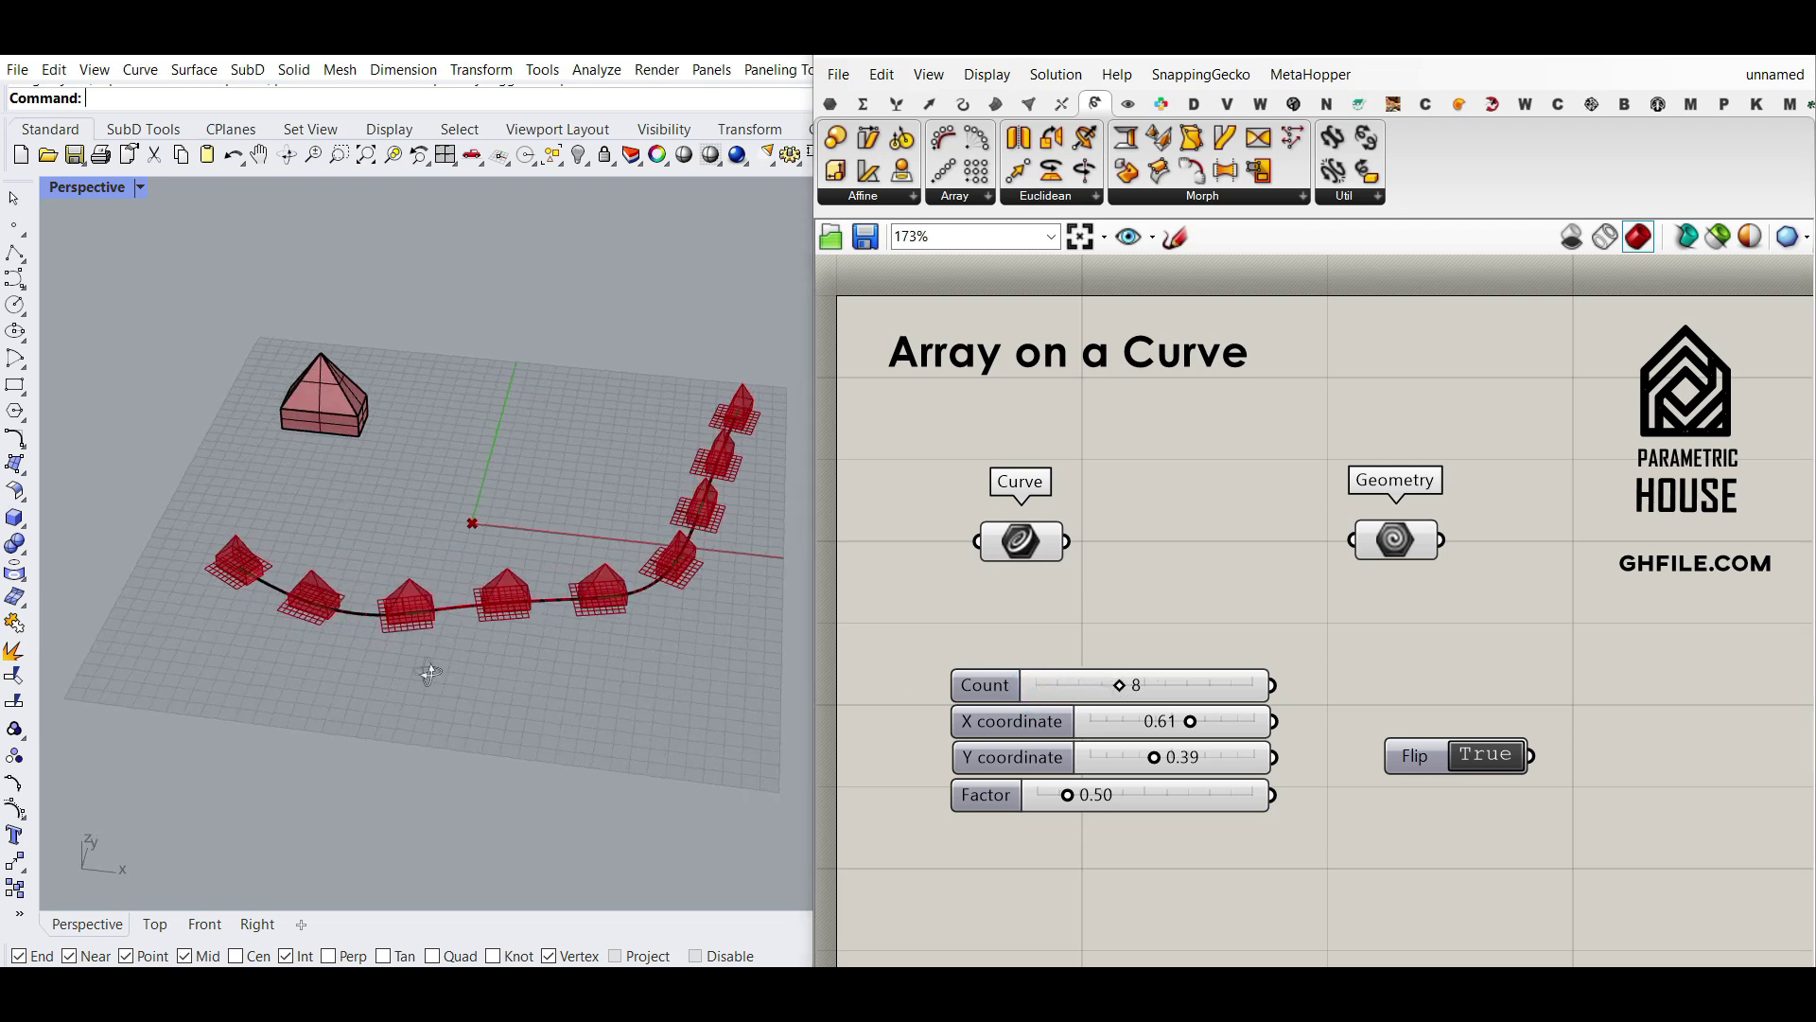
Examine the house's underside and the scaled copies placed on their frames along the curve.
{"action": "scroll", "coordinate": [497, 643], "scroll_direction": "up", "scroll_amount": 2}
{"action": "right_click_drag", "start_coordinate": [403, 685], "coordinate": [304, 369]}
{"action": "scroll", "coordinate": [350, 602], "scroll_direction": "down", "scroll_amount": 5}
{"action": "scroll", "coordinate": [302, 417], "scroll_direction": "up", "scroll_amount": 5}
{"action": "scroll", "coordinate": [304, 371], "scroll_direction": "up", "scroll_amount": 4}
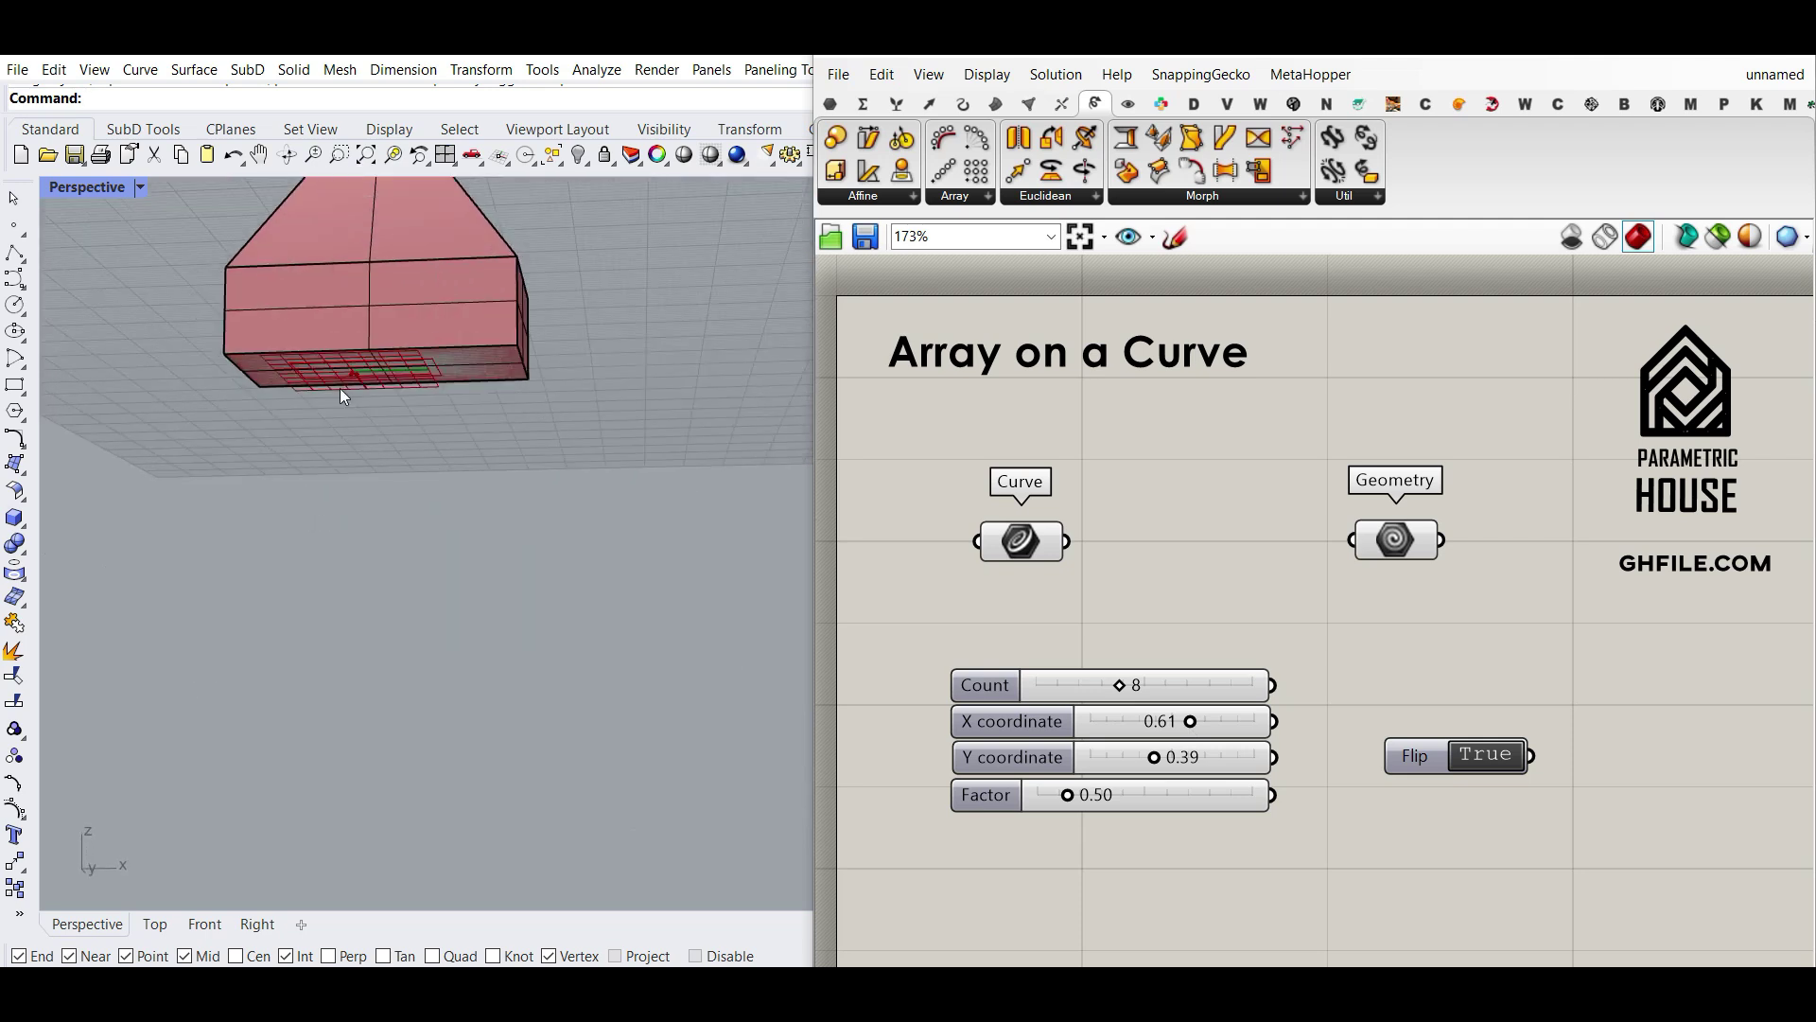
{"action": "right_click_drag", "start_coordinate": [462, 379], "coordinate": [451, 717]}
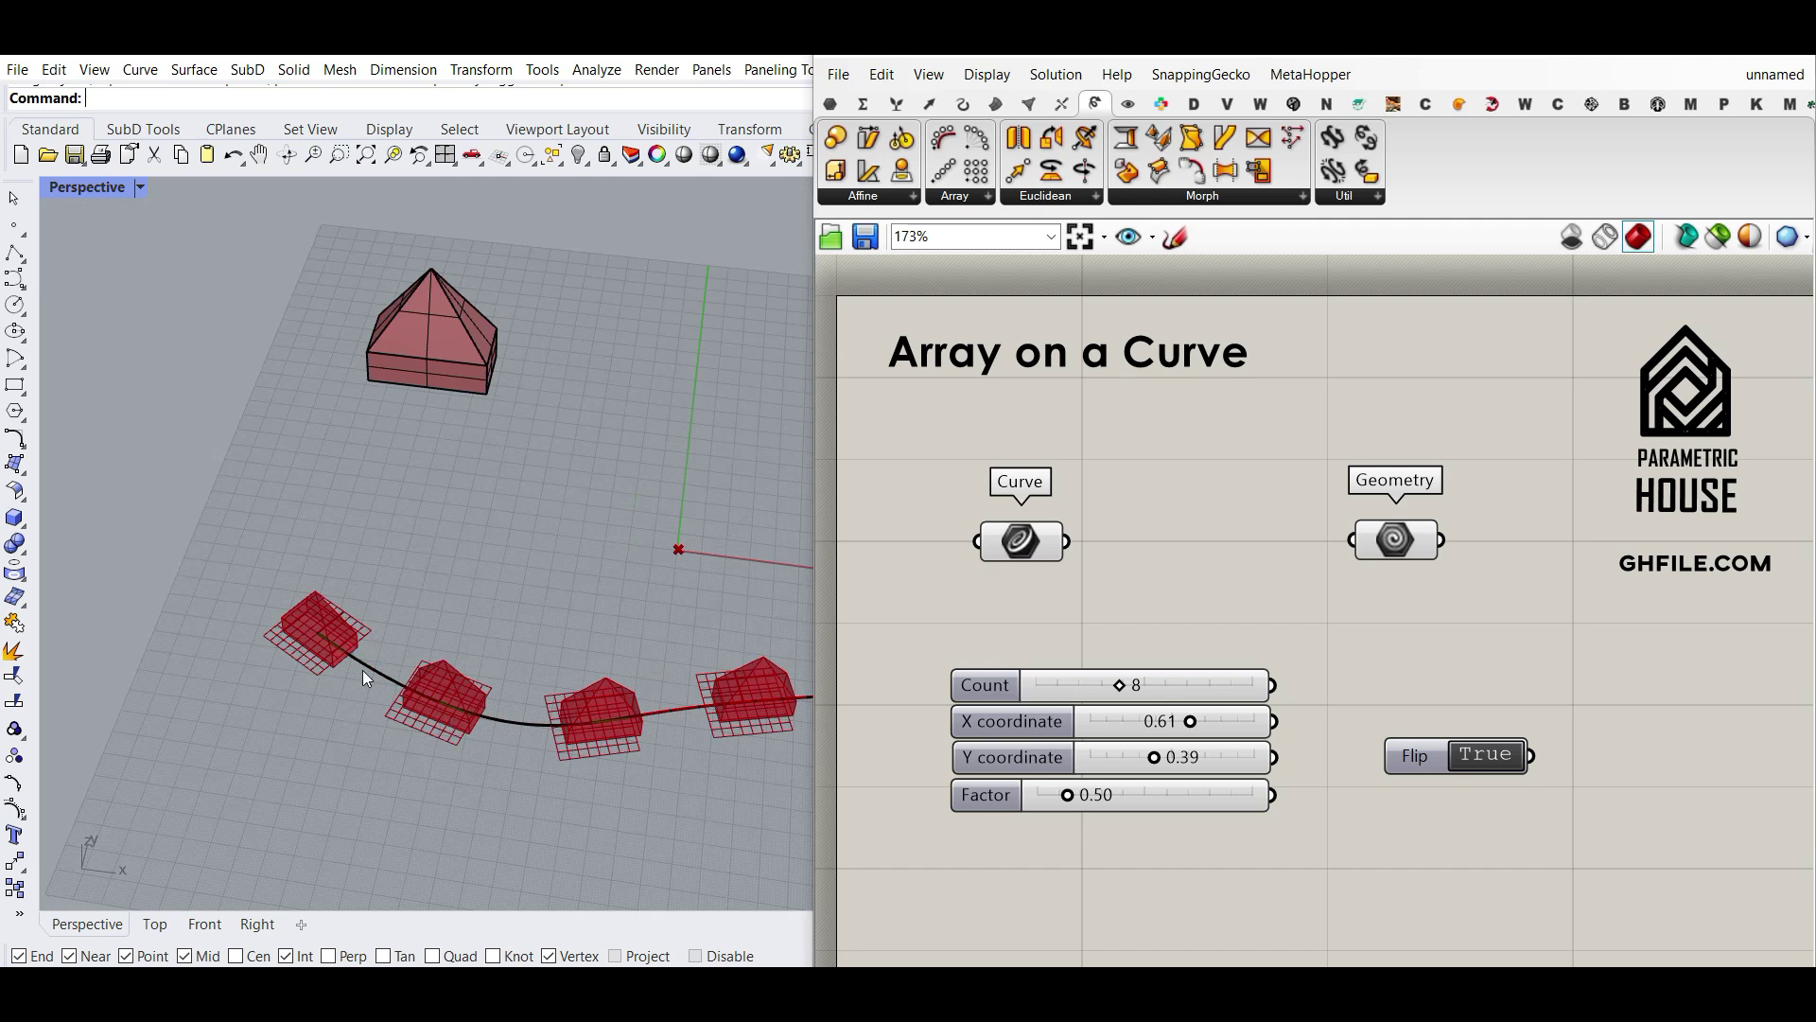
{"action": "scroll", "coordinate": [360, 705], "scroll_direction": "up", "scroll_amount": 5}
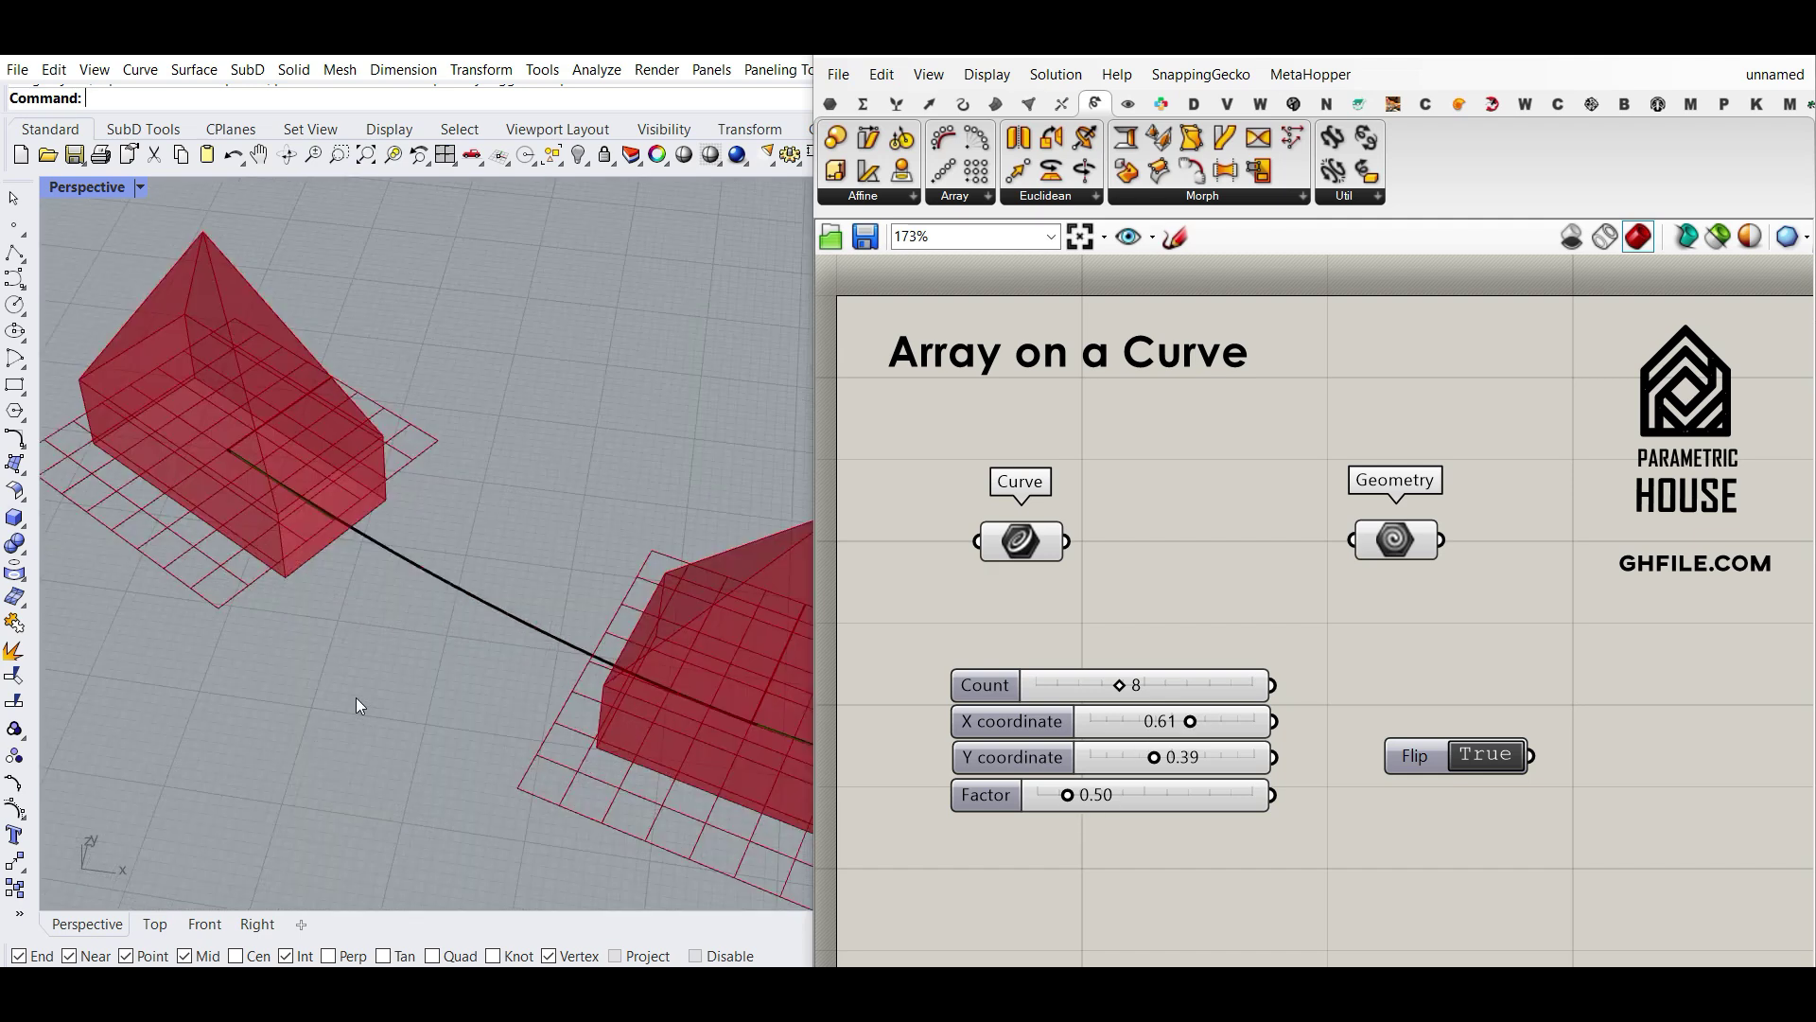
Set the X coordinate and Y coordinate sliders to 0.50 and the Factor slider to 0.73.
{"action": "left_click_drag", "start_coordinate": [1195, 725], "coordinate": [1143, 757]}
{"action": "double_click", "coordinate": [1146, 724]}
{"action": "type", "text": "0.5"}
{"action": "key", "text": "Return"}
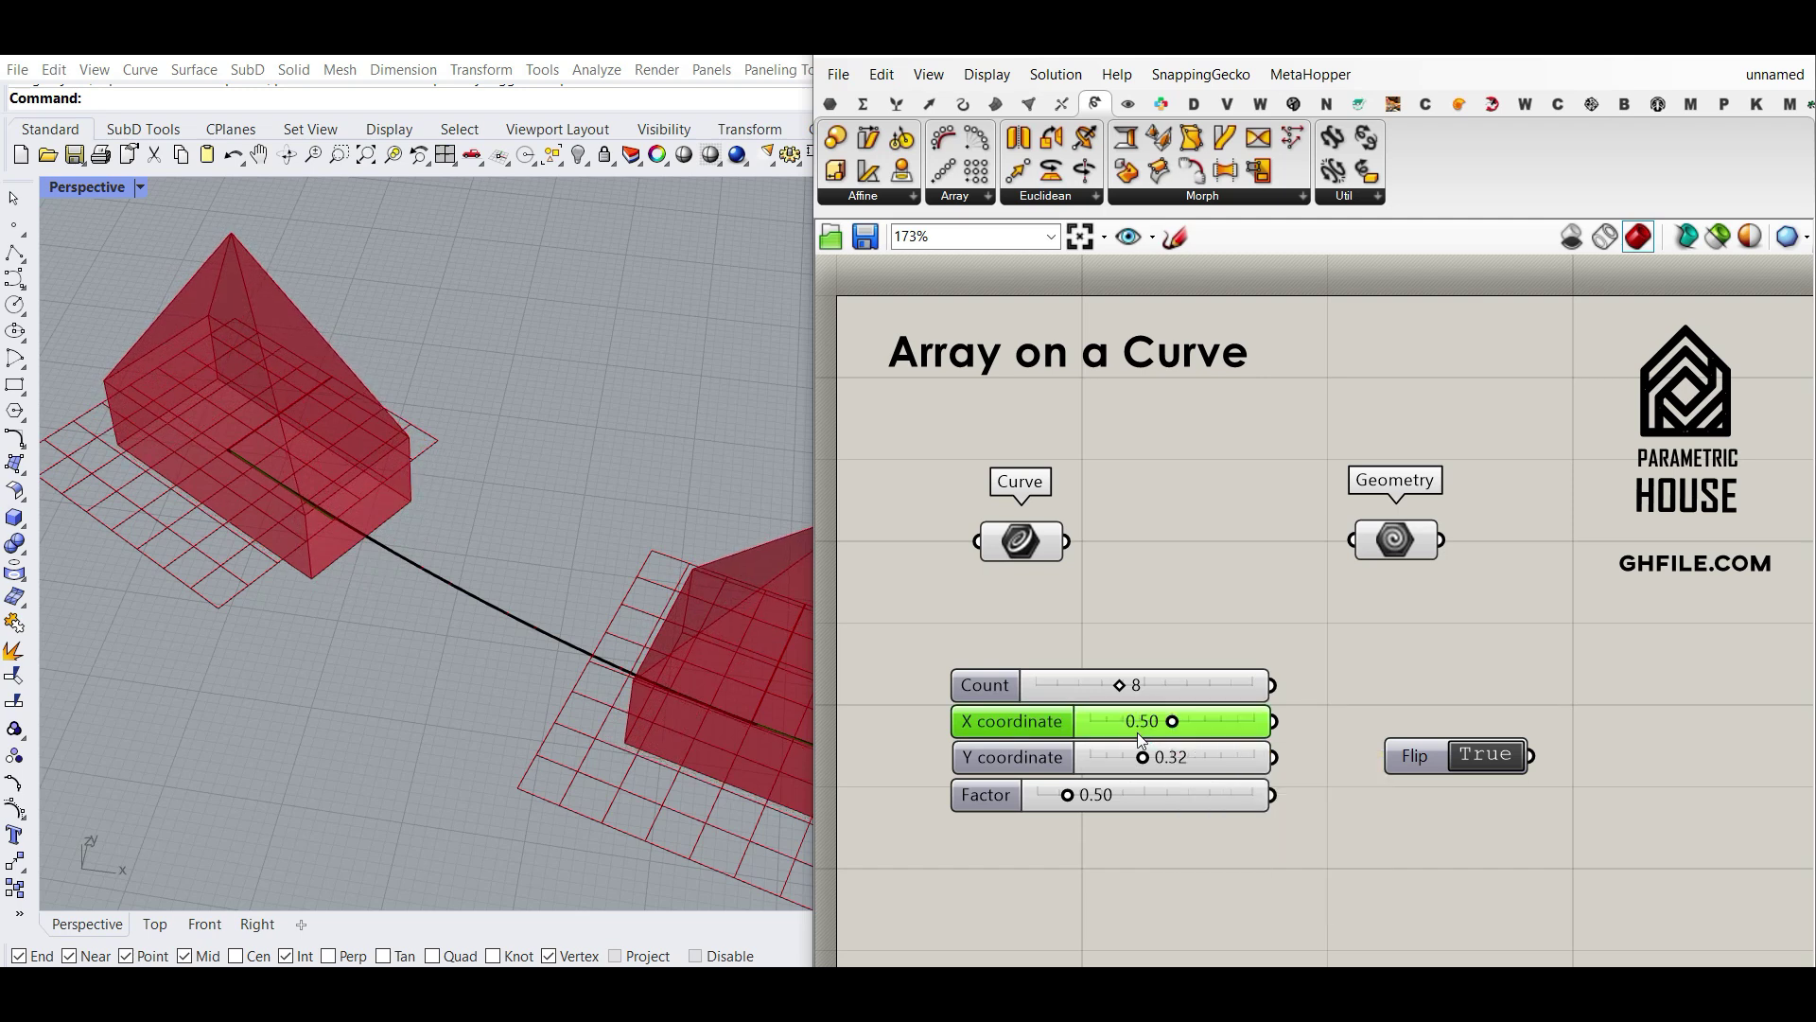
{"action": "double_click", "coordinate": [1151, 756]}
{"action": "type", "text": "0."}
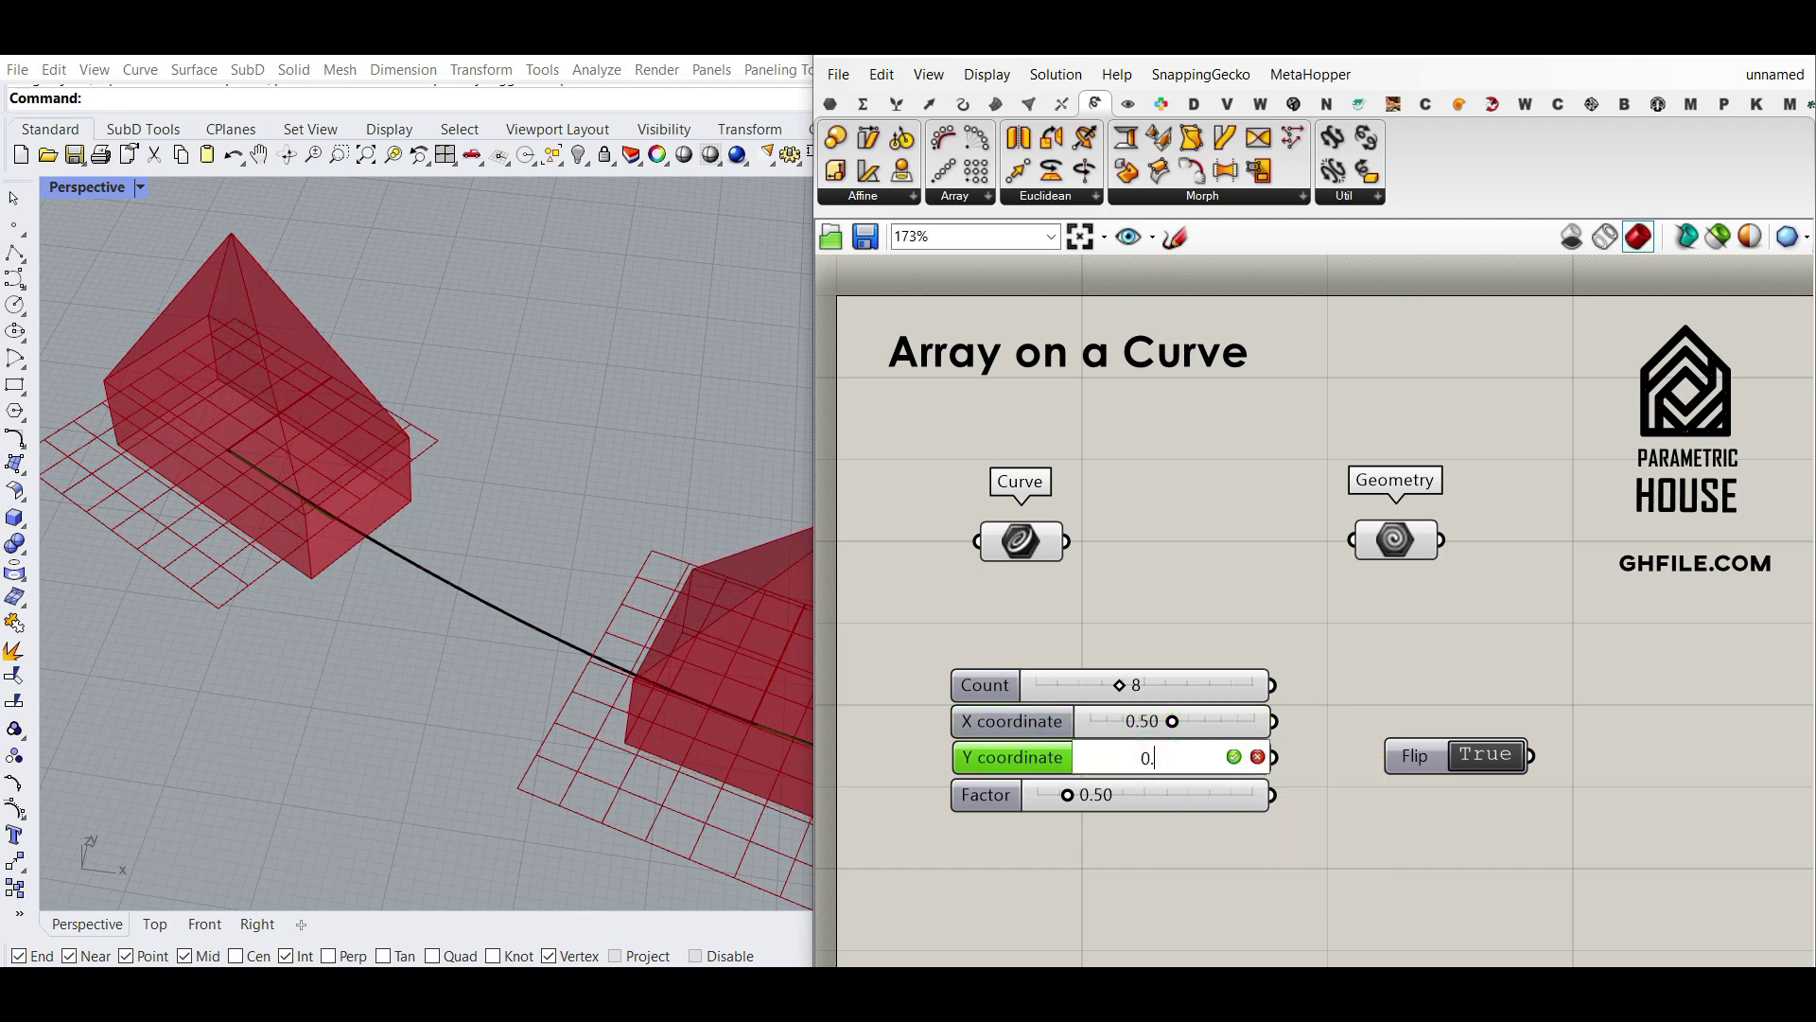
{"action": "type", "text": "5"}
{"action": "key", "text": "Return"}
{"action": "scroll", "coordinate": [361, 575], "scroll_direction": "down", "scroll_amount": 5}
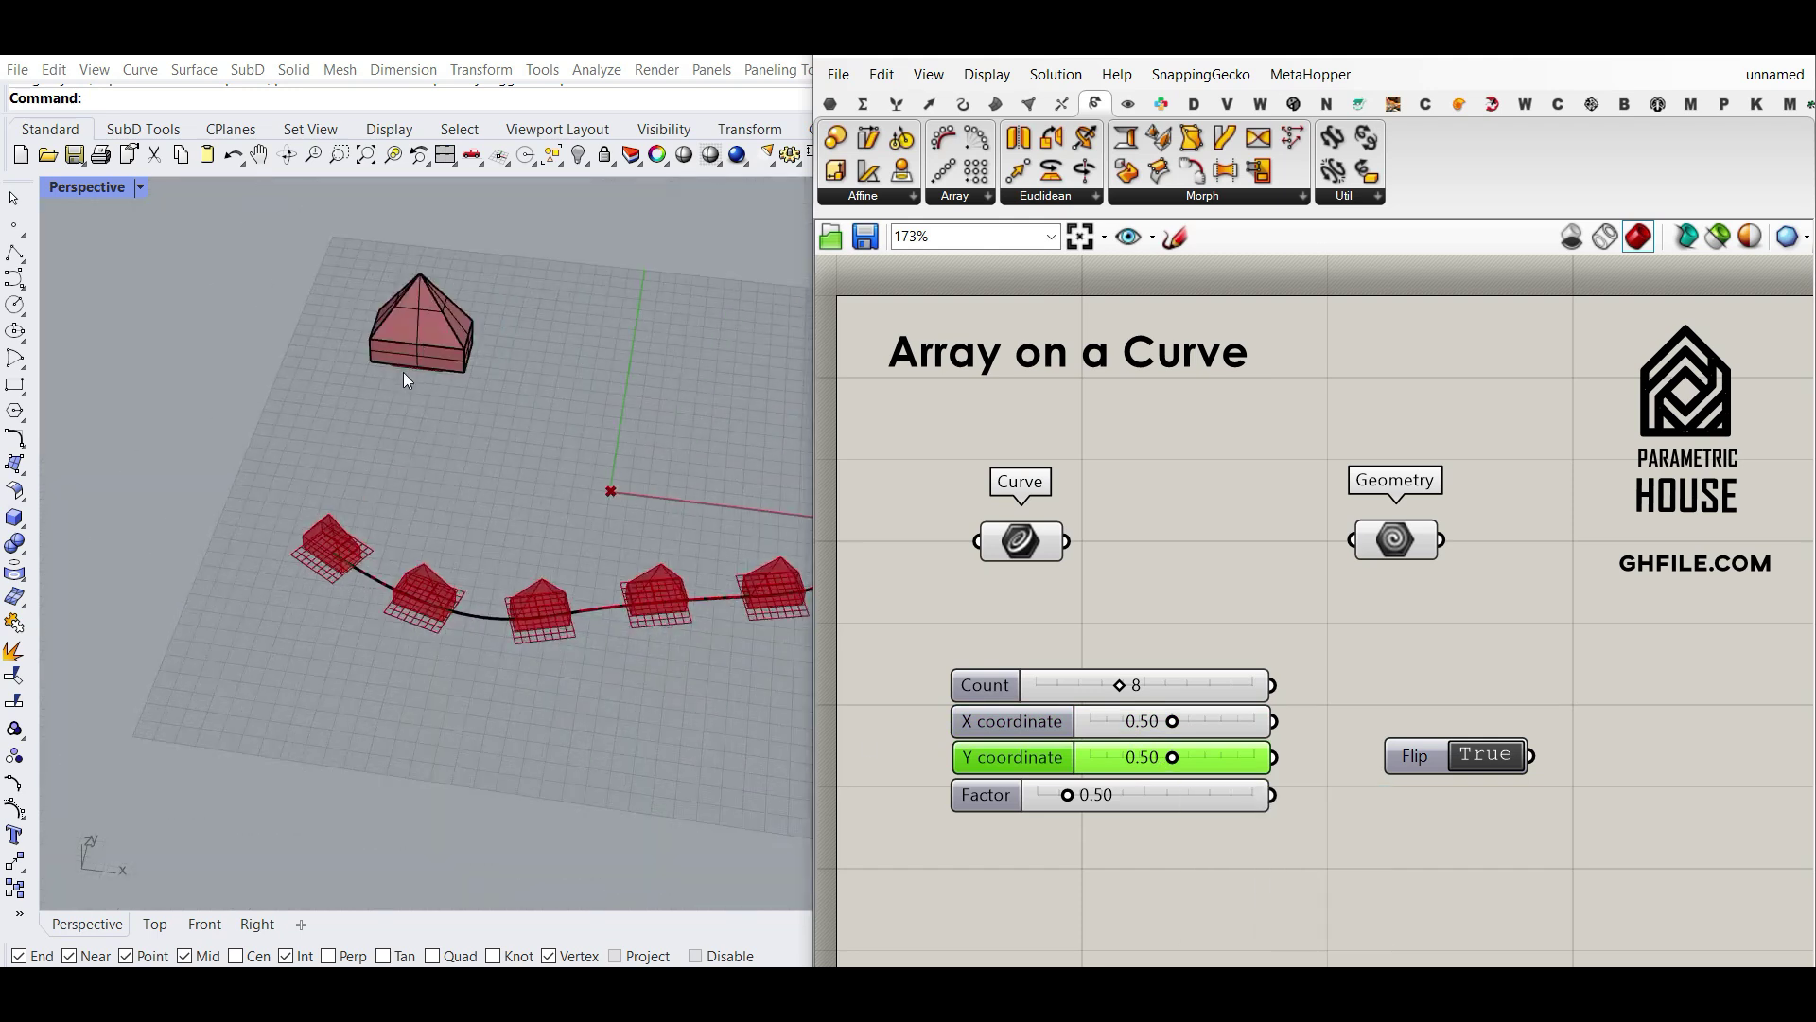
{"action": "left_click_drag", "start_coordinate": [1072, 802], "coordinate": [1088, 802]}
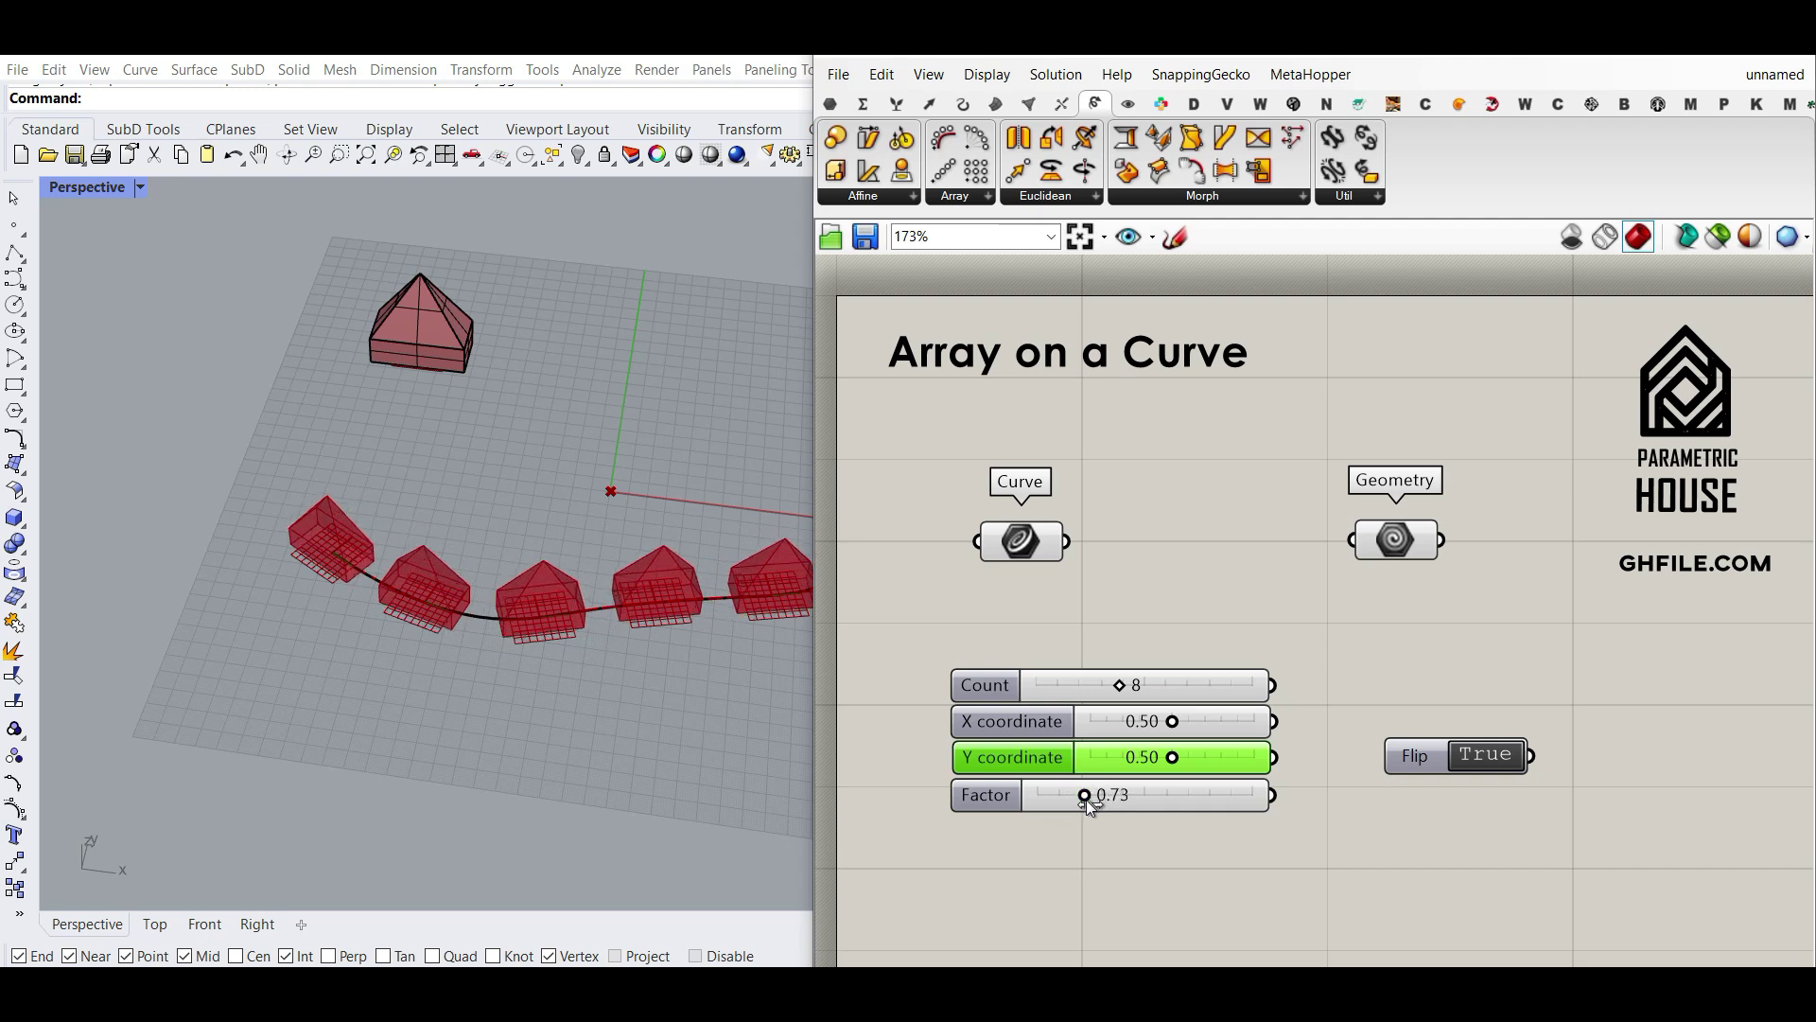
Replace the existing base curve with a newly drawn large arc sweeping around the origin.
{"action": "scroll", "coordinate": [488, 615], "scroll_direction": "down", "scroll_amount": 7}
{"action": "right_click_drag", "start_coordinate": [488, 615], "coordinate": [530, 636]}
{"action": "scroll", "coordinate": [632, 592], "scroll_direction": "up", "scroll_amount": 4}
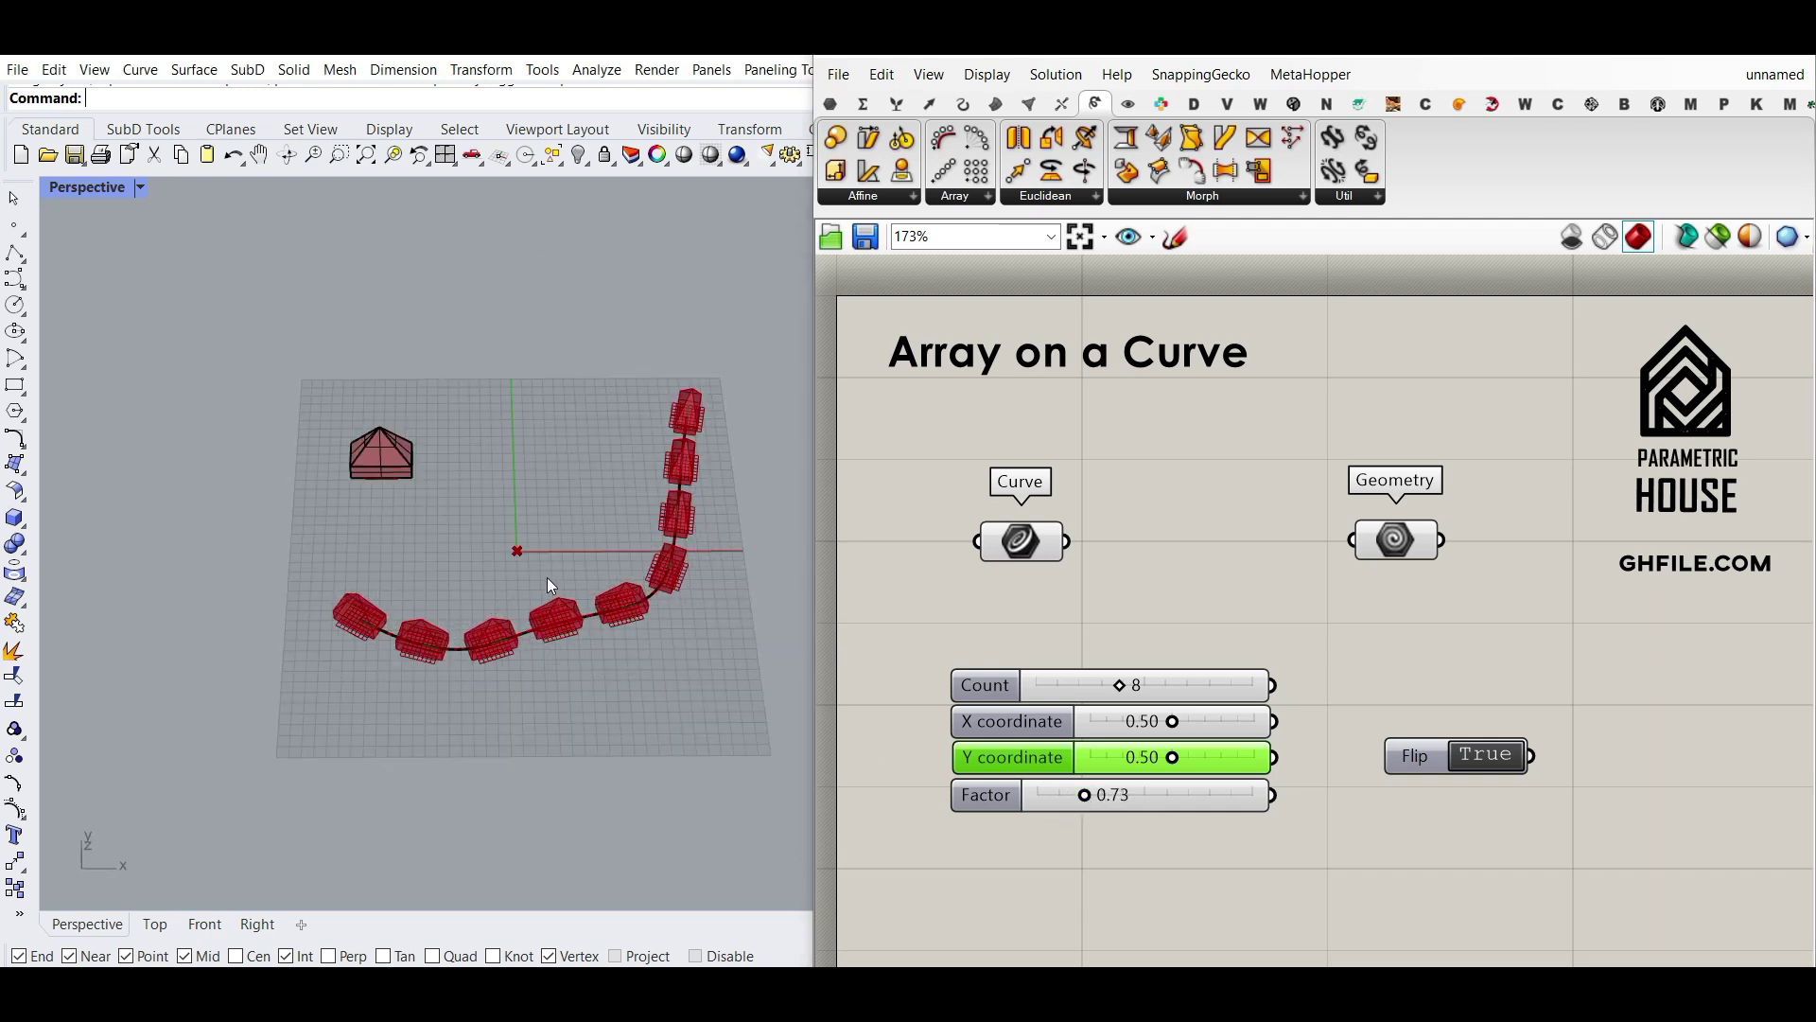
{"action": "left_click", "coordinate": [560, 623]}
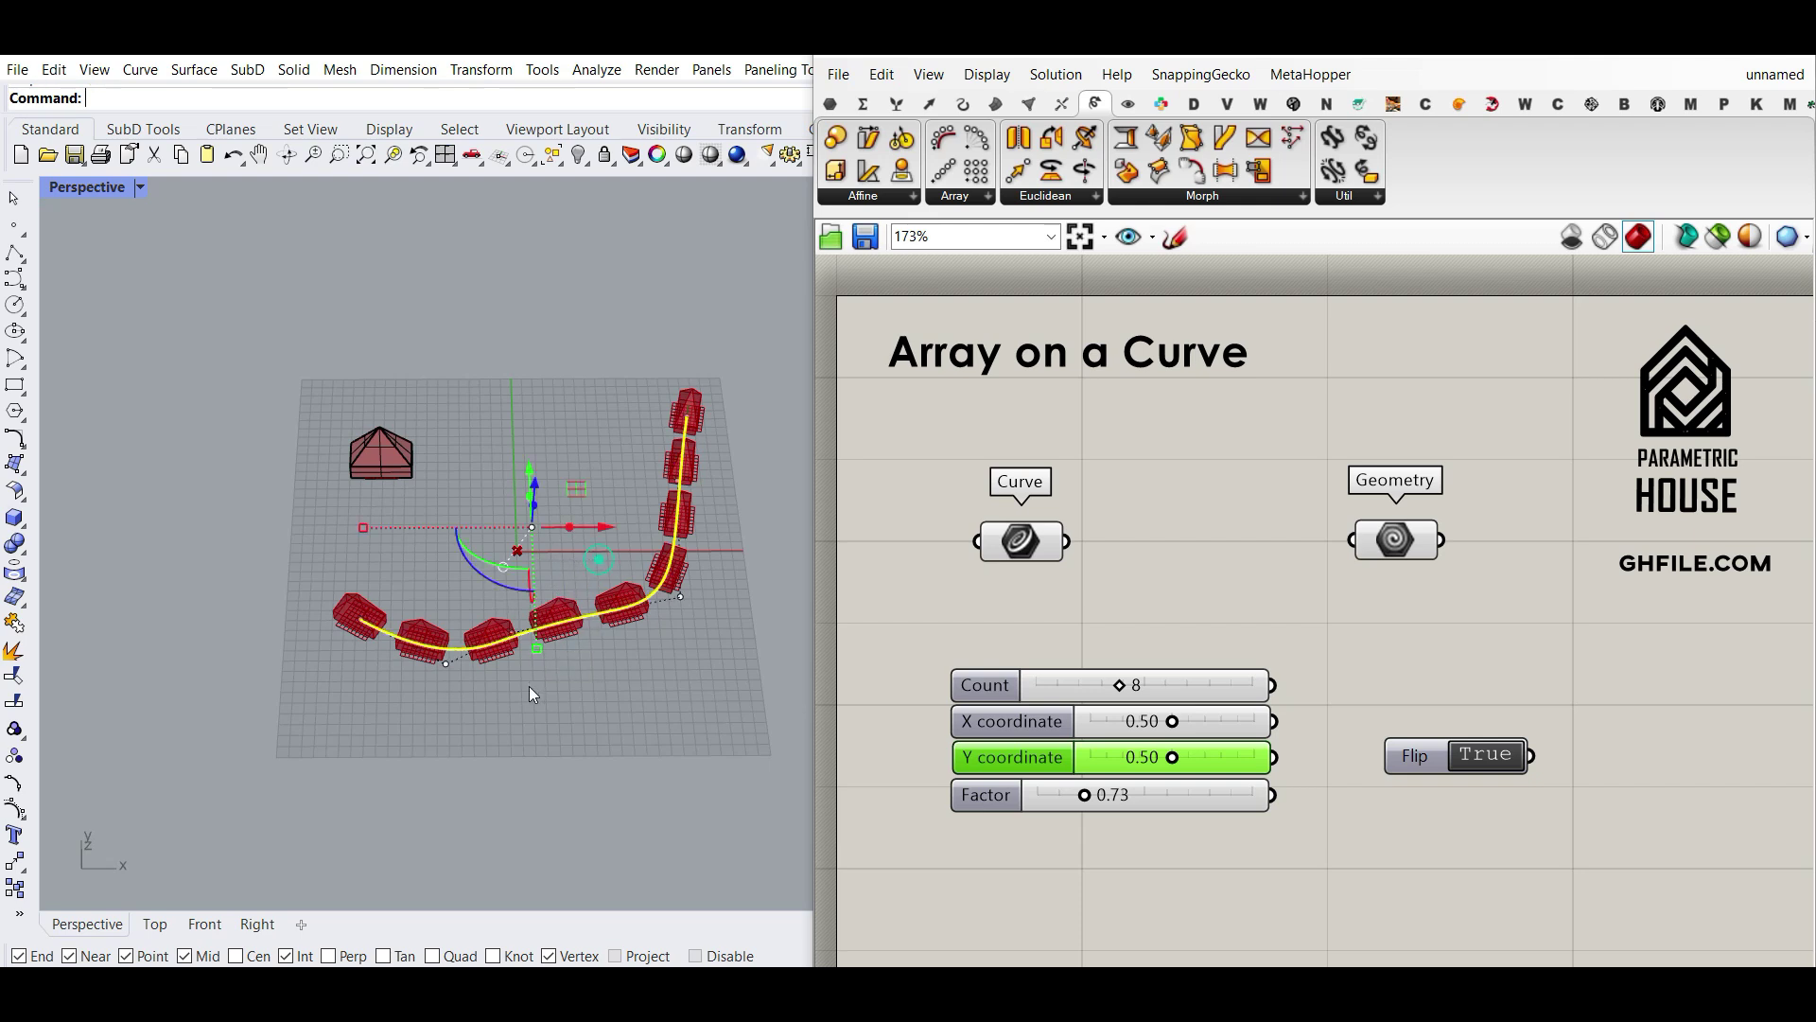
{"action": "key", "text": "Delete"}
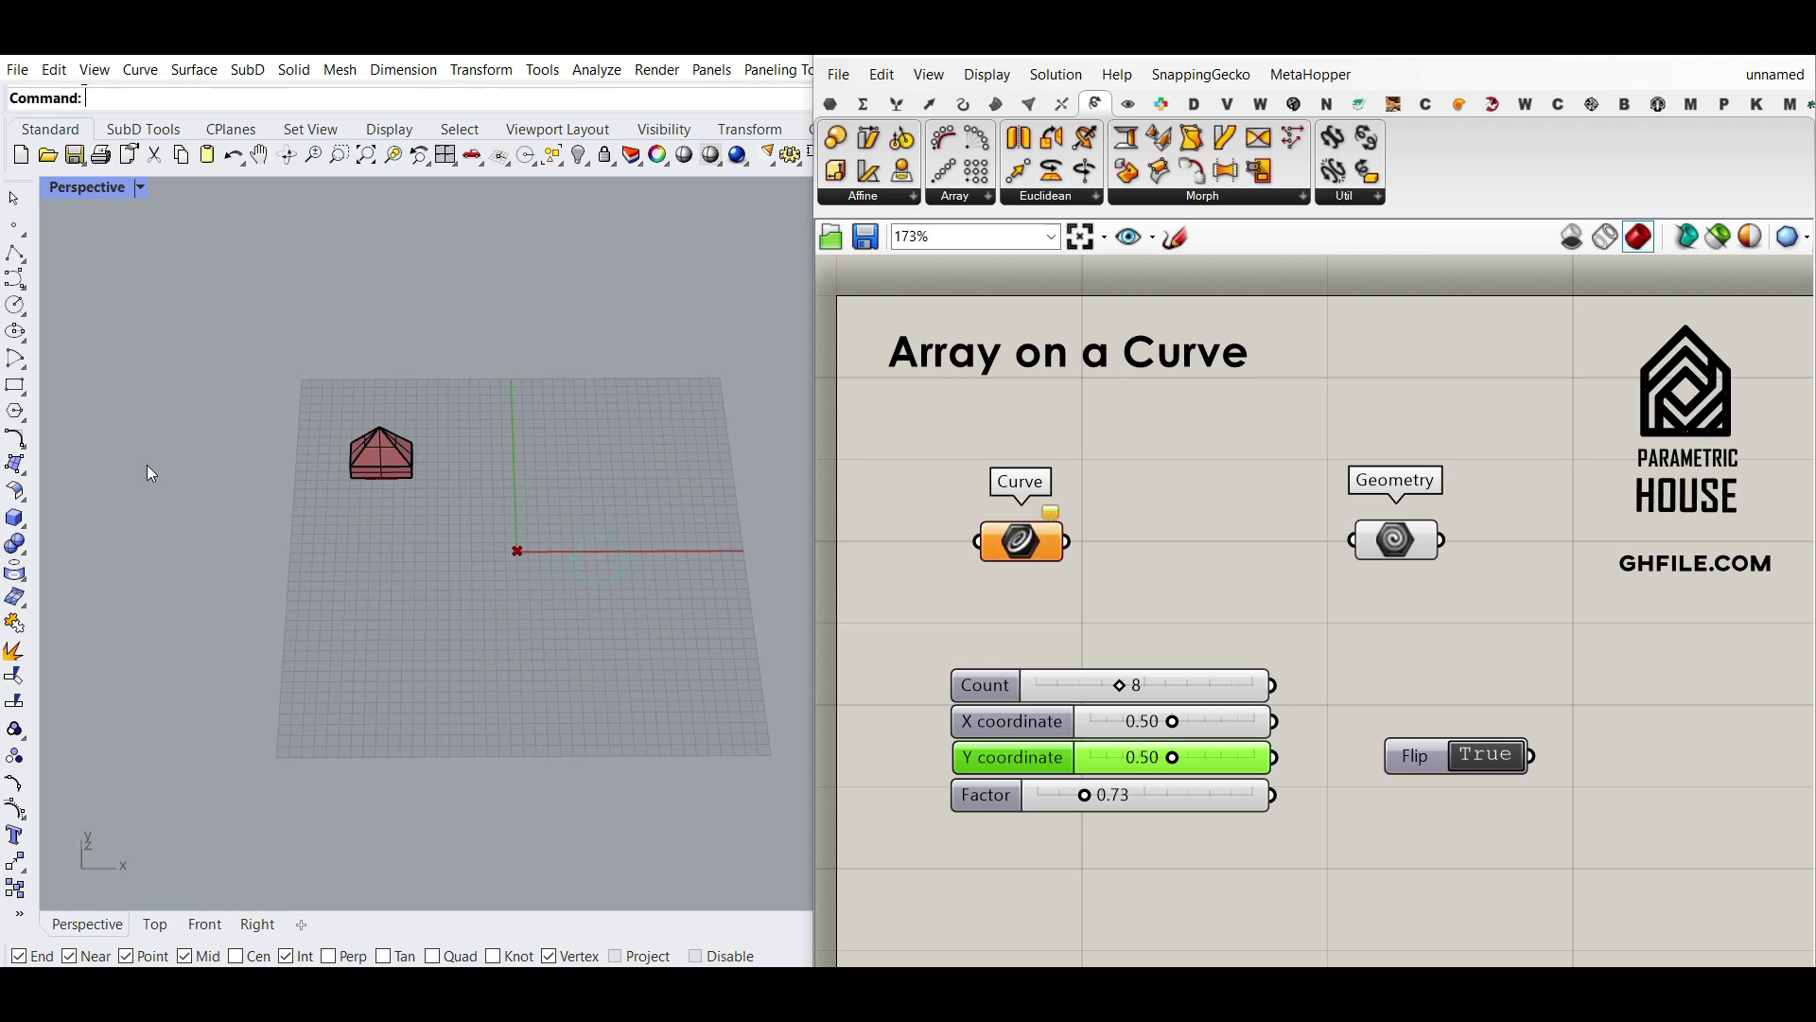
{"action": "left_click", "coordinate": [15, 360]}
{"action": "left_click", "coordinate": [538, 418]}
{"action": "left_click", "coordinate": [346, 630]}
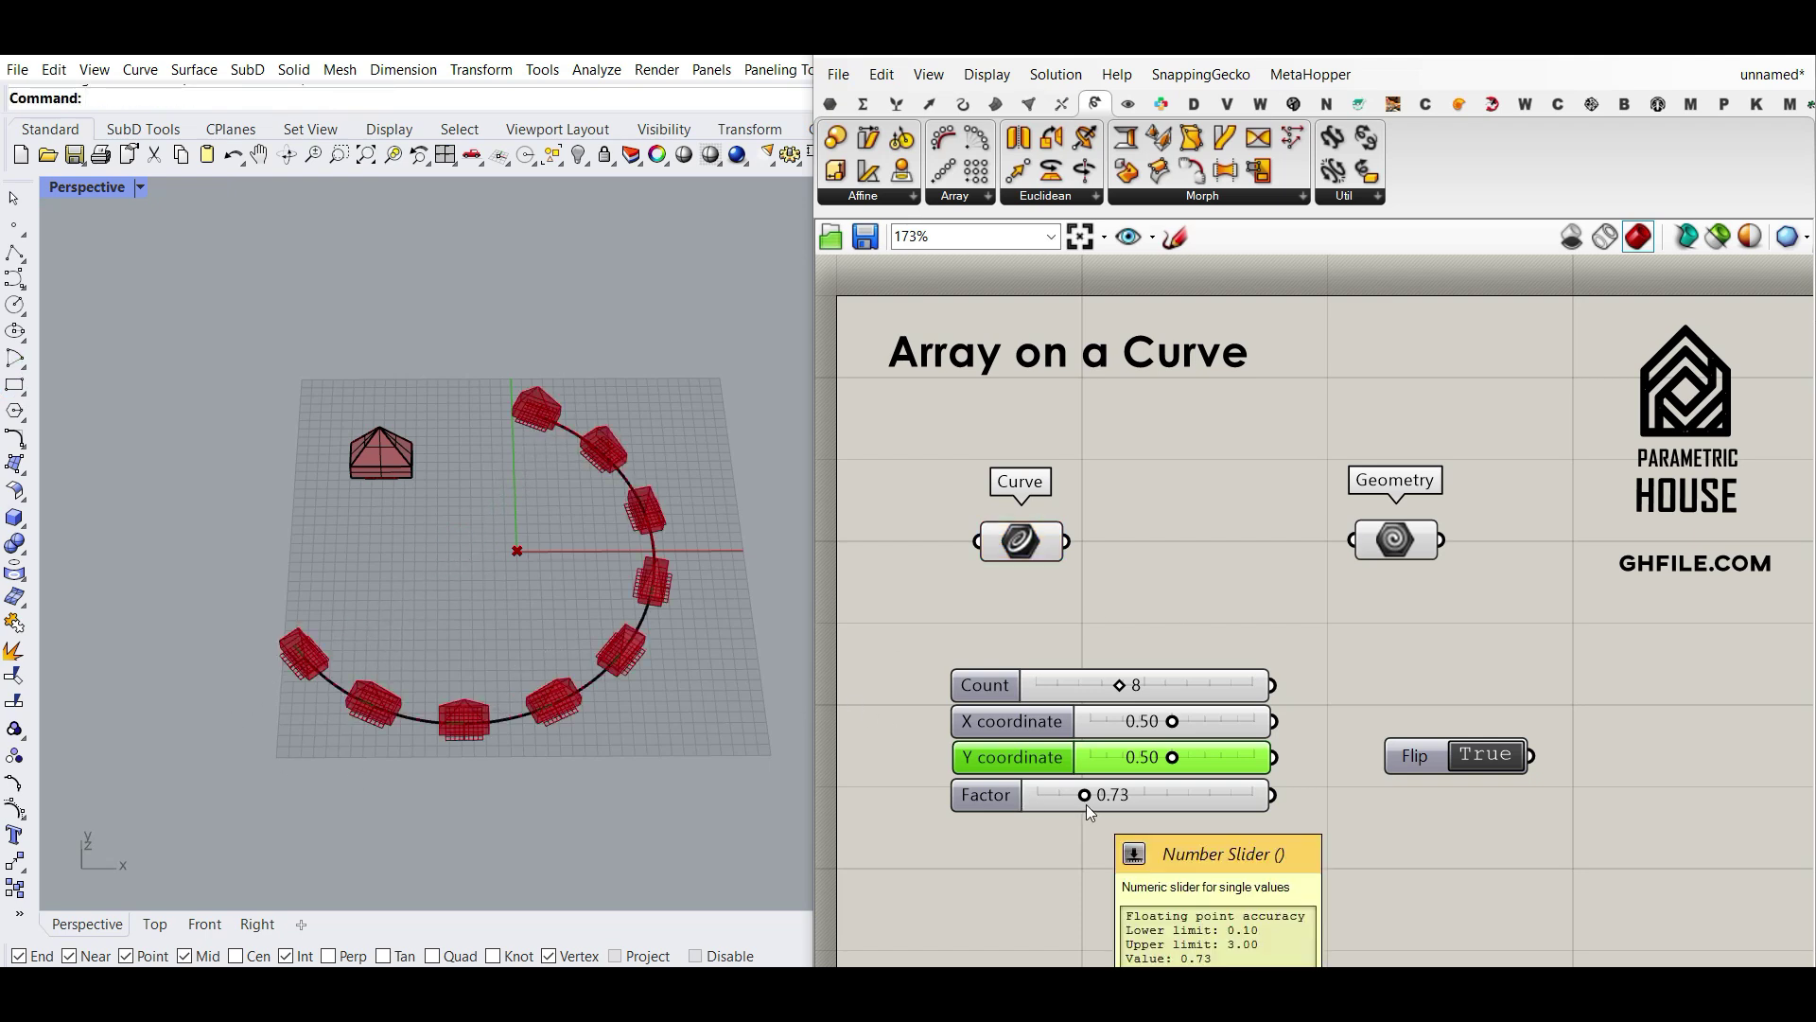
Reduce Factor to 0.29, extend the Count slider's range and set Count to 20.
{"action": "left_click_drag", "start_coordinate": [1119, 685], "coordinate": [1274, 696]}
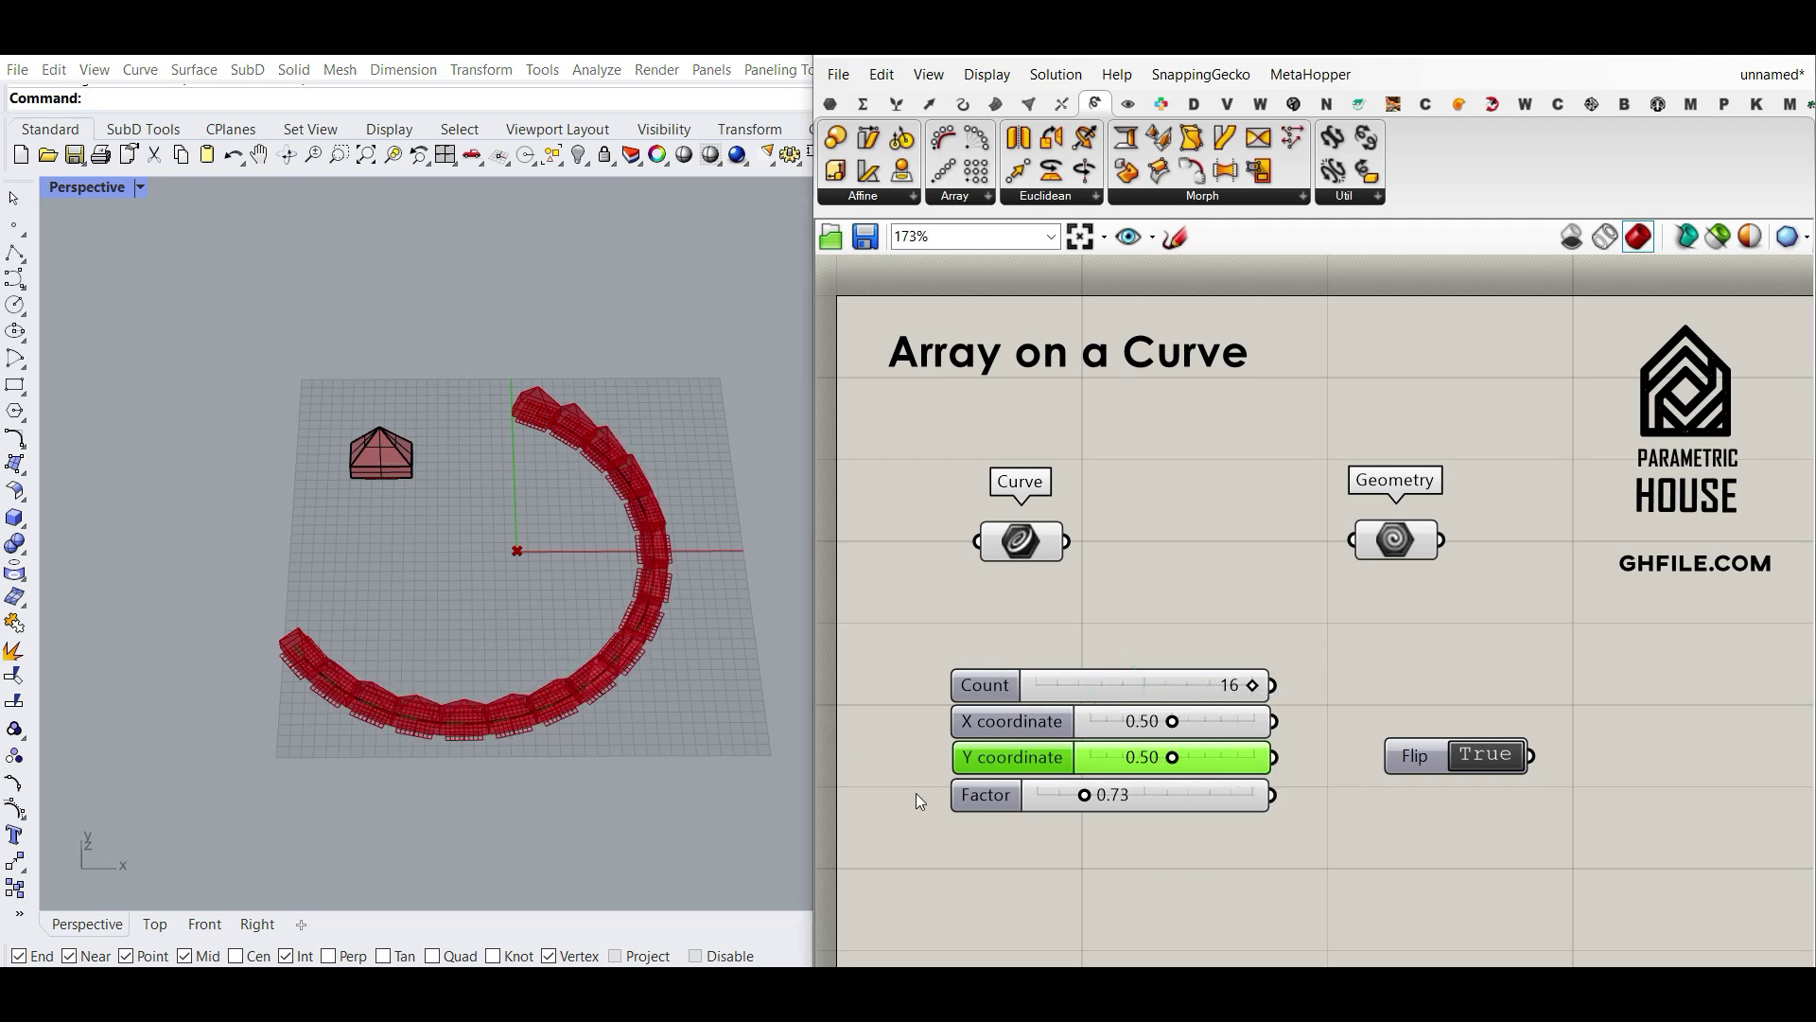
{"action": "left_click_drag", "start_coordinate": [1089, 800], "coordinate": [1058, 799]}
{"action": "double_click", "coordinate": [986, 685]}
{"action": "left_click", "coordinate": [1135, 749]}
{"action": "left_click", "coordinate": [1005, 912]}
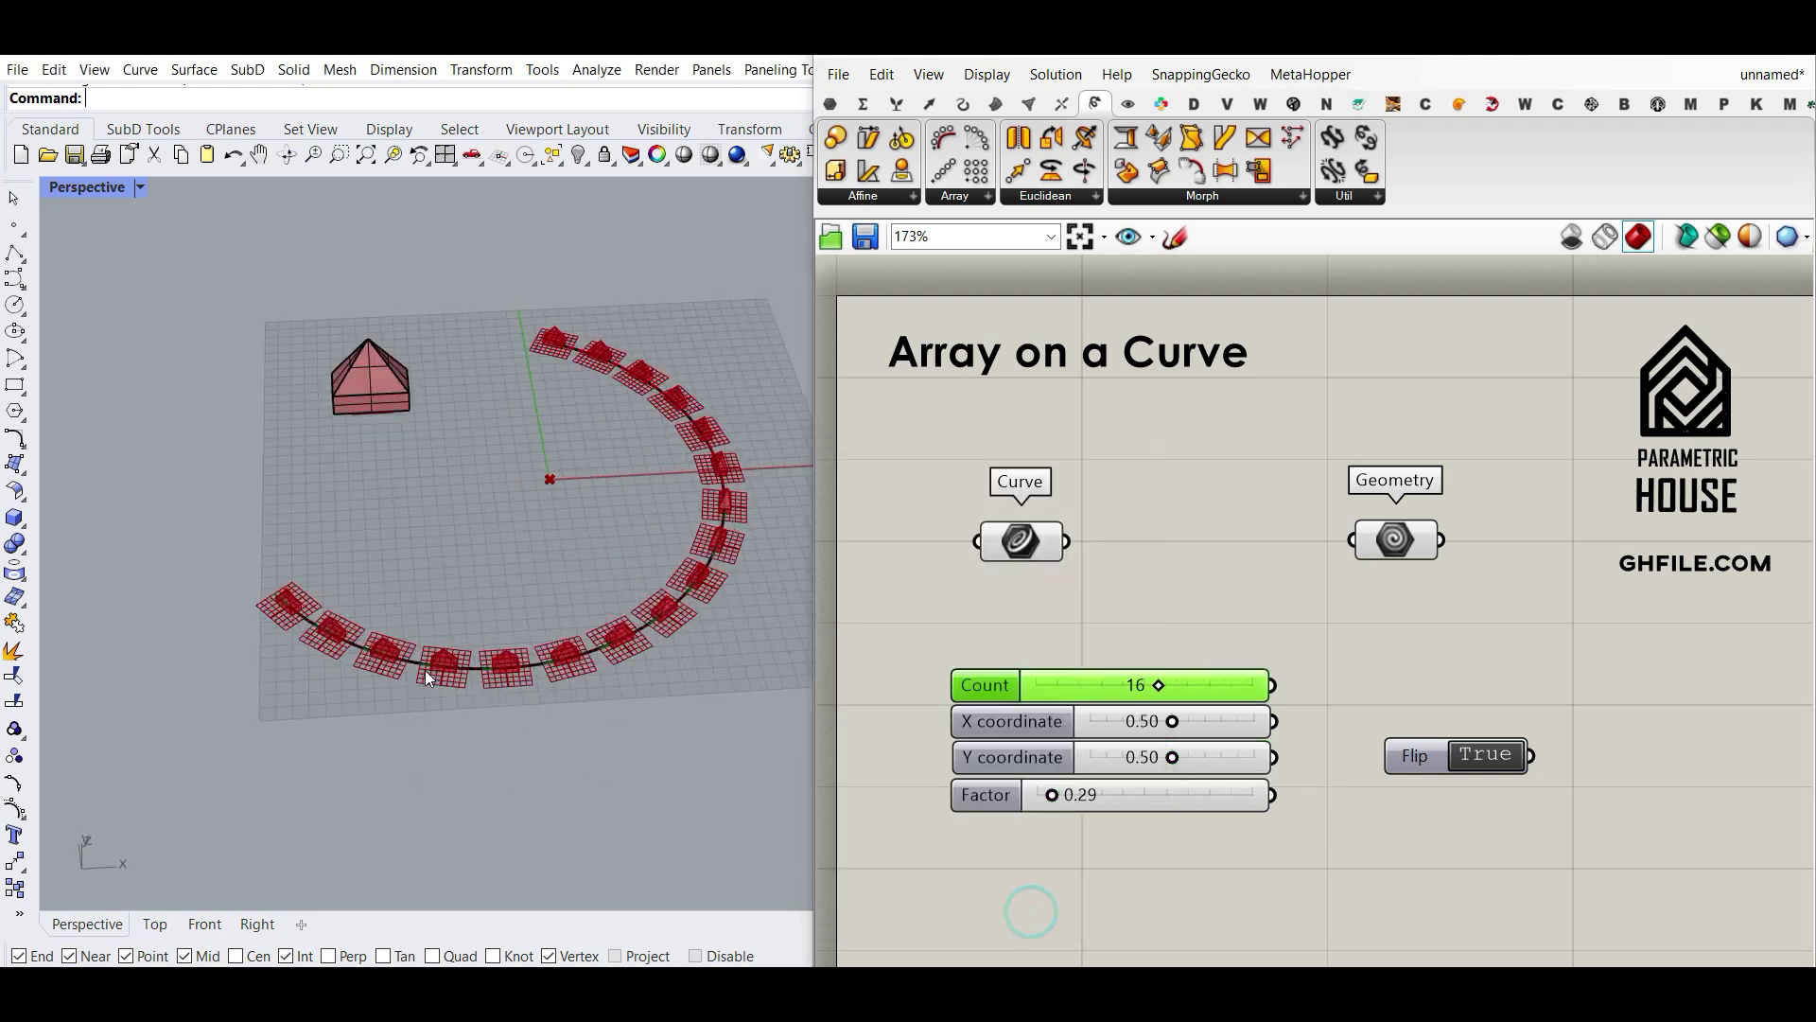
{"action": "left_click_drag", "start_coordinate": [1160, 685], "coordinate": [1198, 689]}
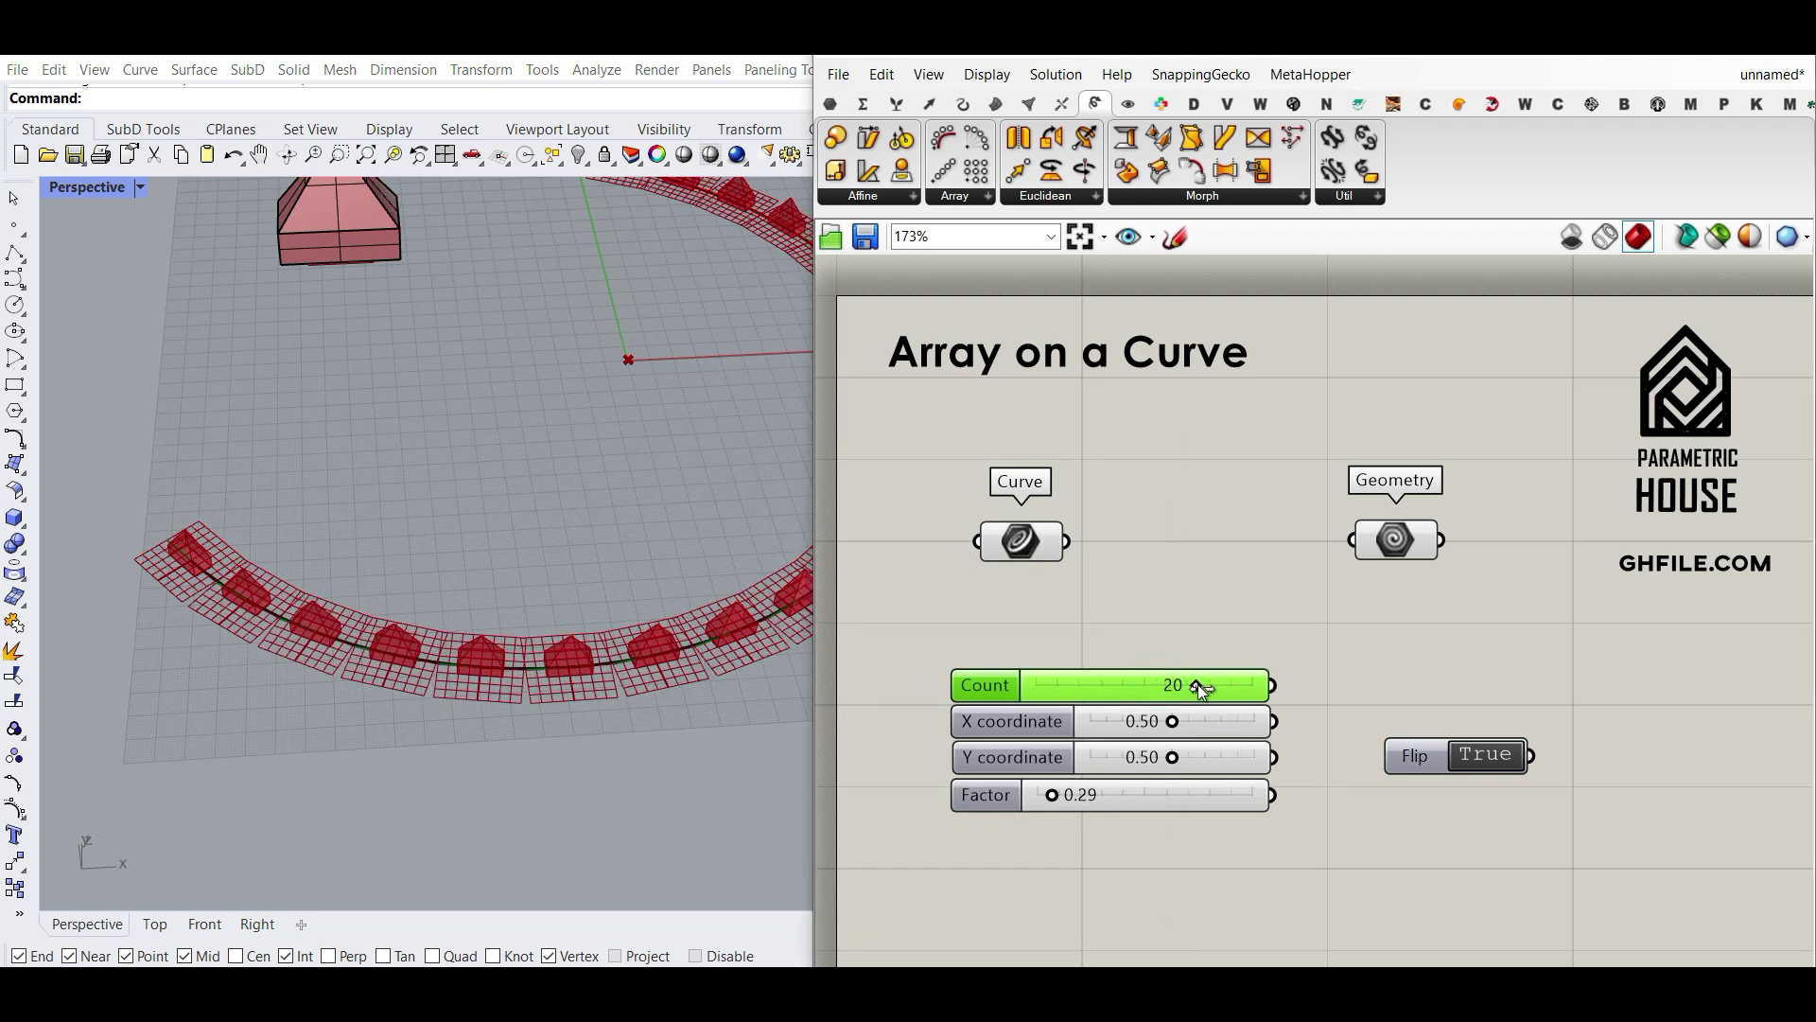
{"action": "scroll", "coordinate": [512, 704], "scroll_direction": "down", "scroll_amount": 6}
{"action": "right_click_drag", "start_coordinate": [570, 579], "coordinate": [549, 622]}
{"action": "scroll", "coordinate": [544, 643], "scroll_direction": "up", "scroll_amount": 3}
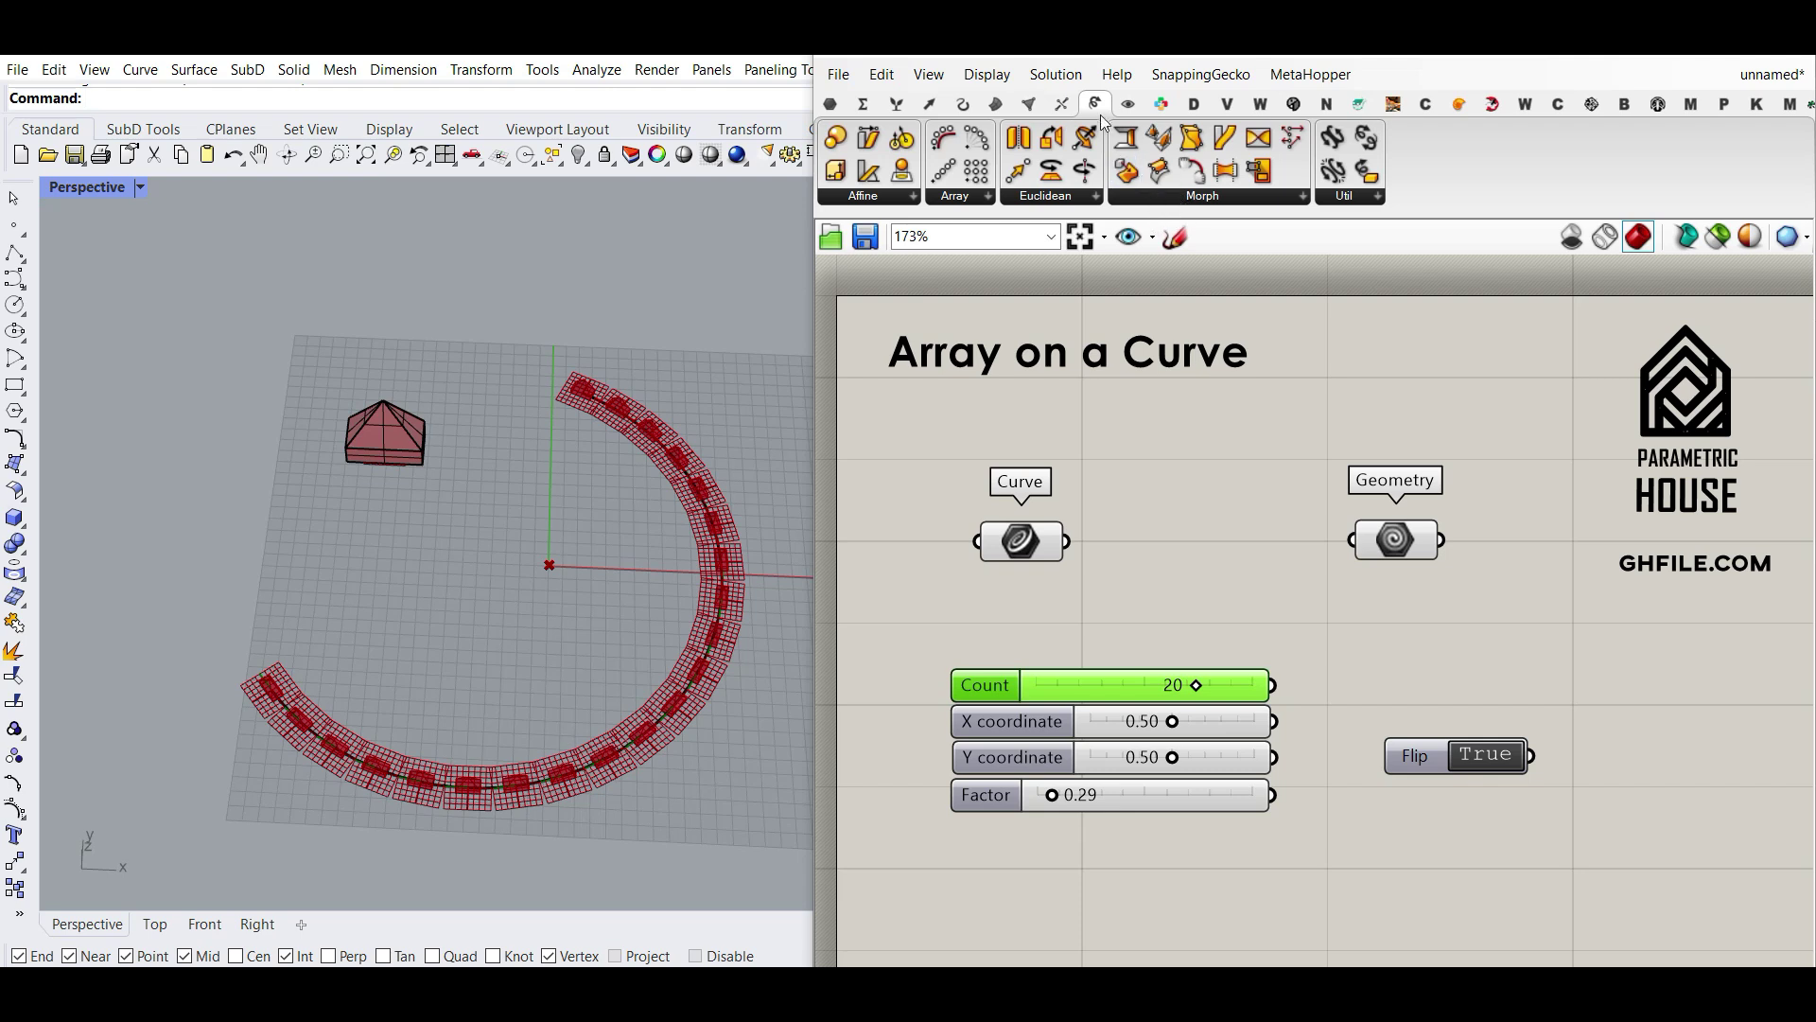
Add a Curve Array component below the Geometry parameter.
{"action": "left_click", "coordinate": [988, 190]}
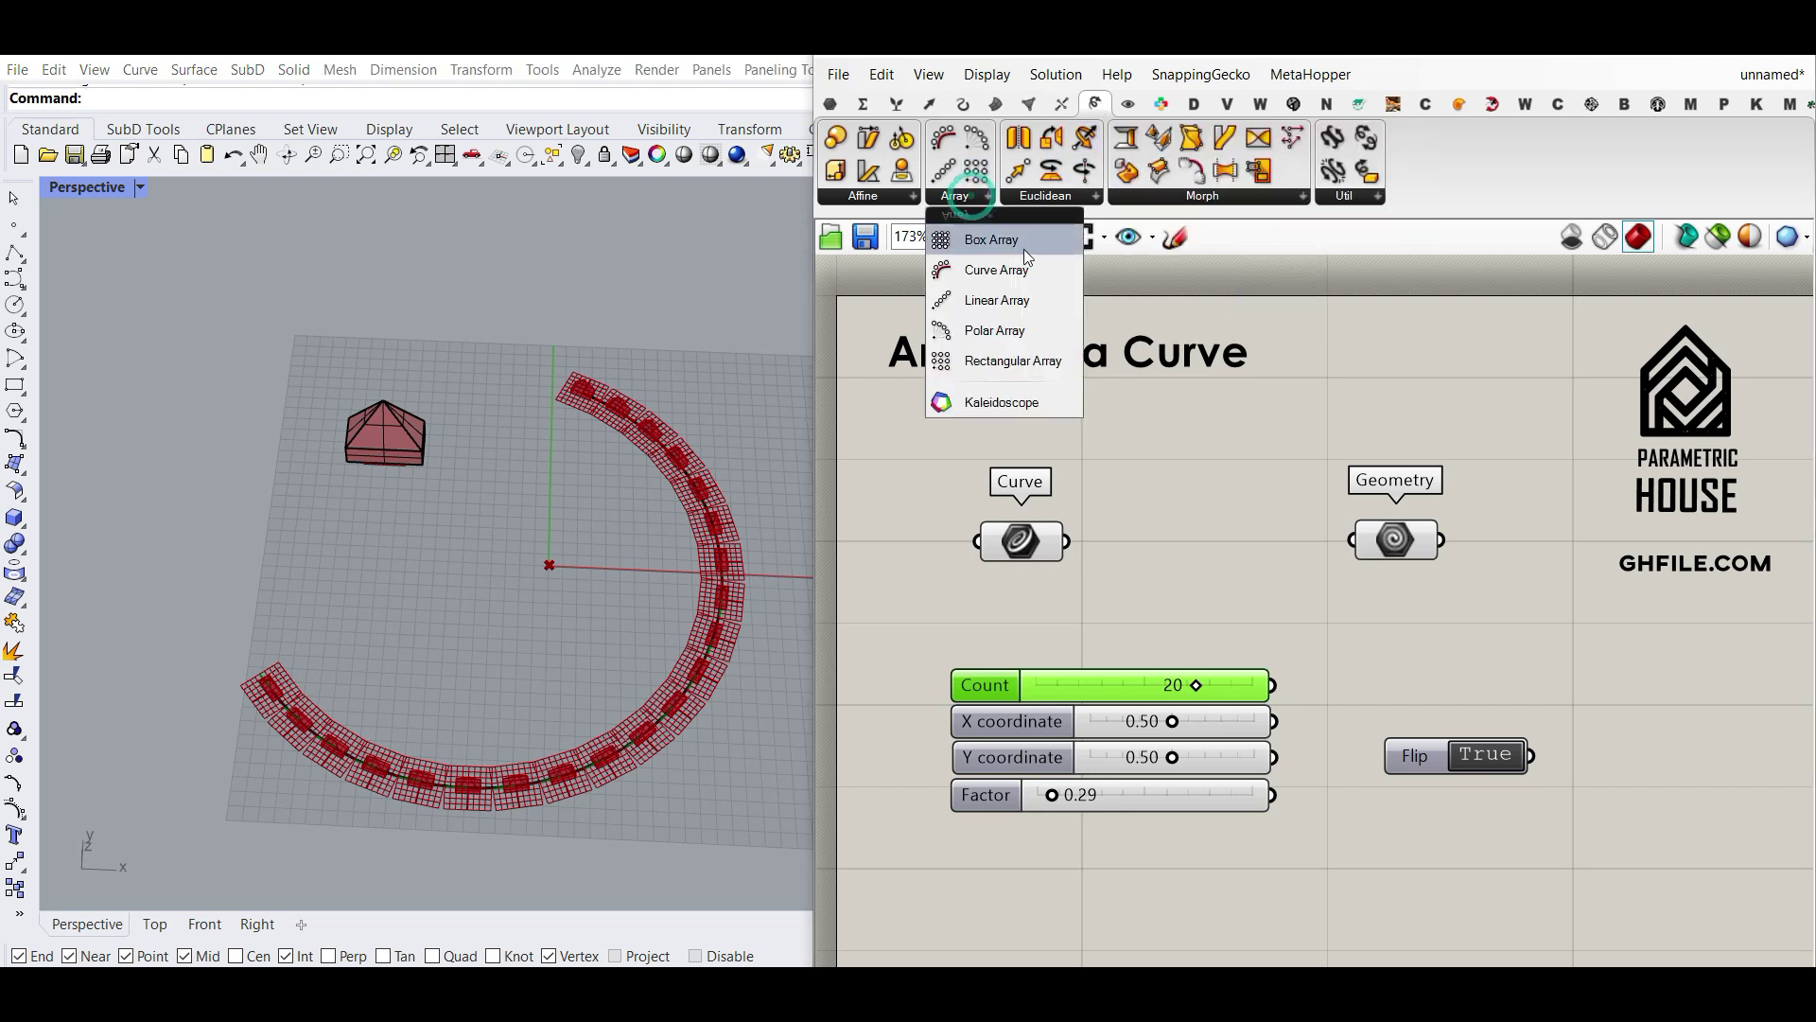
{"action": "left_click_drag", "start_coordinate": [989, 267], "coordinate": [1262, 518]}
{"action": "left_click_drag", "start_coordinate": [1432, 656], "coordinate": [1445, 639]}
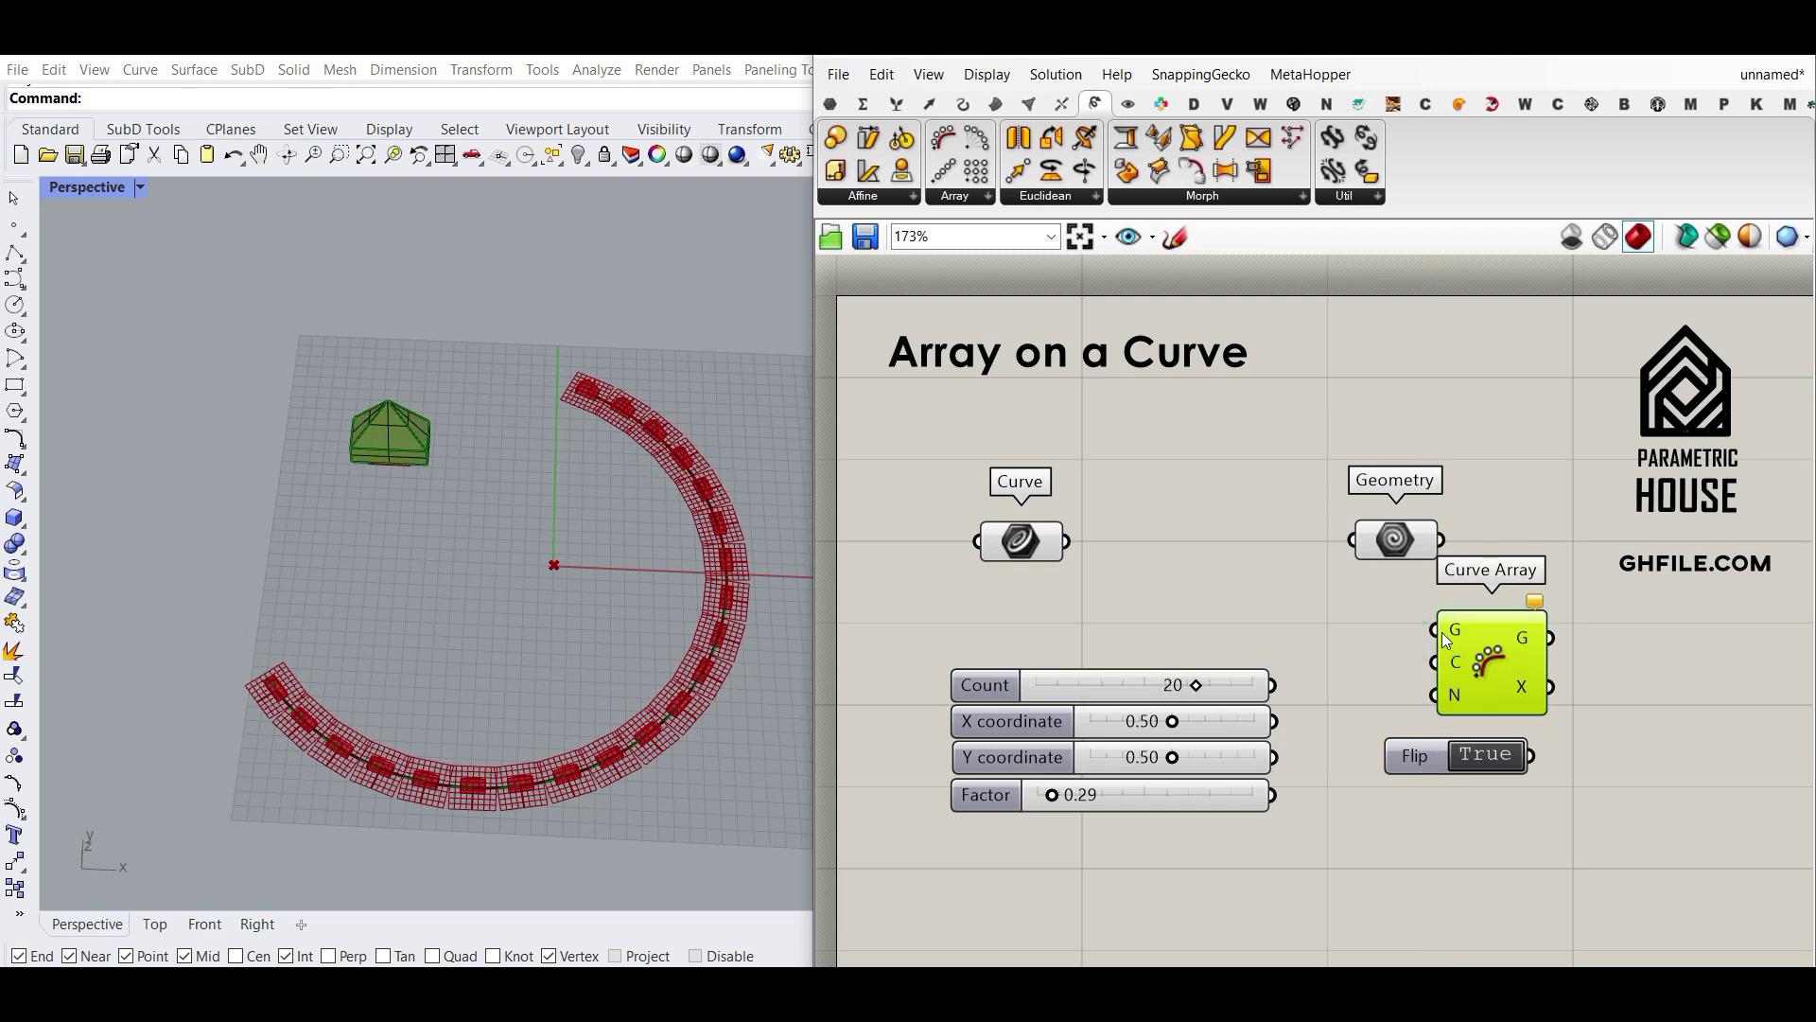
Reference the house and the arc in the Curve Array and connect the Count slider to its number input.
{"action": "right_click", "coordinate": [1456, 628]}
{"action": "left_click", "coordinate": [1514, 820]}
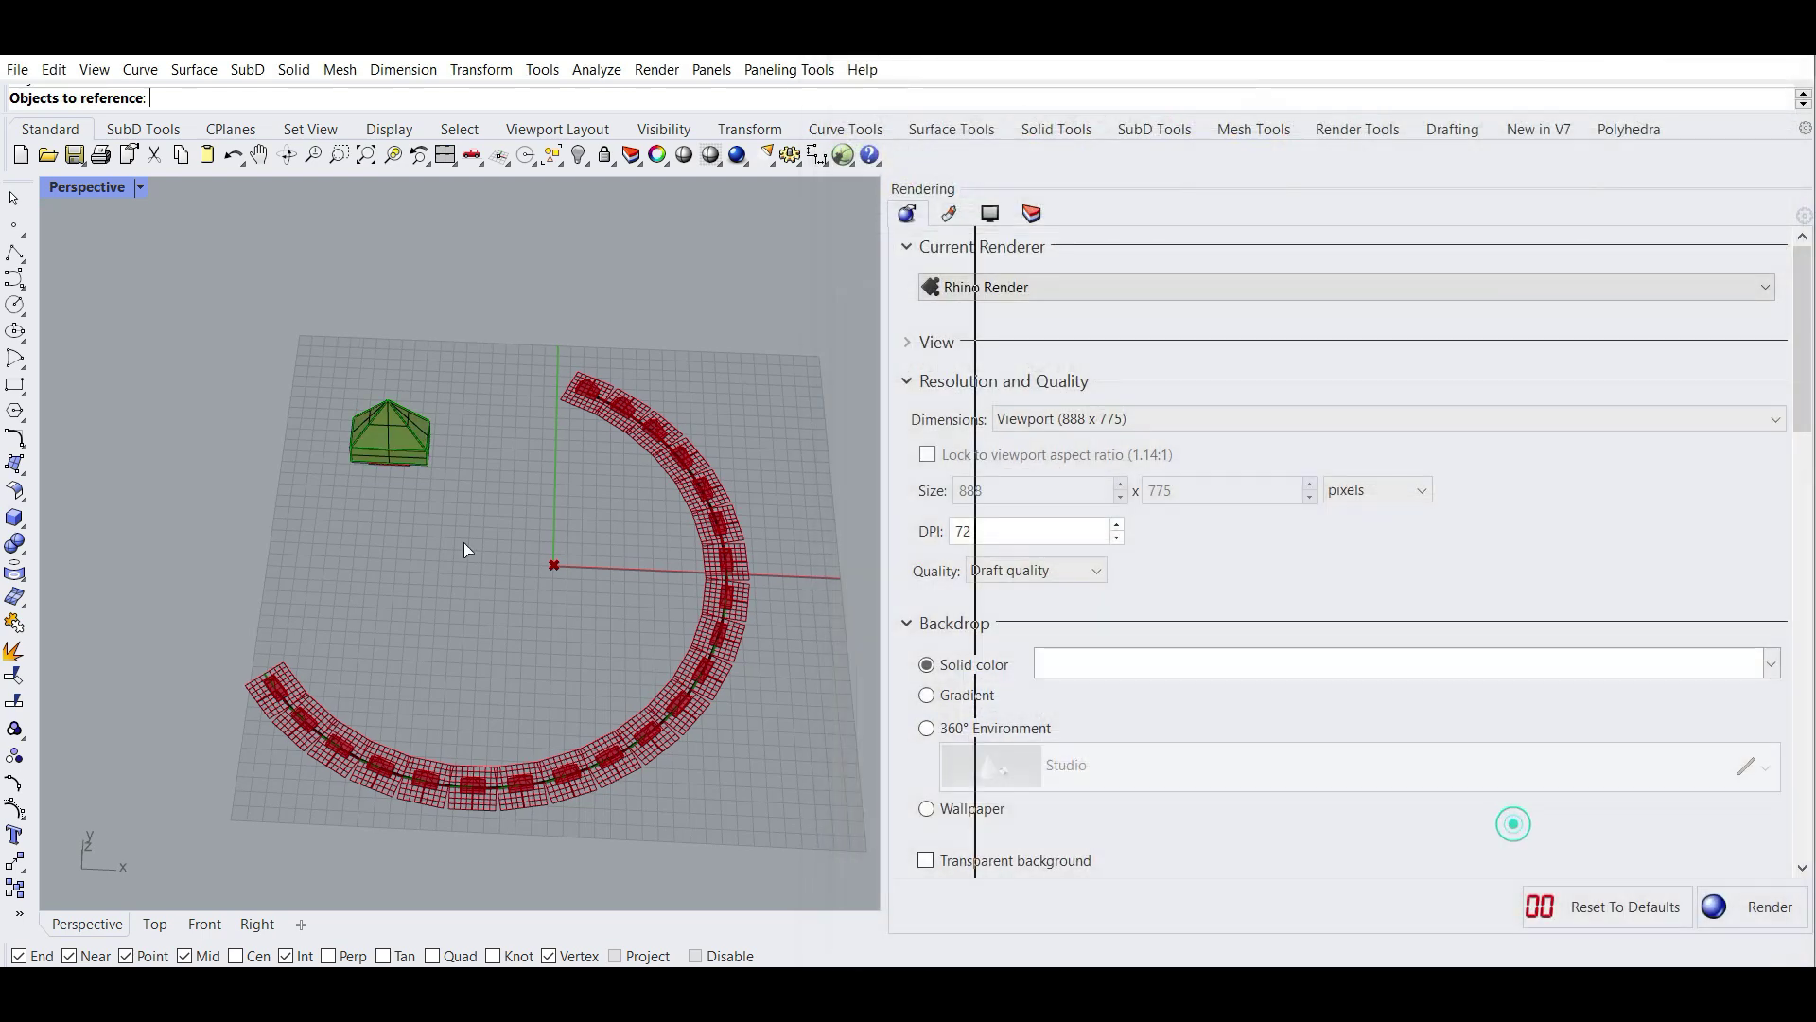
{"action": "left_click", "coordinate": [405, 437]}
{"action": "right_click", "coordinate": [1459, 667]}
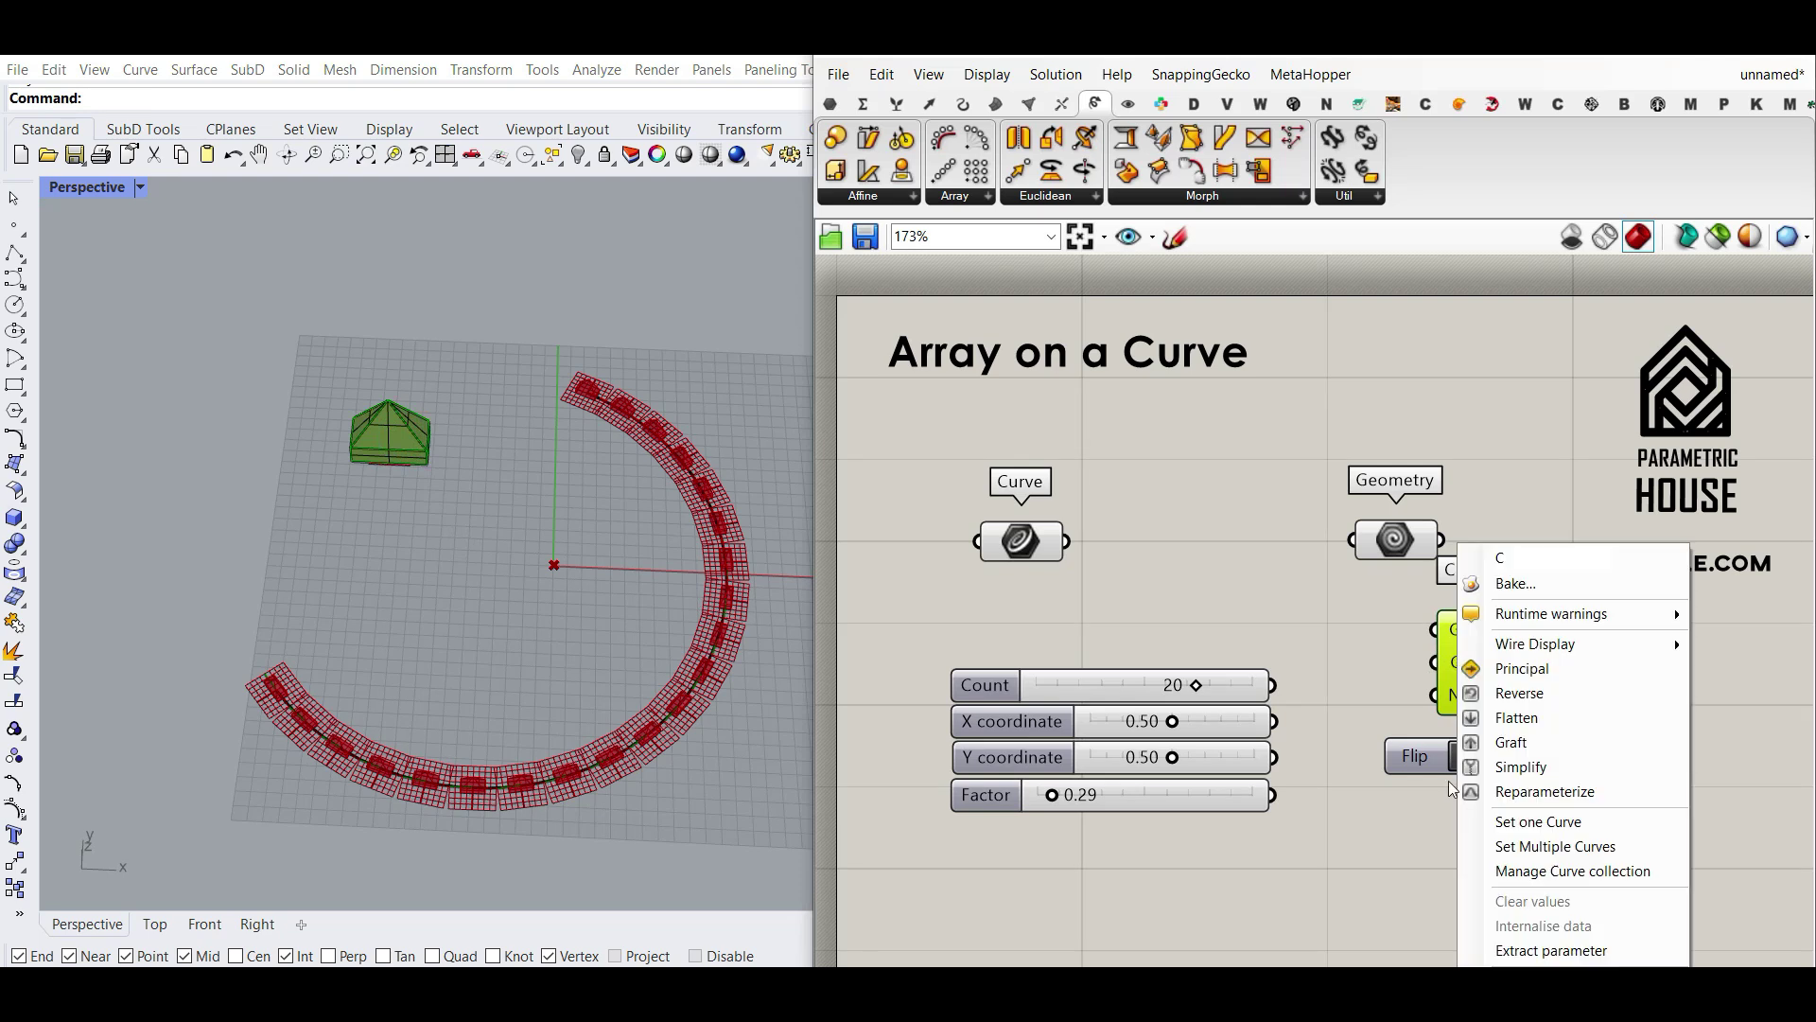
{"action": "left_click", "coordinate": [1523, 819]}
{"action": "left_click", "coordinate": [723, 538]}
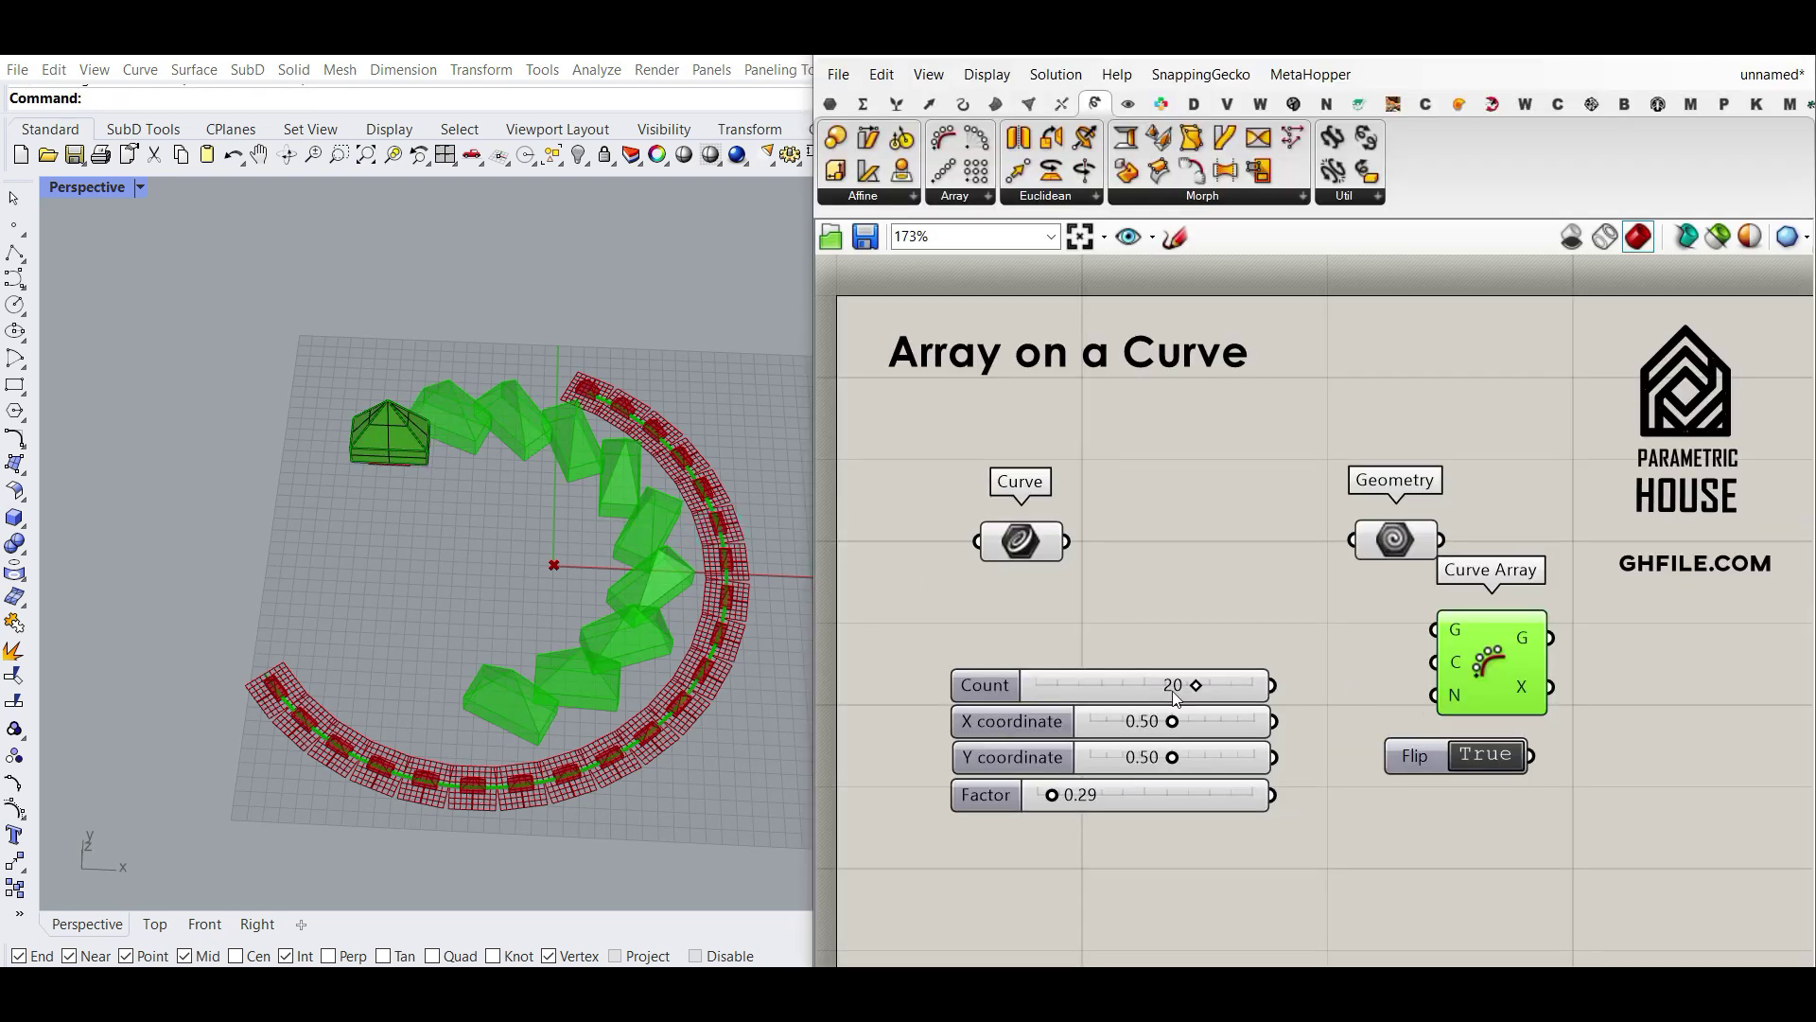
{"action": "left_click_drag", "start_coordinate": [1293, 687], "coordinate": [1433, 695]}
Move the house beyond the edge of the grid and check how the Curve Array copies follow it.
{"action": "right_click_drag", "start_coordinate": [503, 667], "coordinate": [444, 537]}
{"action": "scroll", "coordinate": [444, 537], "scroll_direction": "down", "scroll_amount": 6}
{"action": "left_click_drag", "start_coordinate": [396, 532], "coordinate": [312, 541]}
{"action": "left_click", "coordinate": [315, 499]}
{"action": "left_click", "coordinate": [345, 481]}
{"action": "right_click_drag", "start_coordinate": [348, 485], "coordinate": [434, 531]}
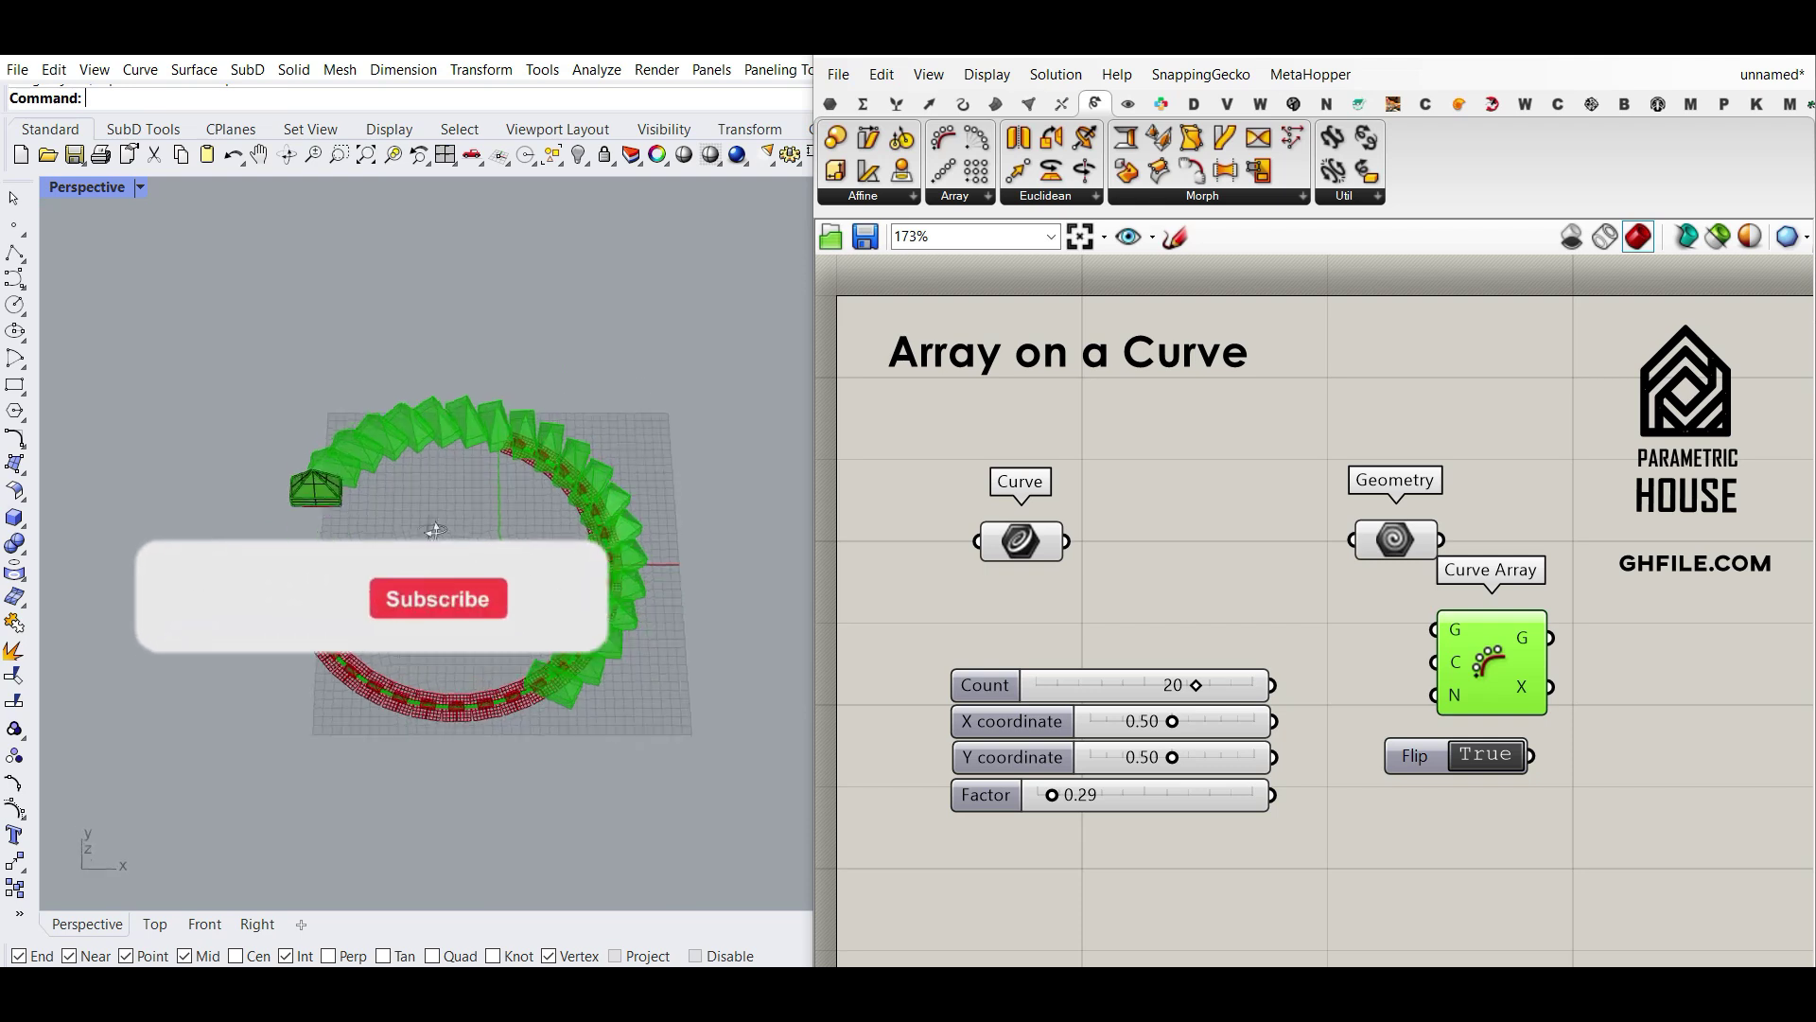
{"action": "scroll", "coordinate": [422, 537], "scroll_direction": "up", "scroll_amount": 4}
{"action": "left_click_drag", "start_coordinate": [369, 796], "coordinate": [445, 797]}
{"action": "left_click", "coordinate": [471, 663]}
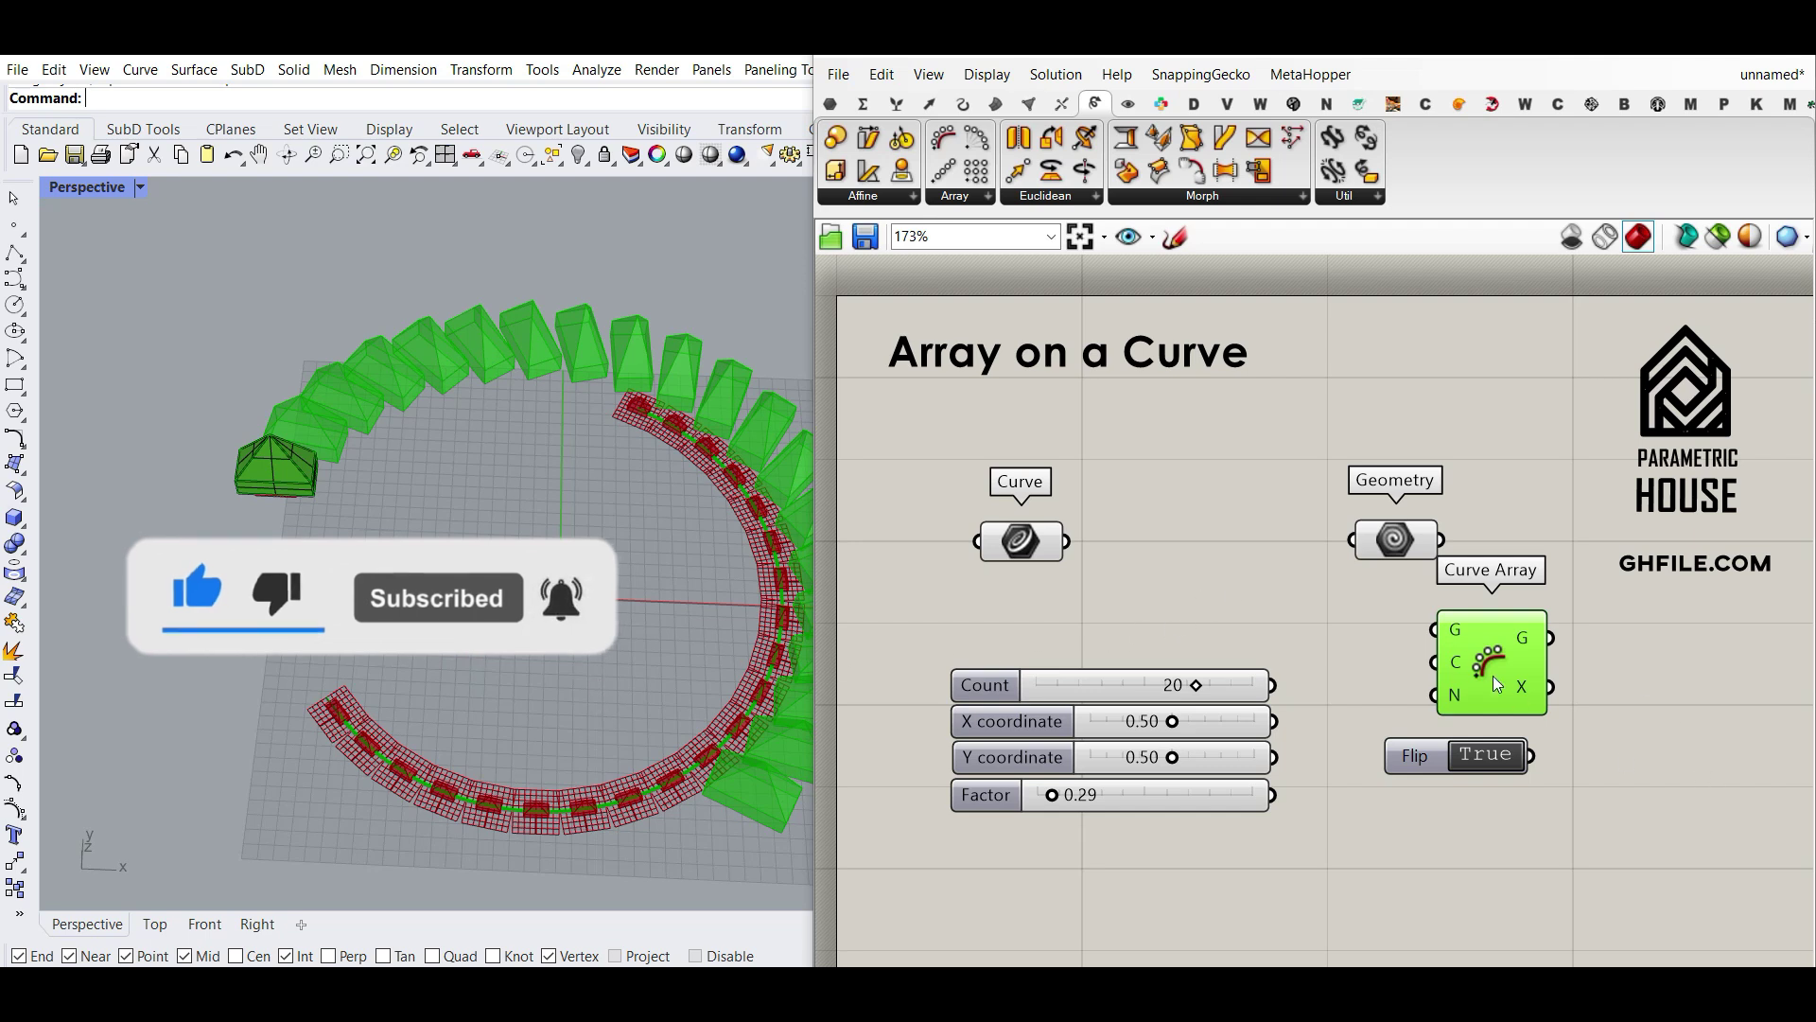
Delete the Curve Array component and bring the house back onto the grid.
{"action": "left_click", "coordinate": [1465, 653]}
{"action": "key", "text": "Delete"}
{"action": "scroll", "coordinate": [458, 692], "scroll_direction": "down", "scroll_amount": 2}
{"action": "scroll", "coordinate": [439, 639], "scroll_direction": "up", "scroll_amount": 5}
{"action": "left_click_drag", "start_coordinate": [329, 471], "coordinate": [426, 535]}
{"action": "scroll", "coordinate": [566, 393], "scroll_direction": "down", "scroll_amount": 3}
{"action": "scroll", "coordinate": [567, 406], "scroll_direction": "up", "scroll_amount": 2}
{"action": "scroll", "coordinate": [326, 505], "scroll_direction": "down", "scroll_amount": 2}
{"action": "scroll", "coordinate": [354, 605], "scroll_direction": "up", "scroll_amount": 2}
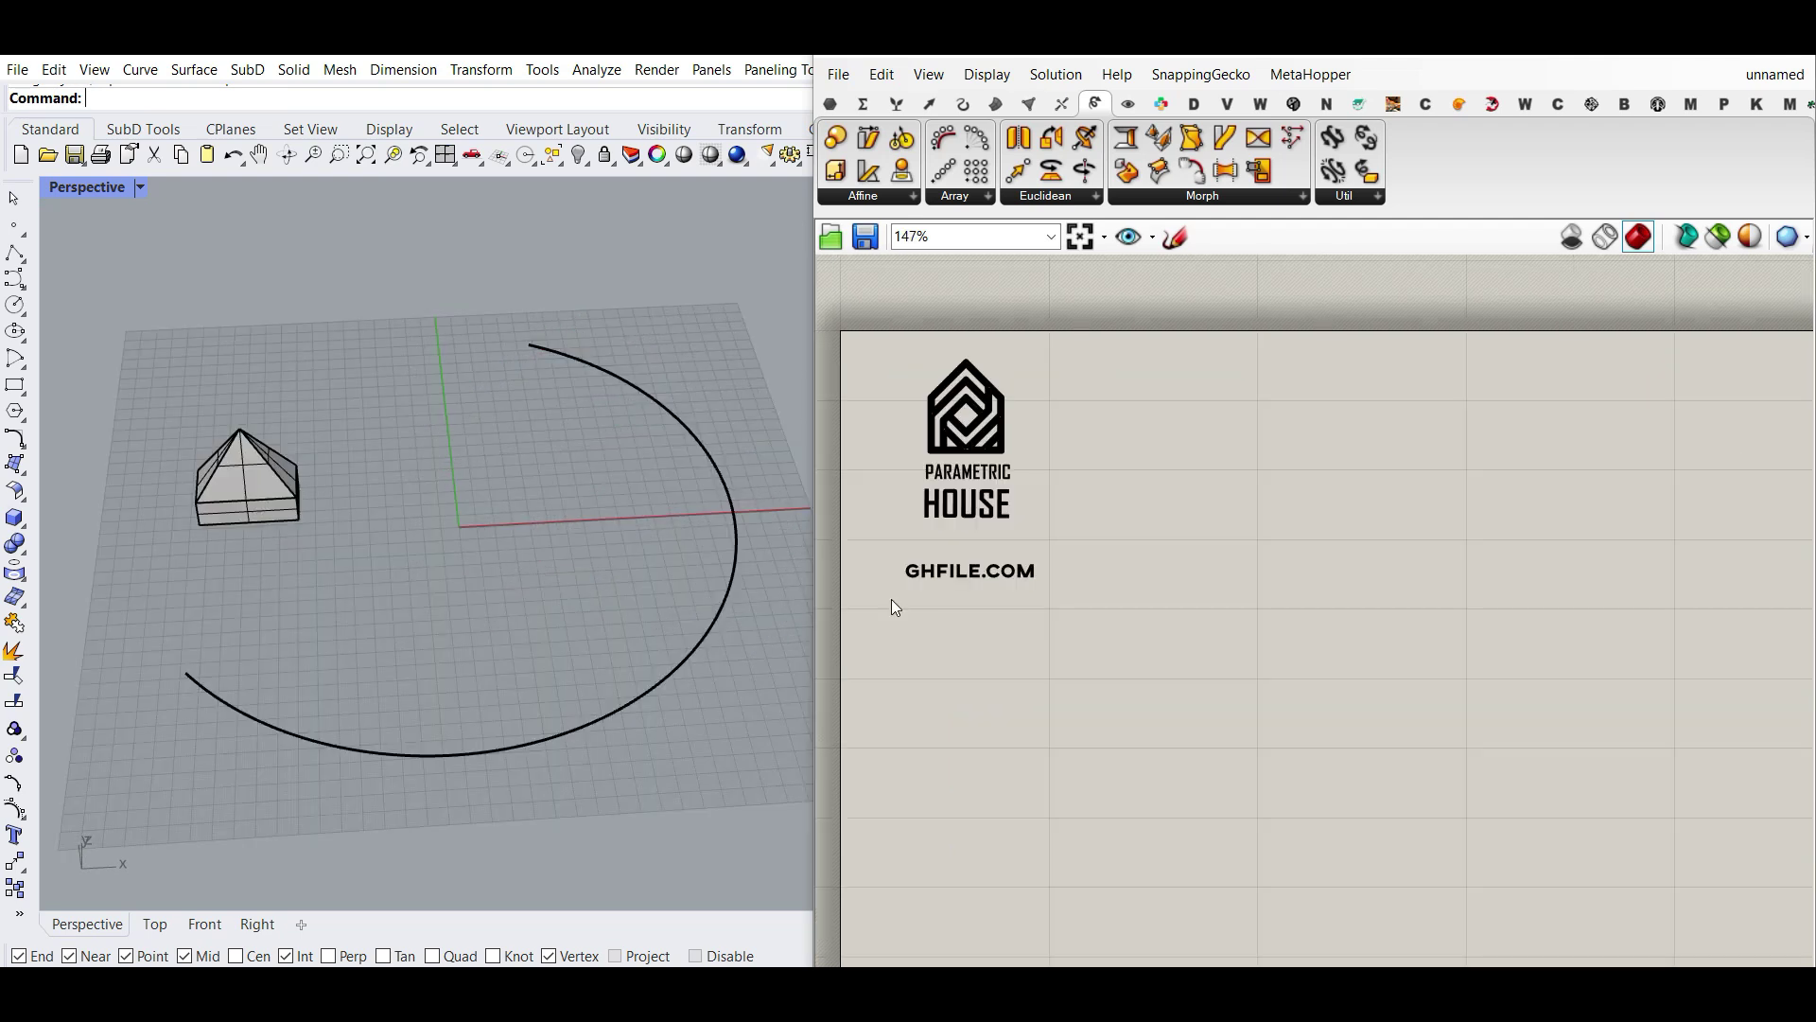
Add a Curve parameter to the empty canvas and reference the arc in it.
{"action": "left_click", "coordinate": [831, 103]}
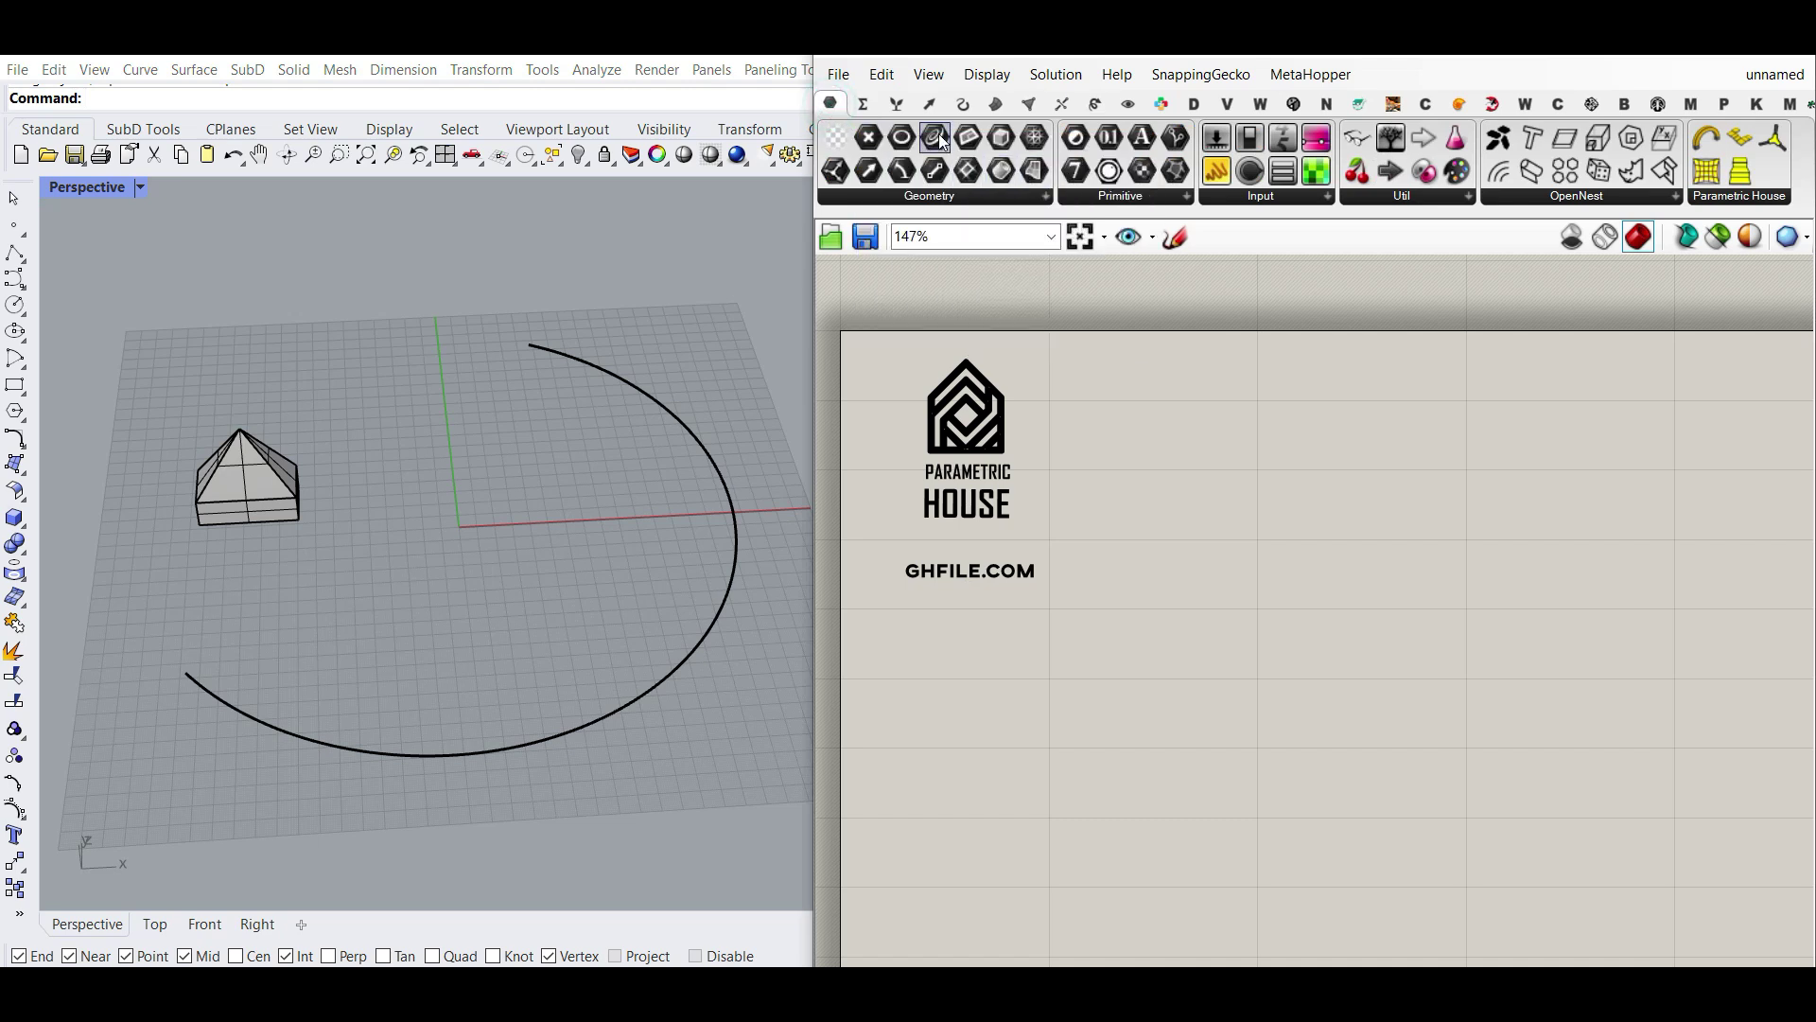
{"action": "left_click_drag", "start_coordinate": [1233, 588], "coordinate": [1197, 652]}
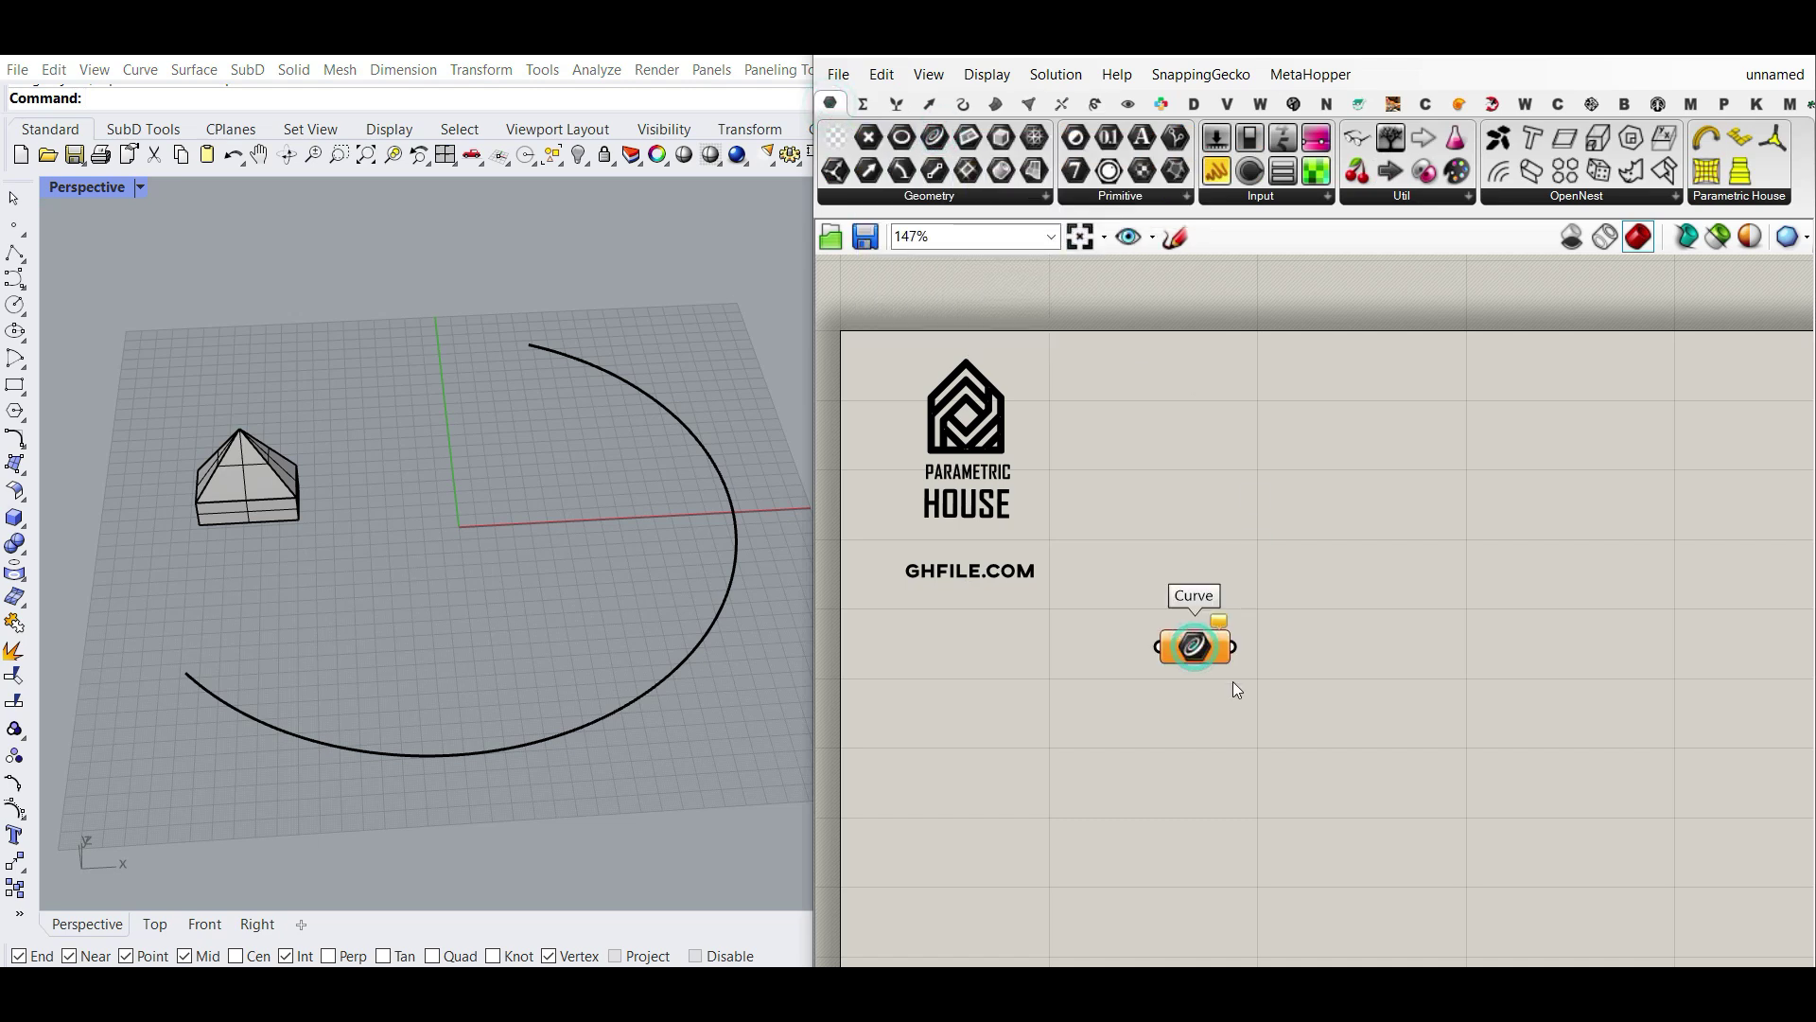
{"action": "scroll", "coordinate": [1235, 689], "scroll_direction": "up", "scroll_amount": 3}
{"action": "right_click", "coordinate": [1160, 626]}
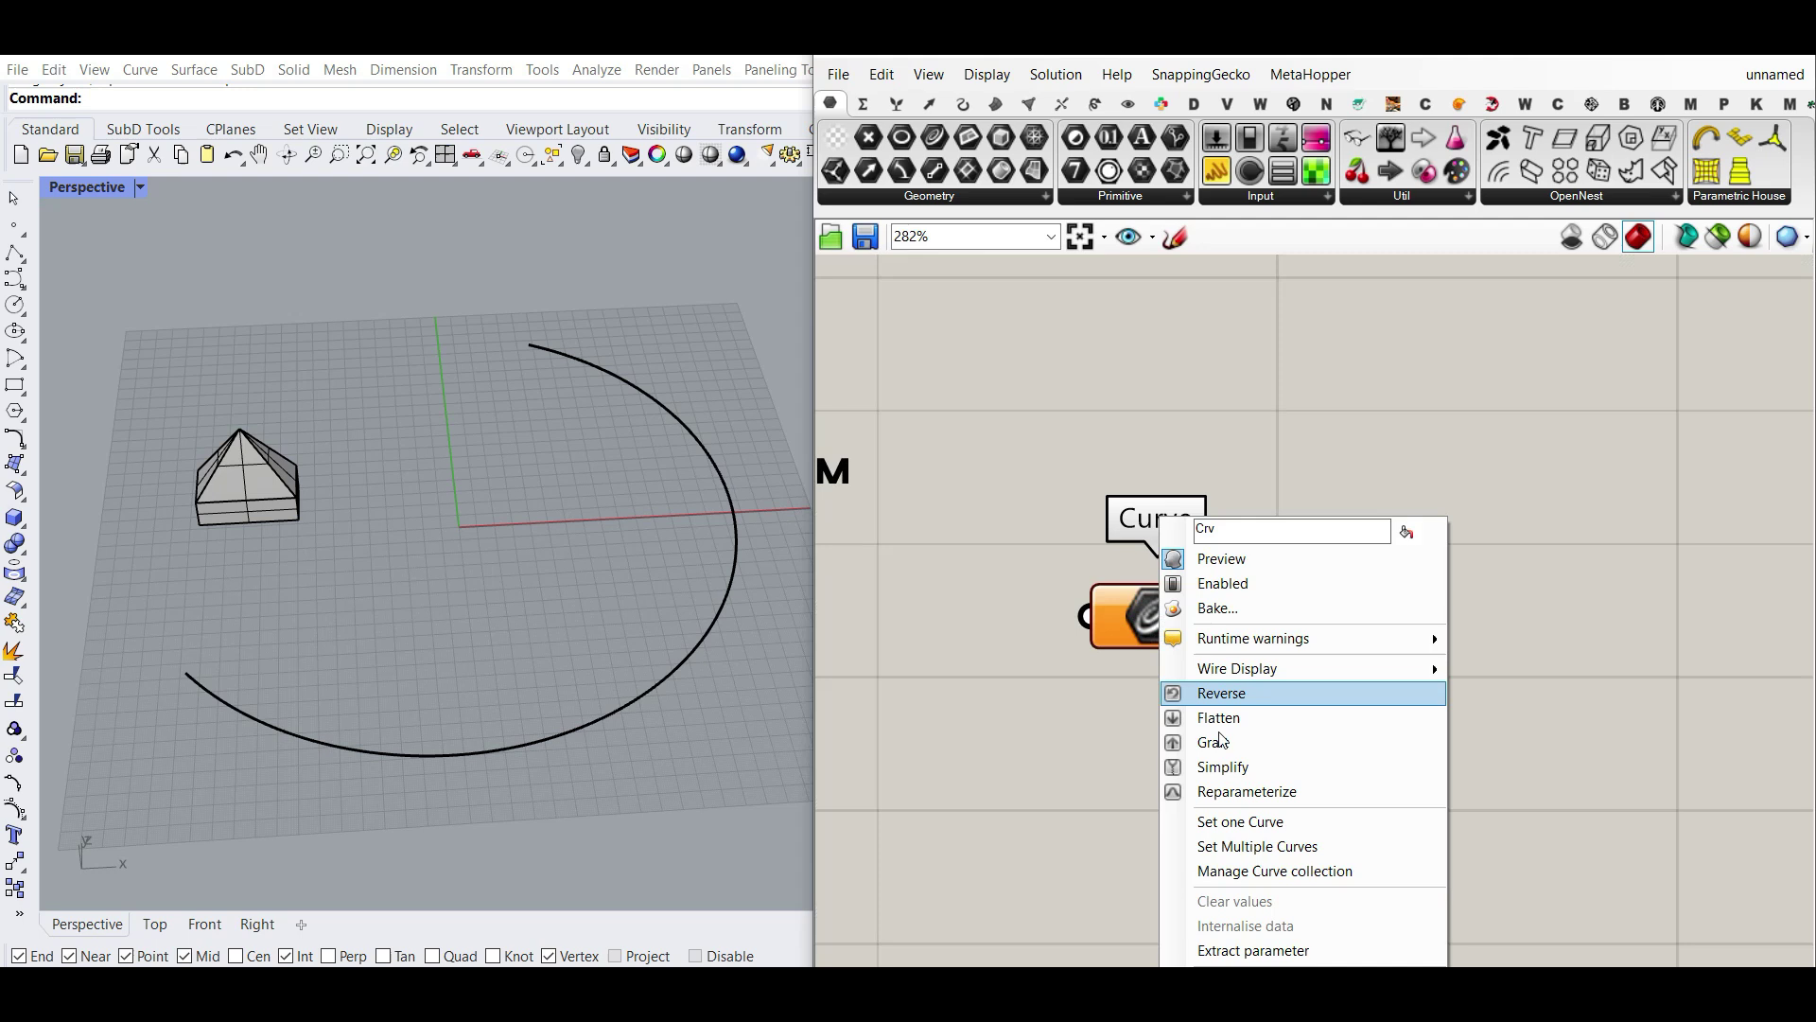
{"action": "left_click", "coordinate": [1234, 820]}
{"action": "left_click", "coordinate": [738, 514]}
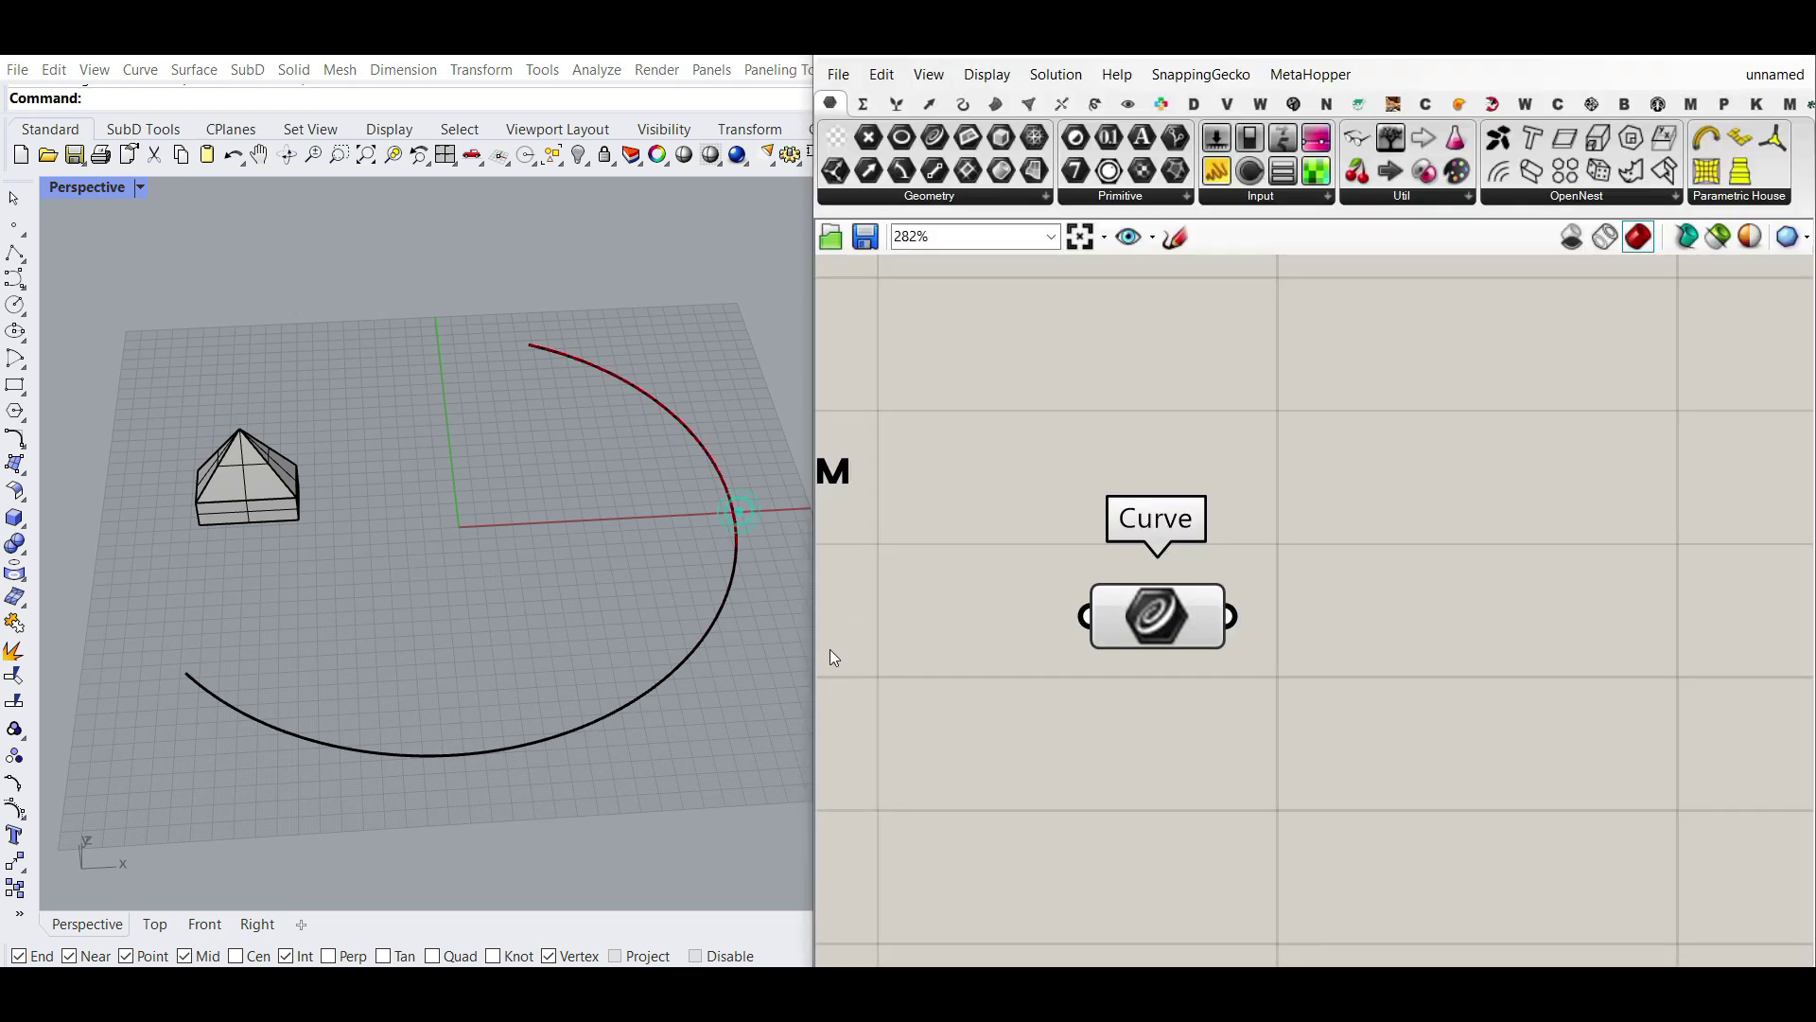
Add a Geometry parameter below the Curve parameter and reference the house in it.
{"action": "left_click", "coordinate": [1150, 621]}
{"action": "left_click", "coordinate": [950, 200]}
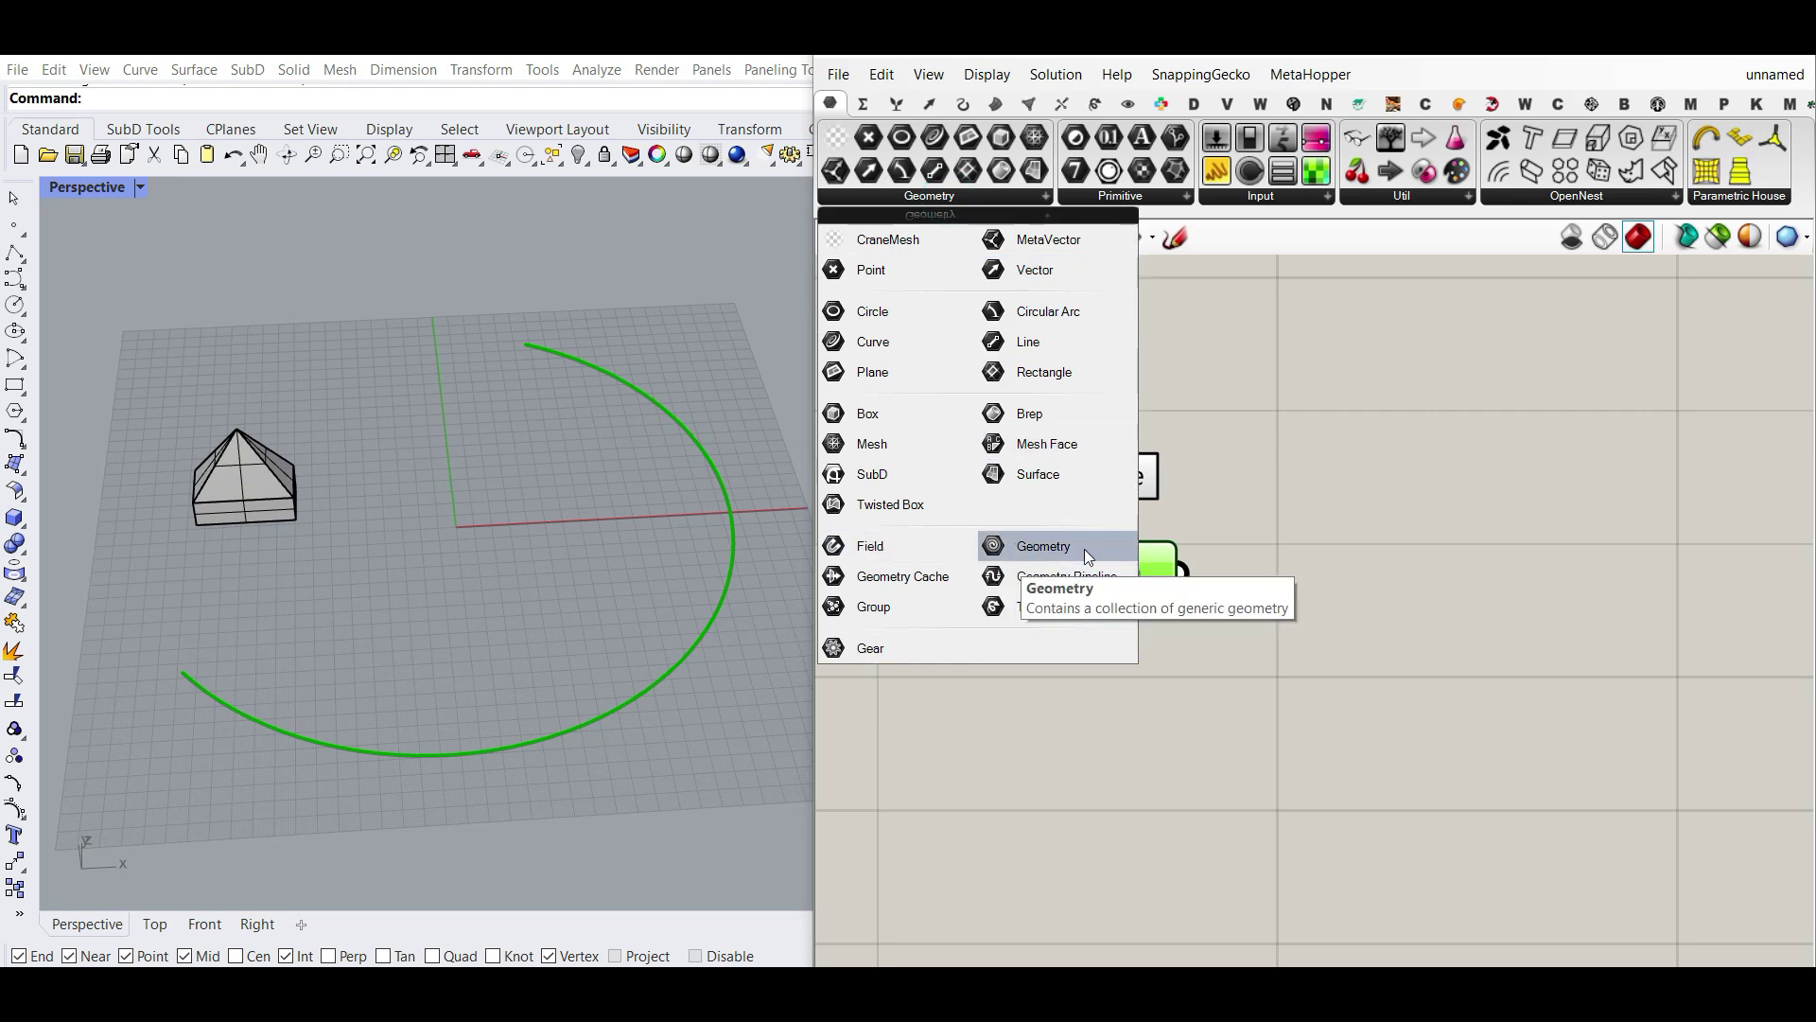
{"action": "left_click", "coordinate": [1024, 549]}
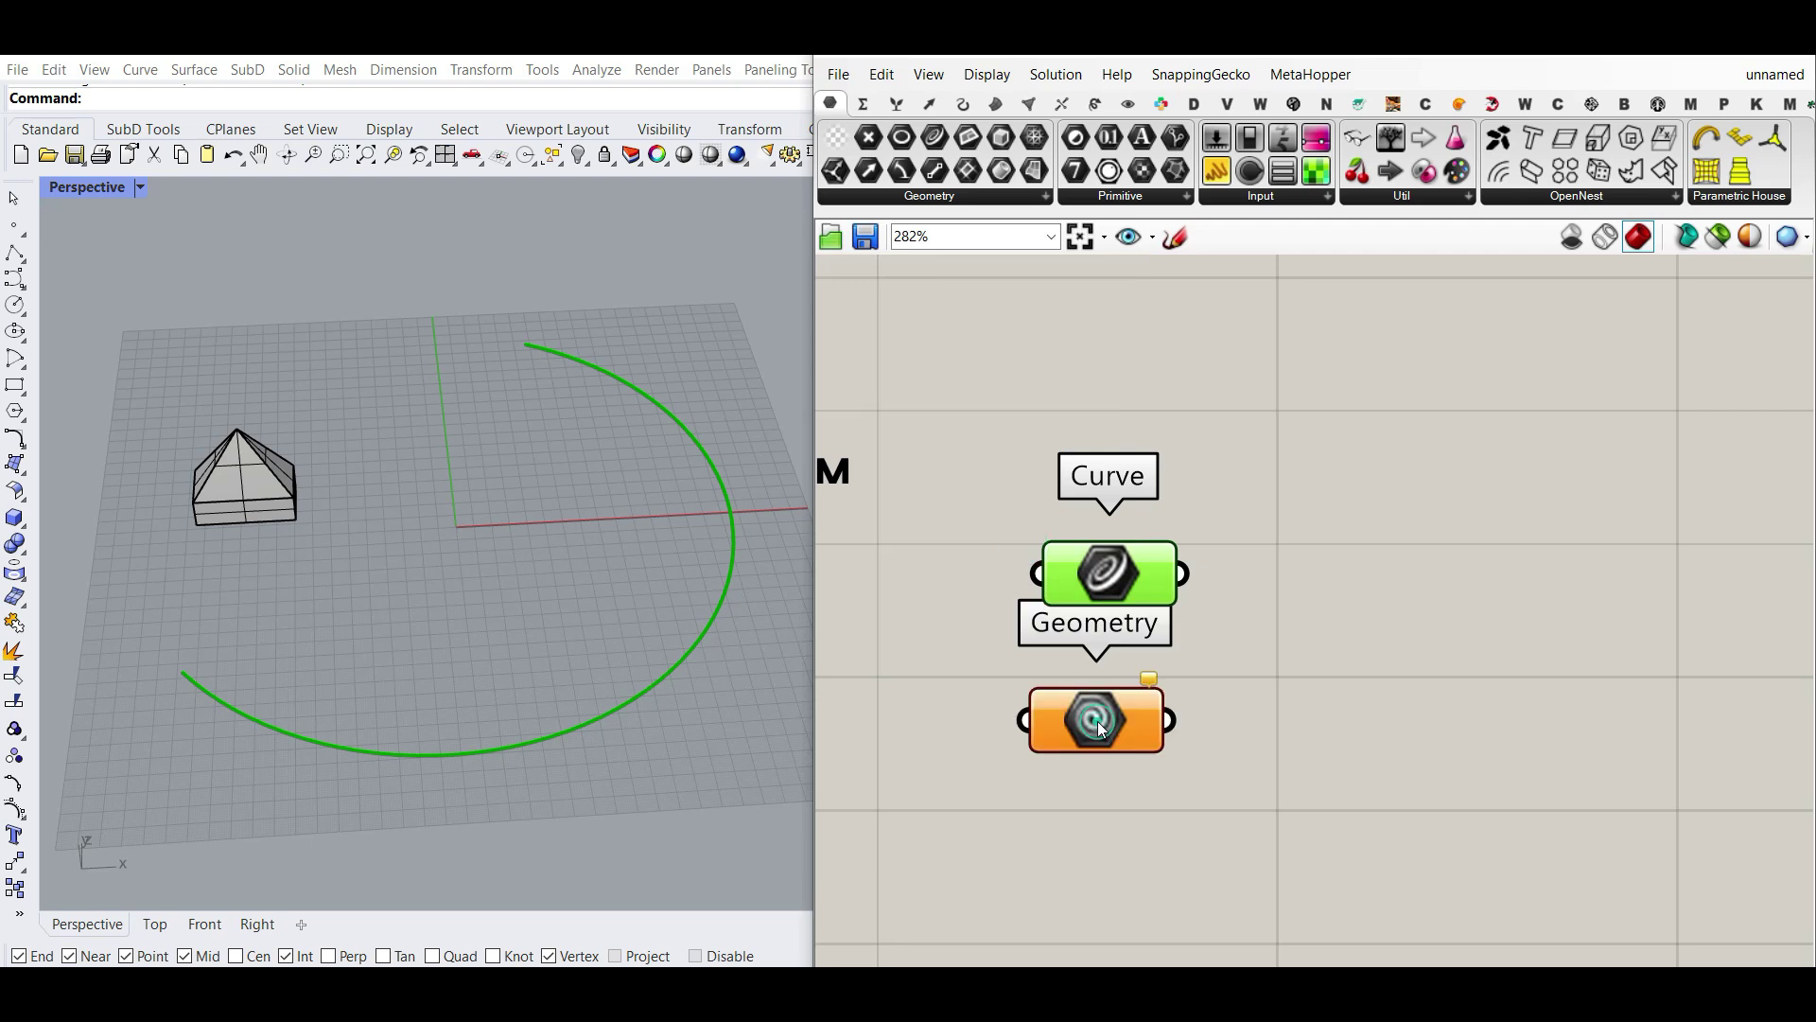
{"action": "left_click", "coordinate": [1150, 752]}
{"action": "right_click", "coordinate": [1150, 752]}
{"action": "left_click", "coordinate": [1239, 819]}
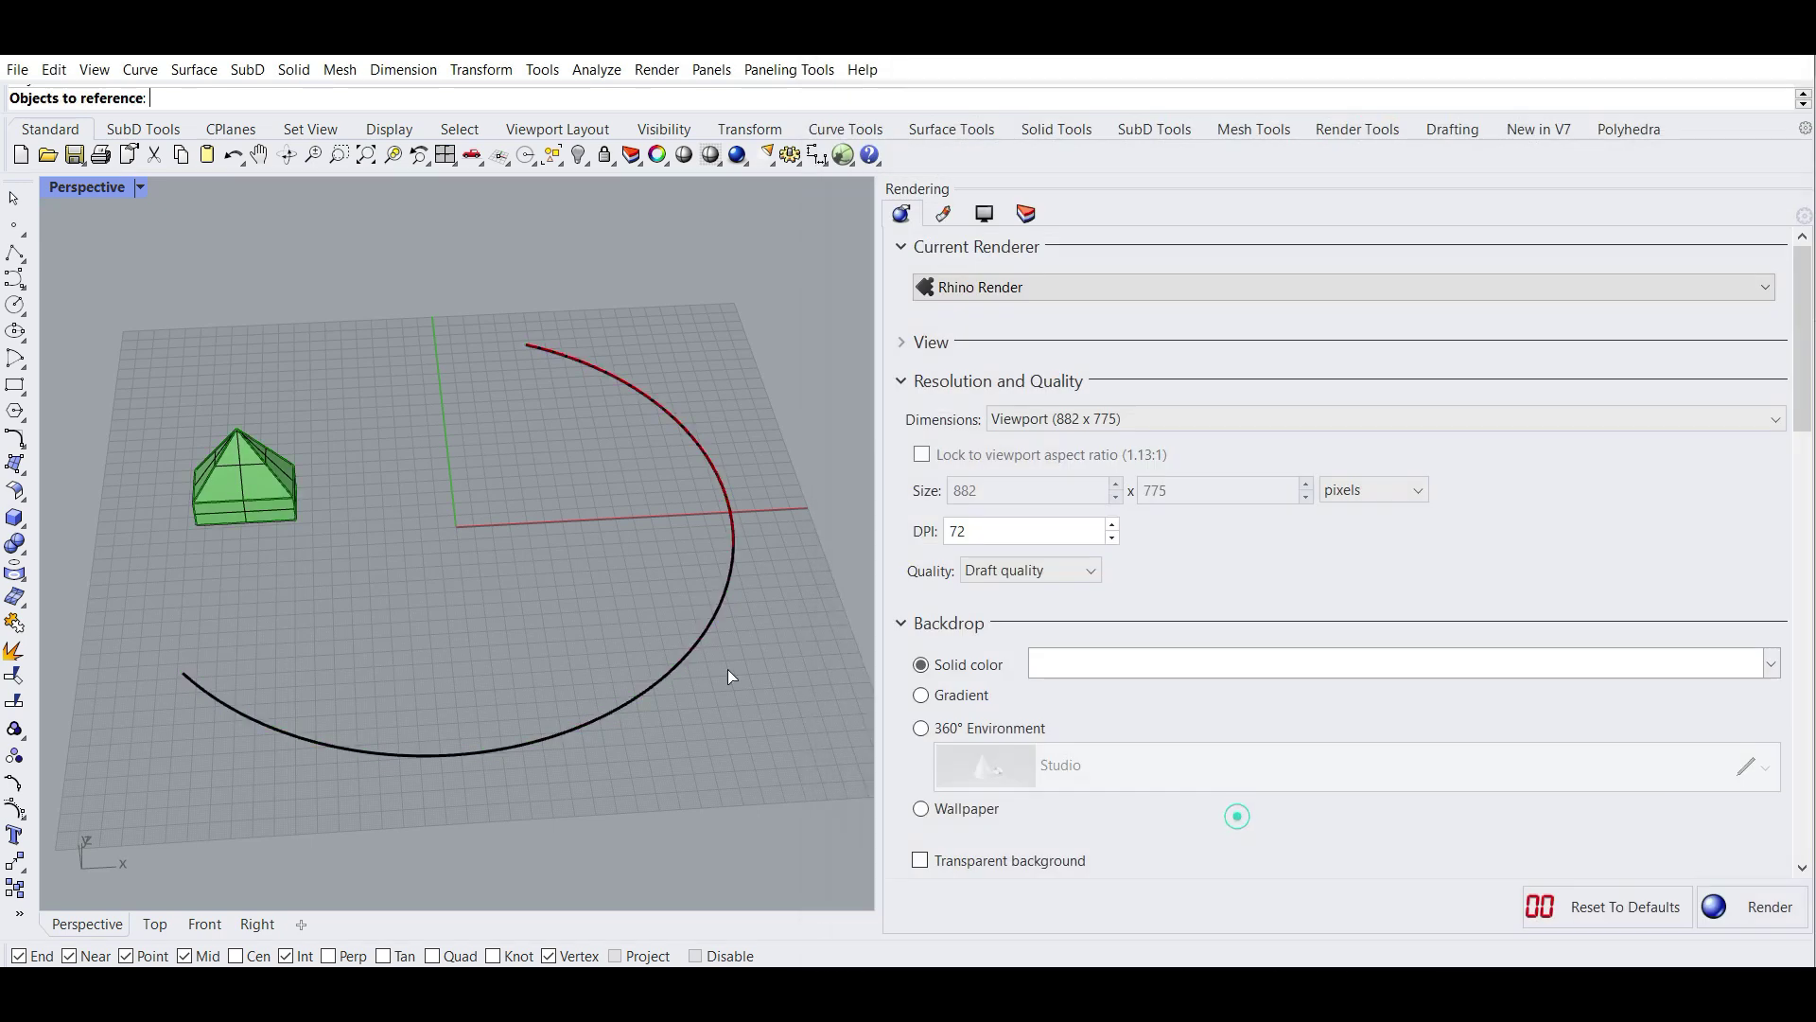
{"action": "left_click", "coordinate": [289, 490]}
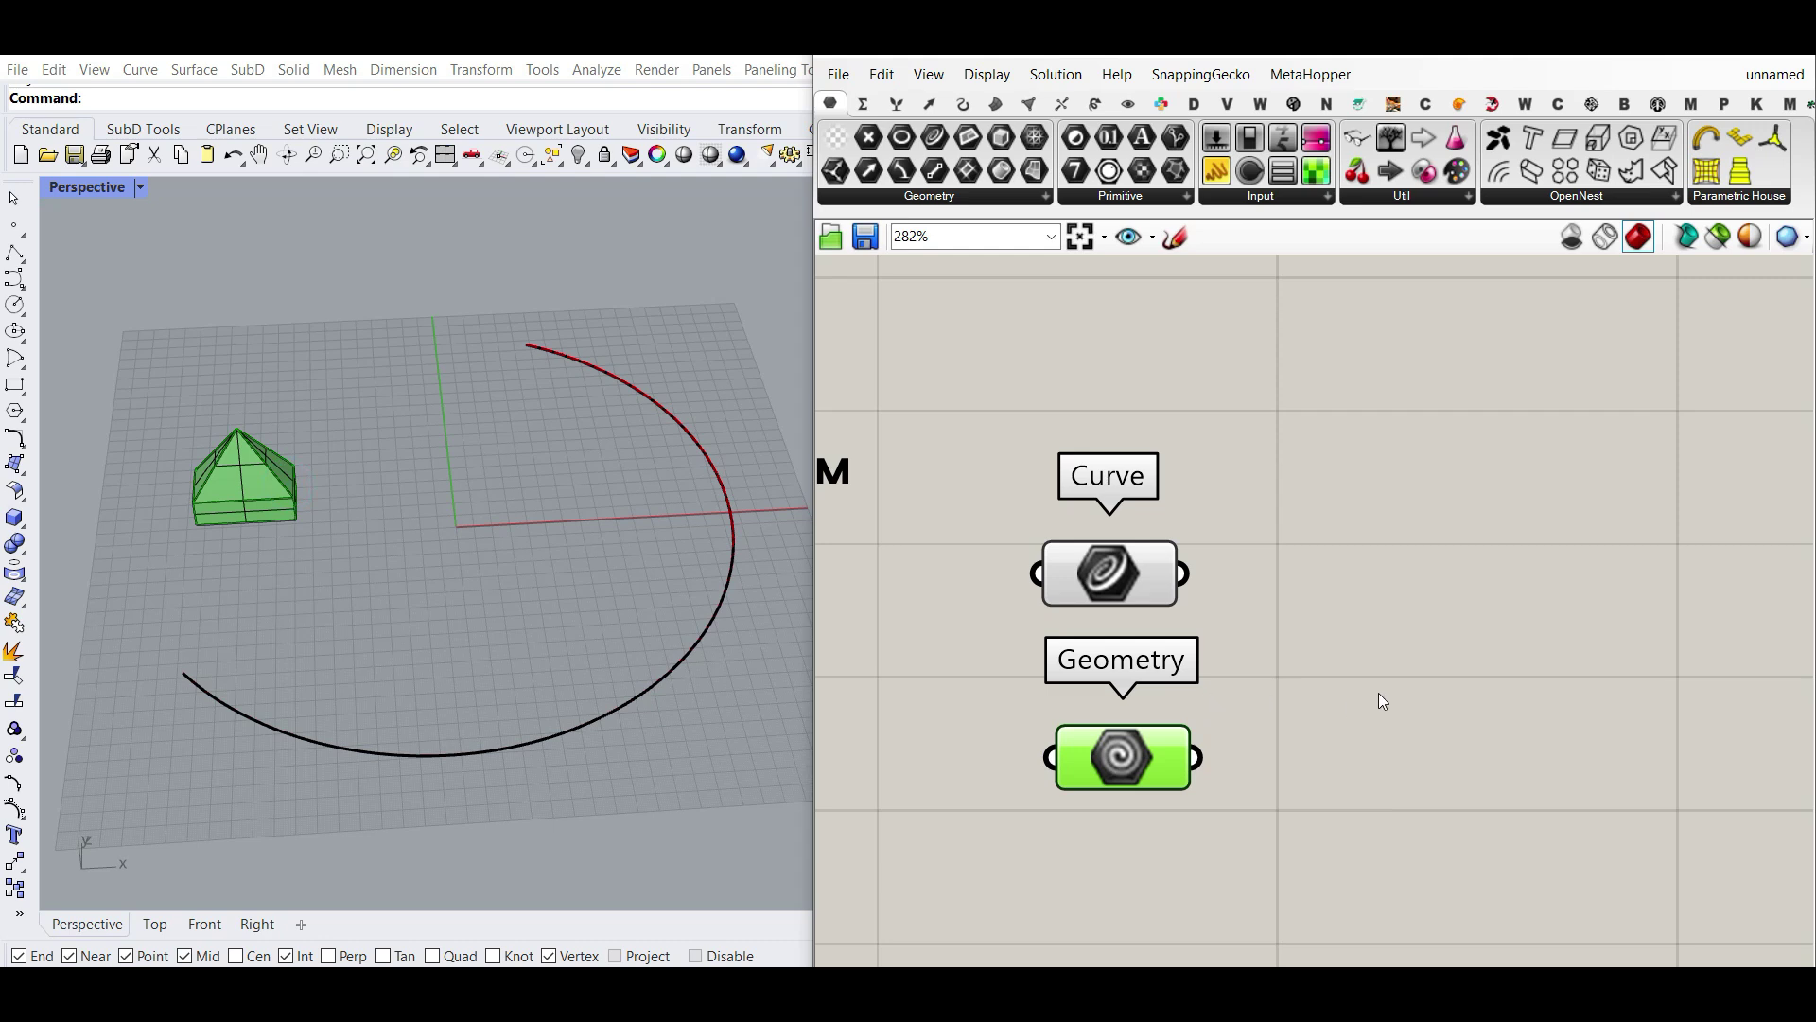
Add a Horizontal Frames component, feed the Curve parameter into its curve input and move the Geometry parameter lower.
{"action": "left_click", "coordinate": [963, 104]}
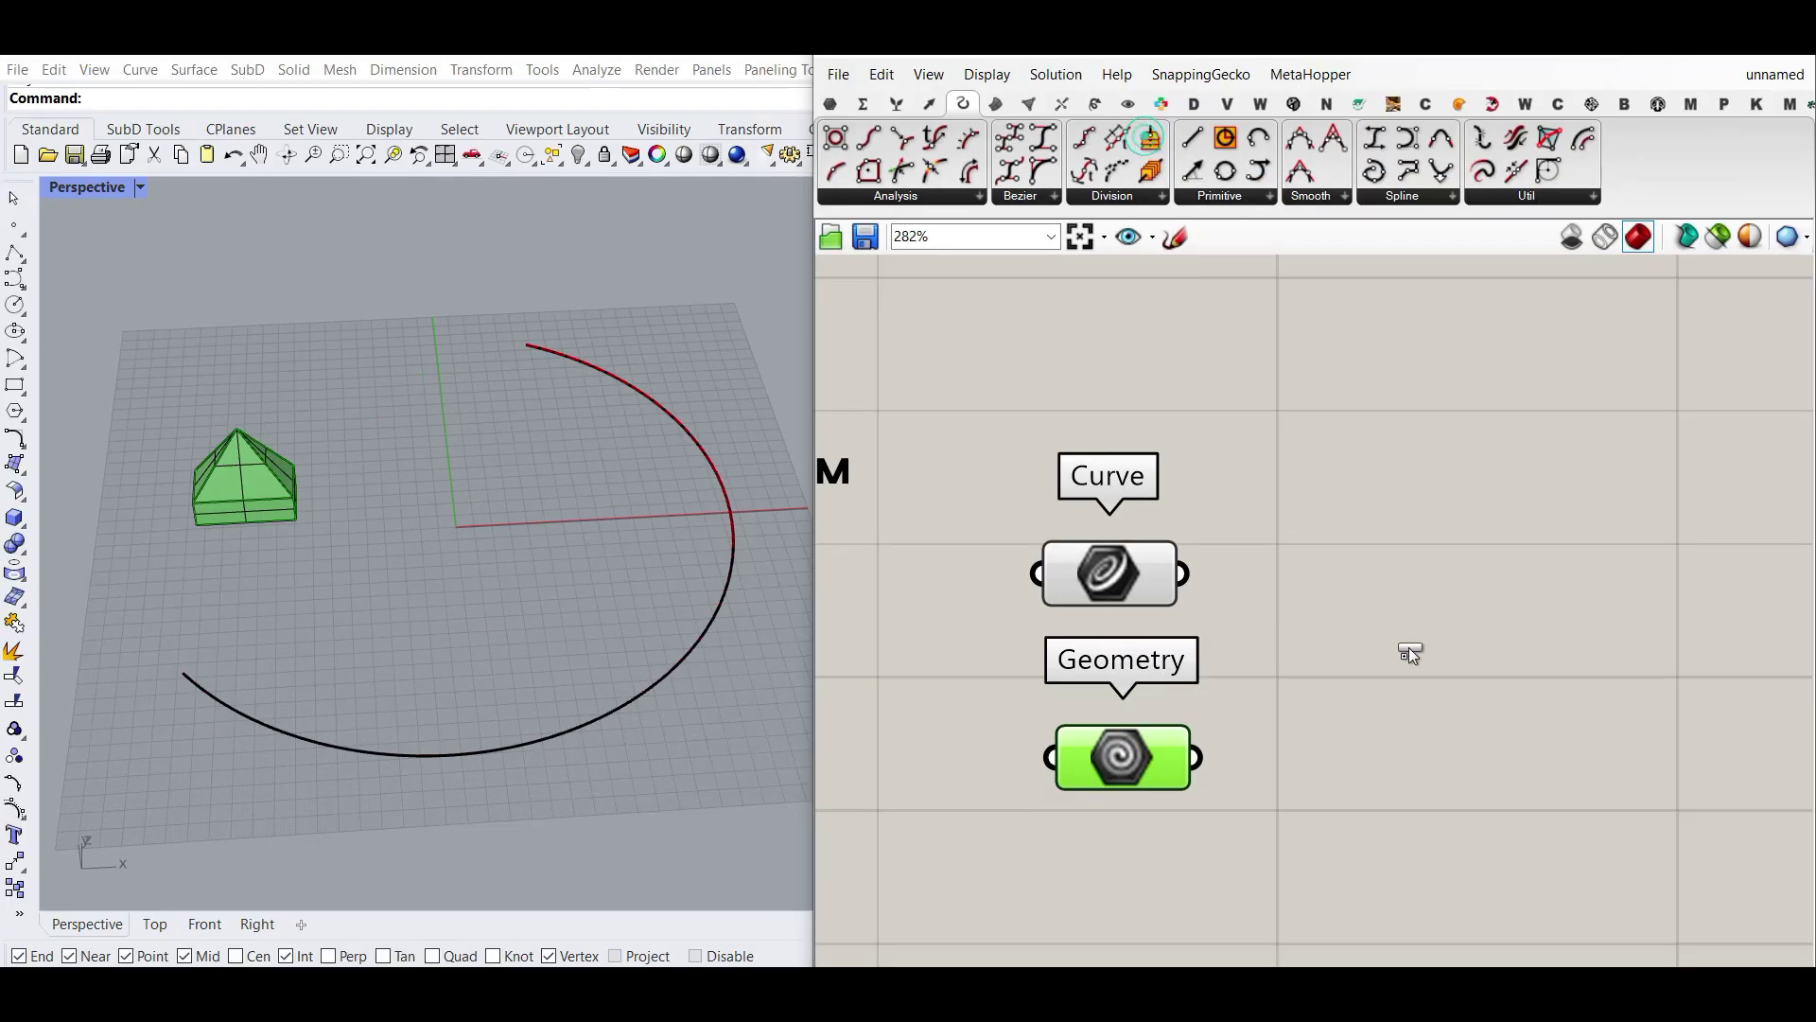
{"action": "left_click_drag", "start_coordinate": [1410, 648], "coordinate": [1426, 605]}
{"action": "left_click_drag", "start_coordinate": [1184, 572], "coordinate": [1343, 575]}
{"action": "right_click_drag", "start_coordinate": [1362, 596], "coordinate": [1250, 549]}
{"action": "left_click_drag", "start_coordinate": [1297, 558], "coordinate": [1374, 549]}
{"action": "left_click_drag", "start_coordinate": [1034, 698], "coordinate": [1132, 839]}
{"action": "left_click", "coordinate": [1246, 619]}
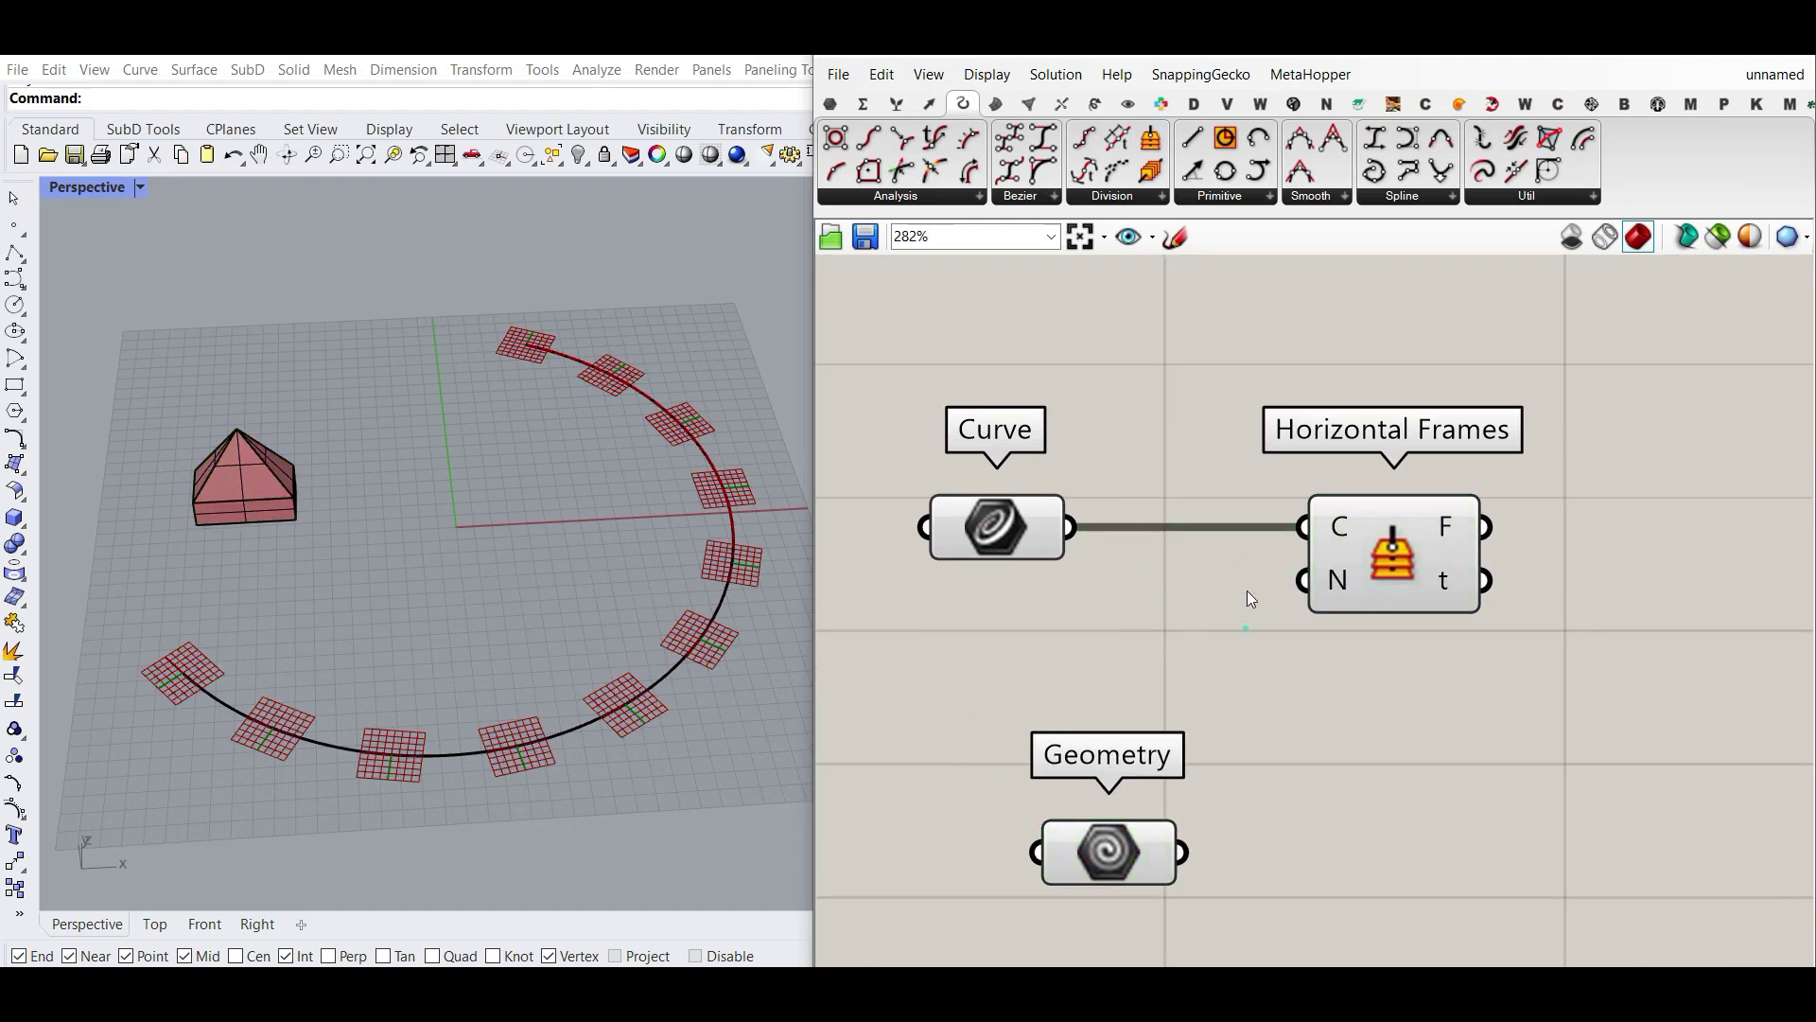
Display full names for component inputs and outputs and shift the Geometry parameter beneath the Horizontal Frames component.
{"action": "left_click", "coordinate": [989, 76]}
{"action": "left_click", "coordinate": [1045, 163]}
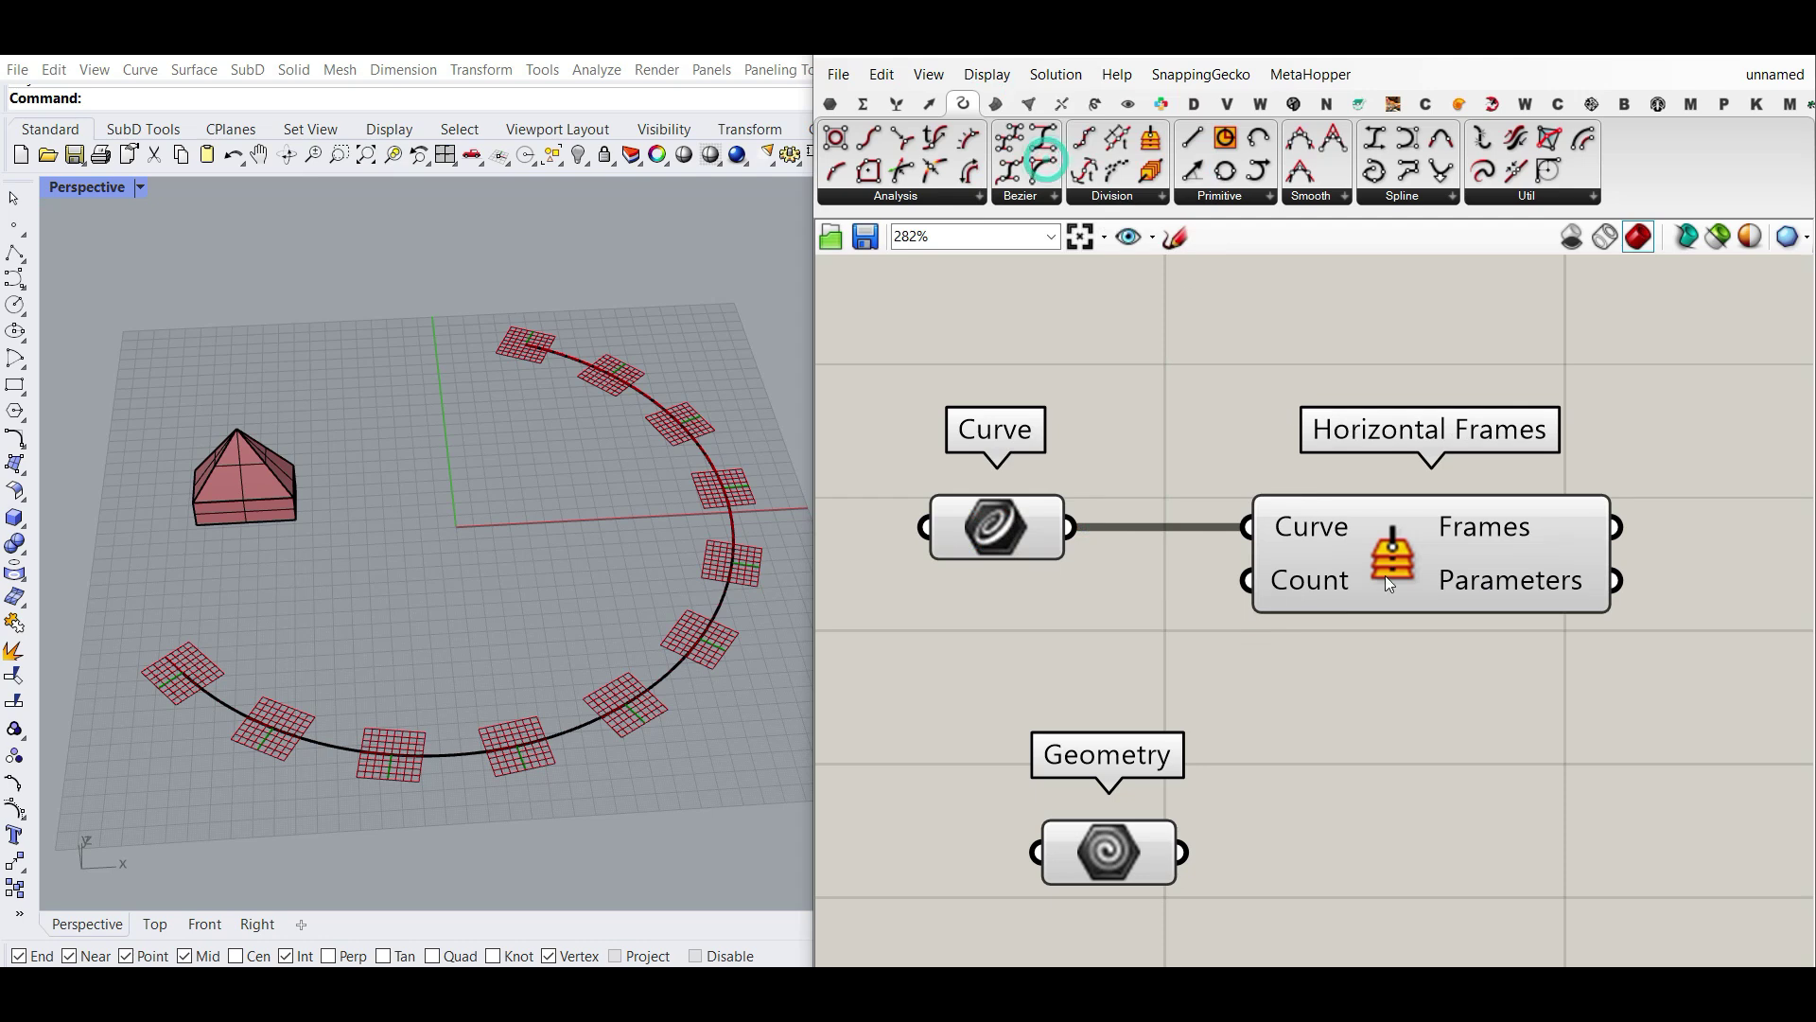
{"action": "right_click_drag", "start_coordinate": [1040, 608], "coordinate": [1096, 565]}
{"action": "left_click_drag", "start_coordinate": [1188, 795], "coordinate": [1266, 849]}
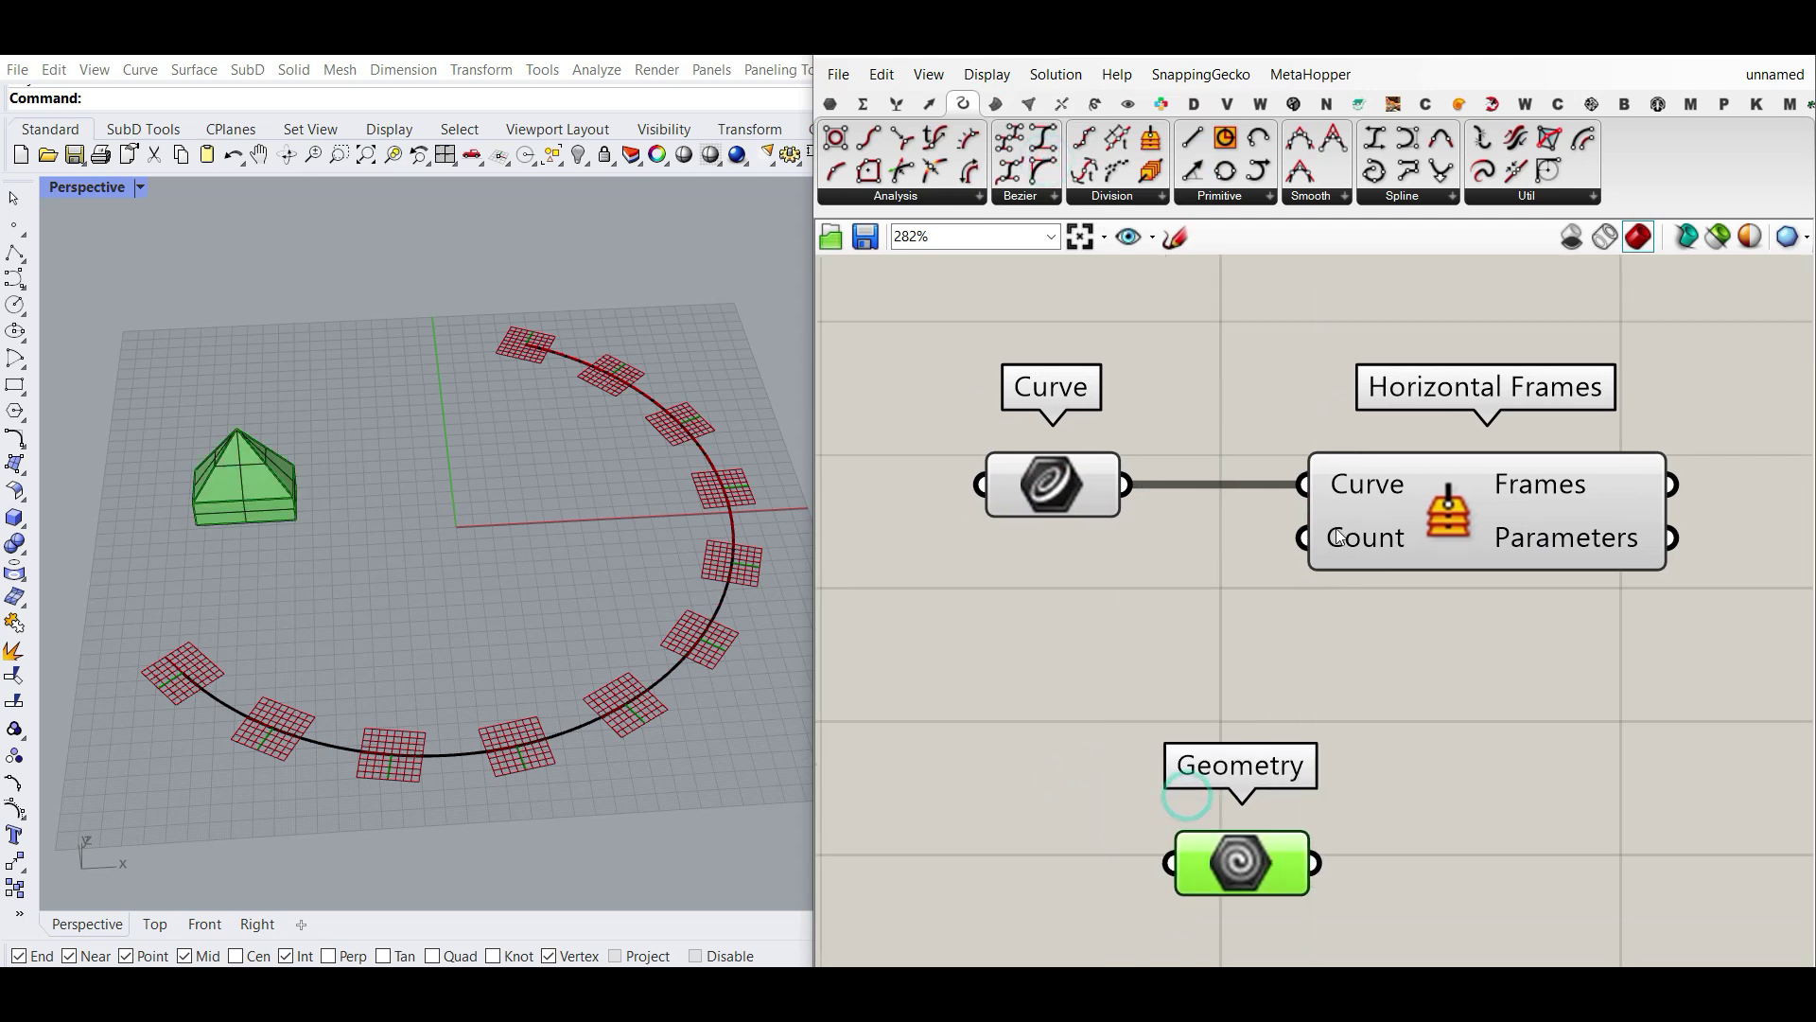
Create an integer number slider starting at 2 and feed it into the Count input of Horizontal Frames.
{"action": "double_click", "coordinate": [1052, 585]}
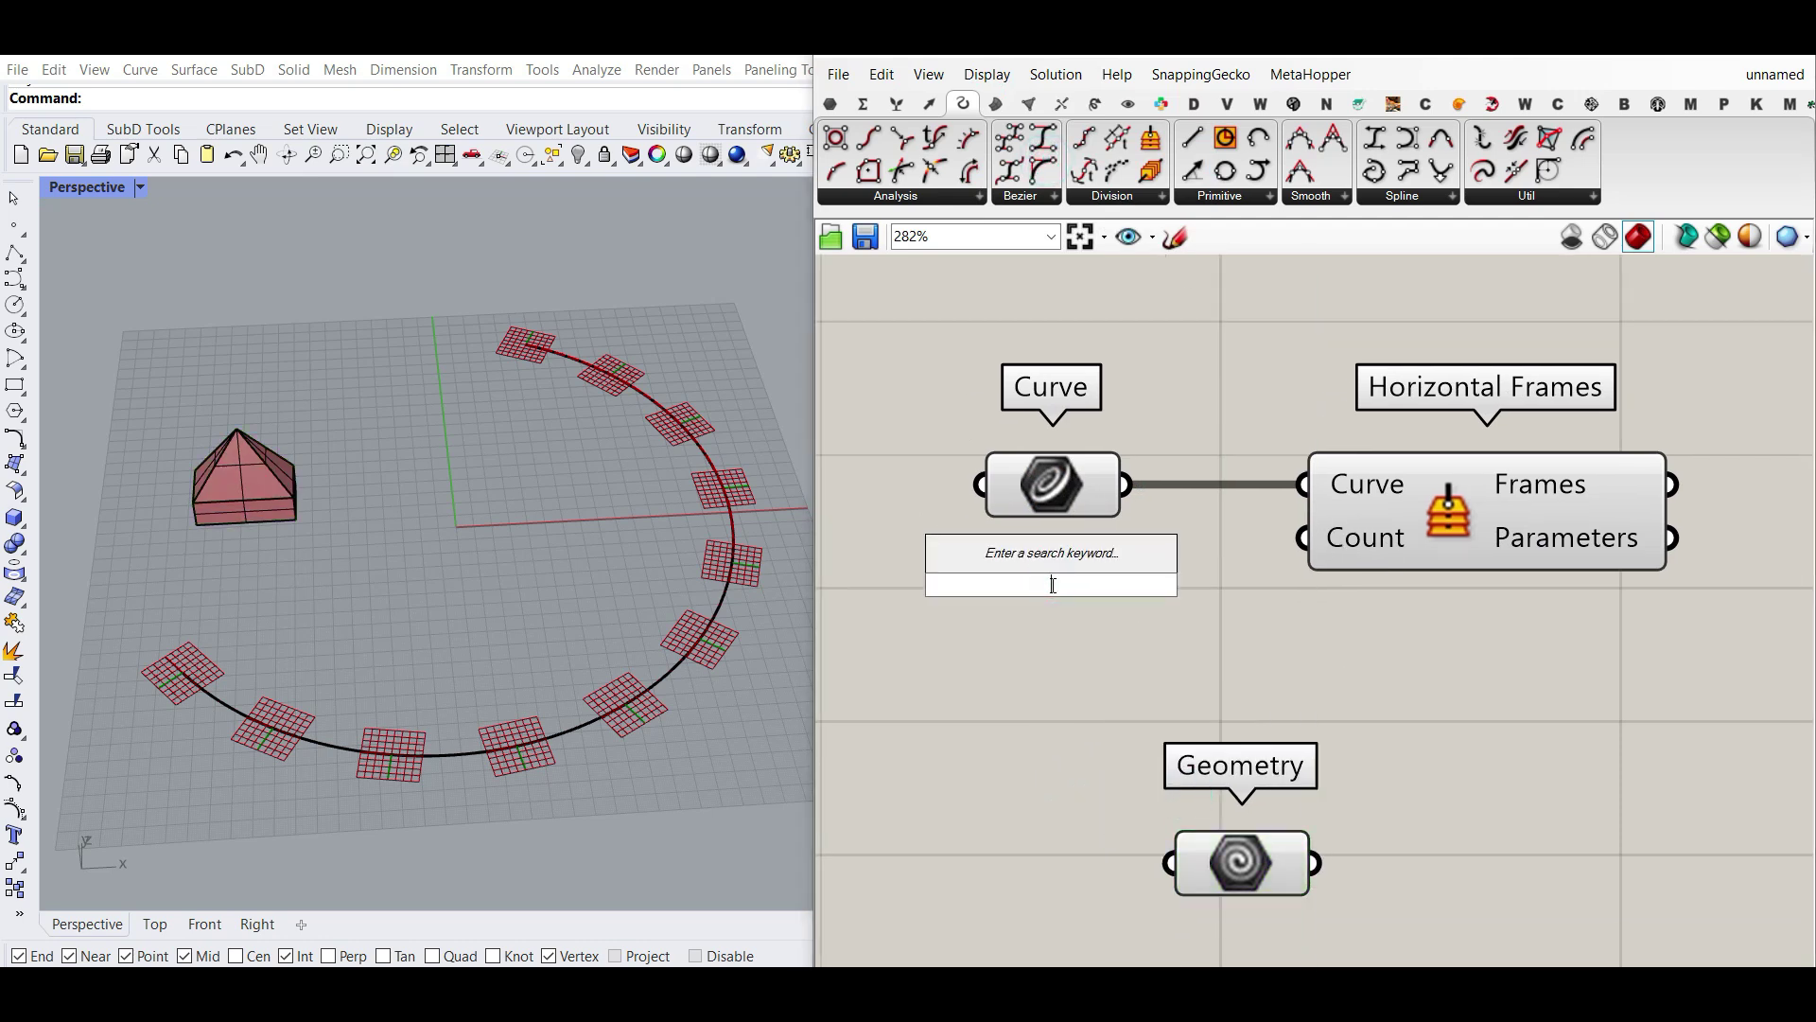
{"action": "type", "text": "2..4"}
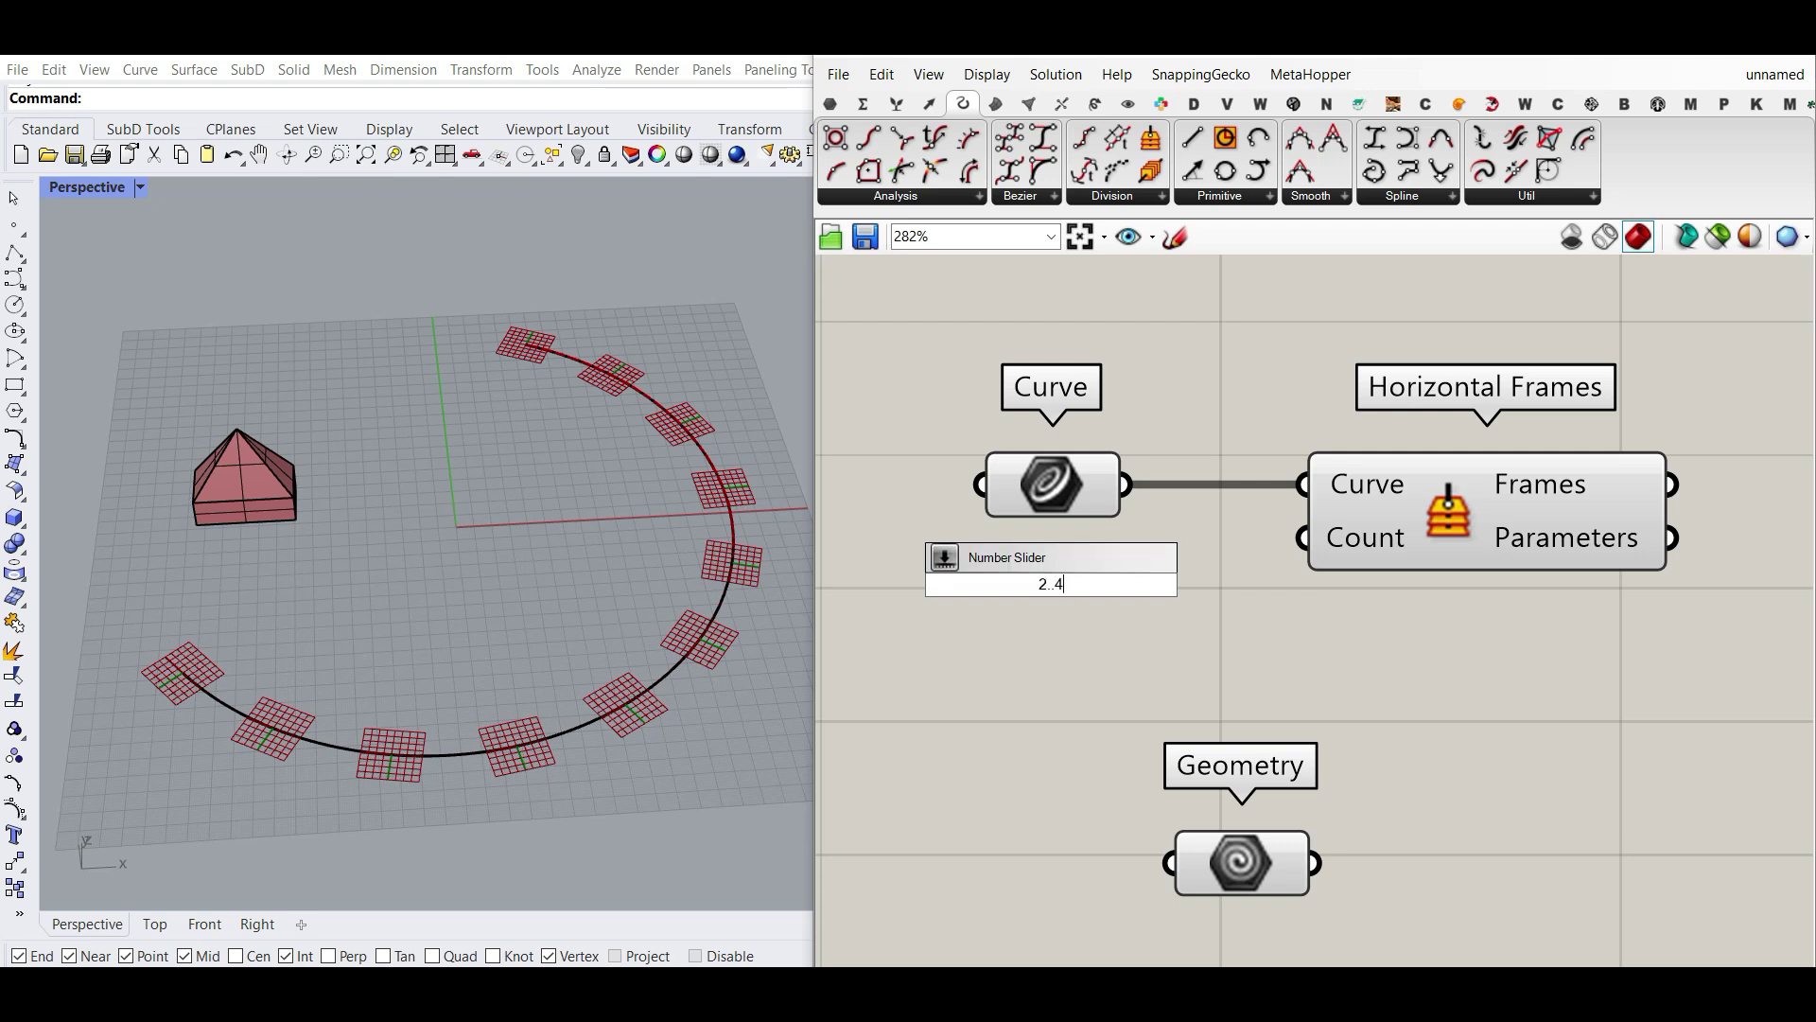
{"action": "key", "text": "Return"}
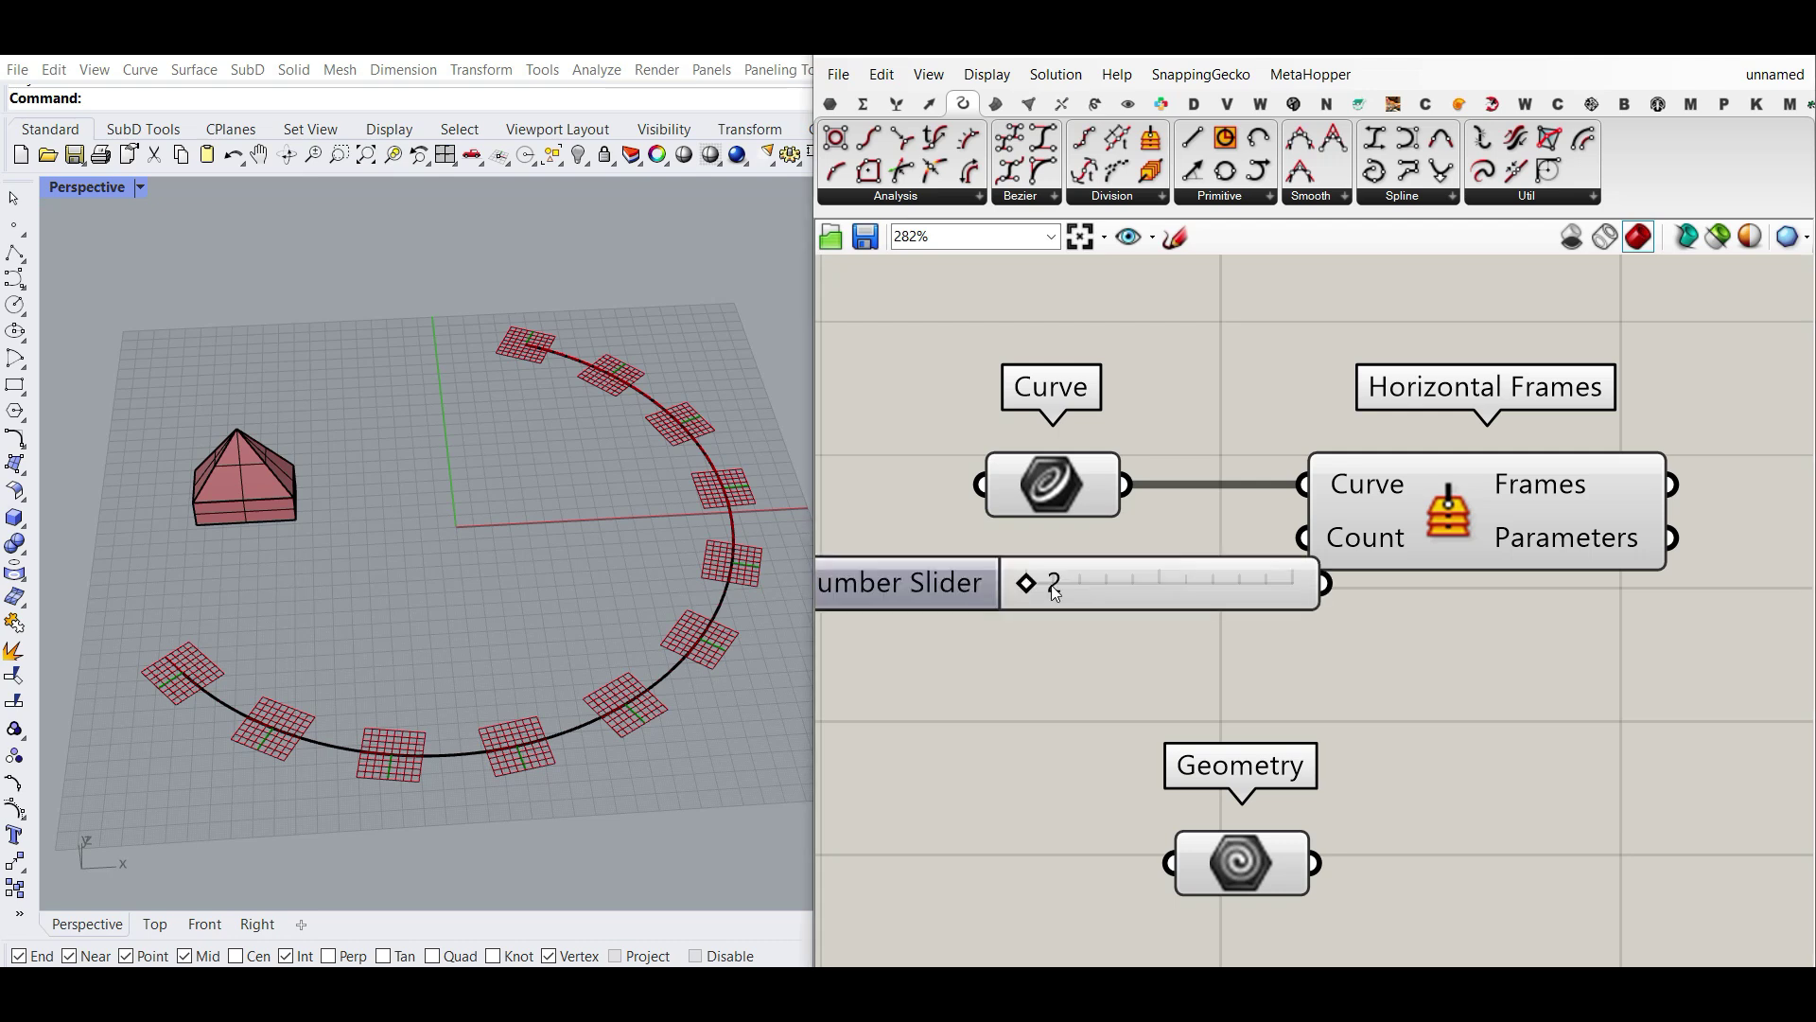
{"action": "left_click", "coordinate": [1248, 577]}
{"action": "left_click_drag", "start_coordinate": [1325, 584], "coordinate": [1304, 537]}
{"action": "scroll", "coordinate": [1212, 603], "scroll_direction": "down", "scroll_amount": 2}
Name the slider Count, place it beneath the Curve parameter and set it to 10.
{"action": "right_click", "coordinate": [1212, 601]}
{"action": "triple_click", "coordinate": [1343, 610]}
{"action": "type", "text": "Count"}
{"action": "key", "text": "Return"}
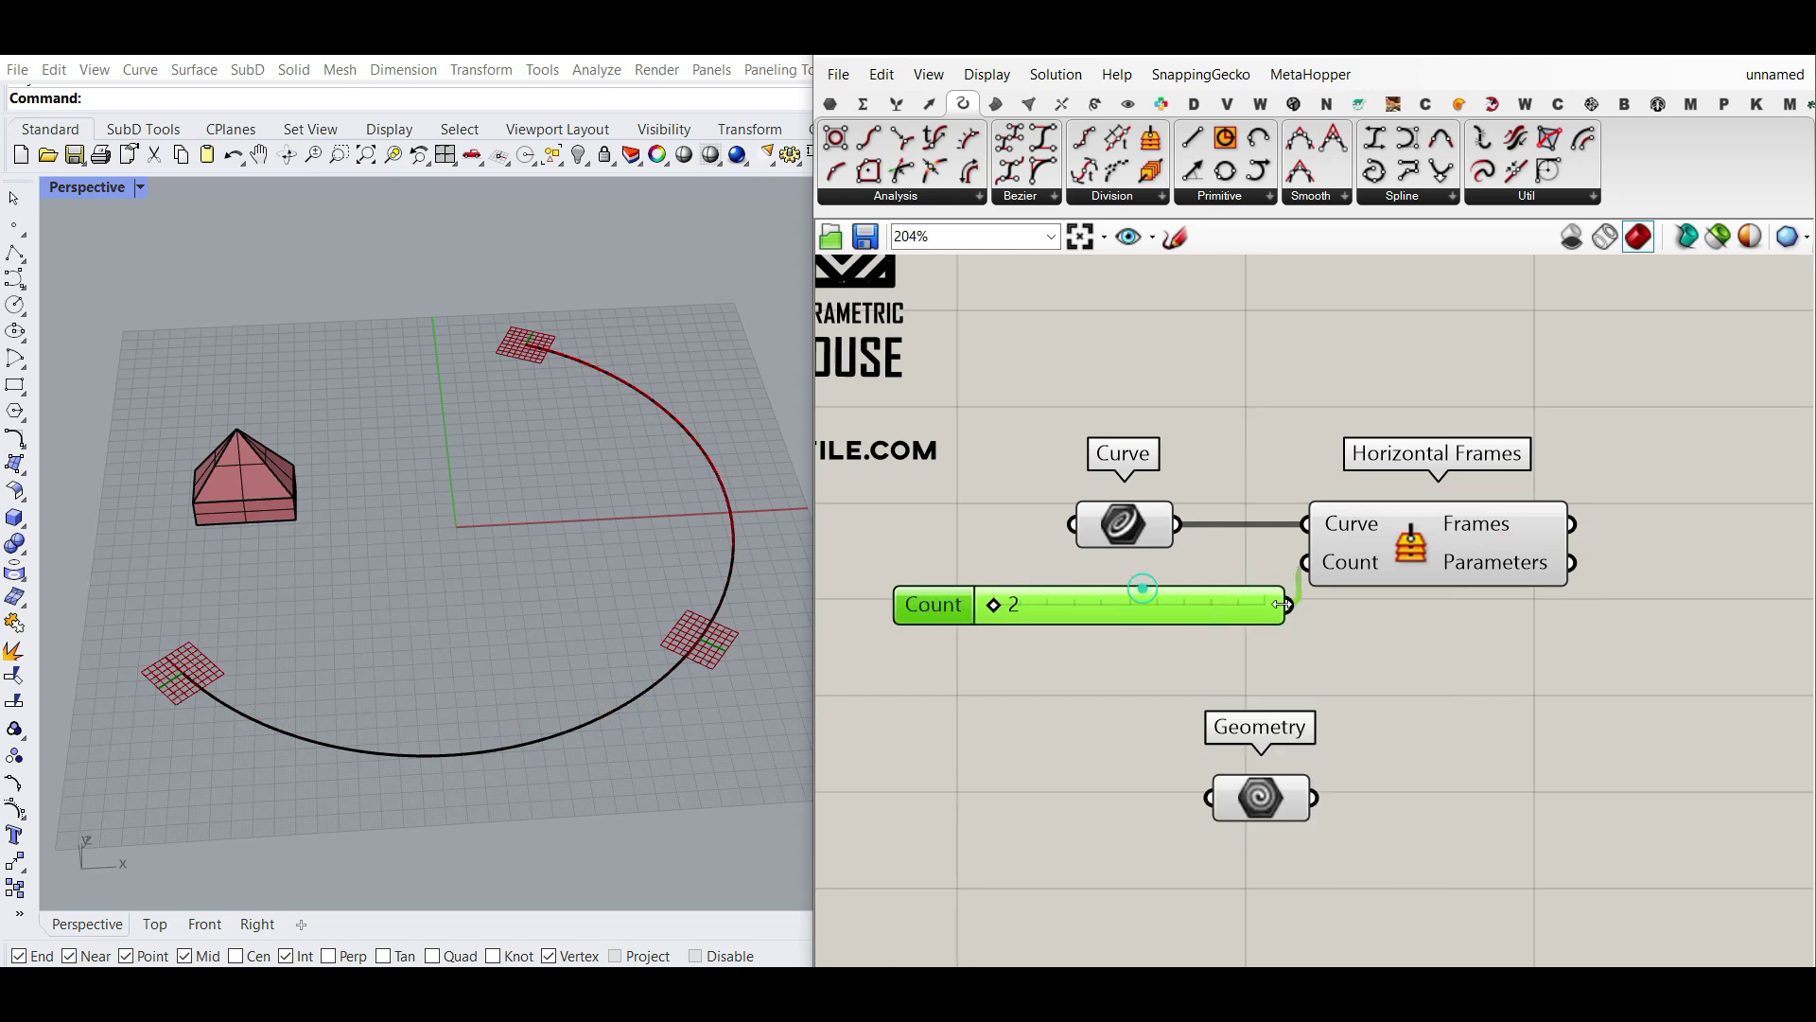
{"action": "left_click_drag", "start_coordinate": [1283, 605], "coordinate": [1156, 581]}
{"action": "scroll", "coordinate": [1173, 580], "scroll_direction": "up", "scroll_amount": 2}
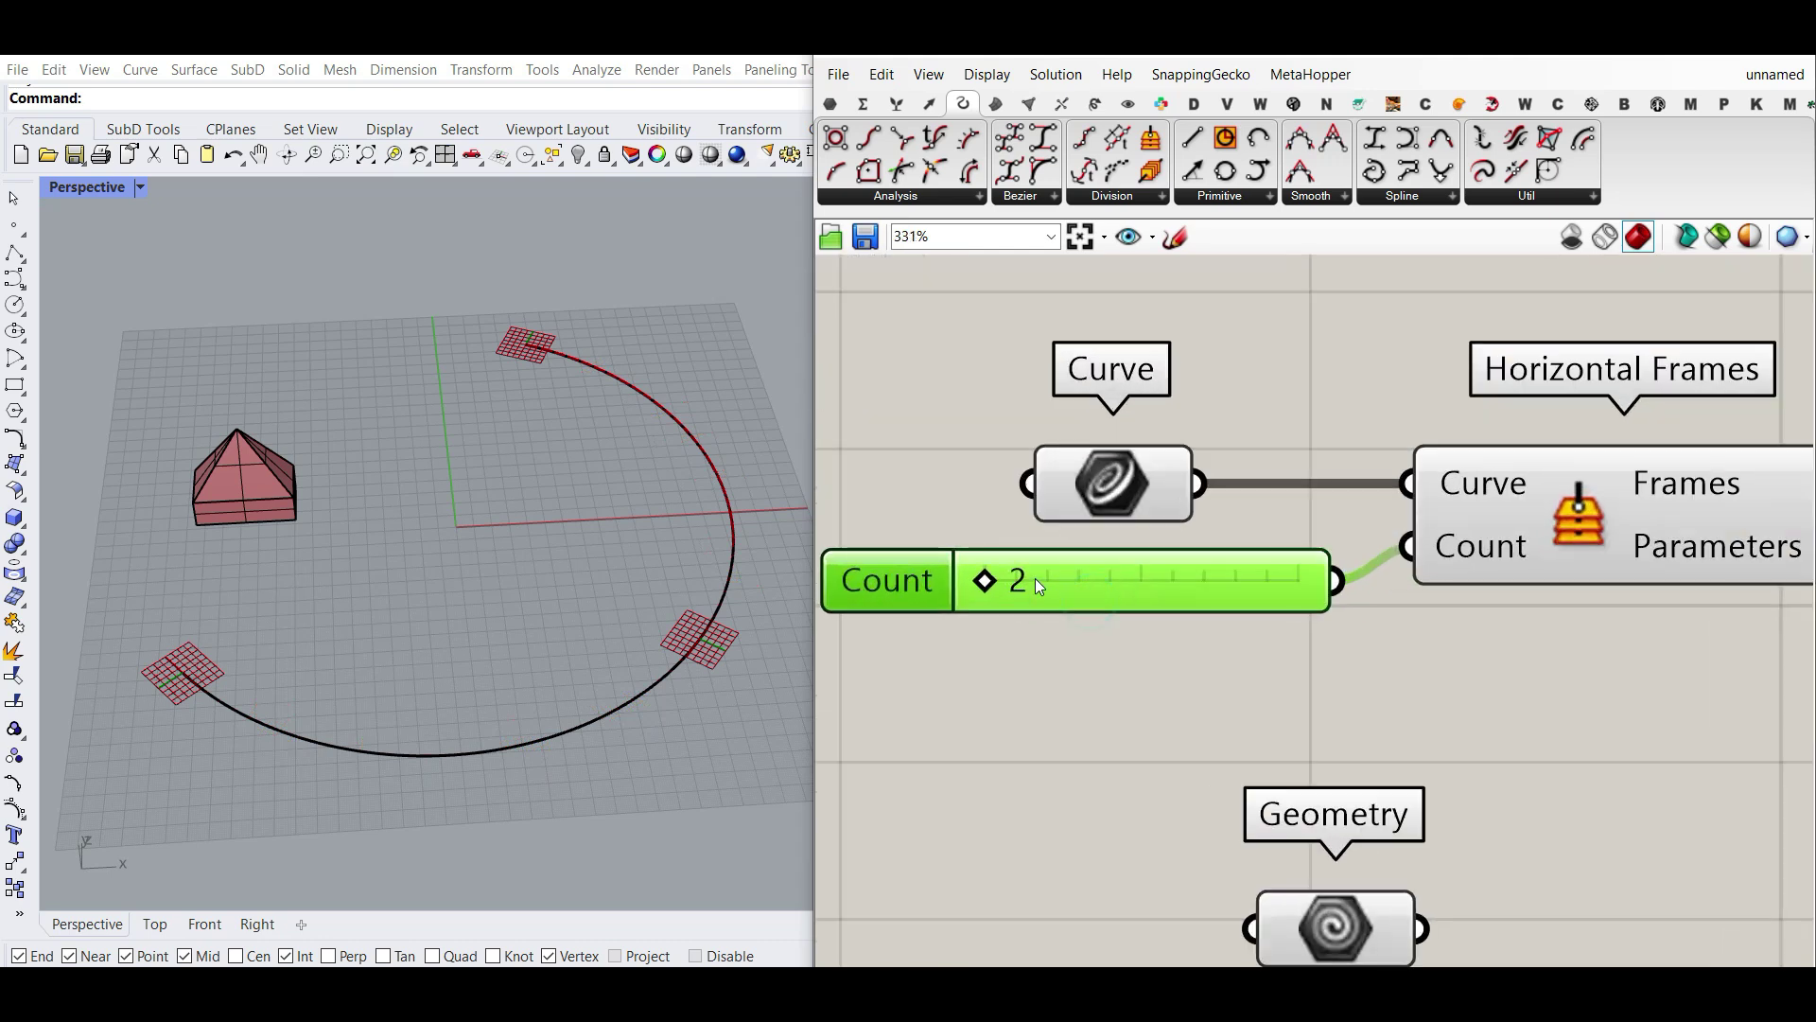
{"action": "left_click_drag", "start_coordinate": [985, 583], "coordinate": [1048, 604]}
{"action": "scroll", "coordinate": [1220, 601], "scroll_direction": "down", "scroll_amount": 3}
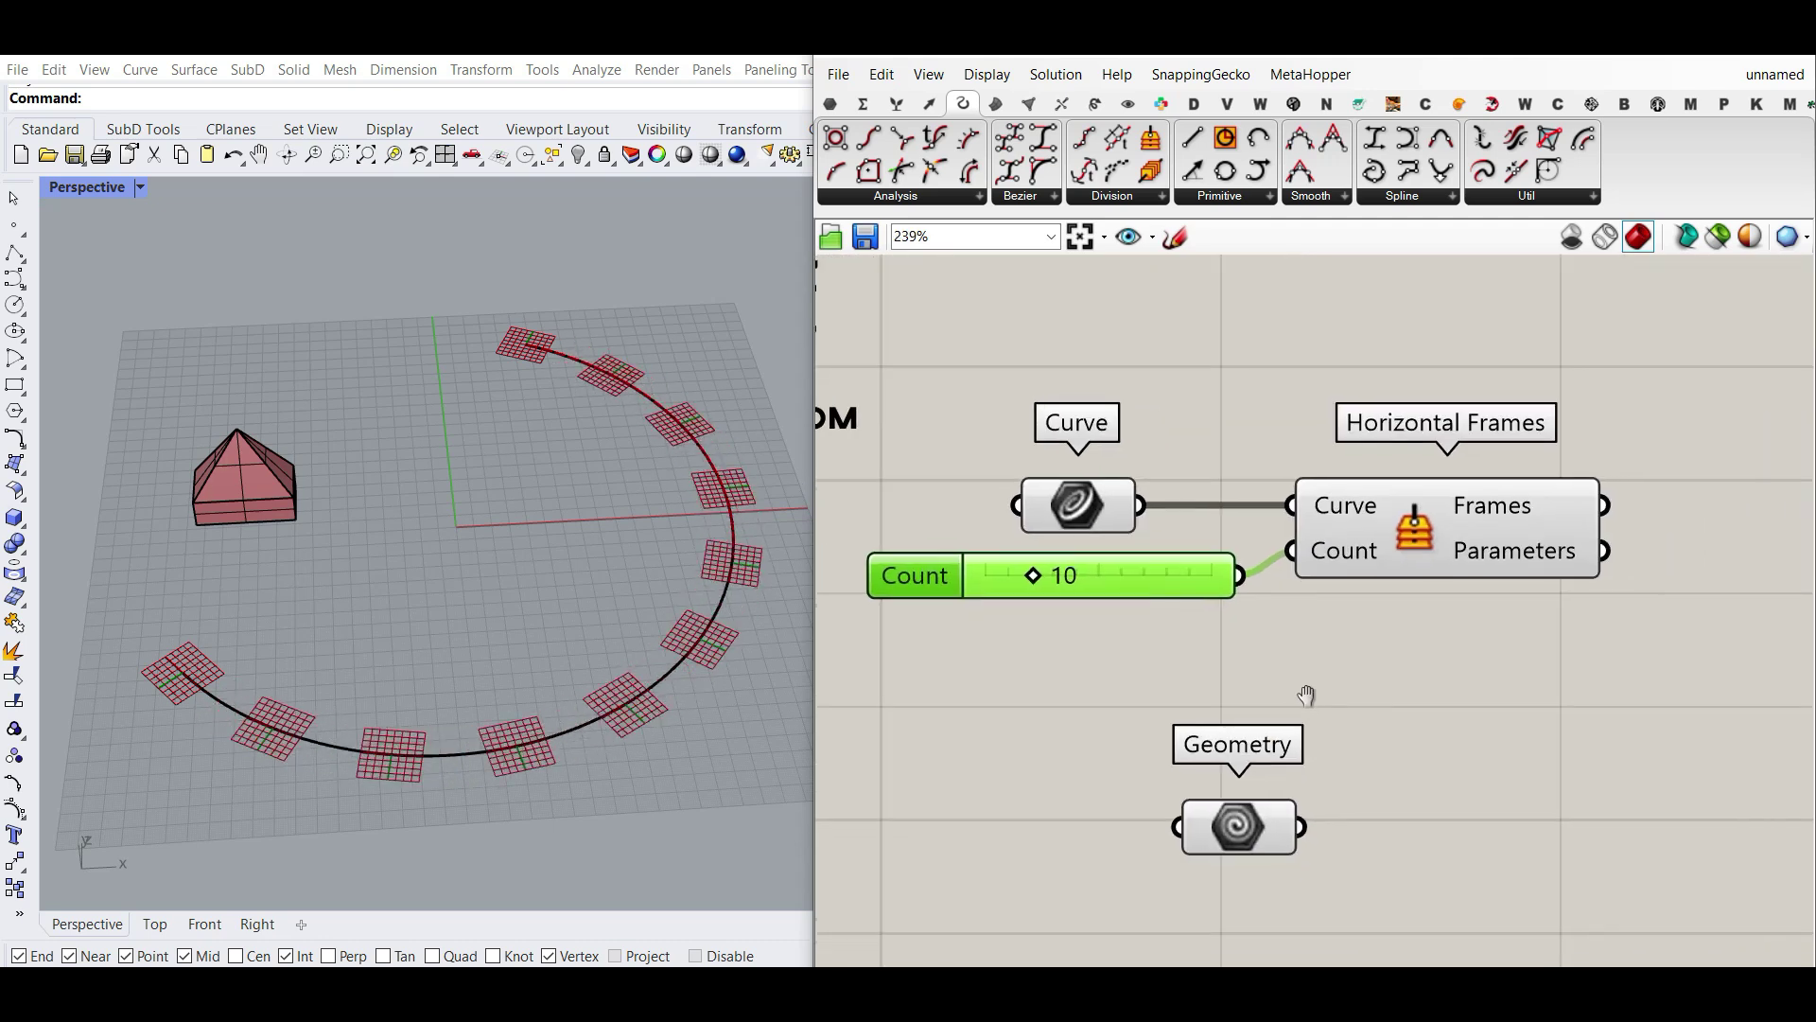
Add an Orient component, feeding the Geometry parameter into its Geometry input and the Horizontal Frames' Frames output into its Target.
{"action": "left_click_drag", "start_coordinate": [1182, 802], "coordinate": [1022, 745]}
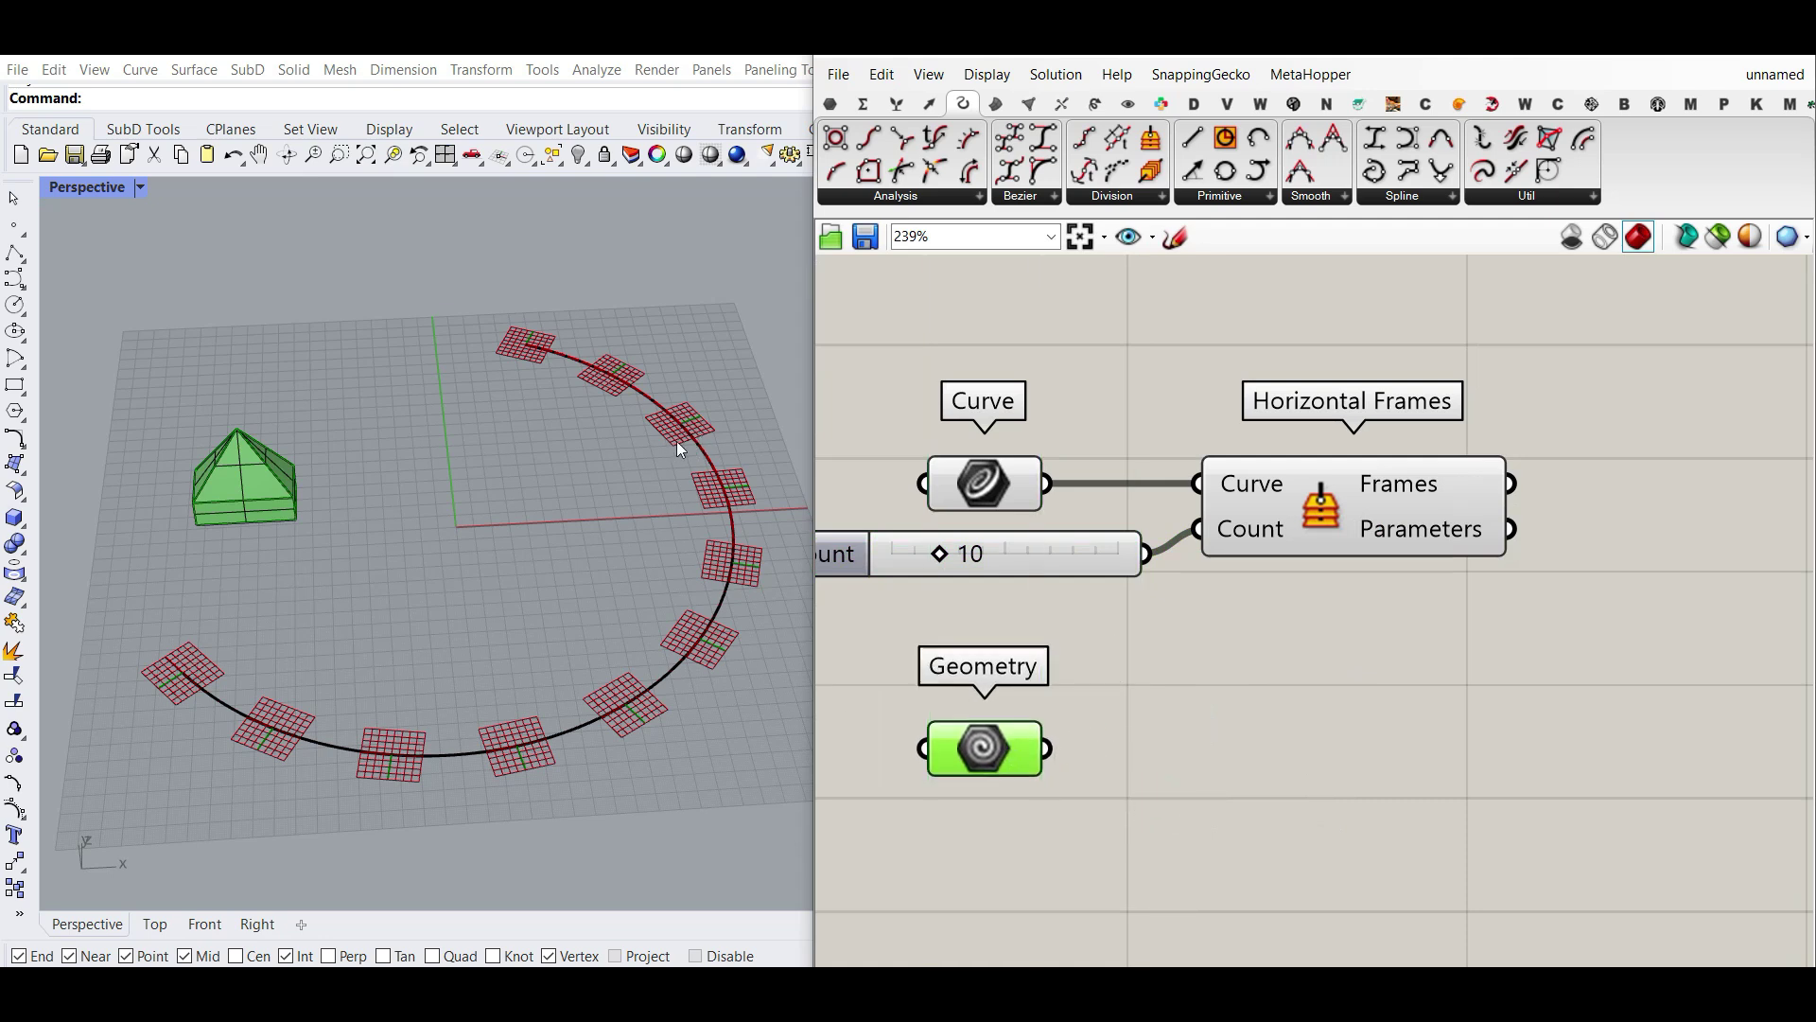
{"action": "left_click", "coordinate": [1094, 103]}
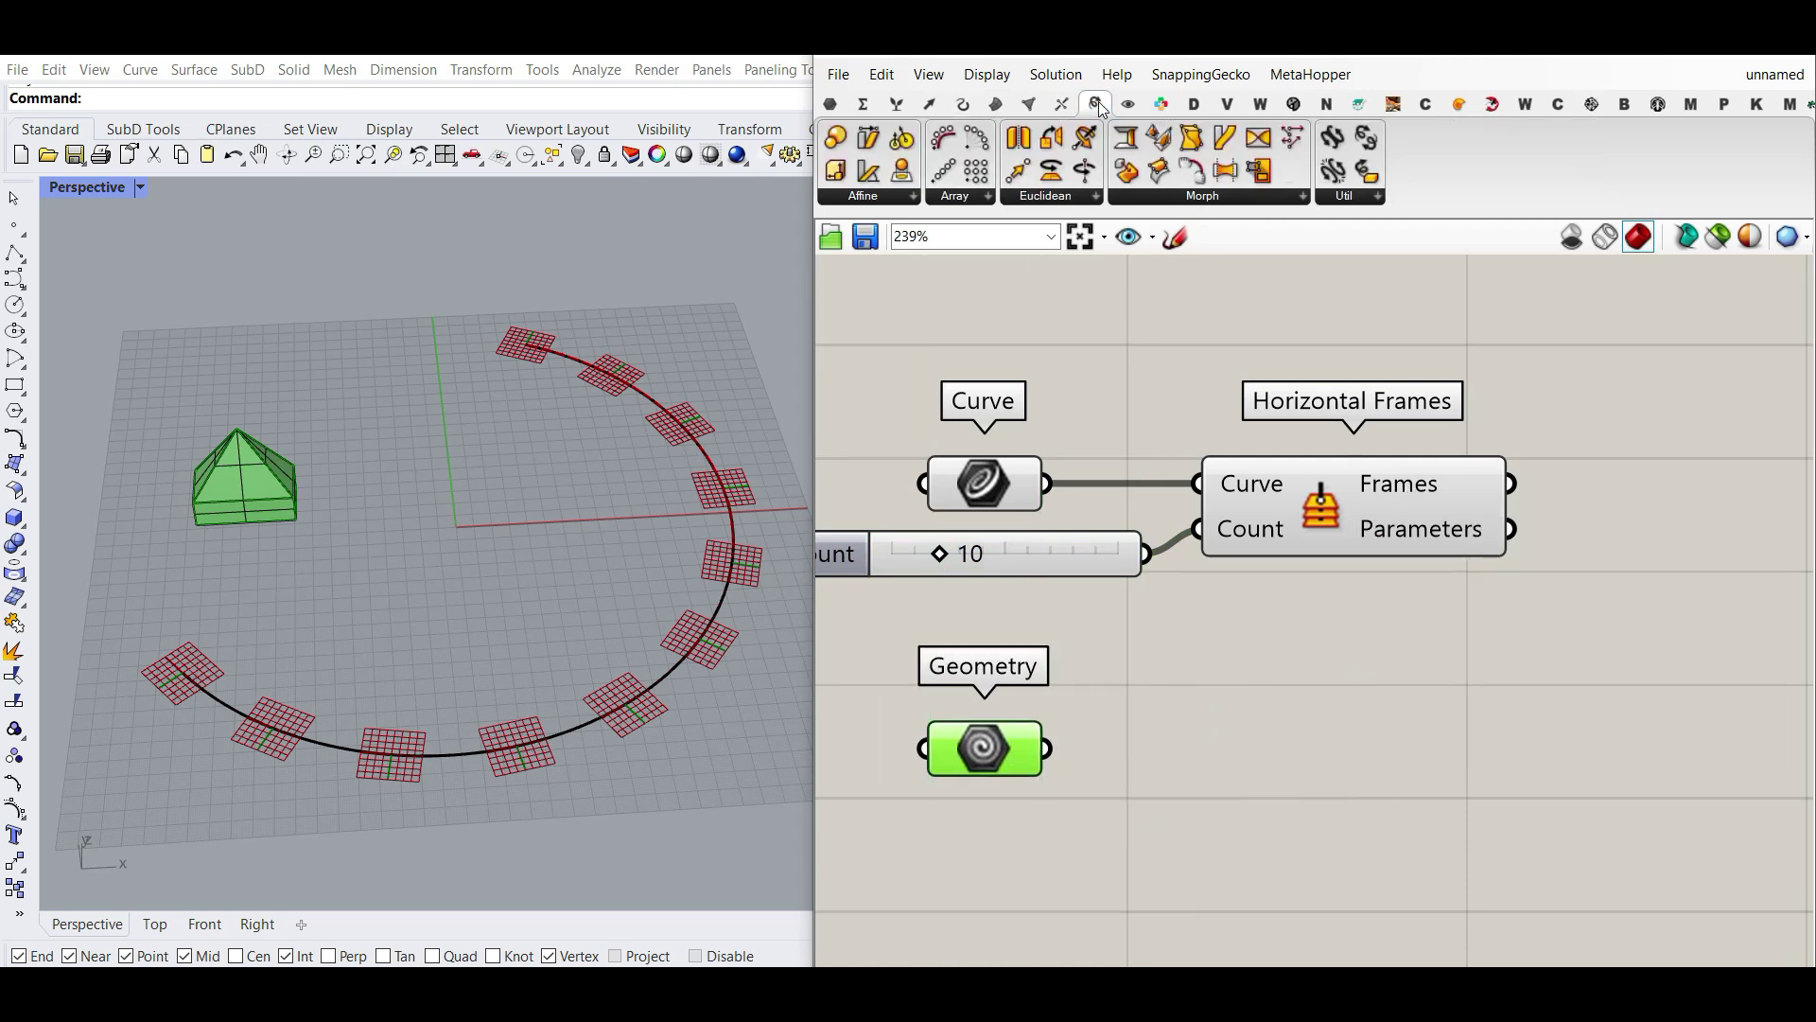
{"action": "left_click_drag", "start_coordinate": [1053, 146], "coordinate": [1467, 799]}
{"action": "left_click_drag", "start_coordinate": [1019, 754], "coordinate": [1304, 730]}
{"action": "right_click_drag", "start_coordinate": [1354, 788], "coordinate": [1256, 767]}
{"action": "left_click_drag", "start_coordinate": [1365, 768], "coordinate": [1598, 768]}
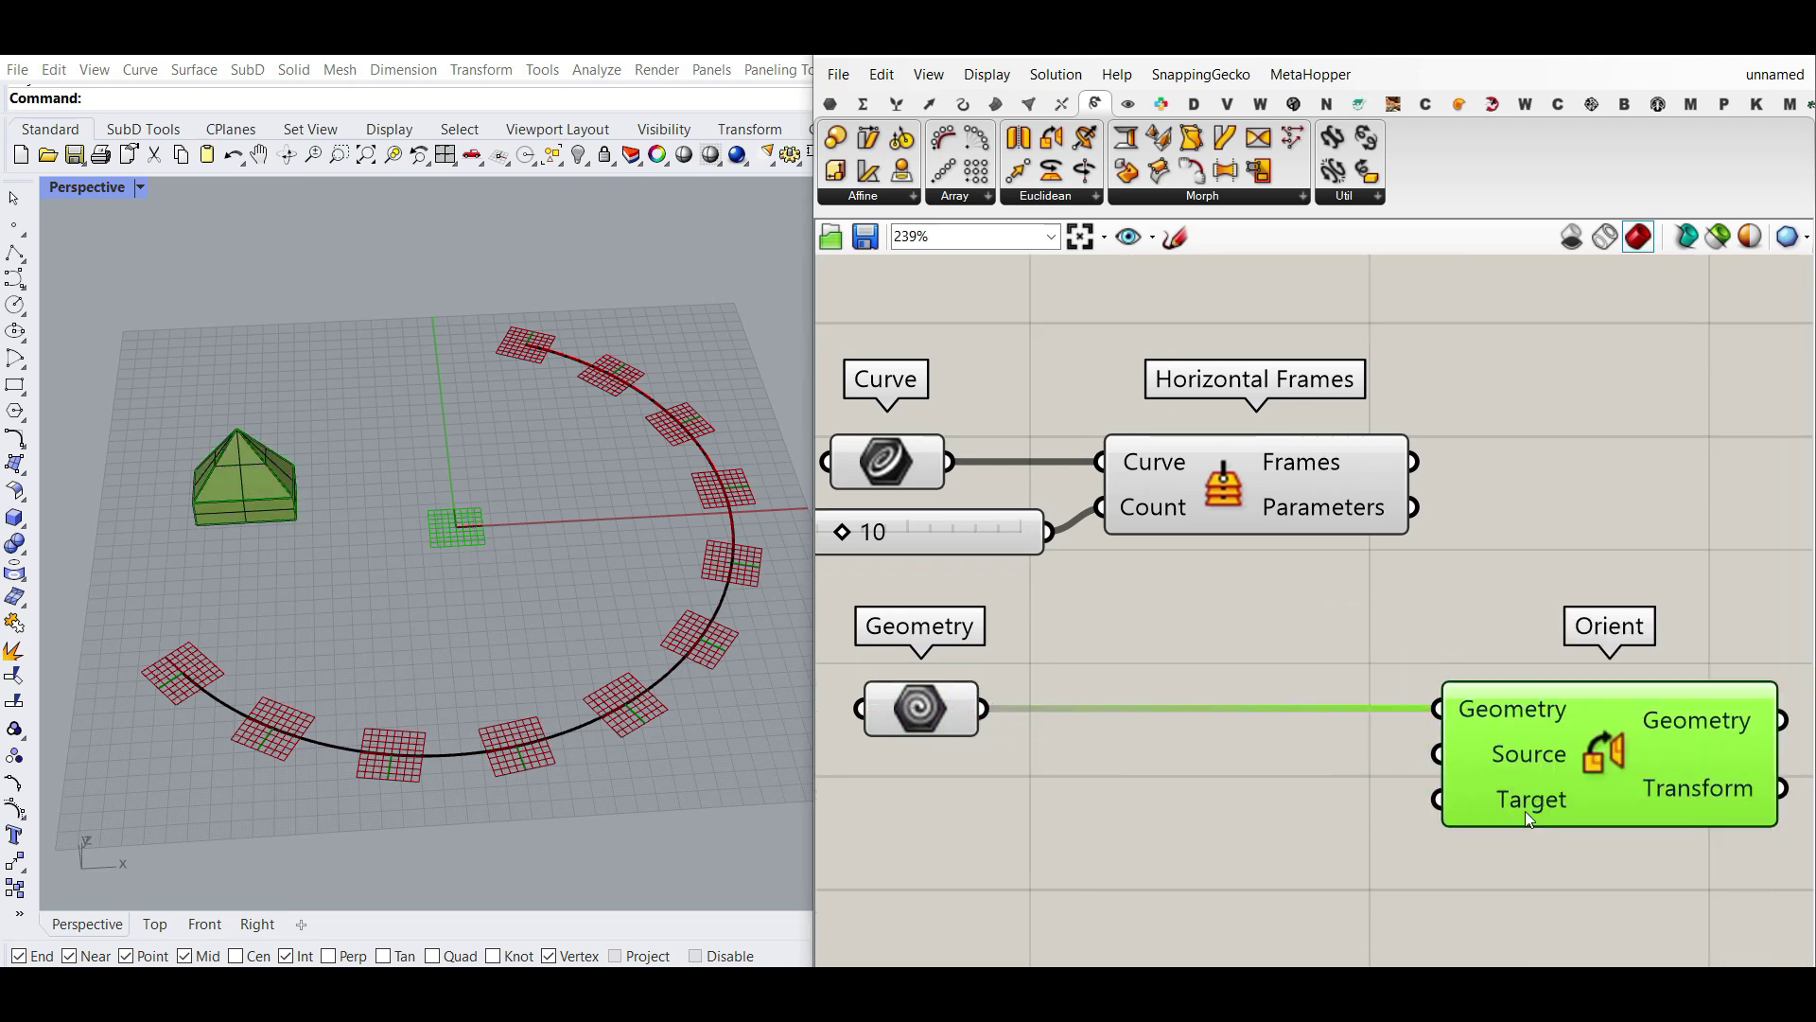
{"action": "left_click_drag", "start_coordinate": [1428, 484], "coordinate": [1438, 803]}
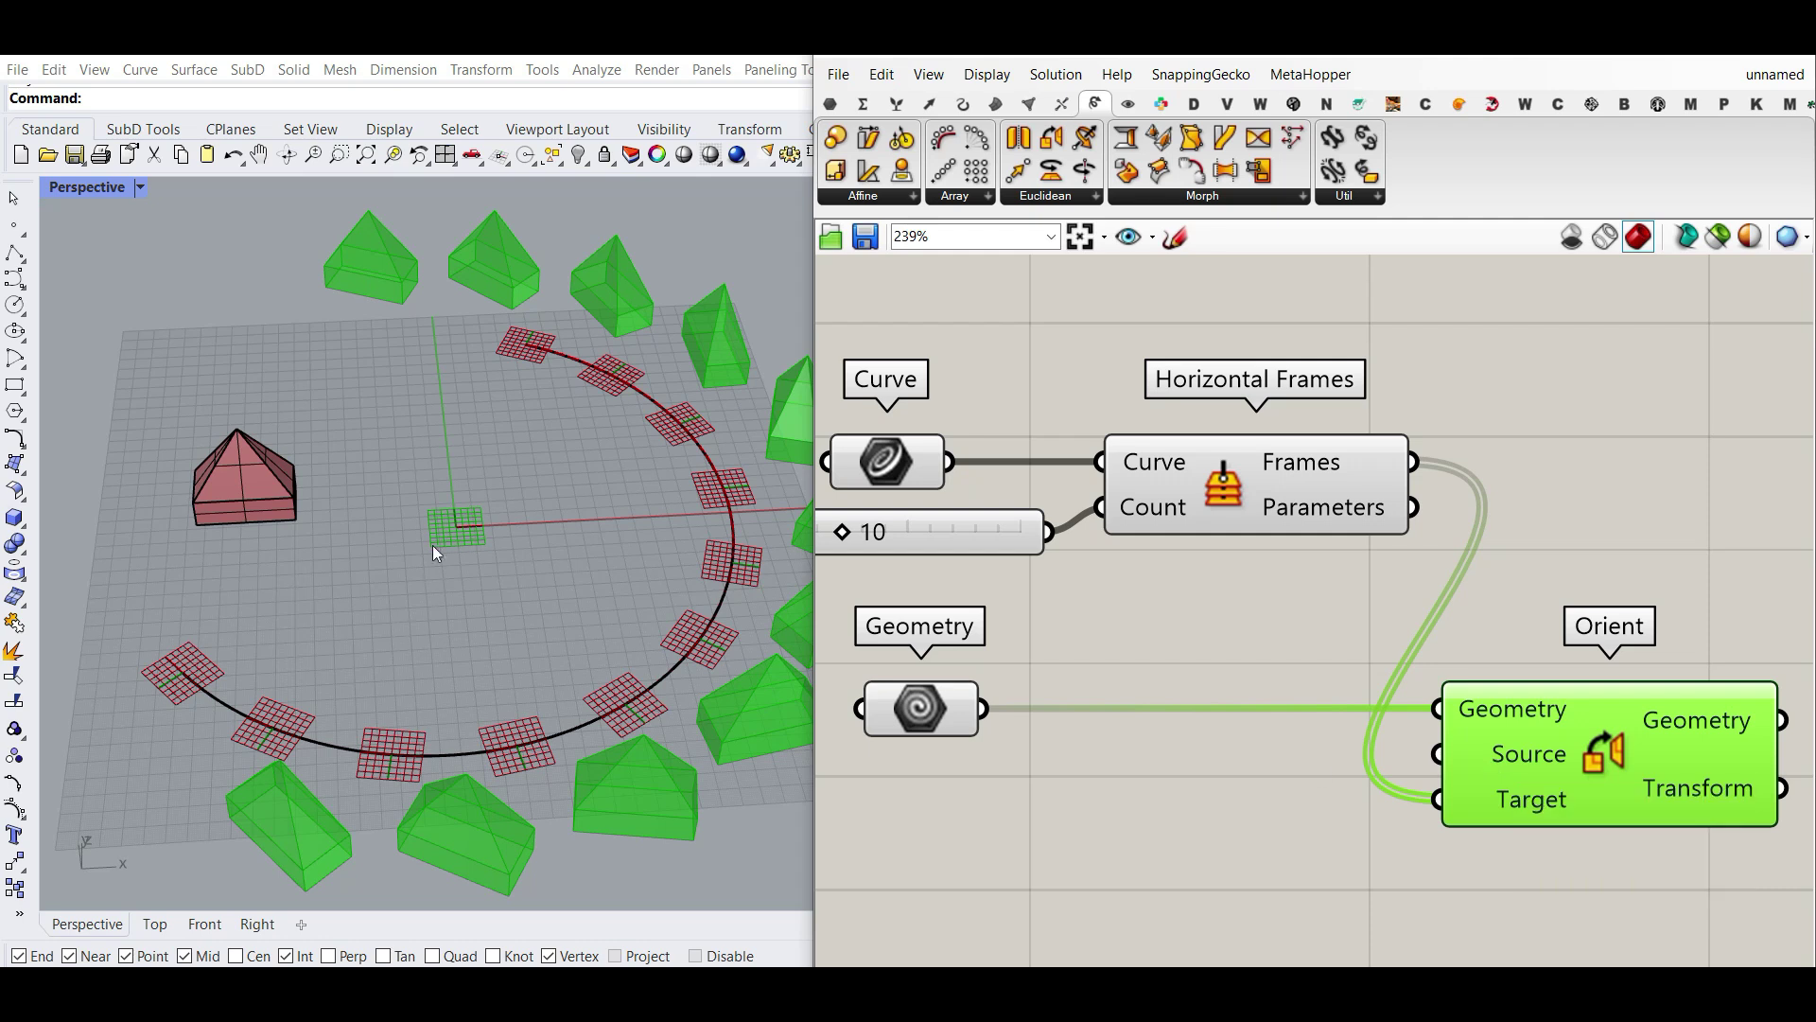
Add a Point parameter feeding Orient's Source input and set its point at a base corner of the house.
{"action": "left_click", "coordinate": [831, 104]}
{"action": "left_click_drag", "start_coordinate": [869, 170], "coordinate": [1436, 754]}
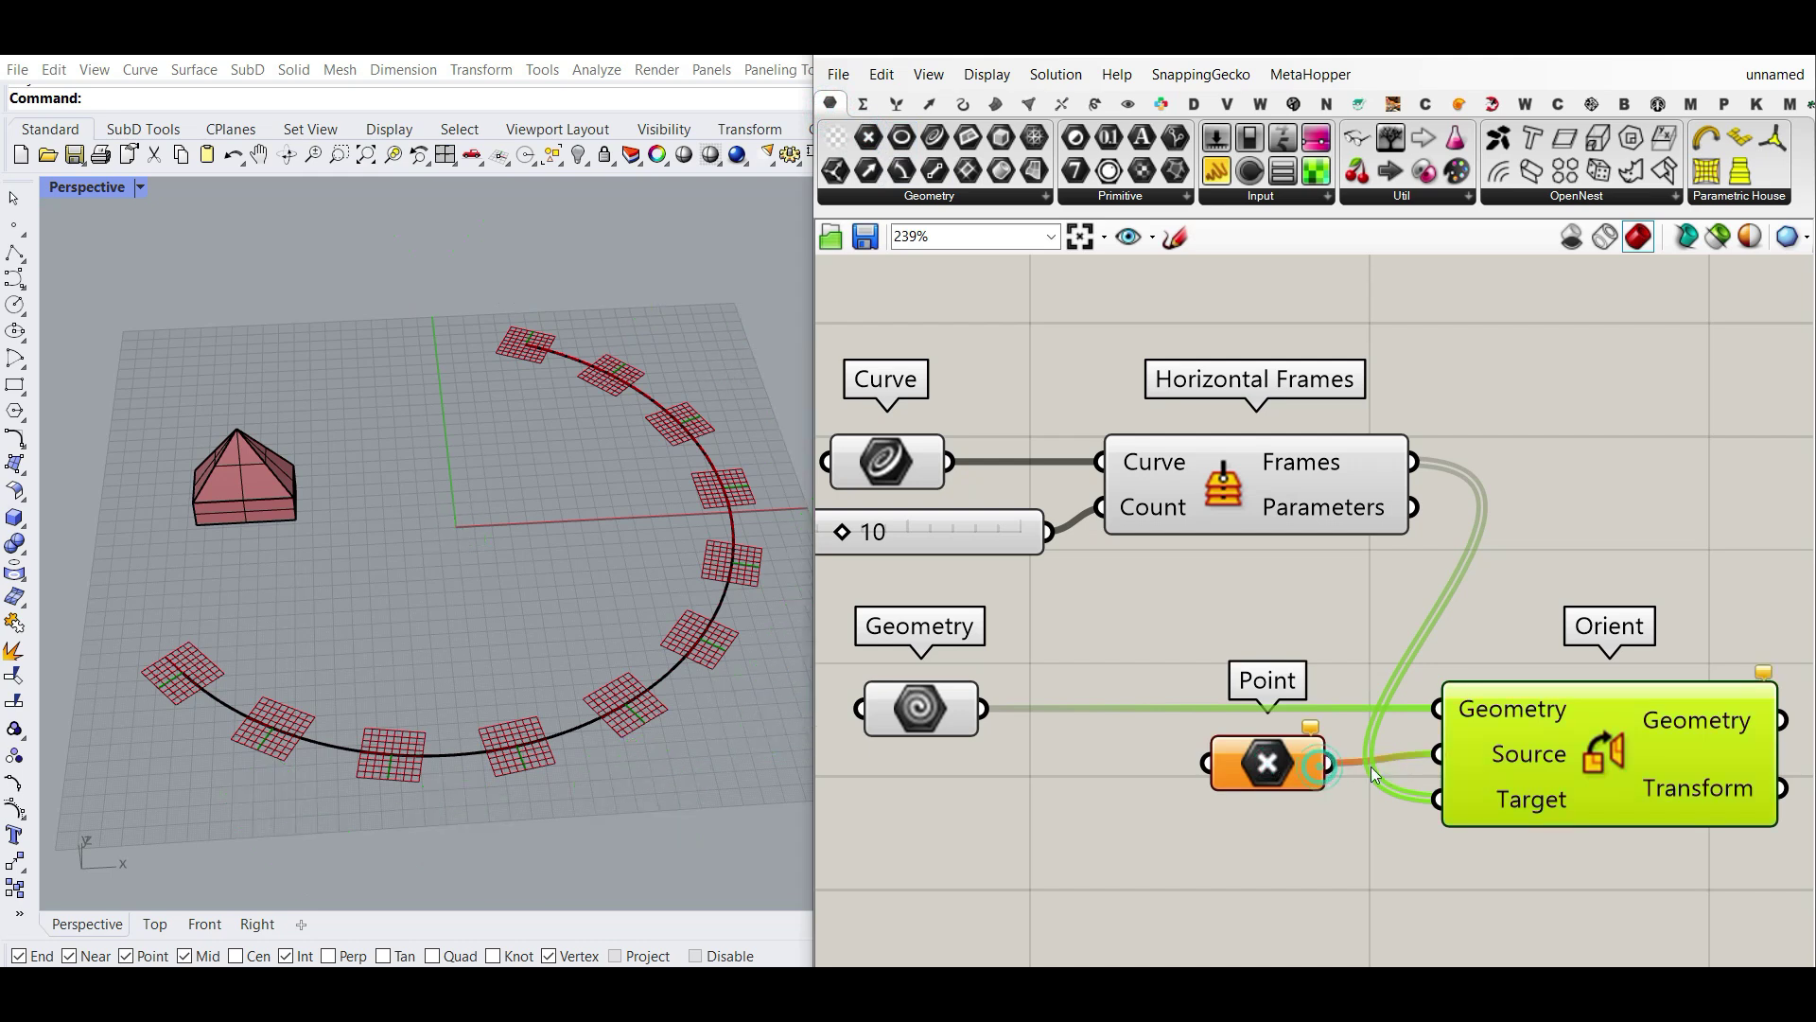
{"action": "right_click", "coordinate": [1268, 768]}
{"action": "left_click", "coordinate": [1362, 816]}
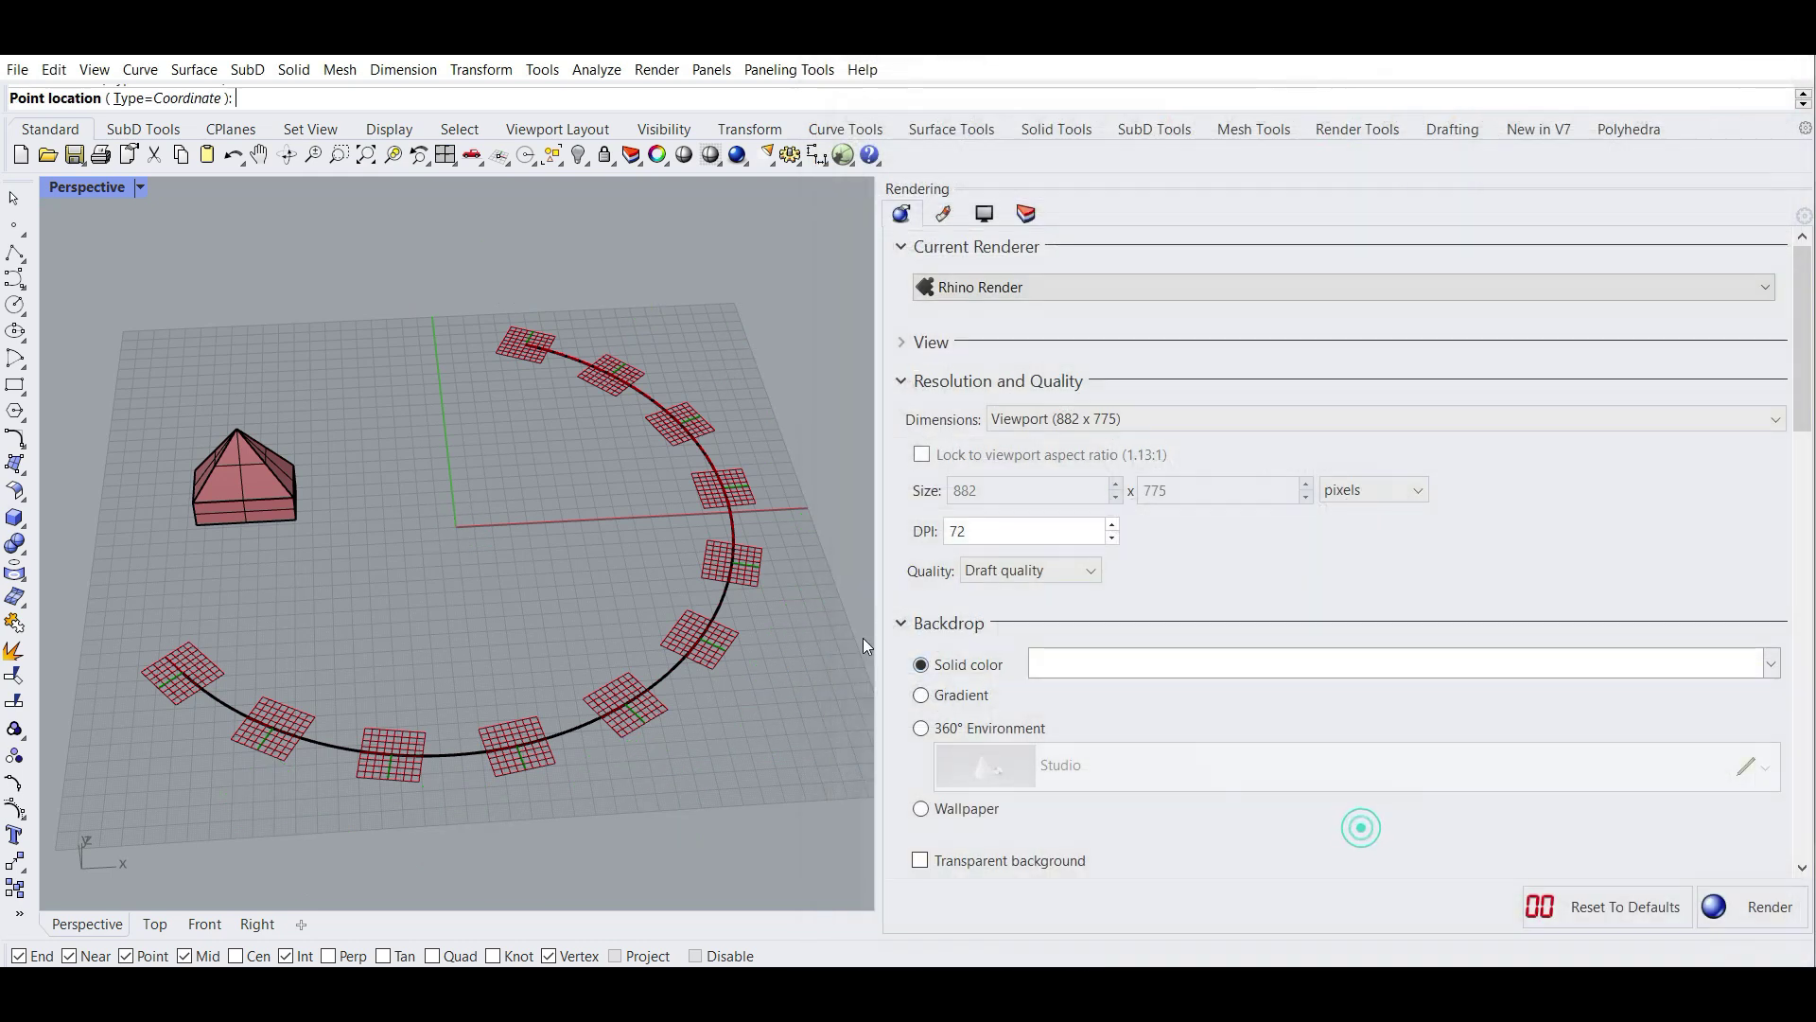
{"action": "left_click", "coordinate": [297, 522]}
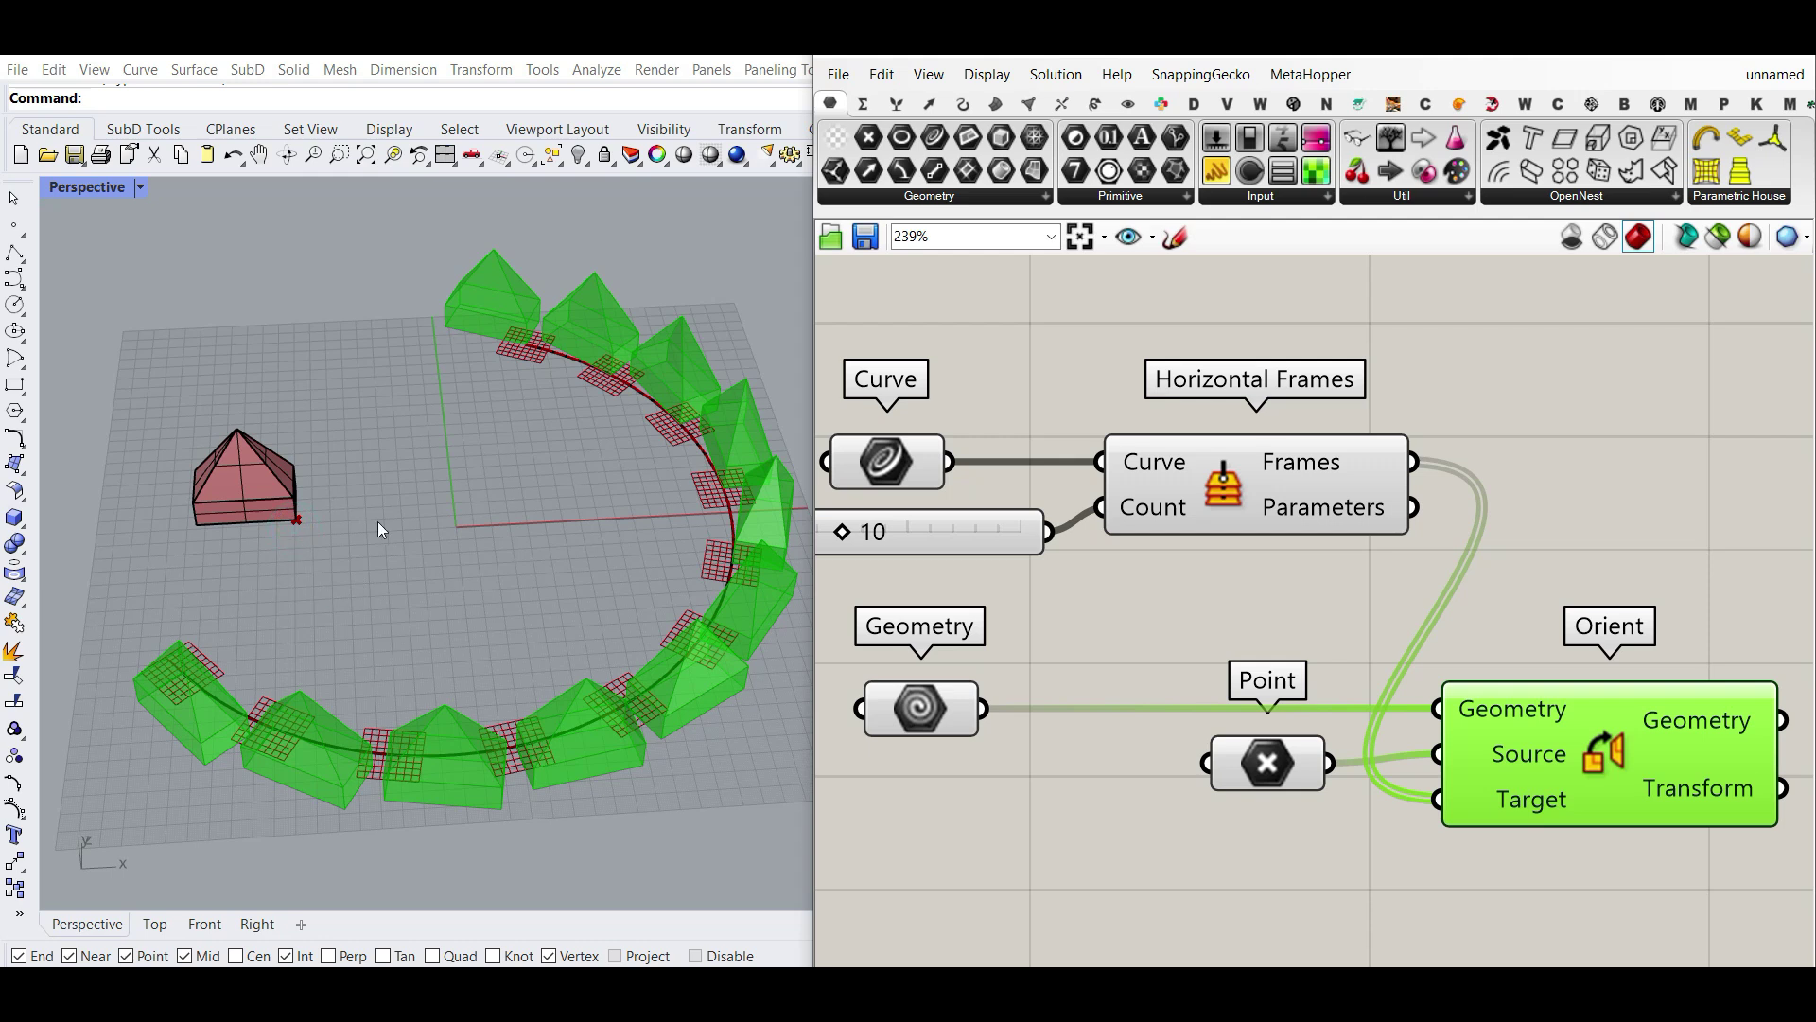
Delete the Point parameter that feeds Orient's Source input.
{"action": "right_click_drag", "start_coordinate": [377, 520], "coordinate": [409, 539]}
{"action": "scroll", "coordinate": [401, 424], "scroll_direction": "down", "scroll_amount": 4}
{"action": "scroll", "coordinate": [333, 567], "scroll_direction": "up", "scroll_amount": 7}
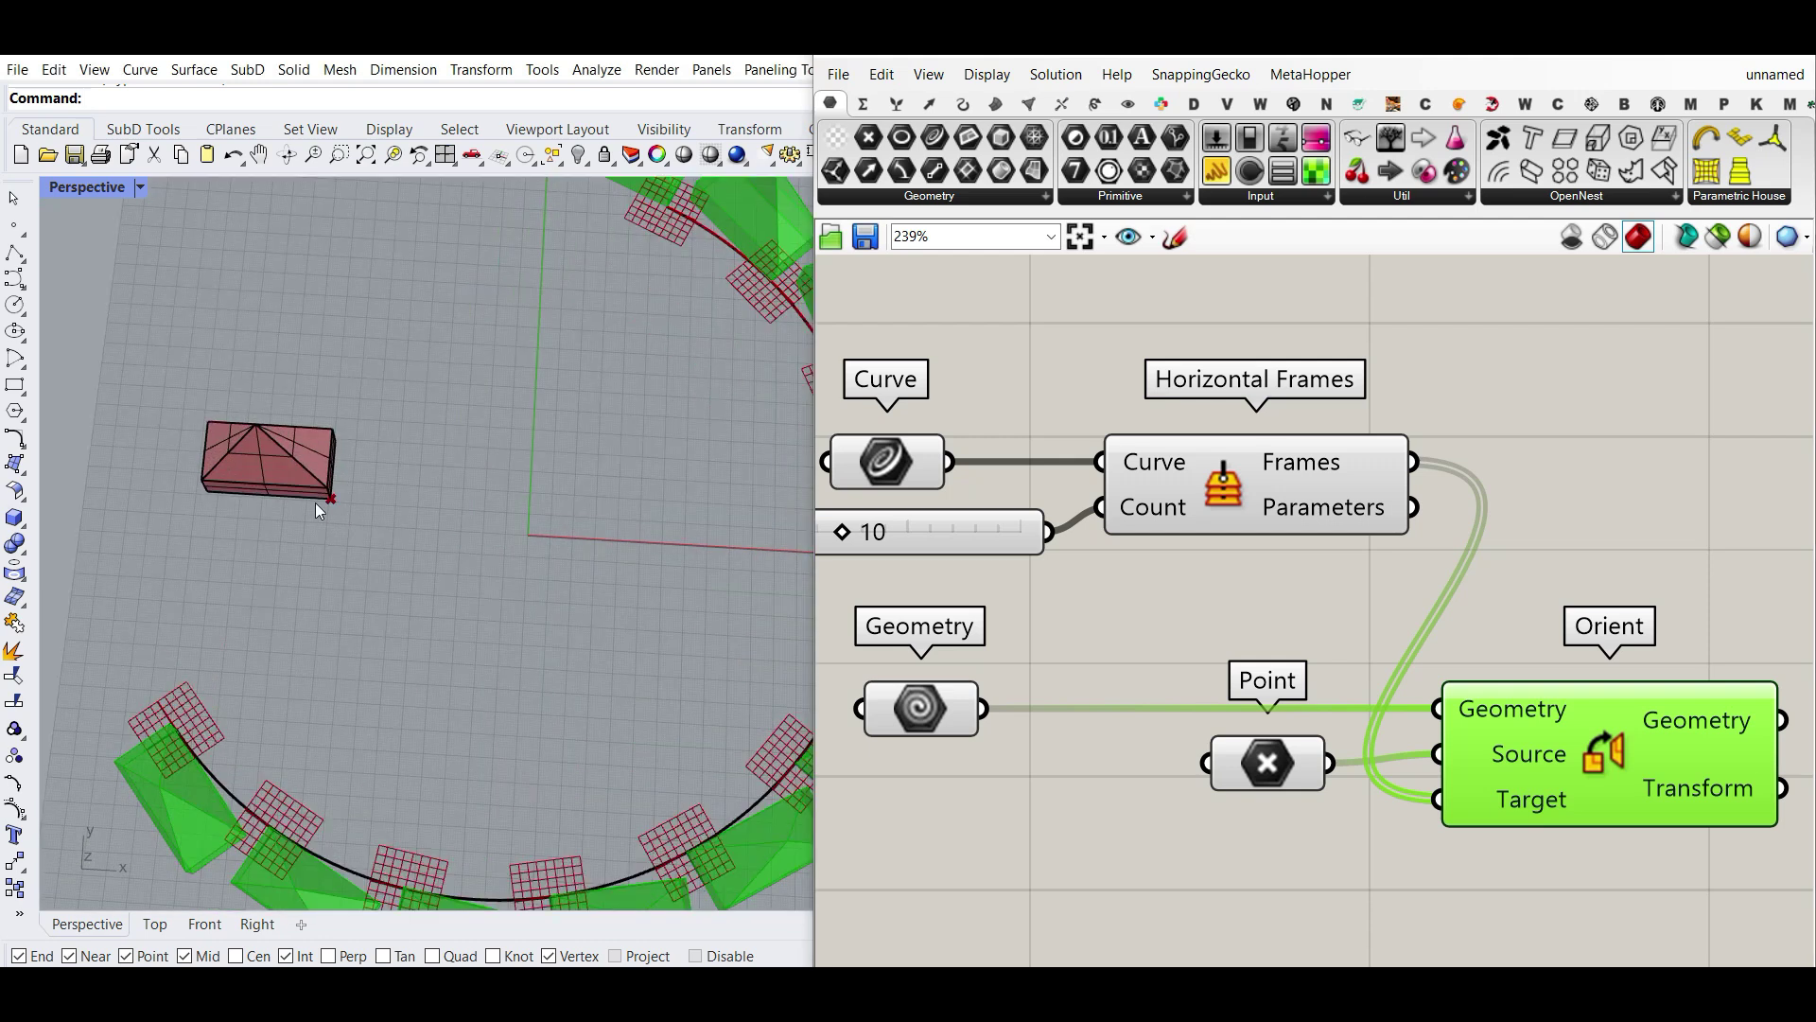
{"action": "left_click", "coordinate": [1249, 781]}
{"action": "scroll", "coordinate": [412, 513], "scroll_direction": "down", "scroll_amount": 5}
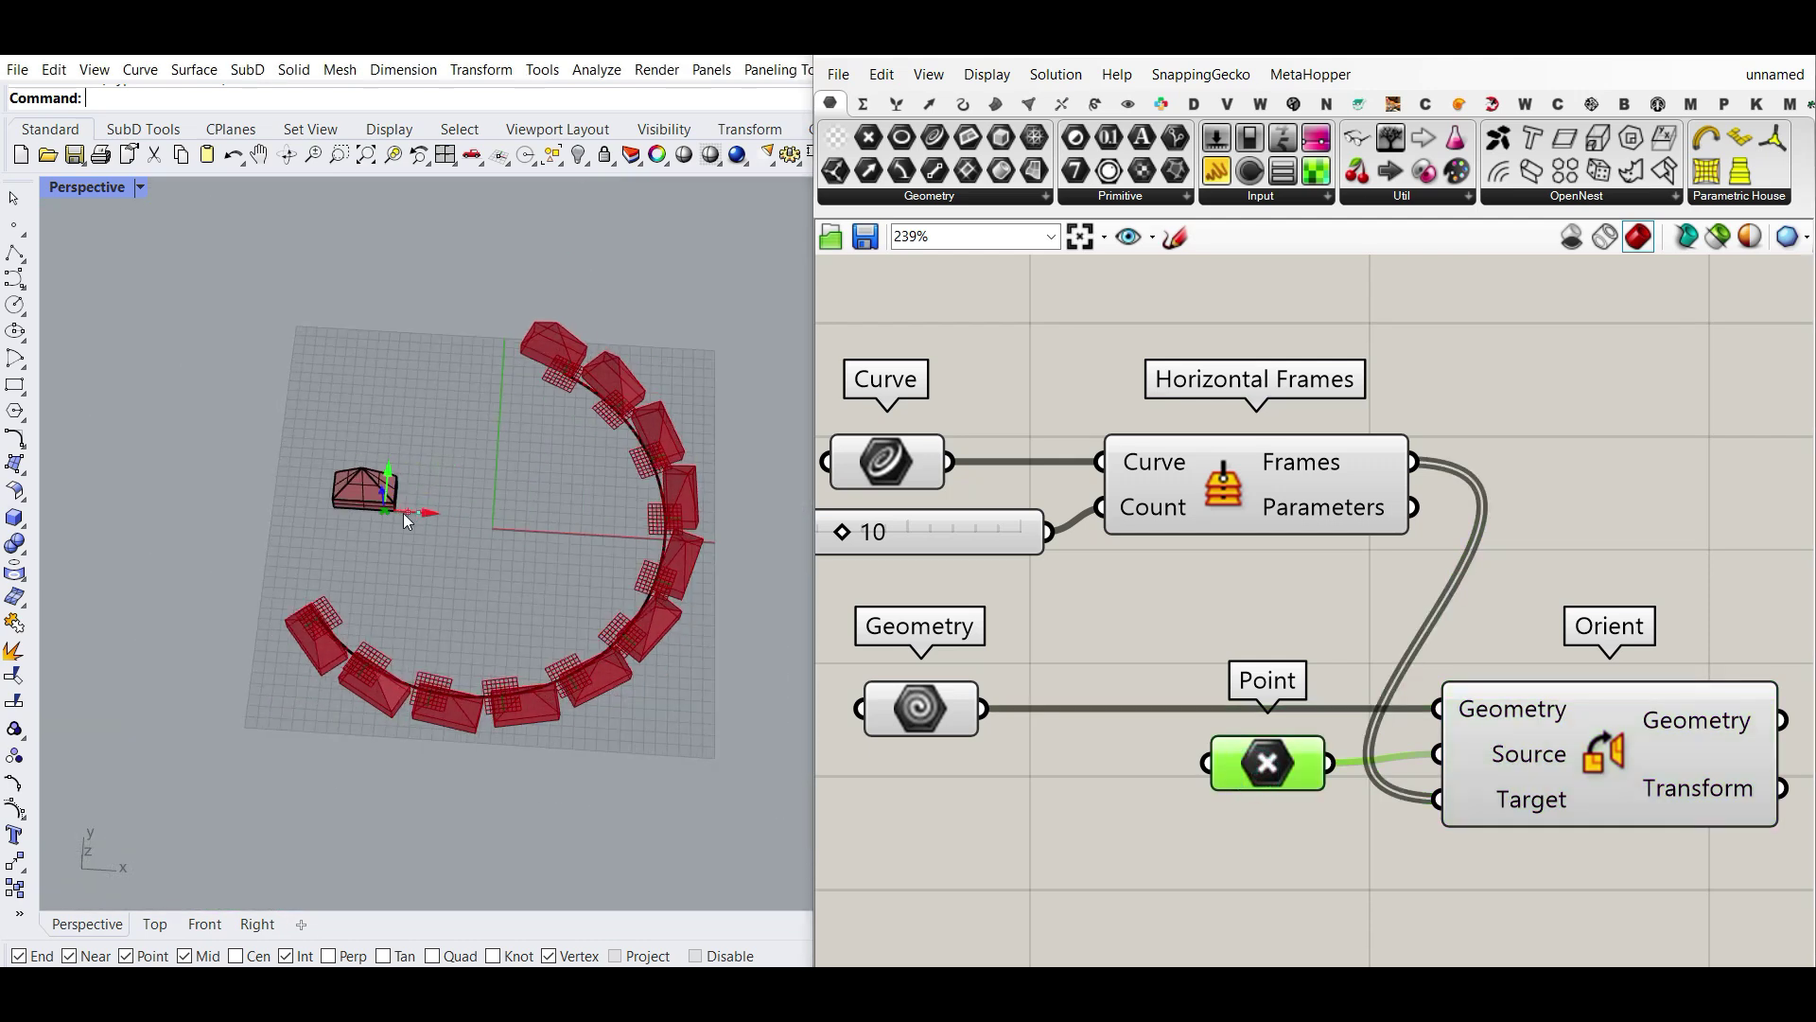
{"action": "scroll", "coordinate": [388, 509], "scroll_direction": "up", "scroll_amount": 4}
{"action": "left_click", "coordinate": [361, 469]}
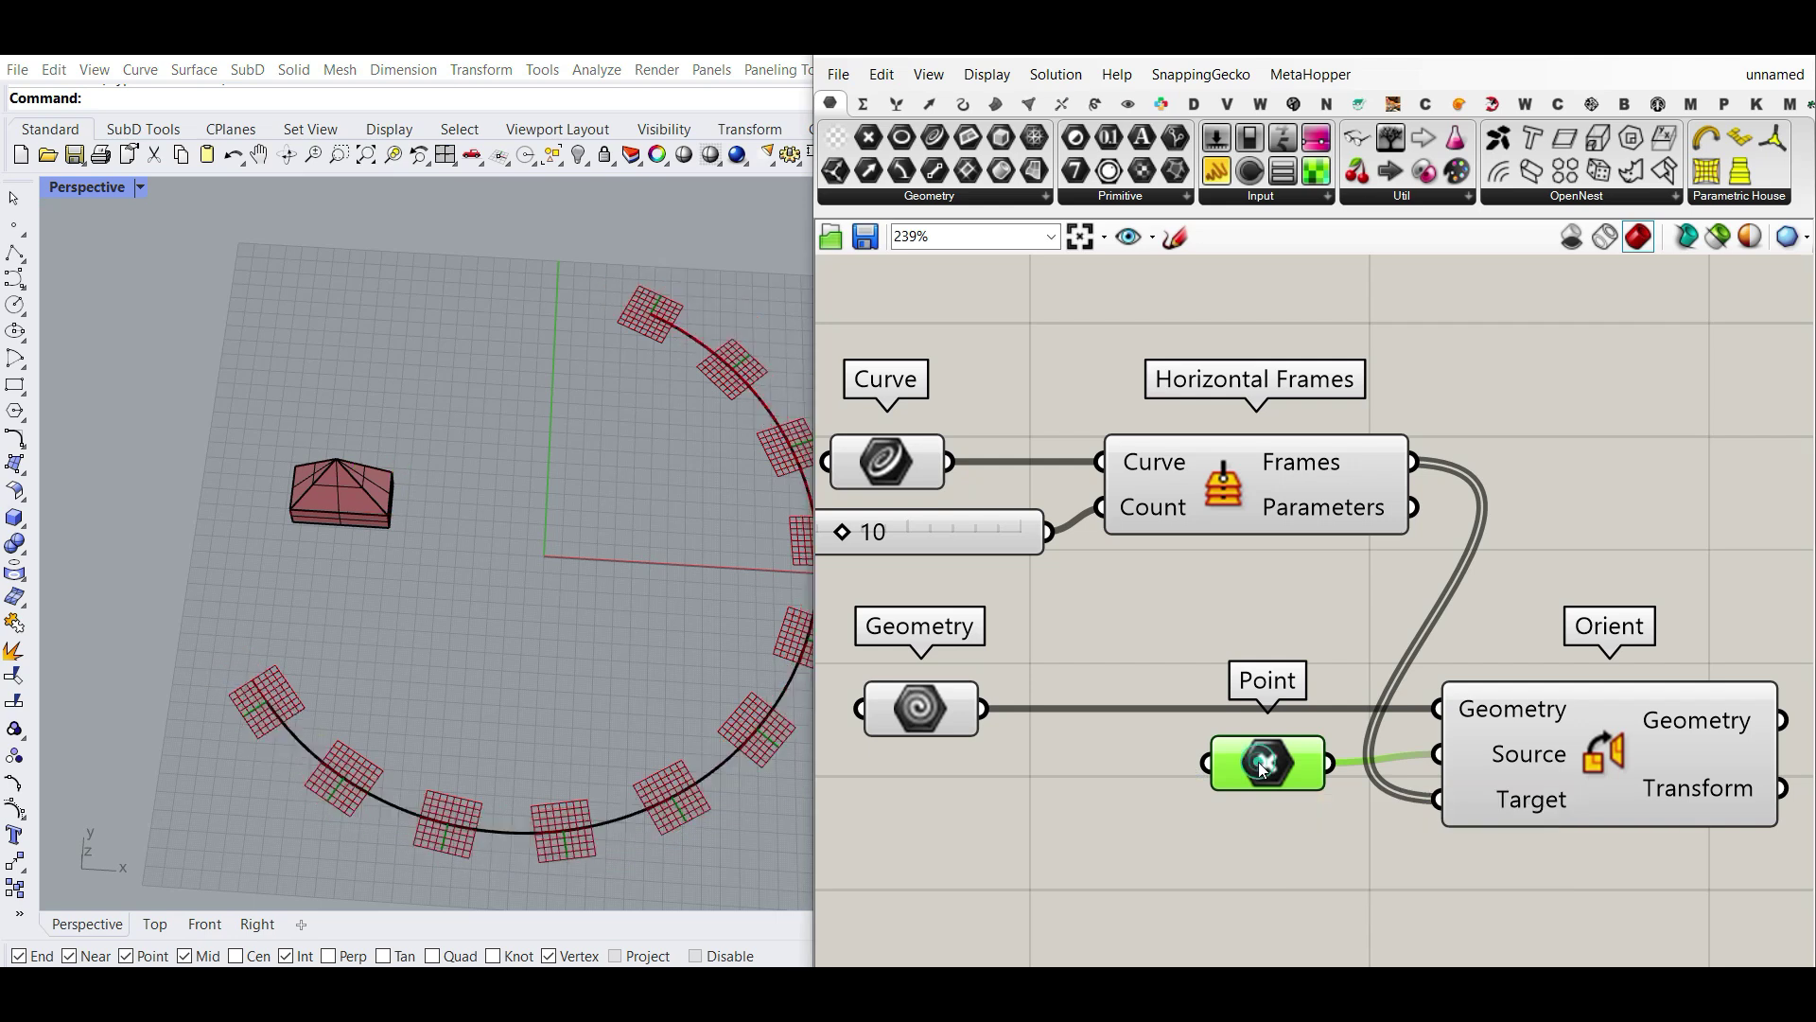
{"action": "key", "text": "Delete"}
{"action": "scroll", "coordinate": [248, 505], "scroll_direction": "down", "scroll_amount": 3}
{"action": "scroll", "coordinate": [248, 505], "scroll_direction": "up", "scroll_amount": 4}
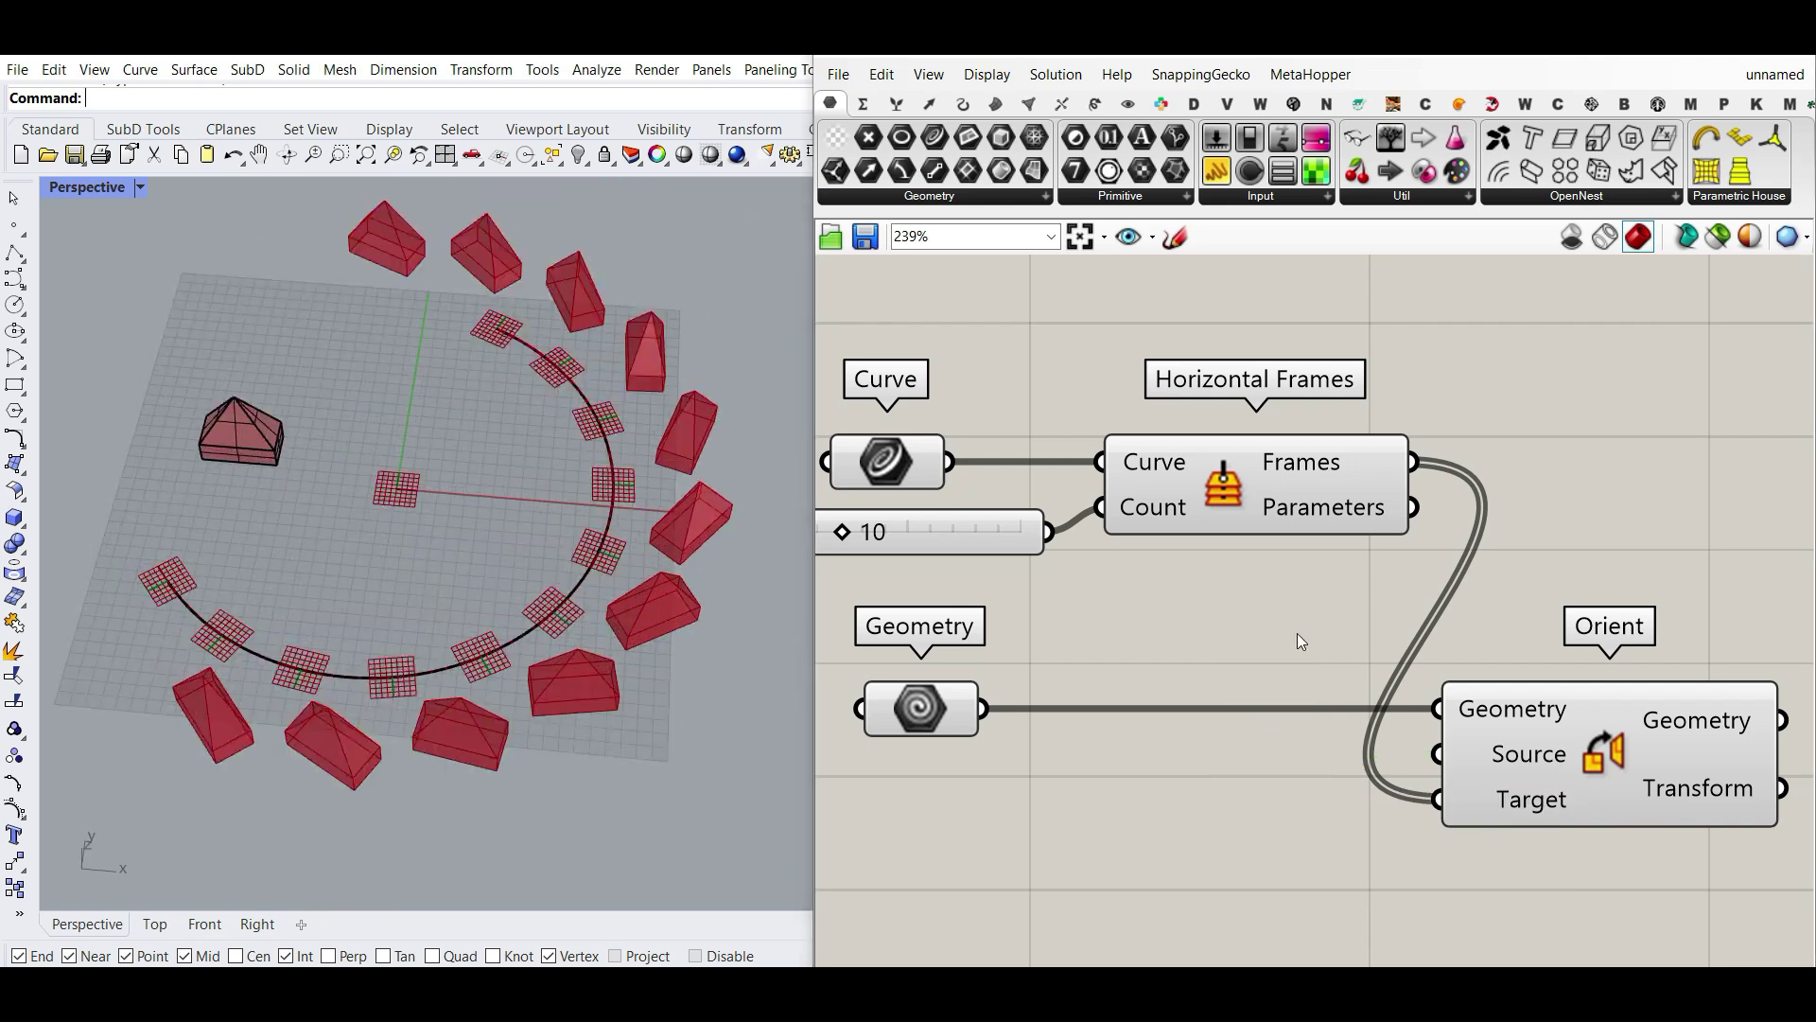
Move the Geometry parameter and the Orient component farther apart to make room between them.
{"action": "scroll", "coordinate": [1286, 636], "scroll_direction": "down", "scroll_amount": 3}
{"action": "left_click_drag", "start_coordinate": [1521, 790], "coordinate": [1042, 676]}
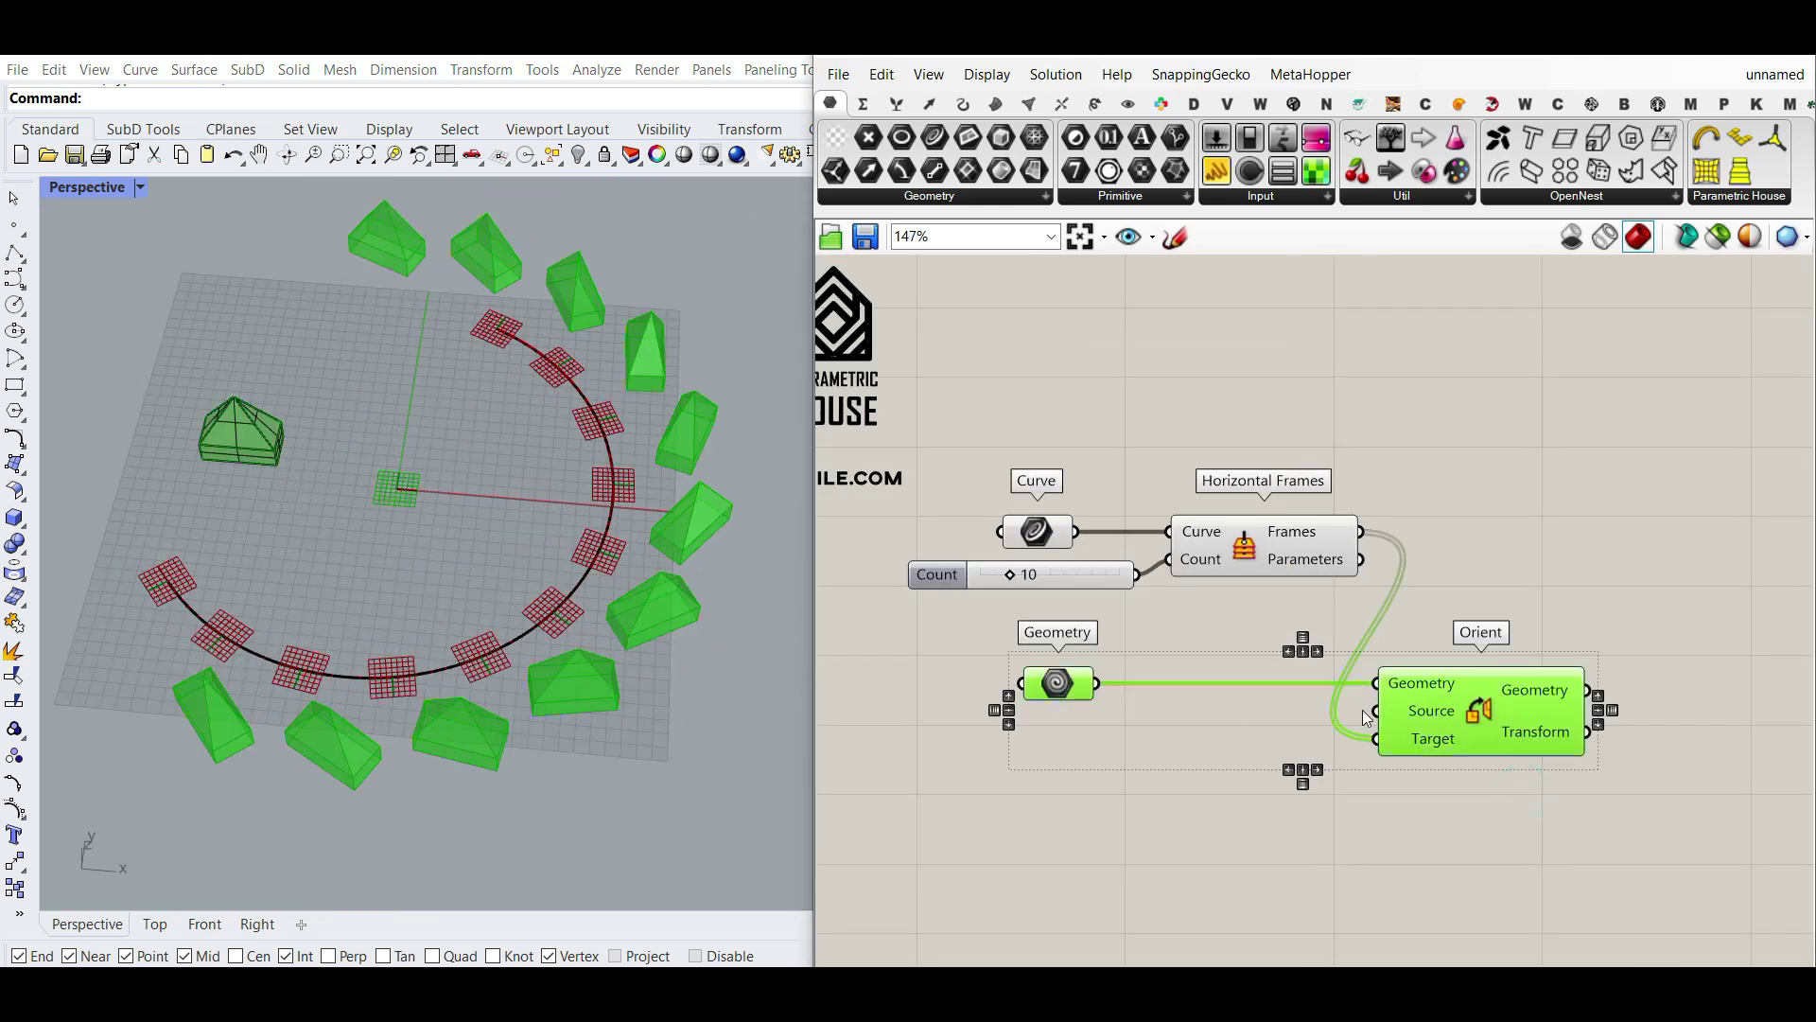
{"action": "left_click_drag", "start_coordinate": [1455, 712], "coordinate": [1540, 711]}
{"action": "left_click", "coordinate": [1225, 766]}
{"action": "left_click_drag", "start_coordinate": [1143, 685], "coordinate": [1060, 711]}
{"action": "left_click", "coordinate": [1125, 750]}
Add a Bounding Box component below the Geometry parameter and feed the house geometry into its Content input.
{"action": "scroll", "coordinate": [1018, 730], "scroll_direction": "up", "scroll_amount": 3}
{"action": "right_click_drag", "start_coordinate": [312, 558], "coordinate": [289, 470]}
{"action": "scroll", "coordinate": [308, 467], "scroll_direction": "up", "scroll_amount": 3}
{"action": "scroll", "coordinate": [159, 395], "scroll_direction": "up", "scroll_amount": 3}
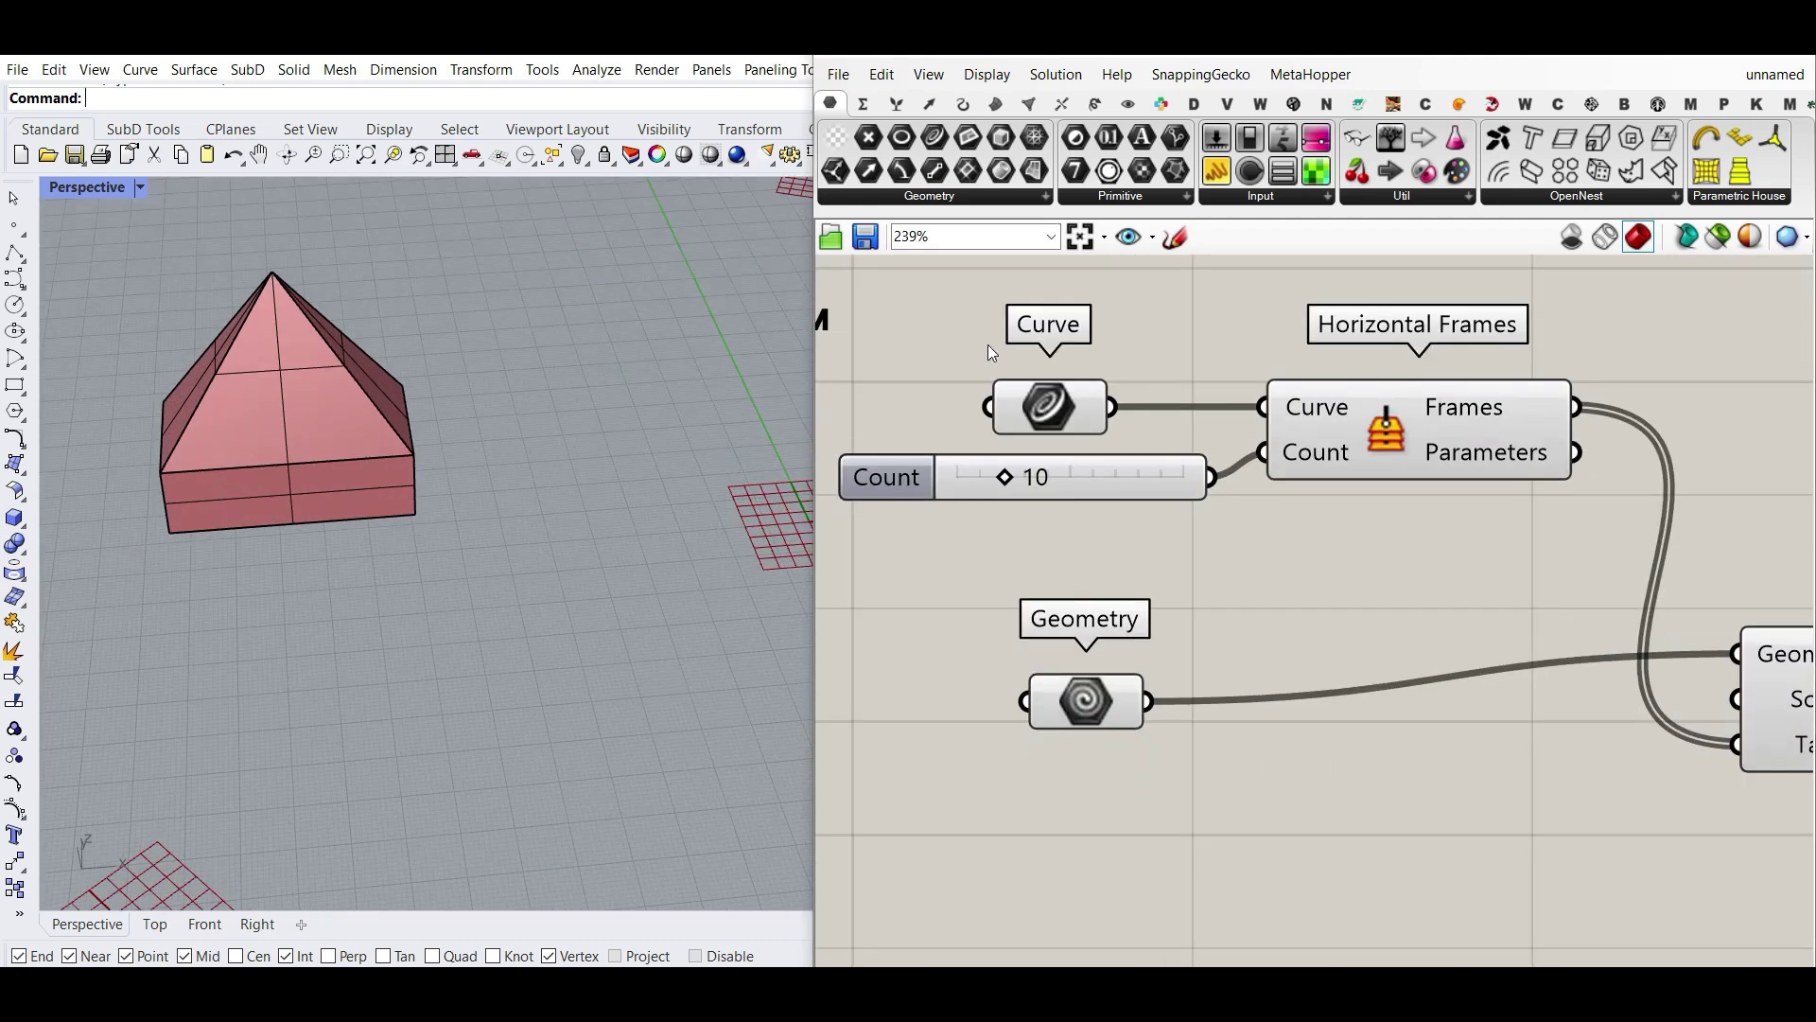
{"action": "left_click", "coordinate": [994, 104]}
{"action": "left_click_drag", "start_coordinate": [1162, 170], "coordinate": [1268, 785]}
{"action": "left_click_drag", "start_coordinate": [1148, 701], "coordinate": [1161, 764]}
{"action": "left_click_drag", "start_coordinate": [1264, 804], "coordinate": [1300, 798]}
{"action": "right_click_drag", "start_coordinate": [529, 662], "coordinate": [379, 530]}
{"action": "scroll", "coordinate": [454, 497], "scroll_direction": "down", "scroll_amount": 3}
{"action": "scroll", "coordinate": [338, 372], "scroll_direction": "up", "scroll_amount": 3}
{"action": "right_click_drag", "start_coordinate": [338, 371], "coordinate": [296, 337]}
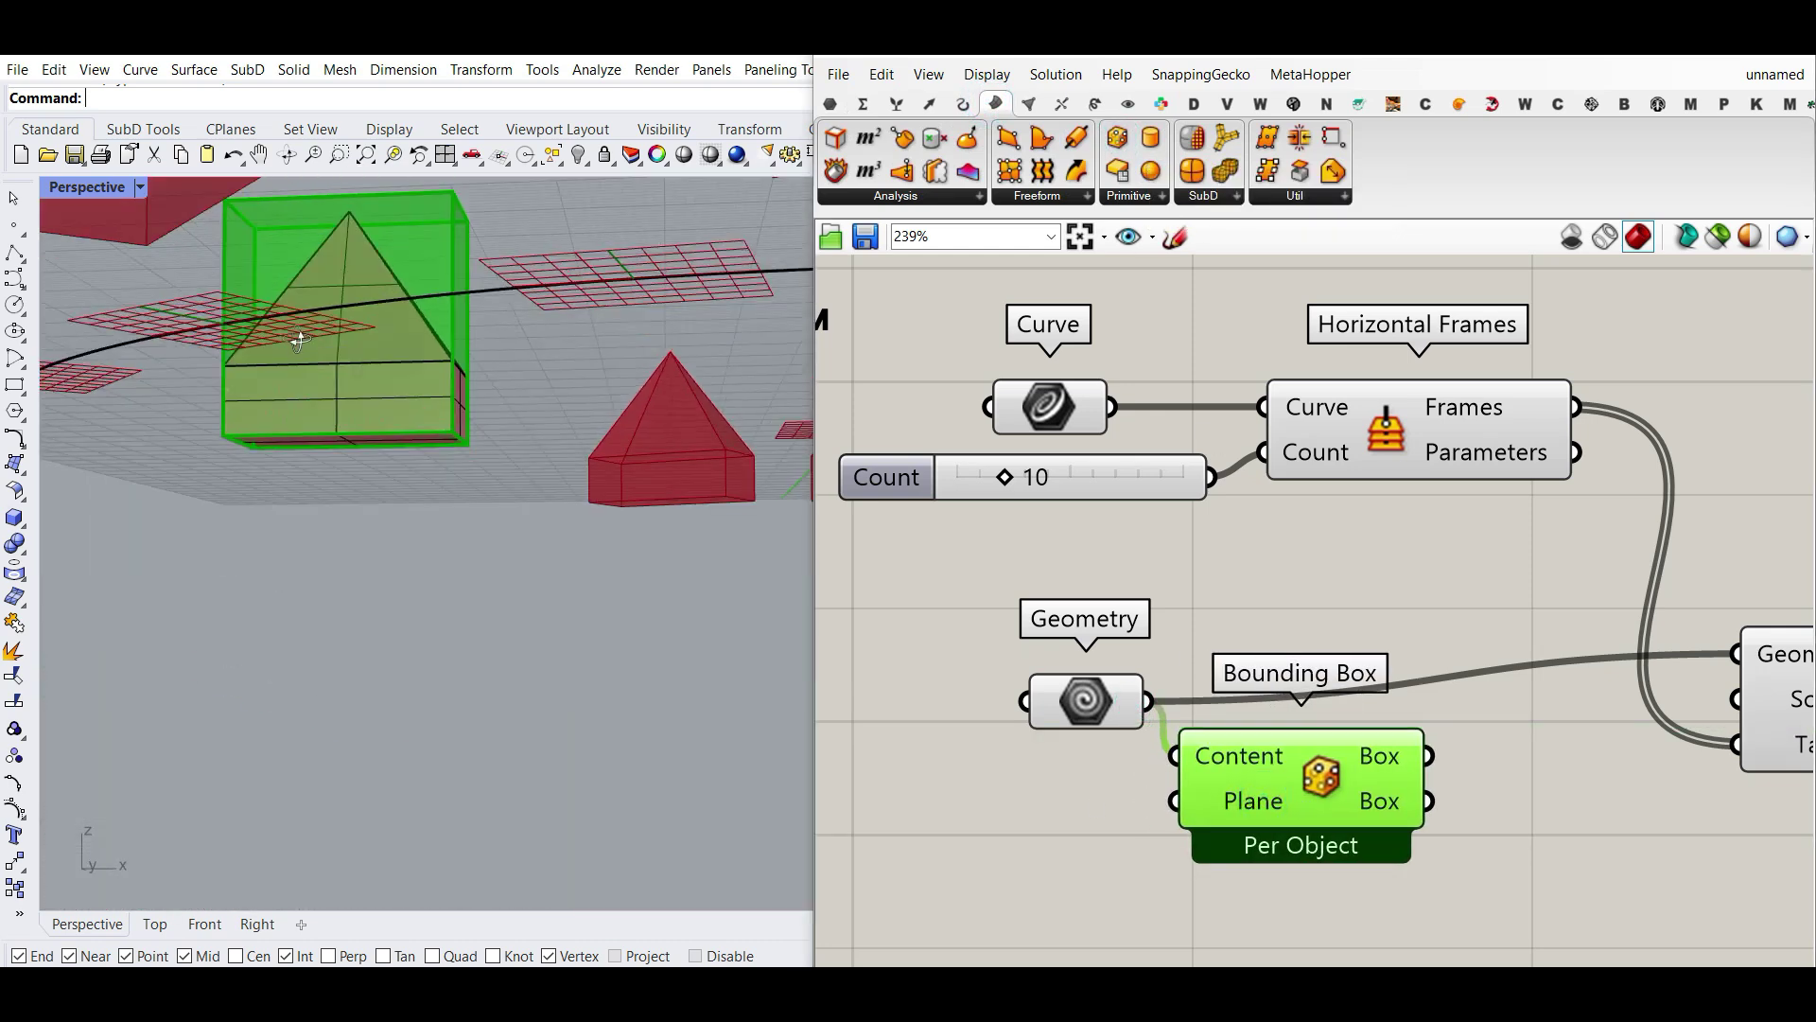
{"action": "scroll", "coordinate": [354, 419], "scroll_direction": "up", "scroll_amount": 4}
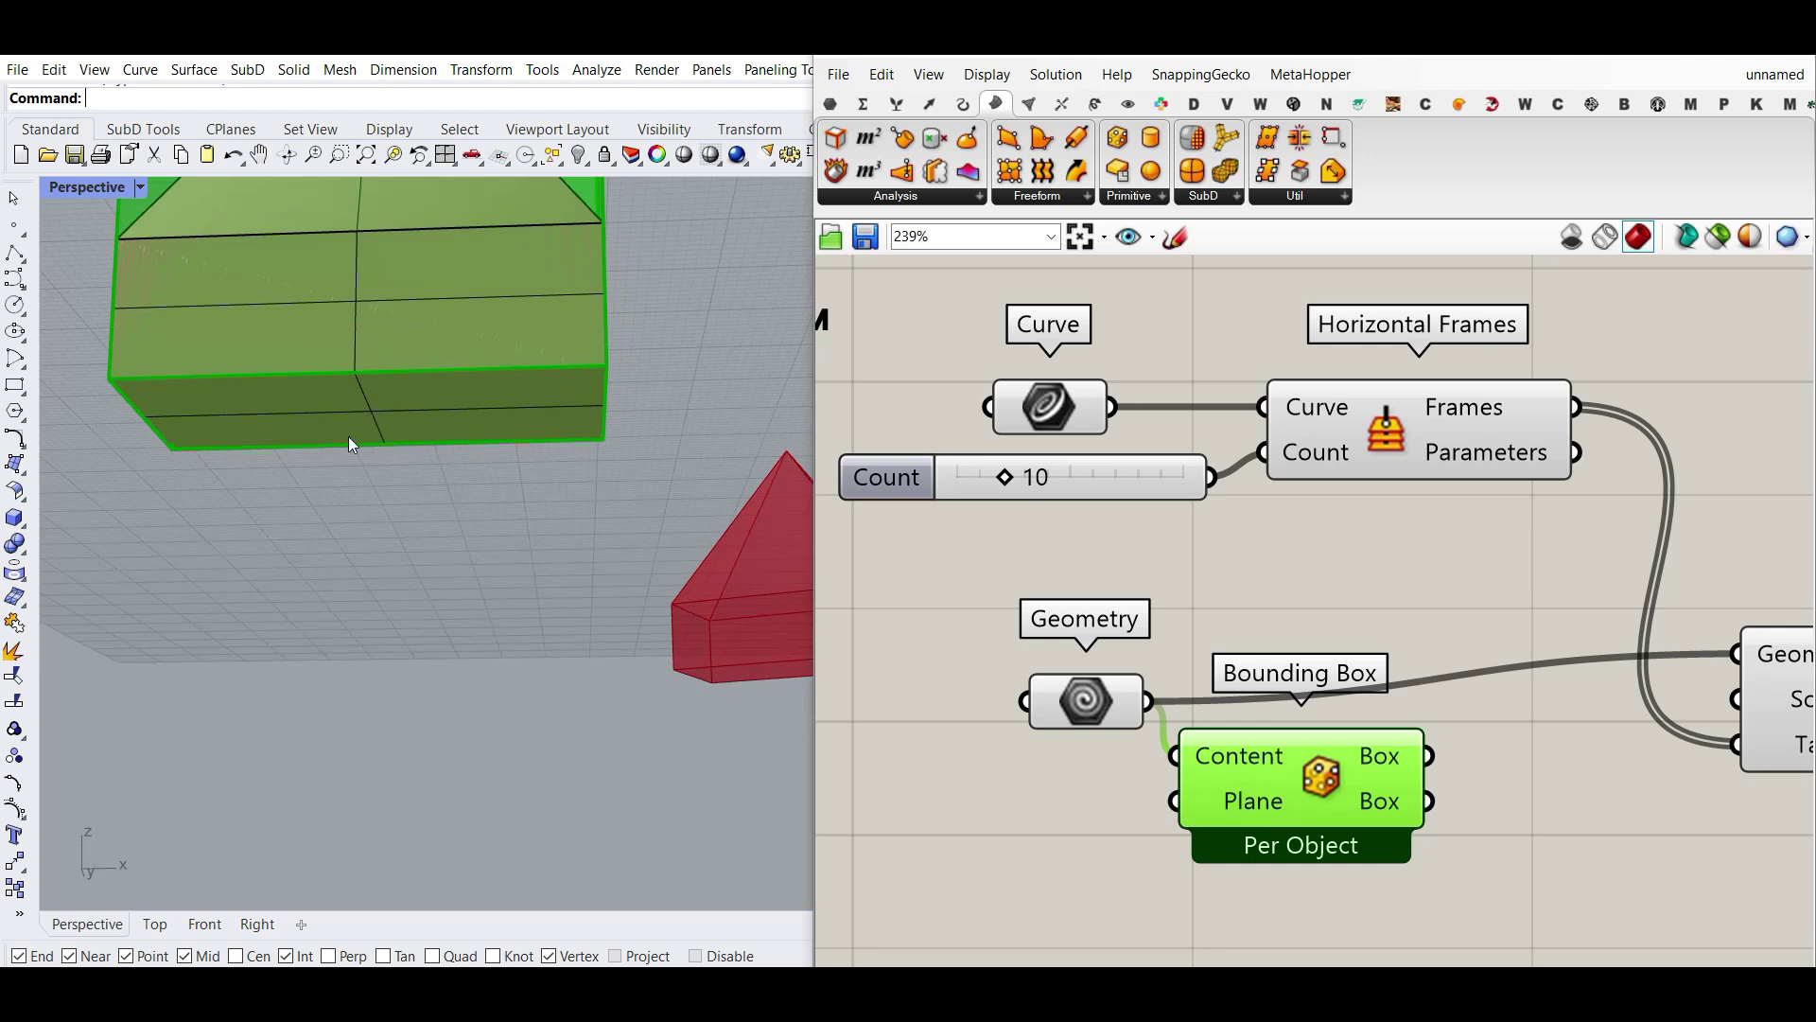
{"action": "right_click_drag", "start_coordinate": [349, 438], "coordinate": [406, 468]}
Add a Deconstruct Brep component beside the Bounding Box and feed the first Box output into its Brep input.
{"action": "right_click_drag", "start_coordinate": [1406, 769], "coordinate": [1220, 687]}
{"action": "scroll", "coordinate": [1137, 659], "scroll_direction": "down", "scroll_amount": 3}
{"action": "left_click_drag", "start_coordinate": [1137, 659], "coordinate": [1138, 686]}
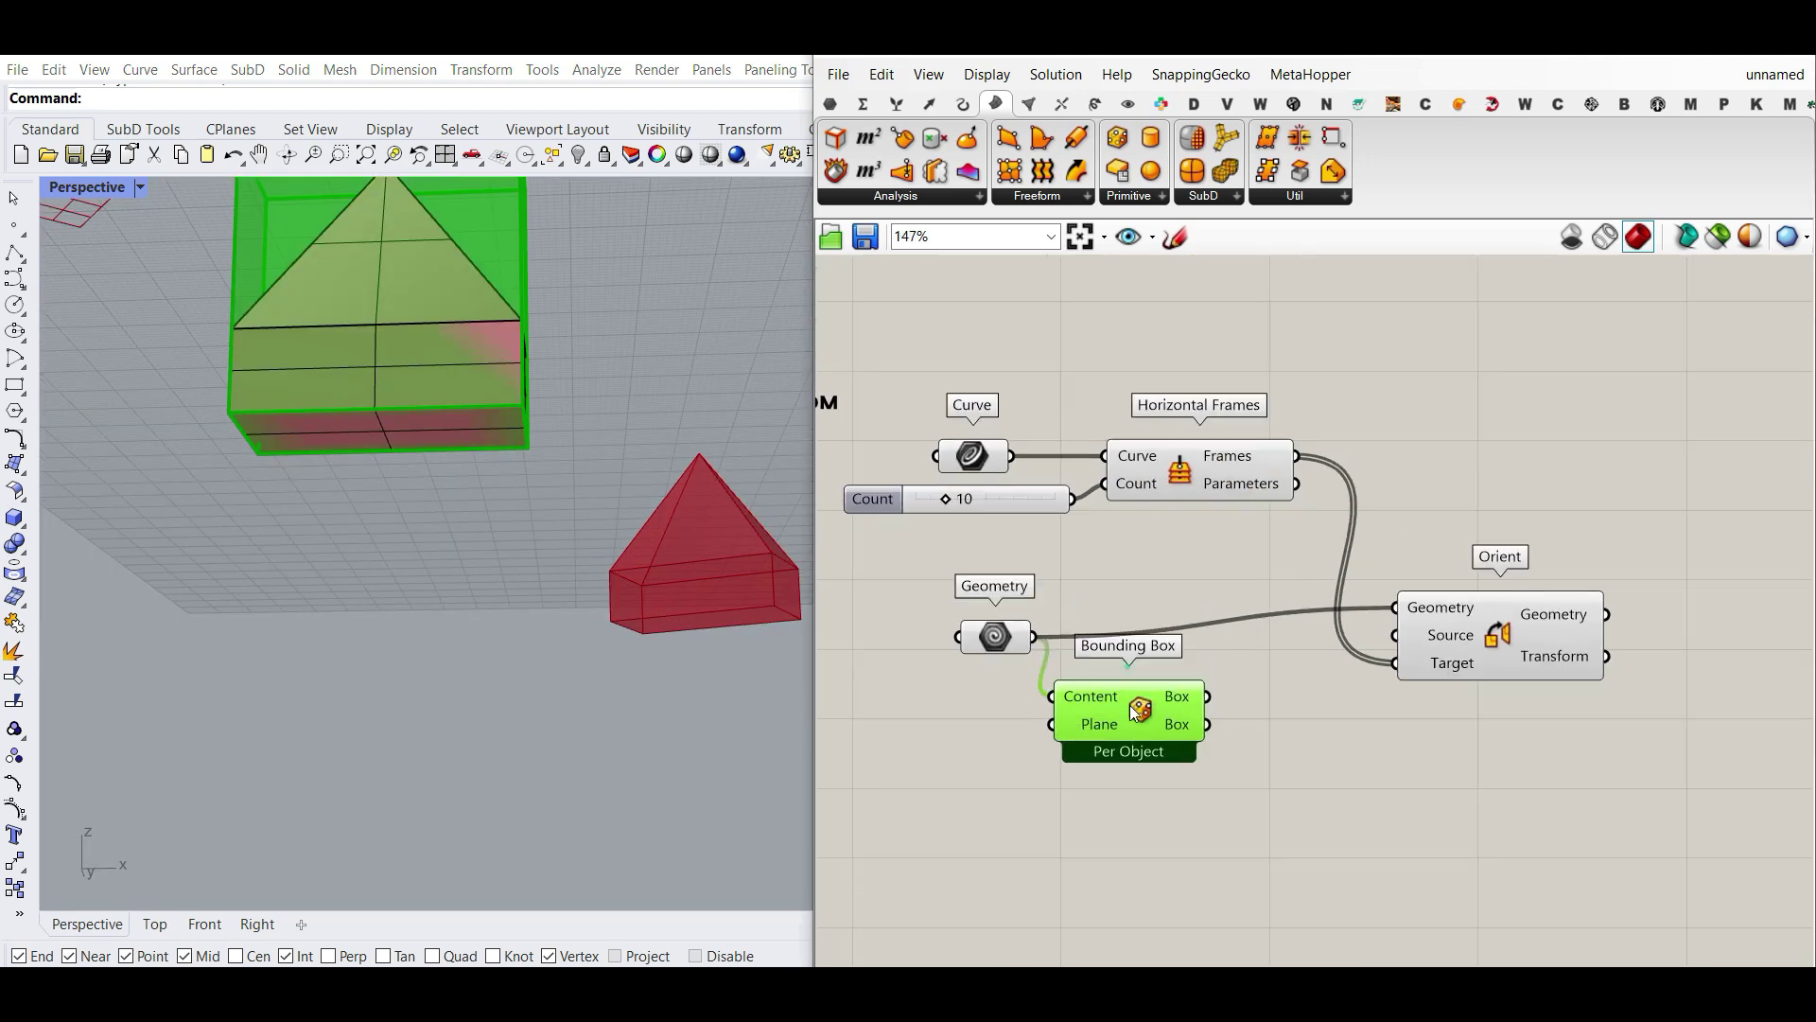
{"action": "right_click_drag", "start_coordinate": [1229, 689], "coordinate": [1126, 668]}
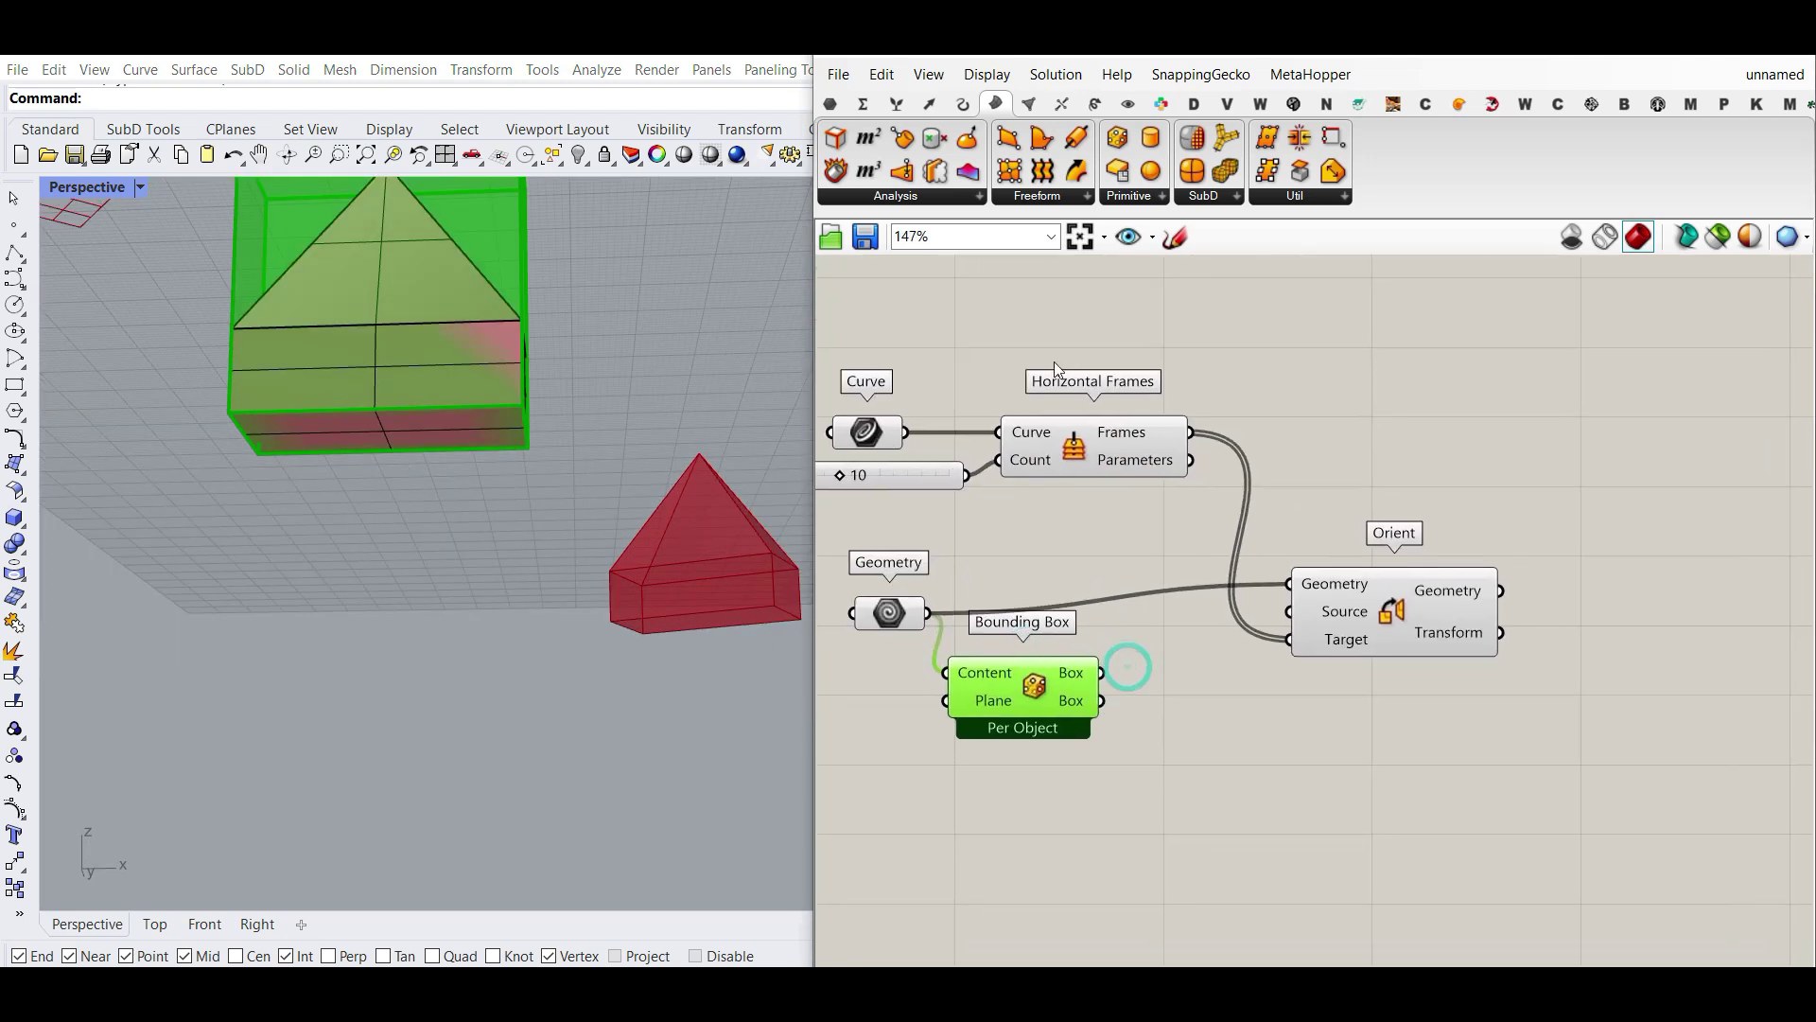
{"action": "left_click", "coordinate": [845, 170]}
{"action": "left_click", "coordinate": [1220, 730]}
{"action": "scroll", "coordinate": [1055, 702], "scroll_direction": "up", "scroll_amount": 2}
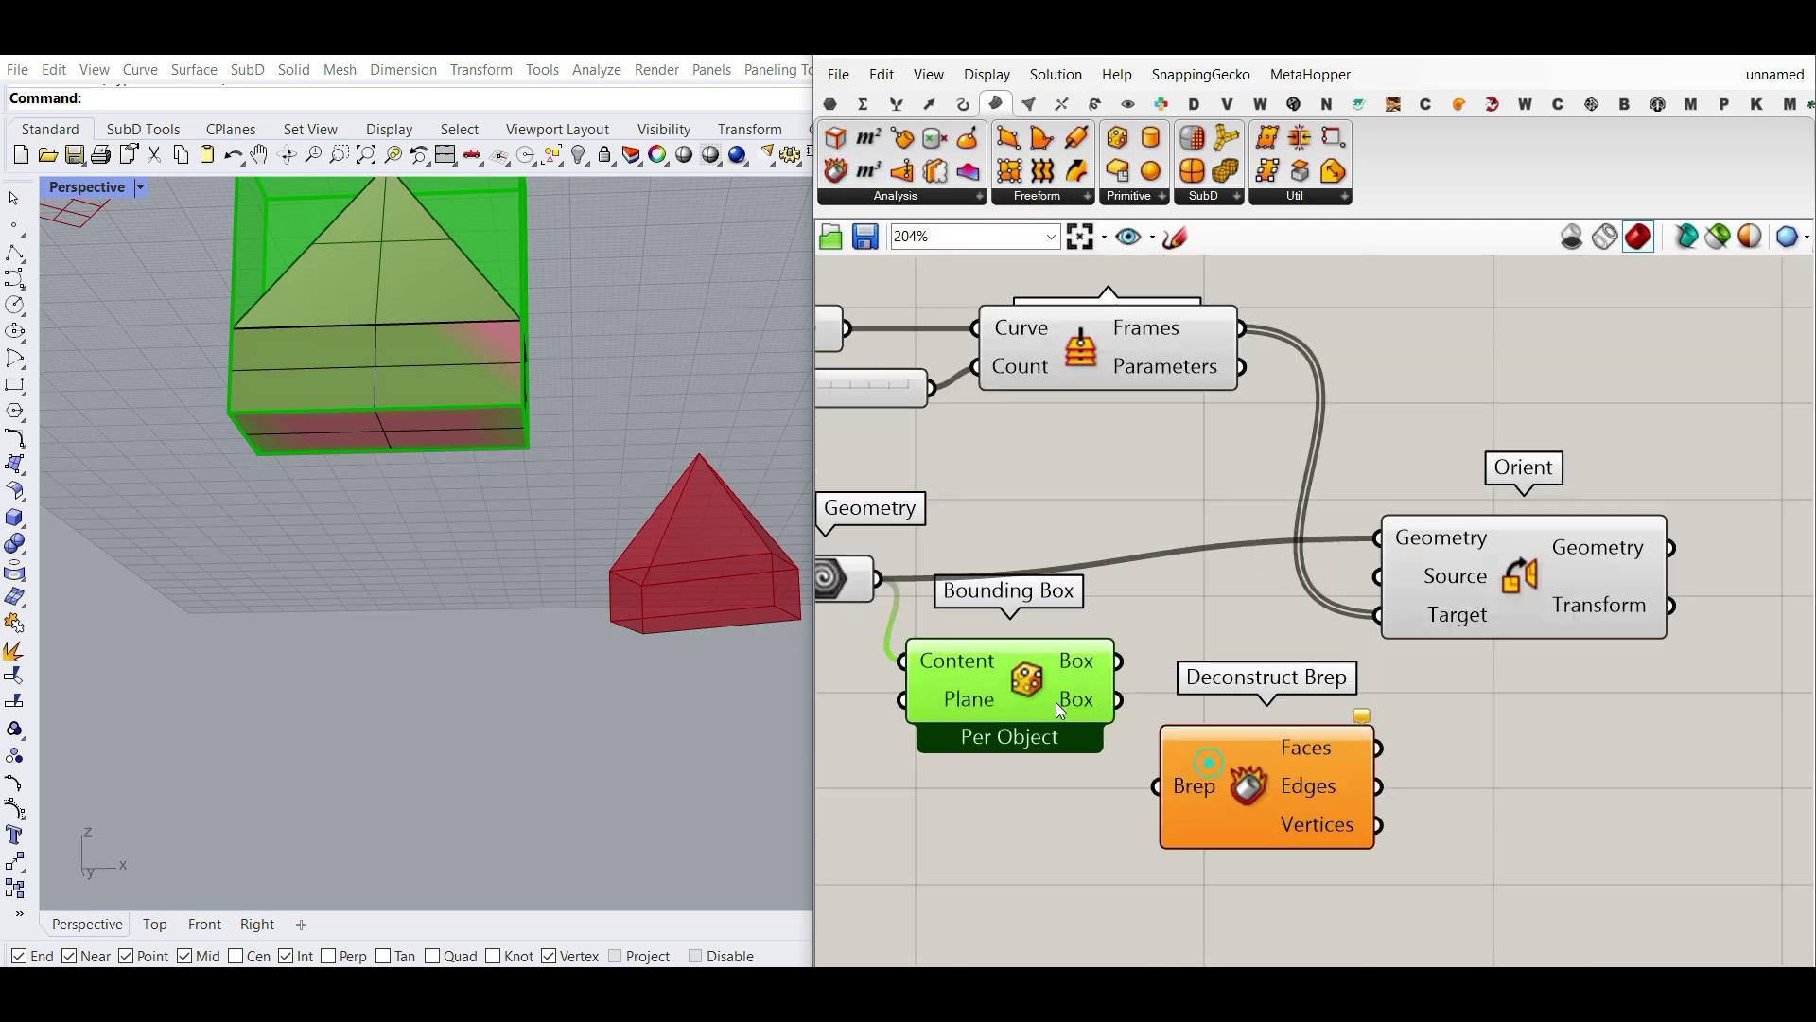
{"action": "left_click_drag", "start_coordinate": [1056, 601], "coordinate": [1017, 690]}
{"action": "left_click_drag", "start_coordinate": [1117, 653], "coordinate": [1199, 711]}
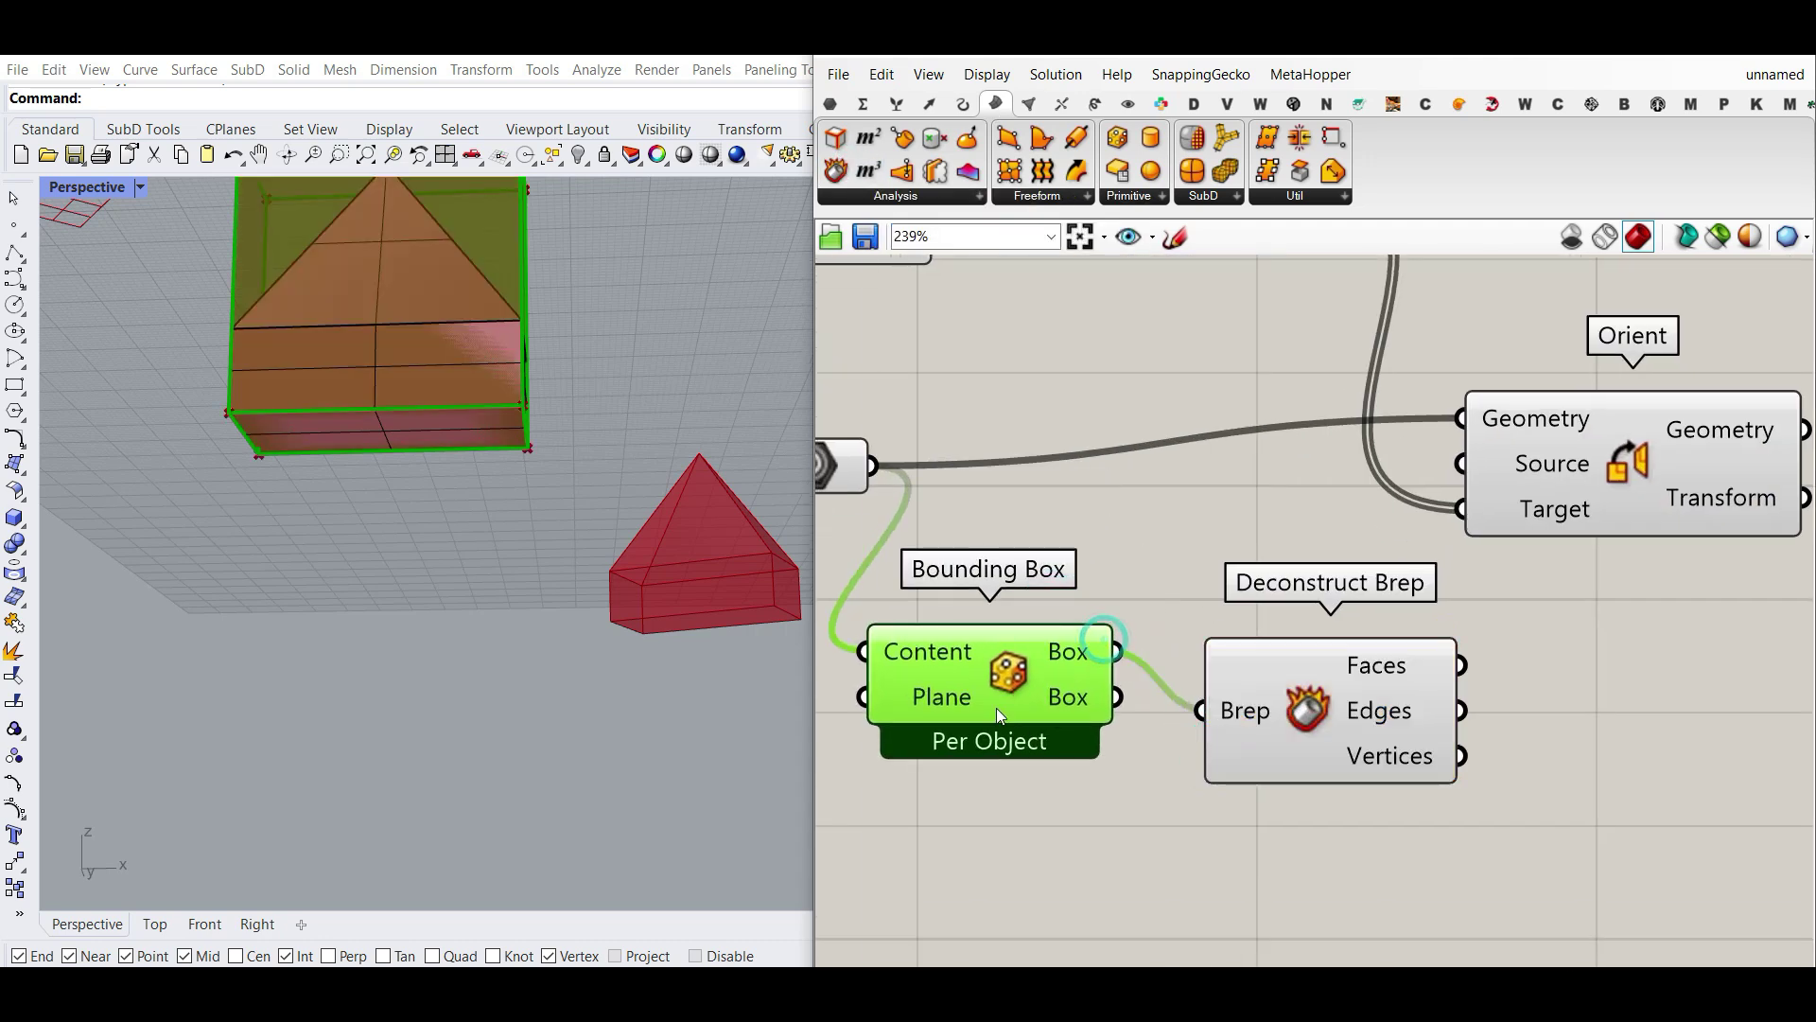
{"action": "left_click_drag", "start_coordinate": [1001, 695], "coordinate": [1001, 753]}
Try a List Item component with an extra +1 output on the Faces of Deconstruct Brep.
{"action": "right_click_drag", "start_coordinate": [1308, 723], "coordinate": [1071, 702]}
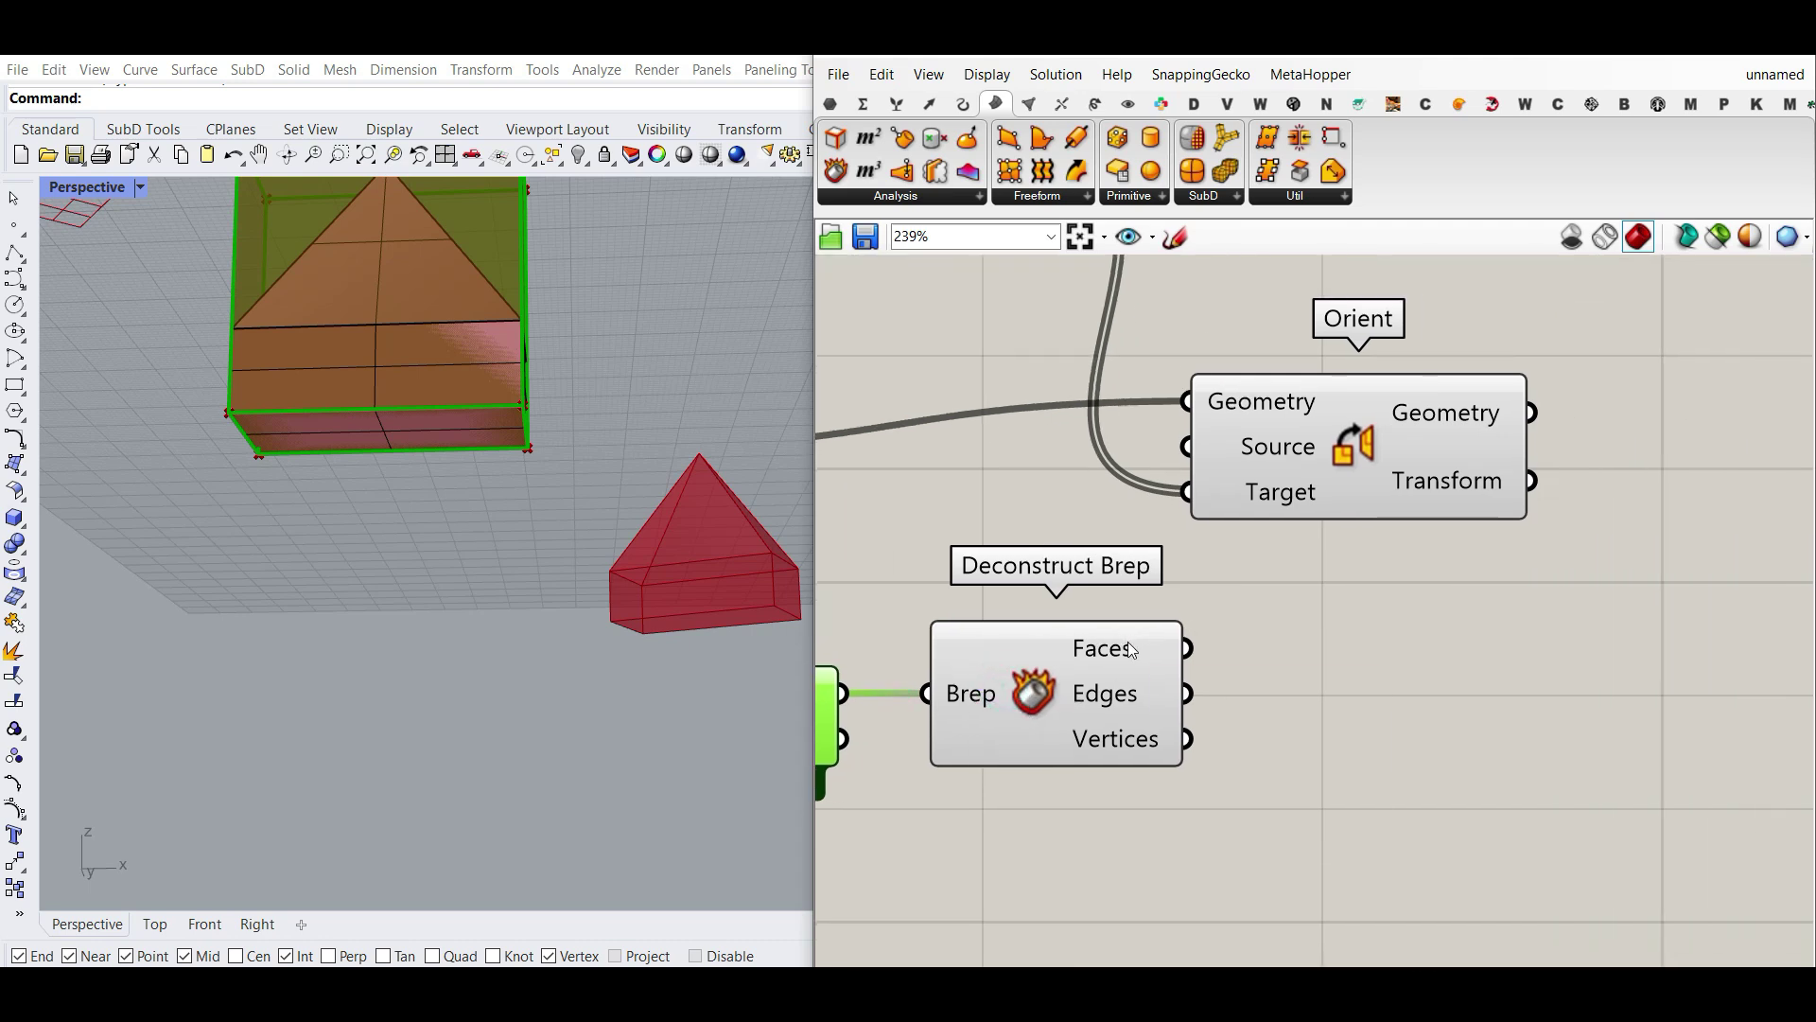
{"action": "left_click", "coordinate": [897, 105]}
{"action": "left_click_drag", "start_coordinate": [835, 138], "coordinate": [1391, 737]}
{"action": "right_click_drag", "start_coordinate": [430, 435], "coordinate": [454, 594]}
{"action": "scroll", "coordinate": [1521, 791], "scroll_direction": "up", "scroll_amount": 5}
{"action": "left_click", "coordinate": [1246, 734]}
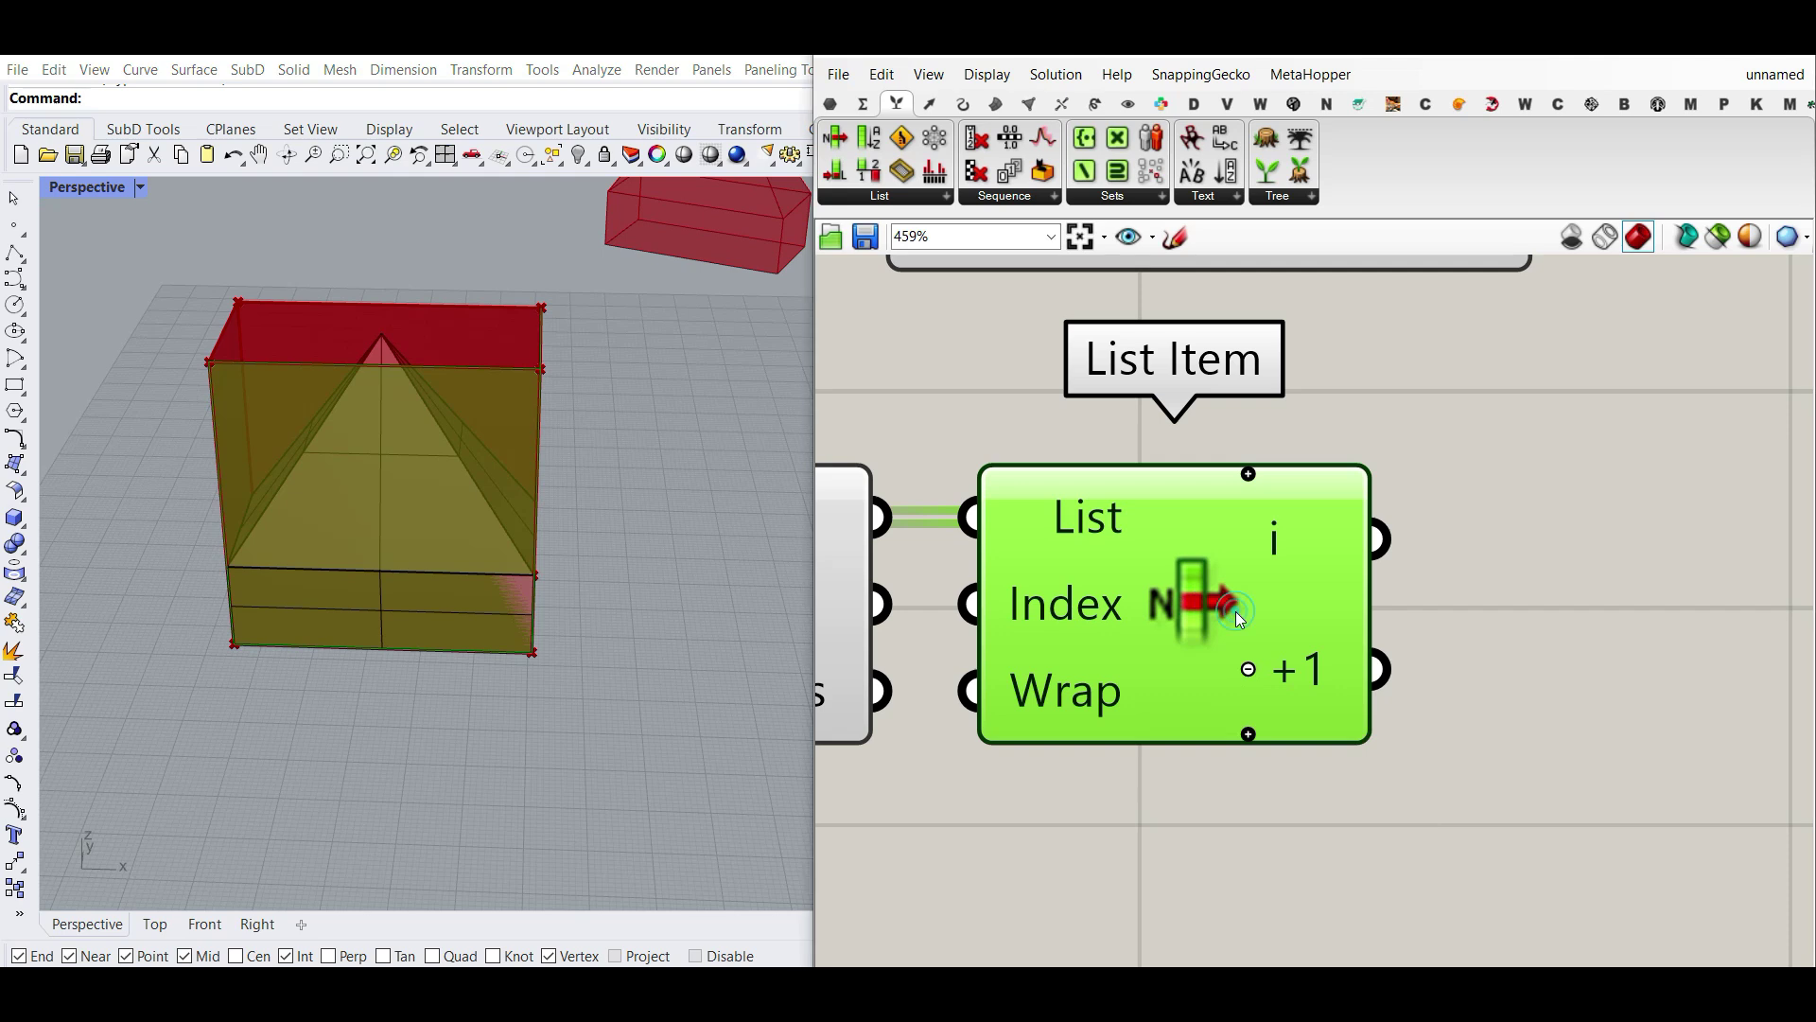
{"action": "key", "text": "Delete"}
Add an Area component and feed the Faces output of Deconstruct Brep into its Geometry input.
{"action": "scroll", "coordinate": [567, 611], "scroll_direction": "down", "scroll_amount": 3}
{"action": "right_click_drag", "start_coordinate": [568, 611], "coordinate": [428, 478]}
{"action": "scroll", "coordinate": [1022, 643], "scroll_direction": "down", "scroll_amount": 3}
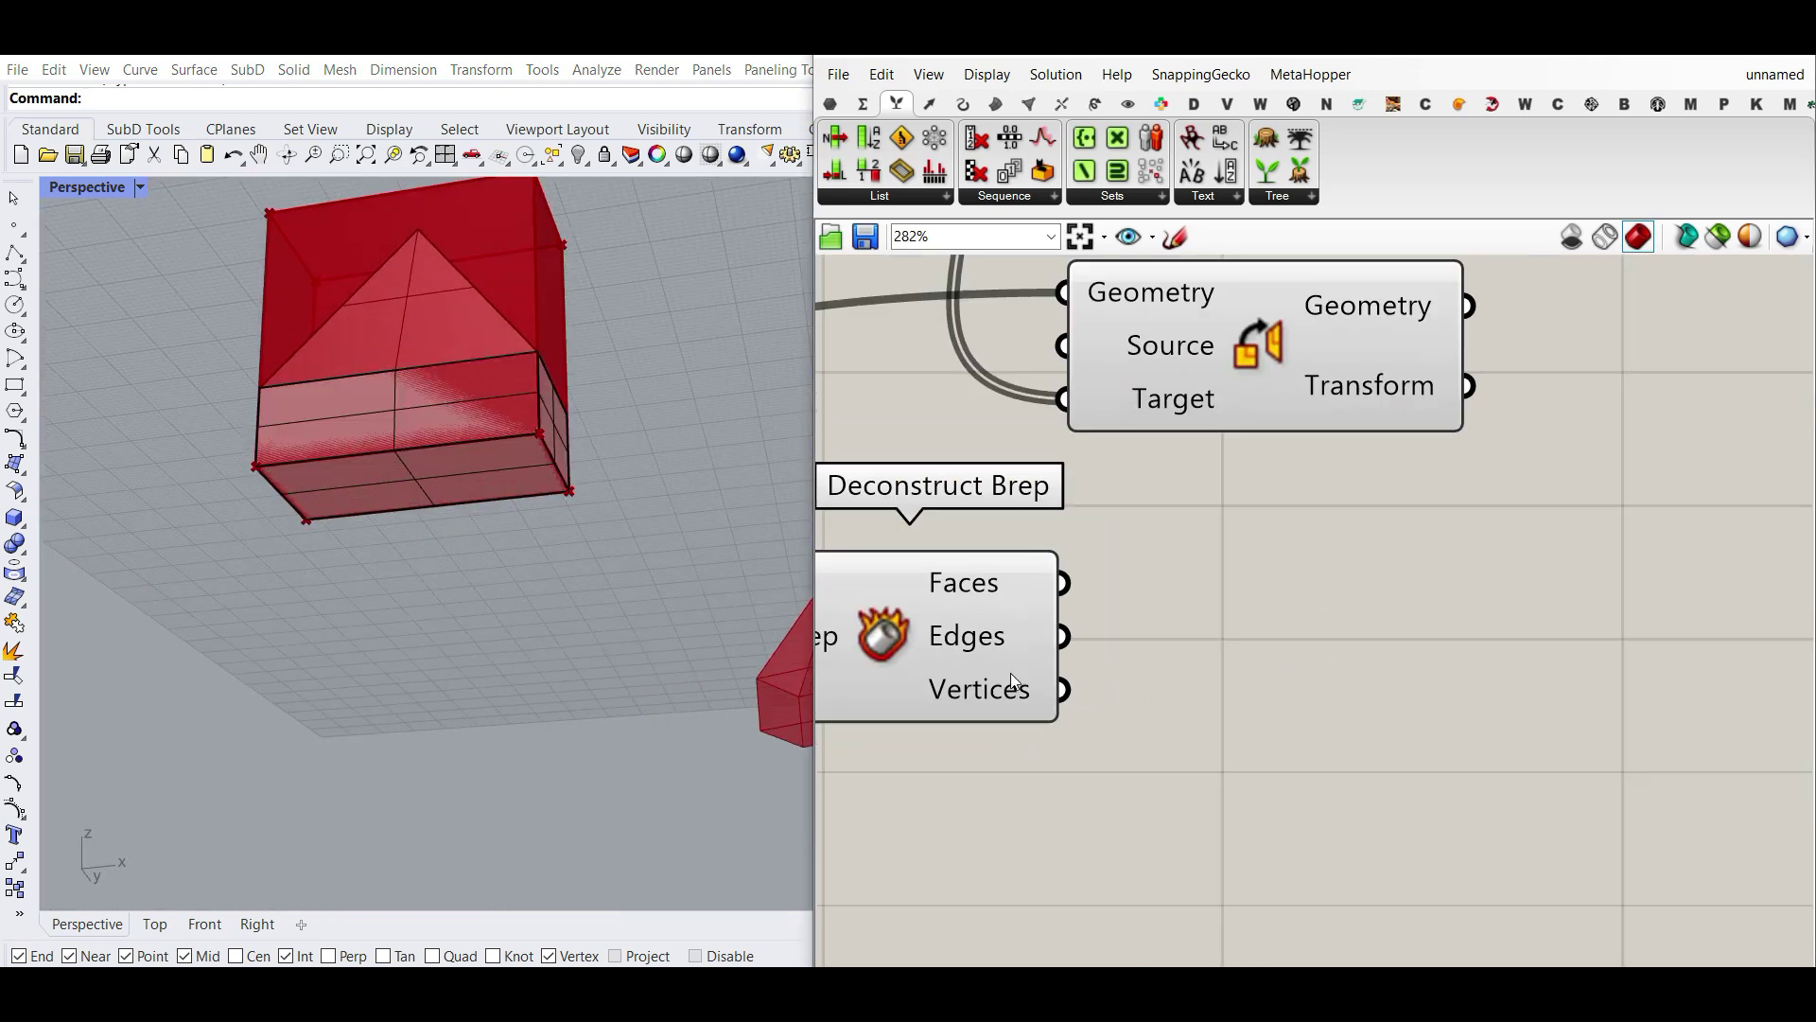
{"action": "left_click", "coordinate": [950, 662]}
{"action": "left_click", "coordinate": [995, 103]}
{"action": "left_click_drag", "start_coordinate": [868, 138], "coordinate": [1313, 656]}
{"action": "mouse_move", "coordinate": [1108, 665]}
{"action": "left_mouse_down"}
{"action": "mouse_move", "coordinate": [1121, 650]}
{"action": "mouse_move", "coordinate": [1085, 687]}
{"action": "left_mouse_up"}
{"action": "scroll", "coordinate": [1052, 660], "scroll_direction": "down", "scroll_amount": 2}
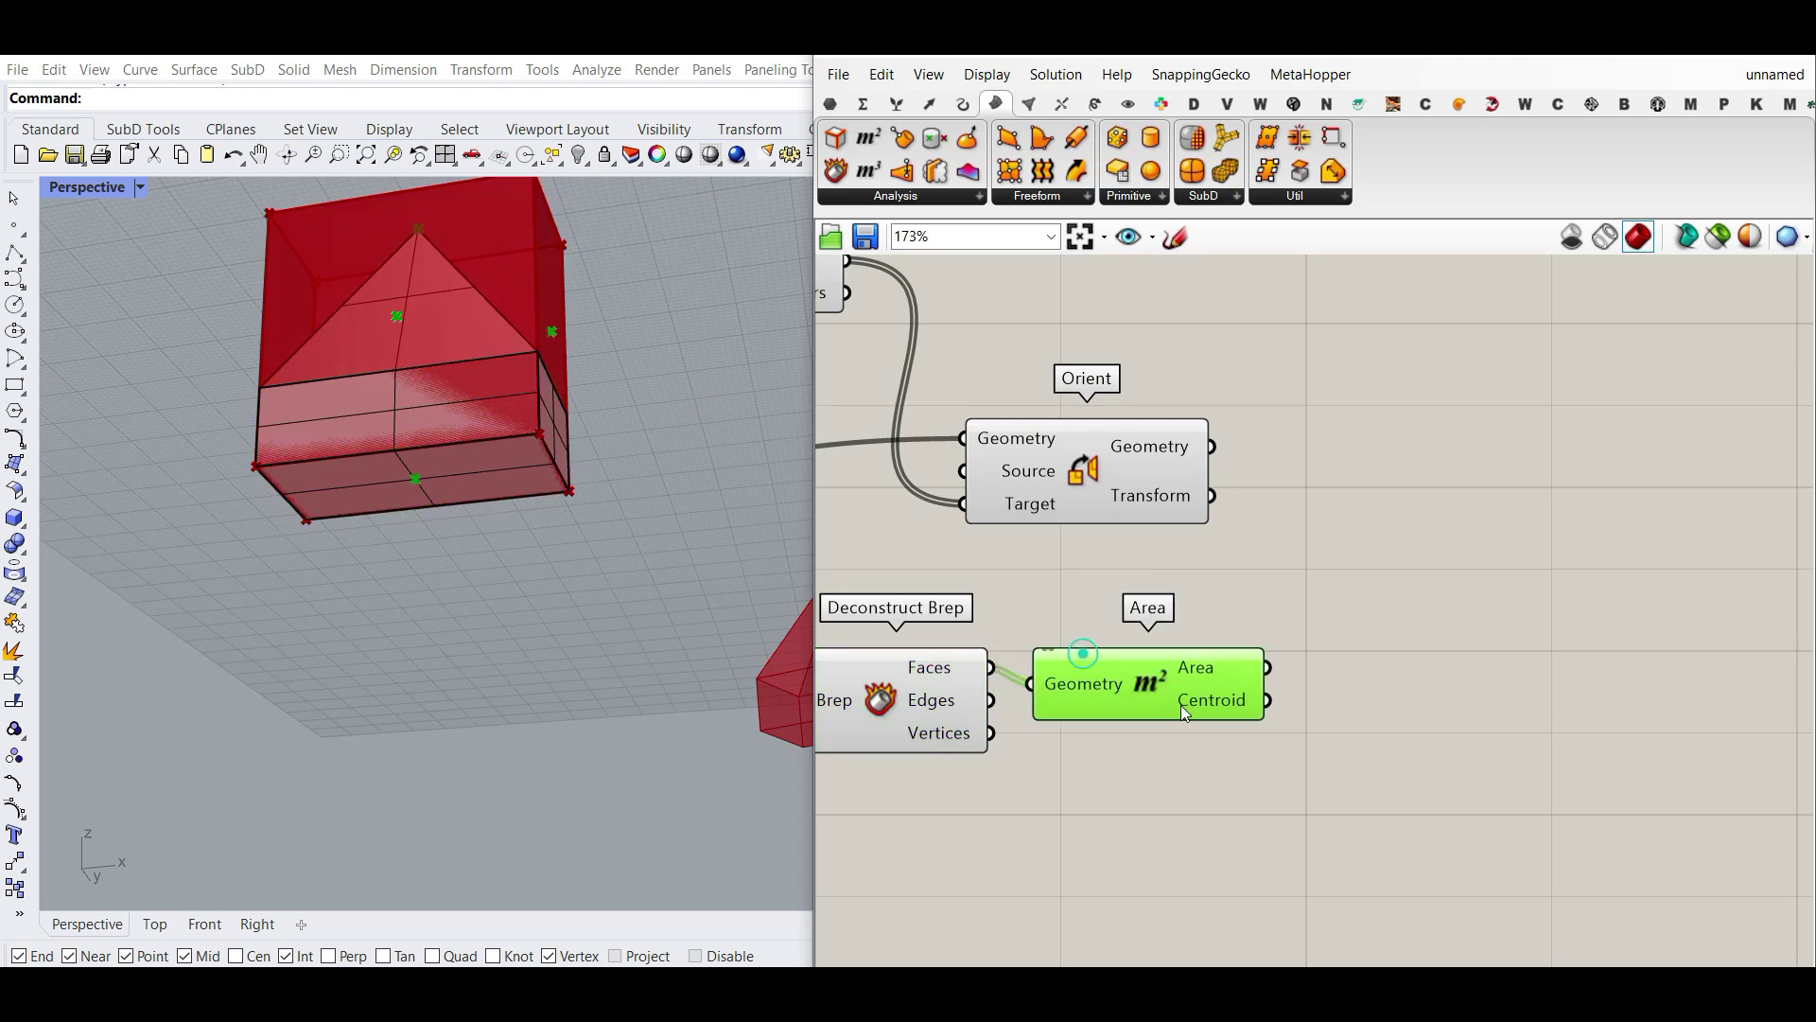
Examine the face centroids on the house's bounding box from below, especially the one on the base.
{"action": "right_click_drag", "start_coordinate": [281, 600], "coordinate": [410, 549]}
{"action": "scroll", "coordinate": [444, 410], "scroll_direction": "up", "scroll_amount": 2}
{"action": "scroll", "coordinate": [432, 424], "scroll_direction": "down", "scroll_amount": 6}
{"action": "scroll", "coordinate": [1230, 705], "scroll_direction": "up", "scroll_amount": 3}
{"action": "scroll", "coordinate": [389, 643], "scroll_direction": "down", "scroll_amount": 6}
{"action": "scroll", "coordinate": [407, 577], "scroll_direction": "up", "scroll_amount": 4}
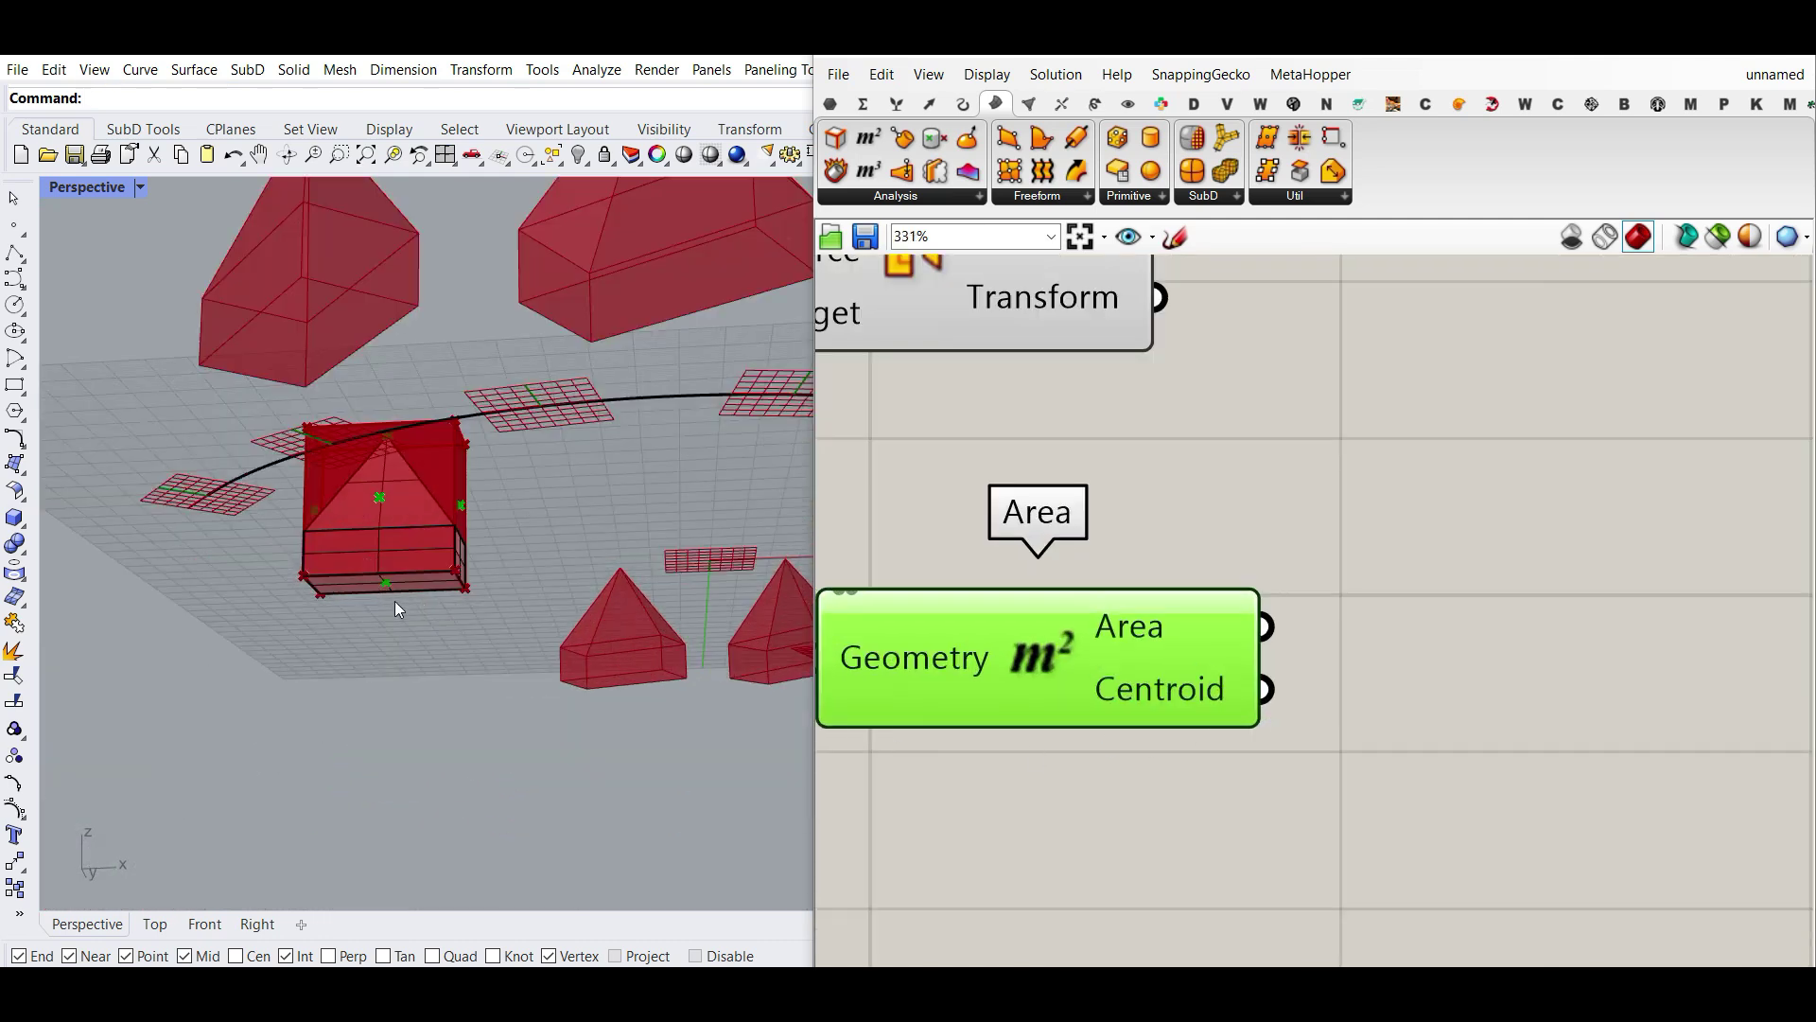
{"action": "scroll", "coordinate": [393, 602], "scroll_direction": "up", "scroll_amount": 2}
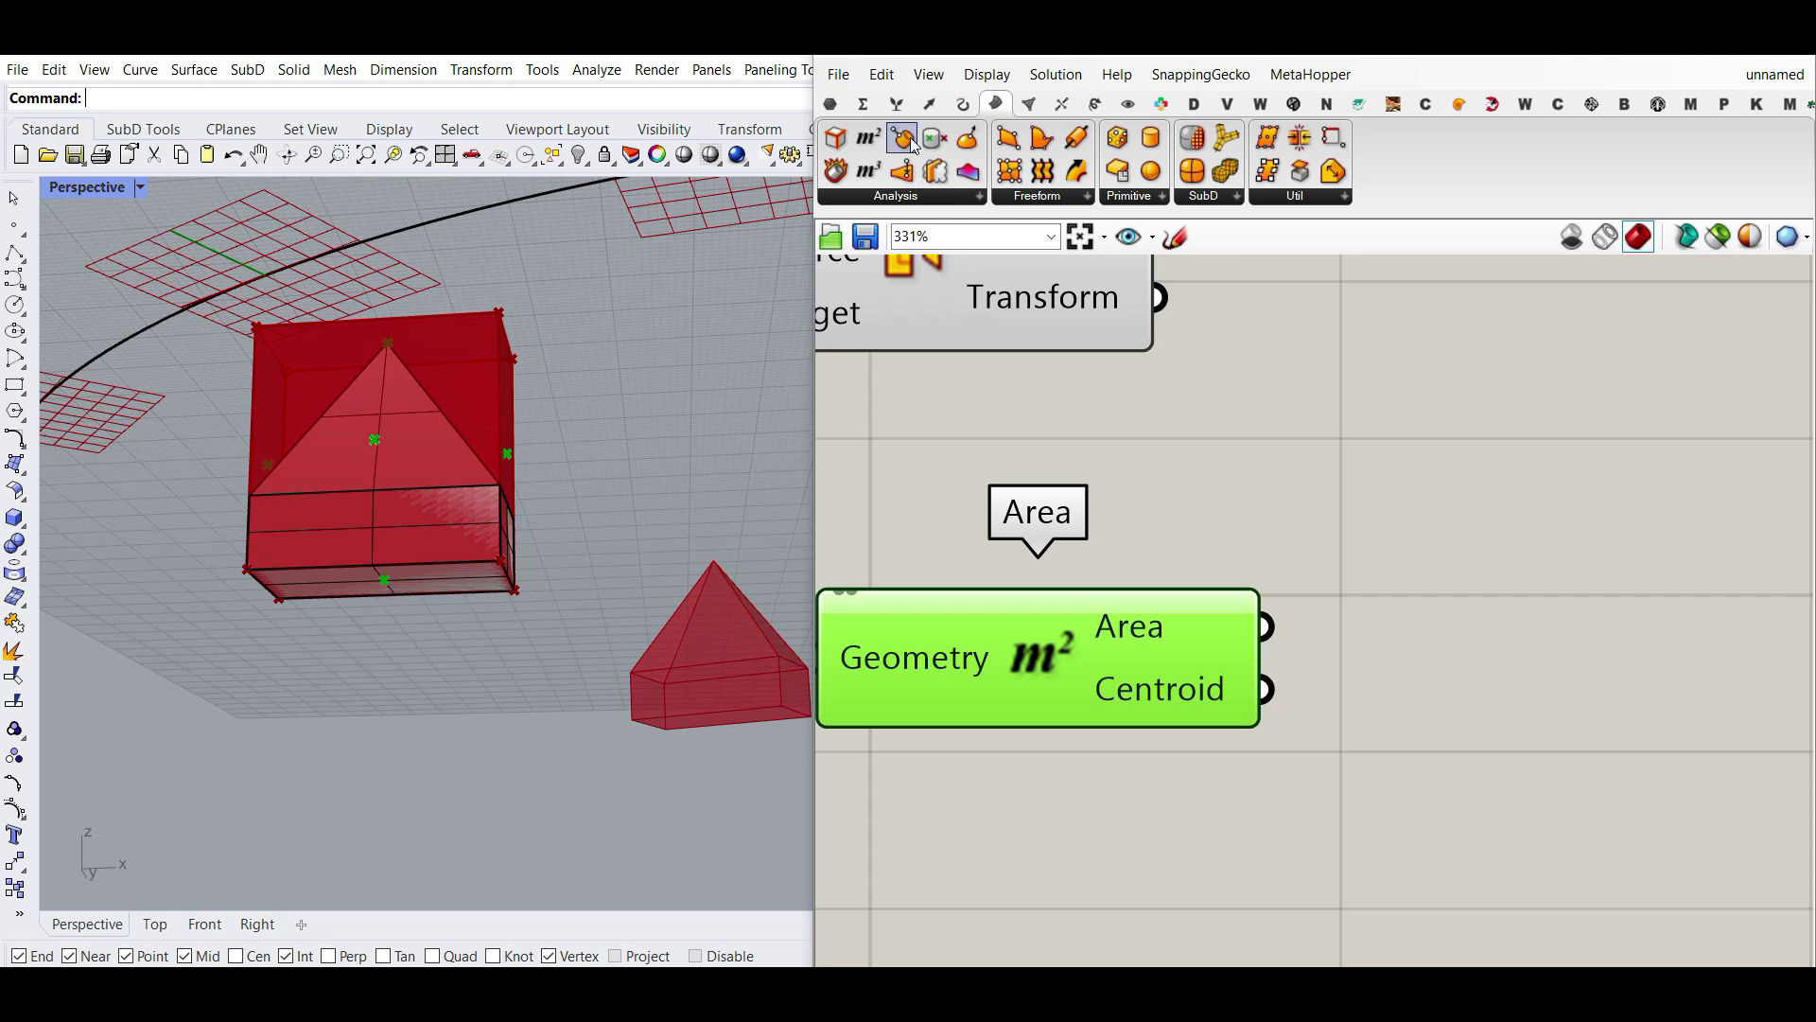
Add a point Deconstruct component and feed the Area component's Centroid output into its Point input.
{"action": "left_click", "coordinate": [930, 104]}
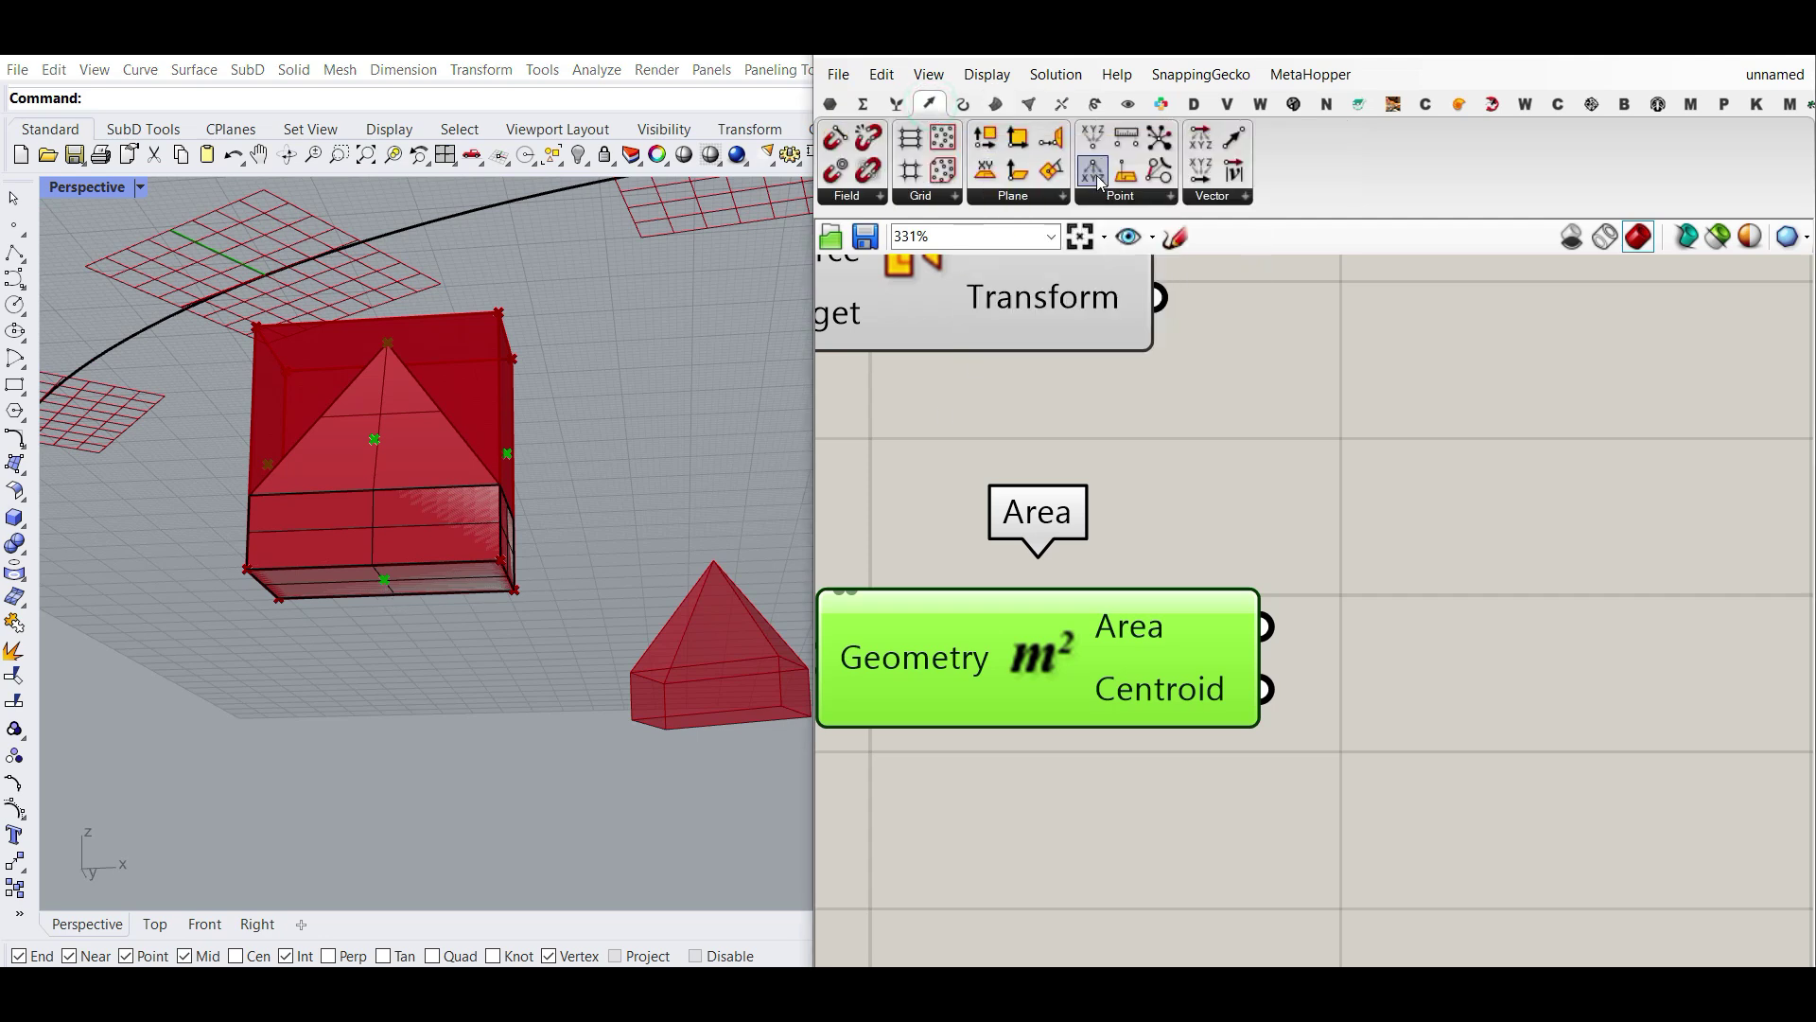
{"action": "left_click_drag", "start_coordinate": [1100, 180], "coordinate": [1426, 774]}
{"action": "right_click_drag", "start_coordinate": [1251, 760], "coordinate": [1059, 626]}
{"action": "scroll", "coordinate": [1060, 627], "scroll_direction": "down", "scroll_amount": 3}
{"action": "left_click_drag", "start_coordinate": [1094, 629], "coordinate": [1061, 585]}
{"action": "right_click_drag", "start_coordinate": [1213, 693], "coordinate": [1010, 636]}
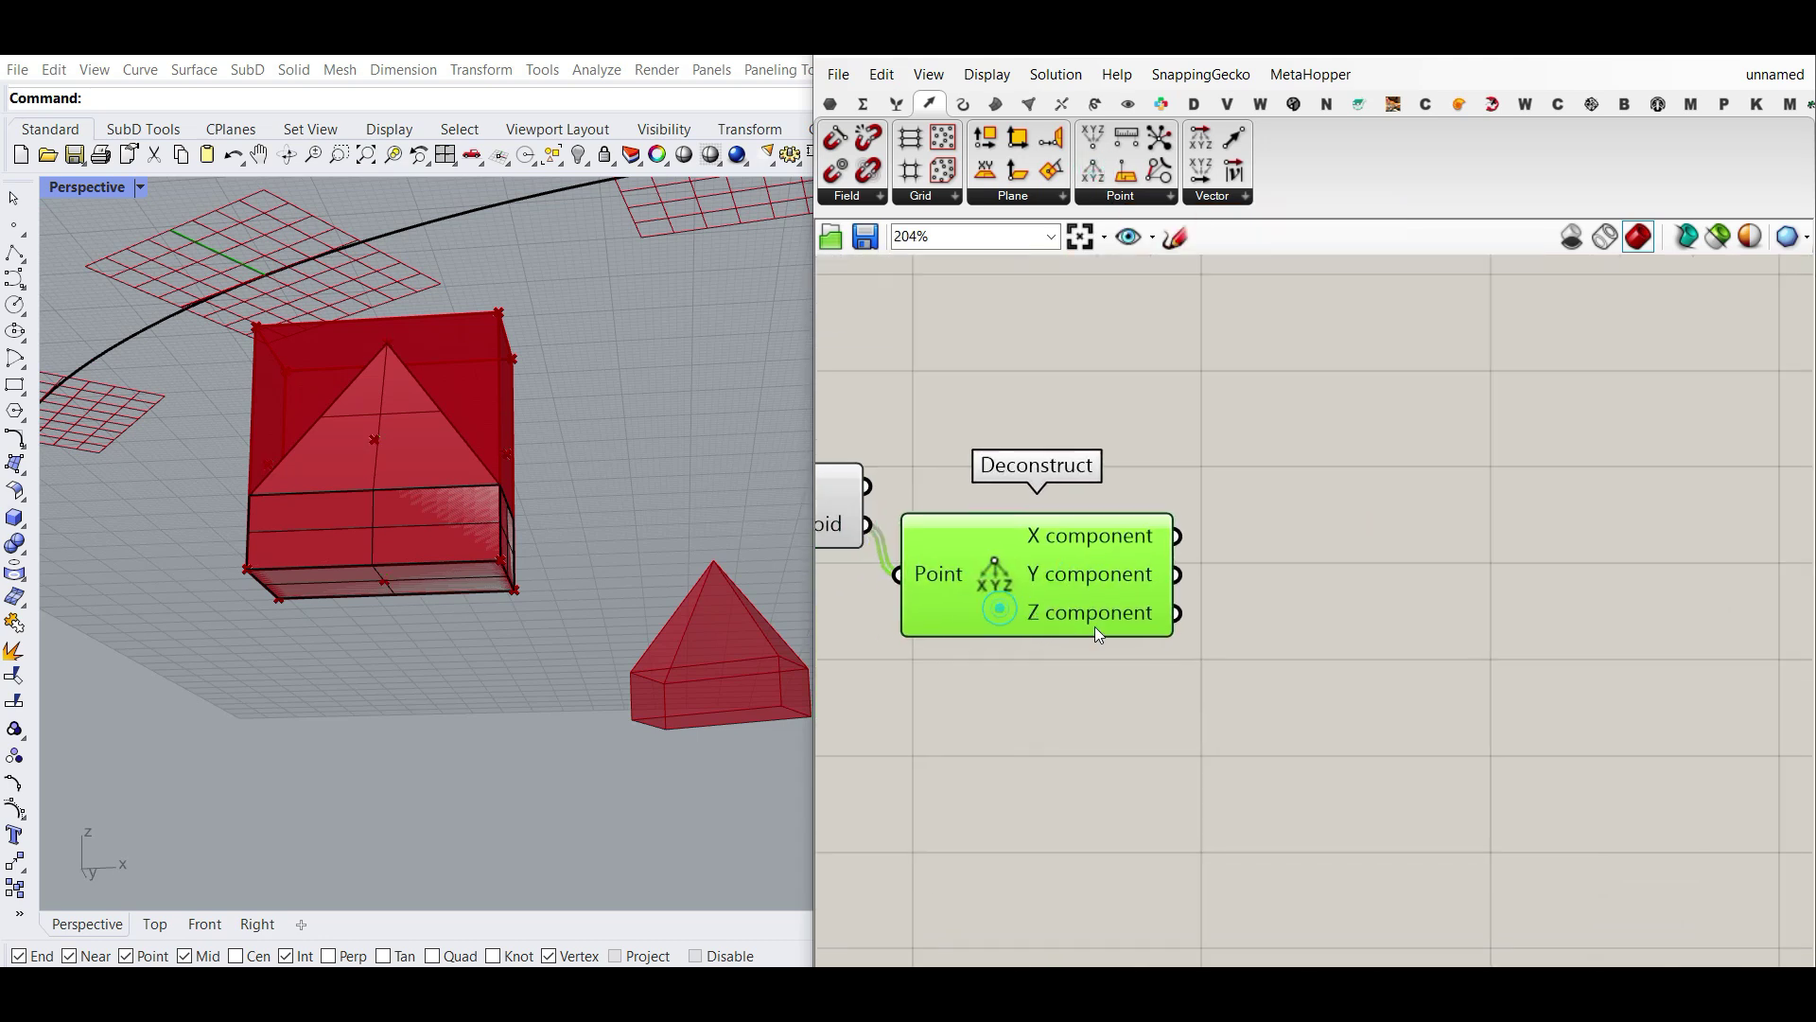
Add a Sort List component, feed the Z component output of Deconstruct into its Keys input, and align the two components.
{"action": "mouse_move", "coordinate": [1093, 626]}
{"action": "left_click", "coordinate": [894, 102]}
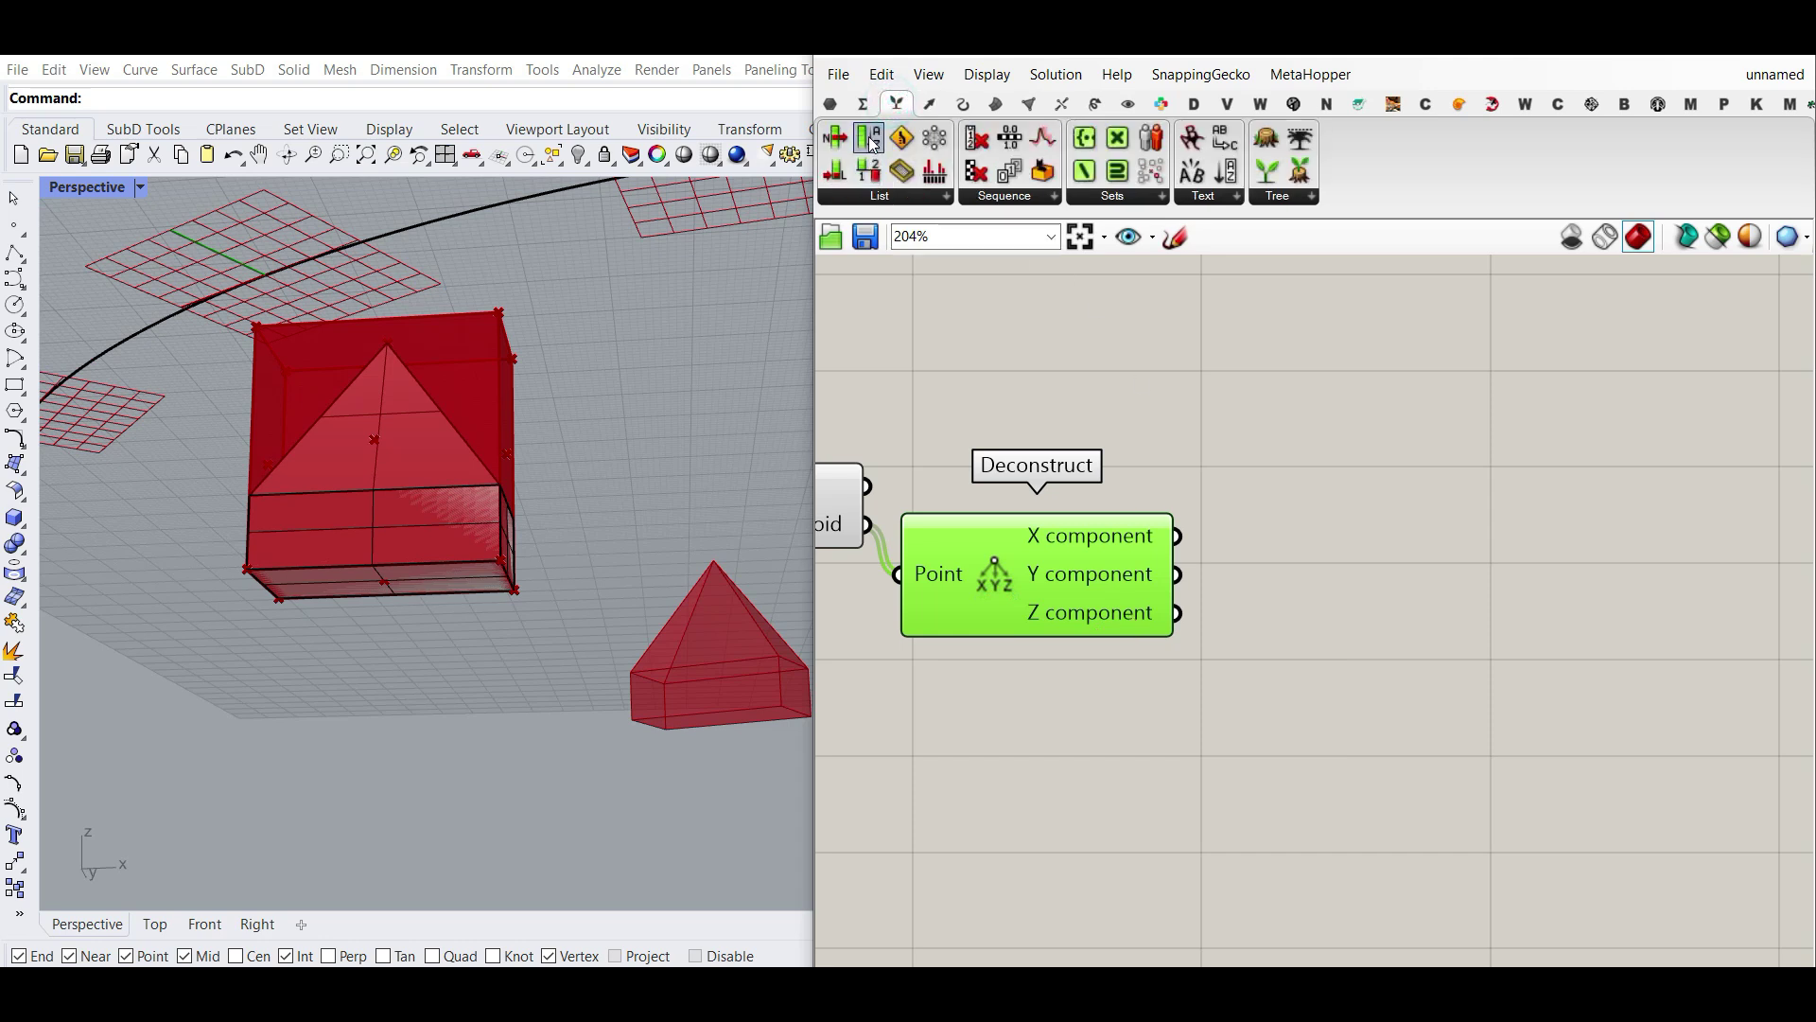
{"action": "left_click_drag", "start_coordinate": [872, 142], "coordinate": [1296, 672]}
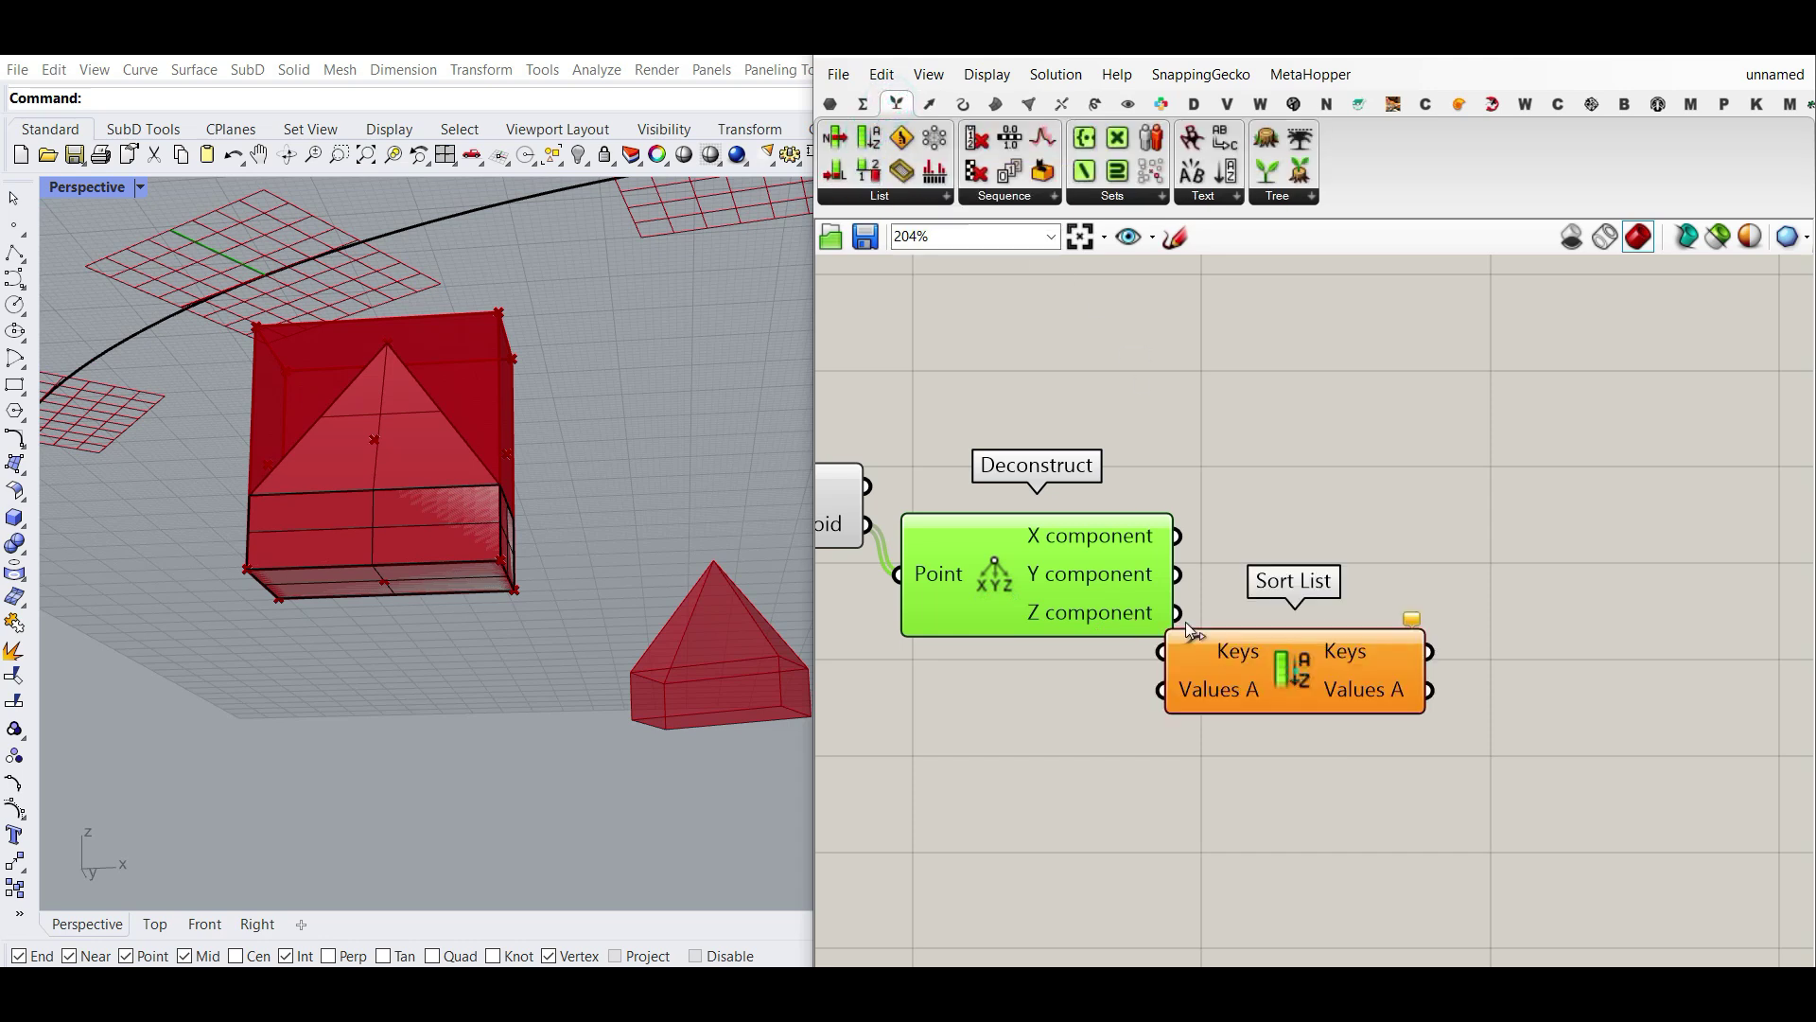
{"action": "left_click_drag", "start_coordinate": [1186, 632], "coordinate": [1307, 640]}
{"action": "double_click", "coordinate": [1126, 799]}
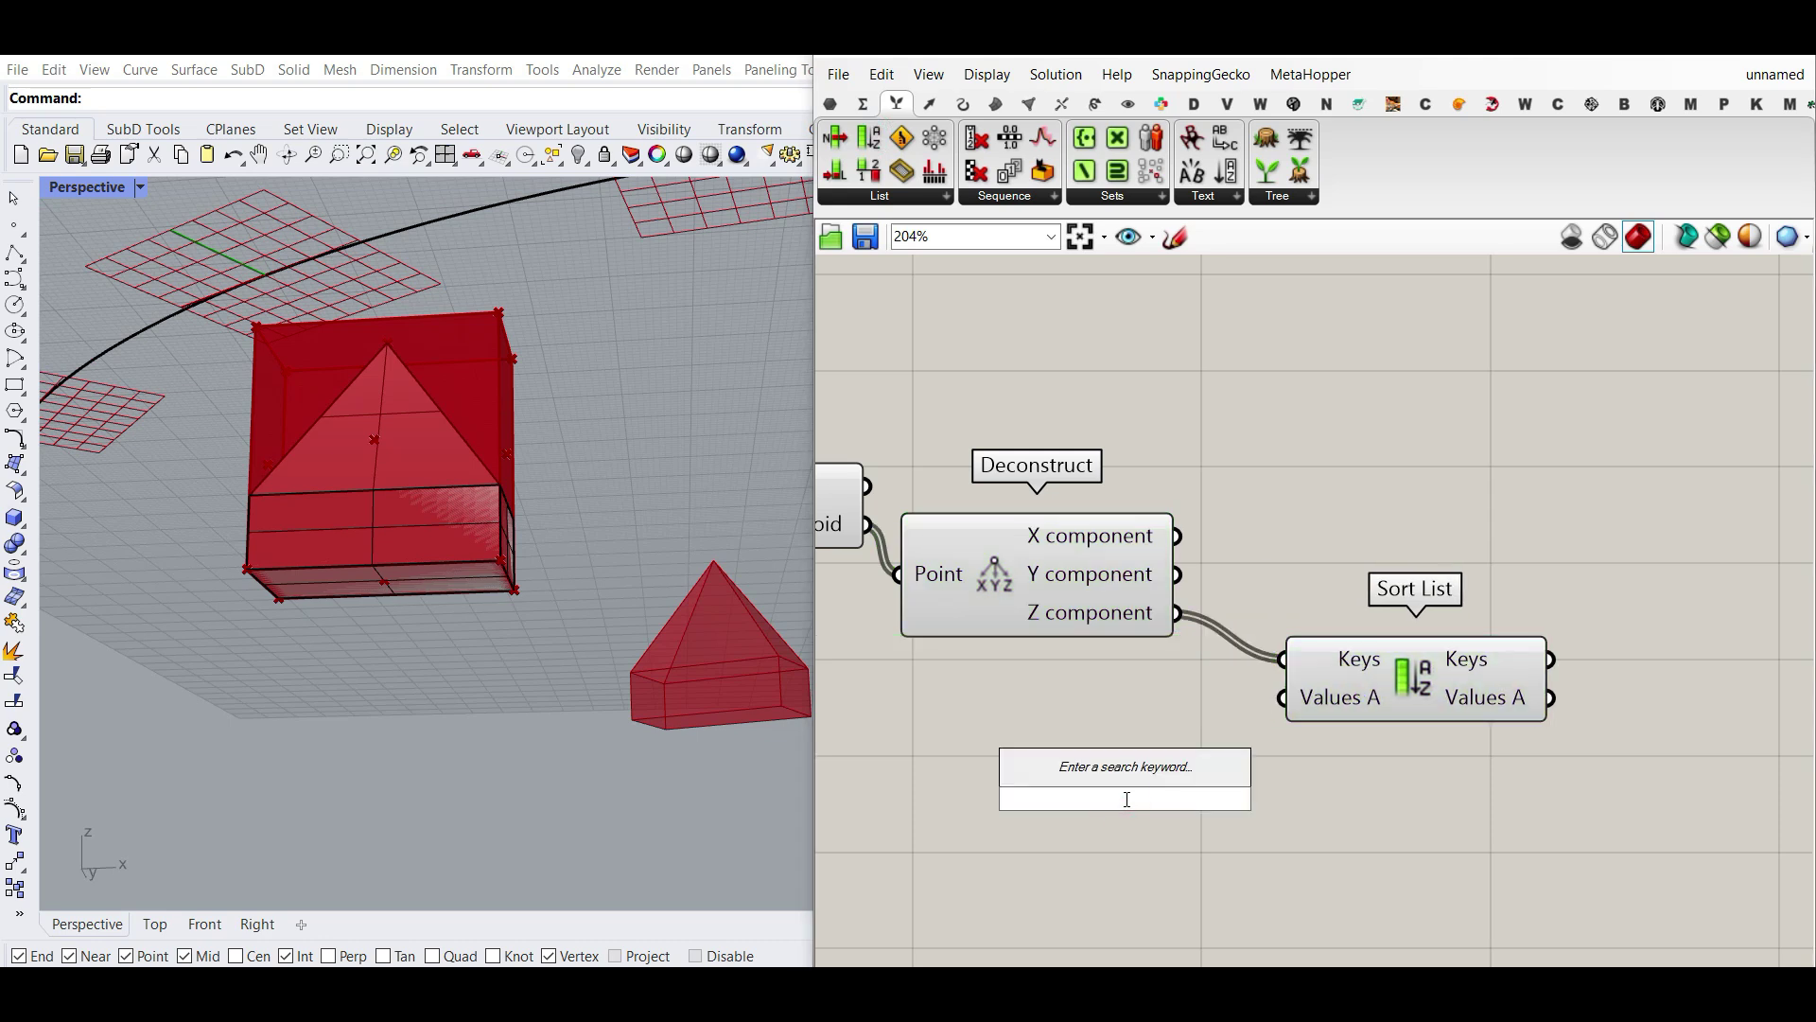
{"action": "type", "text": "sort"}
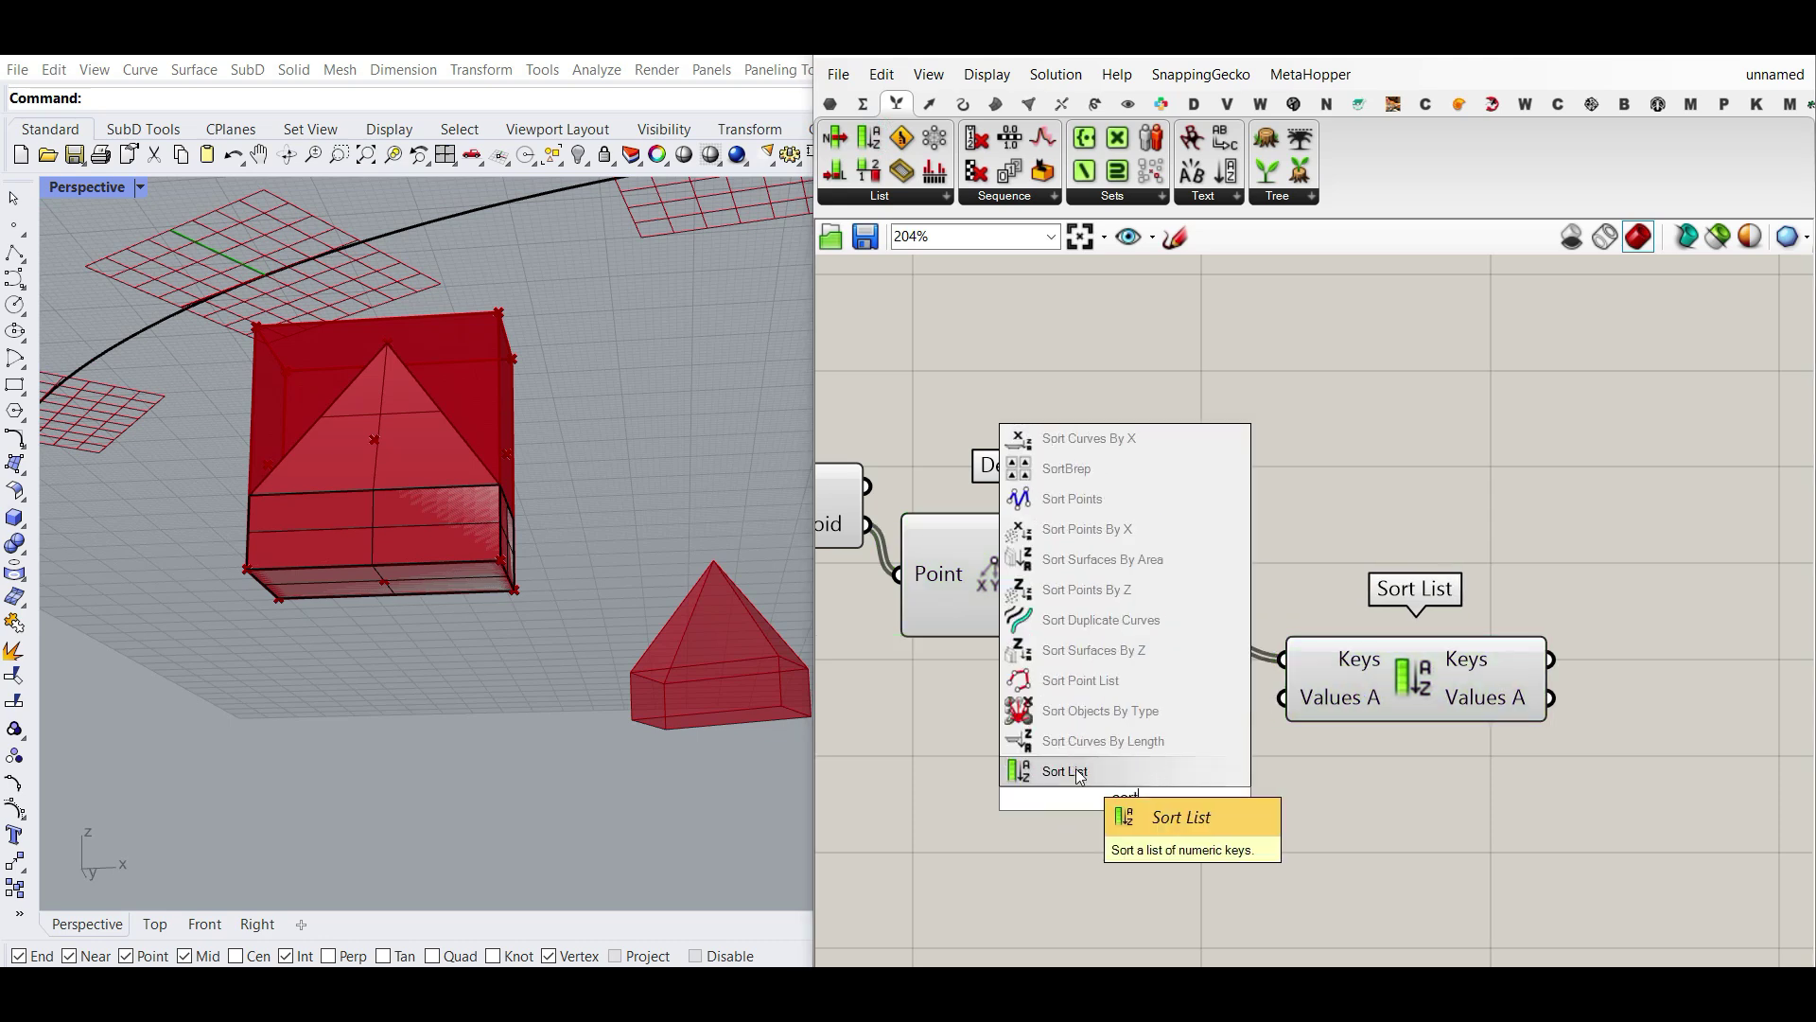
{"action": "left_click", "coordinate": [1549, 766]}
{"action": "left_click_drag", "start_coordinate": [1442, 685], "coordinate": [1443, 640]}
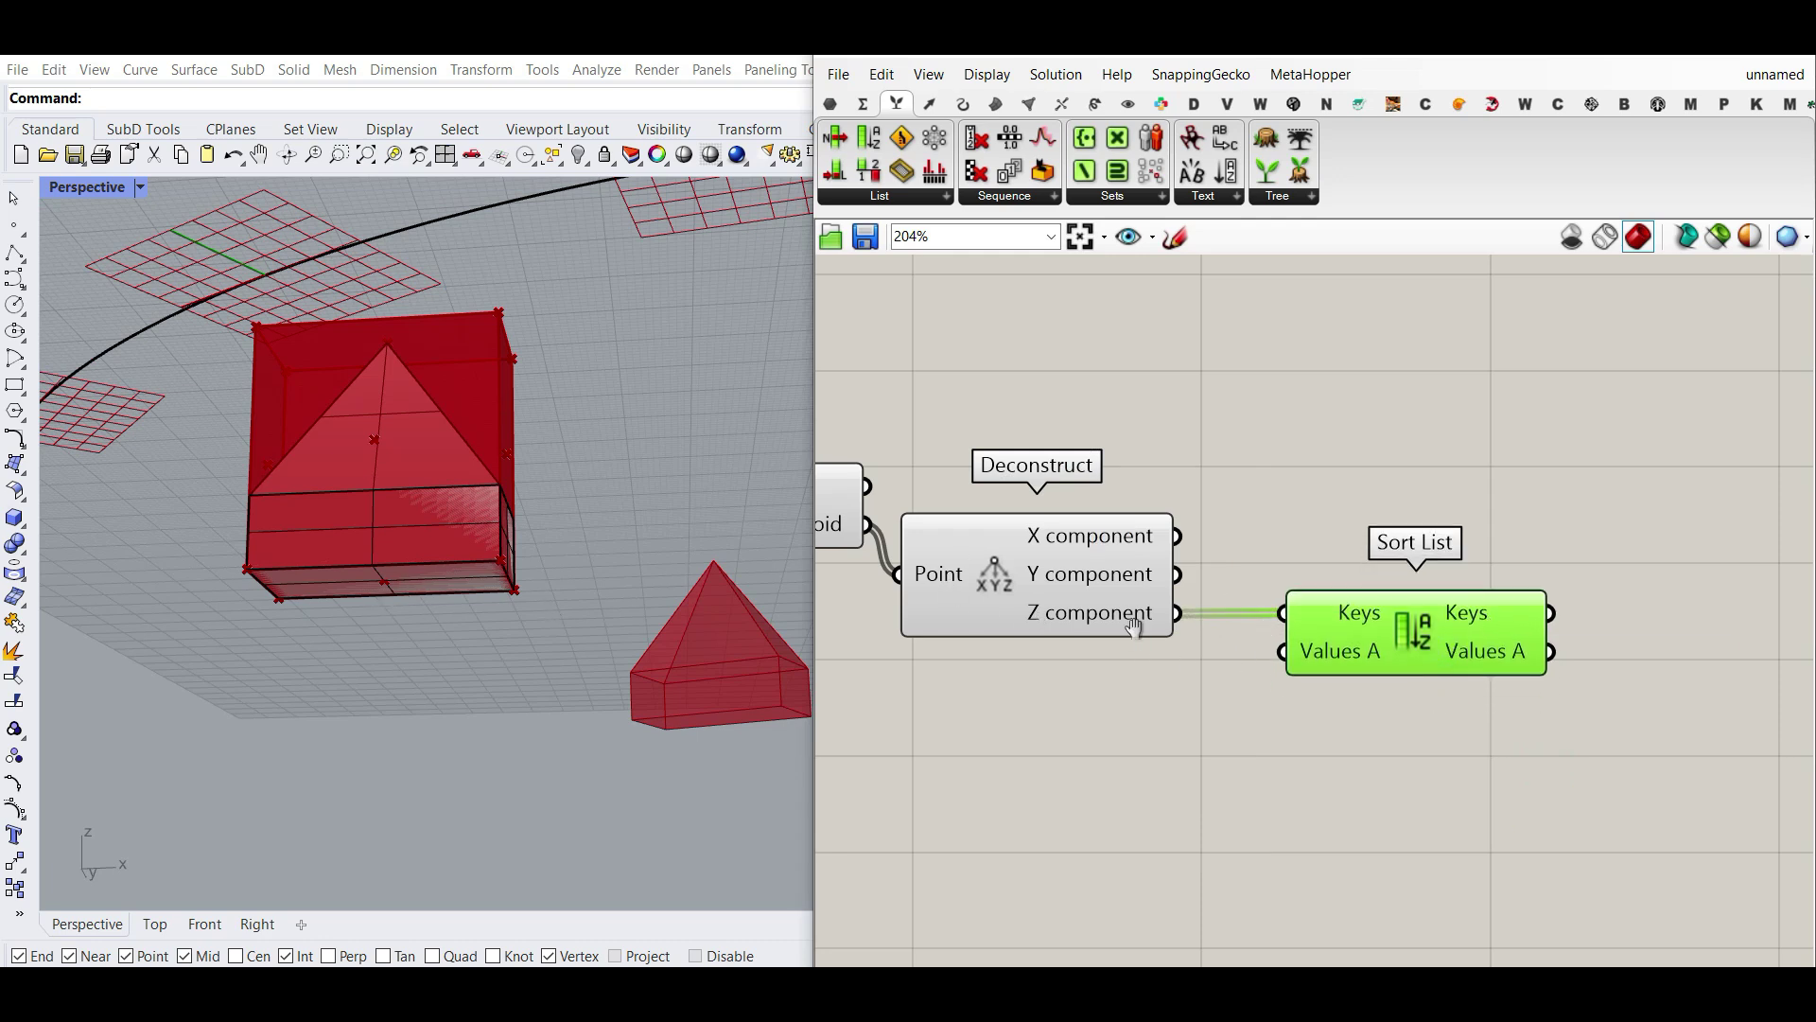
{"action": "scroll", "coordinate": [1266, 655], "scroll_direction": "down", "scroll_amount": 2}
{"action": "left_click", "coordinate": [932, 106]}
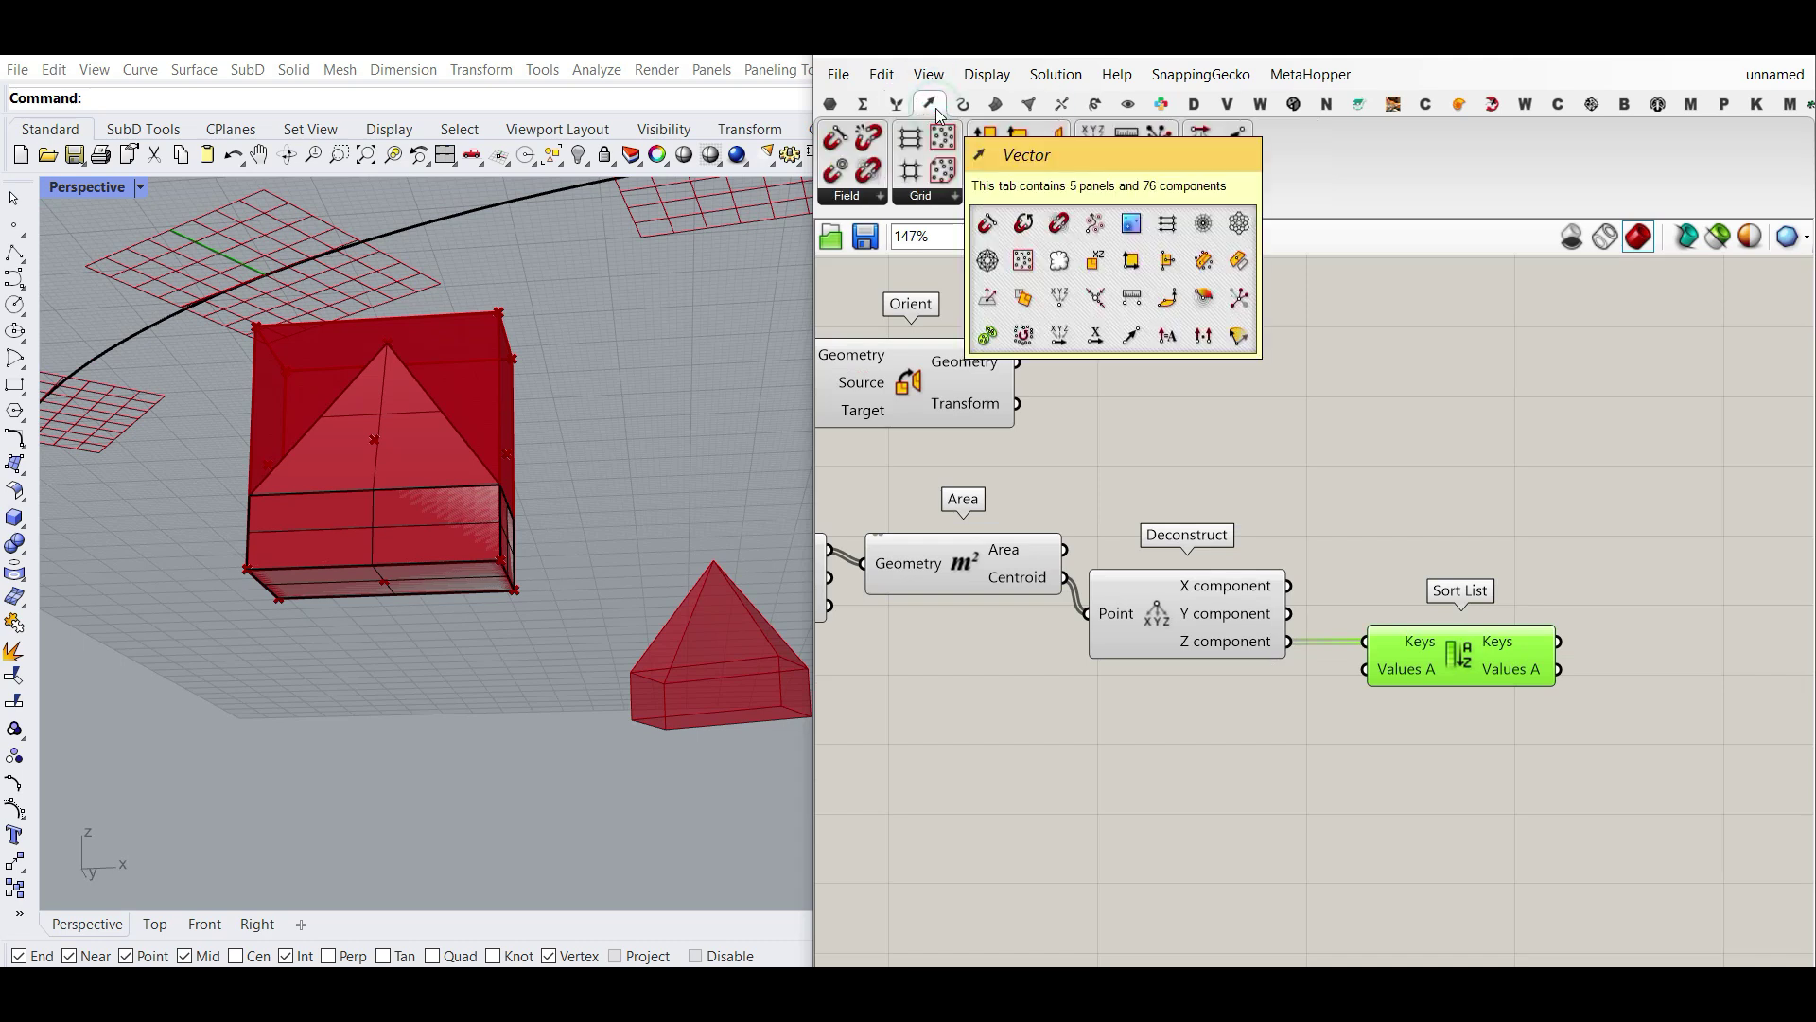
{"action": "left_click", "coordinate": [1120, 196]}
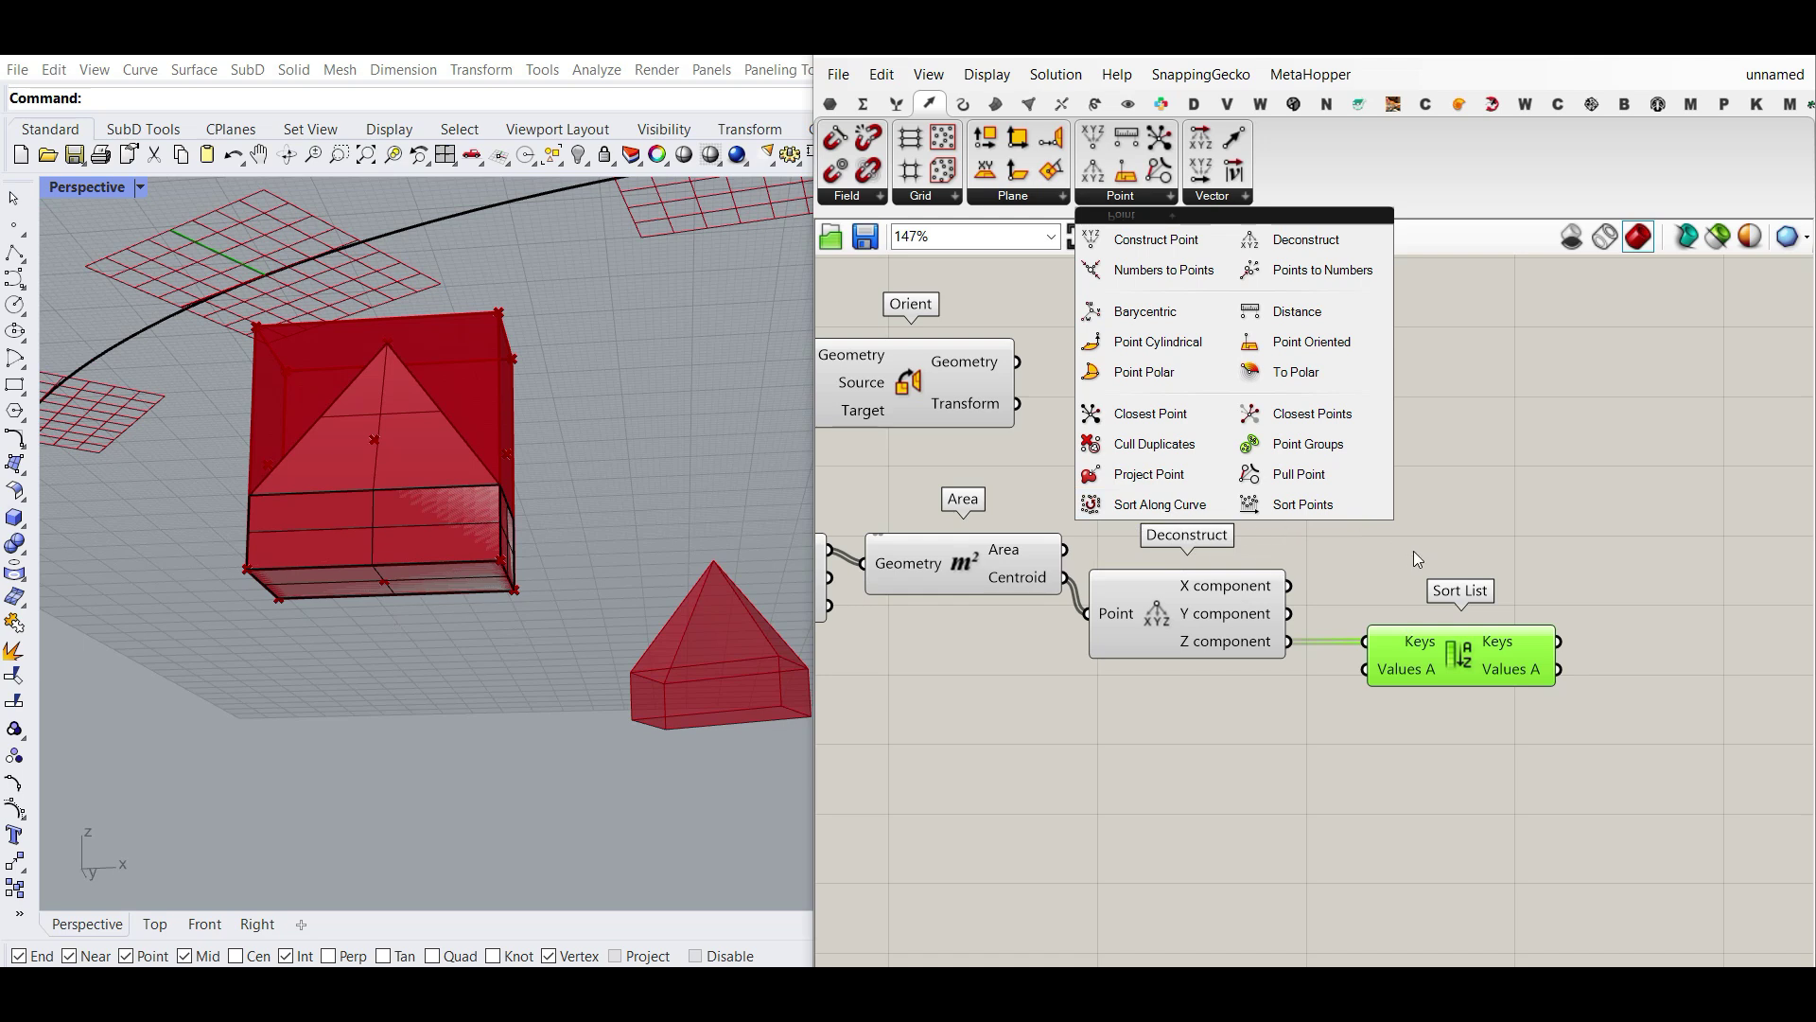
{"action": "scroll", "coordinate": [1389, 607], "scroll_direction": "up", "scroll_amount": 2}
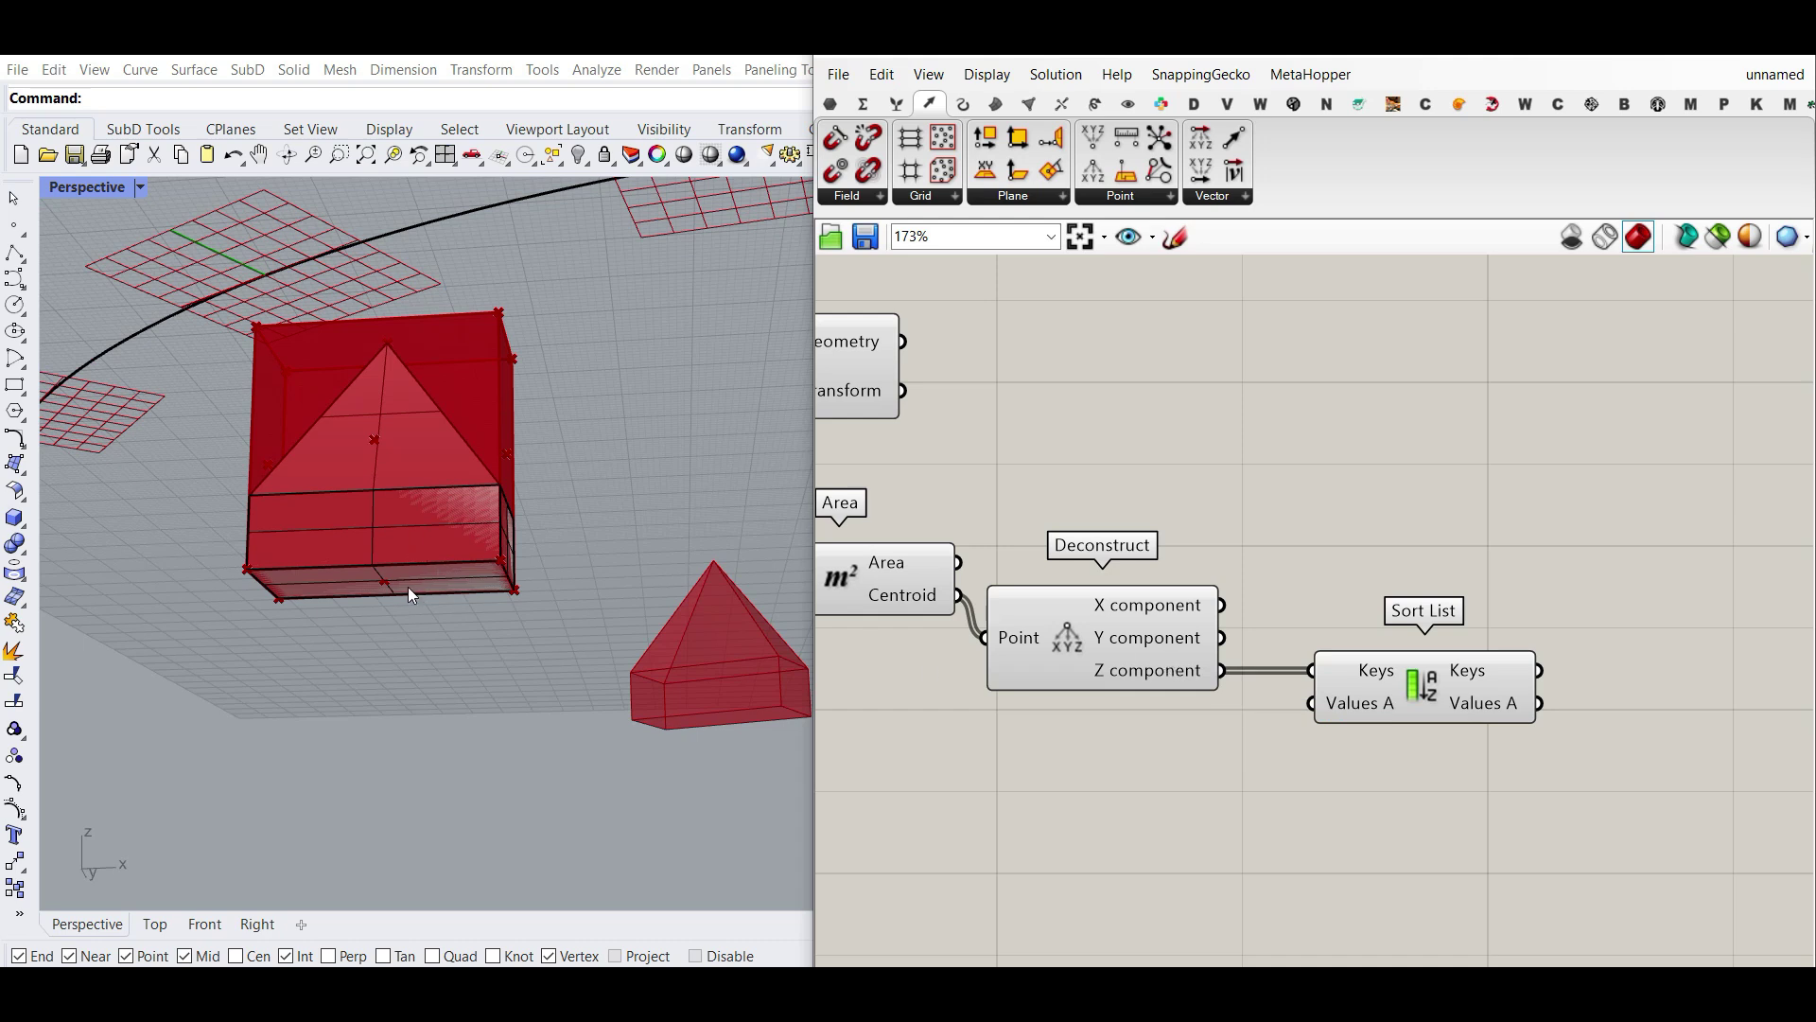
Try an additional values input on the Sort List component.
{"action": "right_click_drag", "start_coordinate": [1031, 594], "coordinate": [1235, 581]}
{"action": "scroll", "coordinate": [1235, 582], "scroll_direction": "down", "scroll_amount": 3}
{"action": "scroll", "coordinate": [1497, 654], "scroll_direction": "up", "scroll_amount": 3}
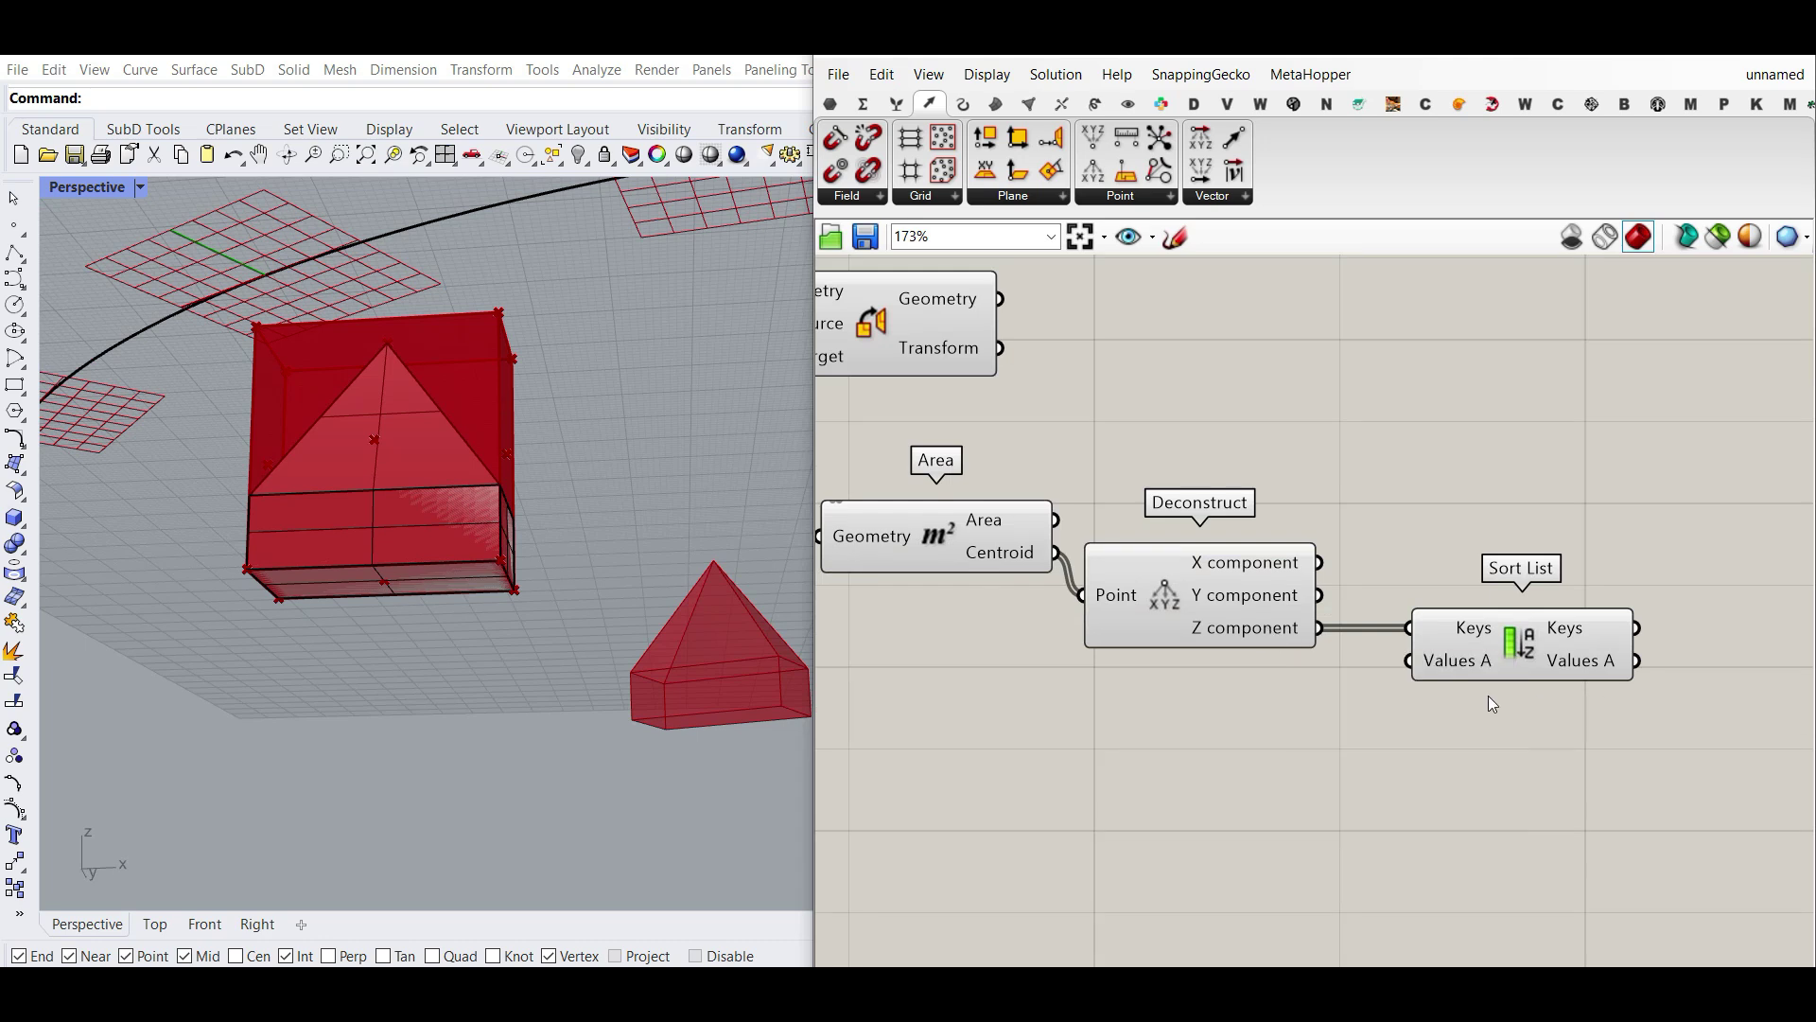
{"action": "scroll", "coordinate": [1489, 695], "scroll_direction": "up", "scroll_amount": 3}
{"action": "scroll", "coordinate": [1504, 694], "scroll_direction": "up", "scroll_amount": 2}
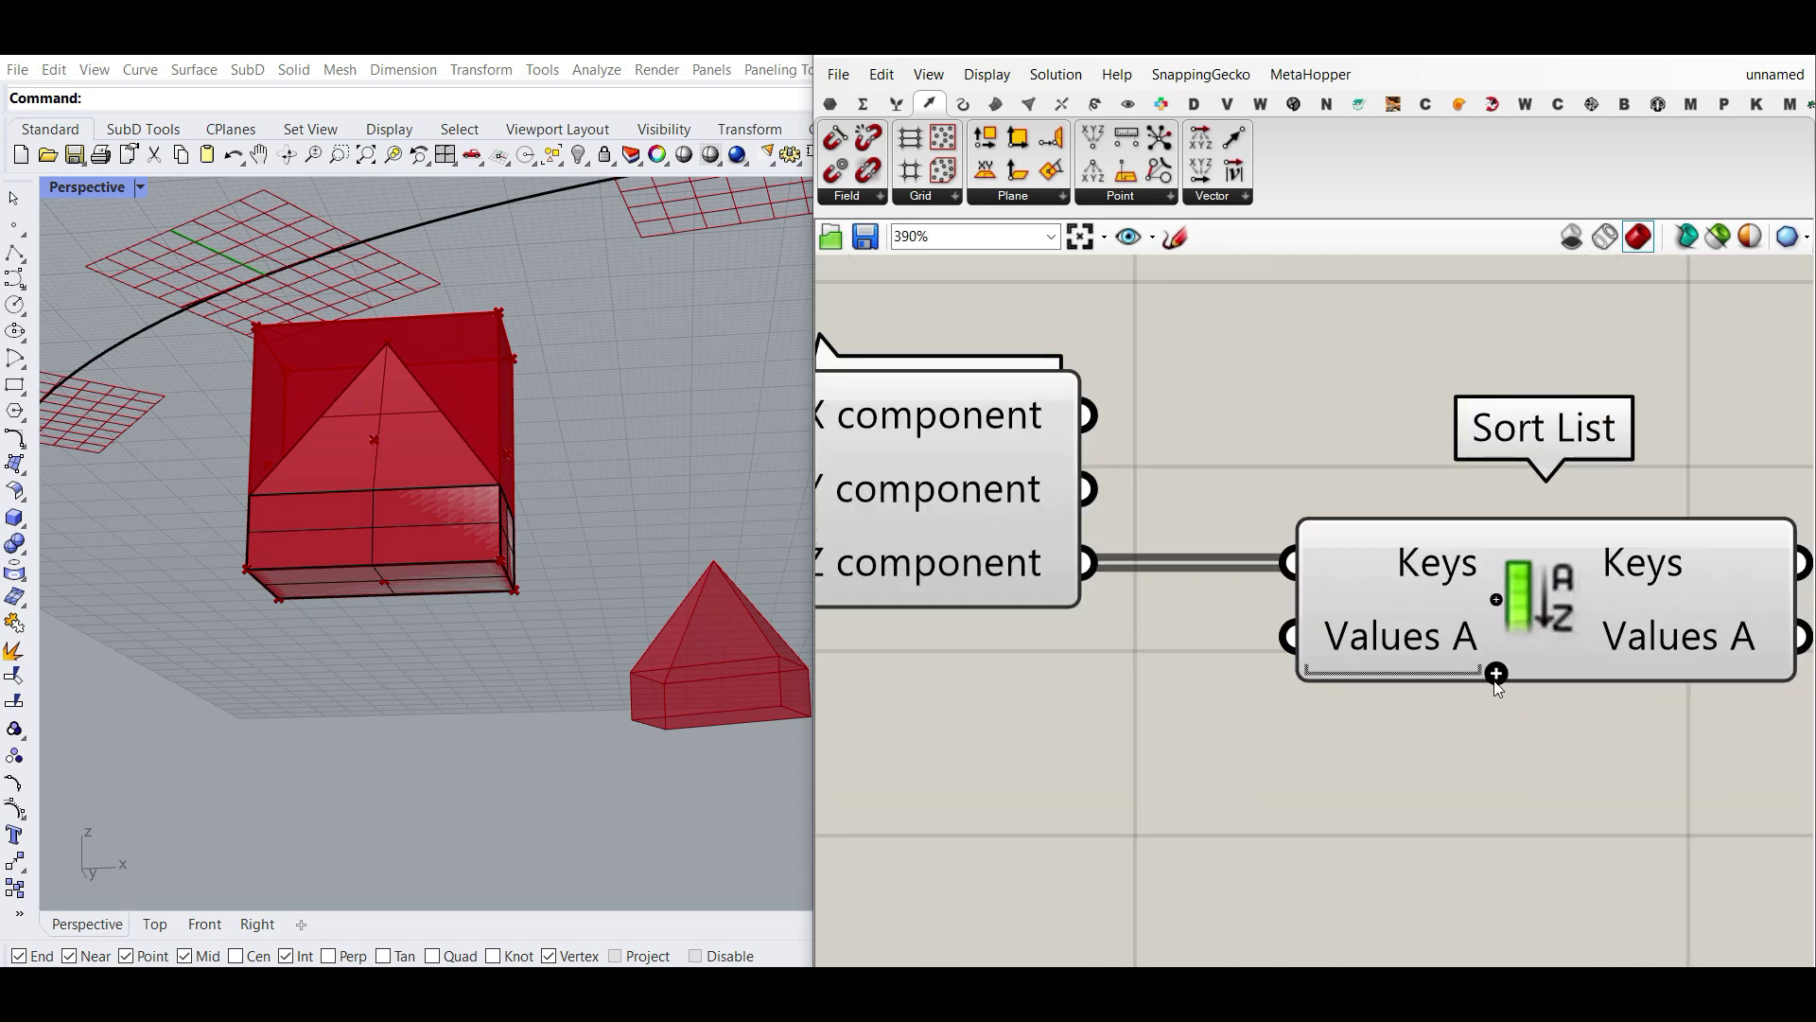
{"action": "left_click", "coordinate": [1496, 671]}
{"action": "left_click", "coordinate": [1496, 707]}
{"action": "left_click", "coordinate": [1497, 710]}
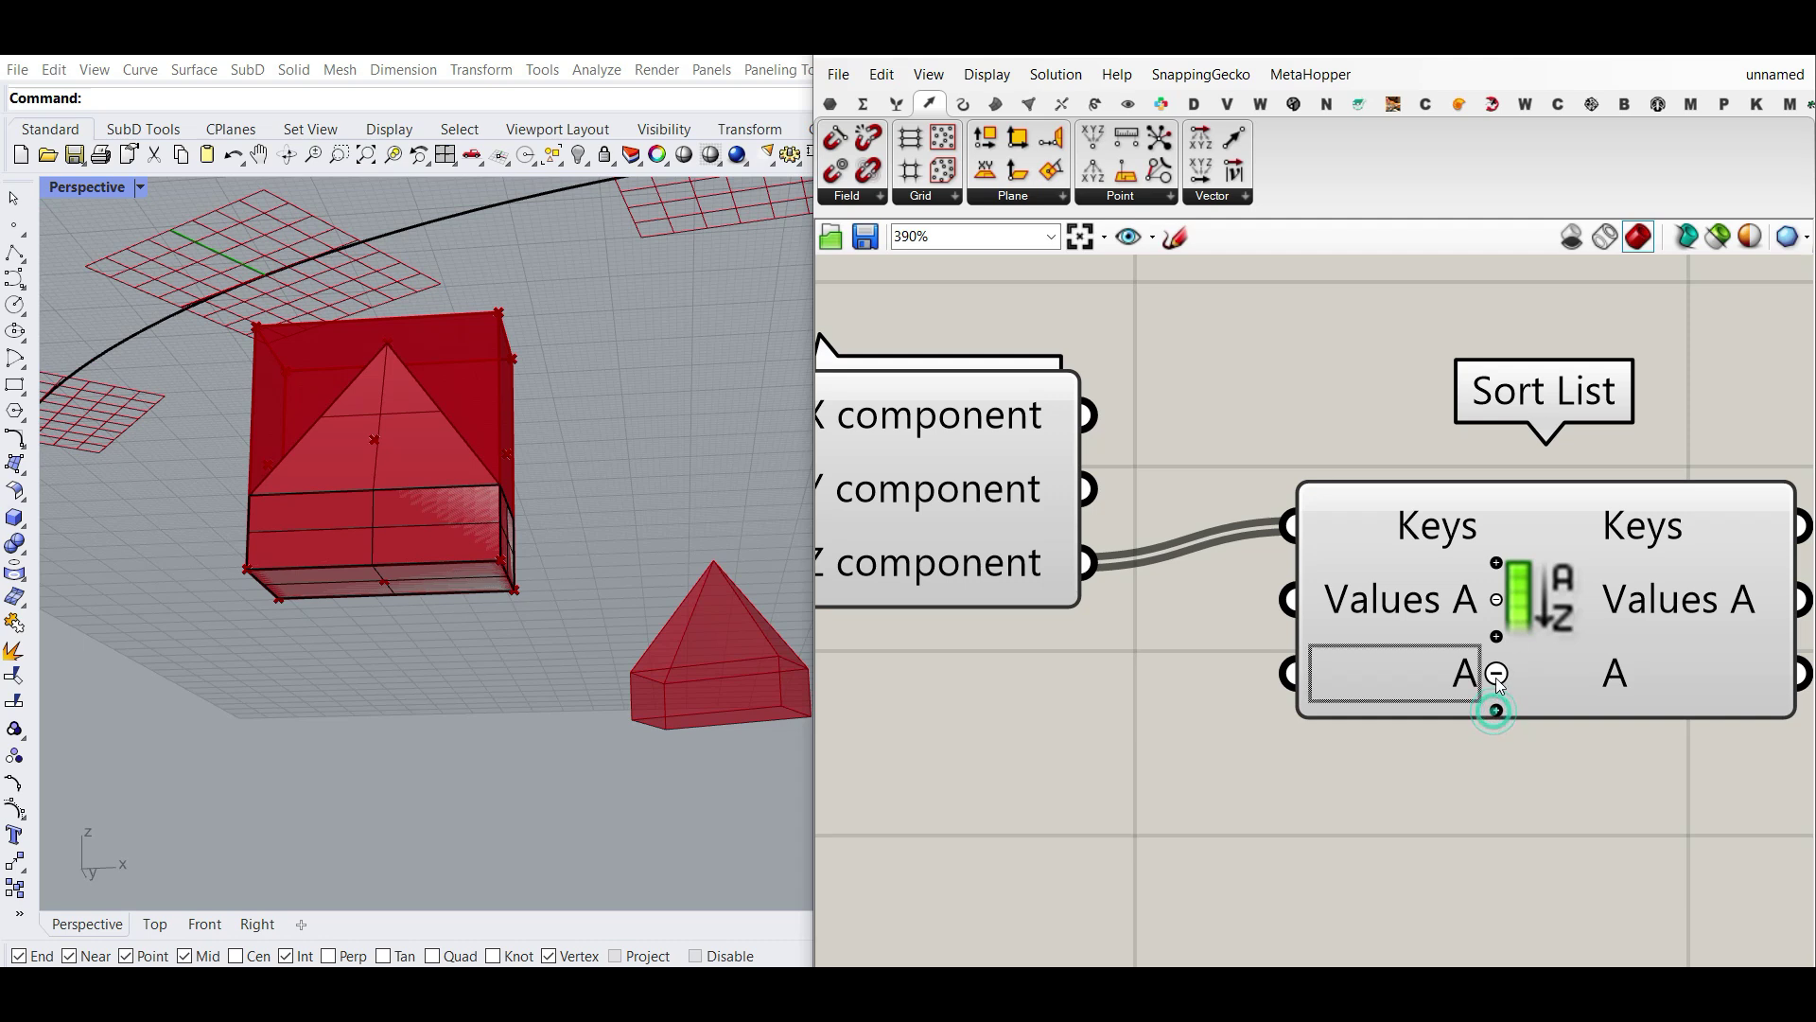
{"action": "left_click", "coordinate": [1496, 676]}
Rename the Values A input of the Sort List component to Faces.
{"action": "right_click", "coordinate": [1409, 645]}
{"action": "left_click", "coordinate": [1475, 618]}
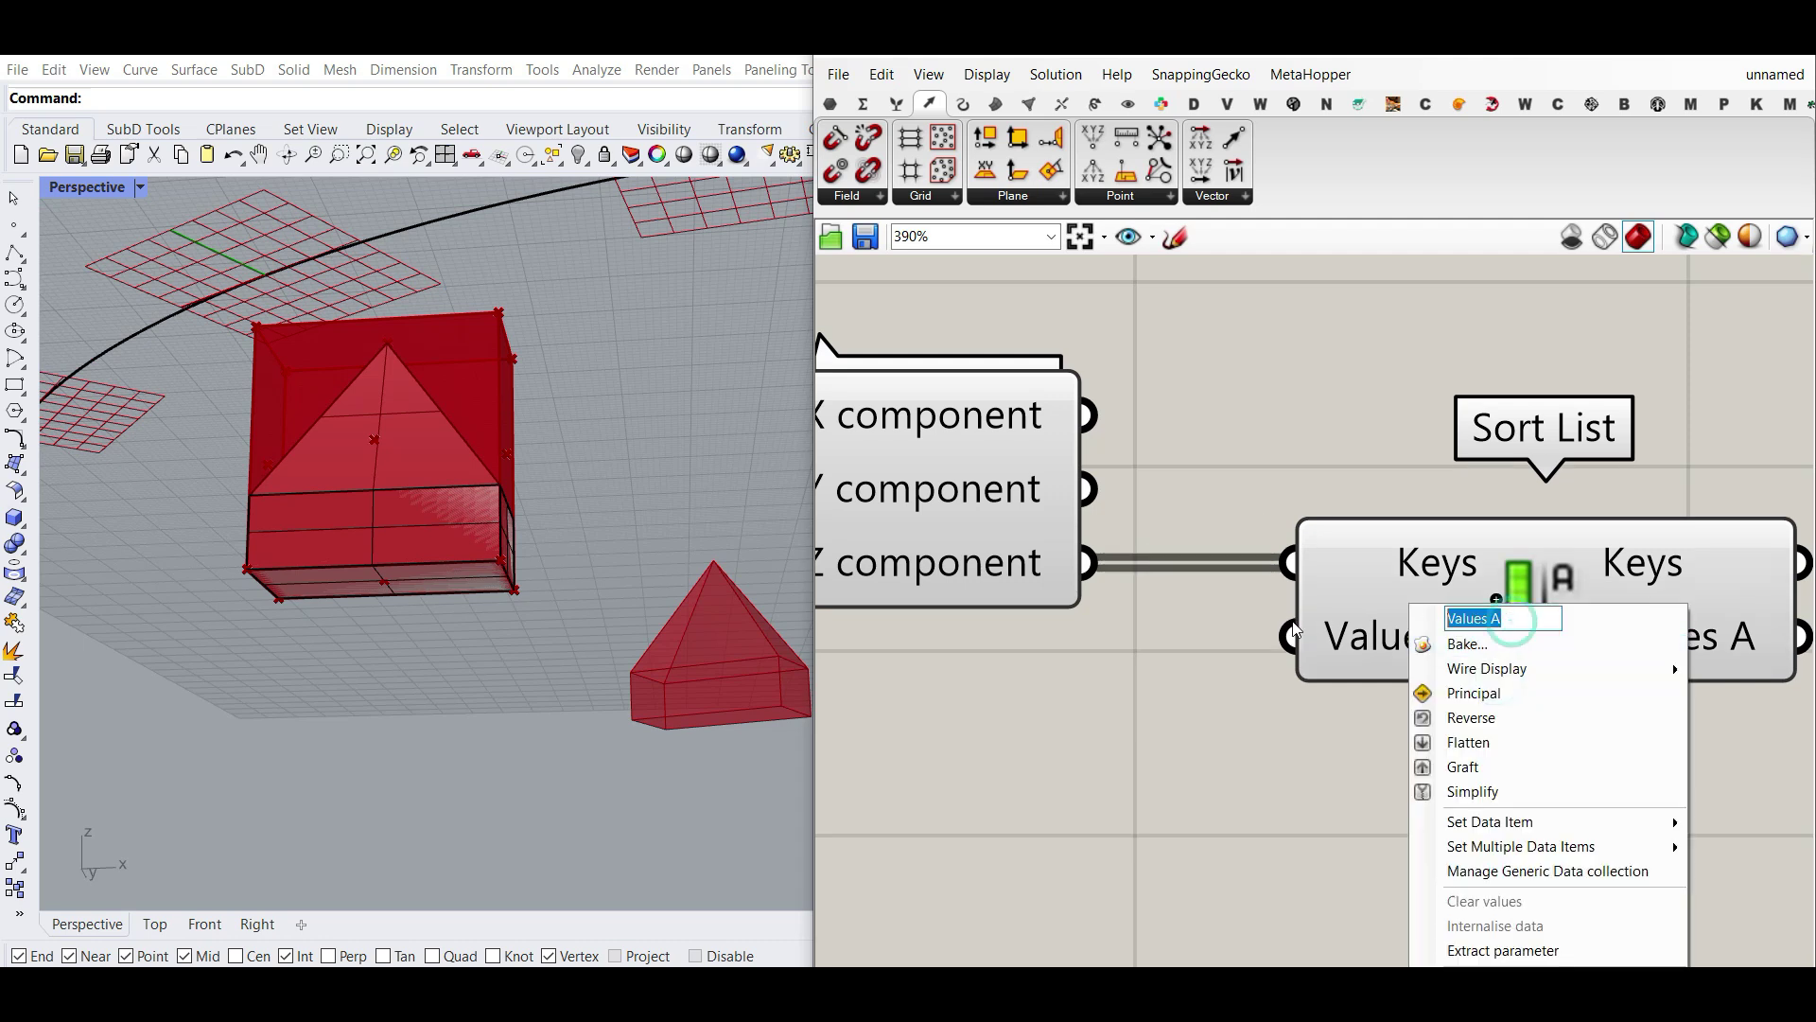
{"action": "type", "text": "Faces"}
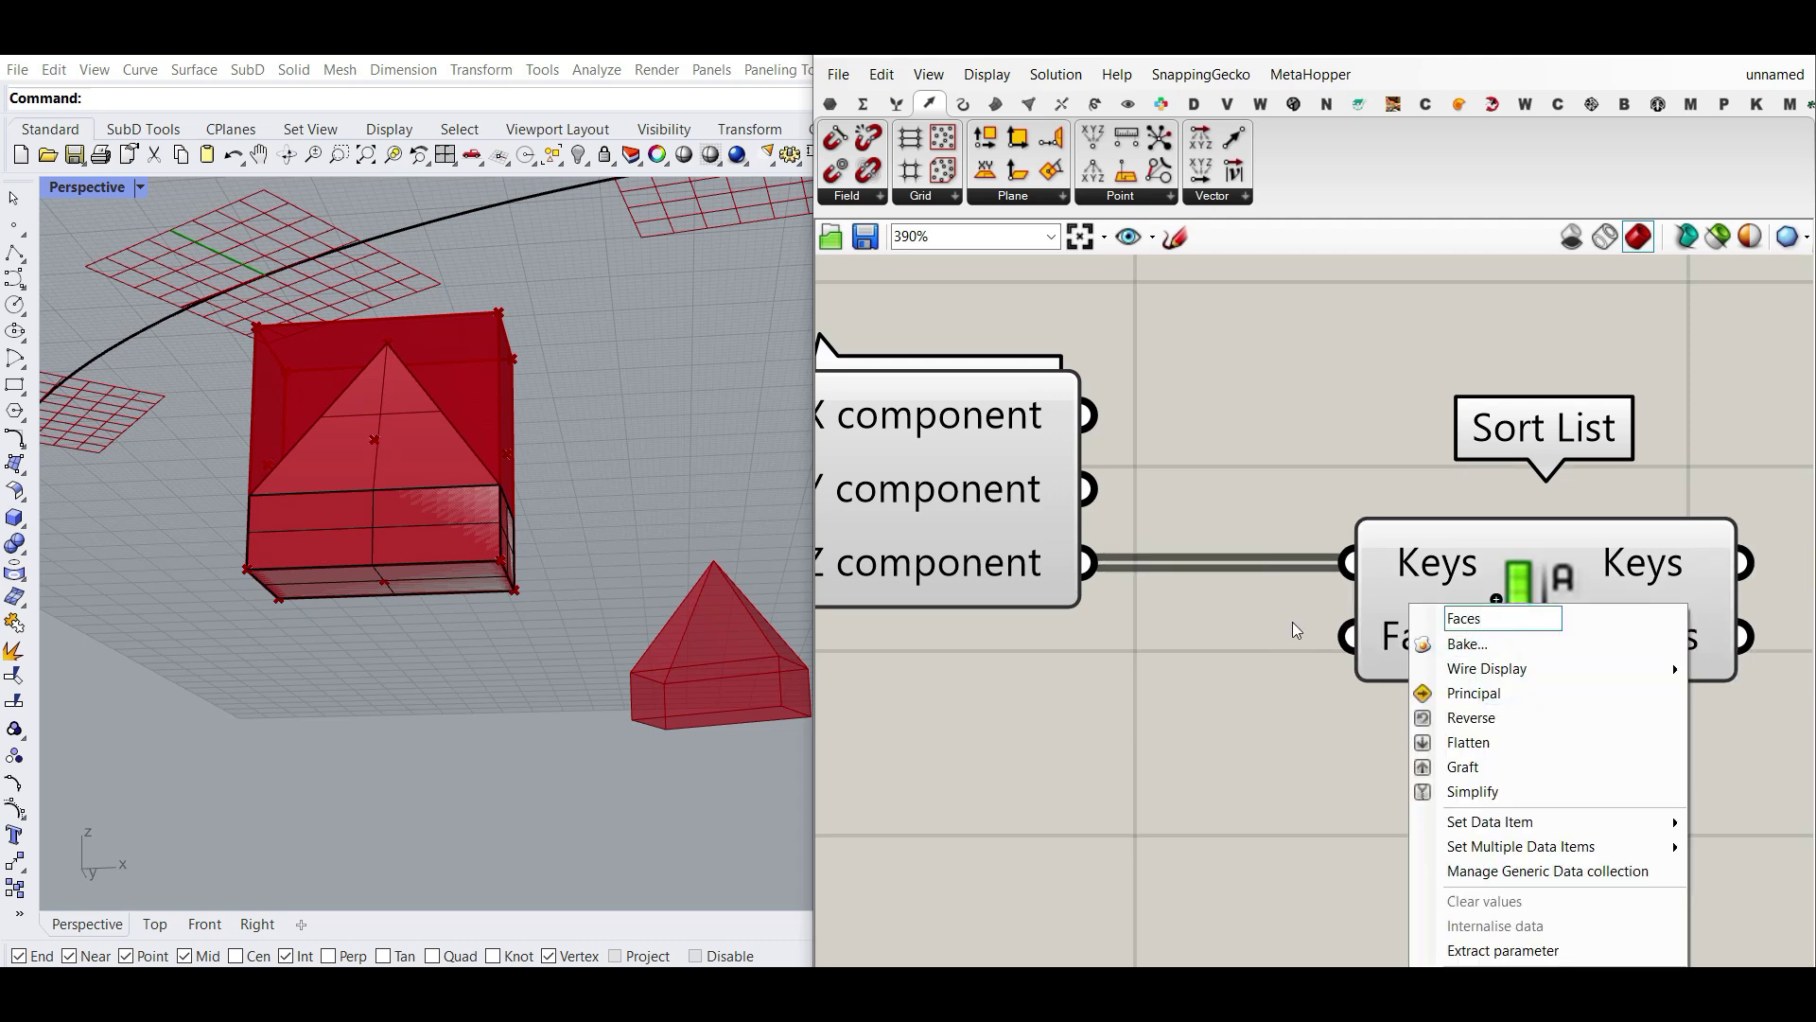
{"action": "key", "text": "Return"}
Rearrange Area, Deconstruct and Sort List, and feed the Faces output of Deconstruct Brep into the Sort List's Faces input.
{"action": "scroll", "coordinate": [1364, 628], "scroll_direction": "down", "scroll_amount": 4}
{"action": "right_click_drag", "start_coordinate": [1180, 610], "coordinate": [1344, 610]}
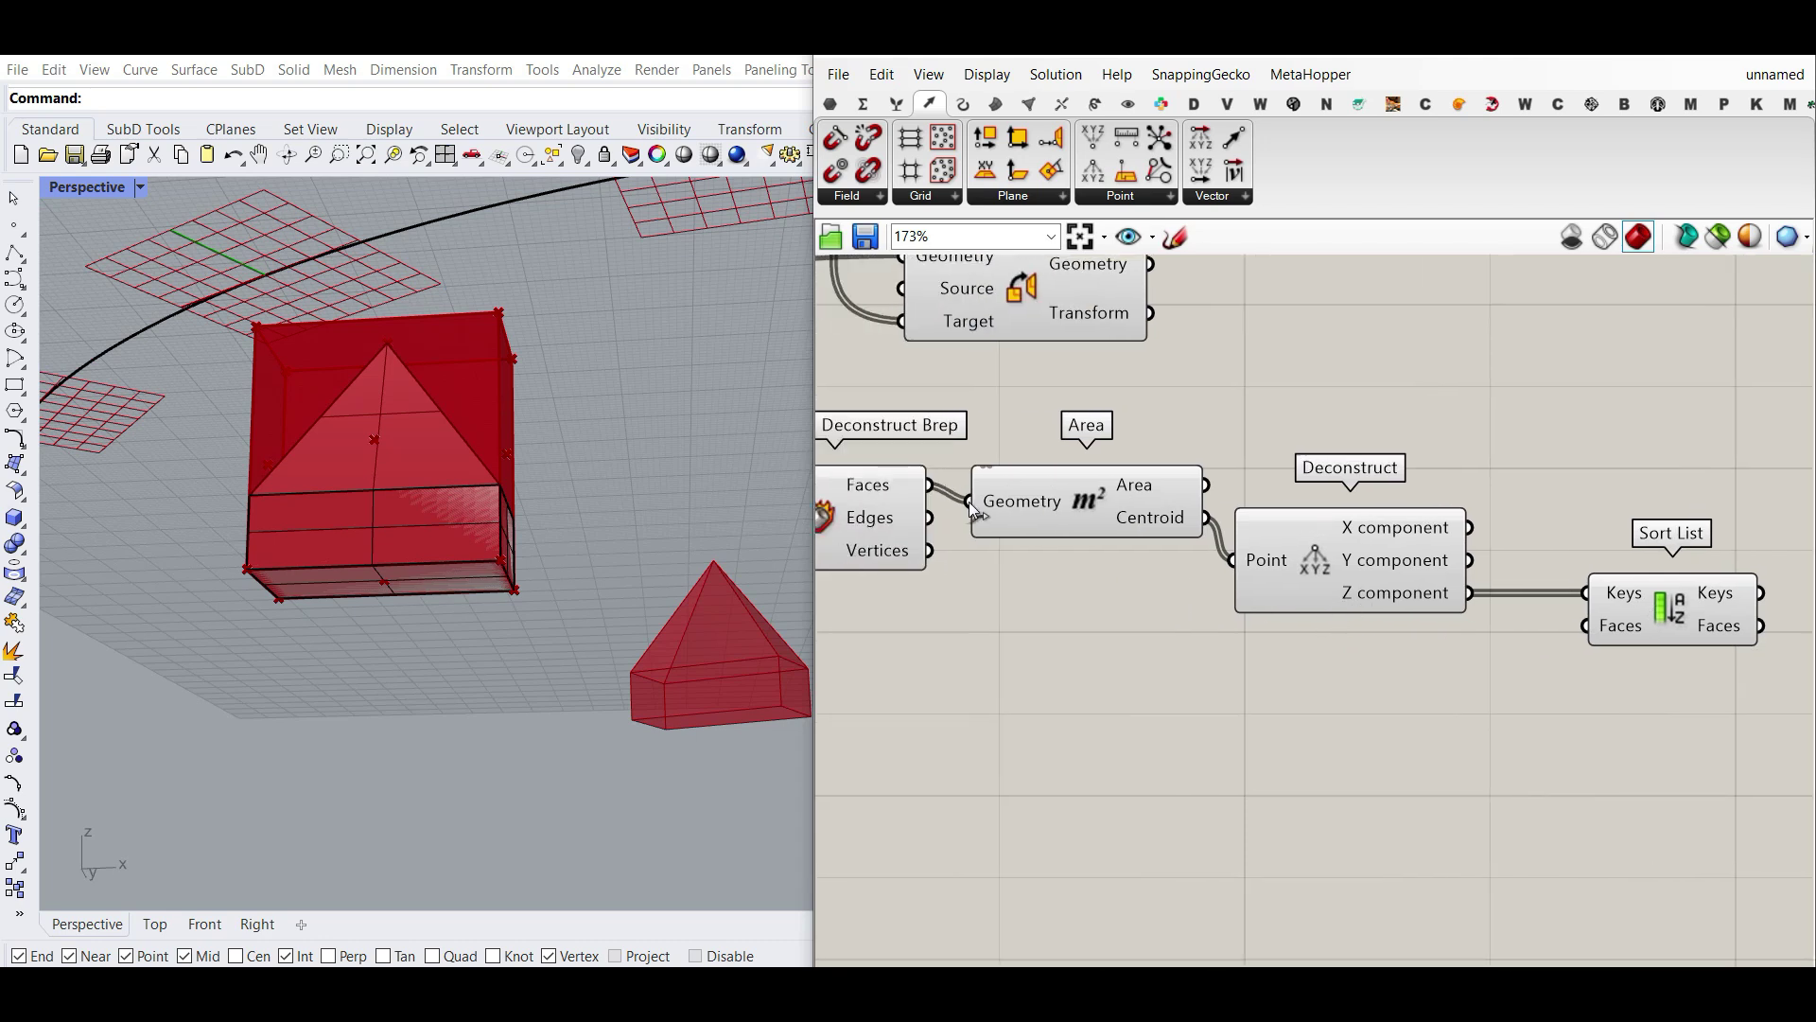
{"action": "left_click_drag", "start_coordinate": [1254, 575], "coordinate": [1132, 592]}
{"action": "left_click_drag", "start_coordinate": [1144, 514], "coordinate": [1128, 676]}
{"action": "left_click_drag", "start_coordinate": [1660, 609], "coordinate": [1631, 490]}
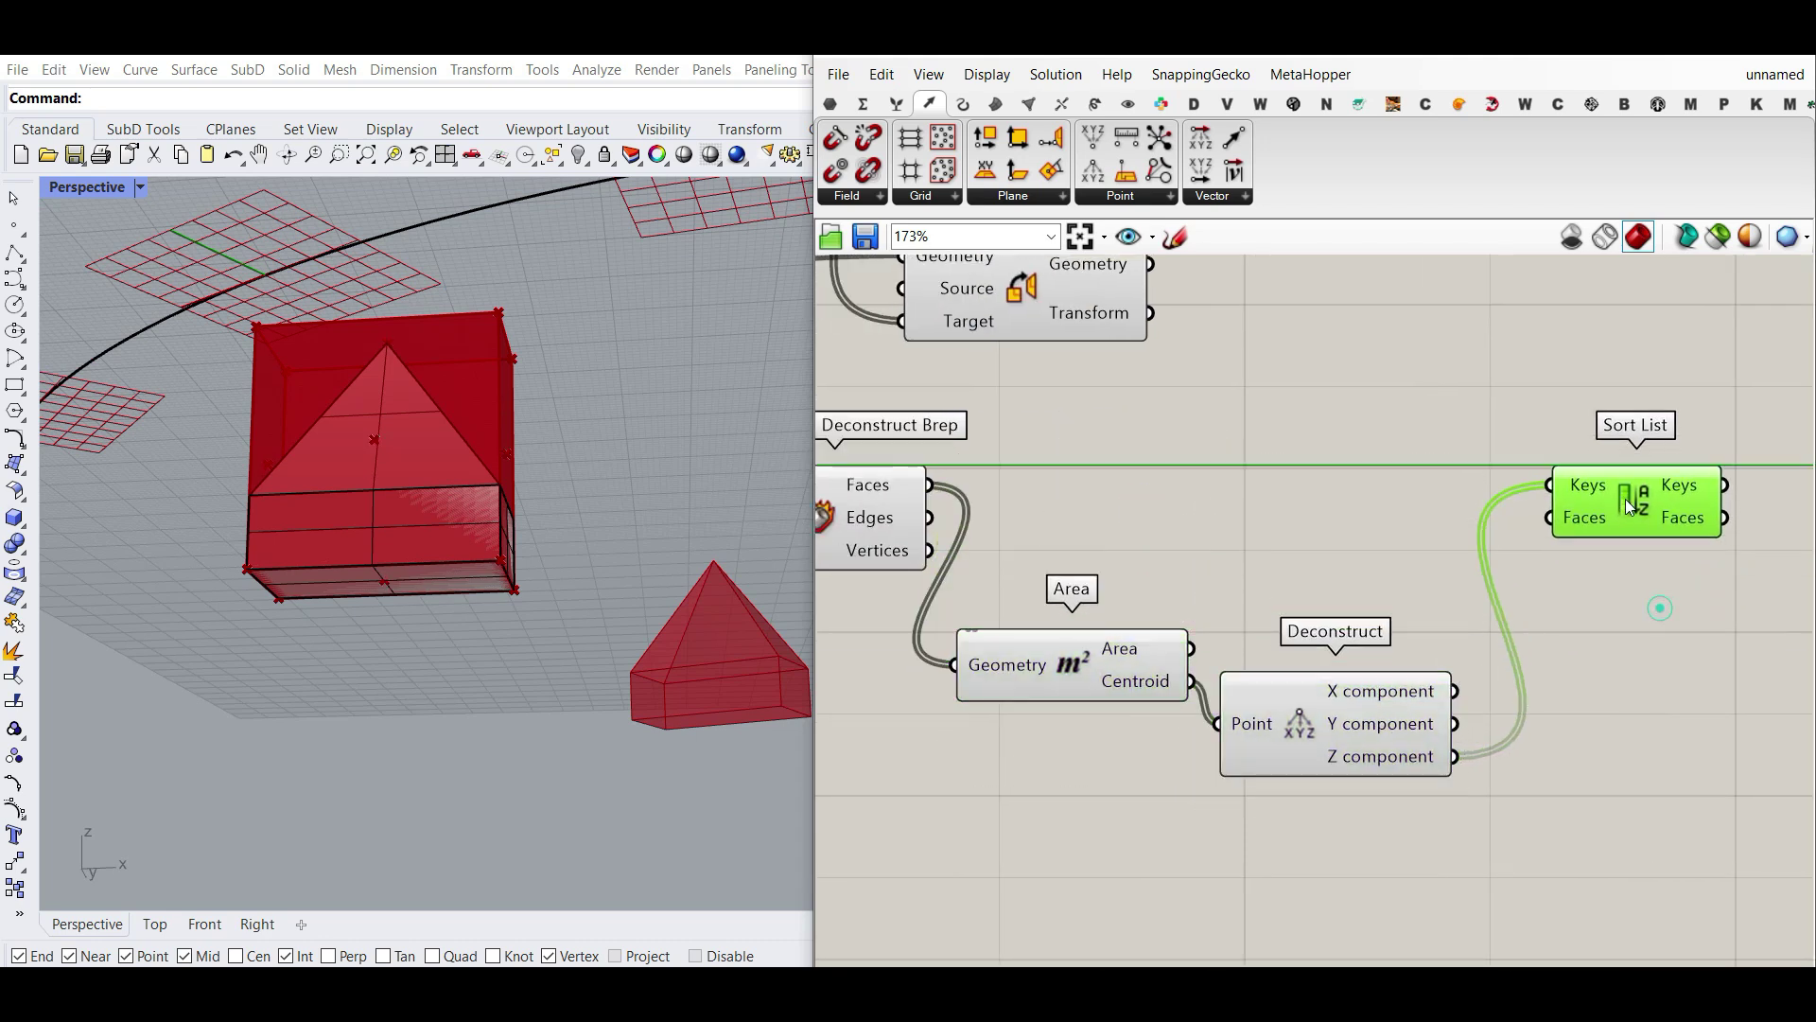
{"action": "left_click_drag", "start_coordinate": [932, 484], "coordinate": [1555, 507]}
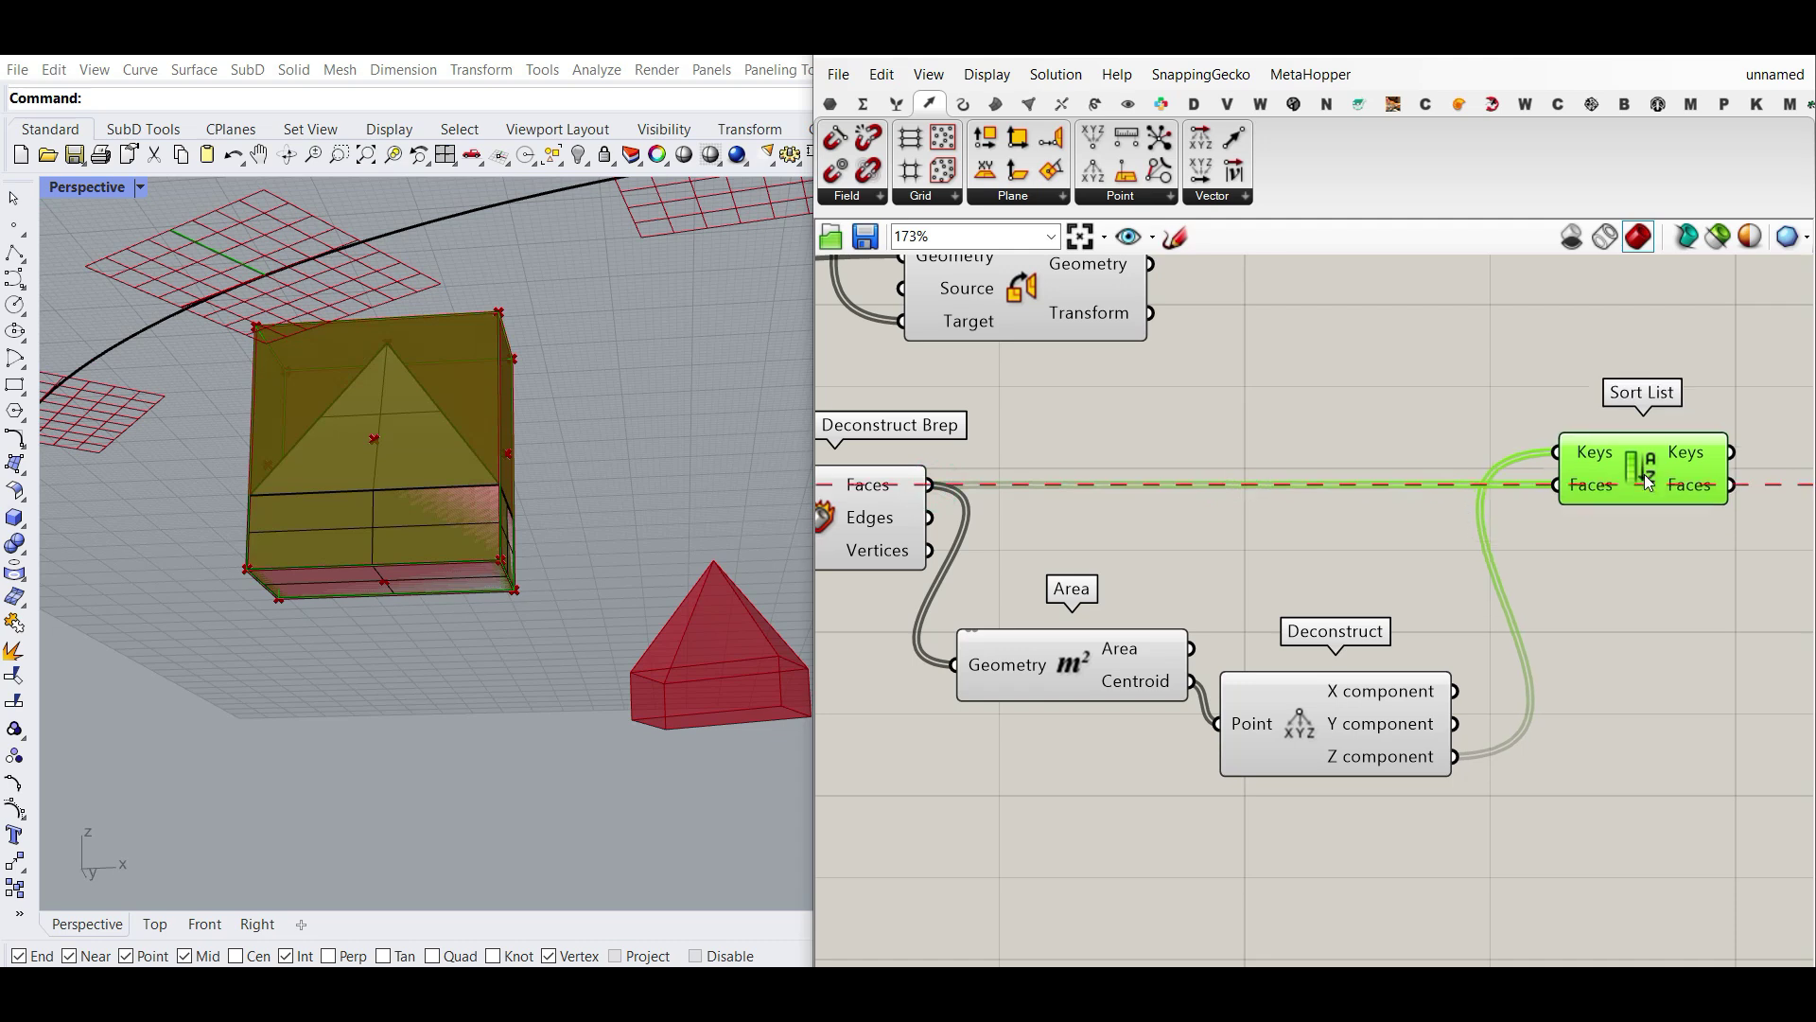
Add a List Item component and feed the sorted Faces output of Sort List into its List input.
{"action": "right_click_drag", "start_coordinate": [1644, 581], "coordinate": [1272, 622]}
{"action": "mouse_move", "coordinate": [1345, 535]}
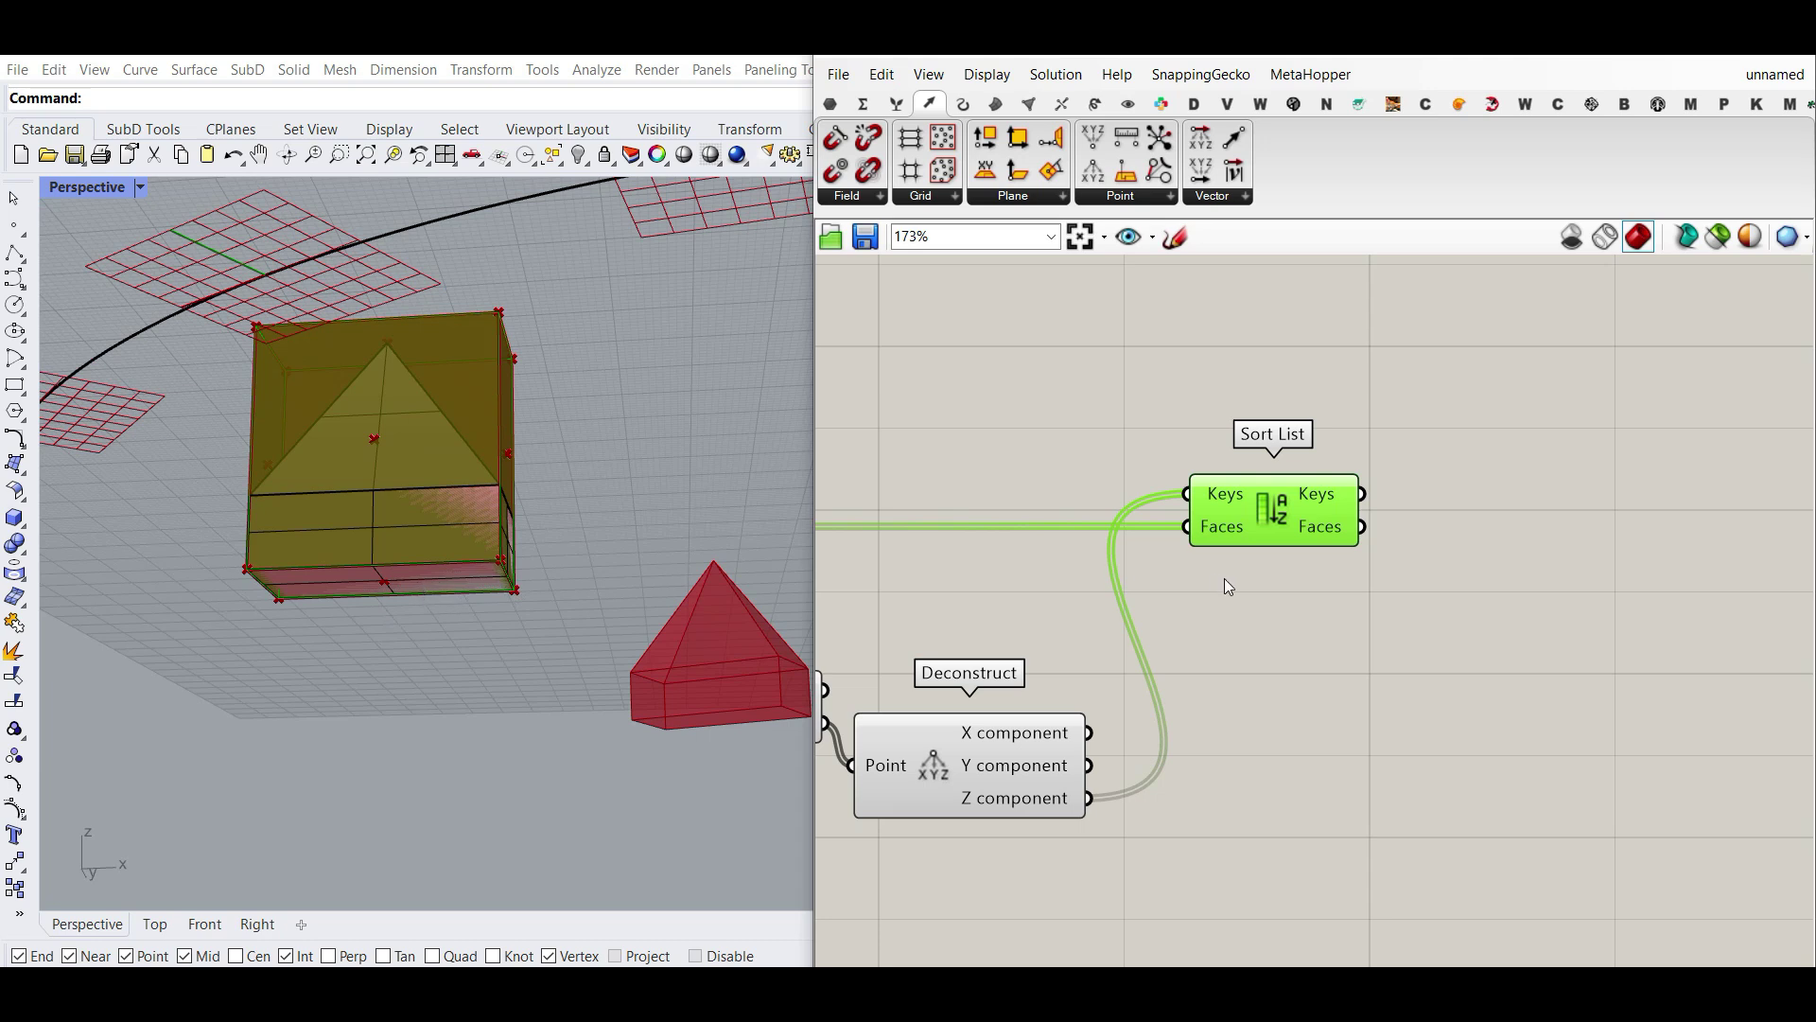
{"action": "left_click", "coordinate": [900, 106]}
{"action": "left_click_drag", "start_coordinate": [835, 138], "coordinate": [1362, 527]}
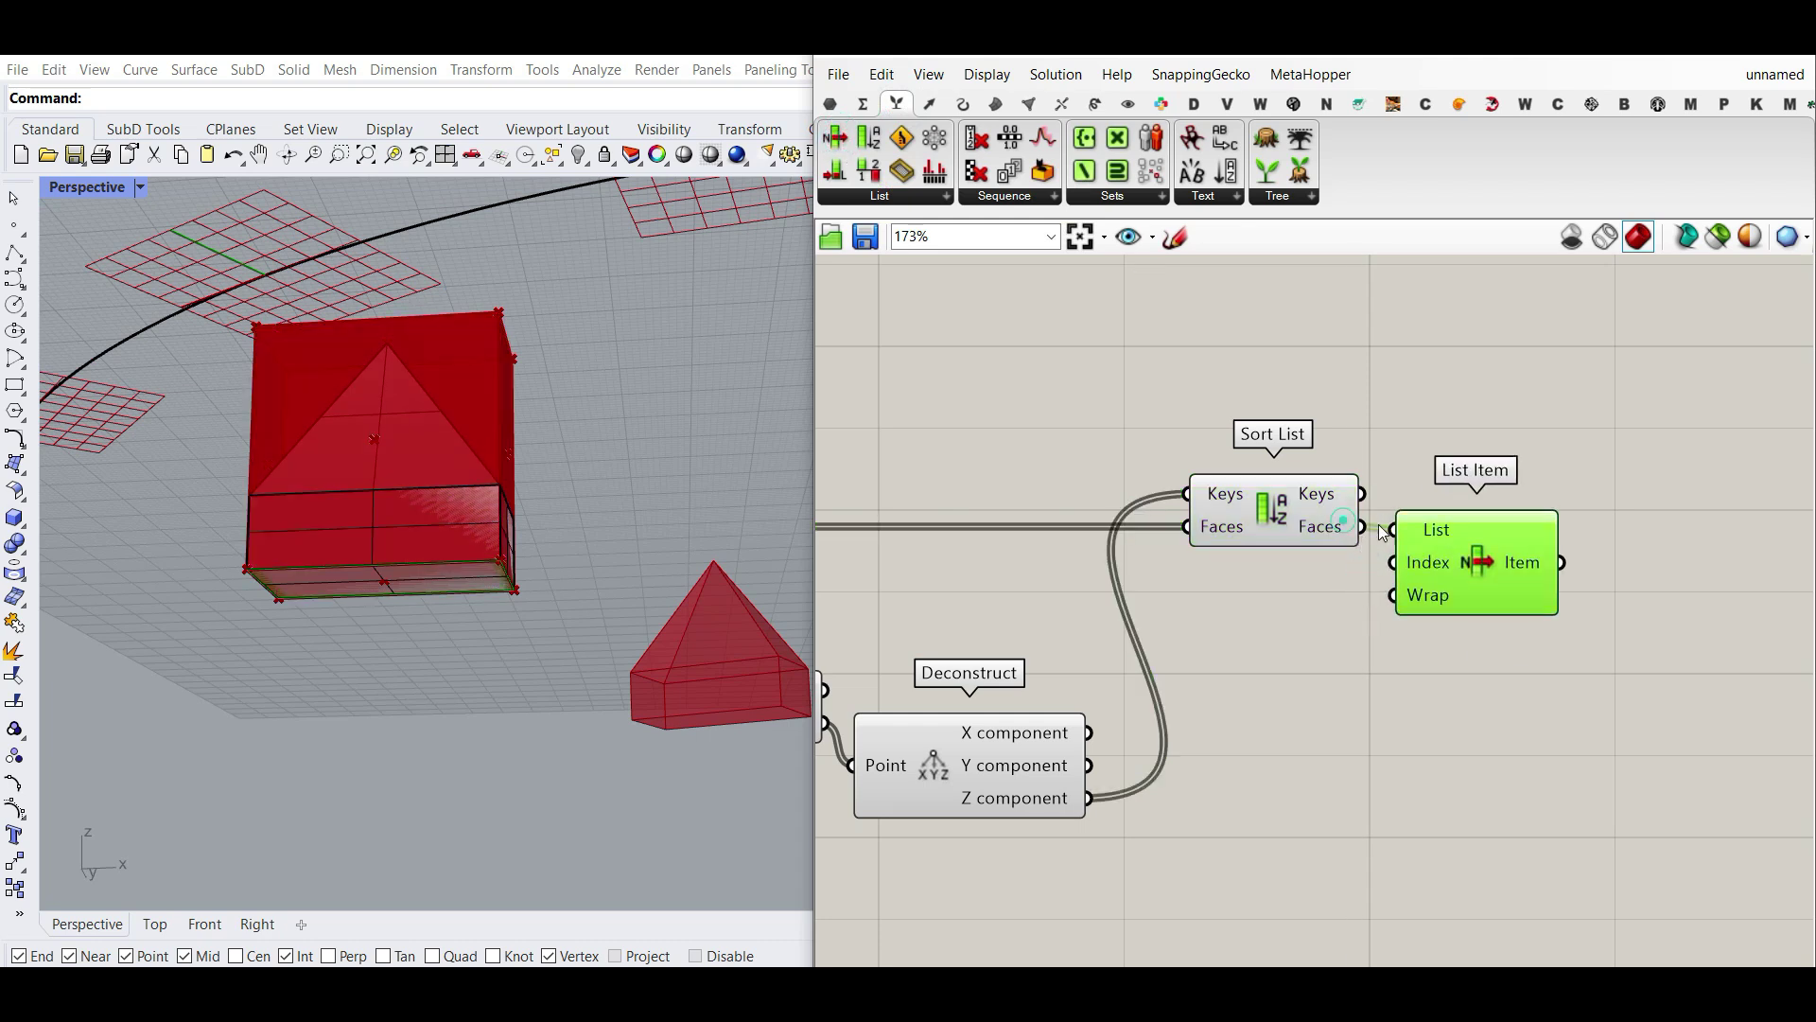
Disable the preview of the components from Bounding Box through Sort List, and check the List Item's face from below the house.
{"action": "scroll", "coordinate": [1472, 596], "scroll_direction": "down", "scroll_amount": 5}
{"action": "scroll", "coordinate": [1470, 643], "scroll_direction": "down", "scroll_amount": 2}
{"action": "left_click_drag", "start_coordinate": [1447, 709], "coordinate": [984, 594]}
{"action": "left_click", "coordinate": [1449, 490]}
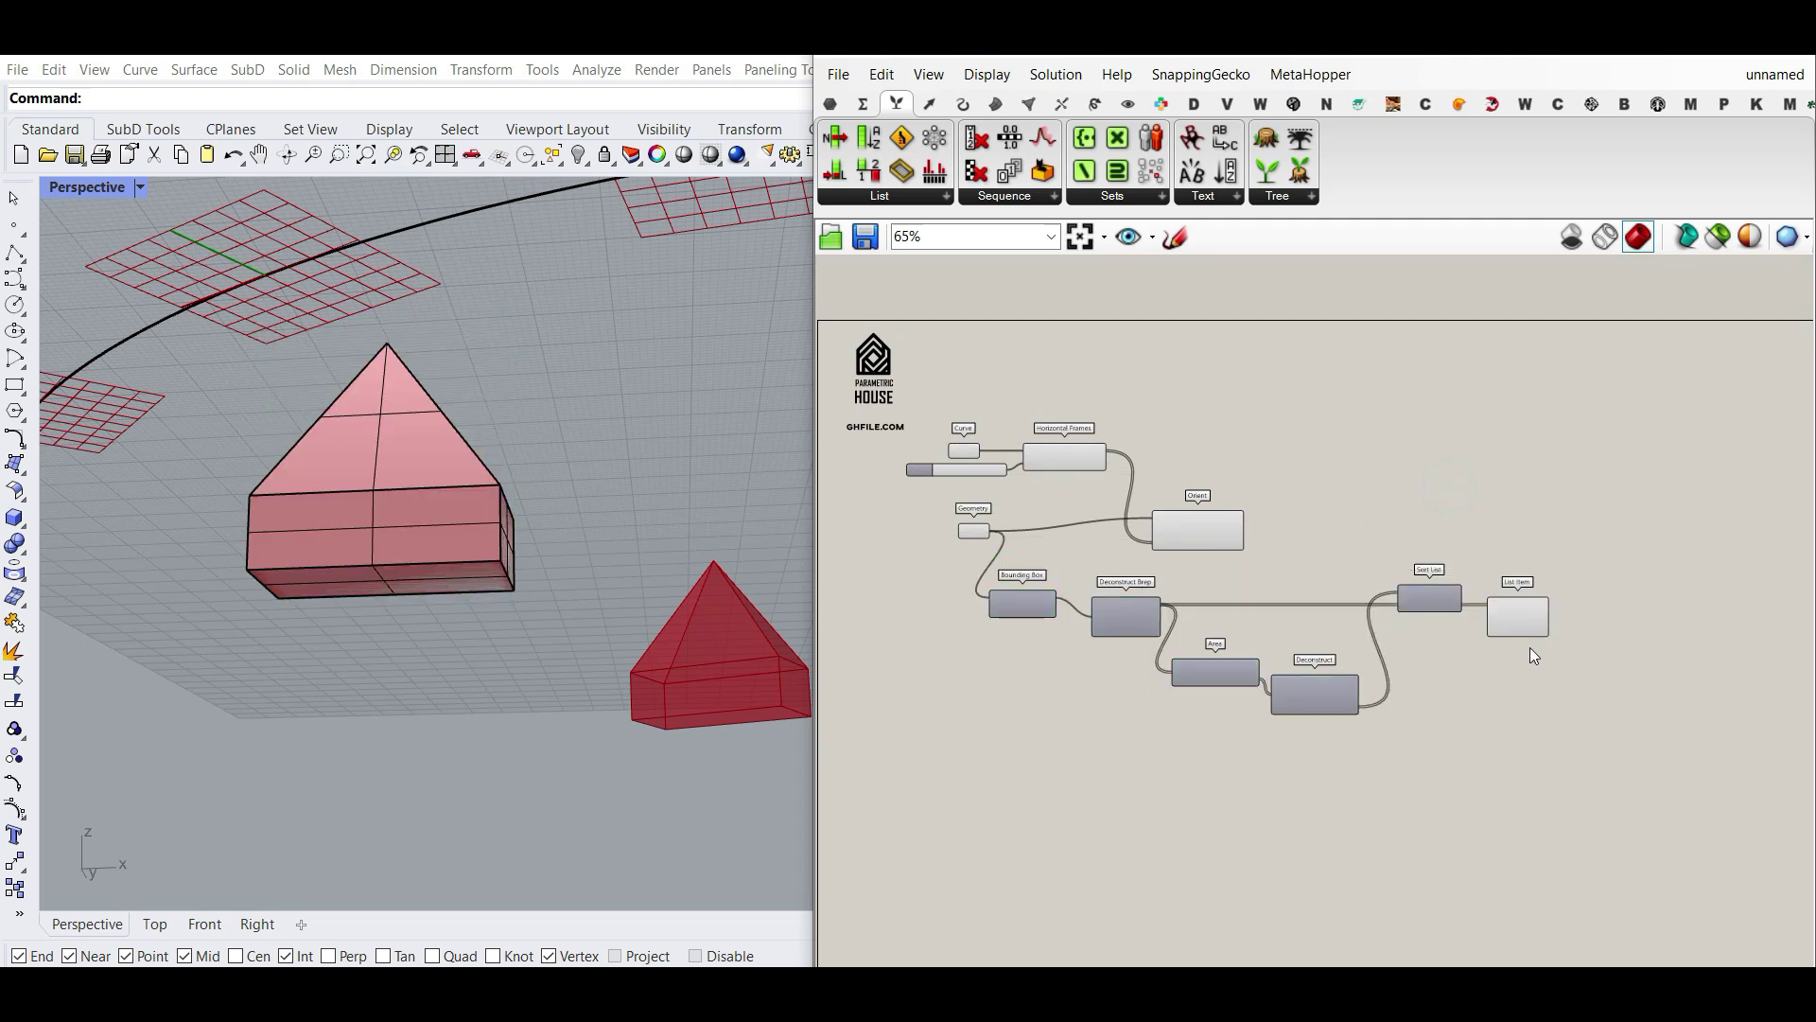
{"action": "left_click", "coordinate": [1525, 617]}
{"action": "right_click_drag", "start_coordinate": [530, 568], "coordinate": [407, 358]}
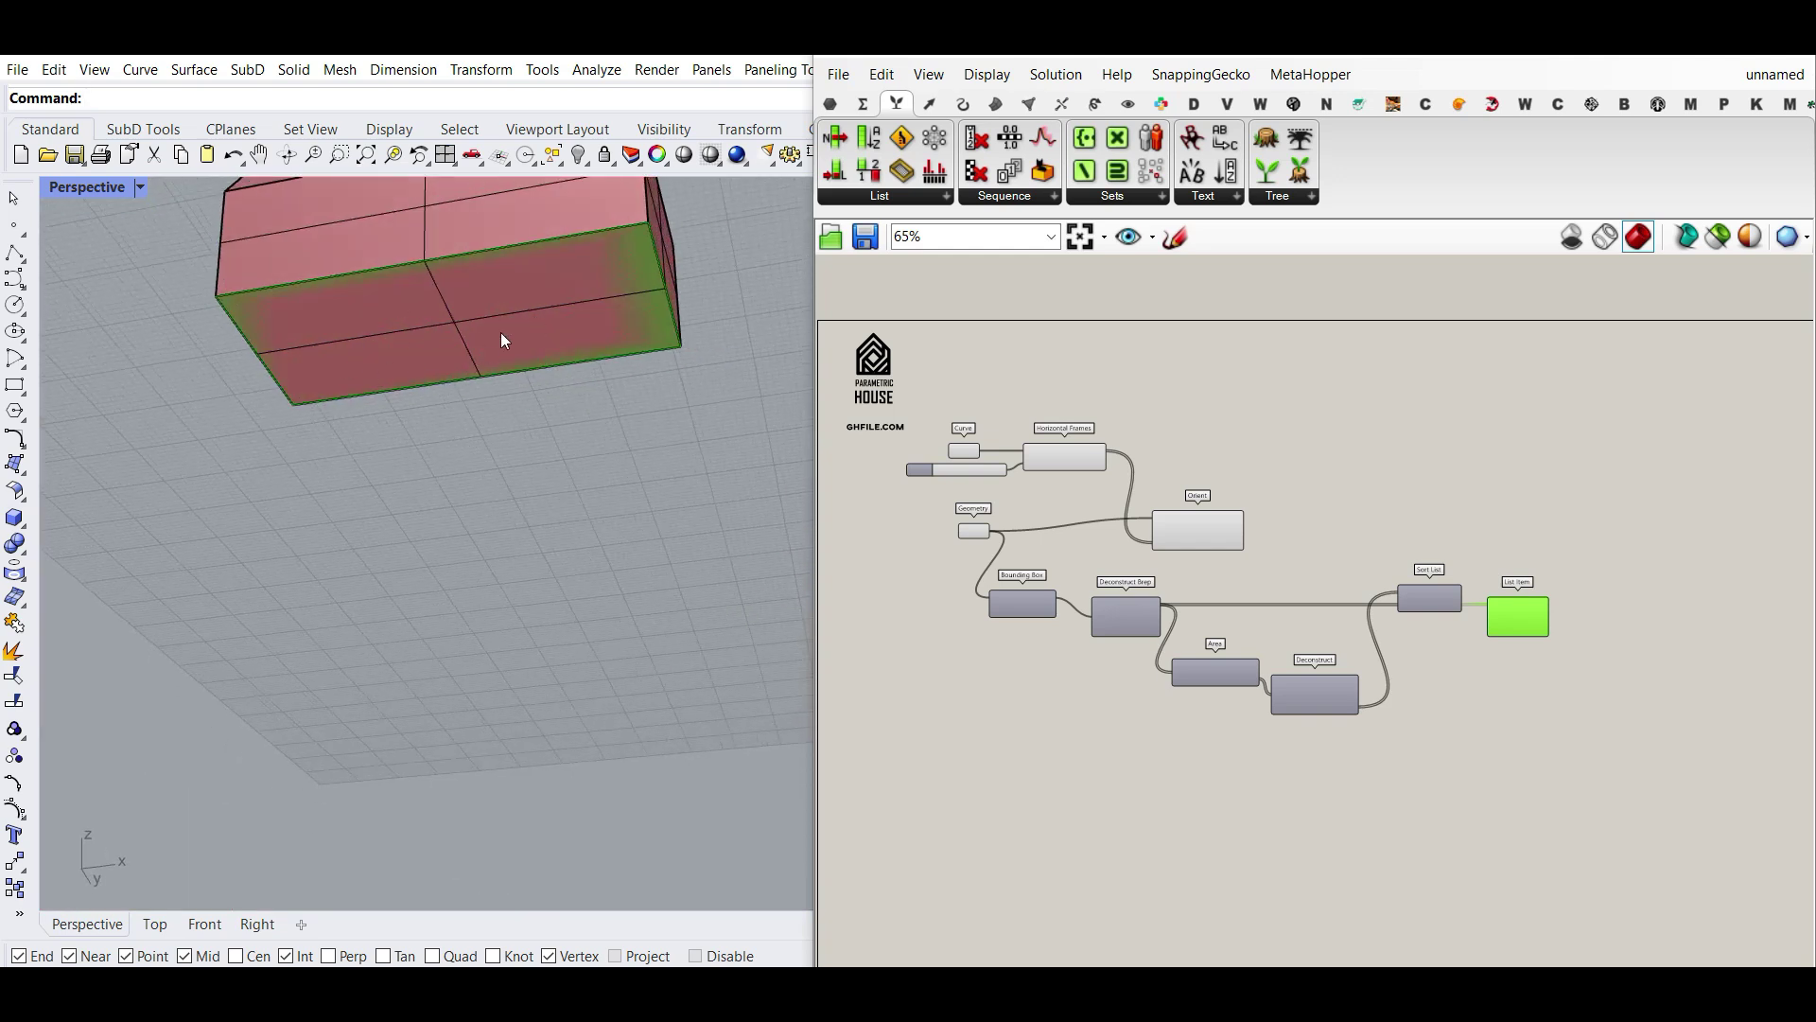
Add an Evaluate Surface component and feed the List Item's Item output into its Surface input.
{"action": "scroll", "coordinate": [1532, 646], "scroll_direction": "up", "scroll_amount": 6}
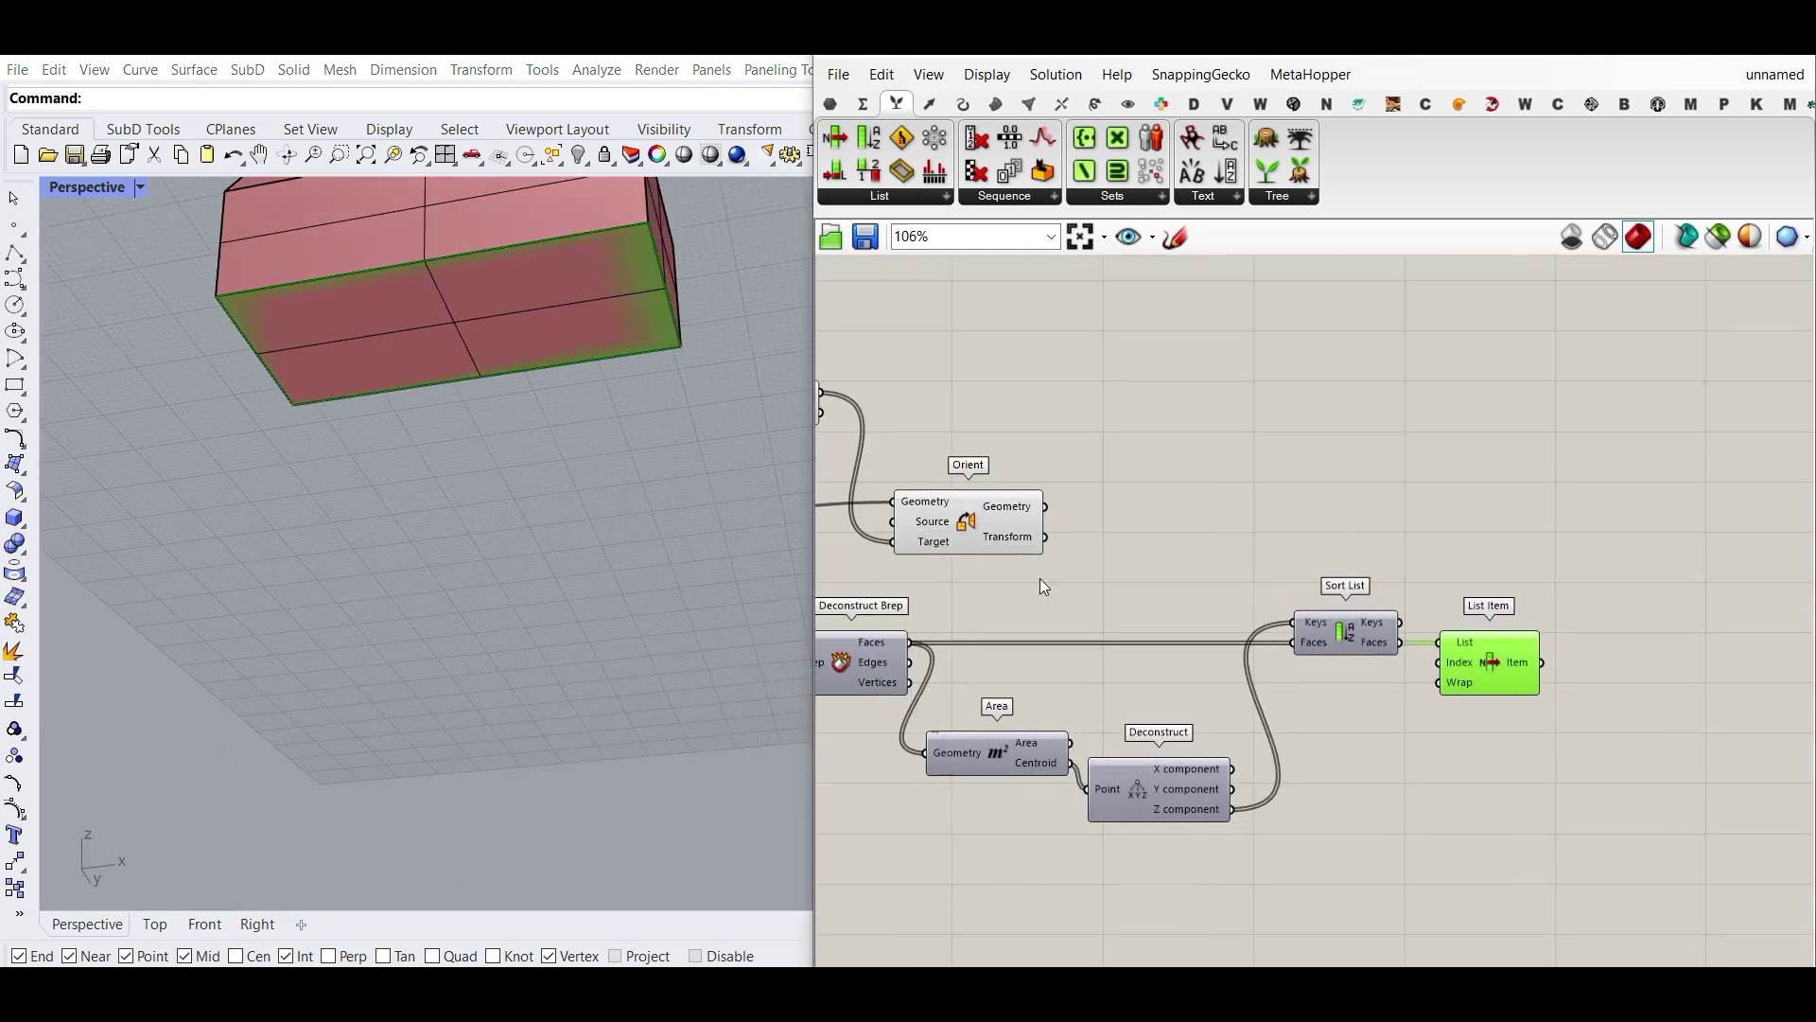
{"action": "scroll", "coordinate": [1275, 570], "scroll_direction": "down", "scroll_amount": 4}
{"action": "scroll", "coordinate": [1347, 578], "scroll_direction": "up", "scroll_amount": 8}
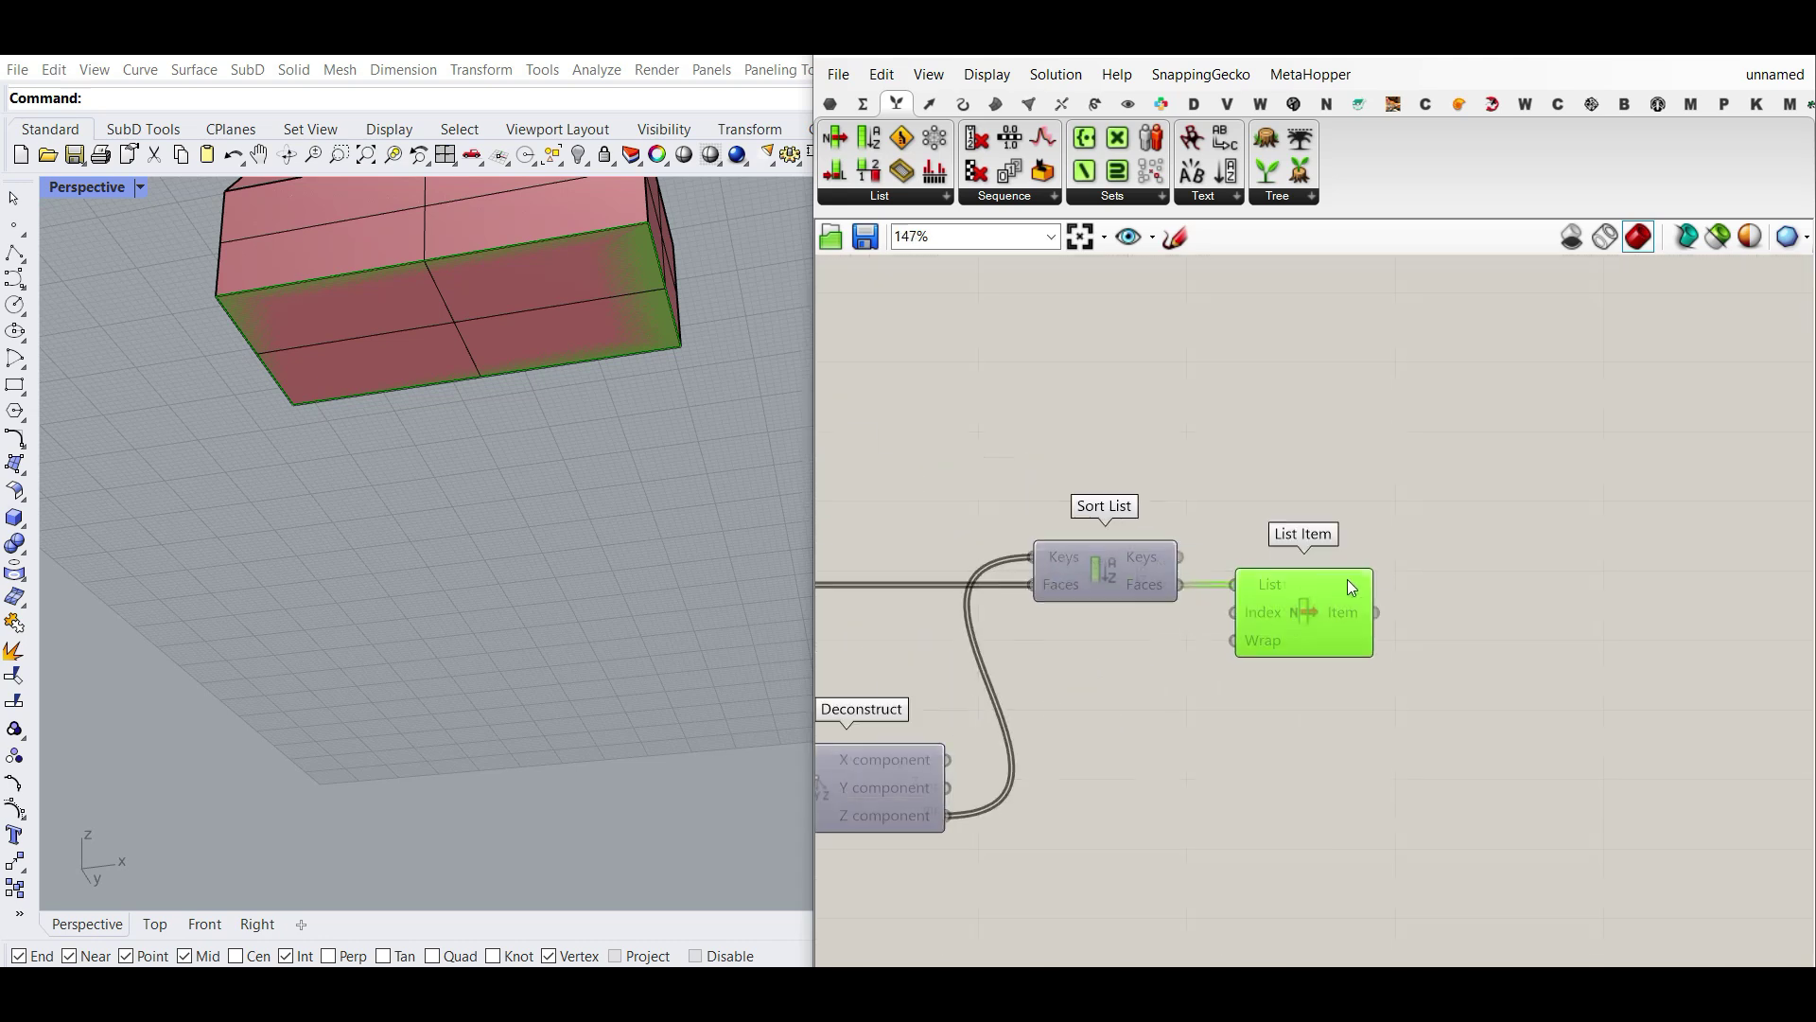
{"action": "left_click", "coordinate": [995, 103]}
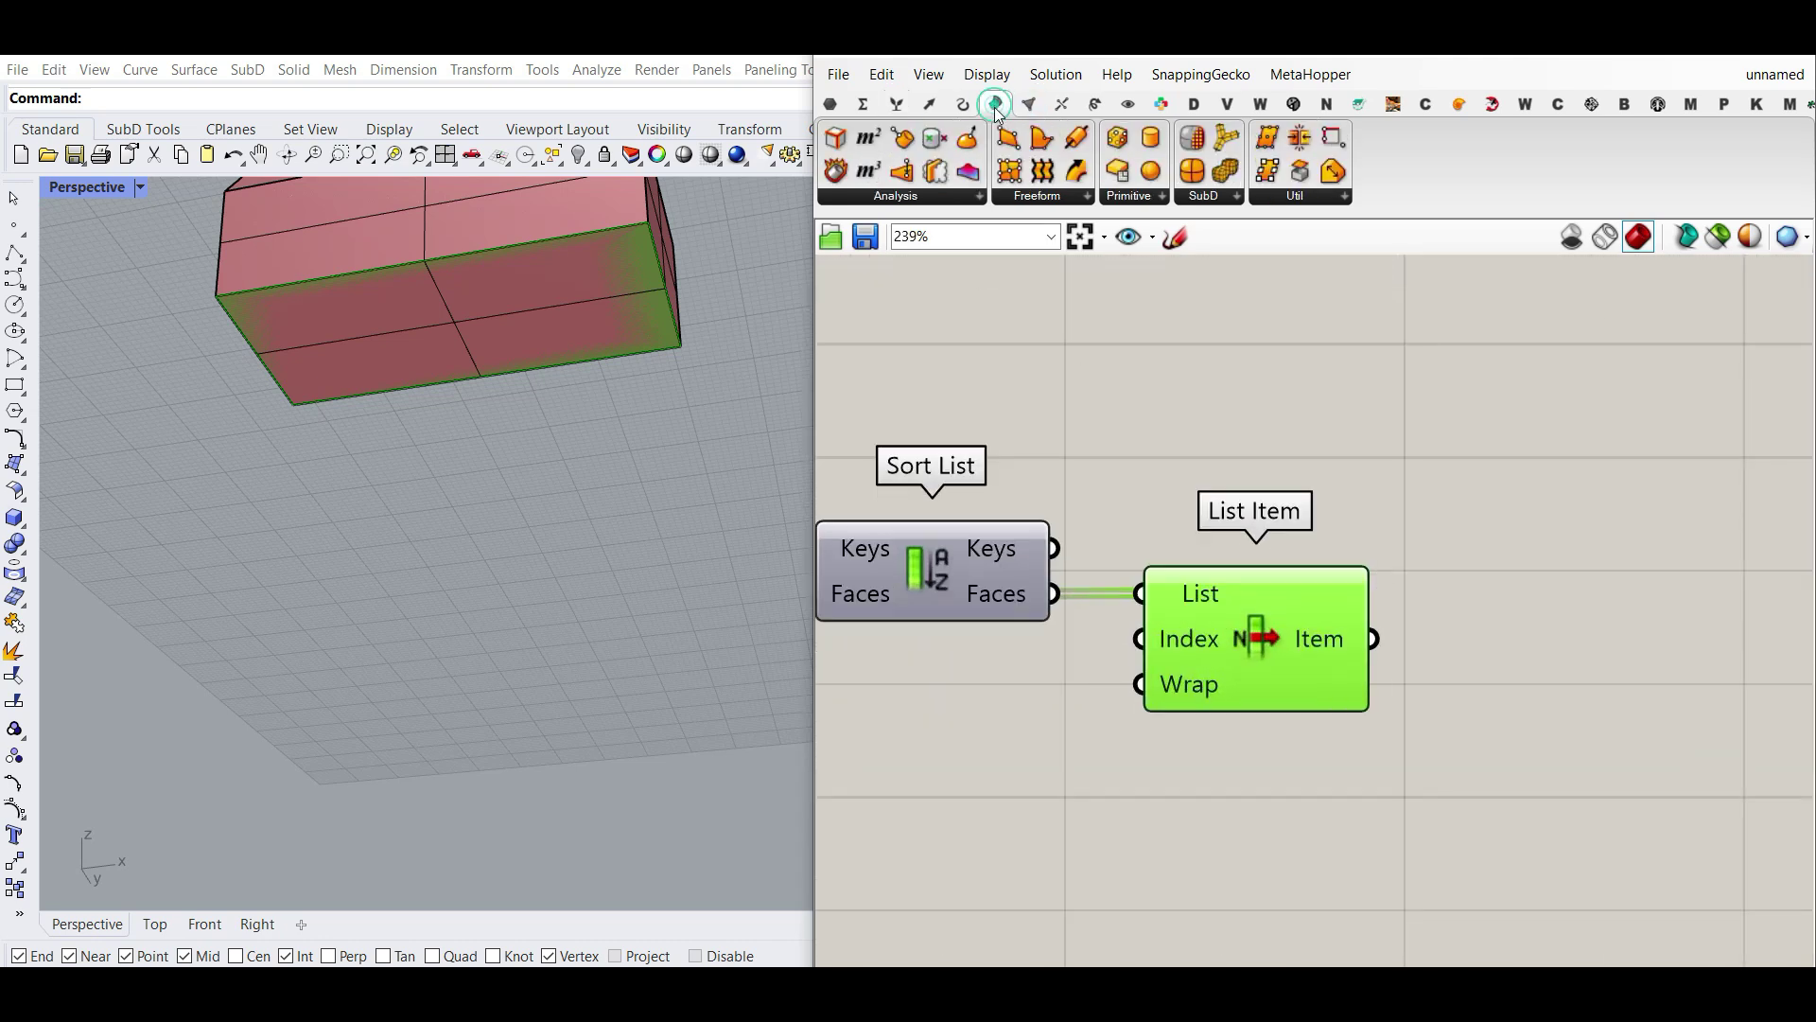
{"action": "left_click_drag", "start_coordinate": [968, 139], "coordinate": [1523, 752]}
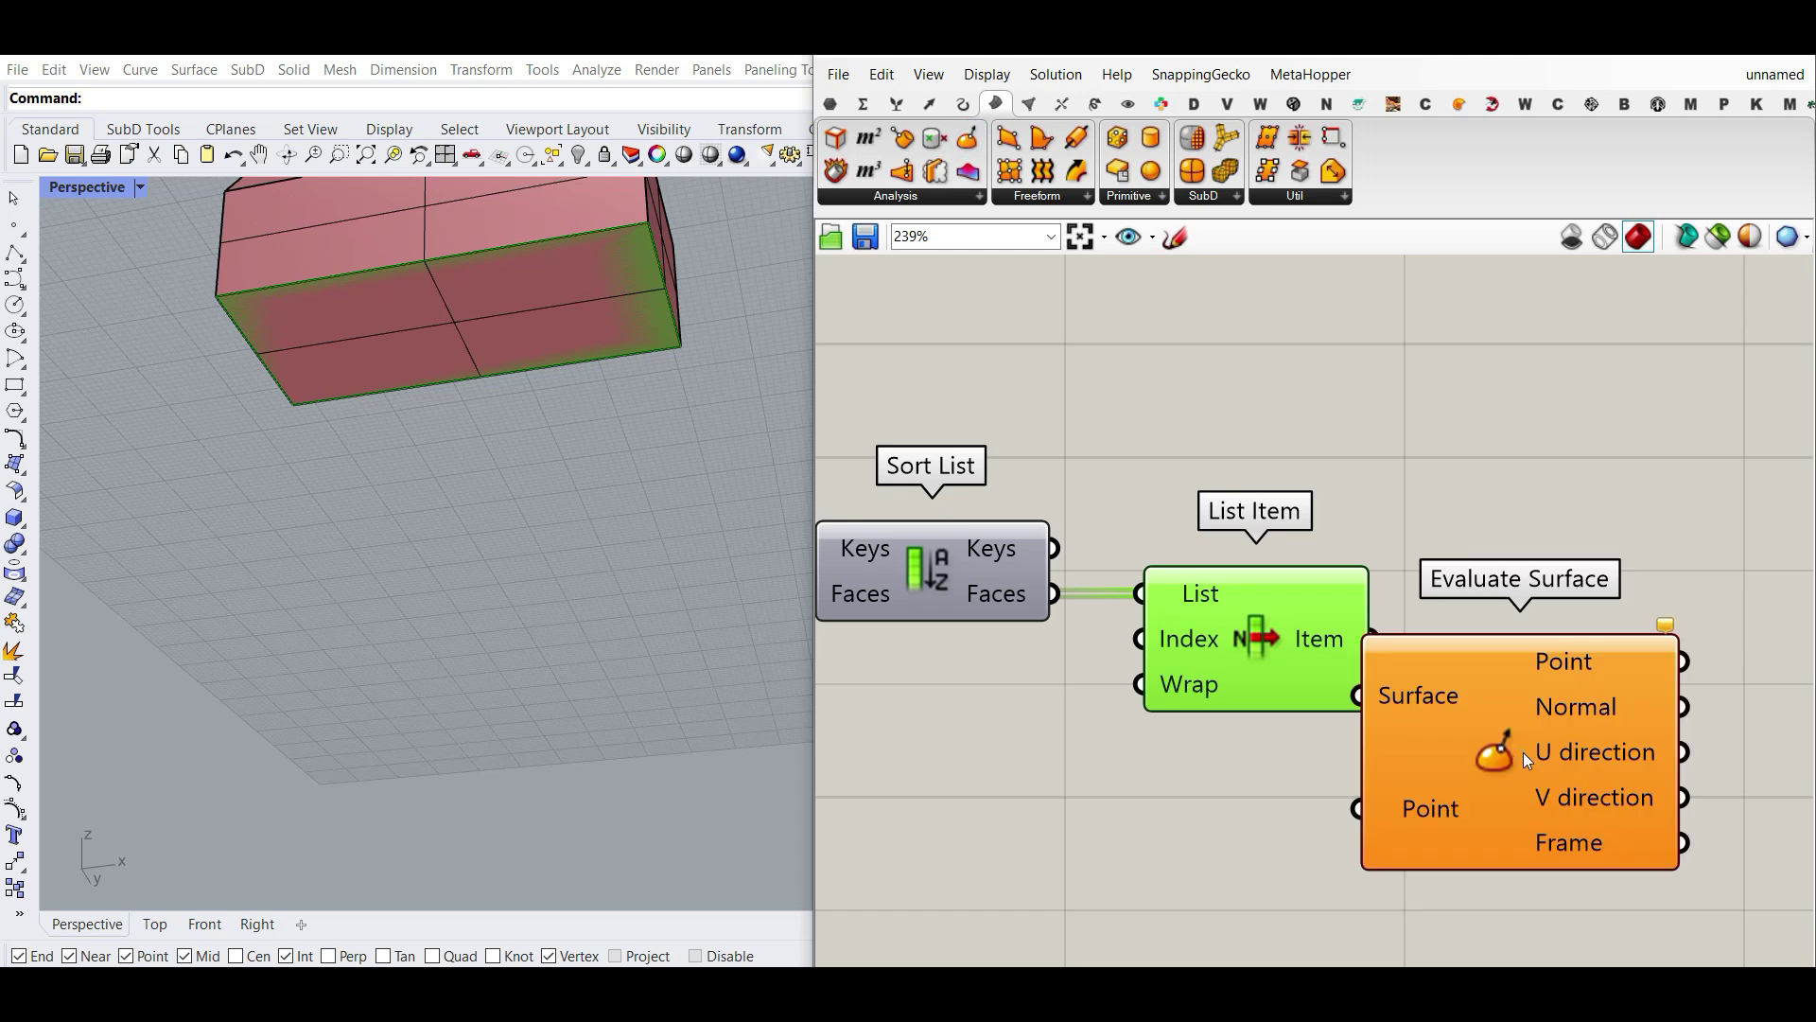
{"action": "scroll", "coordinate": [1281, 632], "scroll_direction": "down", "scroll_amount": 1}
{"action": "left_click_drag", "start_coordinate": [1310, 633], "coordinate": [1362, 636]}
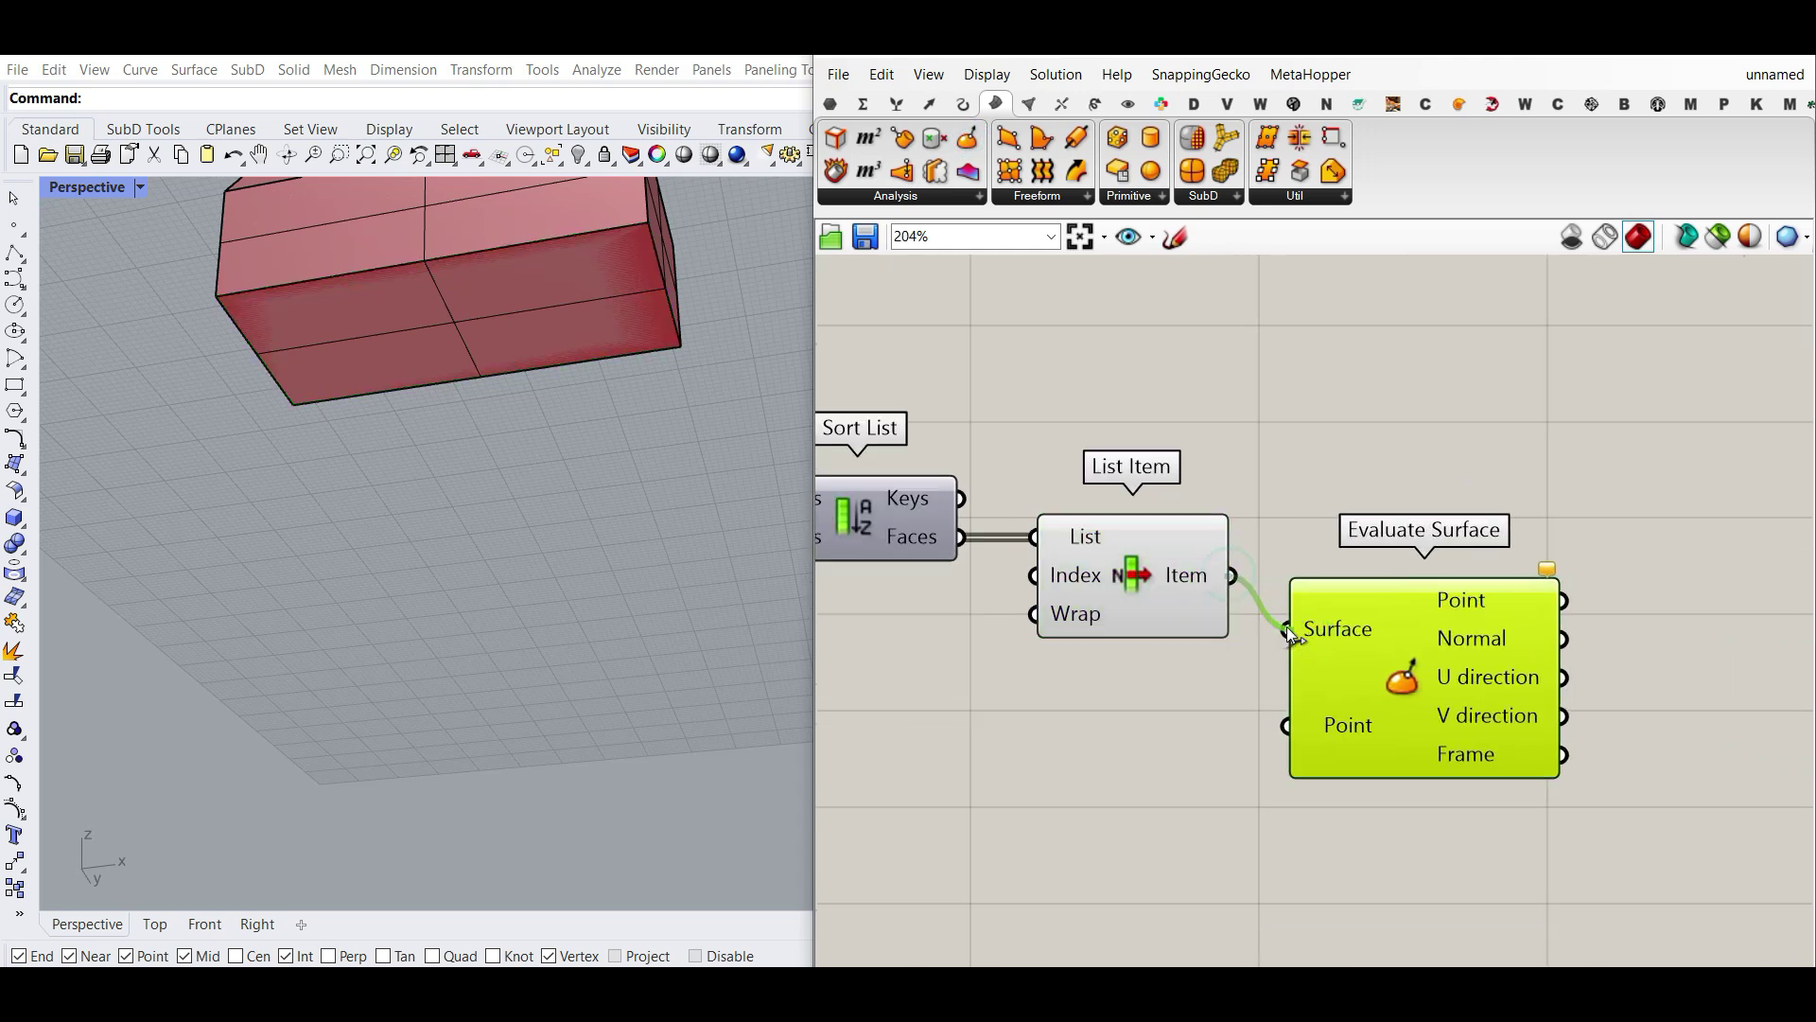
Reparameterize the Surface input of Evaluate Surface and move the component farther away from List Item.
{"action": "right_click", "coordinate": [1336, 630]}
{"action": "left_click", "coordinate": [1428, 790]}
{"action": "right_click_drag", "start_coordinate": [1427, 793], "coordinate": [1431, 730]}
{"action": "left_click_drag", "start_coordinate": [1380, 664], "coordinate": [1497, 645]}
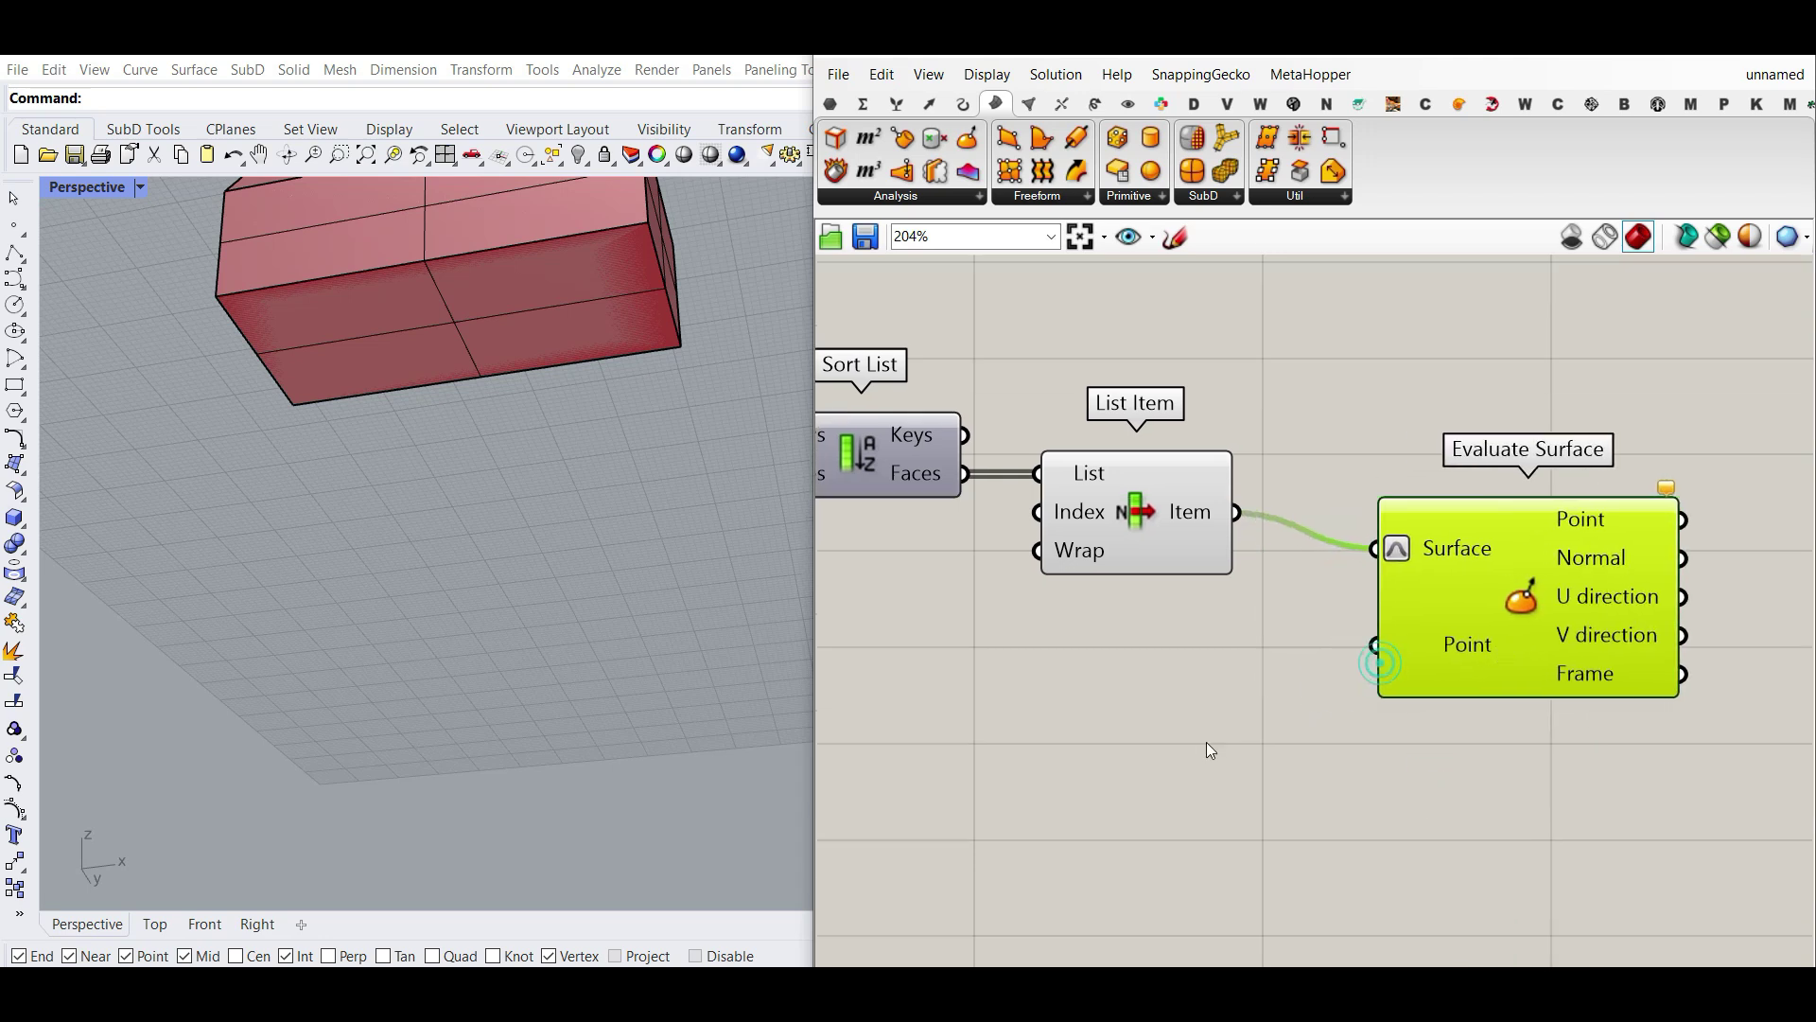
Add an MD Slider below List Item and feed it into the Point input of Evaluate Surface.
{"action": "double_click", "coordinate": [1182, 749]}
{"action": "type", "text": "md"}
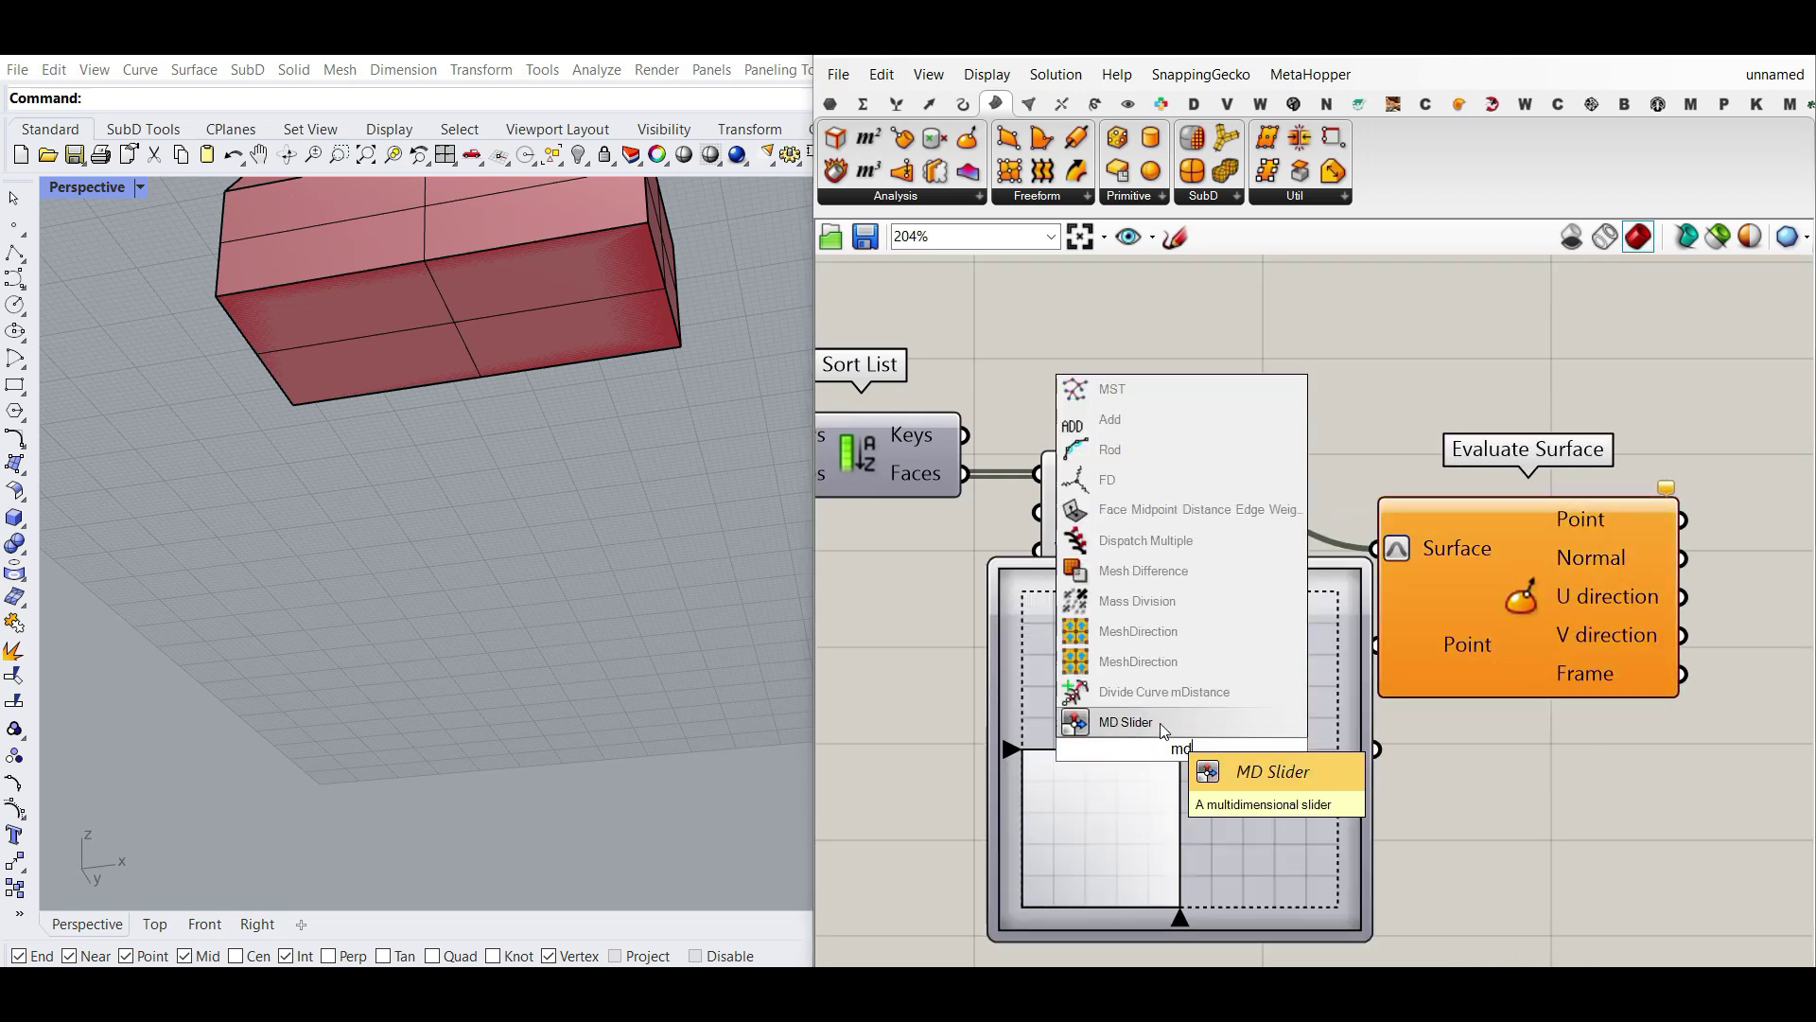
{"action": "left_click", "coordinate": [1157, 724]}
{"action": "right_click_drag", "start_coordinate": [1206, 733], "coordinate": [1190, 563]}
{"action": "left_click_drag", "start_coordinate": [1243, 574], "coordinate": [1226, 641]}
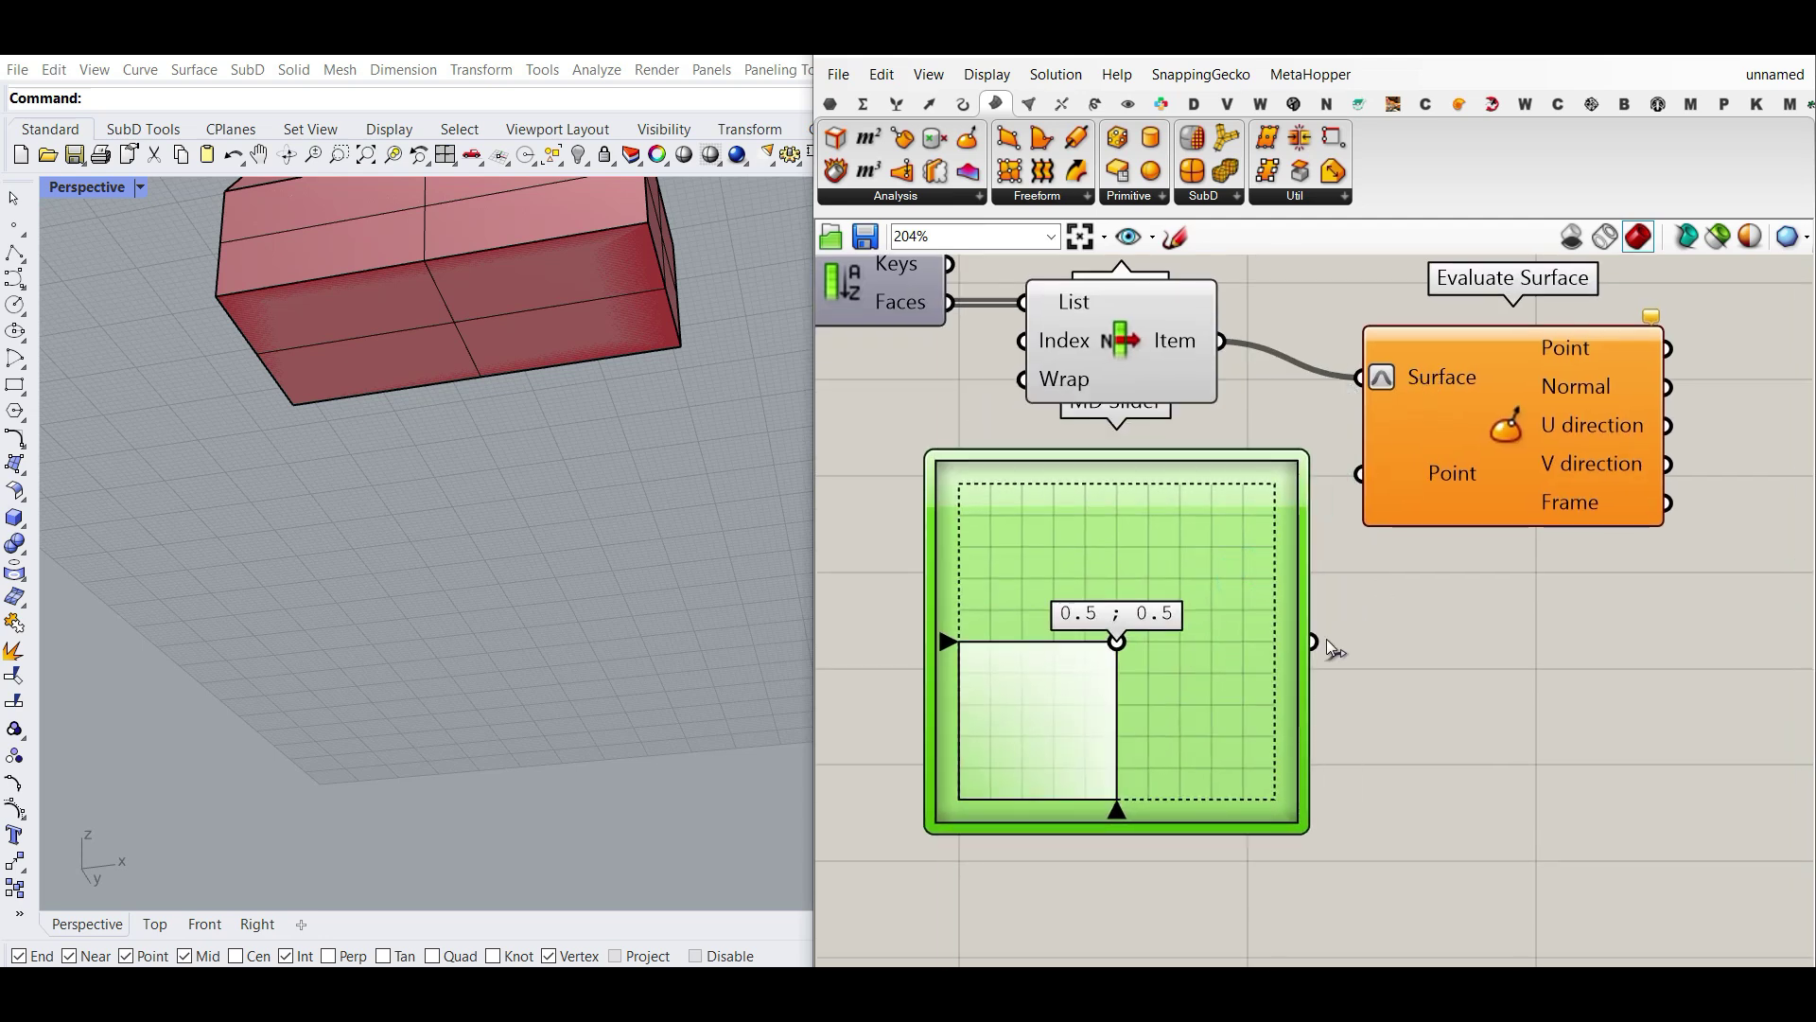
{"action": "left_click_drag", "start_coordinate": [1350, 502], "coordinate": [1351, 494]}
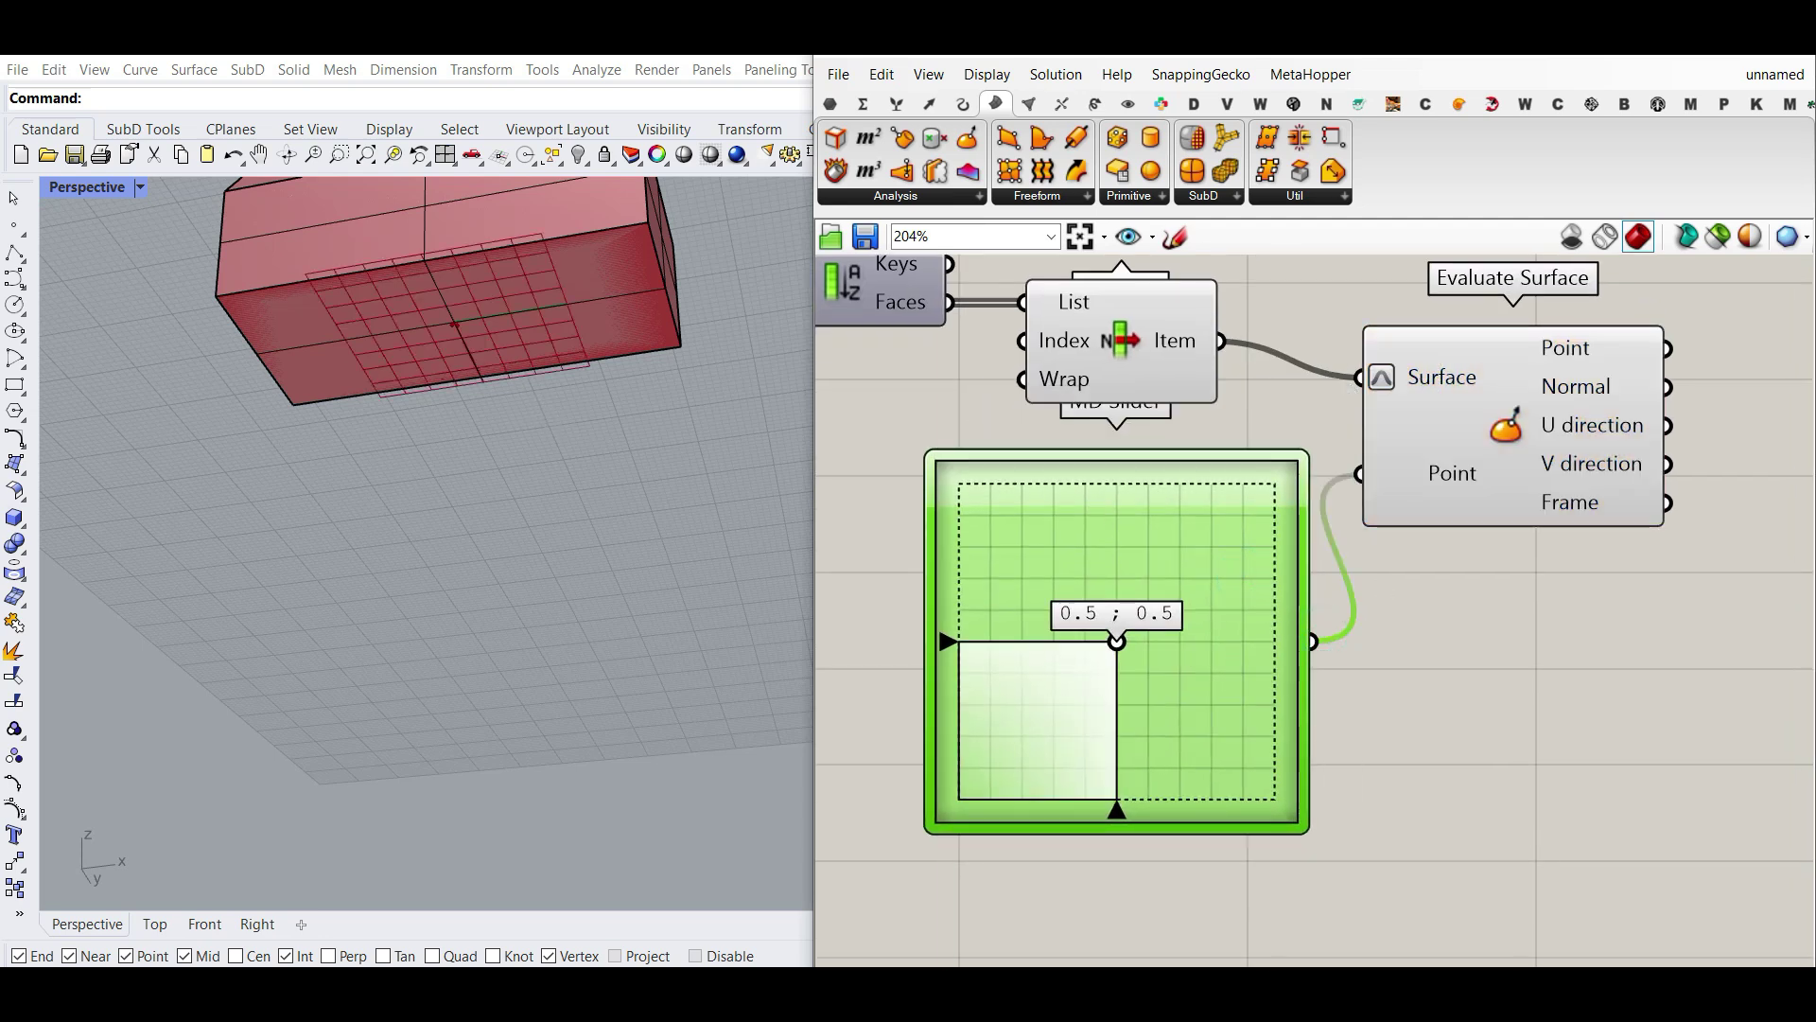
Set the MD Slider to about 0.57 ; 0.54 to shift the frame on the base face.
{"action": "left_click_drag", "start_coordinate": [293, 409], "coordinate": [696, 355]}
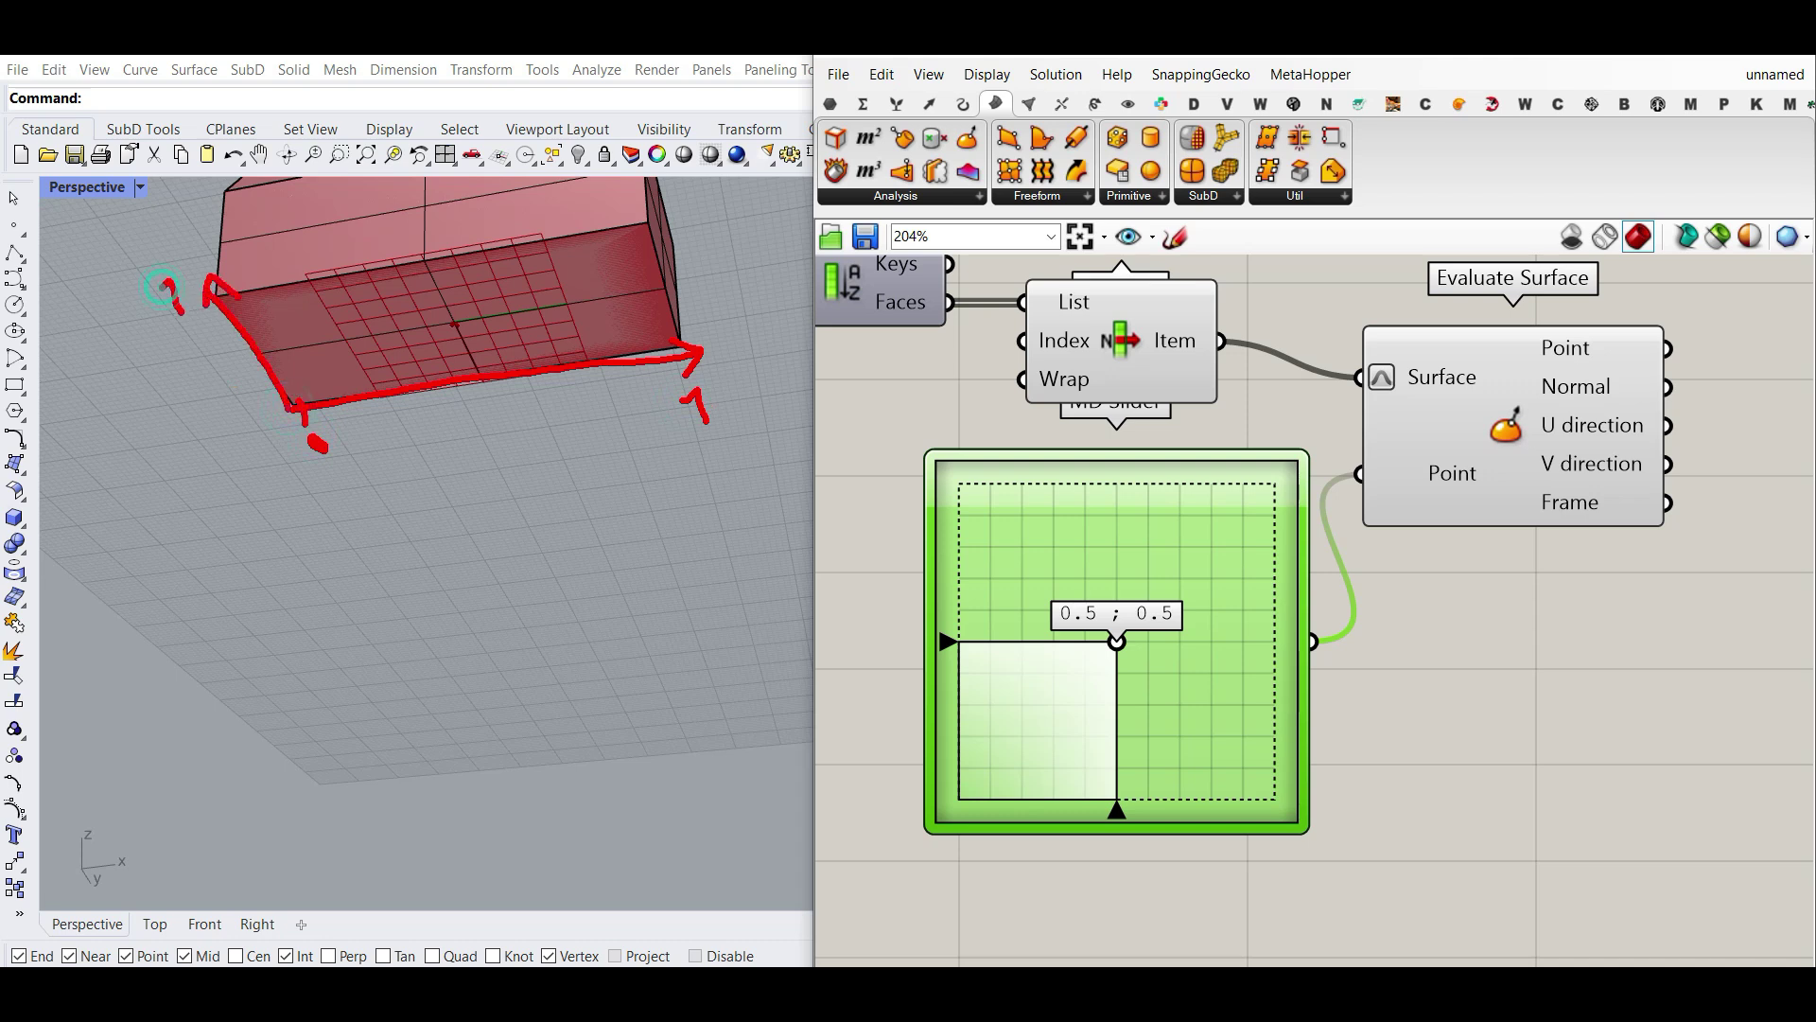
{"action": "key", "text": "Escape"}
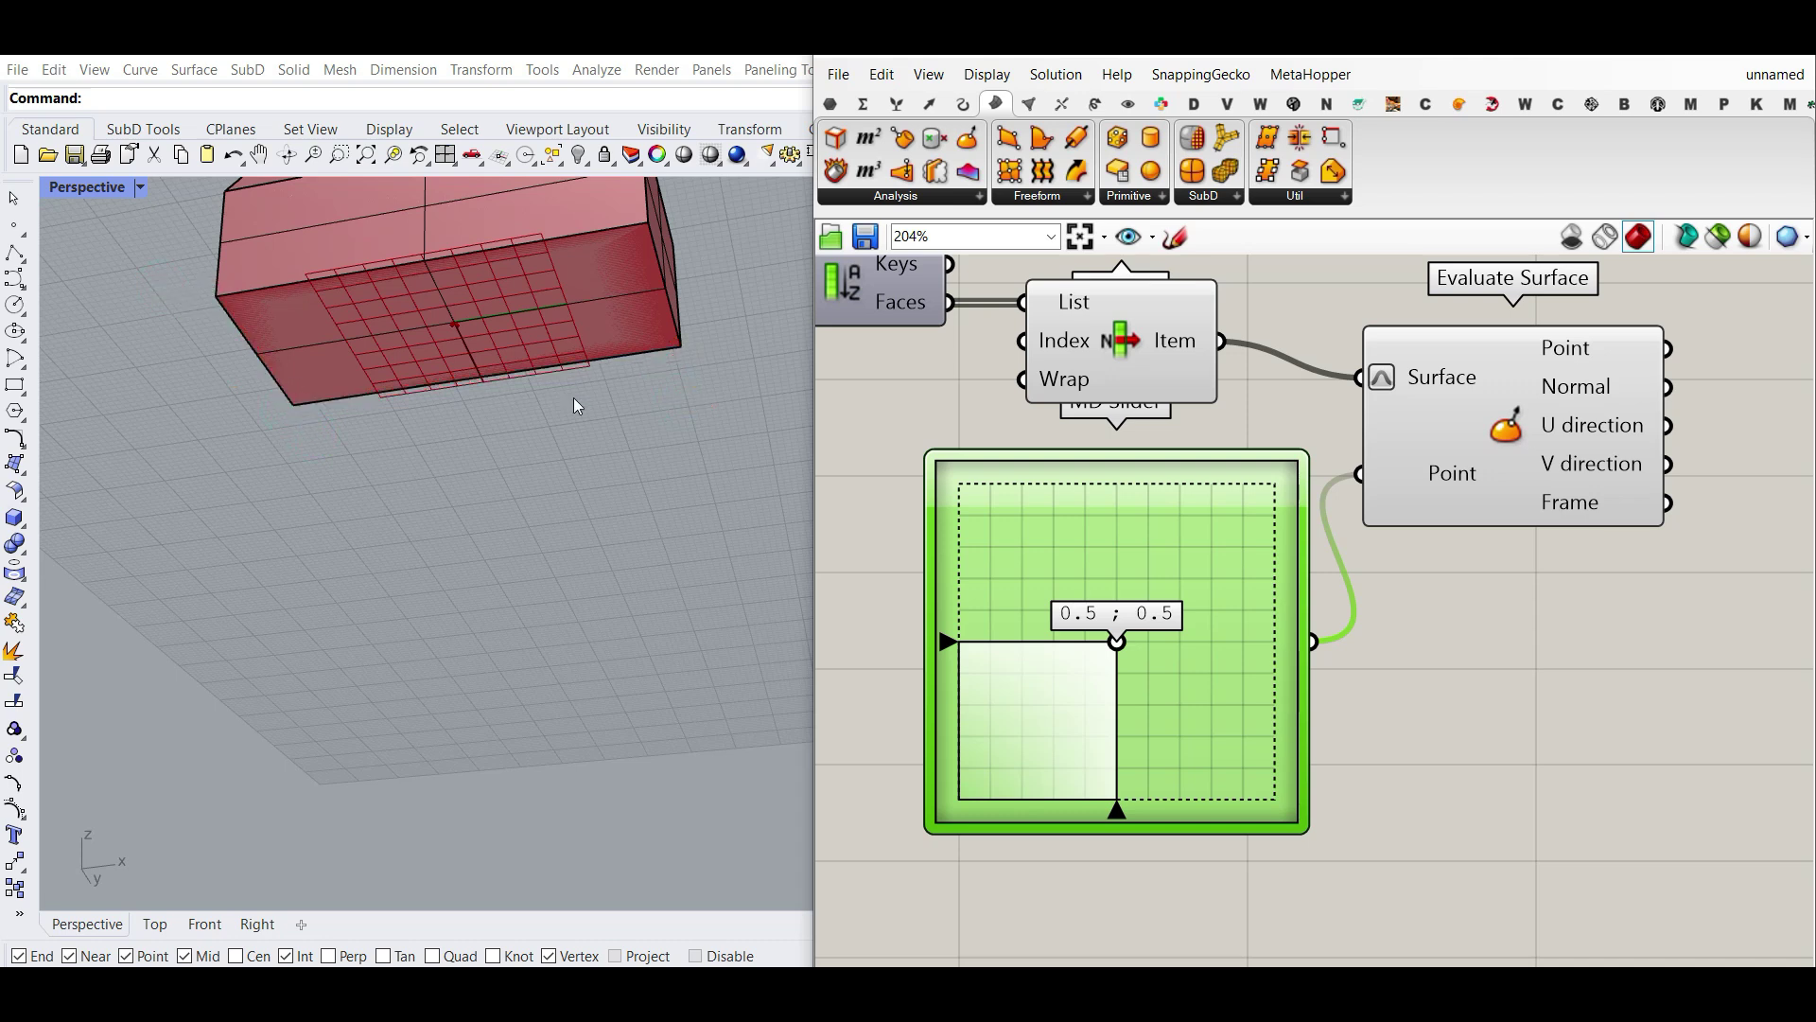
{"action": "mouse_move", "coordinate": [1119, 645]}
{"action": "left_mouse_down"}
{"action": "mouse_move", "coordinate": [1105, 667]}
{"action": "mouse_move", "coordinate": [1144, 695]}
{"action": "mouse_move", "coordinate": [1079, 567]}
{"action": "mouse_move", "coordinate": [1241, 717]}
{"action": "mouse_move", "coordinate": [999, 686]}
{"action": "mouse_move", "coordinate": [1179, 527]}
{"action": "mouse_move", "coordinate": [1208, 713]}
{"action": "mouse_move", "coordinate": [1026, 729]}
{"action": "mouse_move", "coordinate": [1144, 591]}
{"action": "mouse_move", "coordinate": [1140, 628]}
{"action": "left_mouse_up"}
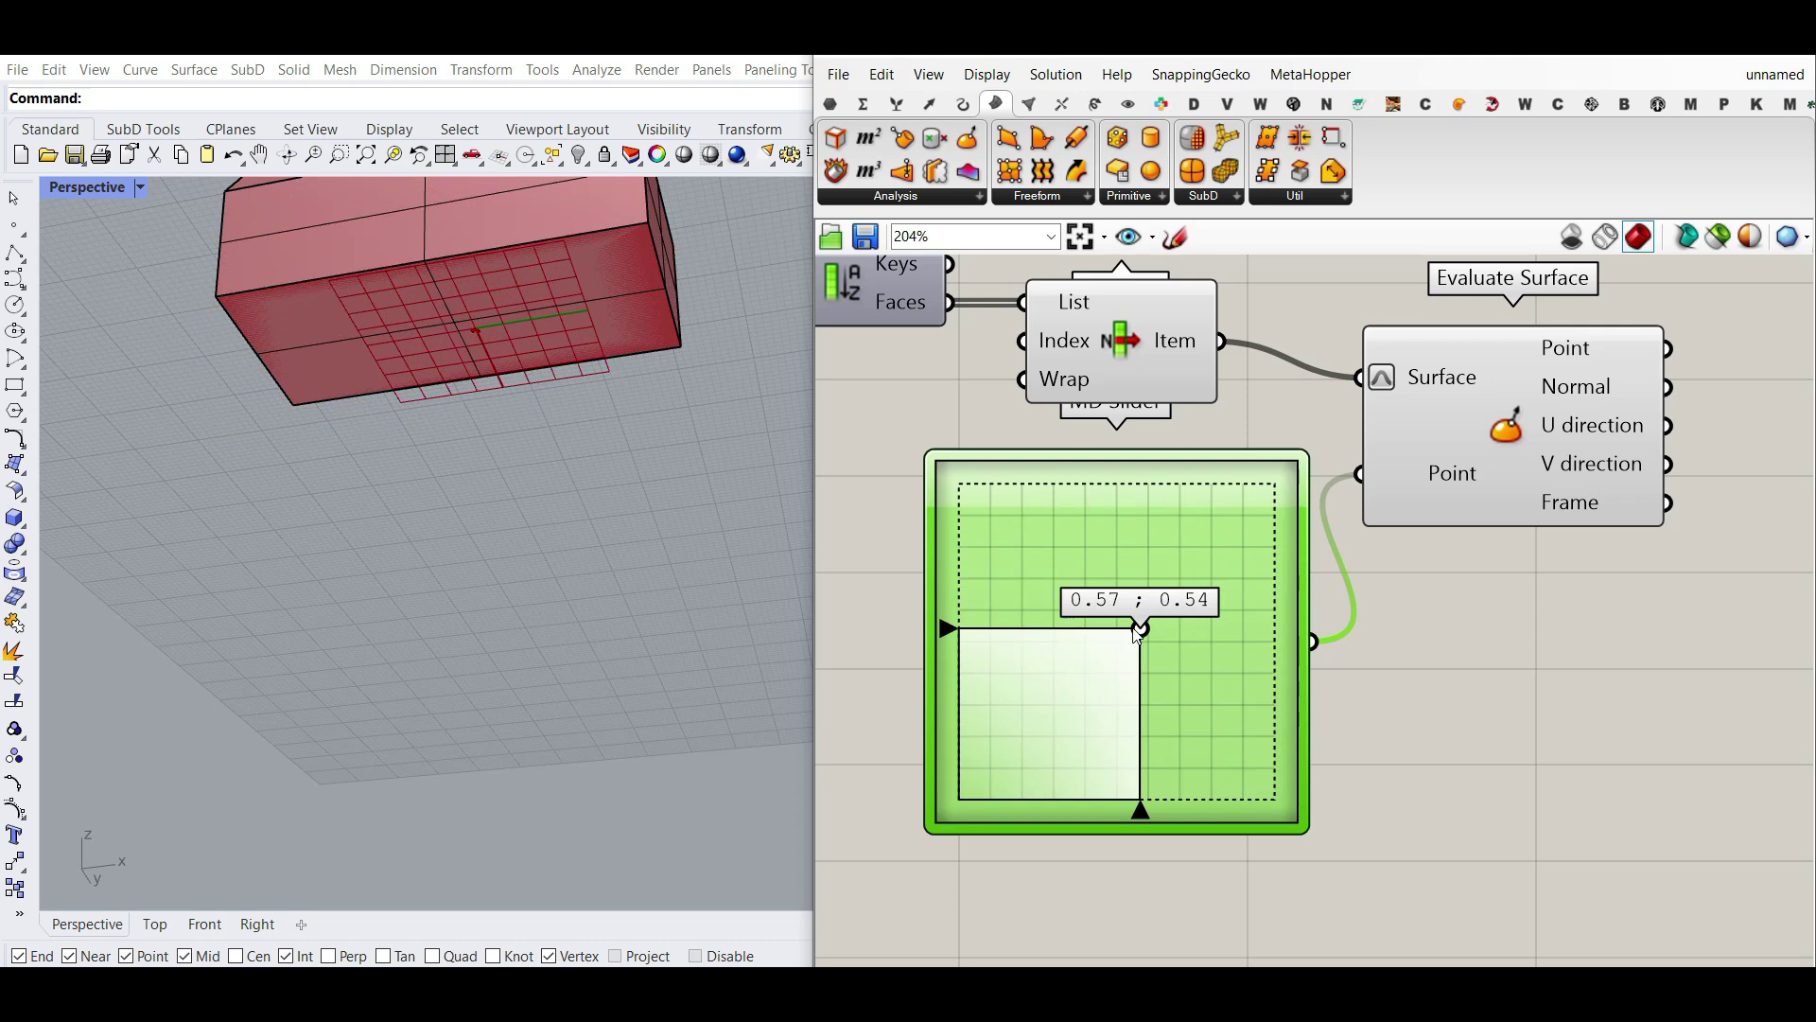
Move the Orient component past Evaluate Surface at the far end of the definition.
{"action": "scroll", "coordinate": [243, 394], "scroll_direction": "down", "scroll_amount": 6}
{"action": "right_click_drag", "start_coordinate": [243, 393], "coordinate": [369, 474]}
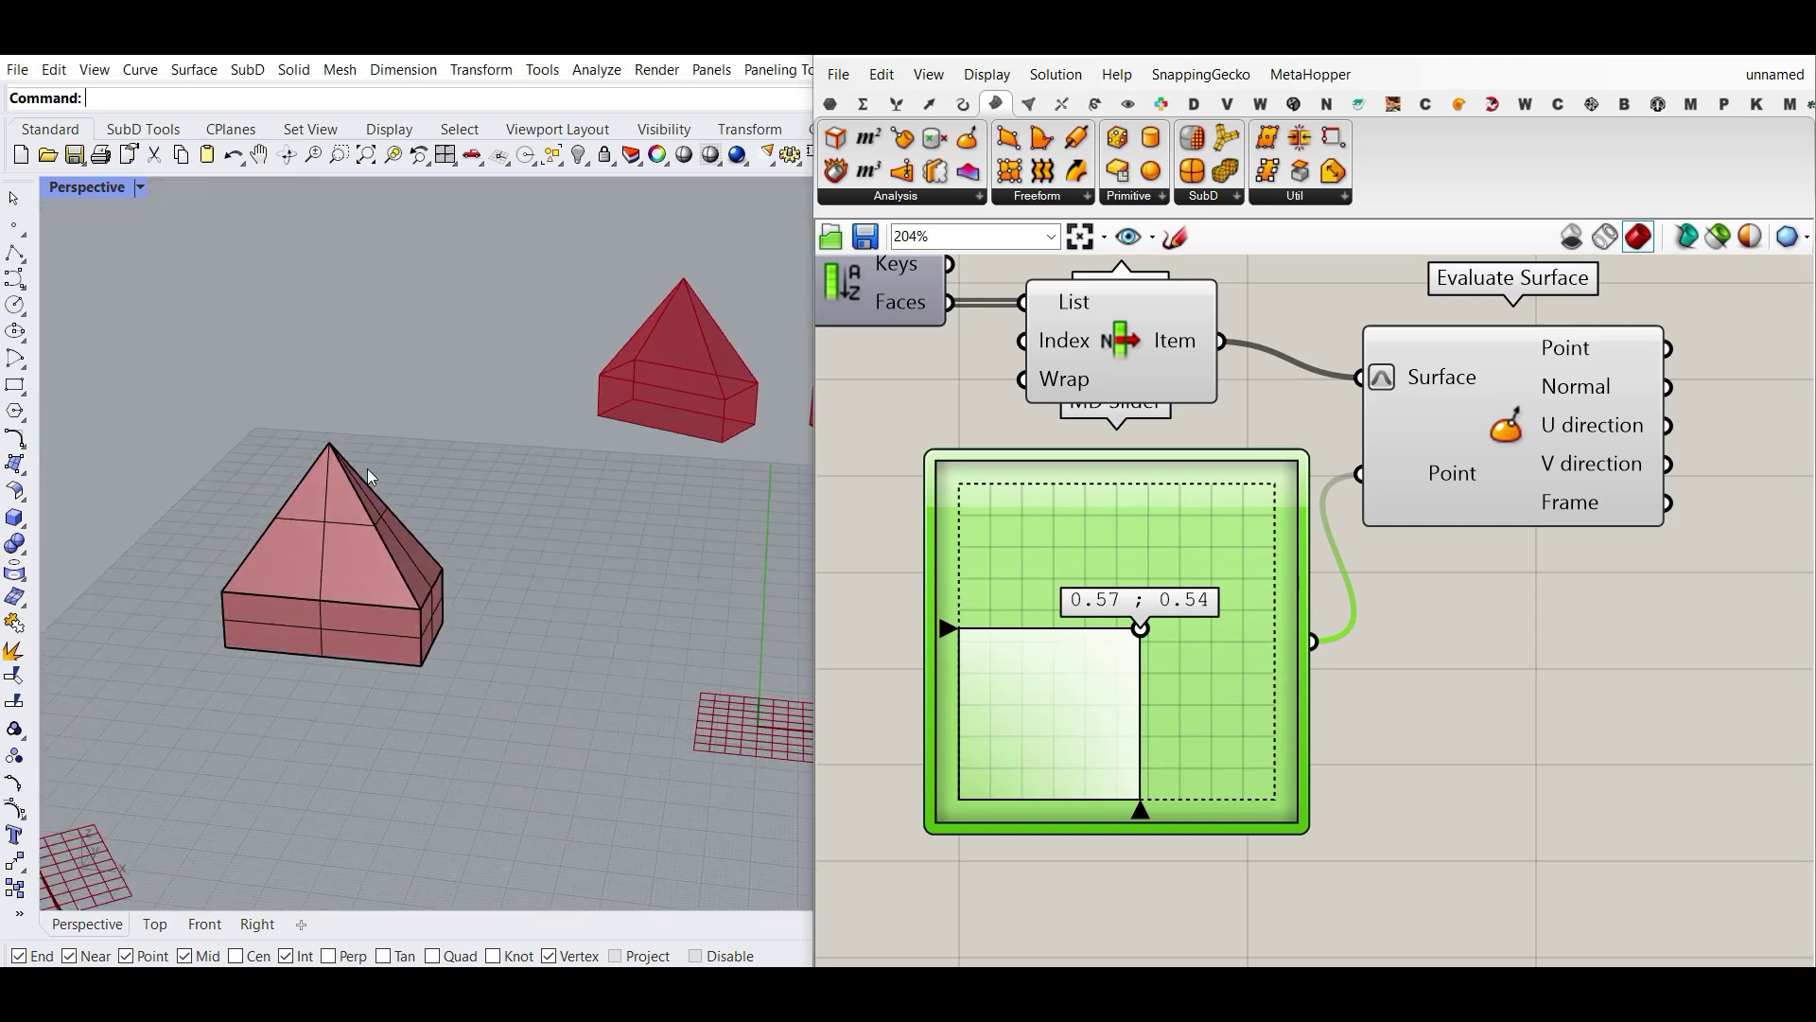
{"action": "scroll", "coordinate": [367, 492], "scroll_direction": "down", "scroll_amount": 10}
{"action": "scroll", "coordinate": [1140, 441], "scroll_direction": "down", "scroll_amount": 3}
{"action": "right_click_drag", "start_coordinate": [1103, 486], "coordinate": [1315, 495]}
{"action": "scroll", "coordinate": [1285, 498], "scroll_direction": "down", "scroll_amount": 3}
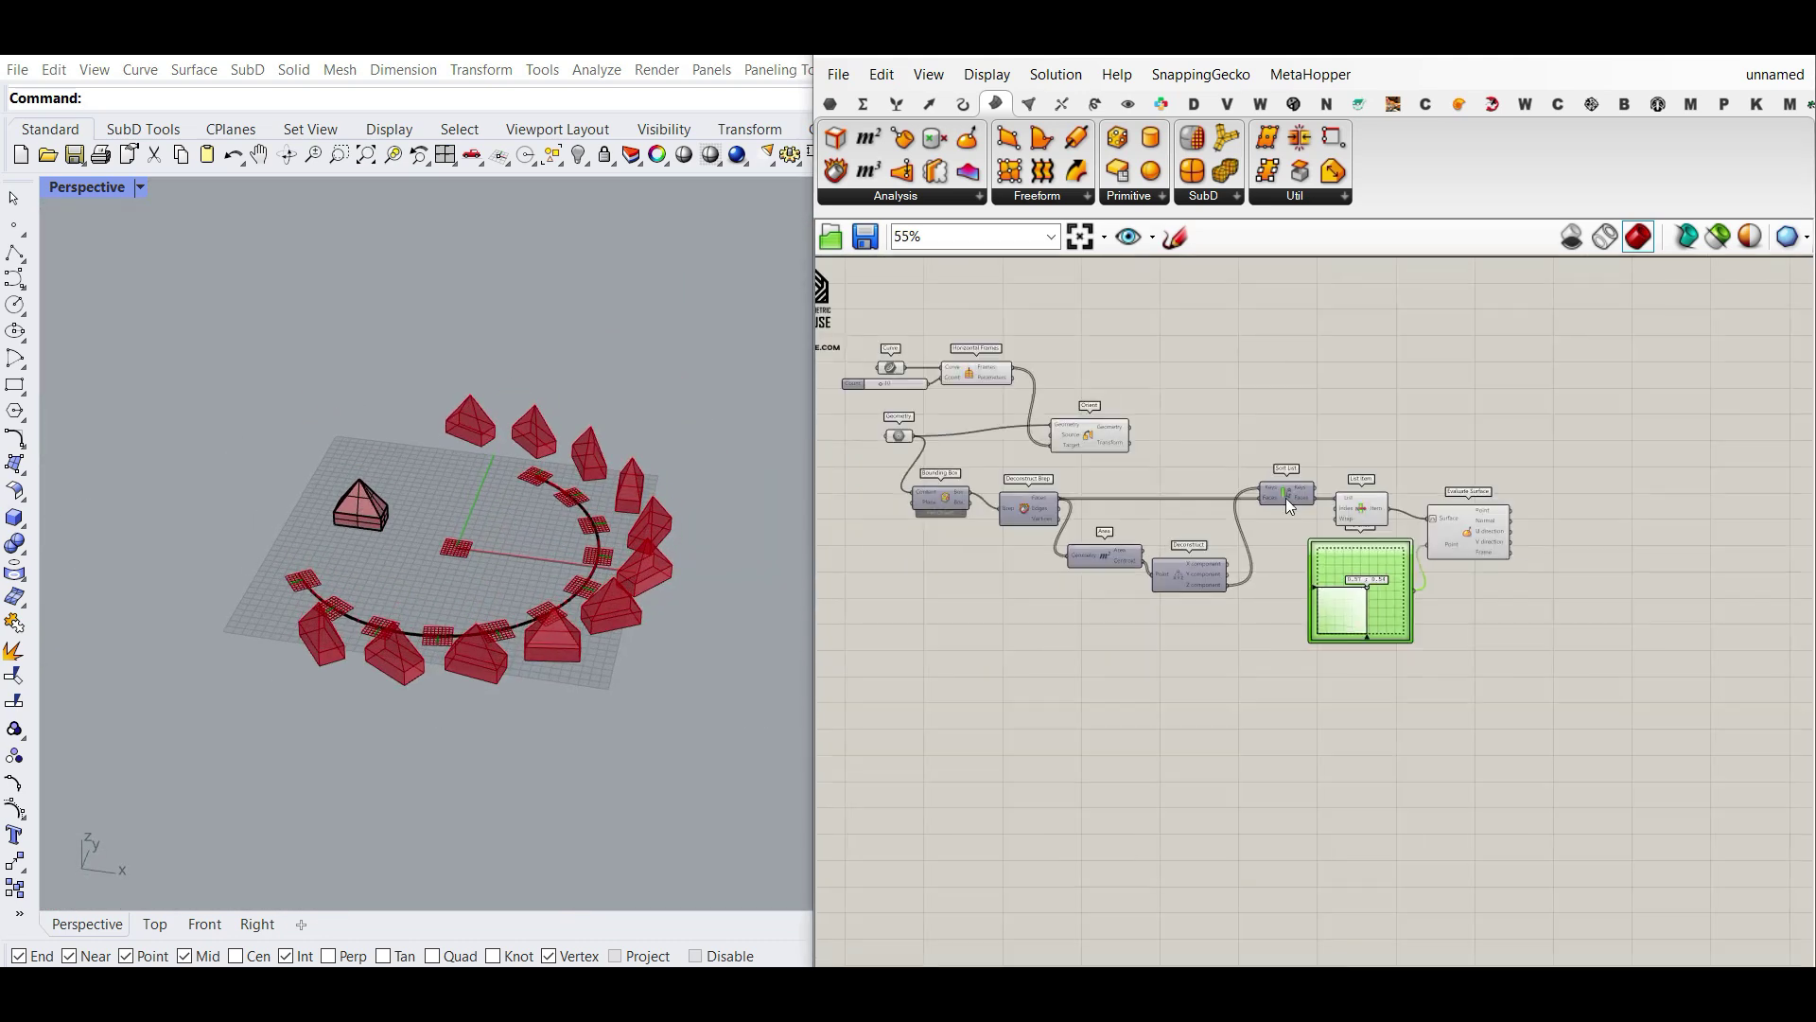
{"action": "scroll", "coordinate": [1156, 473], "scroll_direction": "up", "scroll_amount": 2}
{"action": "left_click_drag", "start_coordinate": [1105, 424], "coordinate": [1717, 443]}
{"action": "left_click", "coordinate": [1704, 604]}
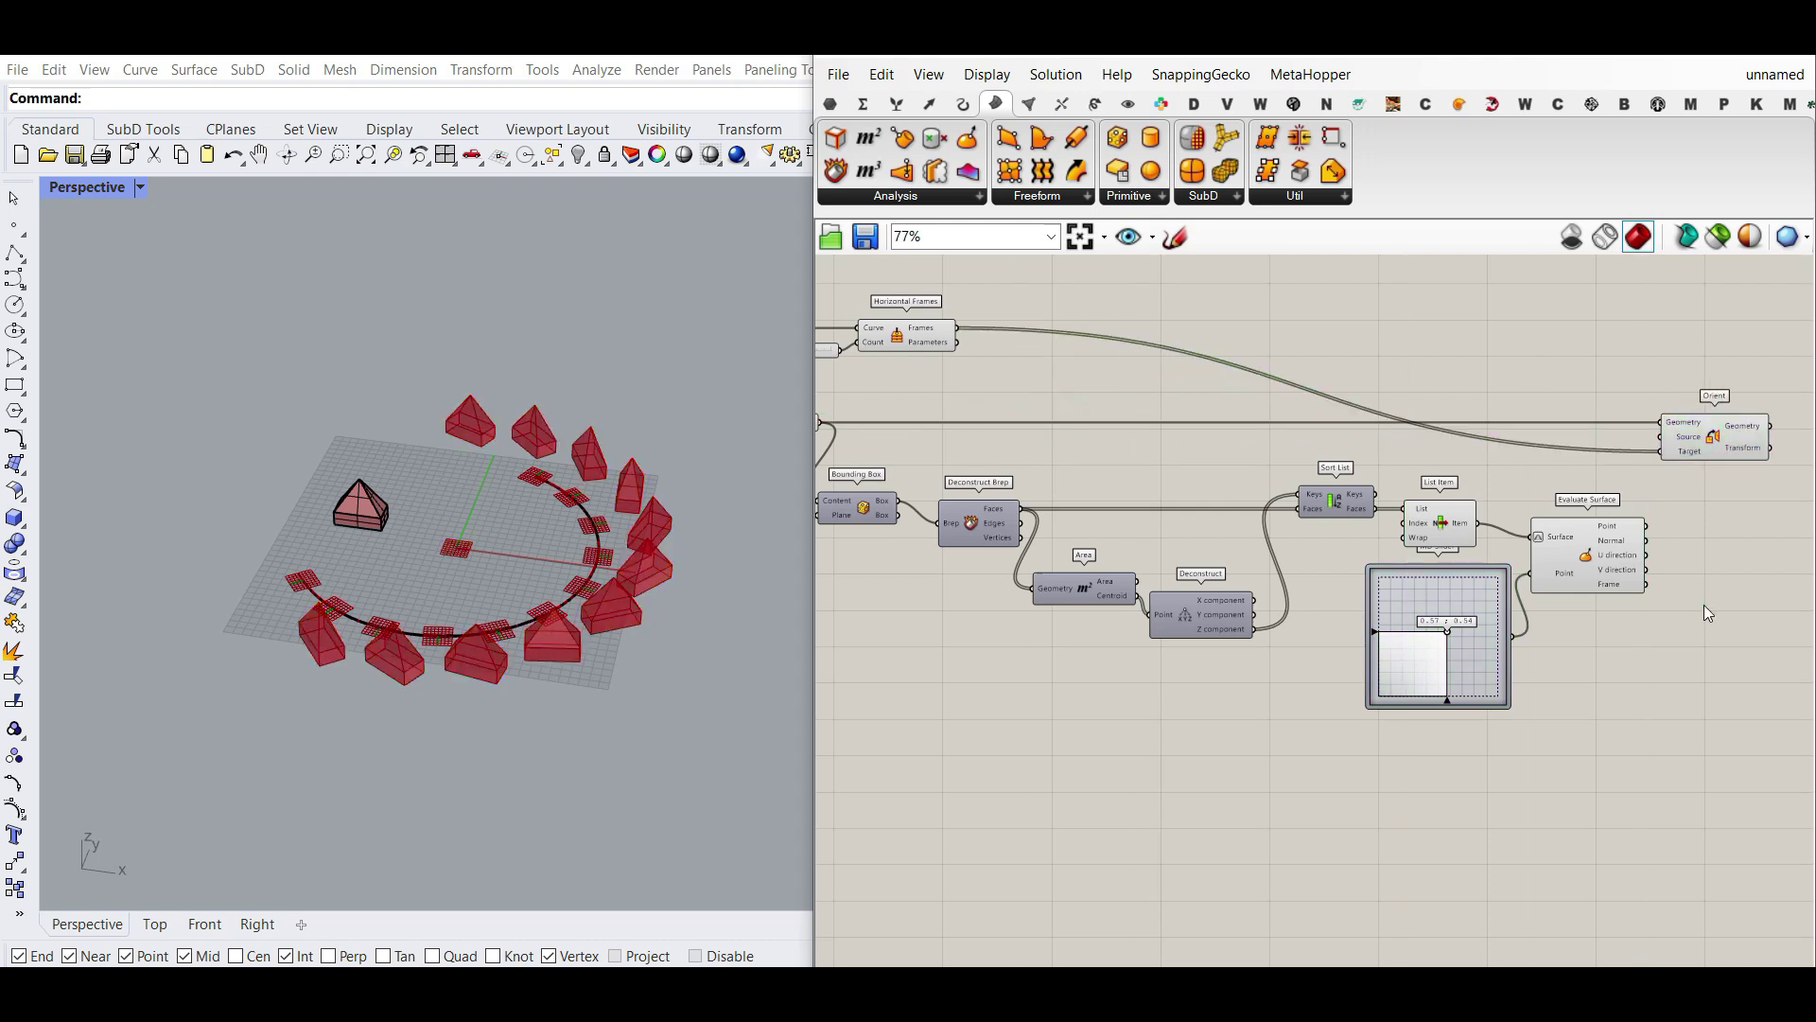
Feed the Frame output of Evaluate Surface into the Source input of Orient.
{"action": "scroll", "coordinate": [1670, 514], "scroll_direction": "up", "scroll_amount": 3}
{"action": "scroll", "coordinate": [1295, 532], "scroll_direction": "up", "scroll_amount": 3}
{"action": "right_click_drag", "start_coordinate": [1751, 766], "coordinate": [1136, 616]}
{"action": "scroll", "coordinate": [1301, 583], "scroll_direction": "down", "scroll_amount": 3}
{"action": "left_click_drag", "start_coordinate": [1258, 712], "coordinate": [1292, 381]}
{"action": "right_click_drag", "start_coordinate": [445, 582], "coordinate": [462, 523]}
{"action": "scroll", "coordinate": [434, 518], "scroll_direction": "down", "scroll_amount": 6}
Set the MD Slider to about 0.47 ; 0.52 to shift the source frame on the base face.
{"action": "scroll", "coordinate": [421, 662], "scroll_direction": "up", "scroll_amount": 9}
{"action": "right_click_drag", "start_coordinate": [994, 690], "coordinate": [1267, 554]}
{"action": "mouse_move", "coordinate": [1086, 685]}
{"action": "left_mouse_down"}
{"action": "mouse_move", "coordinate": [993, 675]}
{"action": "mouse_move", "coordinate": [1062, 709]}
{"action": "mouse_move", "coordinate": [1057, 690]}
{"action": "left_mouse_up"}
{"action": "right_click_drag", "start_coordinate": [407, 350], "coordinate": [344, 478]}
{"action": "scroll", "coordinate": [409, 378], "scroll_direction": "up", "scroll_amount": 9}
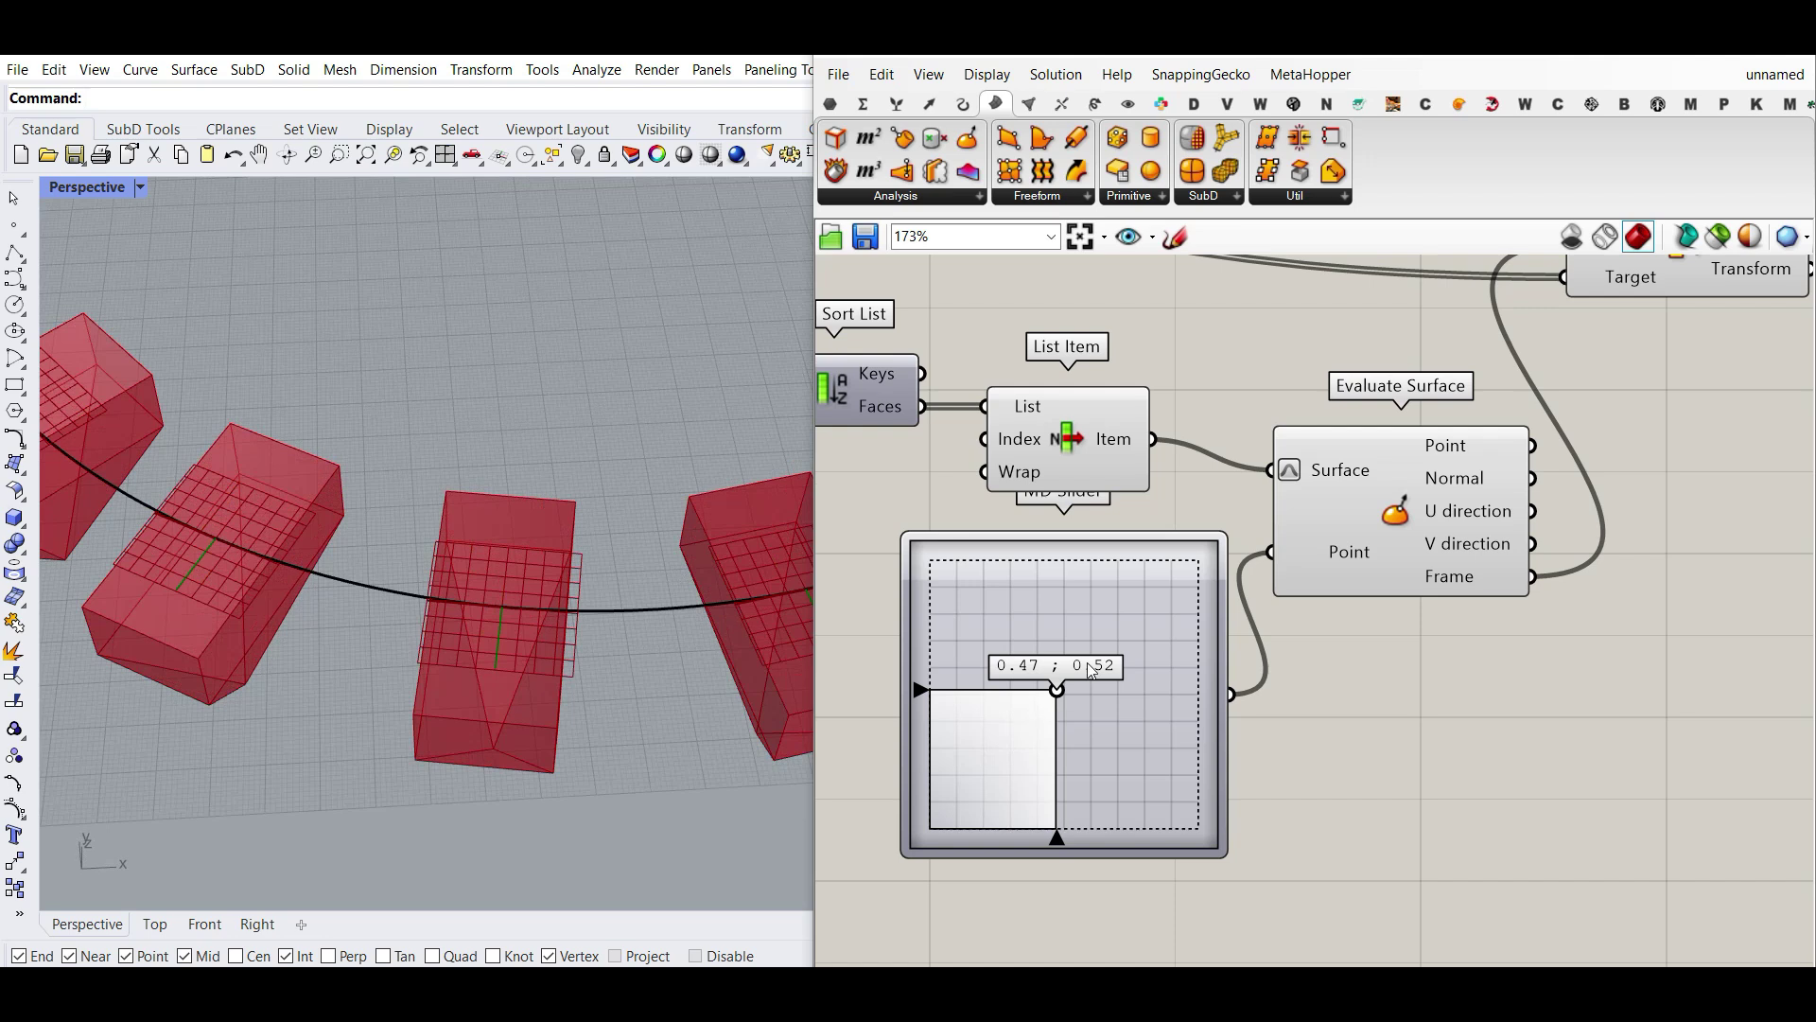
Replace the MD Slider with a Construct Point component below List Item, feeding the Point input of Evaluate Surface.
{"action": "left_click", "coordinate": [1110, 622]}
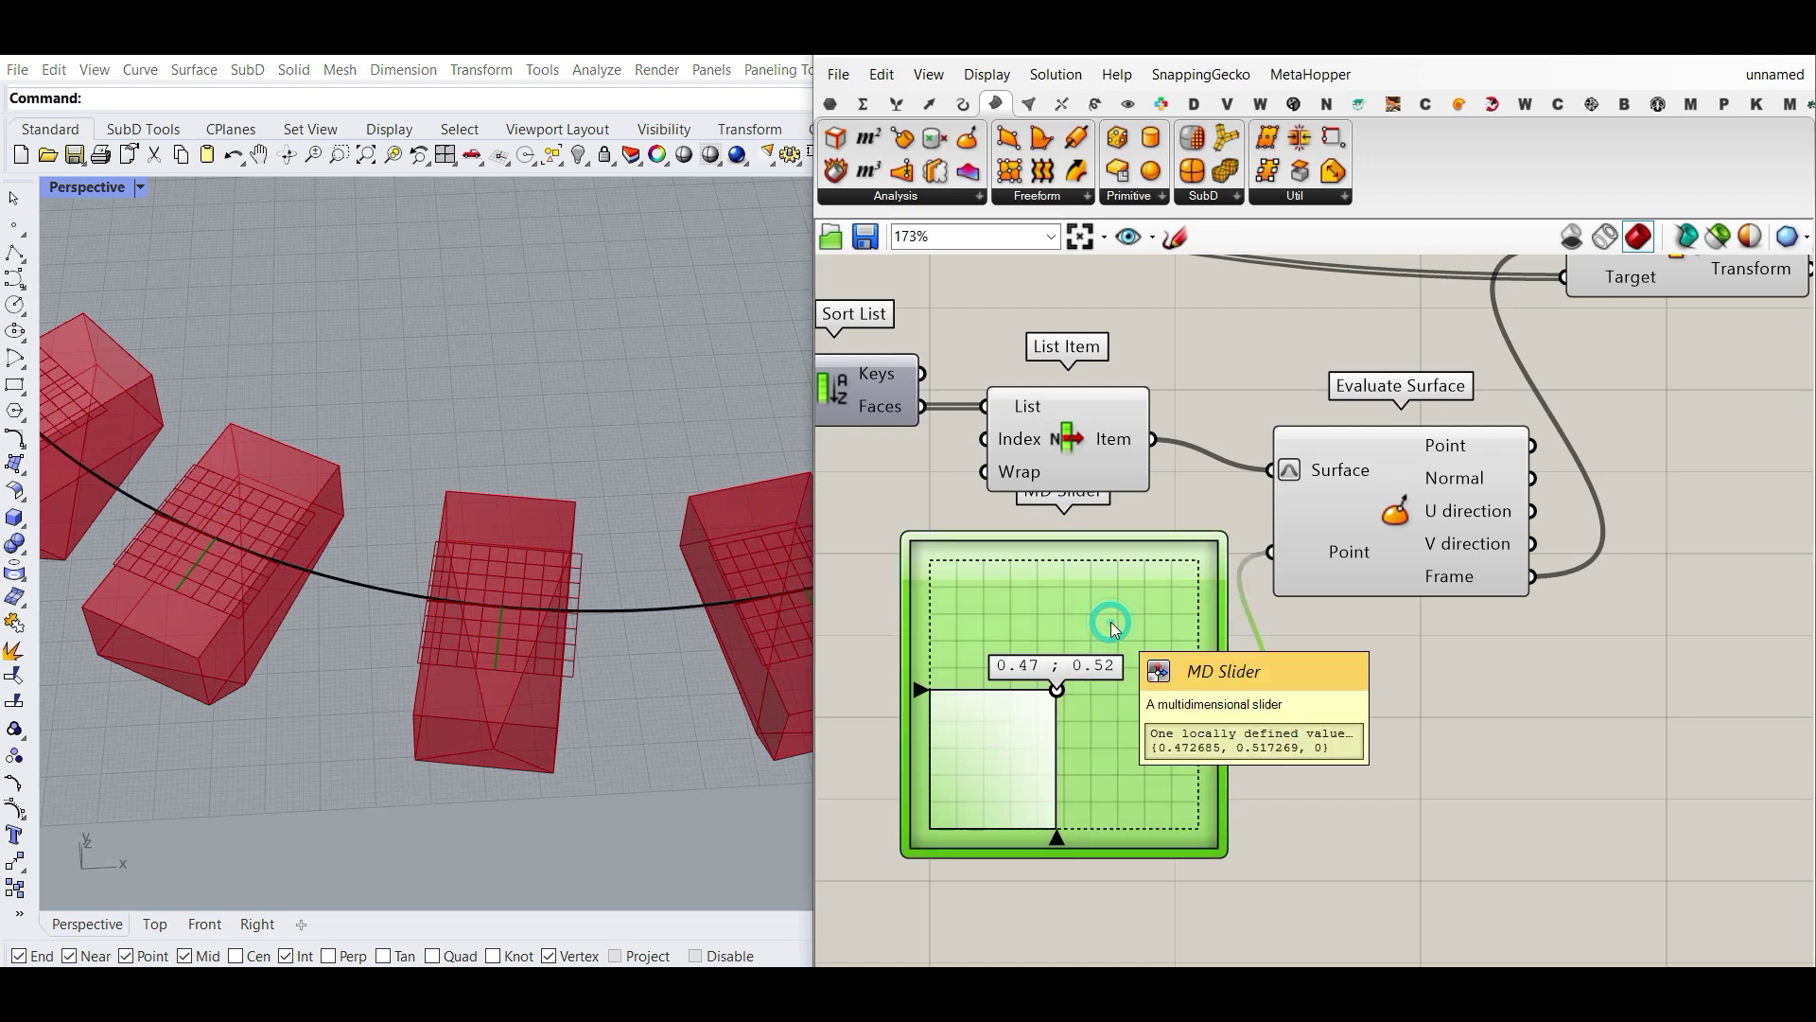
{"action": "key", "text": "Delete"}
{"action": "left_click", "coordinate": [929, 104]}
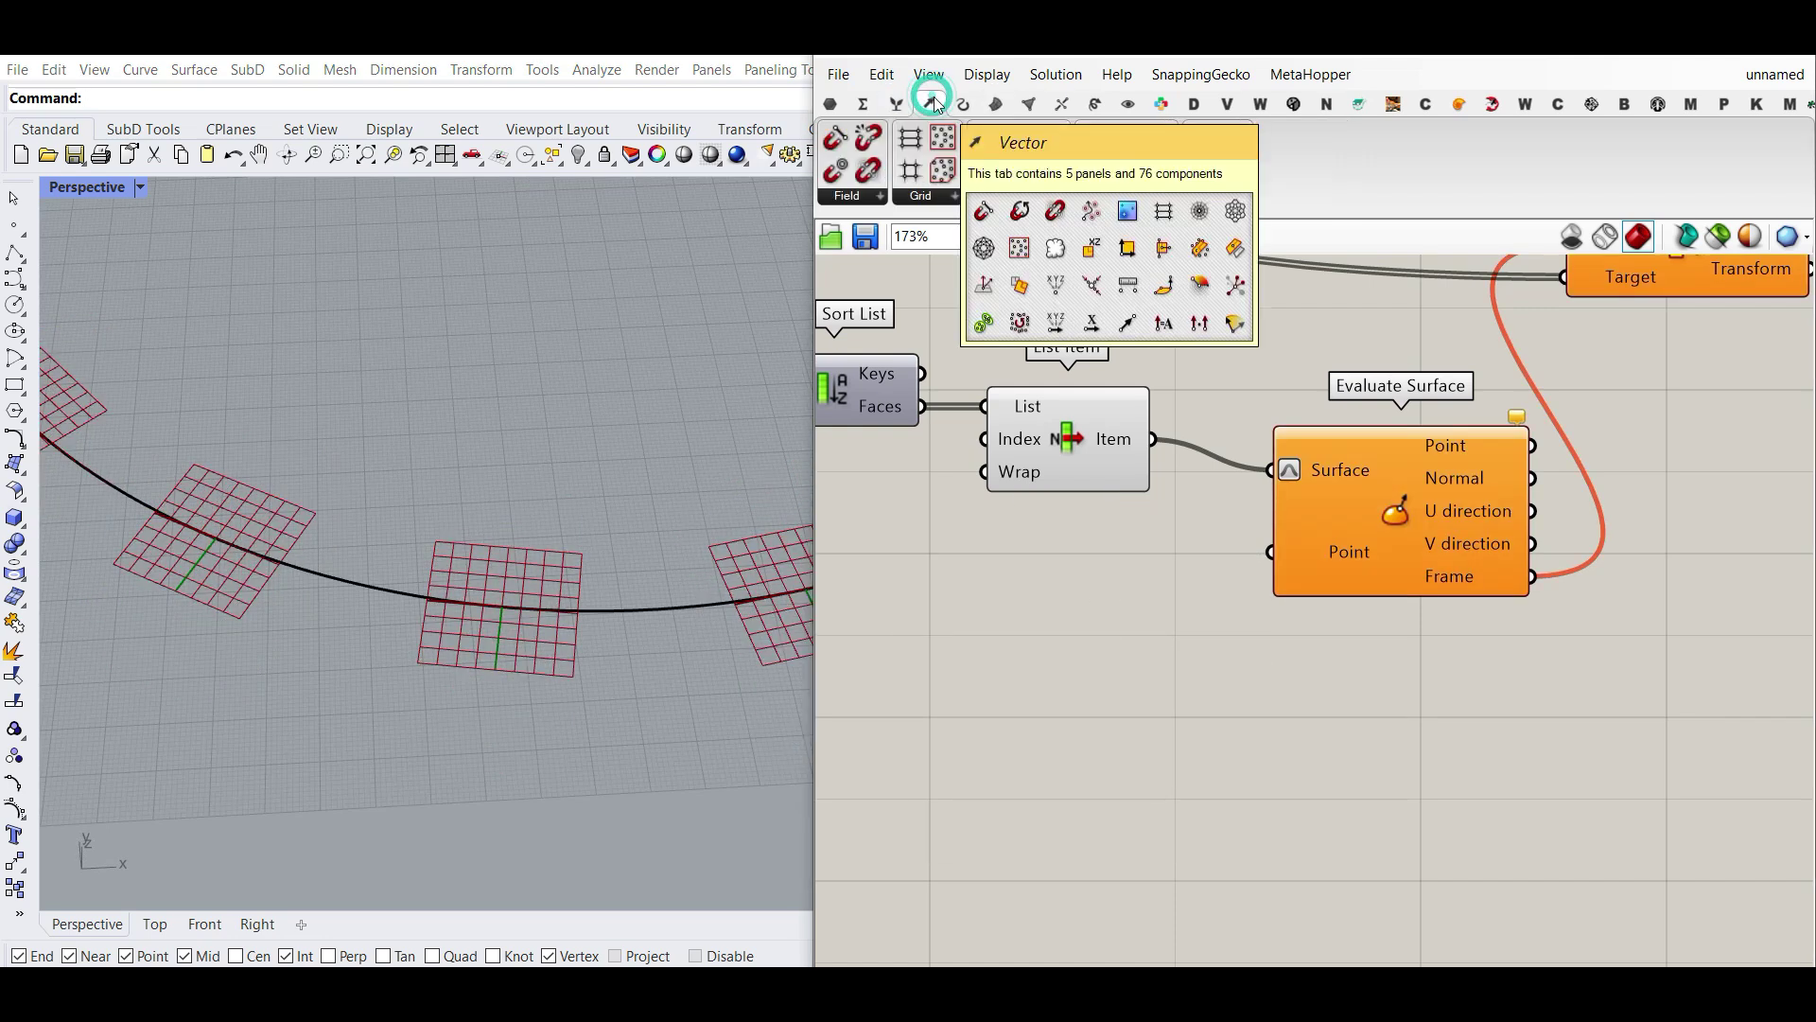
{"action": "left_click_drag", "start_coordinate": [1154, 677], "coordinate": [1099, 760]}
{"action": "left_click_drag", "start_coordinate": [1228, 759], "coordinate": [1271, 552]}
{"action": "left_click_drag", "start_coordinate": [1080, 798], "coordinate": [1097, 649]}
Rename the X, Y and Z coordinate inputs of Construct Point to u, v and -.
{"action": "right_click", "coordinate": [1053, 581]}
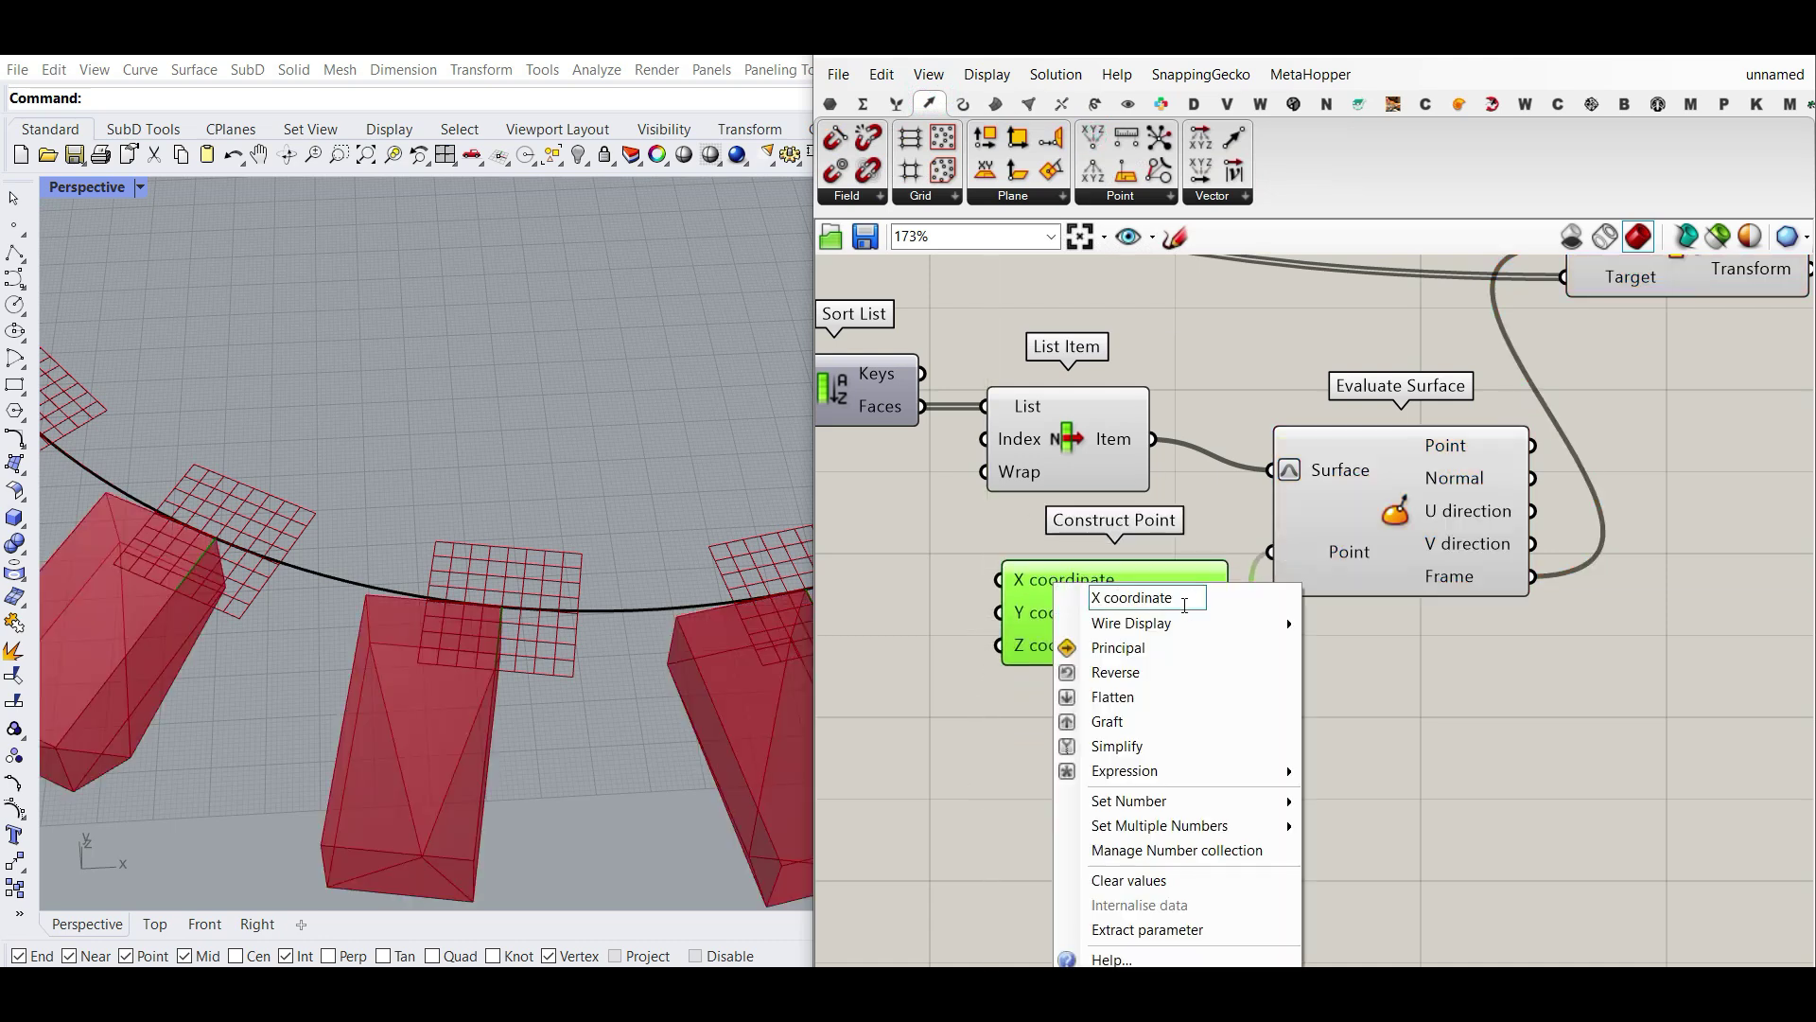
{"action": "type", "text": "u"}
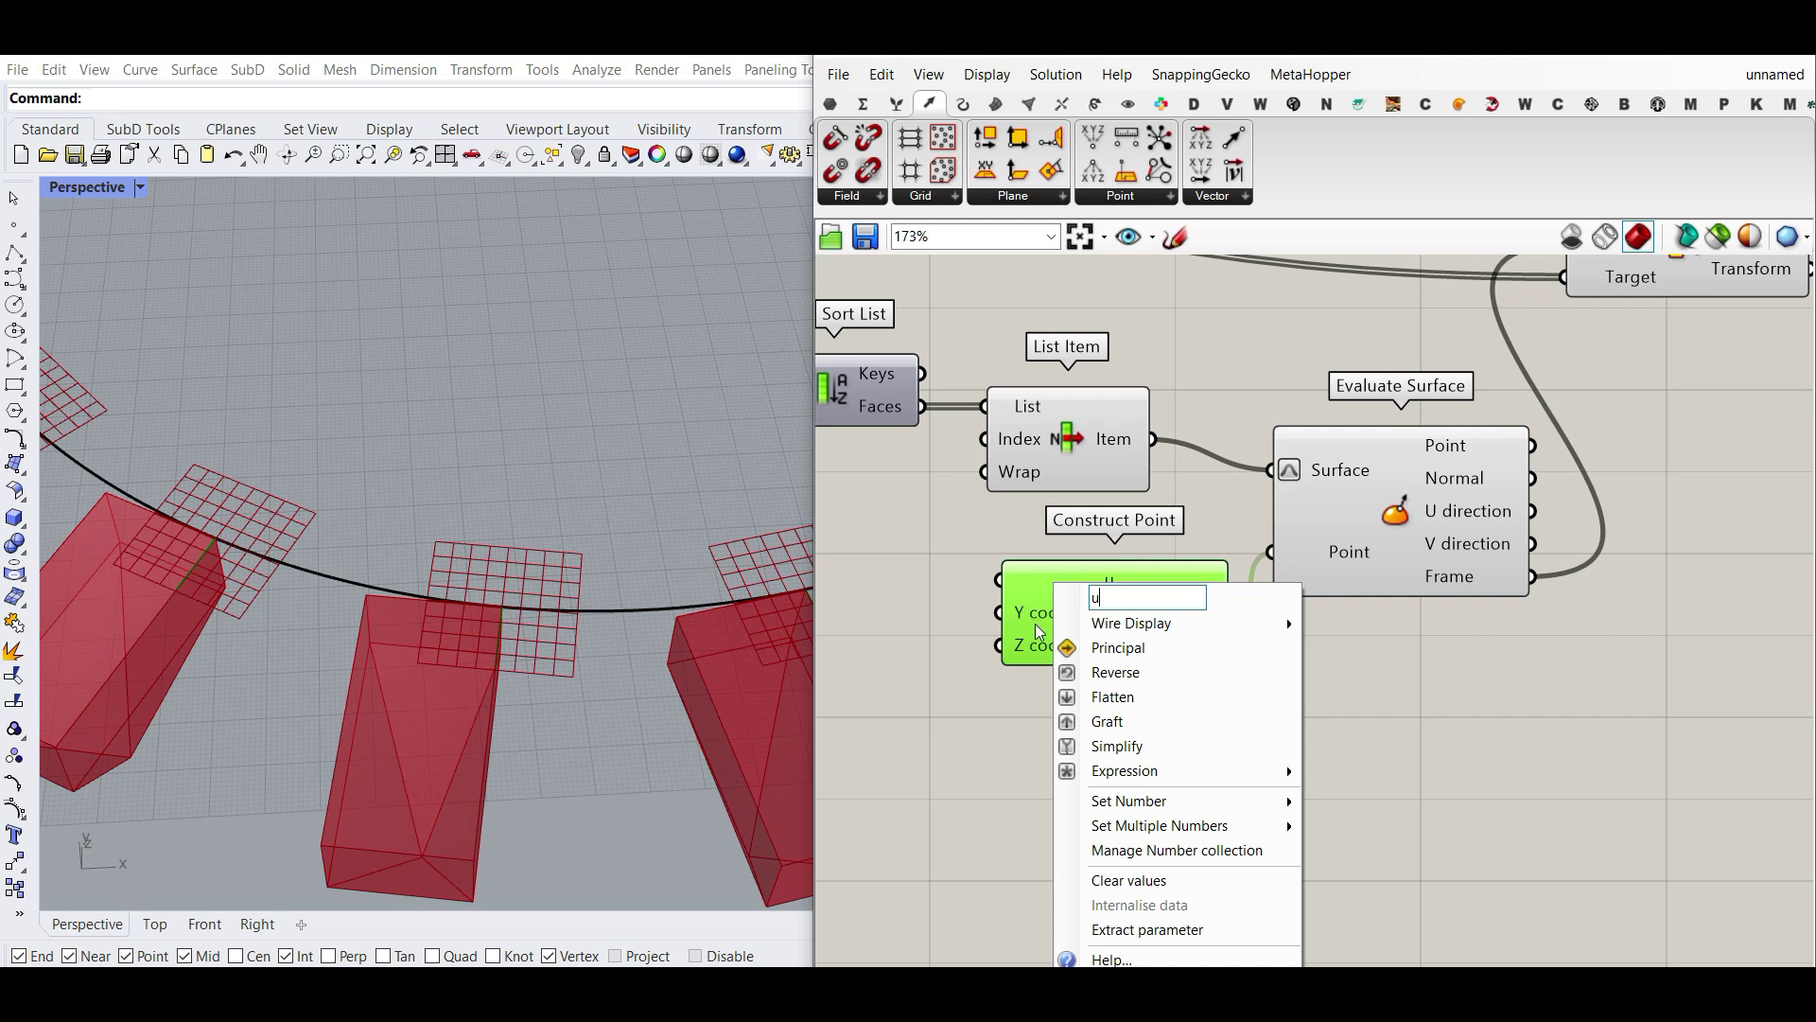
{"action": "right_click", "coordinate": [1035, 610]}
{"action": "type", "text": "v"}
{"action": "key", "text": "Return"}
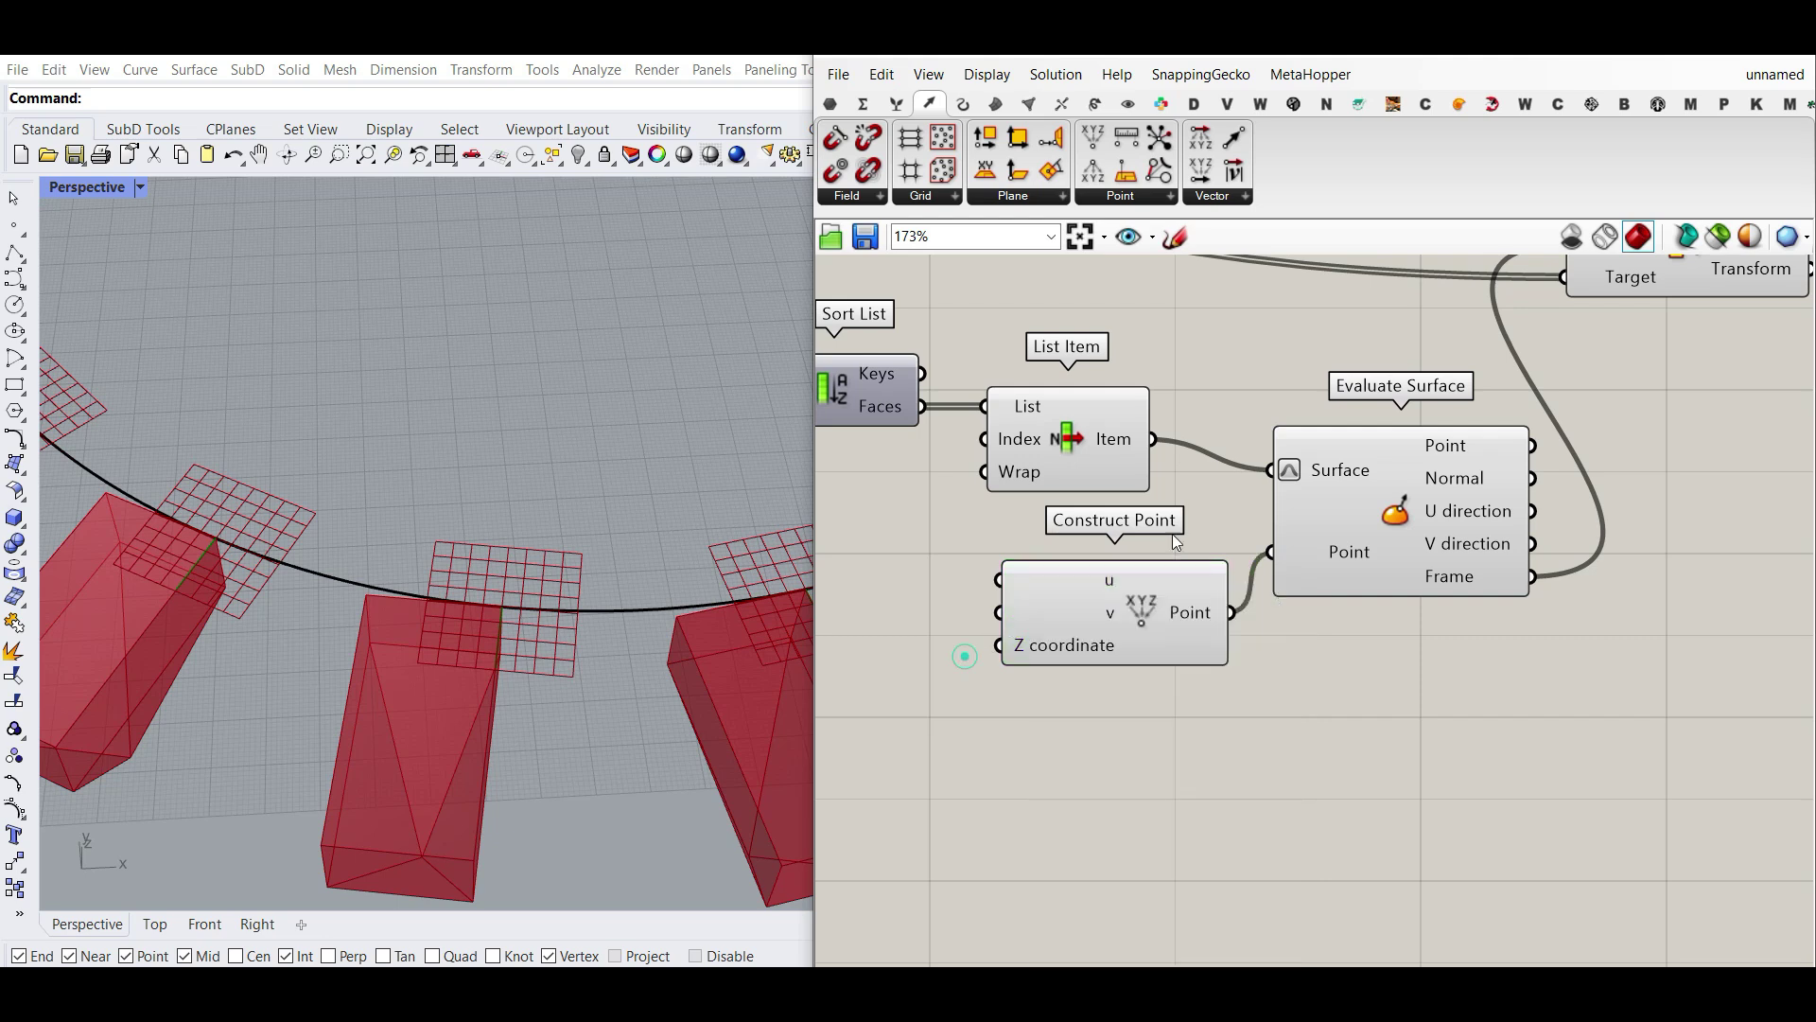
{"action": "right_click", "coordinate": [1076, 649]}
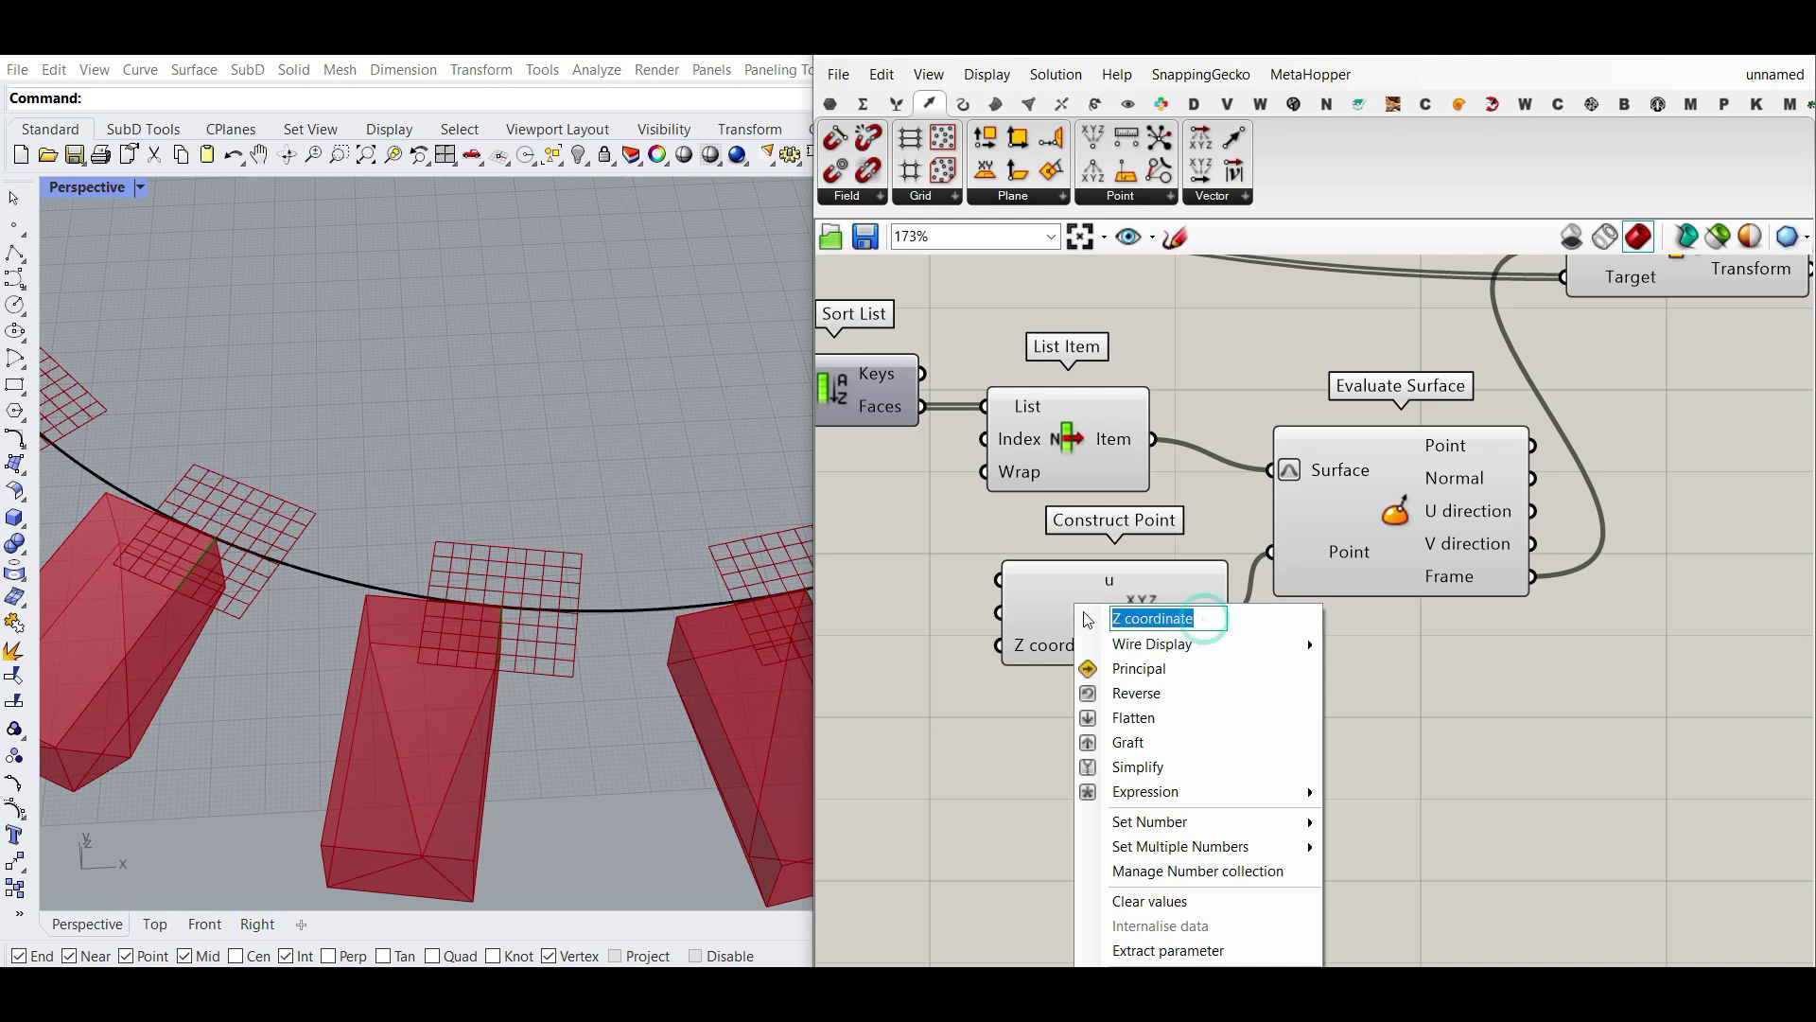
{"action": "type", "text": "-"}
{"action": "key", "text": "Return"}
{"action": "scroll", "coordinate": [1192, 701], "scroll_direction": "up", "scroll_amount": 3}
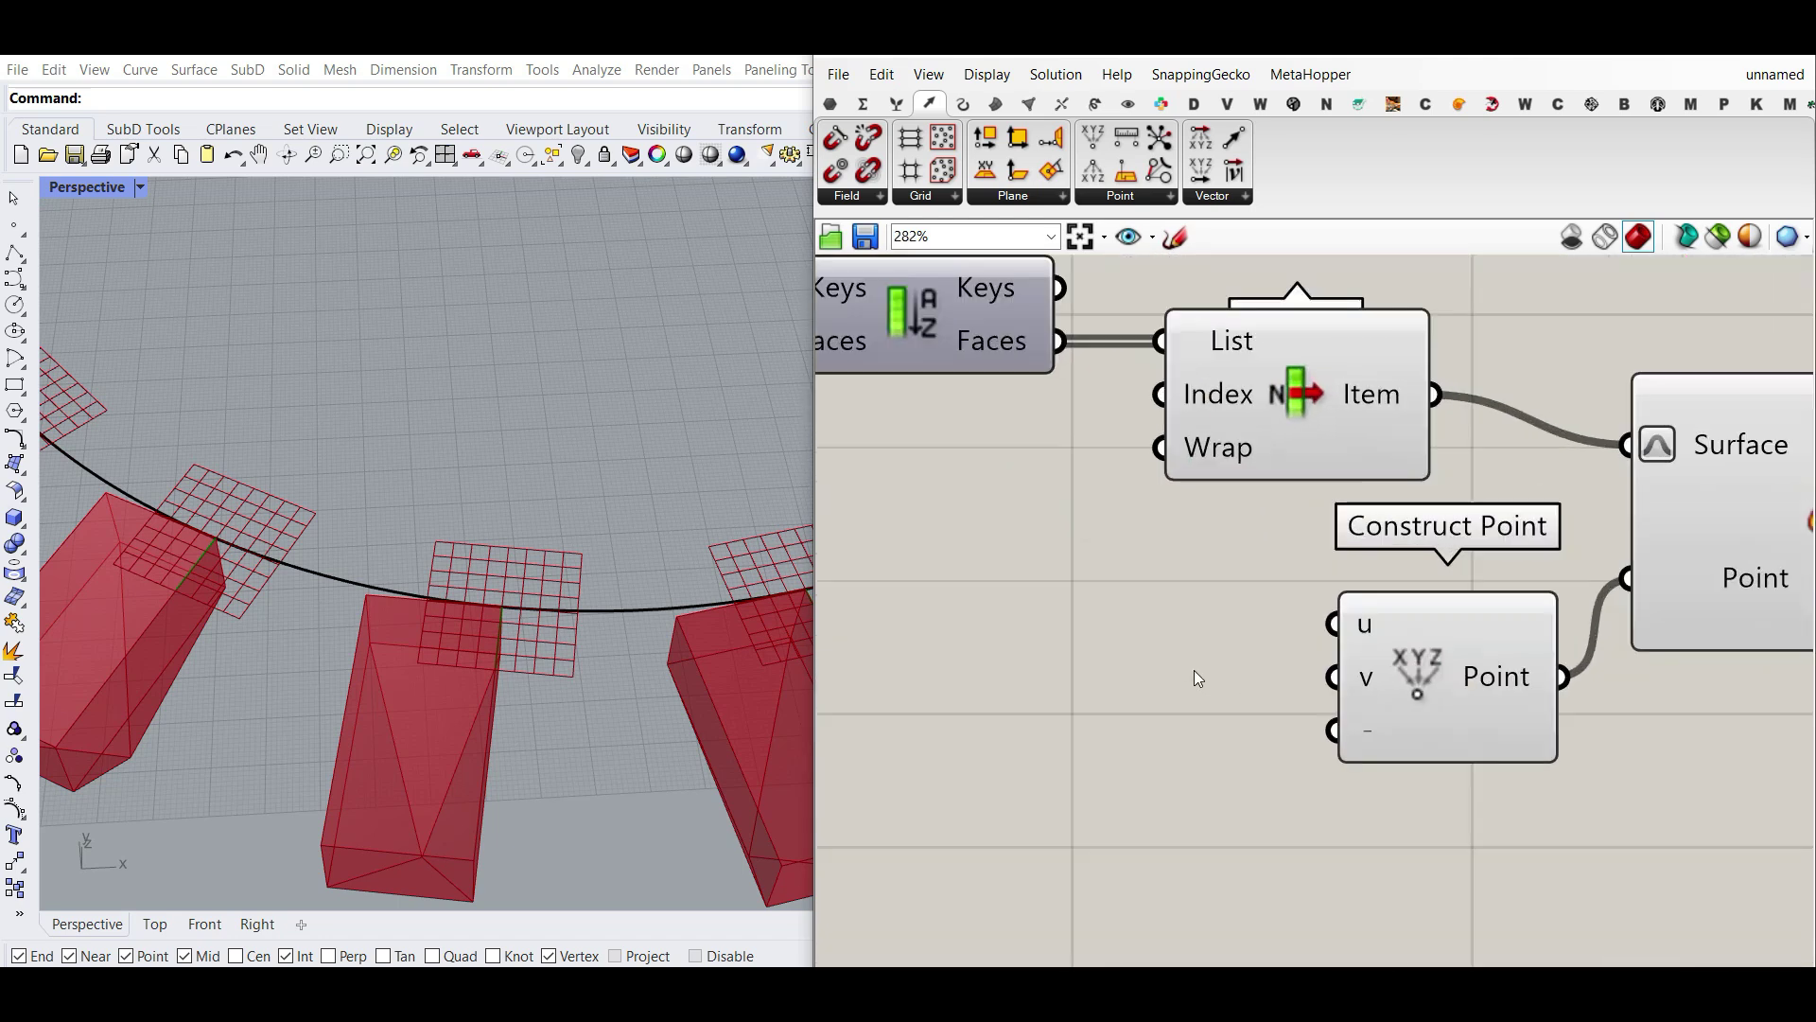
Add a 0 to 1.00 number slider, clear its name, and feed it into the u input of Construct Point.
{"action": "double_click", "coordinate": [1075, 632]}
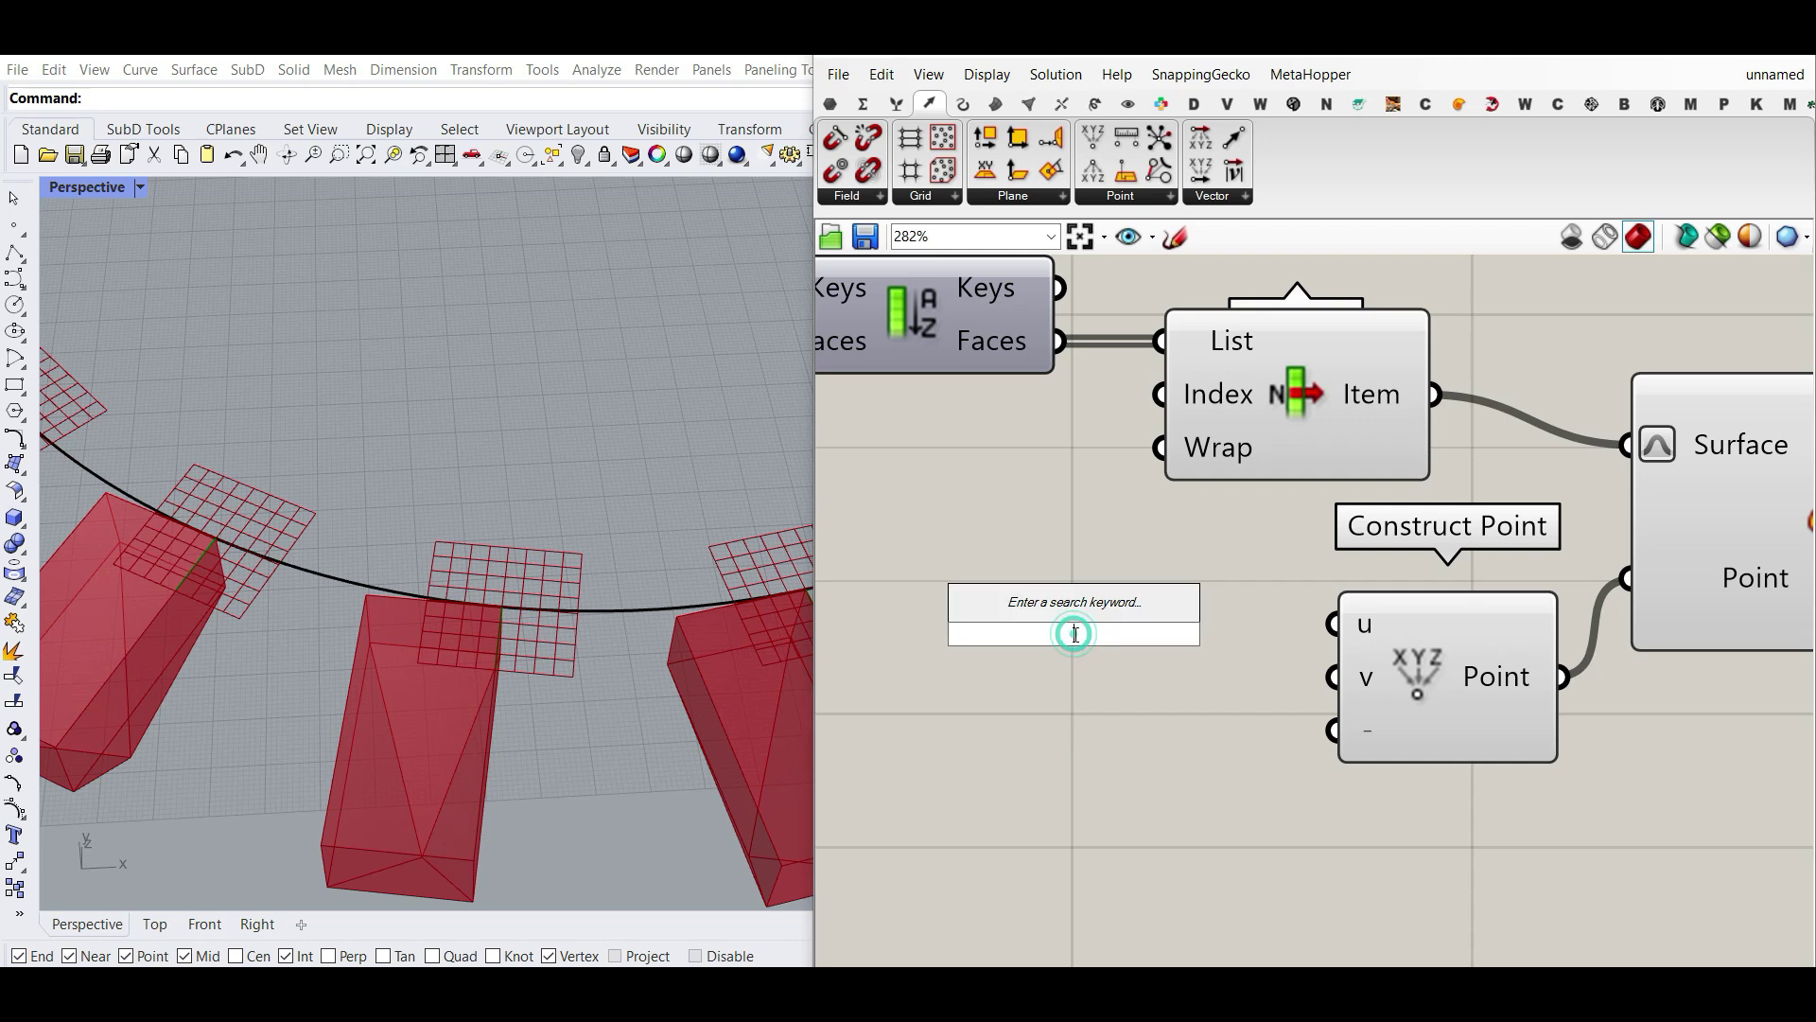
{"action": "type", "text": "0..1.00"}
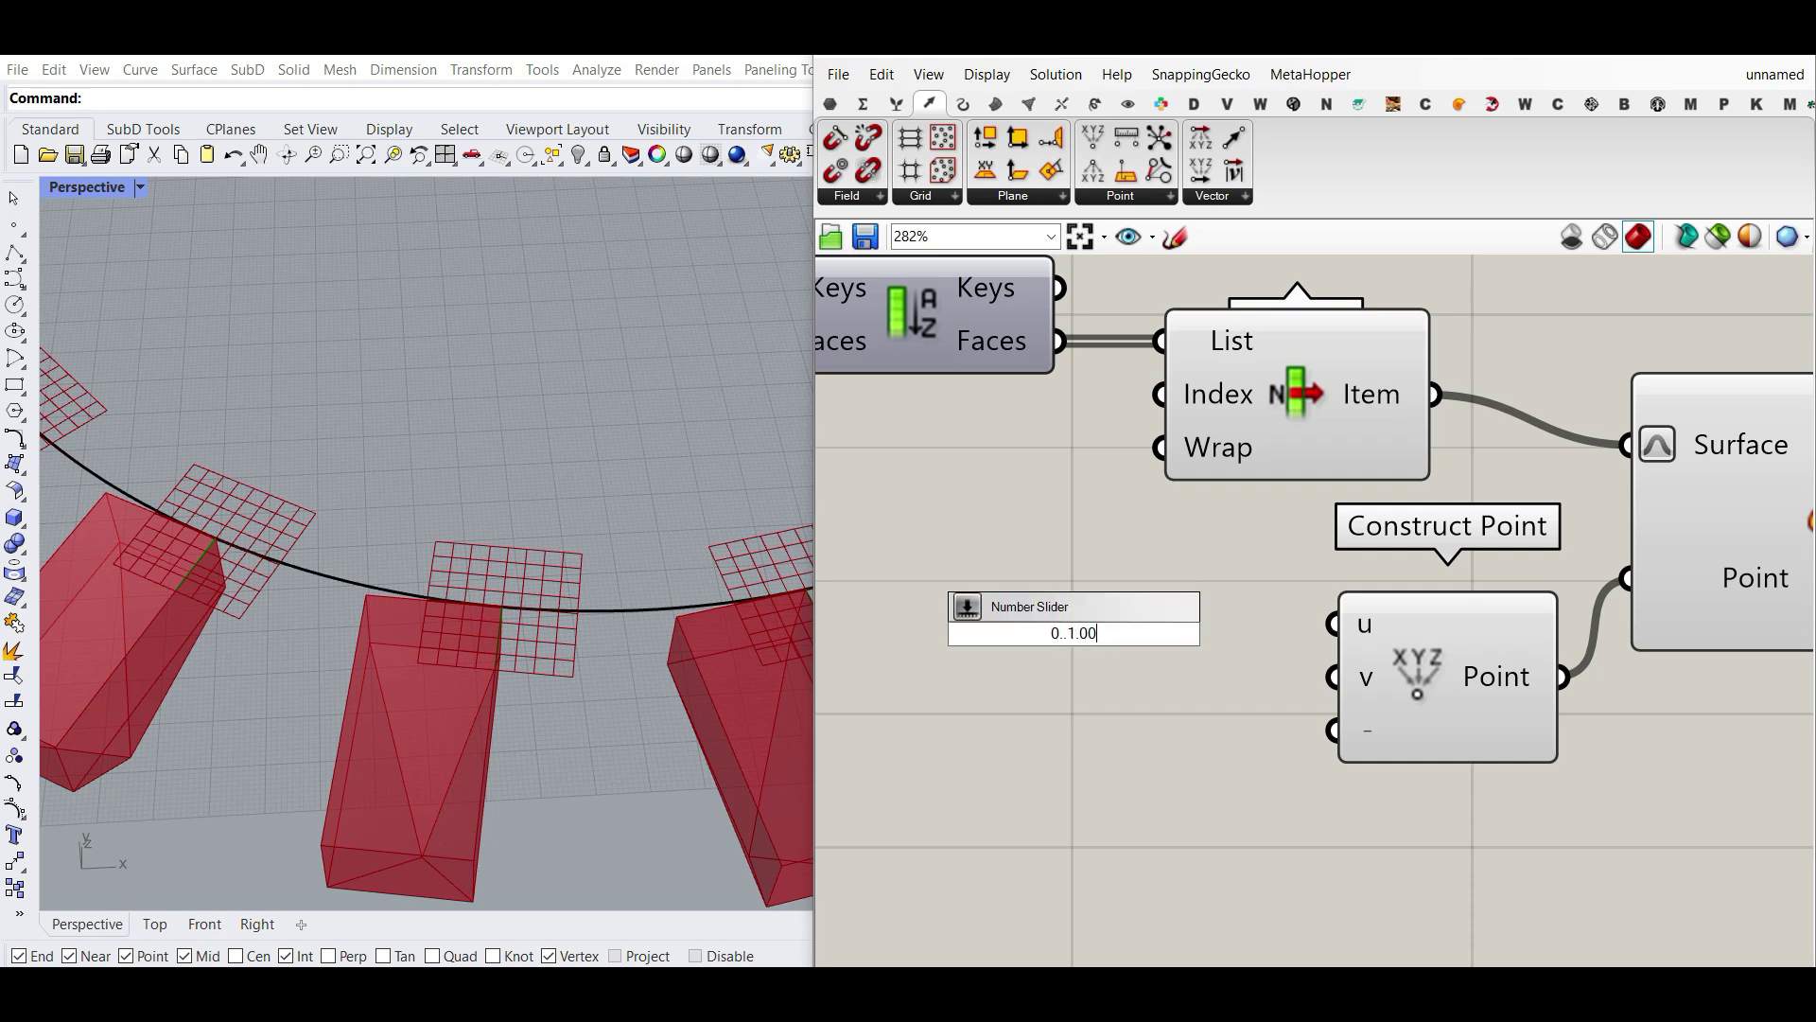
{"action": "key", "text": "Return"}
{"action": "right_click", "coordinate": [1196, 632]}
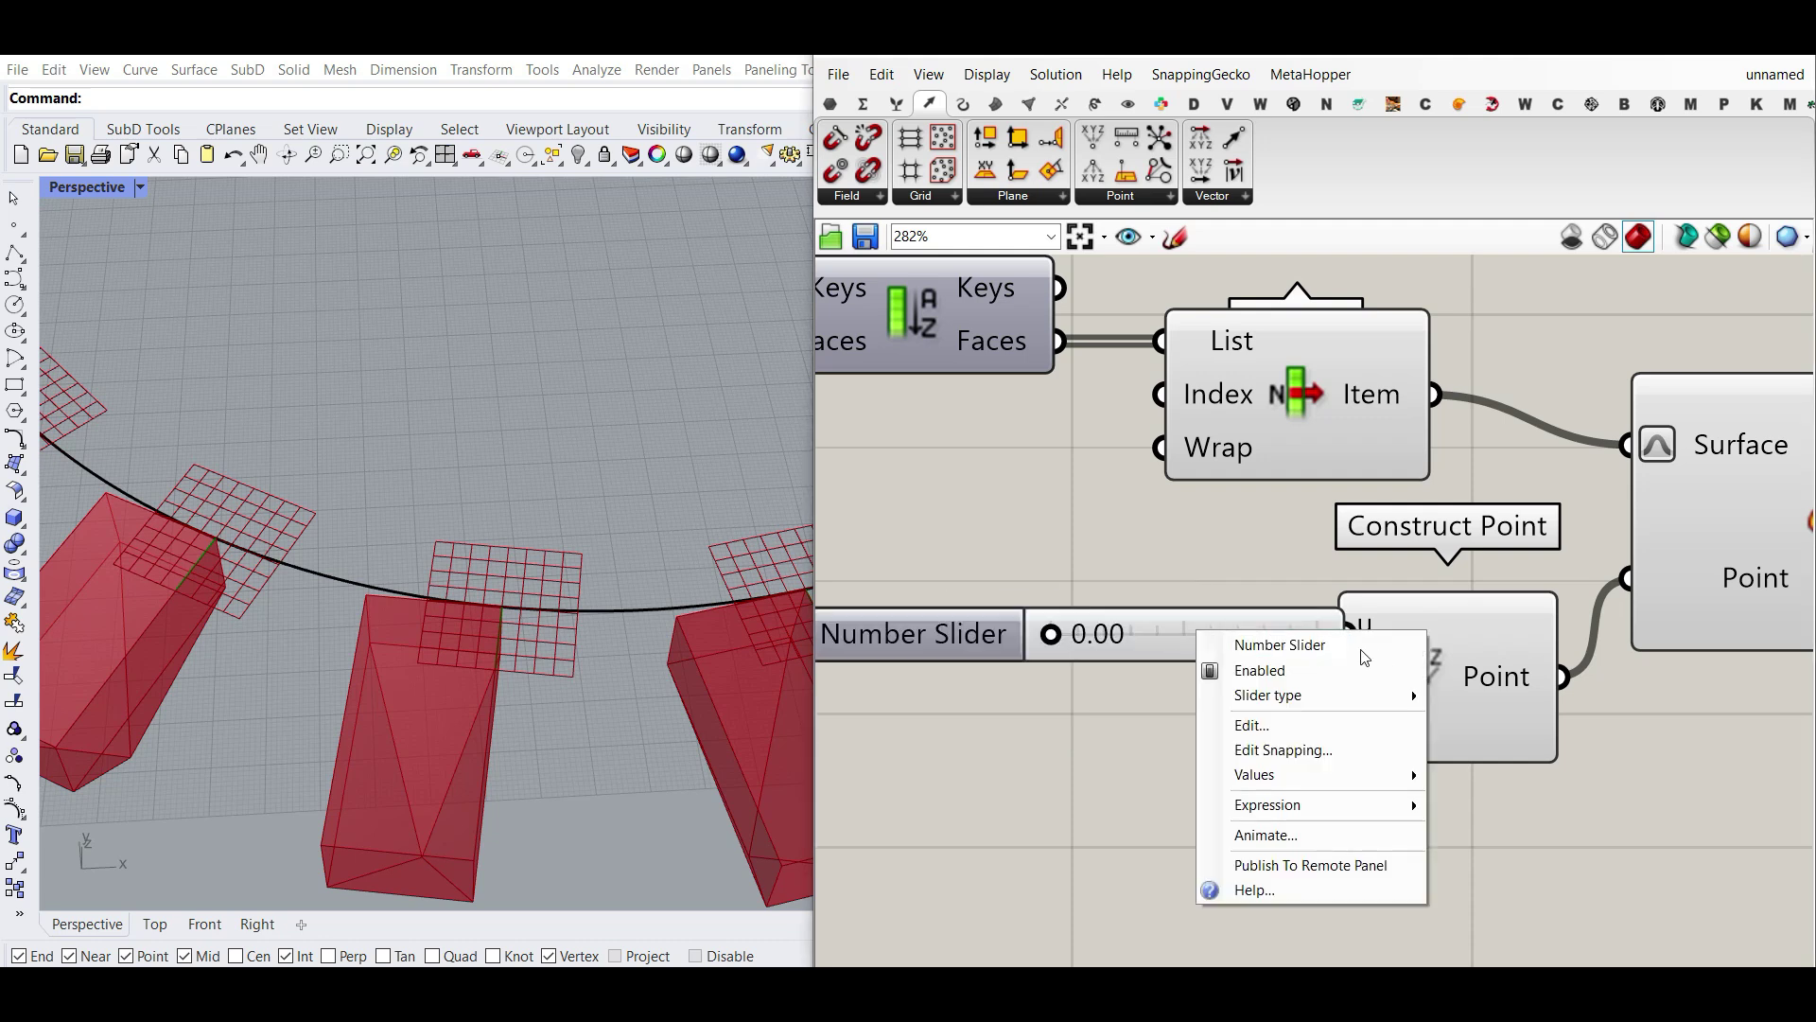
{"action": "left_click", "coordinate": [1332, 645]}
{"action": "key", "text": "BackSpace"}
{"action": "left_click", "coordinate": [1119, 572]}
{"action": "left_click_drag", "start_coordinate": [1333, 636], "coordinate": [1178, 668]}
Duplicate the slider, feed the copy into the v input of Construct Point, and stack both sliders in front of the component.
{"action": "key", "text": "ctrl+c"}
{"action": "key", "text": "ctrl+v"}
{"action": "left_click_drag", "start_coordinate": [1264, 620], "coordinate": [1334, 675]}
{"action": "left_click_drag", "start_coordinate": [1282, 610], "coordinate": [1207, 615]}
{"action": "left_click_drag", "start_coordinate": [1228, 663], "coordinate": [1165, 669]}
{"action": "right_click_drag", "start_coordinate": [1218, 653], "coordinate": [1319, 661]}
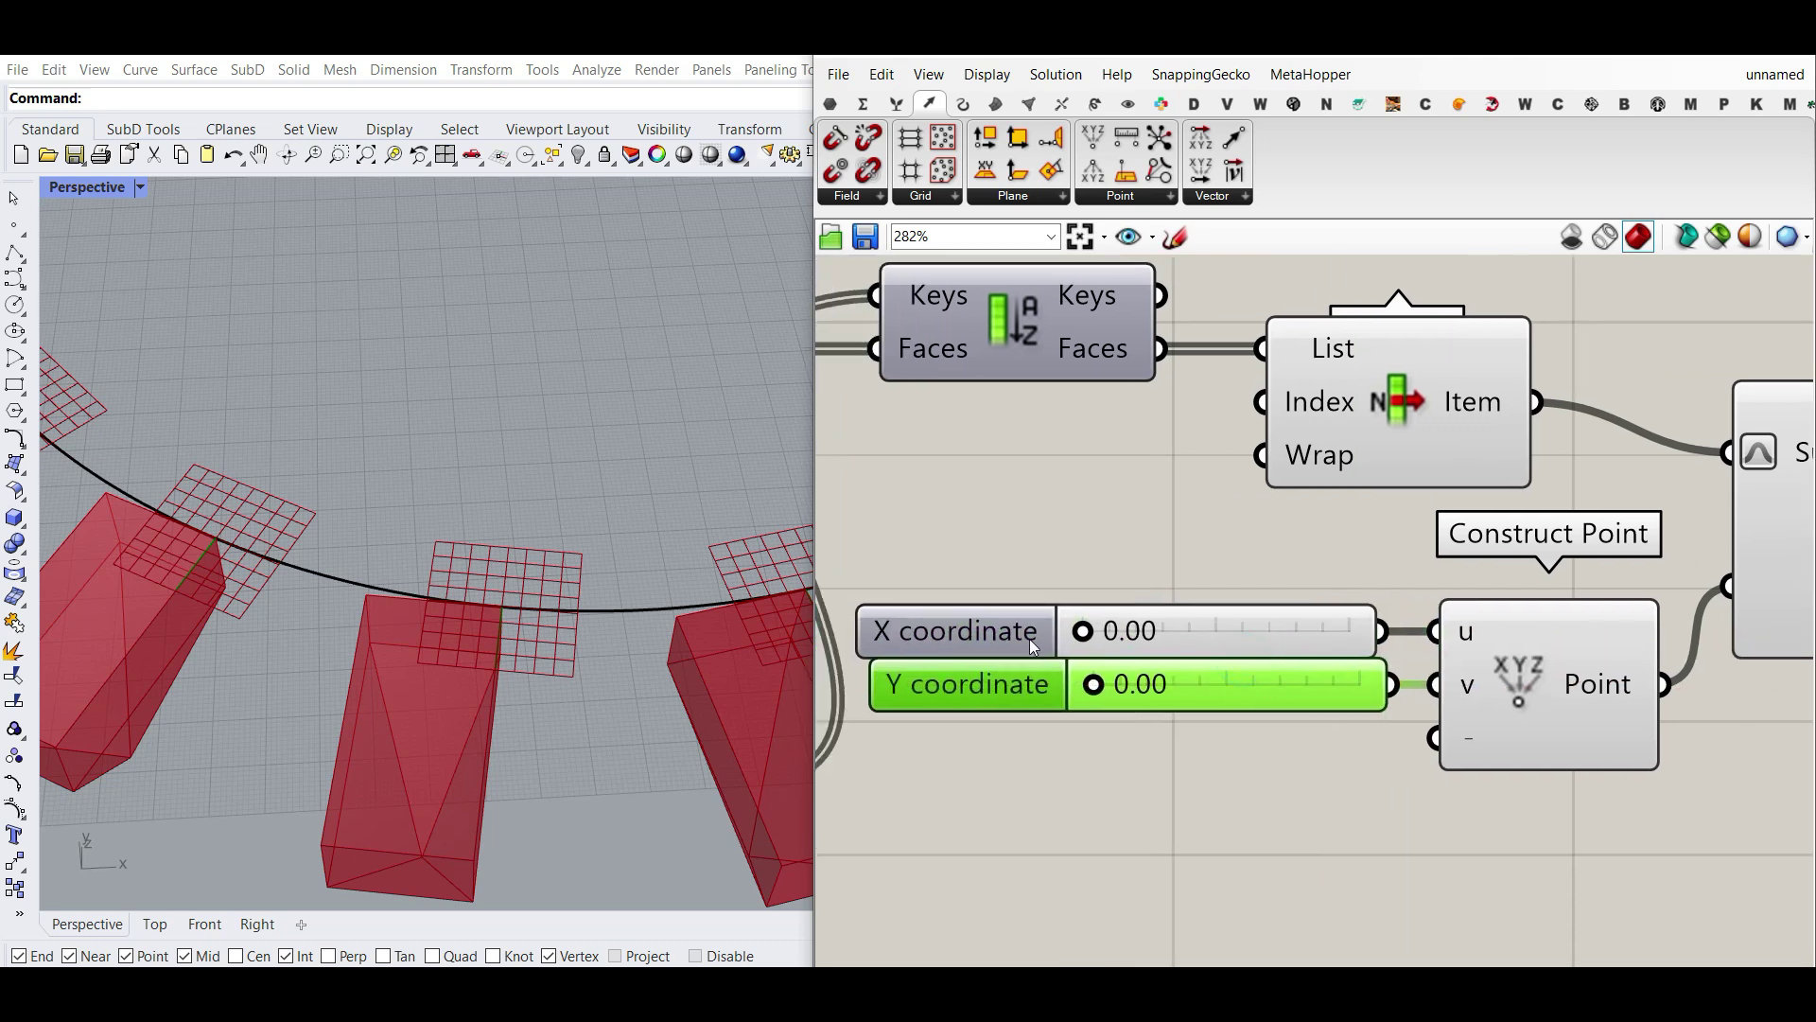
Rename the two number sliders u and v to match the Construct Point inputs they feed.
{"action": "right_click", "coordinate": [1029, 638]}
{"action": "type", "text": "u"}
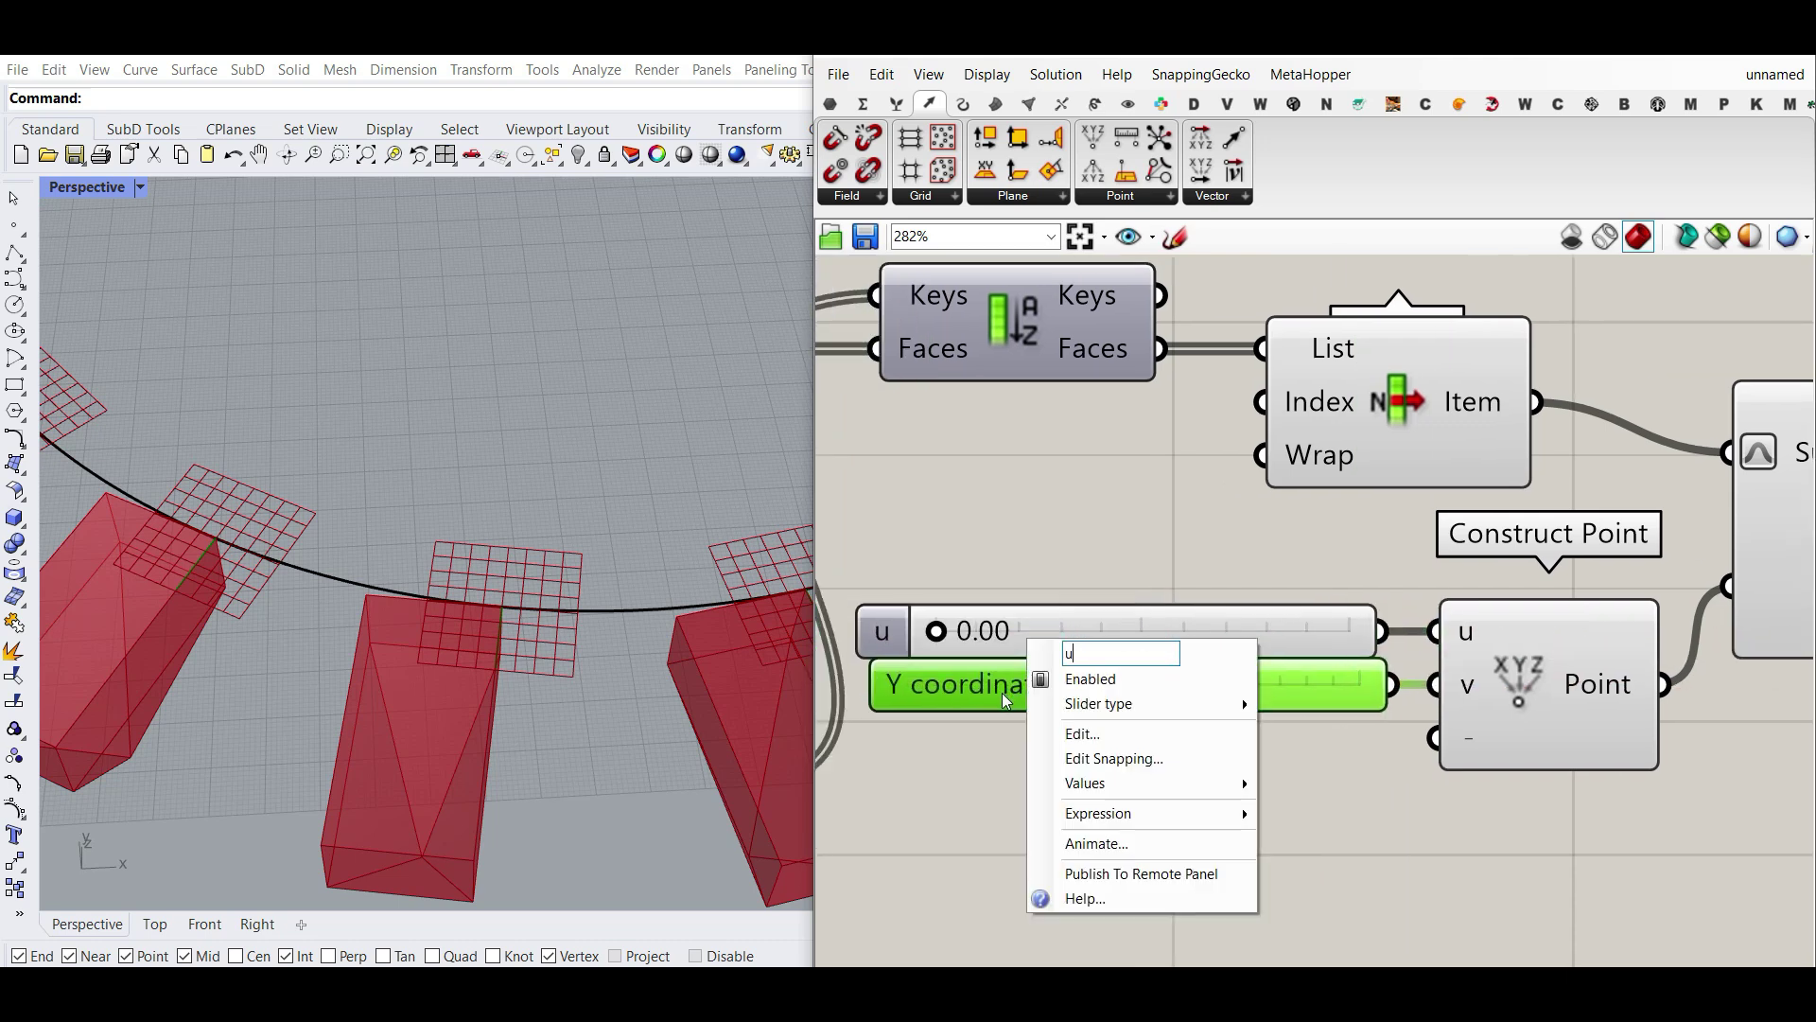
{"action": "right_click", "coordinate": [1005, 698]}
{"action": "type", "text": "v"}
{"action": "left_click", "coordinate": [1087, 556]}
{"action": "left_click", "coordinate": [1084, 547]}
Set both the u and v sliders to 0.5 to centre the frame on the base face.
{"action": "left_click_drag", "start_coordinate": [945, 633], "coordinate": [1199, 650]}
{"action": "double_click", "coordinate": [1199, 651]}
{"action": "type", "text": "0.5"}
{"action": "key", "text": "Return"}
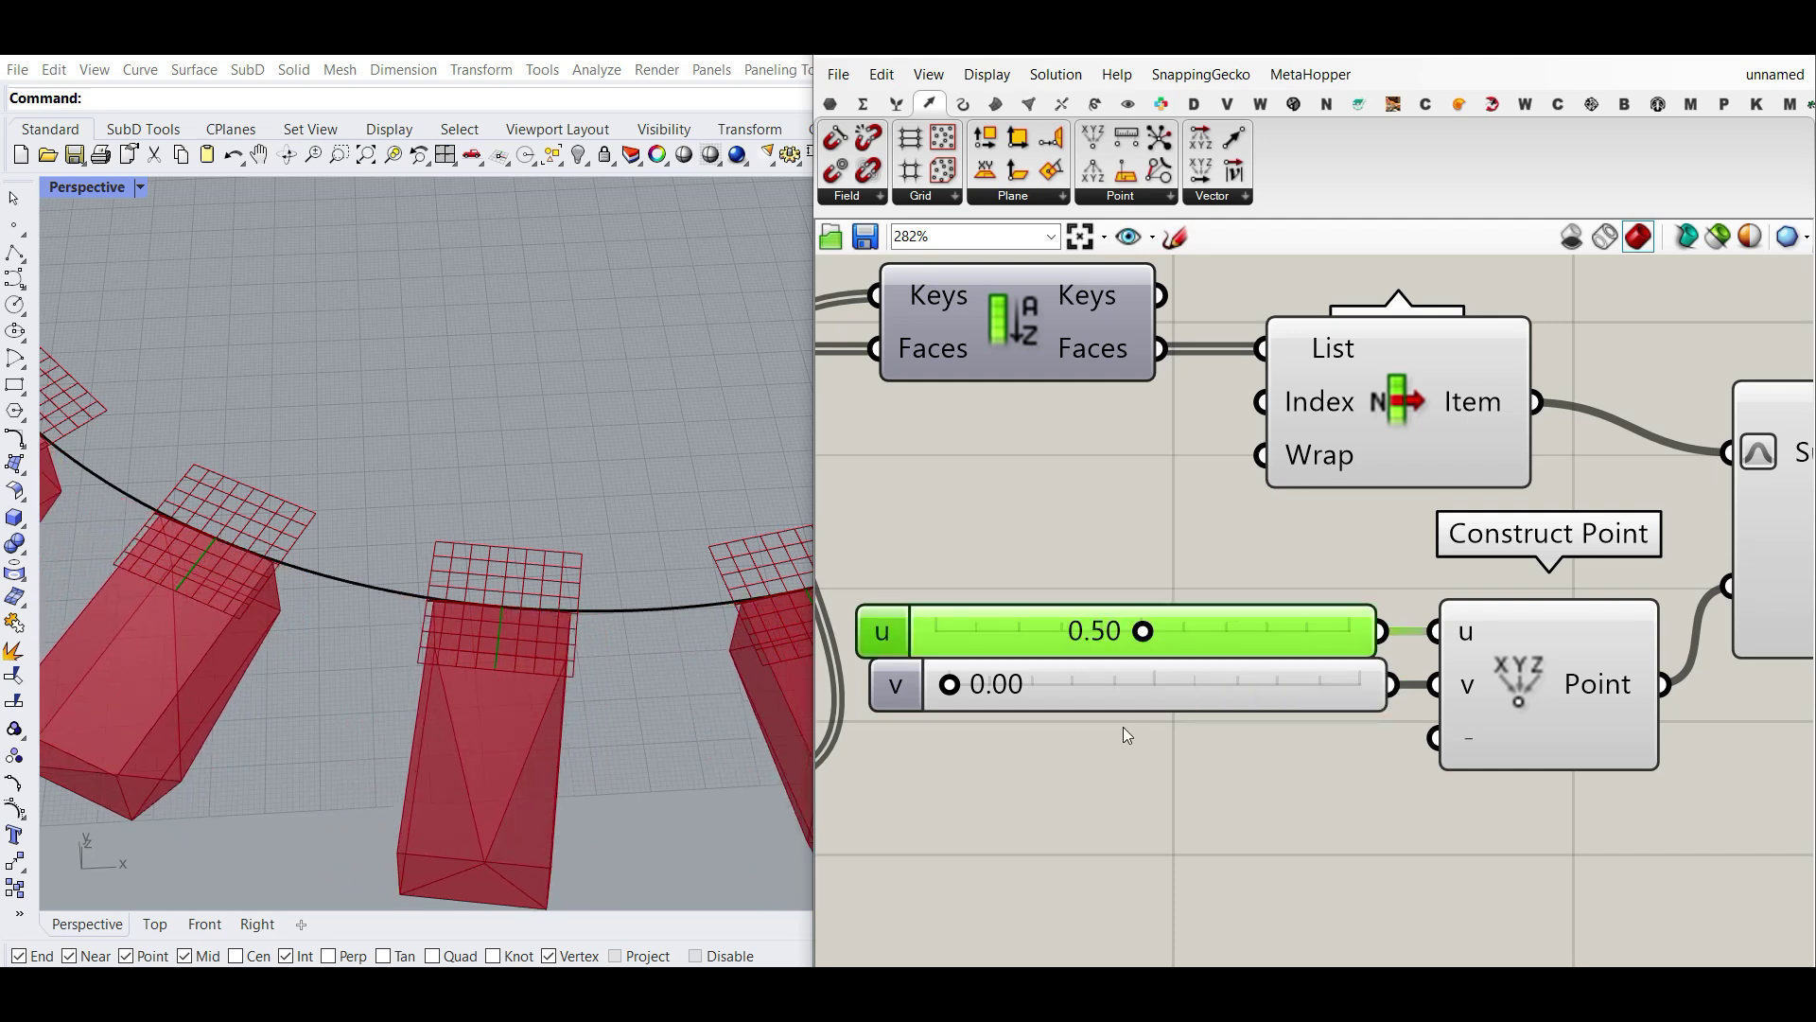
{"action": "double_click", "coordinate": [1122, 685]}
{"action": "type", "text": "0.5"}
{"action": "key", "text": "Return"}
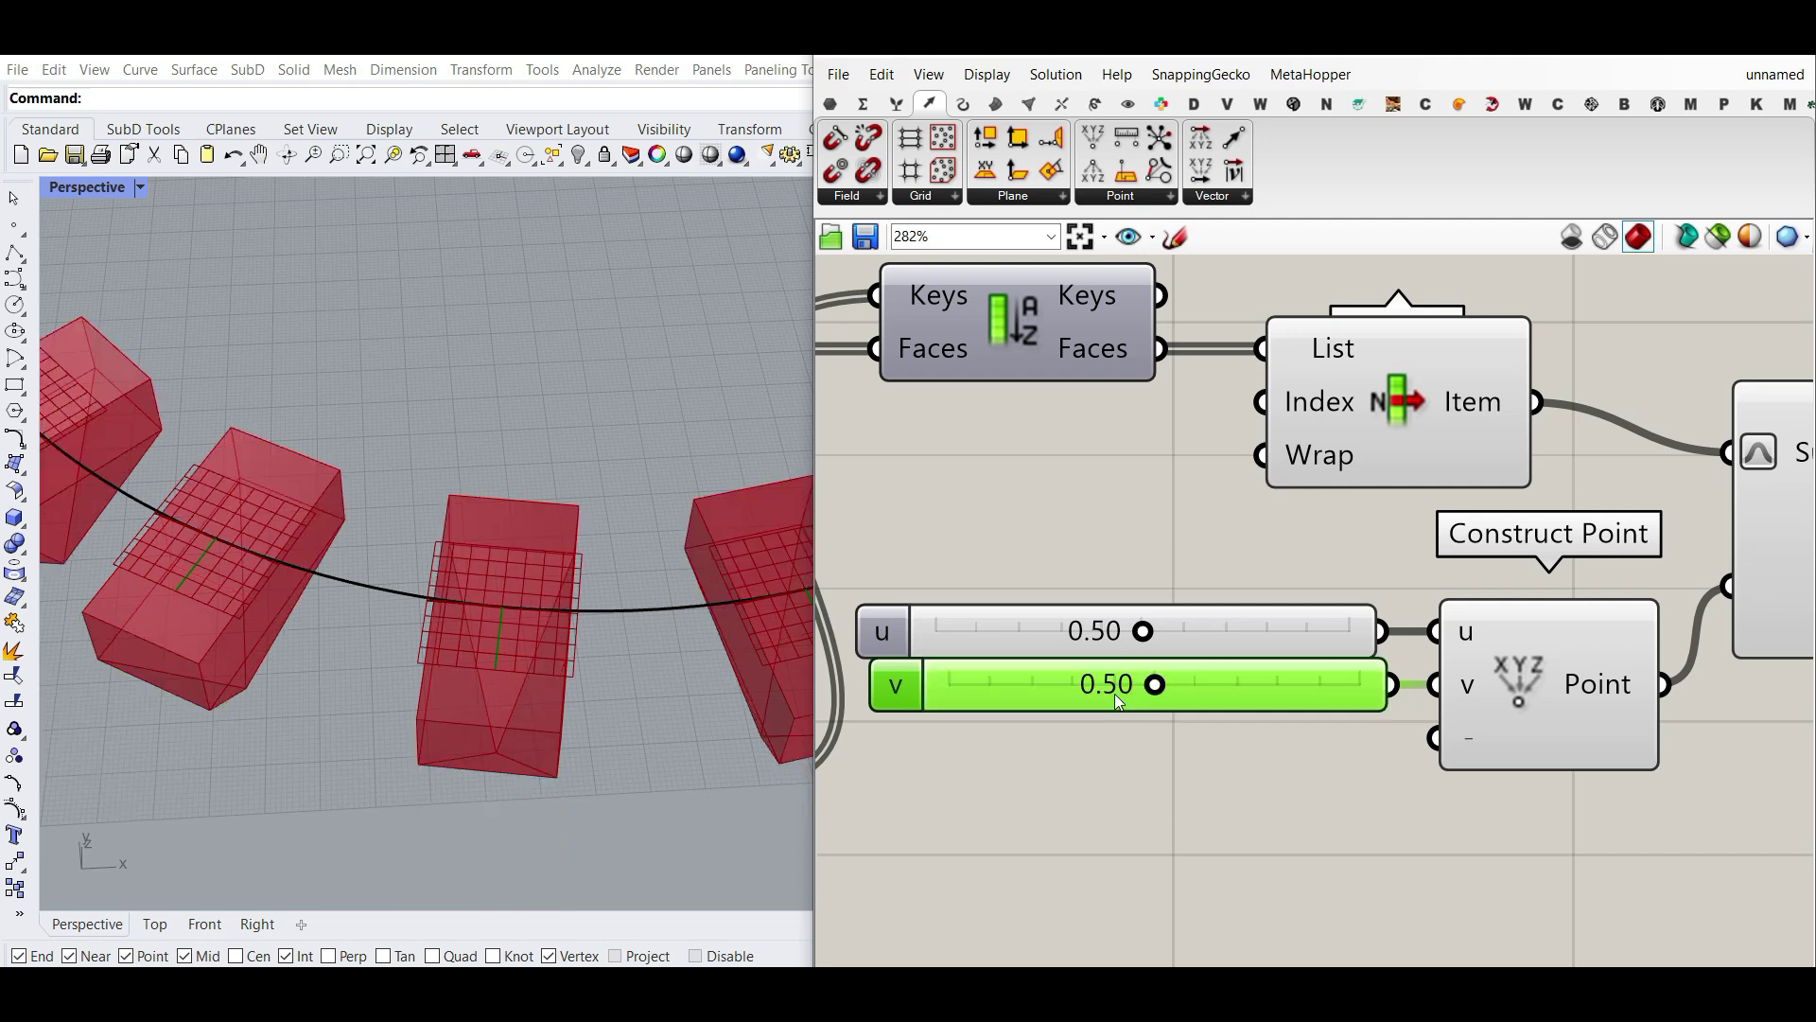
Place a Flip Plane component just past the Frame output of Evaluate Surface.
{"action": "scroll", "coordinate": [503, 627], "scroll_direction": "down", "scroll_amount": 5}
{"action": "scroll", "coordinate": [1453, 702], "scroll_direction": "down", "scroll_amount": 3}
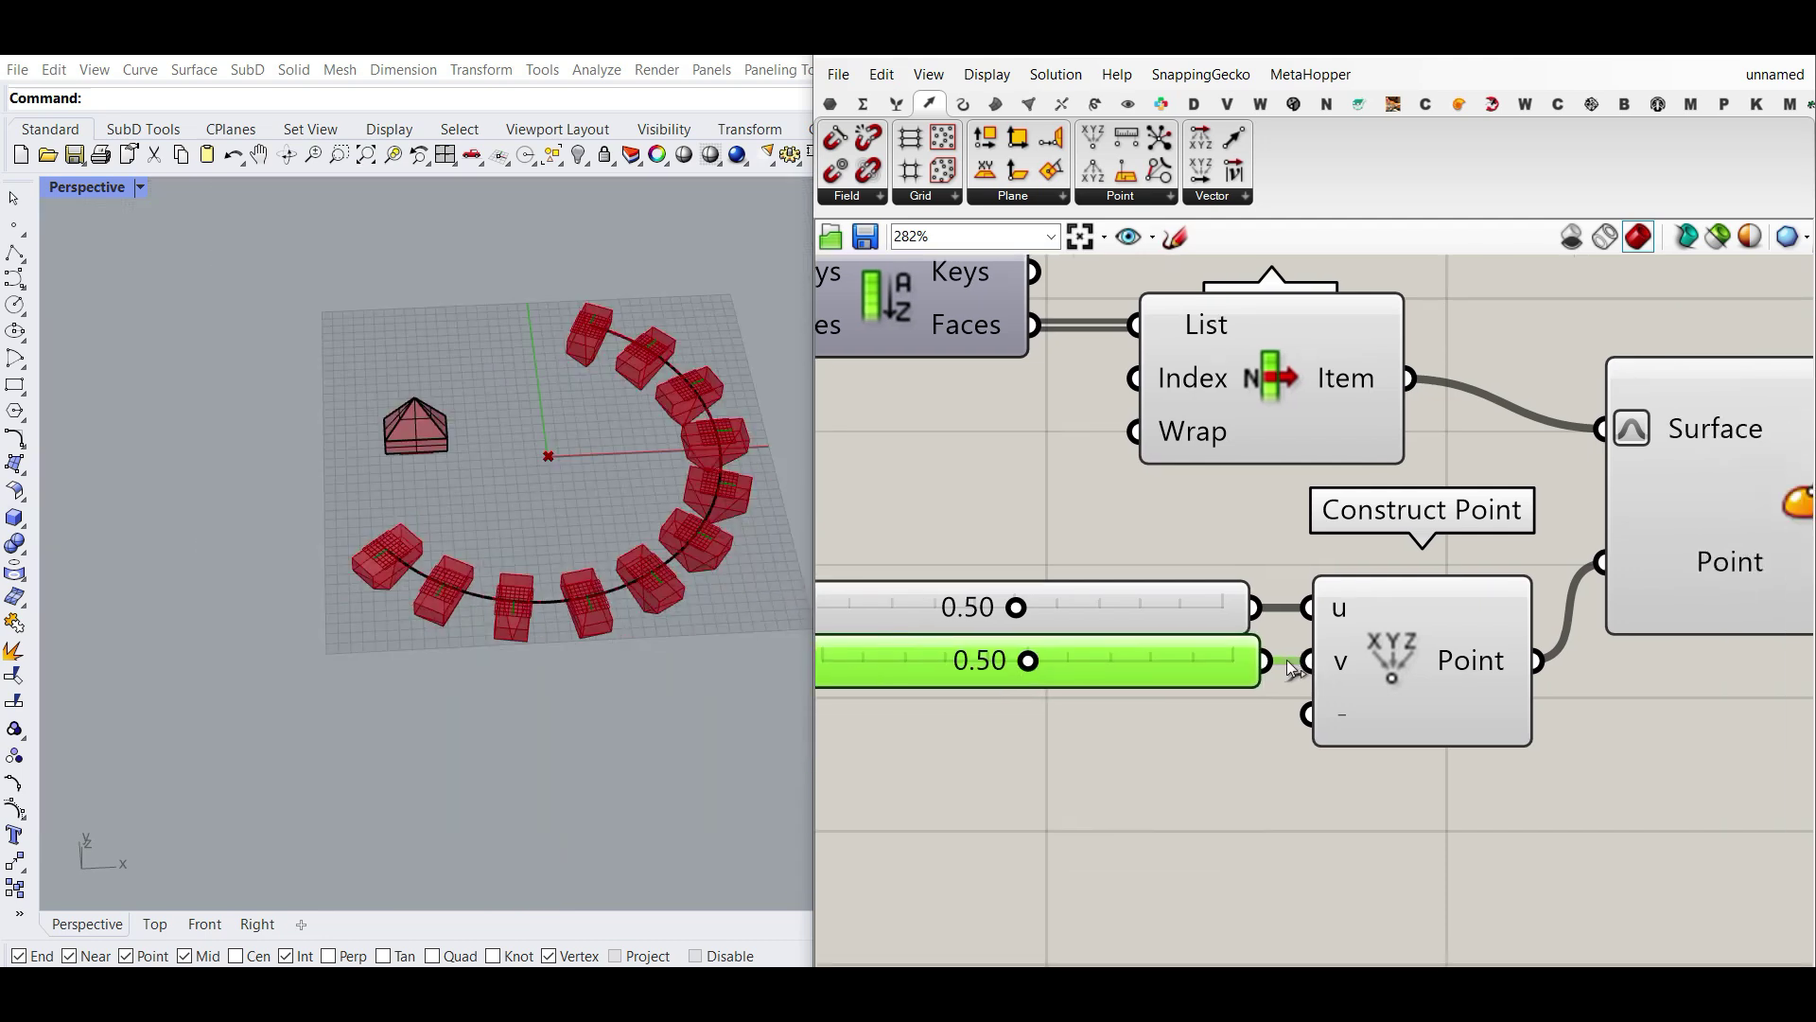
{"action": "scroll", "coordinate": [1528, 610], "scroll_direction": "down", "scroll_amount": 2}
{"action": "scroll", "coordinate": [1527, 605], "scroll_direction": "up", "scroll_amount": 4}
{"action": "mouse_move", "coordinate": [1449, 678]}
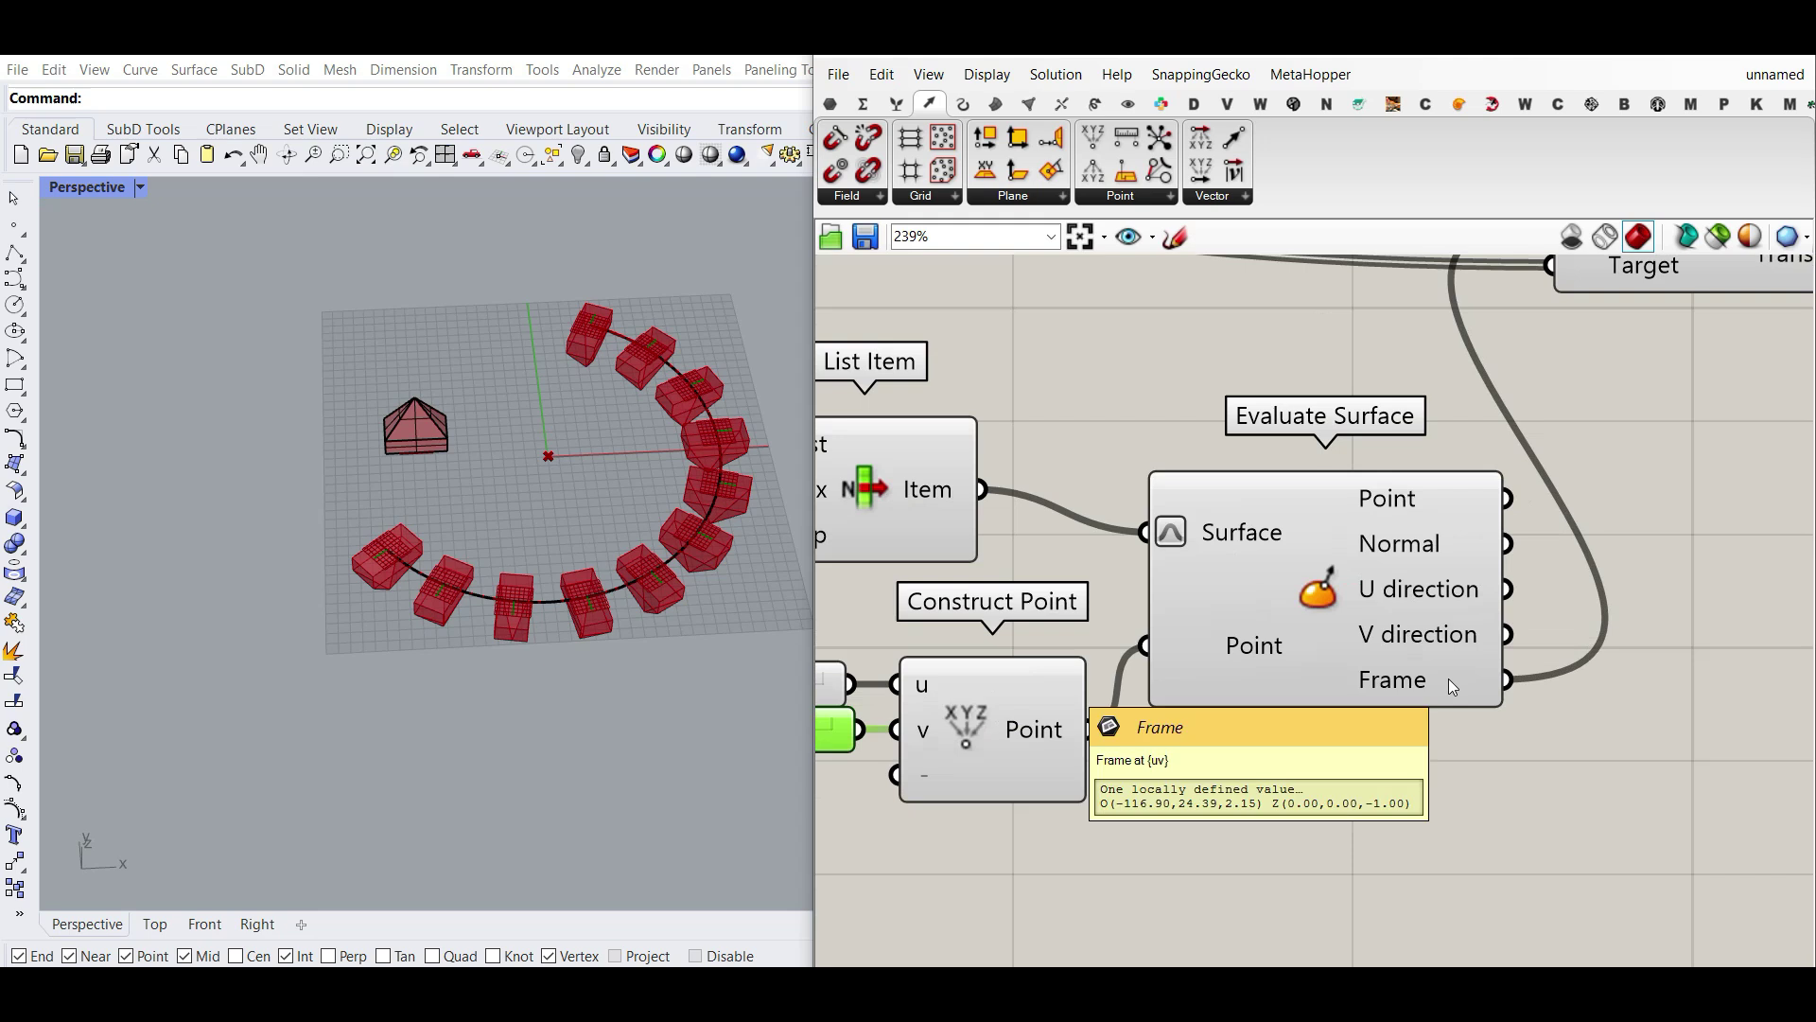
{"action": "right_click_drag", "start_coordinate": [1700, 258], "coordinate": [1595, 418]}
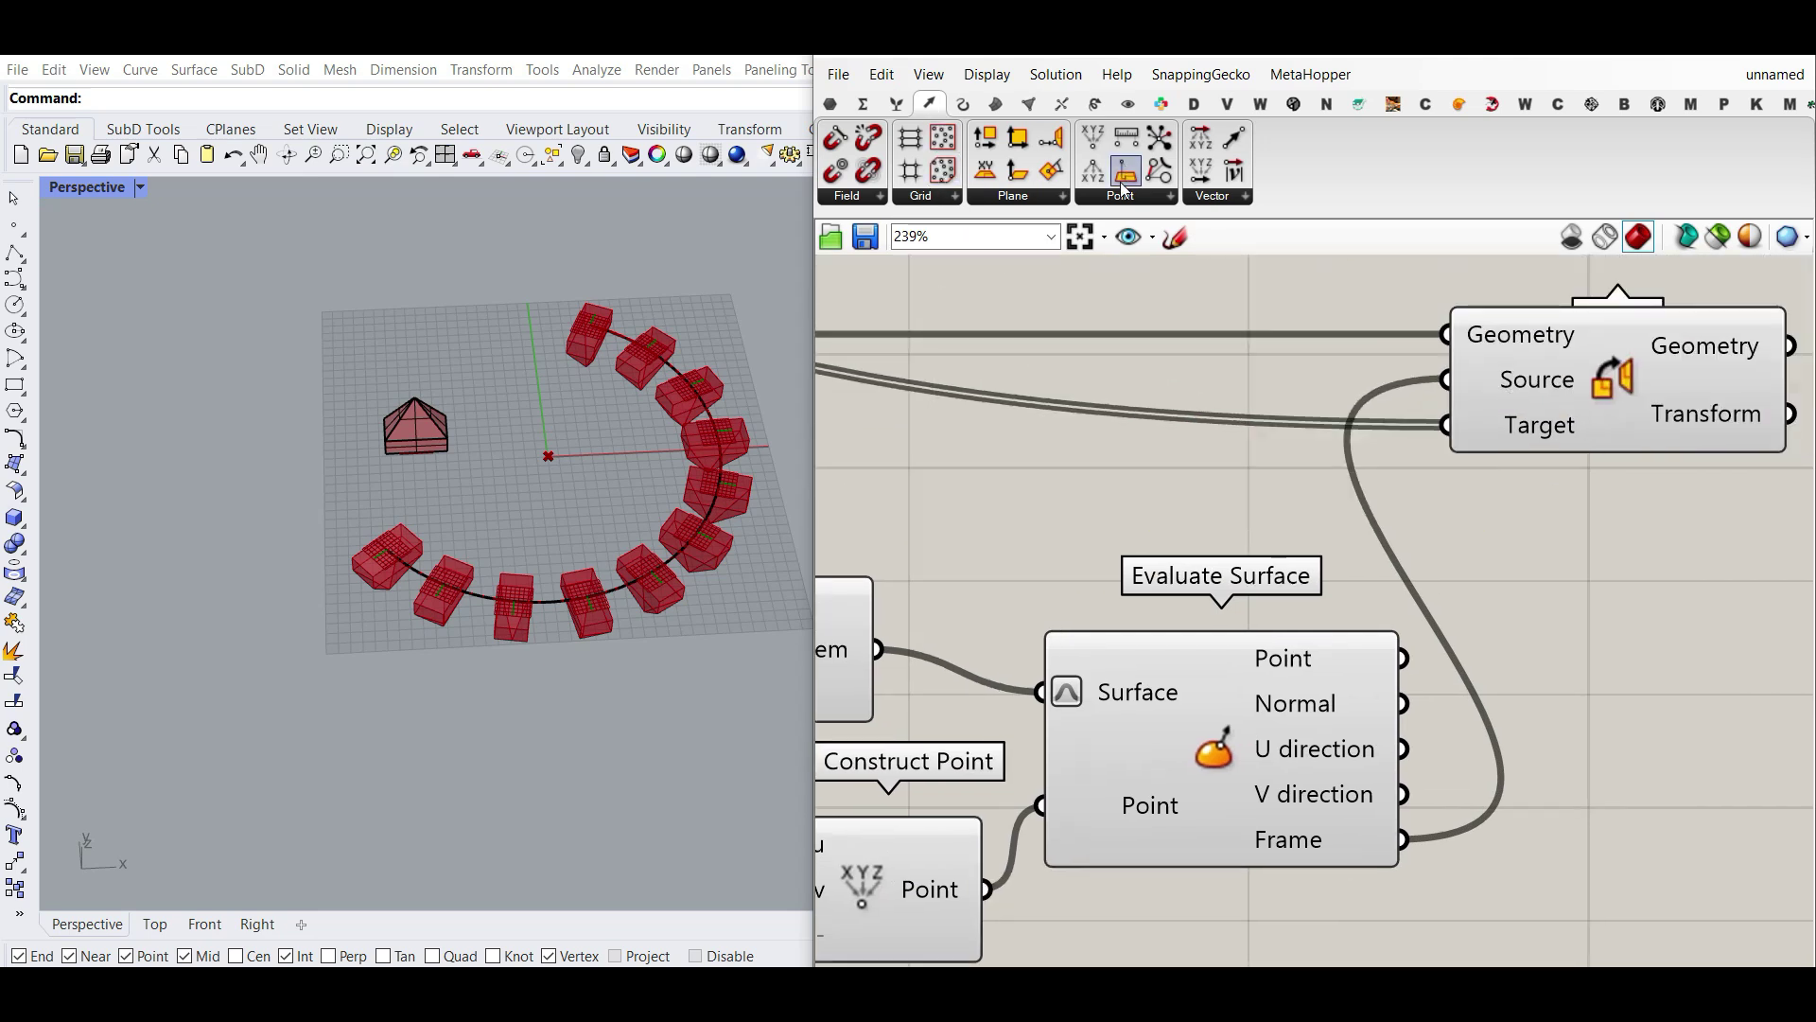
{"action": "left_click", "coordinate": [993, 201]}
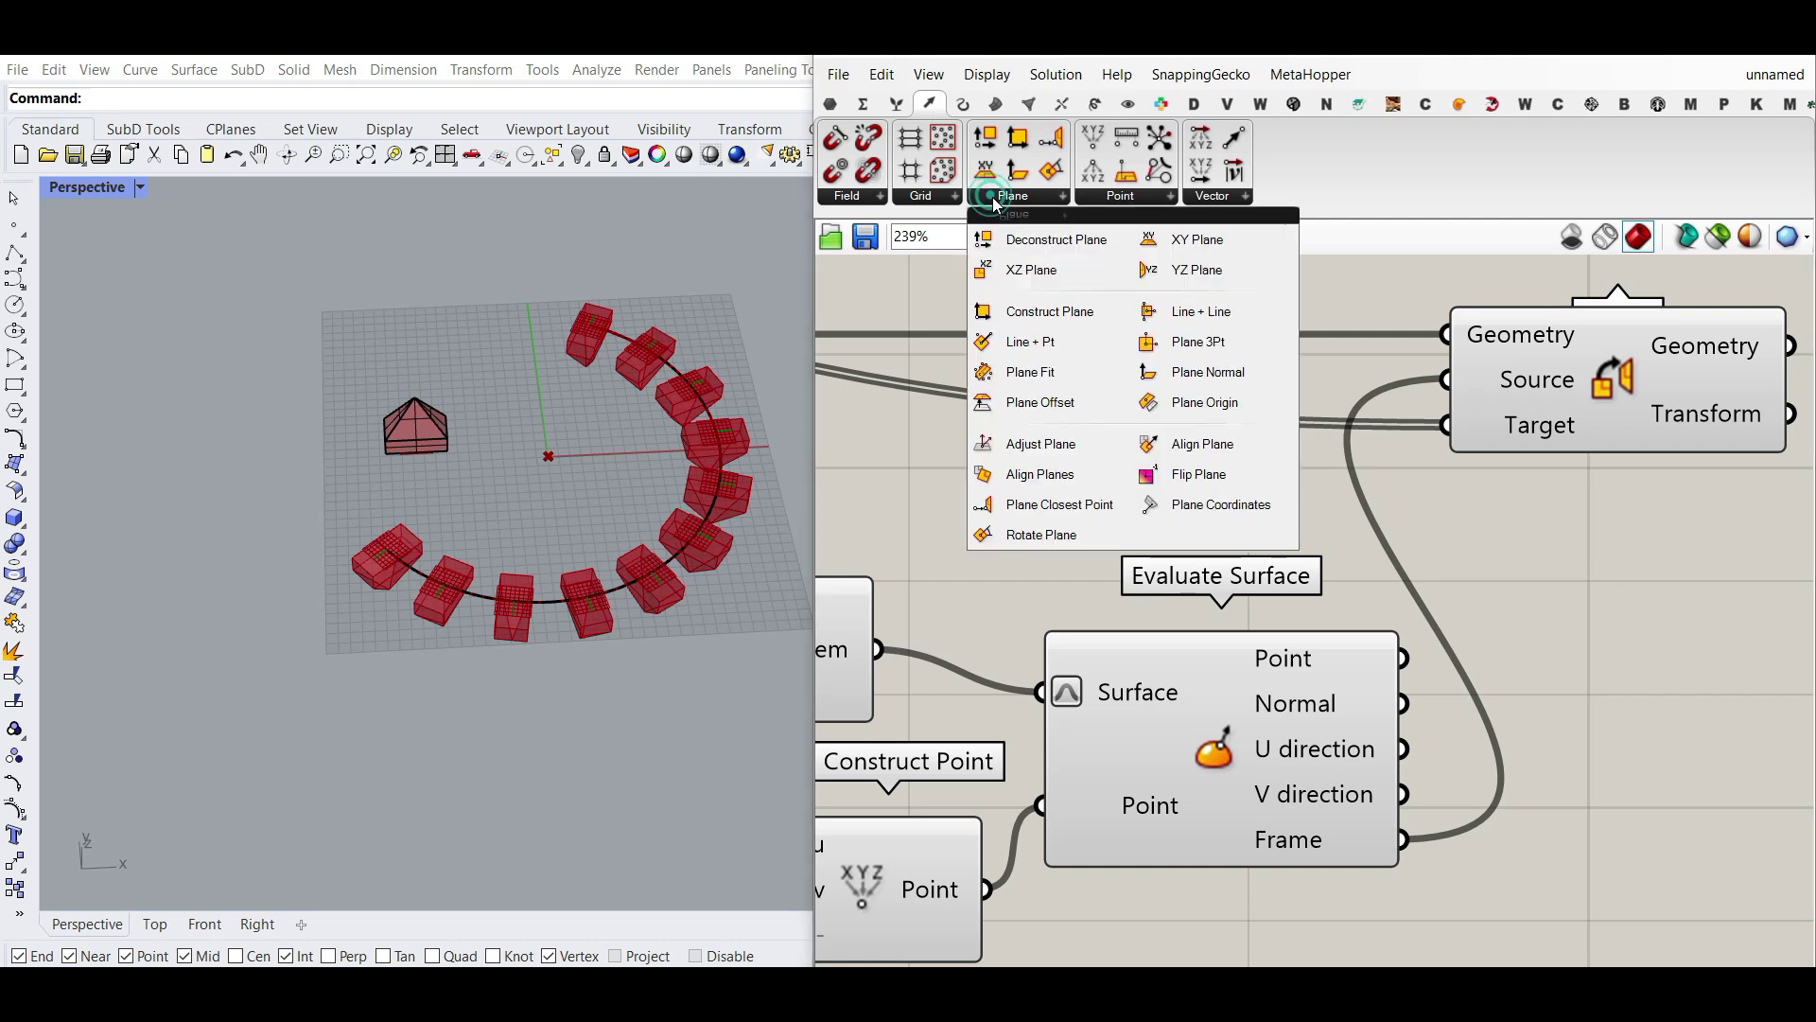
{"action": "left_click_drag", "start_coordinate": [1246, 475], "coordinate": [1586, 808]}
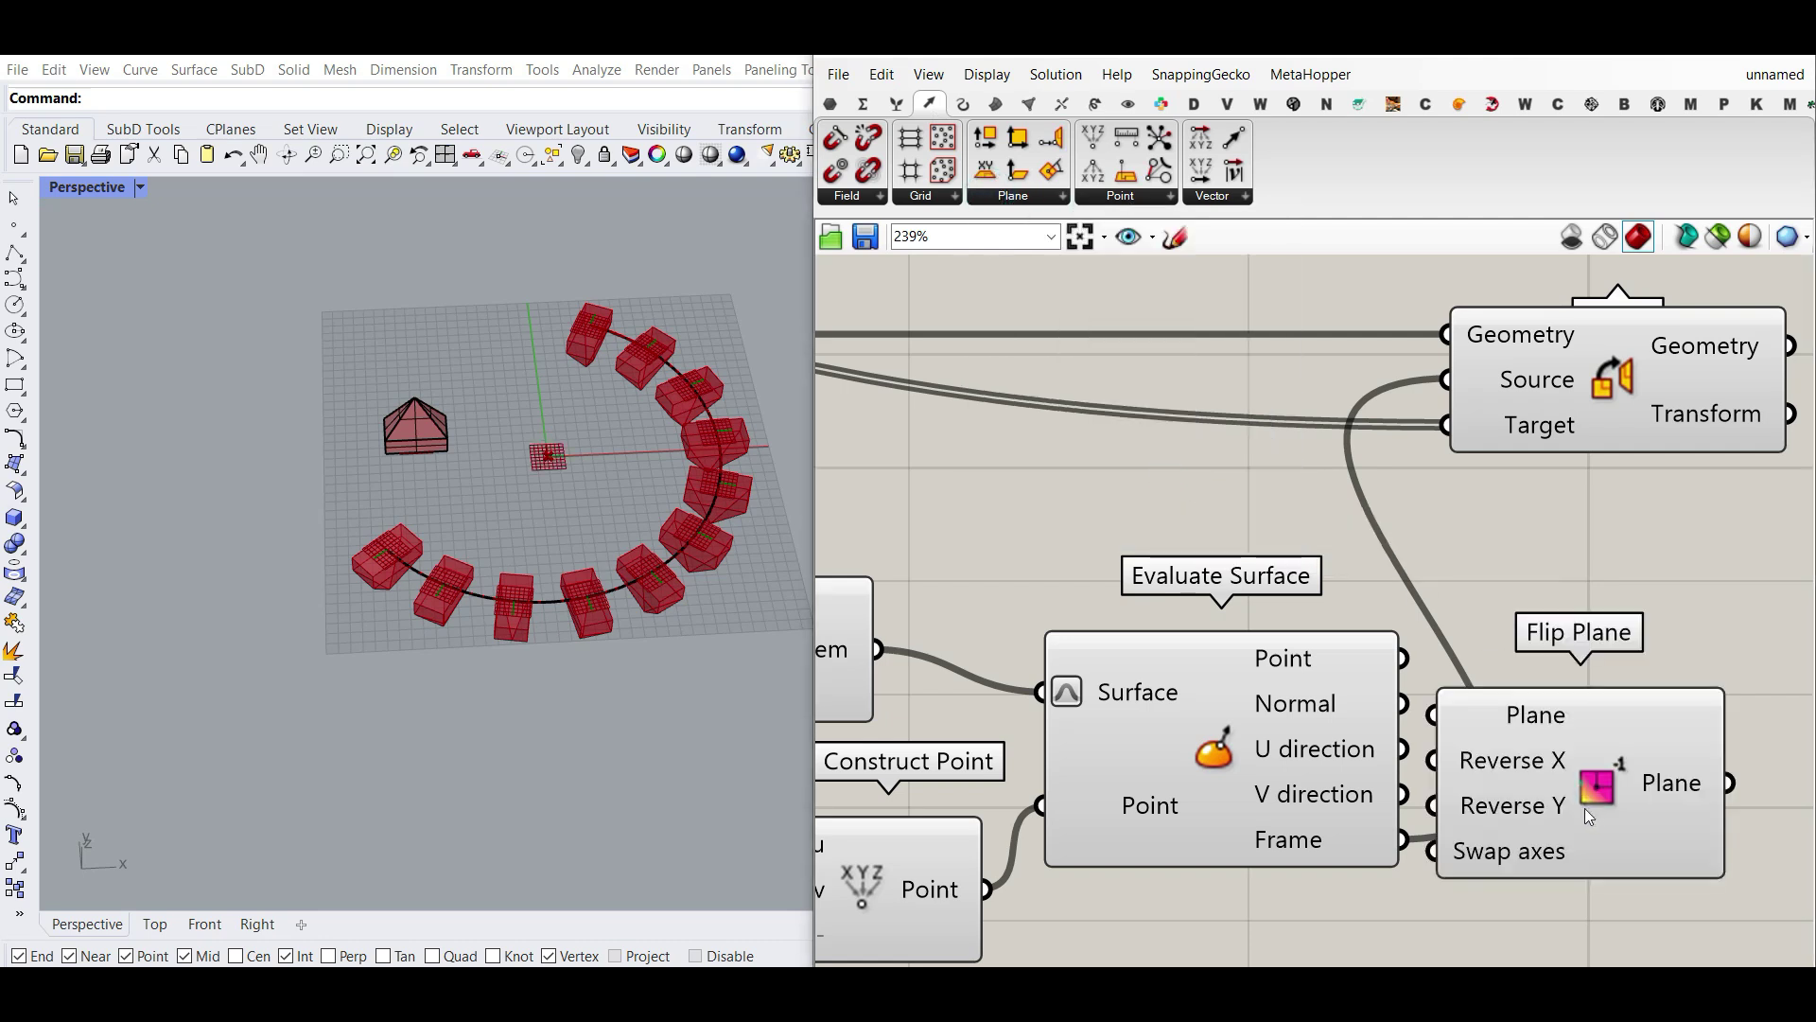
{"action": "scroll", "coordinate": [1448, 744], "scroll_direction": "up", "scroll_amount": 3}
{"action": "left_click_drag", "start_coordinate": [1482, 724], "coordinate": [1489, 764]}
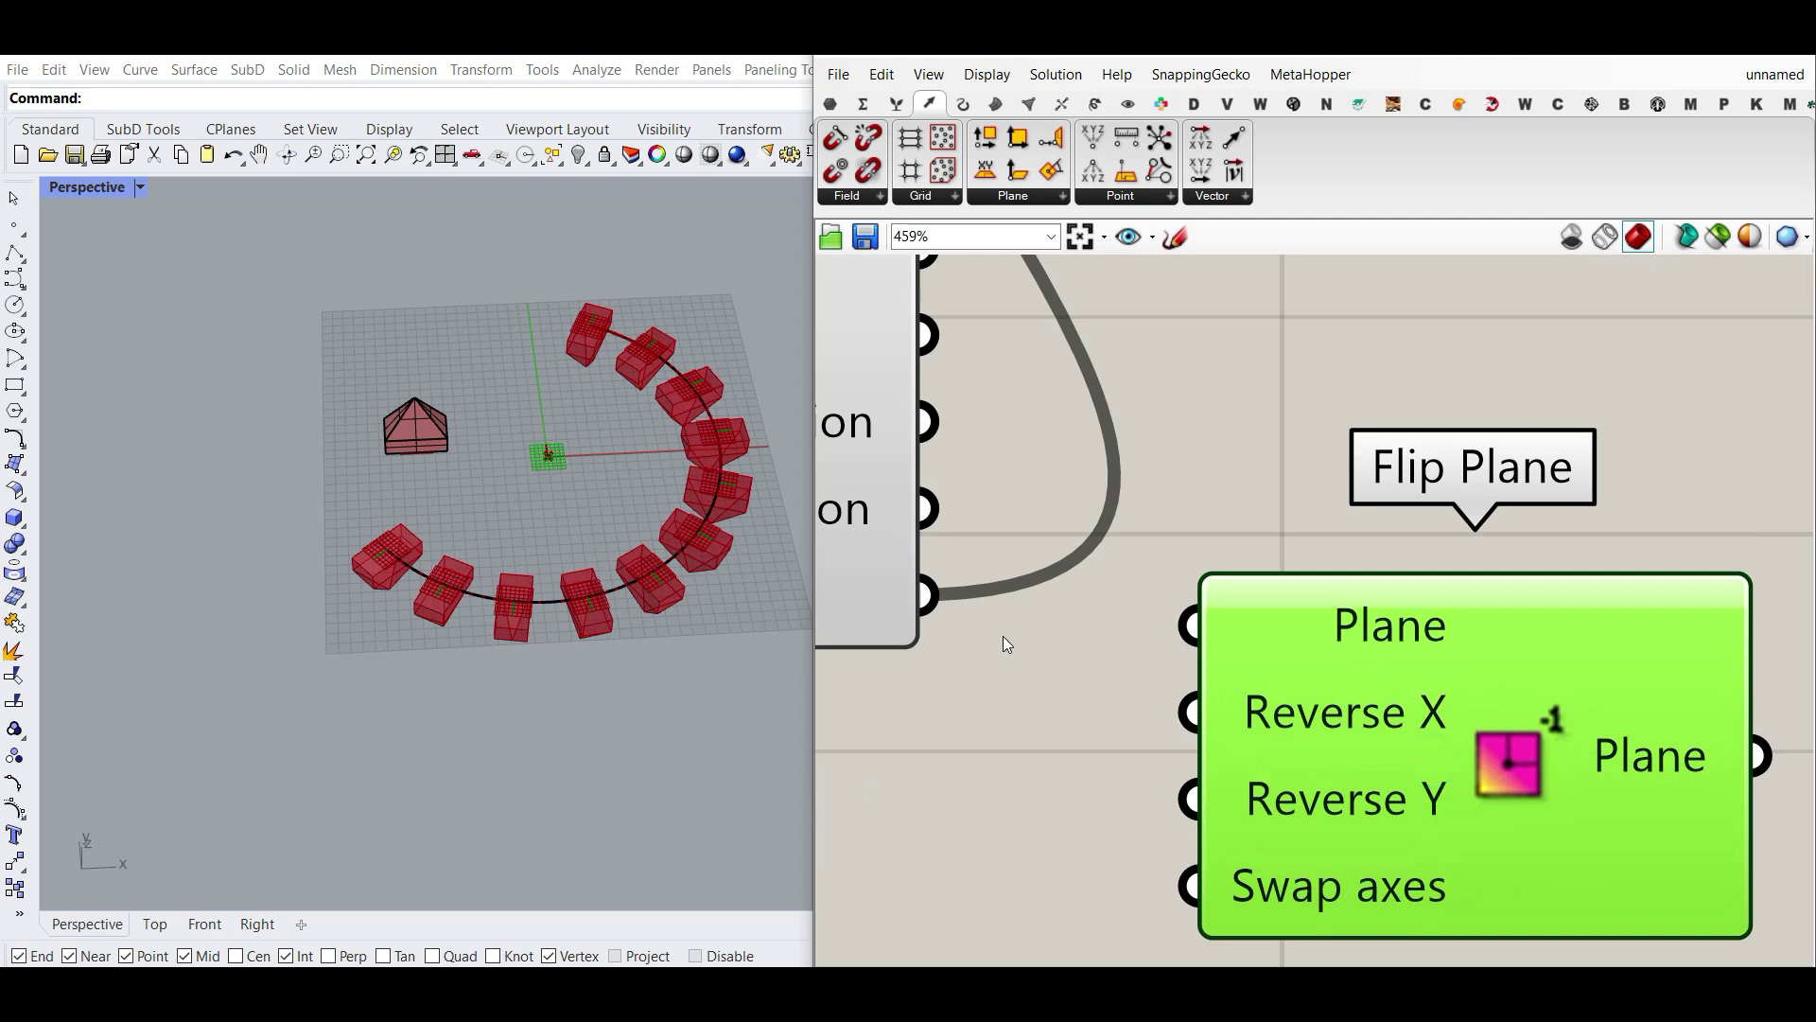
Feed the Evaluate Surface Frame into Flip Plane's Plane input and the flipped plane into the Source input of Orient.
{"action": "right_click_drag", "start_coordinate": [1004, 640], "coordinate": [1156, 598]}
{"action": "scroll", "coordinate": [1081, 575], "scroll_direction": "down", "scroll_amount": 3}
{"action": "left_click_drag", "start_coordinate": [1081, 560], "coordinate": [1243, 580]}
{"action": "right_click_drag", "start_coordinate": [1393, 620], "coordinate": [1328, 675]}
{"action": "scroll", "coordinate": [1328, 674], "scroll_direction": "down", "scroll_amount": 2}
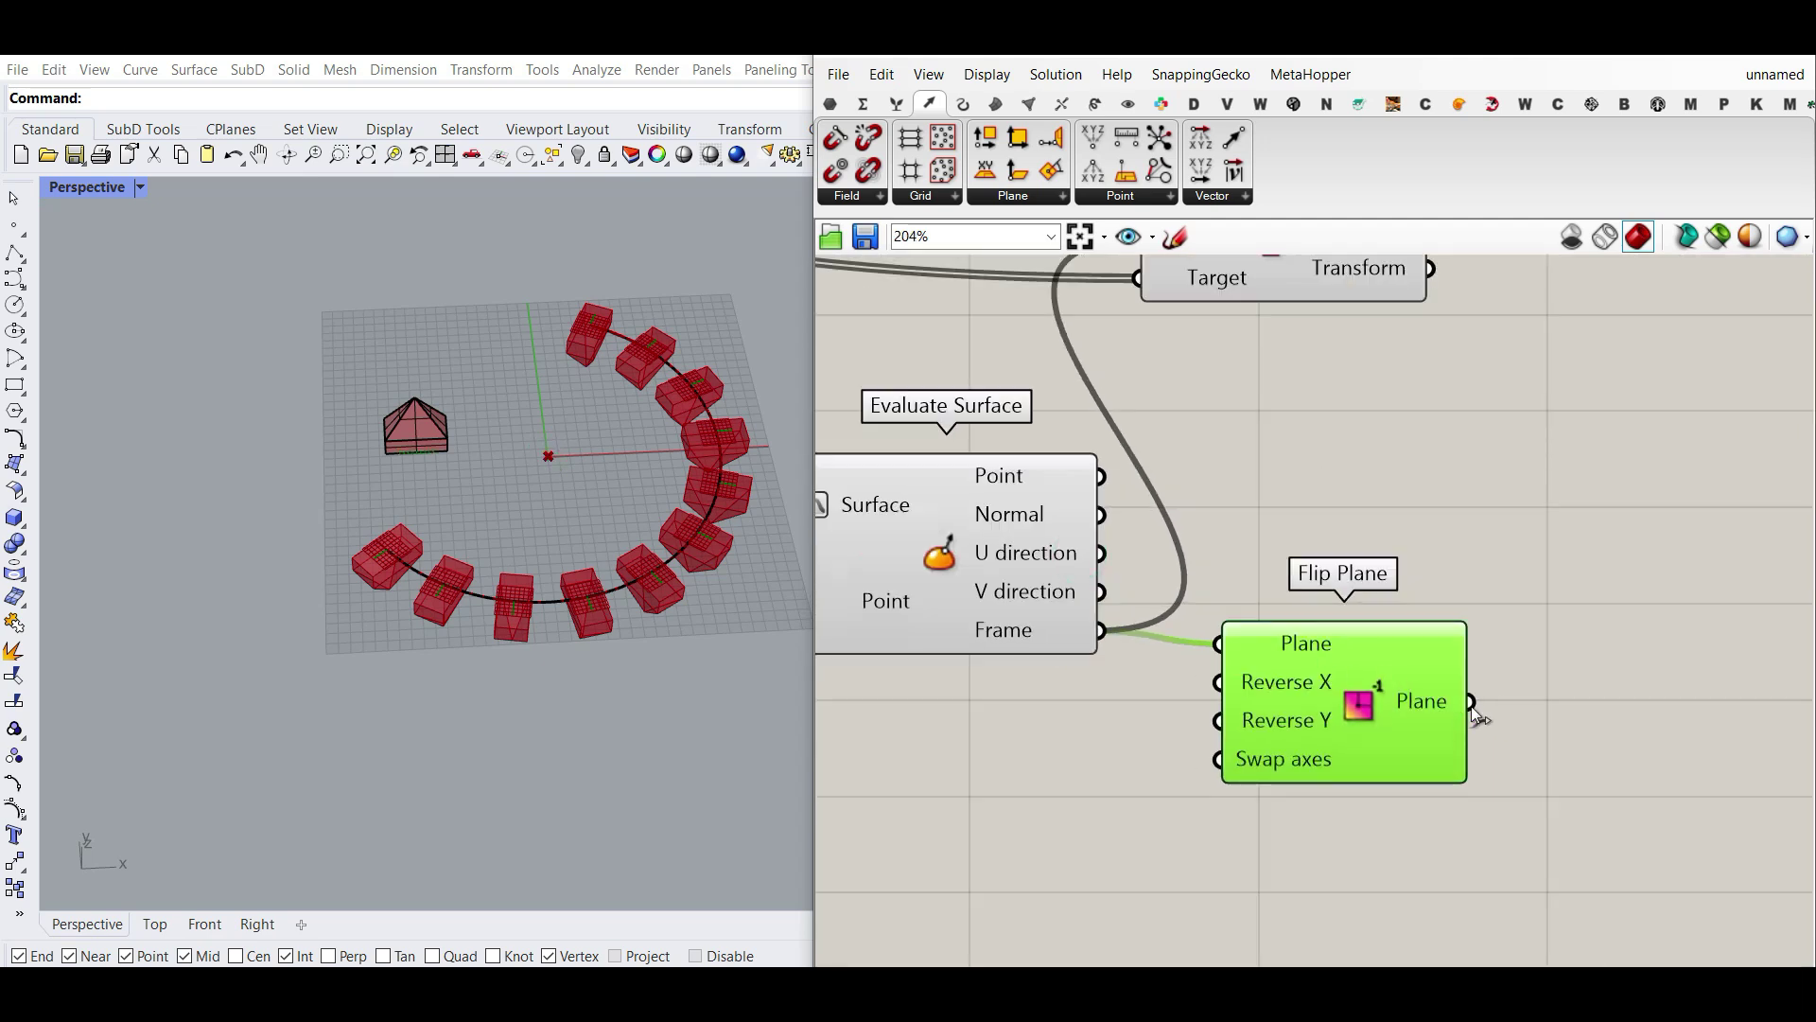
{"action": "scroll", "coordinate": [1473, 714], "scroll_direction": "down", "scroll_amount": 1}
{"action": "left_click_drag", "start_coordinate": [1439, 661], "coordinate": [1207, 353]}
{"action": "scroll", "coordinate": [1332, 443], "scroll_direction": "up", "scroll_amount": 1}
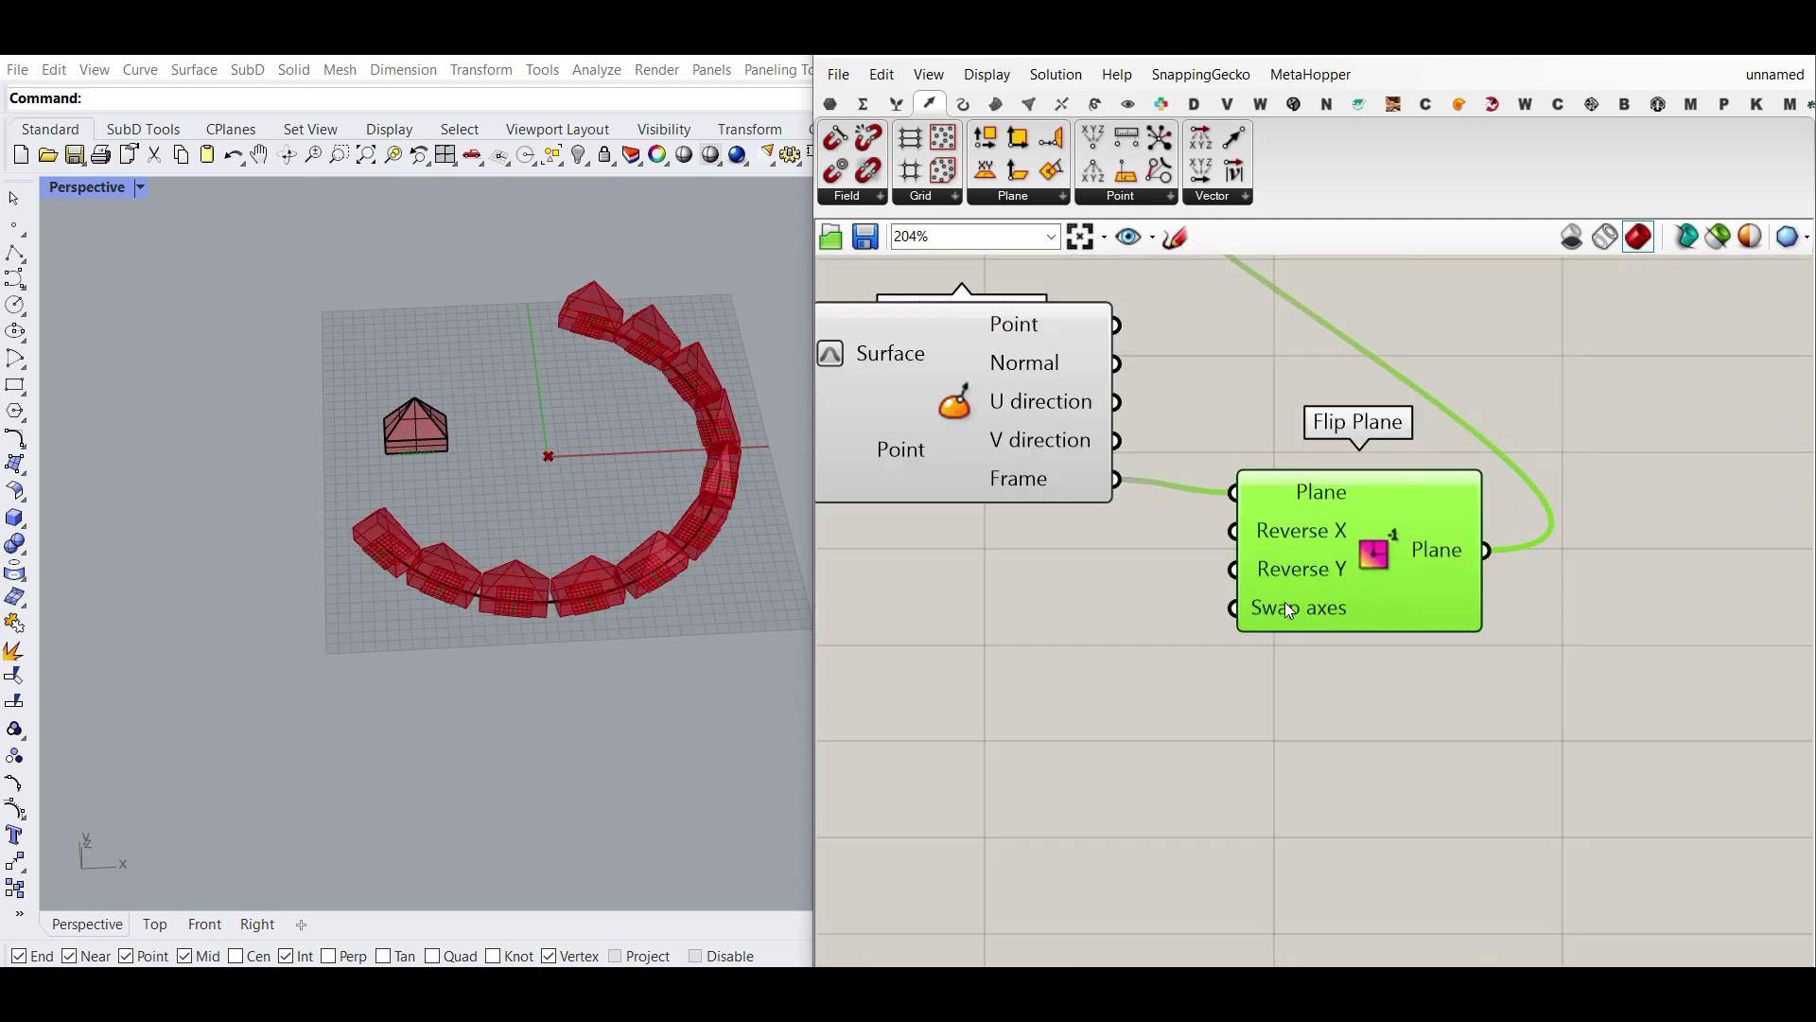
Move Flip Plane farther from Evaluate Surface and add a Boolean Toggle in the gap beside its inputs.
{"action": "scroll", "coordinate": [1285, 601], "scroll_direction": "up", "scroll_amount": 1}
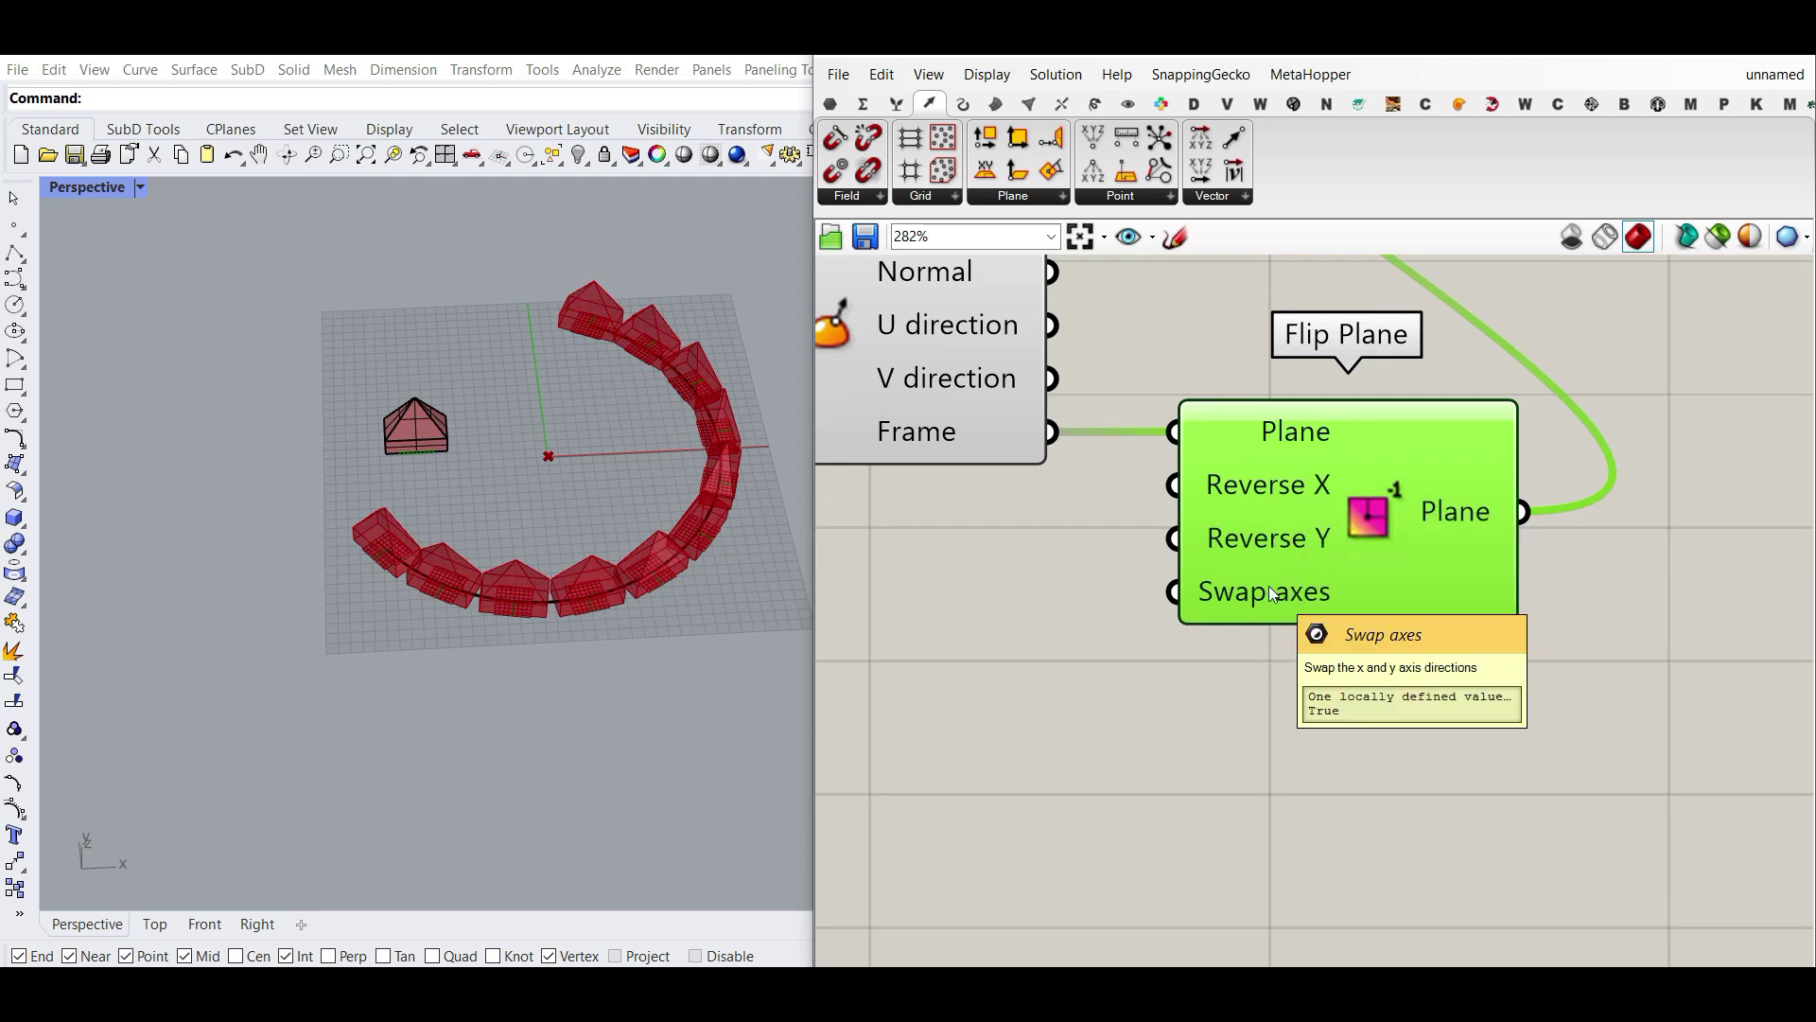
{"action": "left_click_drag", "start_coordinate": [1270, 586], "coordinate": [1473, 596]}
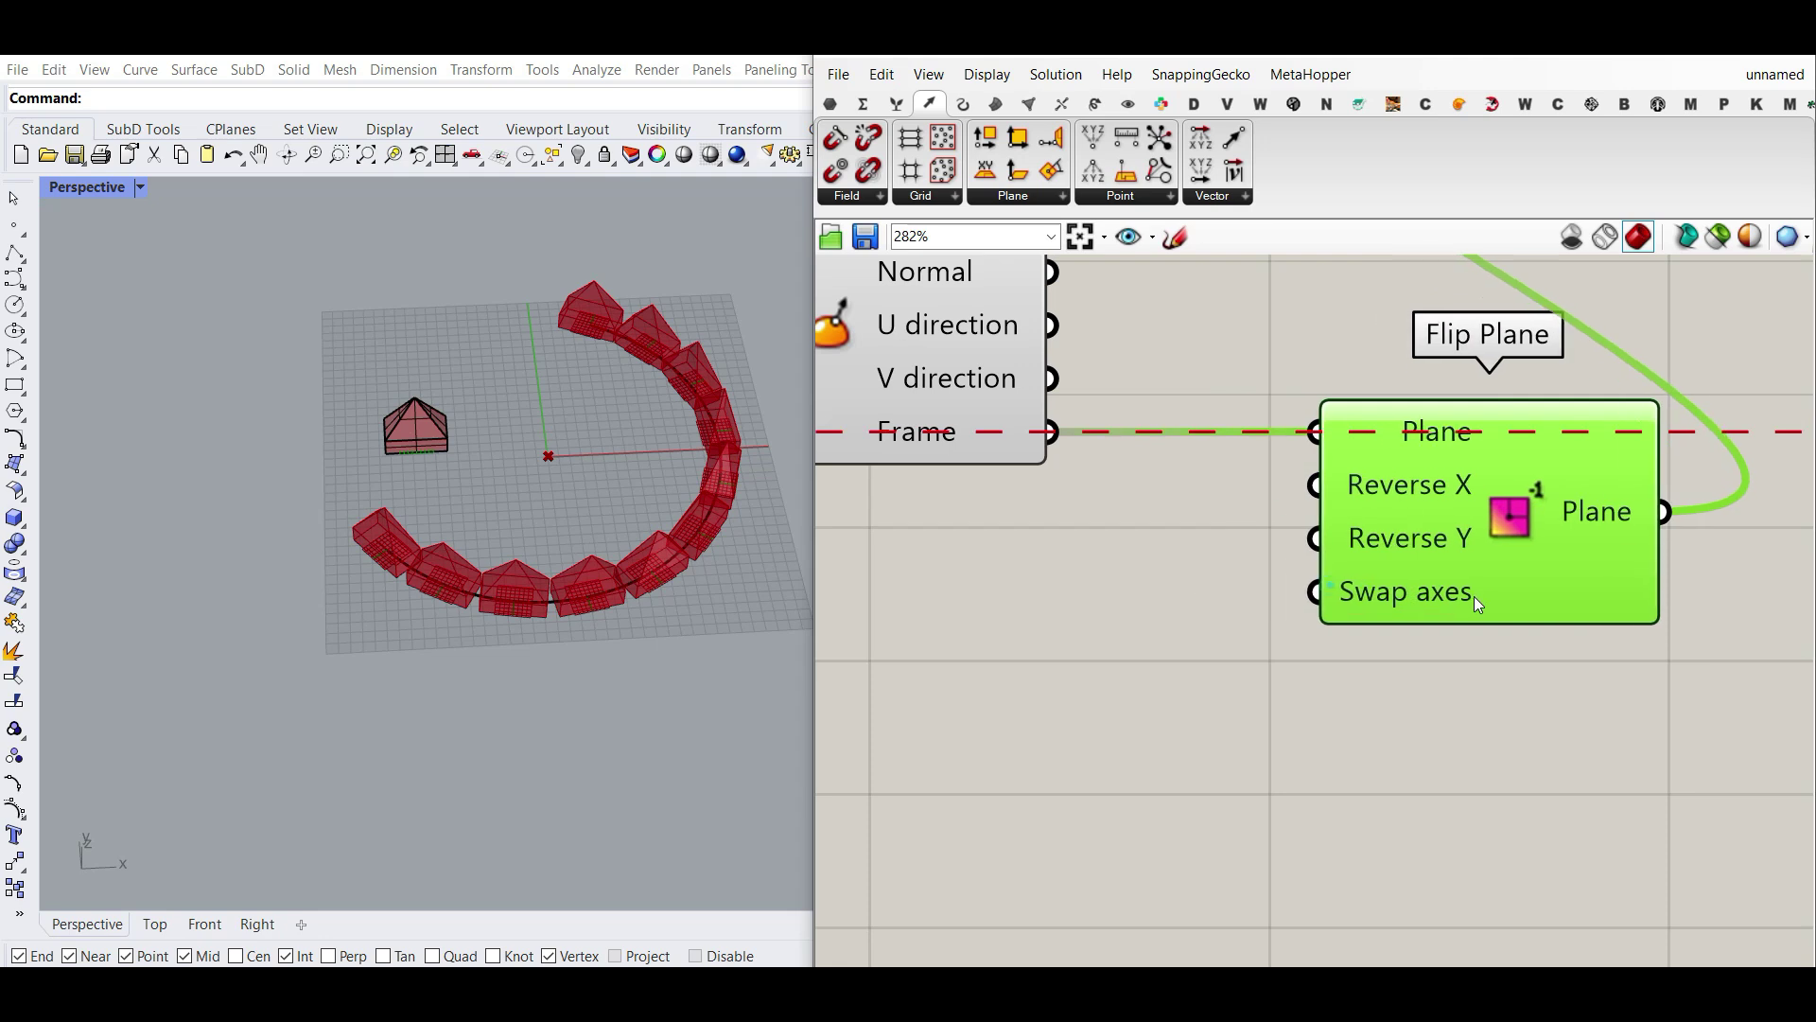
{"action": "double_click", "coordinate": [988, 560]}
{"action": "left_click", "coordinate": [989, 560]}
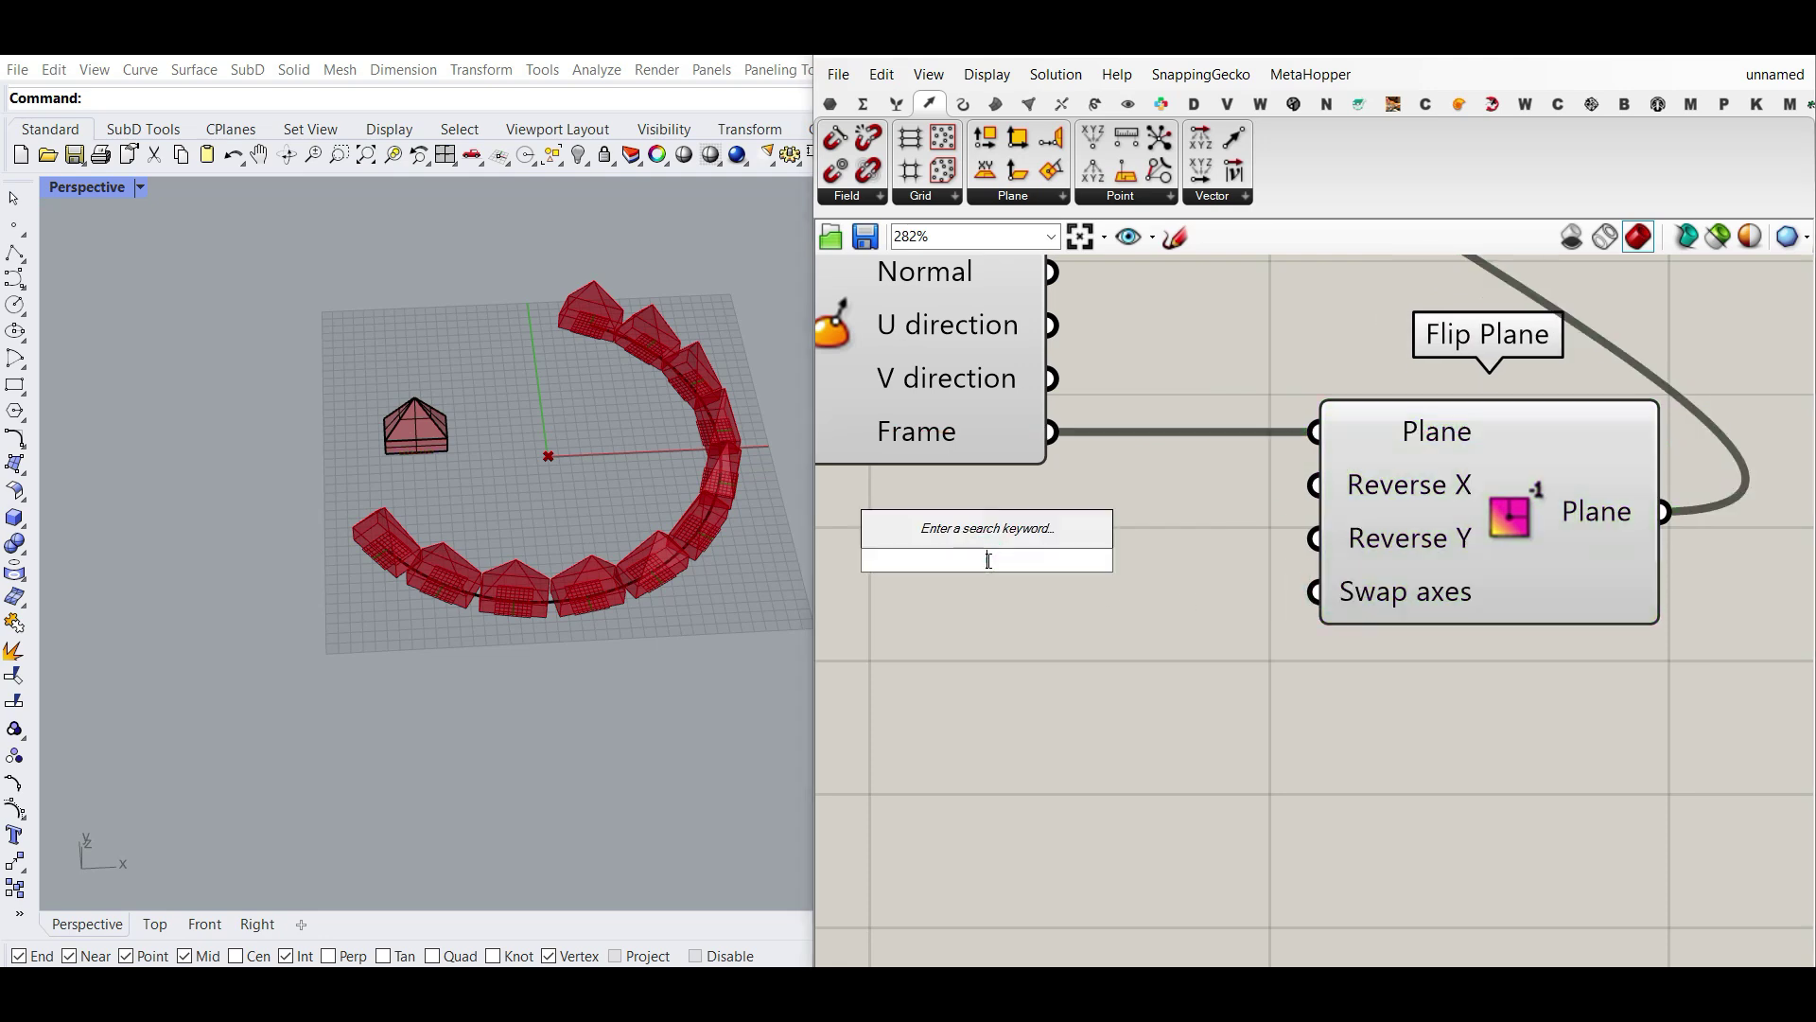
{"action": "type", "text": "tog"}
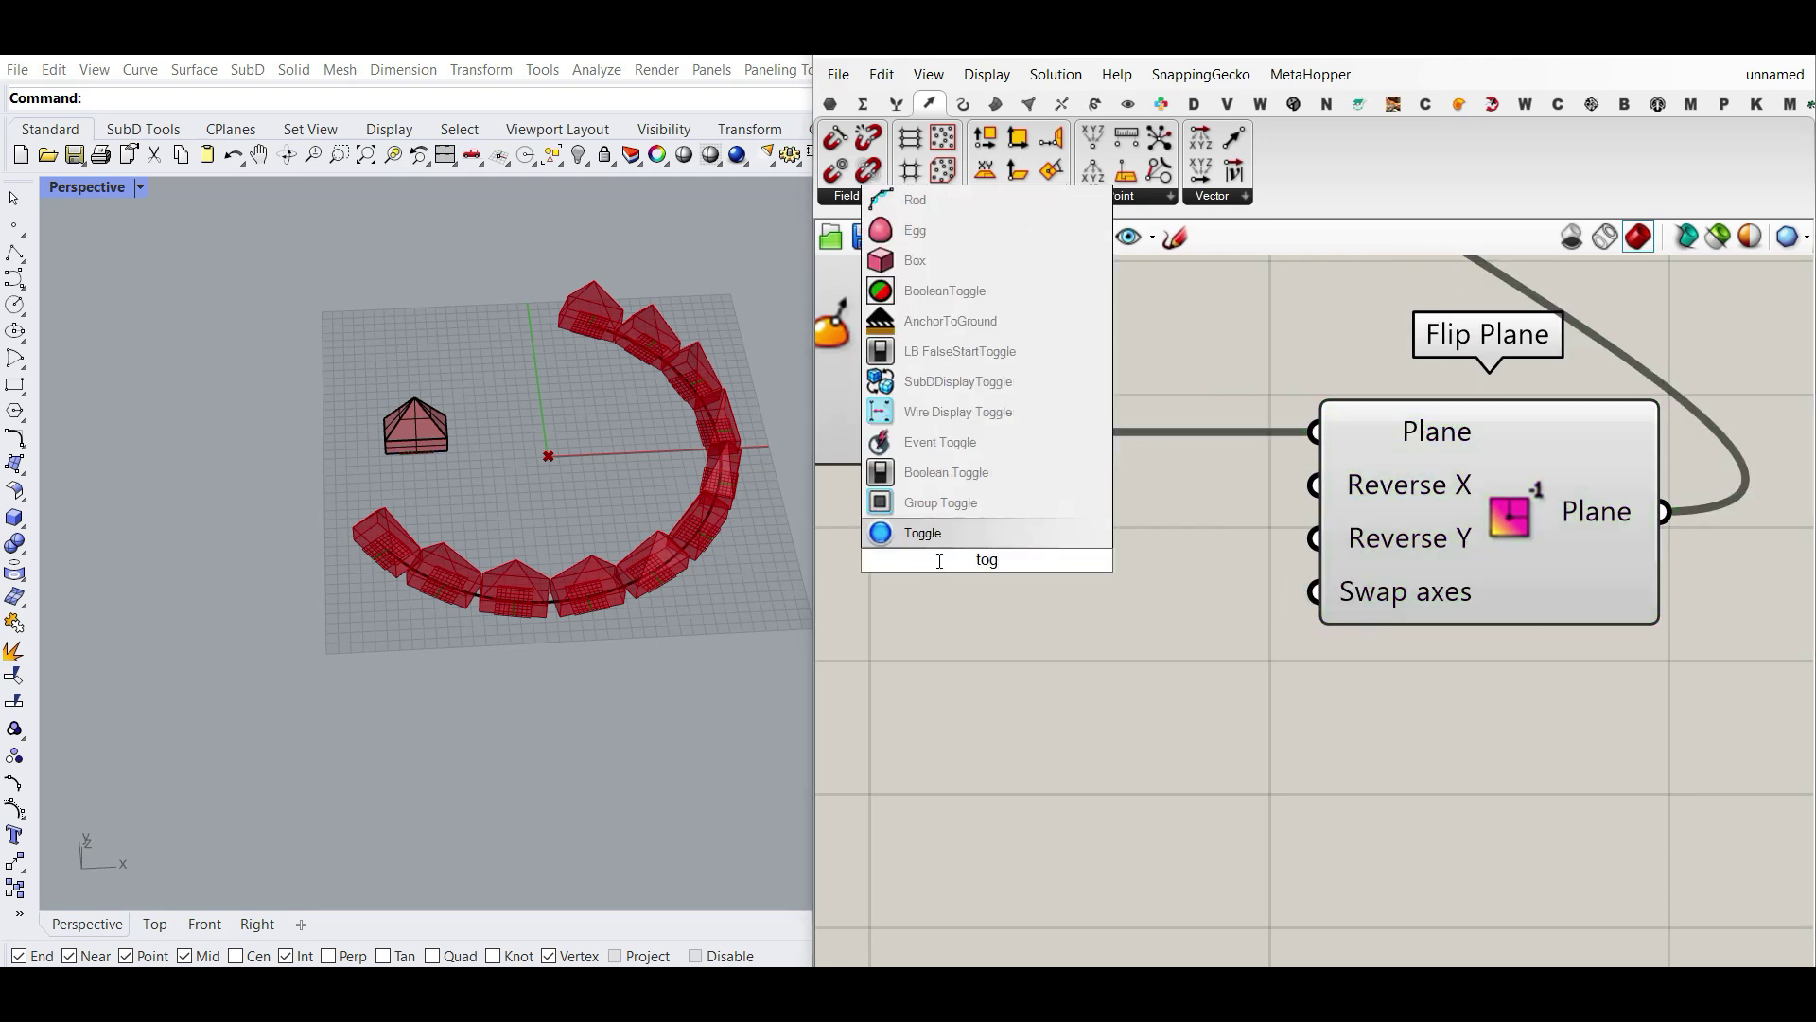
{"action": "left_click", "coordinate": [946, 472]}
{"action": "left_click_drag", "start_coordinate": [1004, 559], "coordinate": [1092, 559]}
{"action": "left_click", "coordinate": [833, 104]}
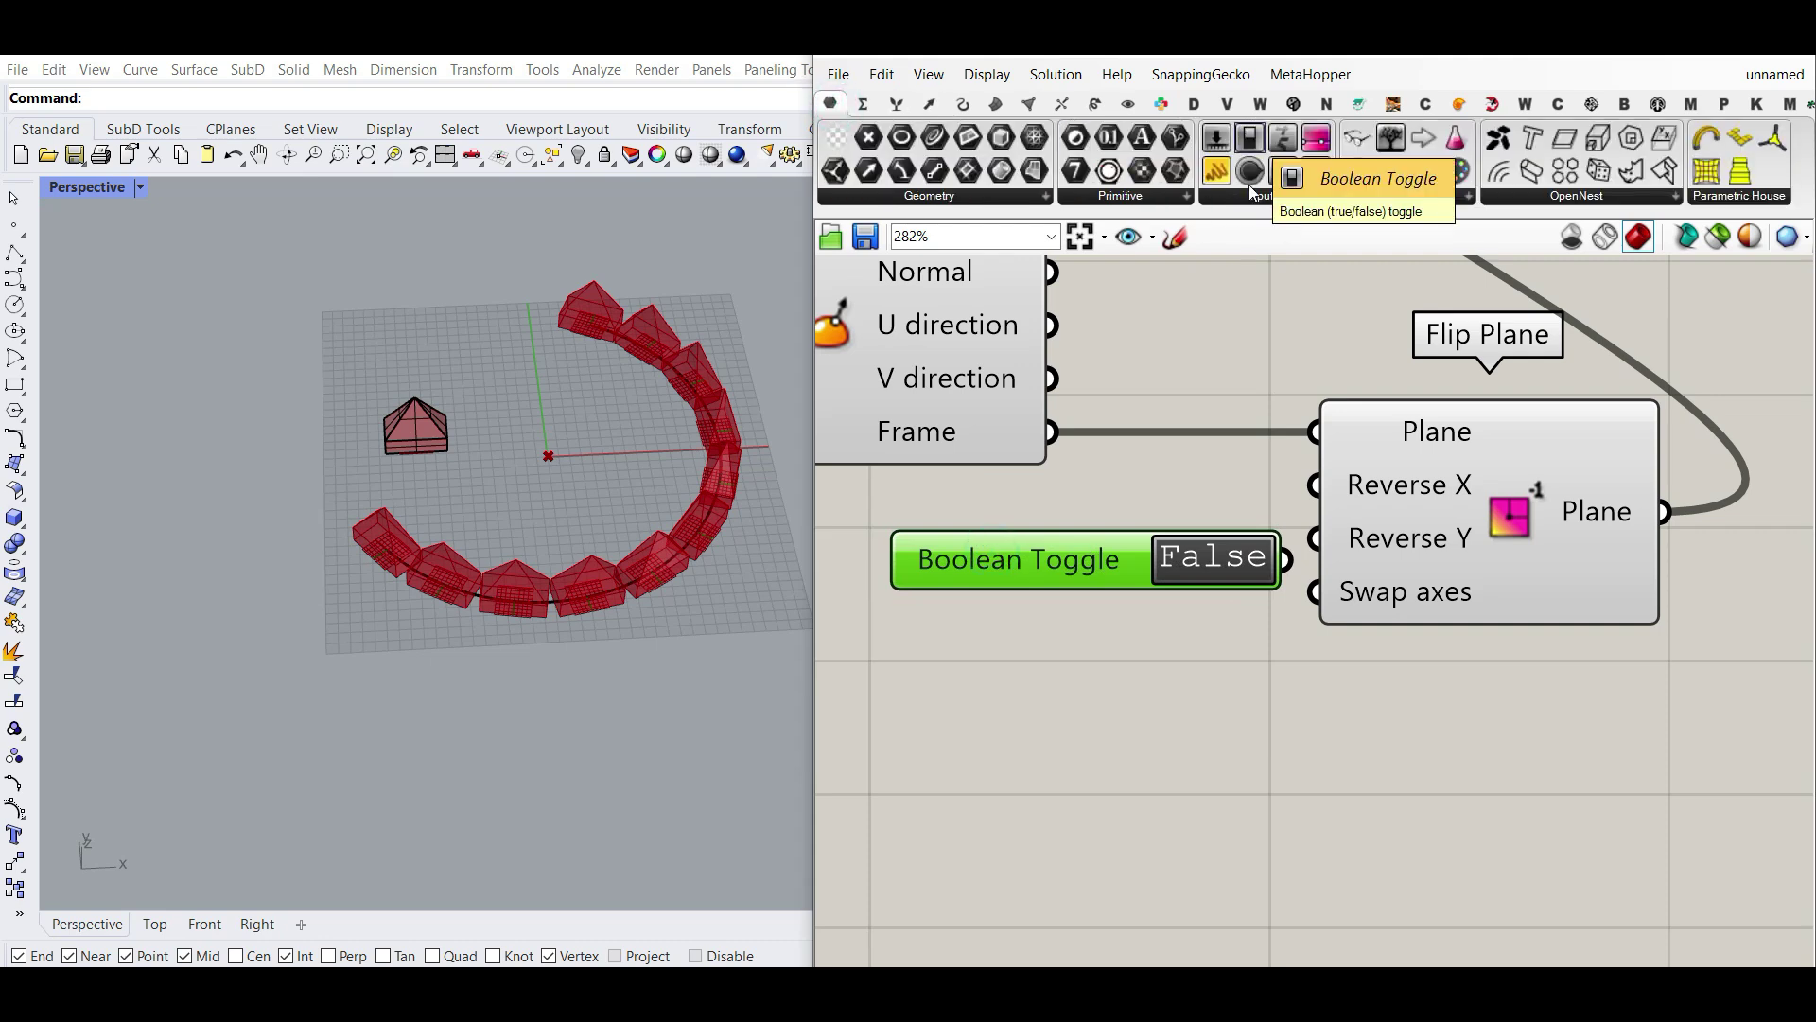
Rename the Boolean Toggle X and position it just below Evaluate Surface.
{"action": "right_click", "coordinate": [1010, 576]}
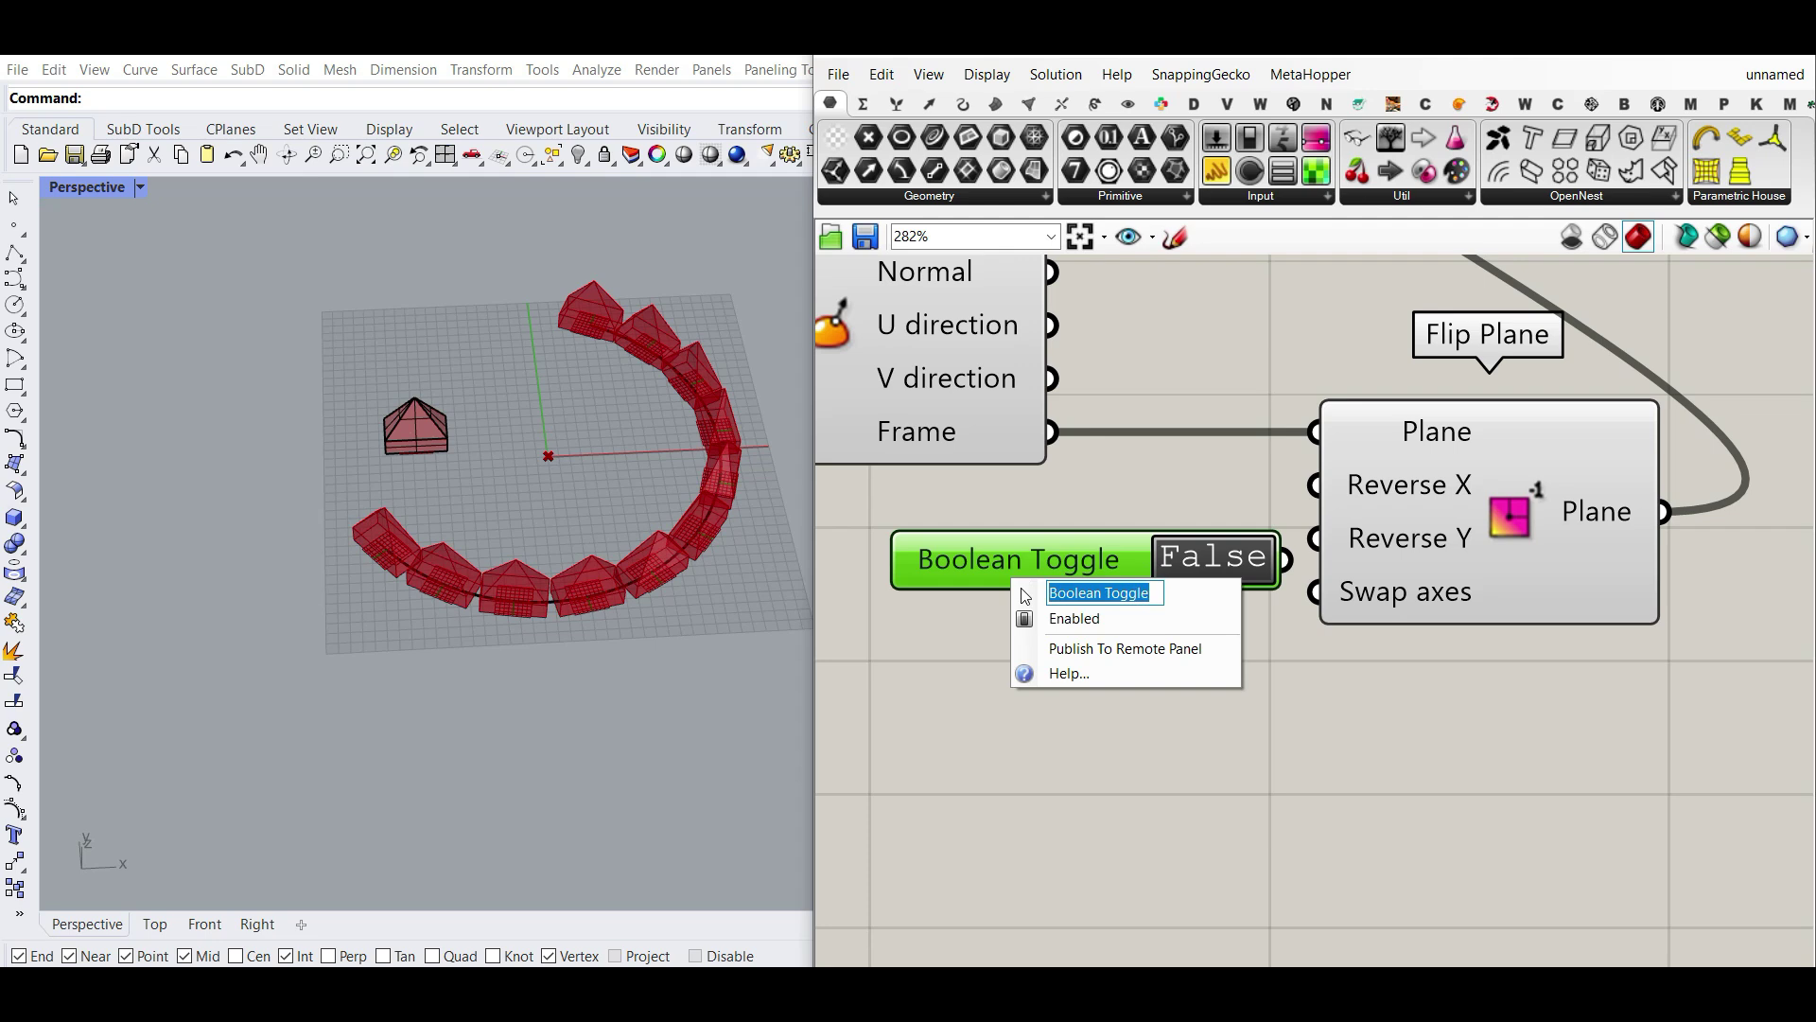
{"action": "type", "text": "X"}
{"action": "left_click_drag", "start_coordinate": [929, 571], "coordinate": [1014, 542]}
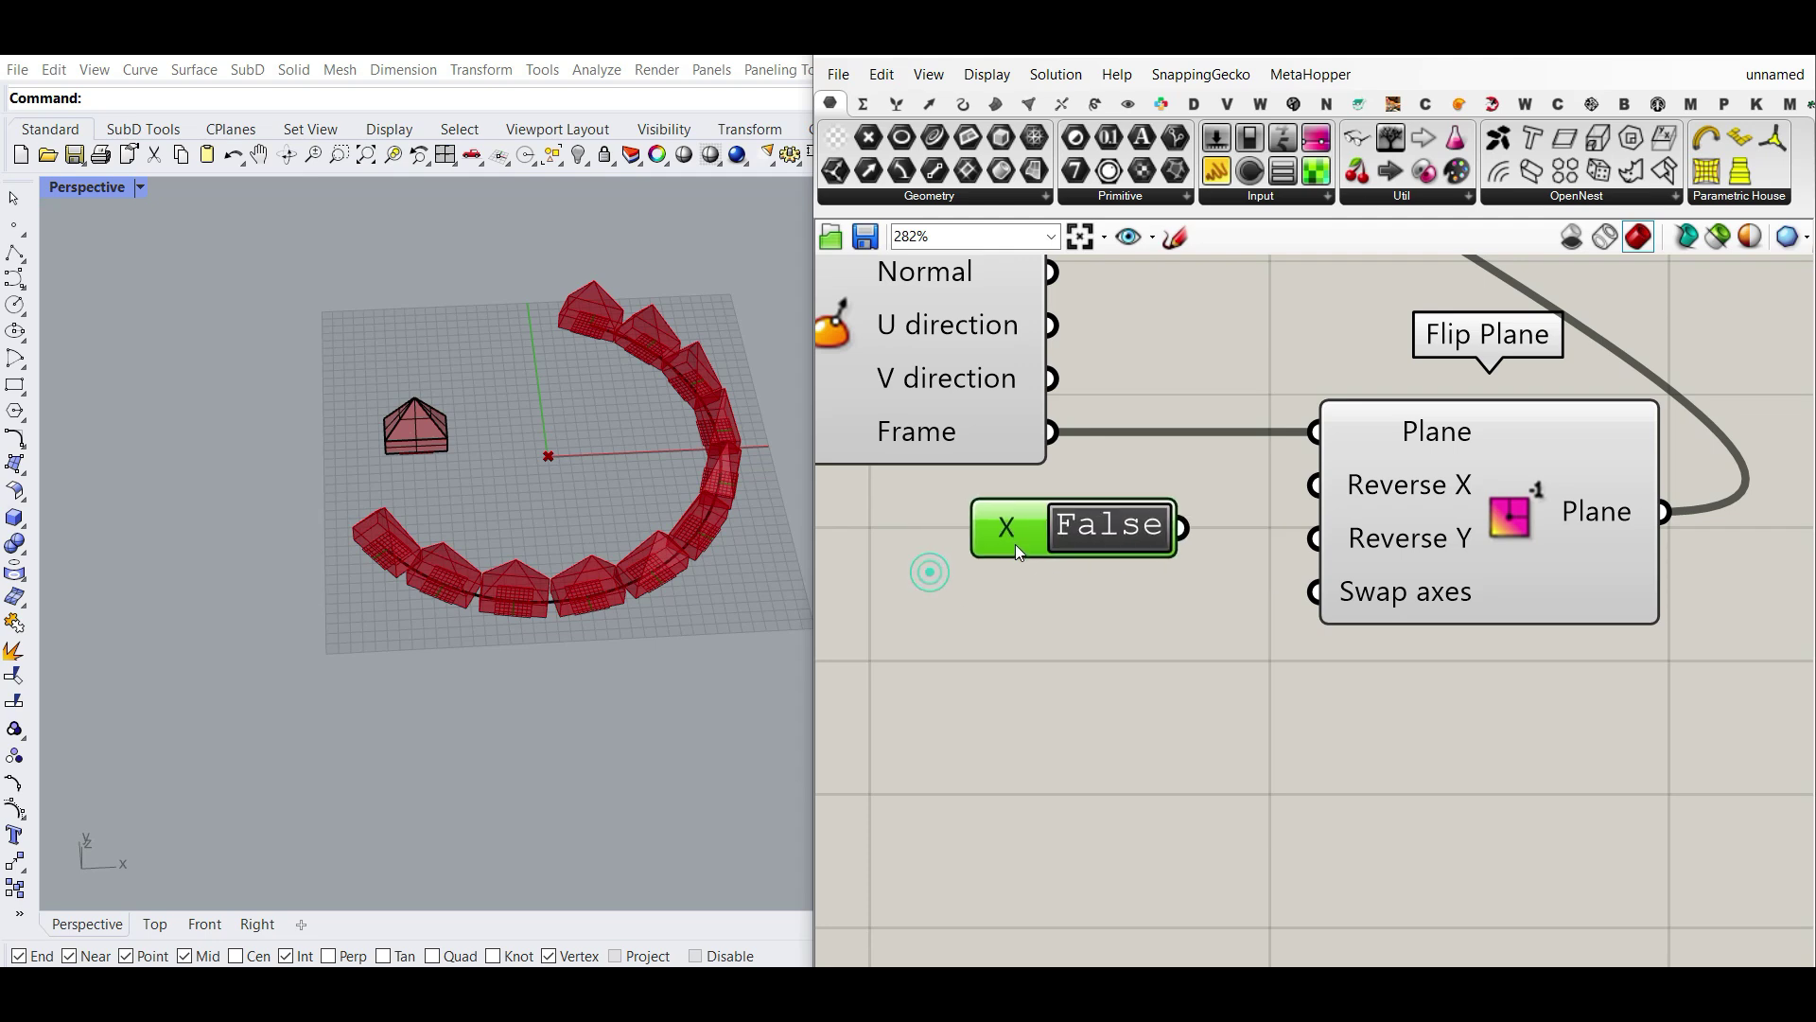
{"action": "left_click", "coordinate": [345, 379]}
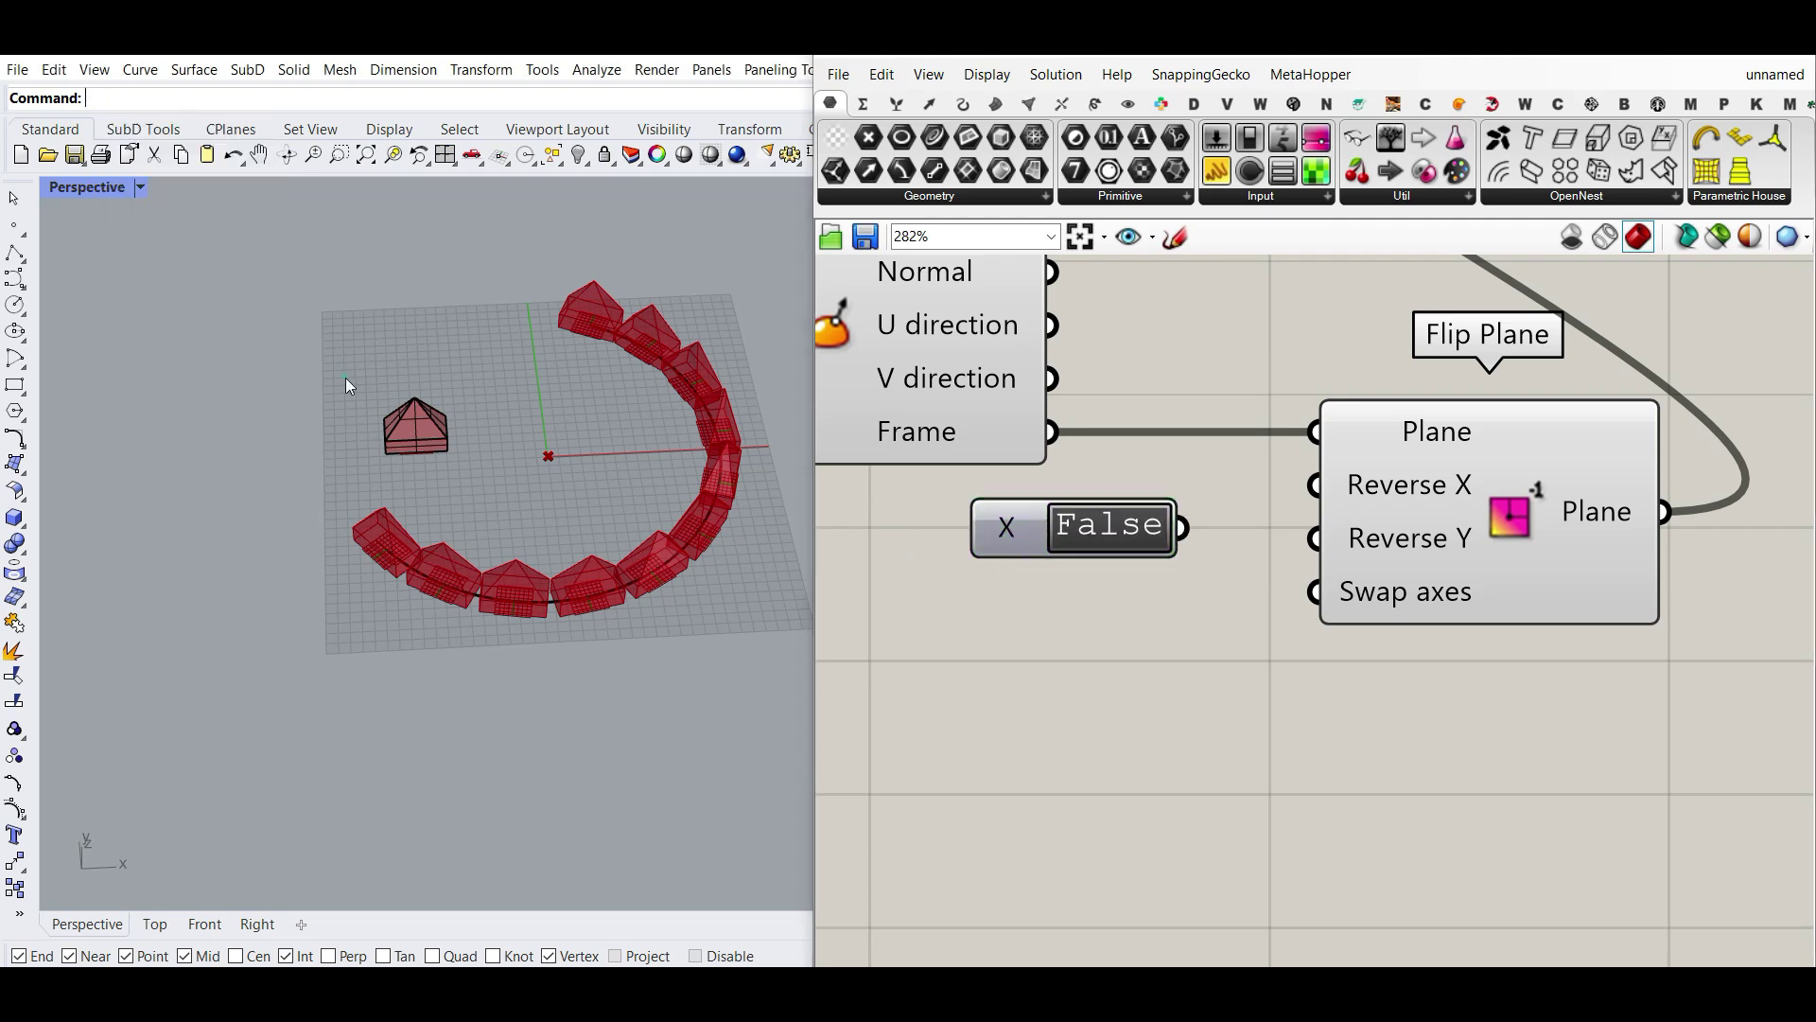
Duplicate the X toggle directly below itself and rename the copy Y.
{"action": "left_click", "coordinate": [1024, 537]}
{"action": "left_click_drag", "start_coordinate": [1024, 537], "coordinate": [1013, 599], "text": "alt"}
{"action": "right_click", "coordinate": [1013, 599]}
{"action": "type", "text": "Y"}
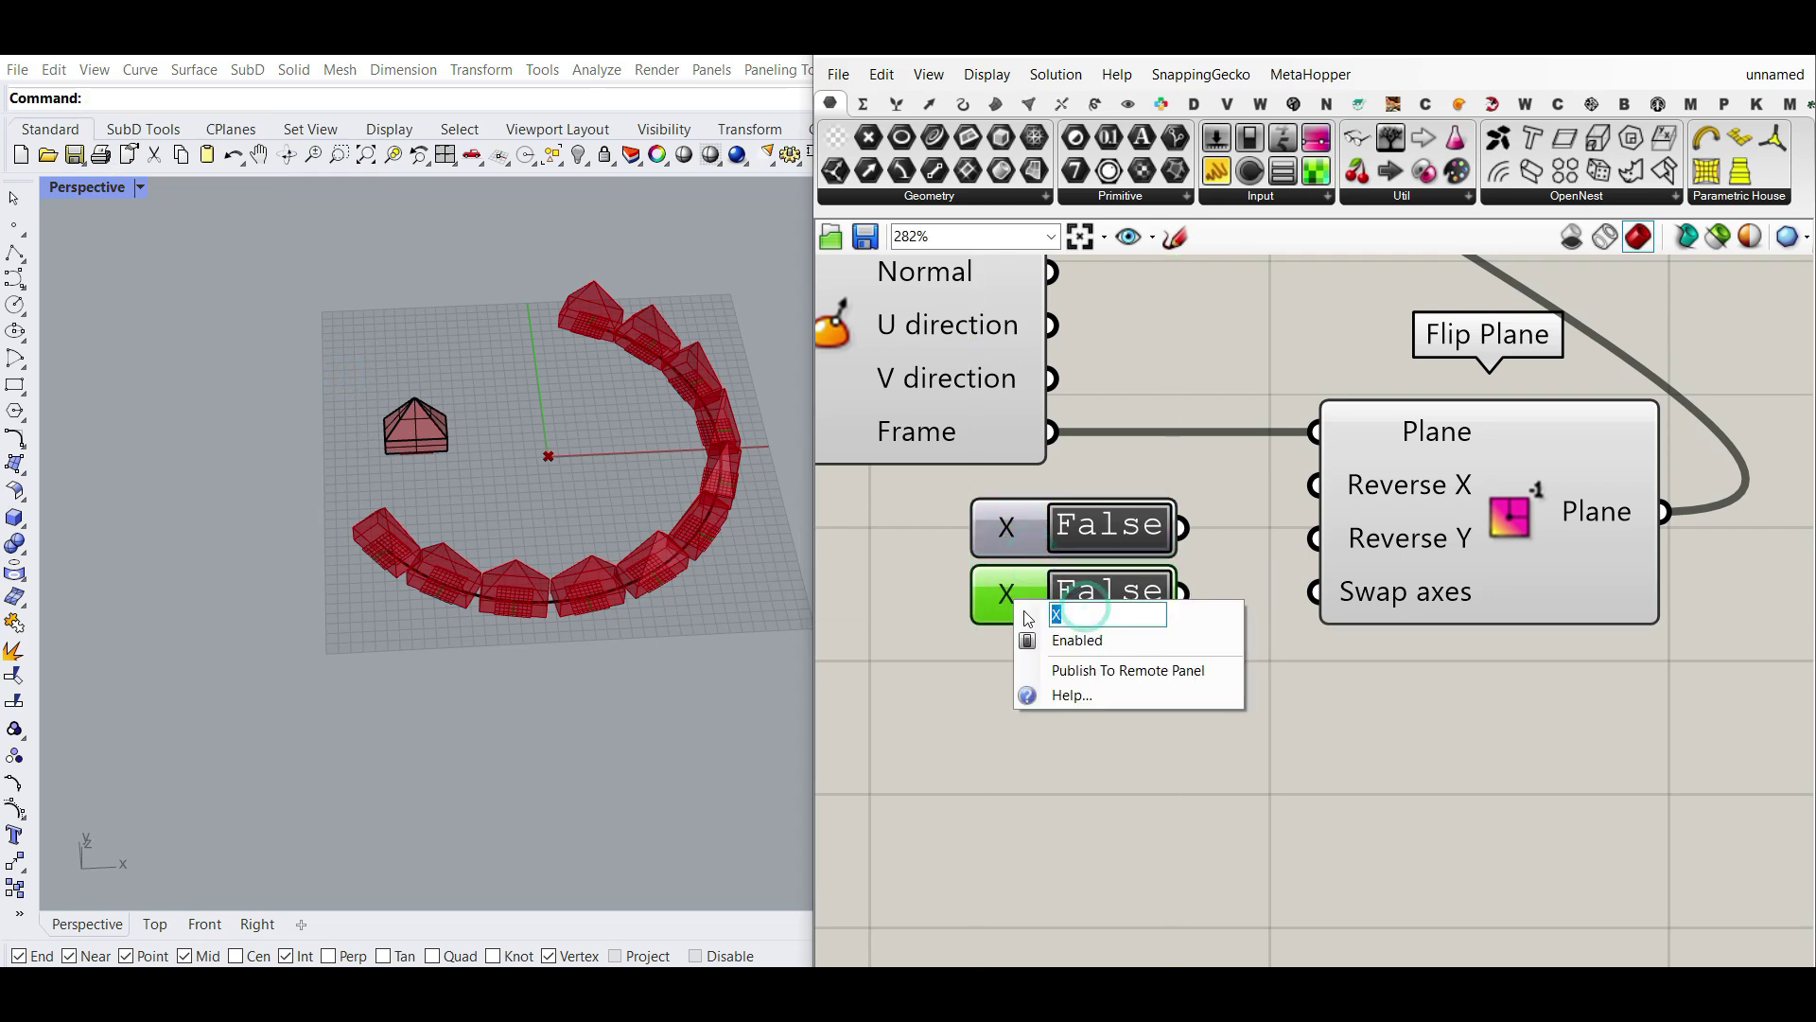
{"action": "key", "text": "Return"}
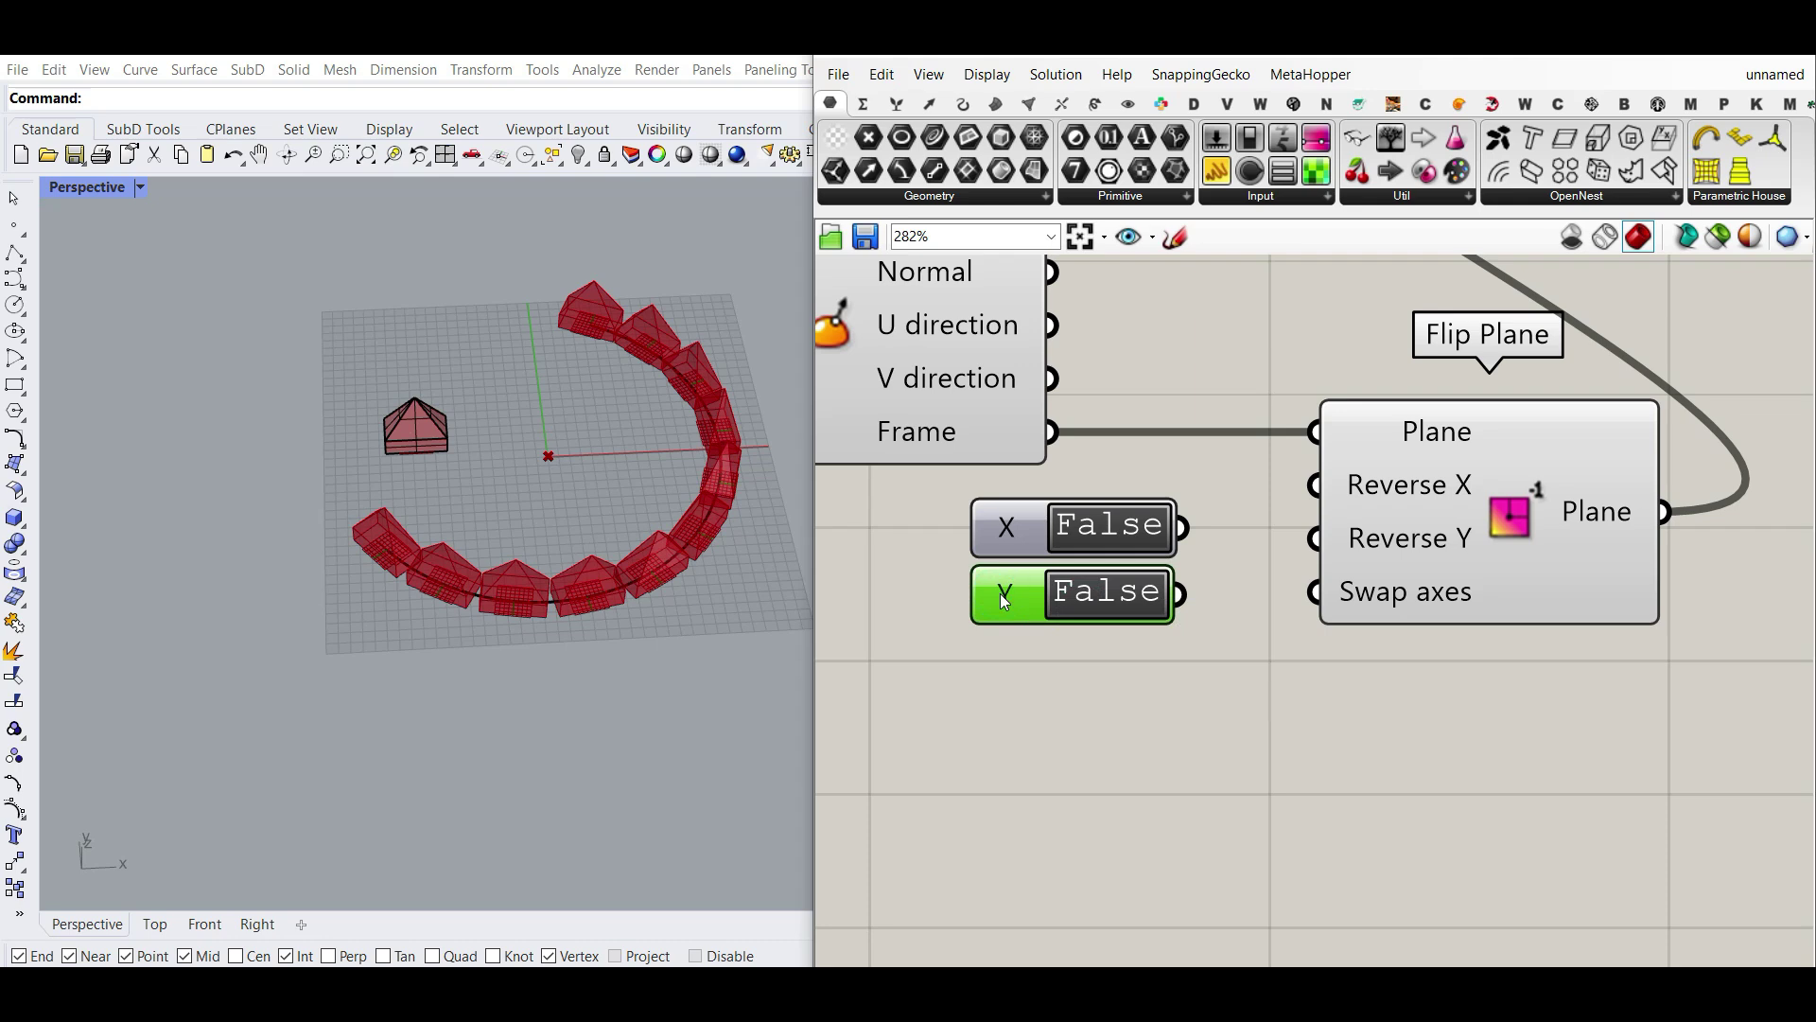
Duplicate the Y toggle below itself, rename the copy Z, and feed it into the Swap axes input of Flip Plane.
{"action": "left_click_drag", "start_coordinate": [1030, 631], "coordinate": [1003, 654], "text": "alt"}
{"action": "right_click", "coordinate": [1003, 656]}
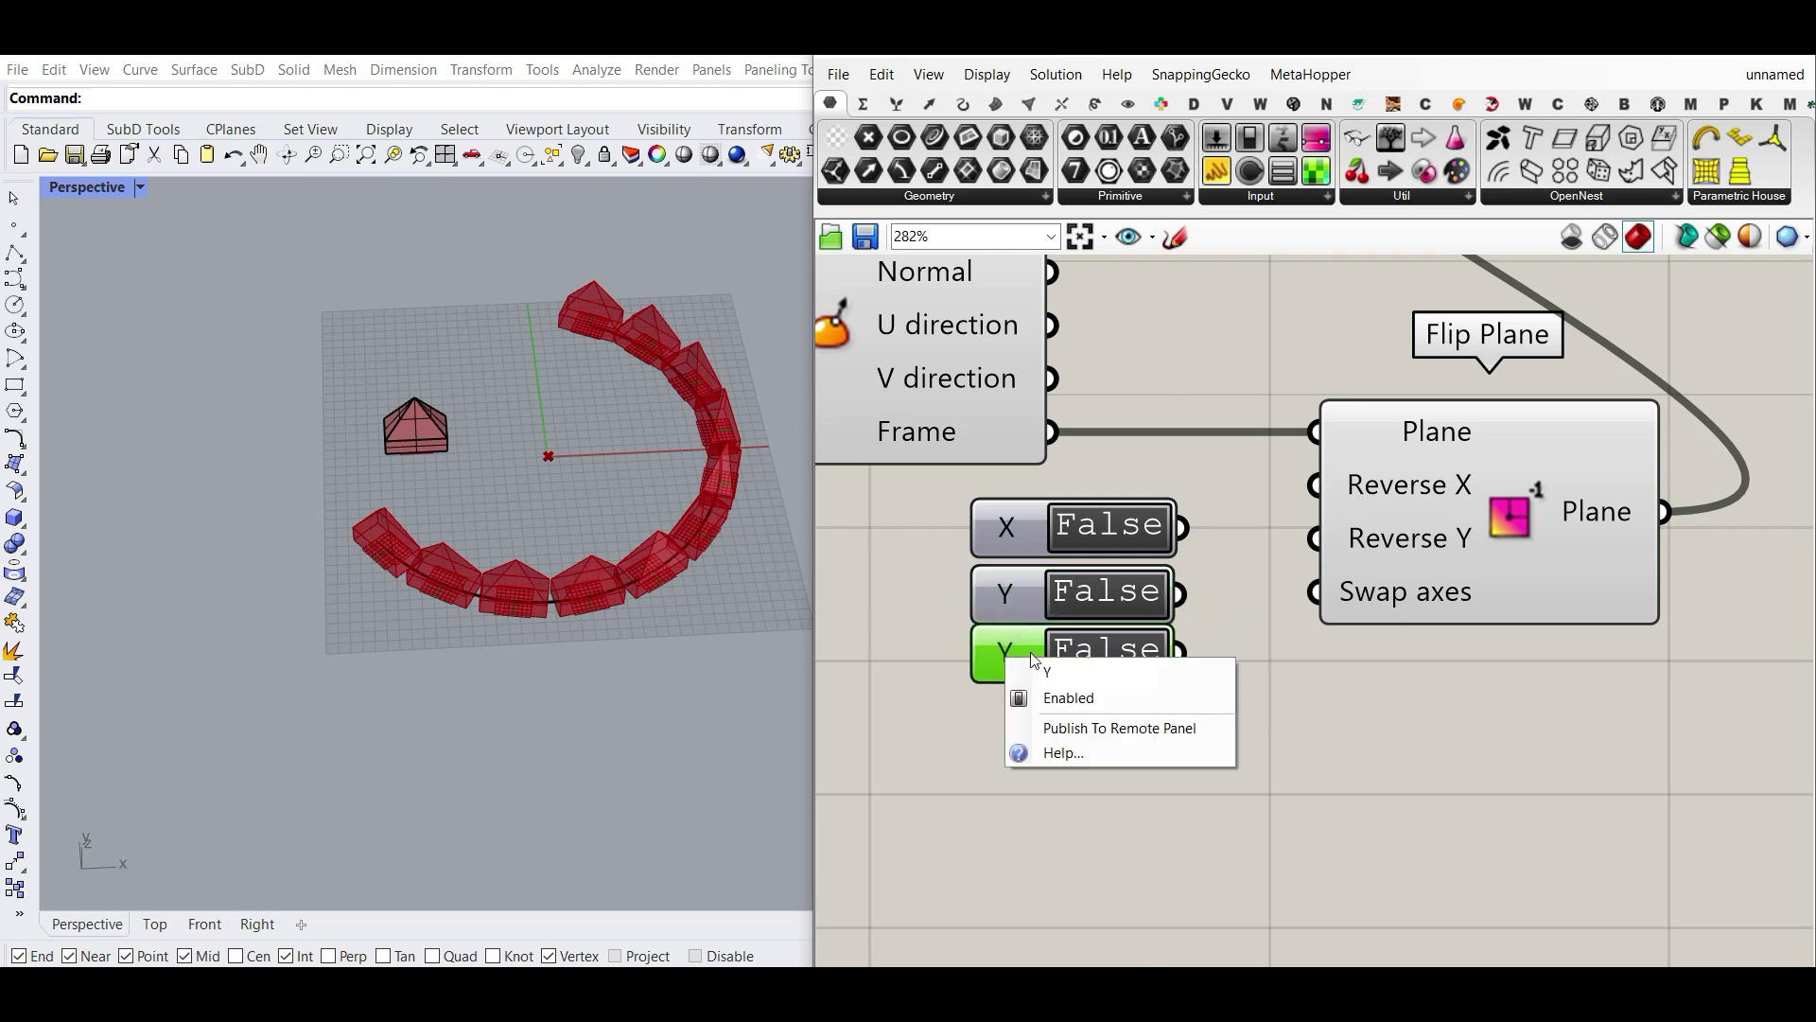
{"action": "key", "text": "Return"}
{"action": "left_click_drag", "start_coordinate": [1182, 652], "coordinate": [1315, 591]}
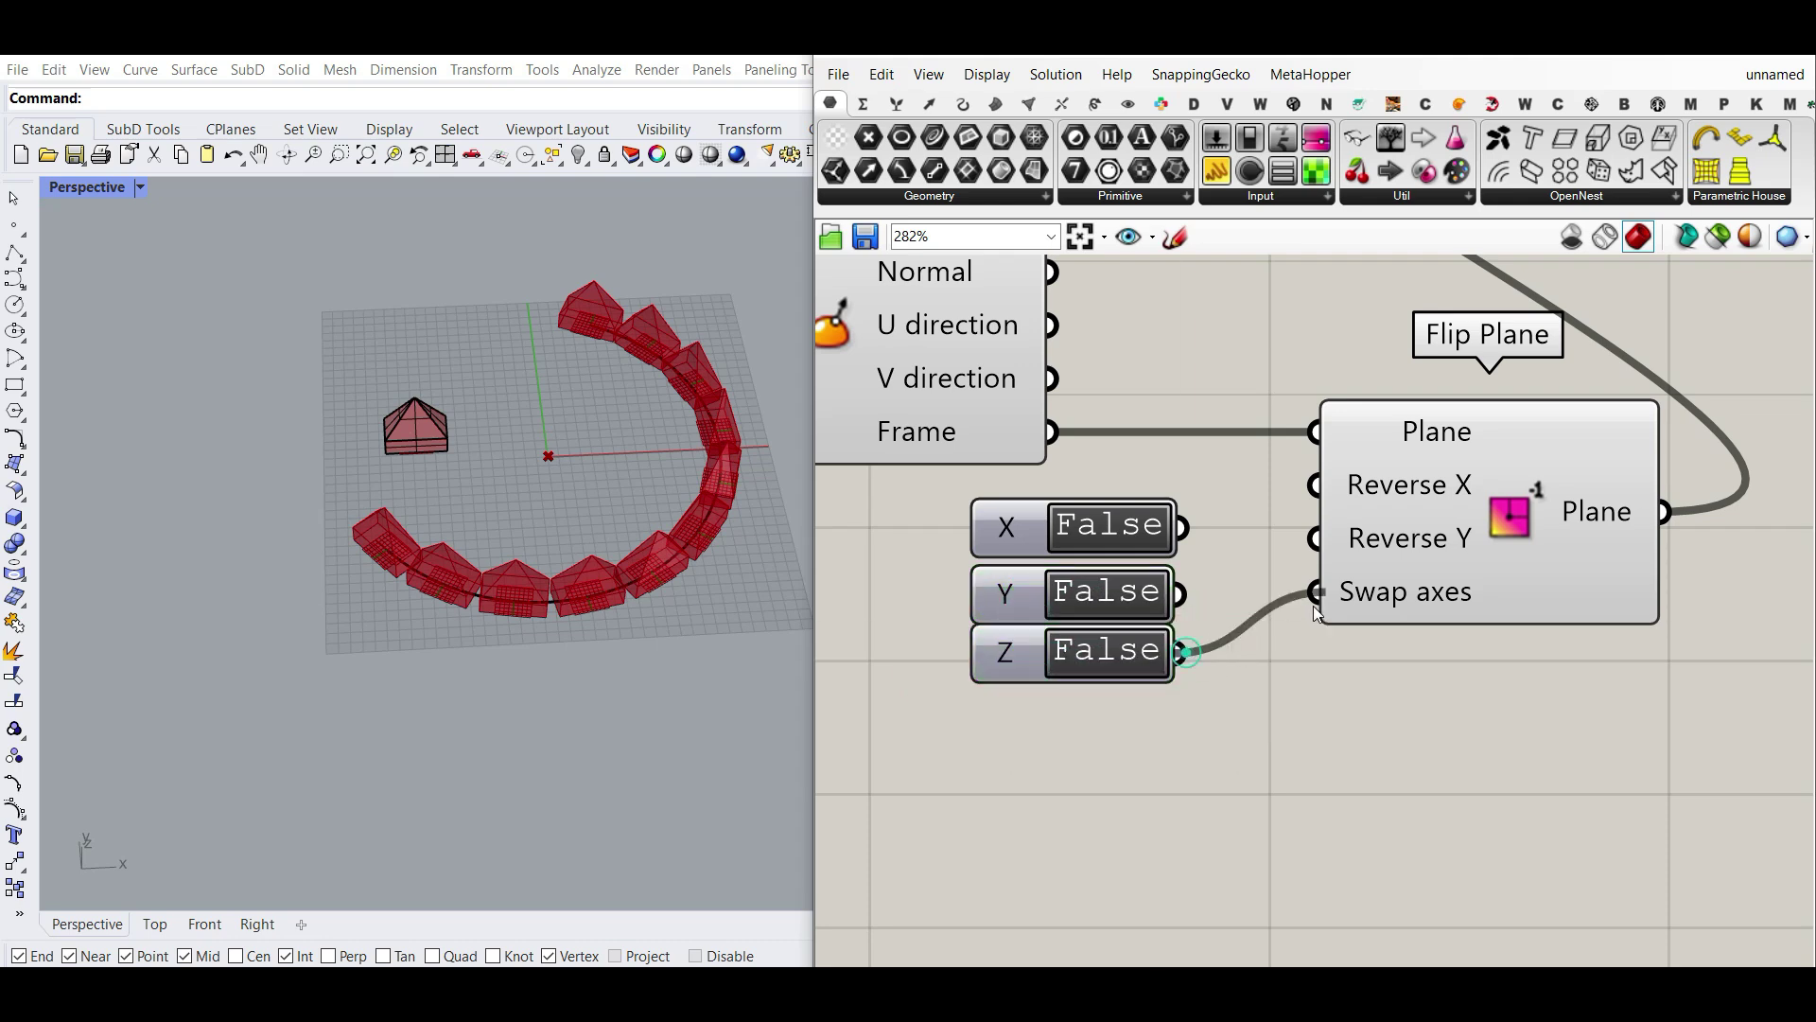
Feed the X and Y toggles into Reverse X and Reverse Y of Flip Plane, and set the Z toggle to True.
{"action": "left_click_drag", "start_coordinate": [1183, 591], "coordinate": [1315, 538]}
{"action": "double_click", "coordinate": [1091, 660]}
{"action": "double_click", "coordinate": [1092, 660]}
{"action": "double_click", "coordinate": [1091, 661]}
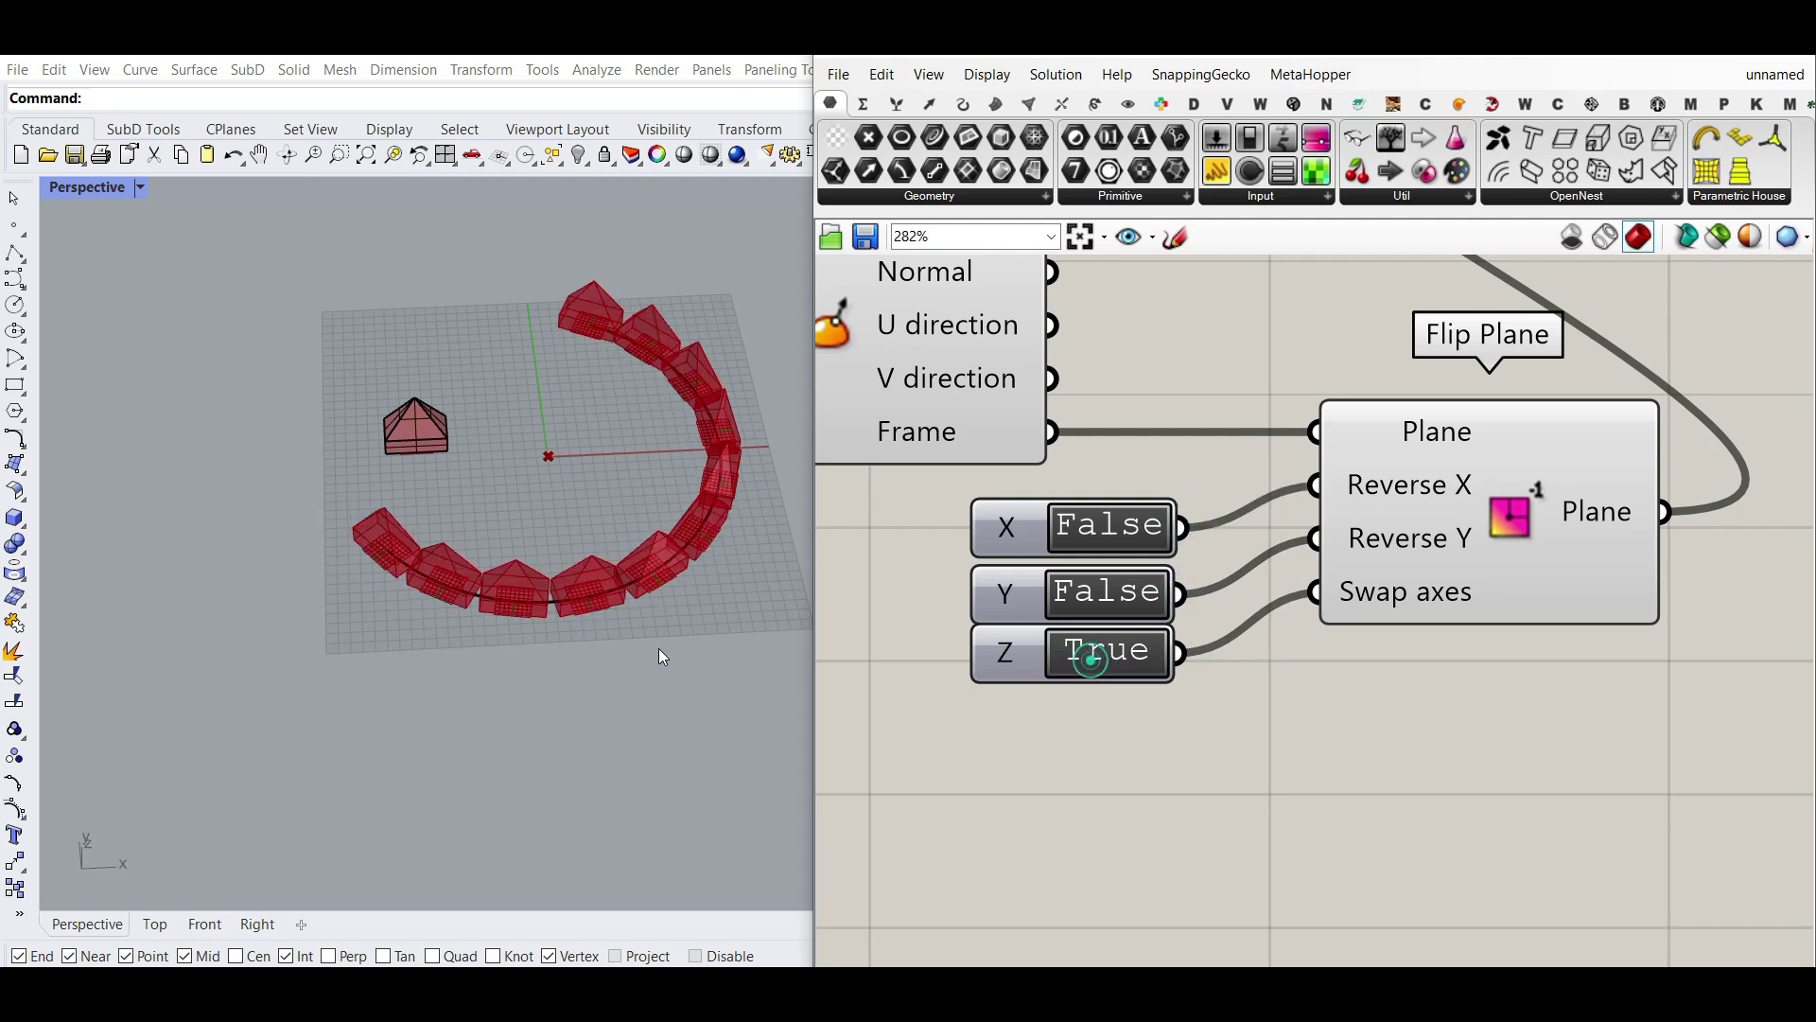
{"action": "scroll", "coordinate": [388, 367], "scroll_direction": "up", "scroll_amount": 5}
{"action": "scroll", "coordinate": [472, 437], "scroll_direction": "down", "scroll_amount": 4}
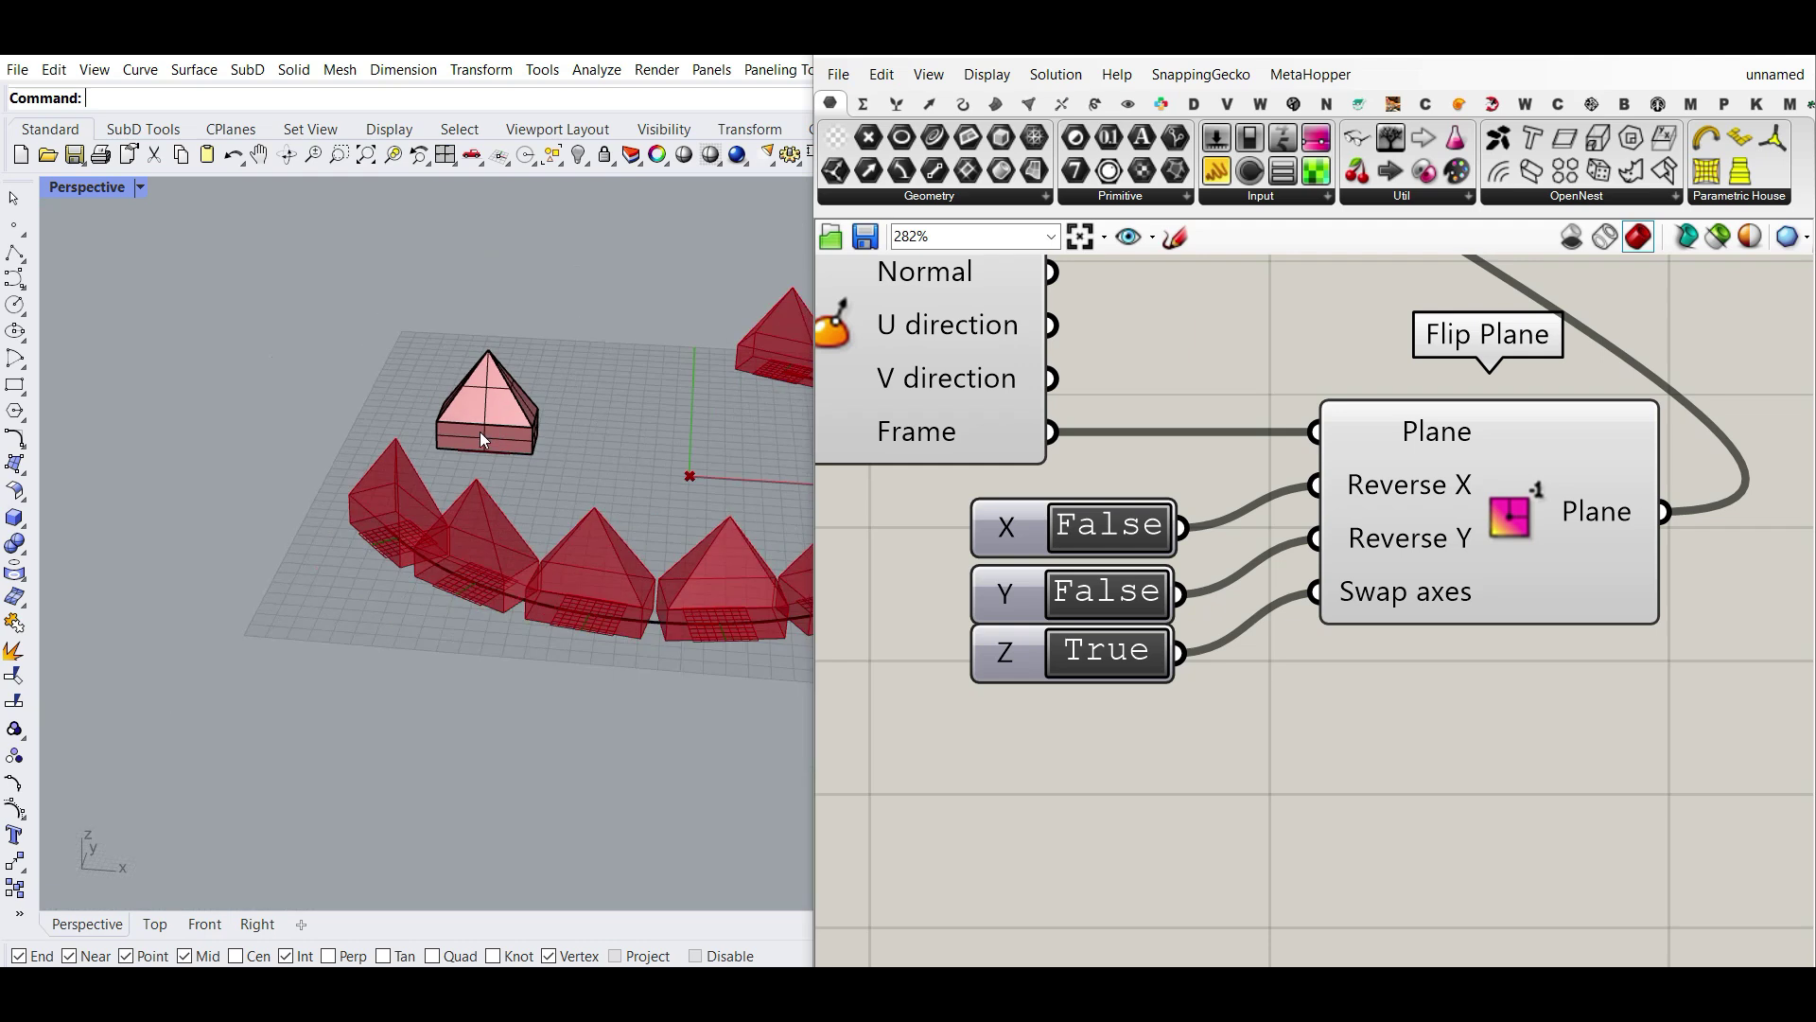
{"action": "double_click", "coordinate": [1092, 648]}
{"action": "double_click", "coordinate": [1094, 653]}
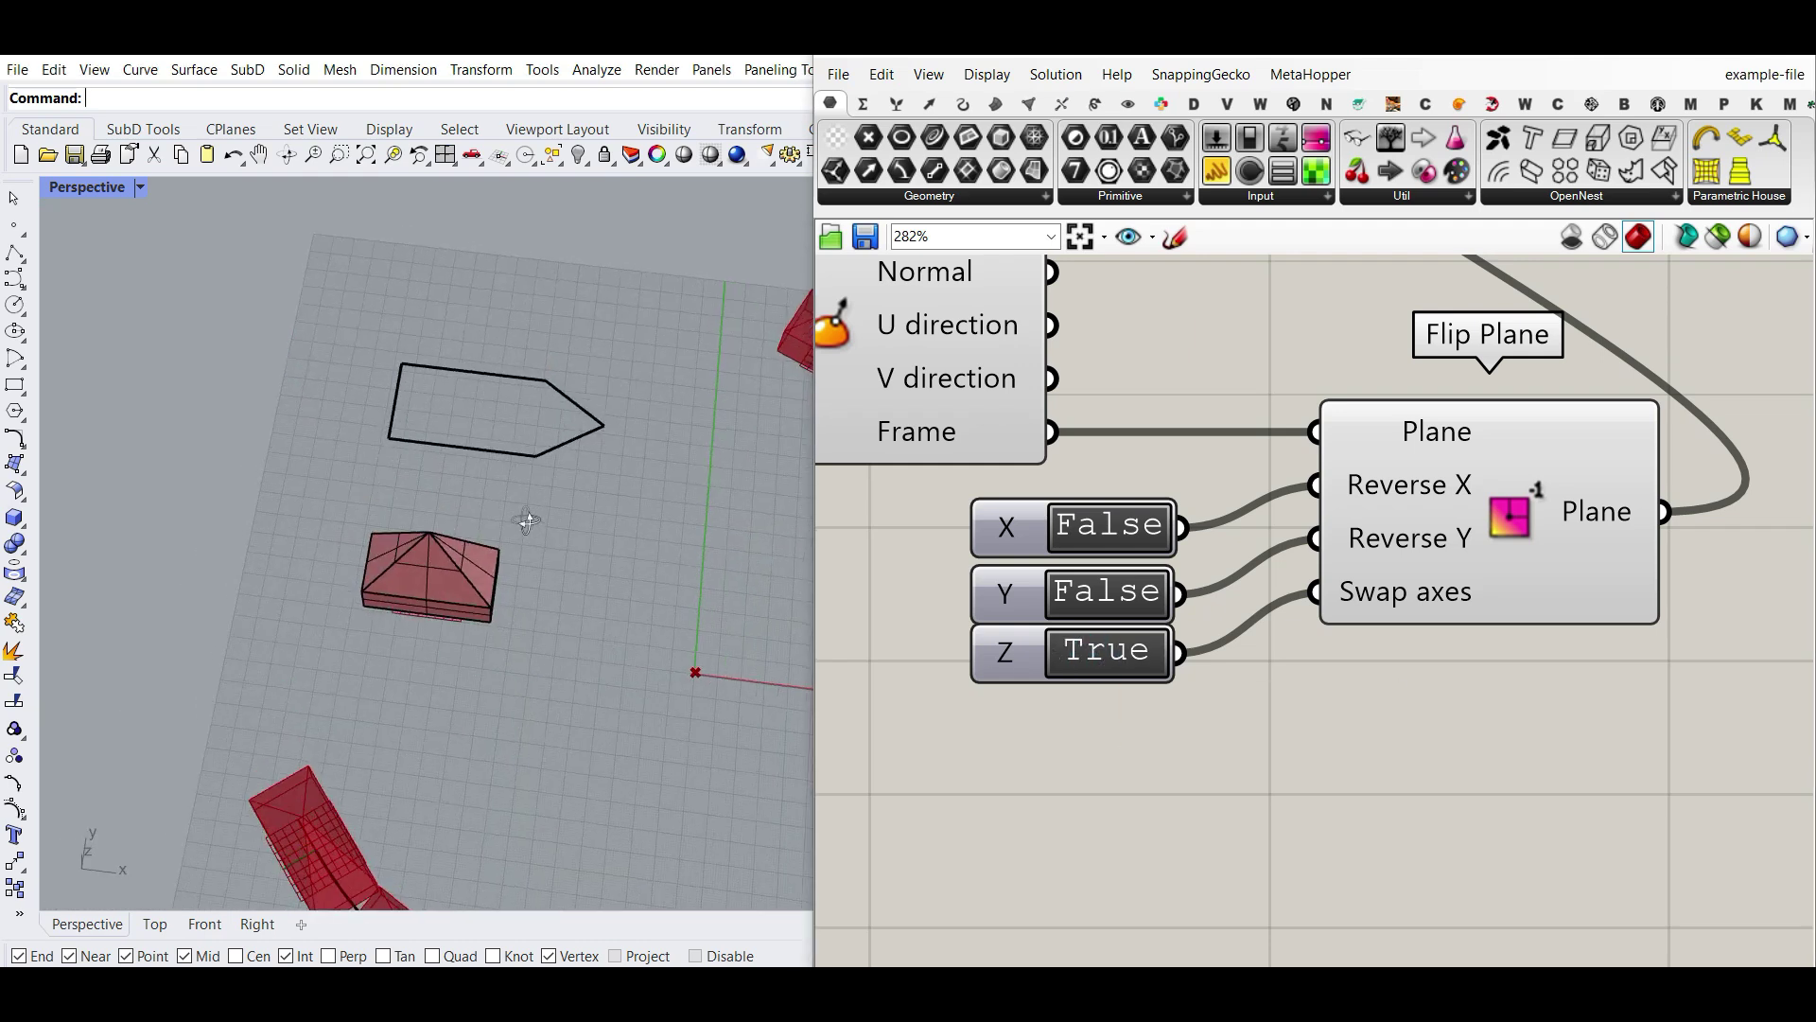
Extrude the closed pointed outline beside the house vertically into a capped solid in Rhino.
{"action": "scroll", "coordinate": [547, 531], "scroll_direction": "up", "scroll_amount": 5}
{"action": "right_click_drag", "start_coordinate": [527, 520], "coordinate": [527, 418]}
{"action": "left_click", "coordinate": [483, 407]}
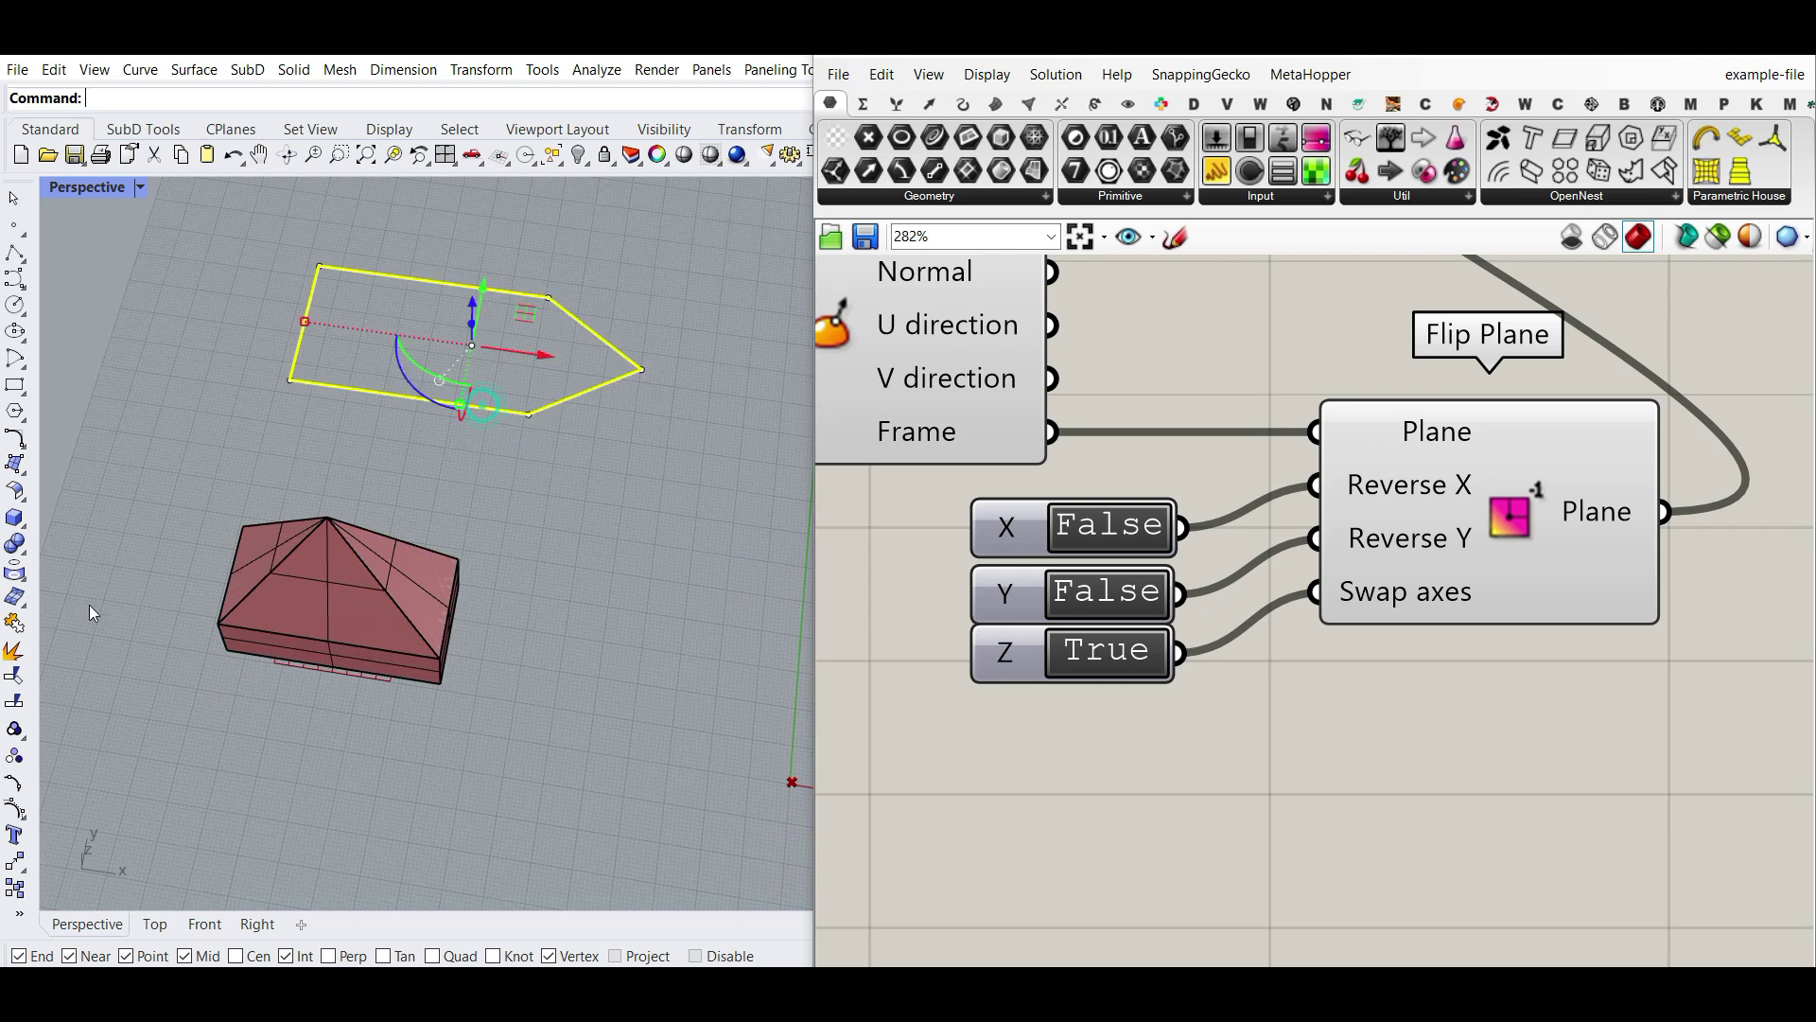
{"action": "left_click", "coordinate": [25, 531]}
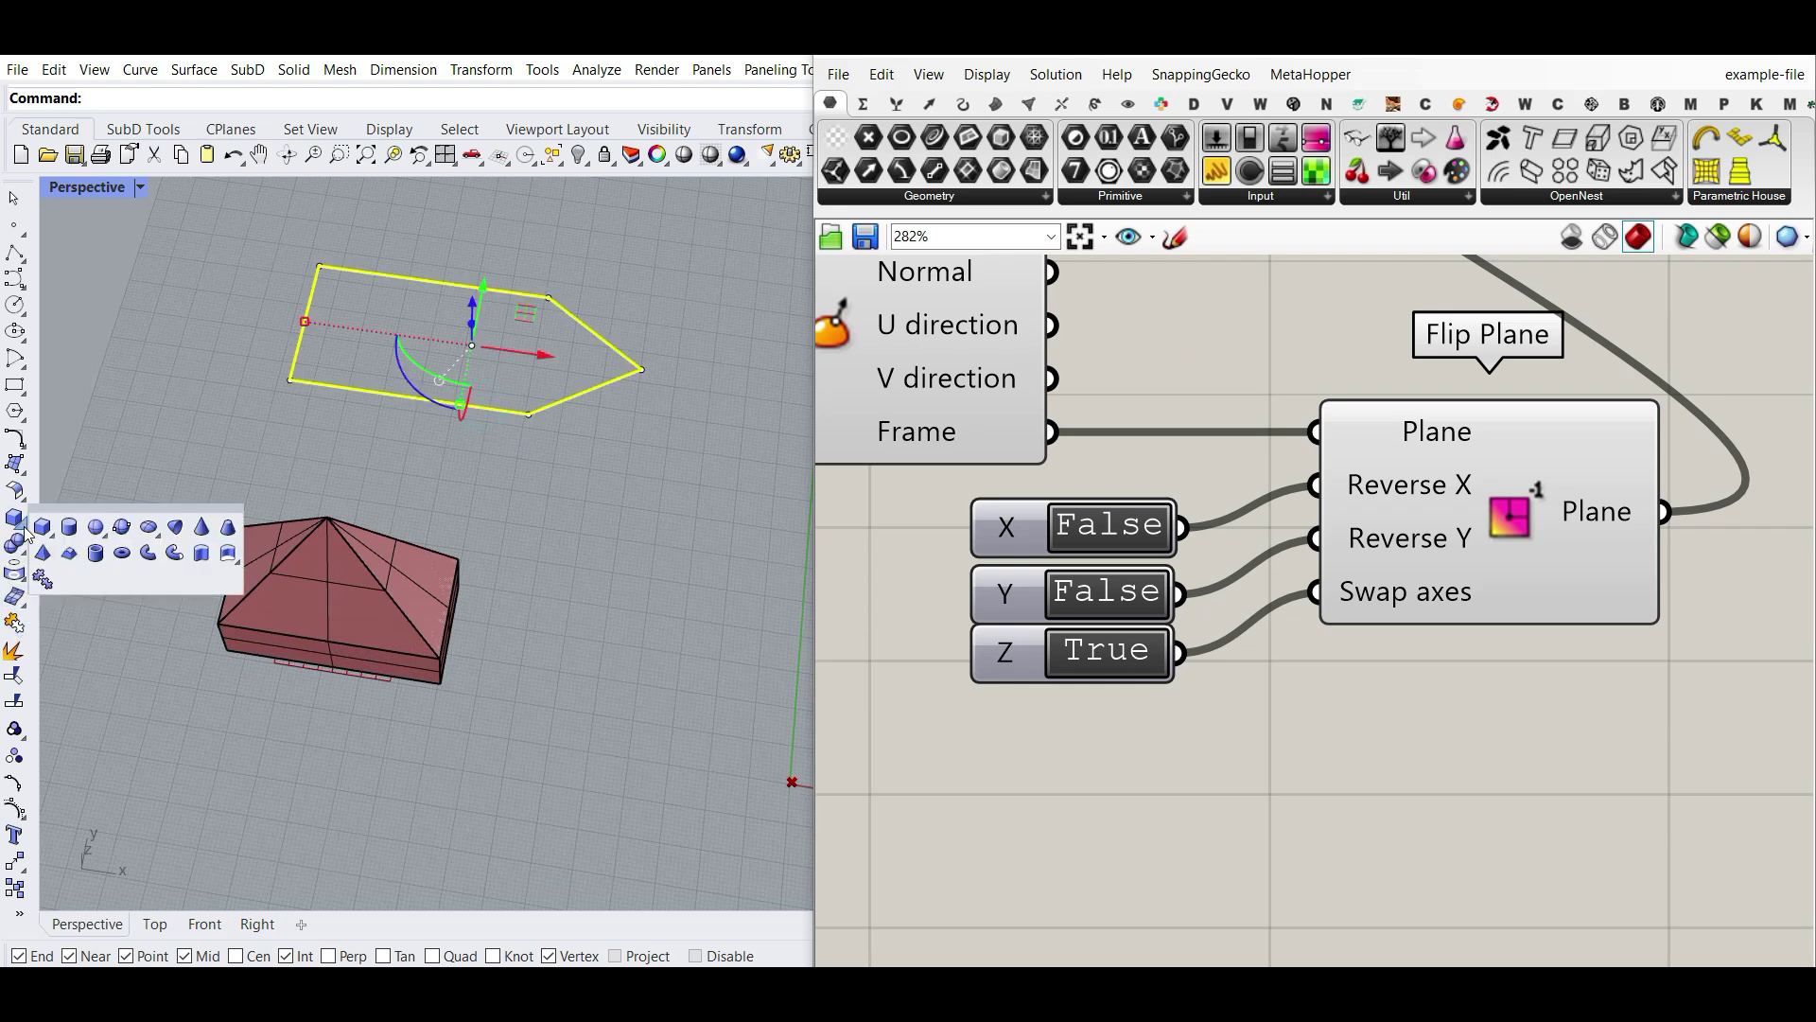
{"action": "left_click", "coordinate": [206, 557]}
{"action": "scroll", "coordinate": [378, 378], "scroll_direction": "down", "scroll_amount": 3}
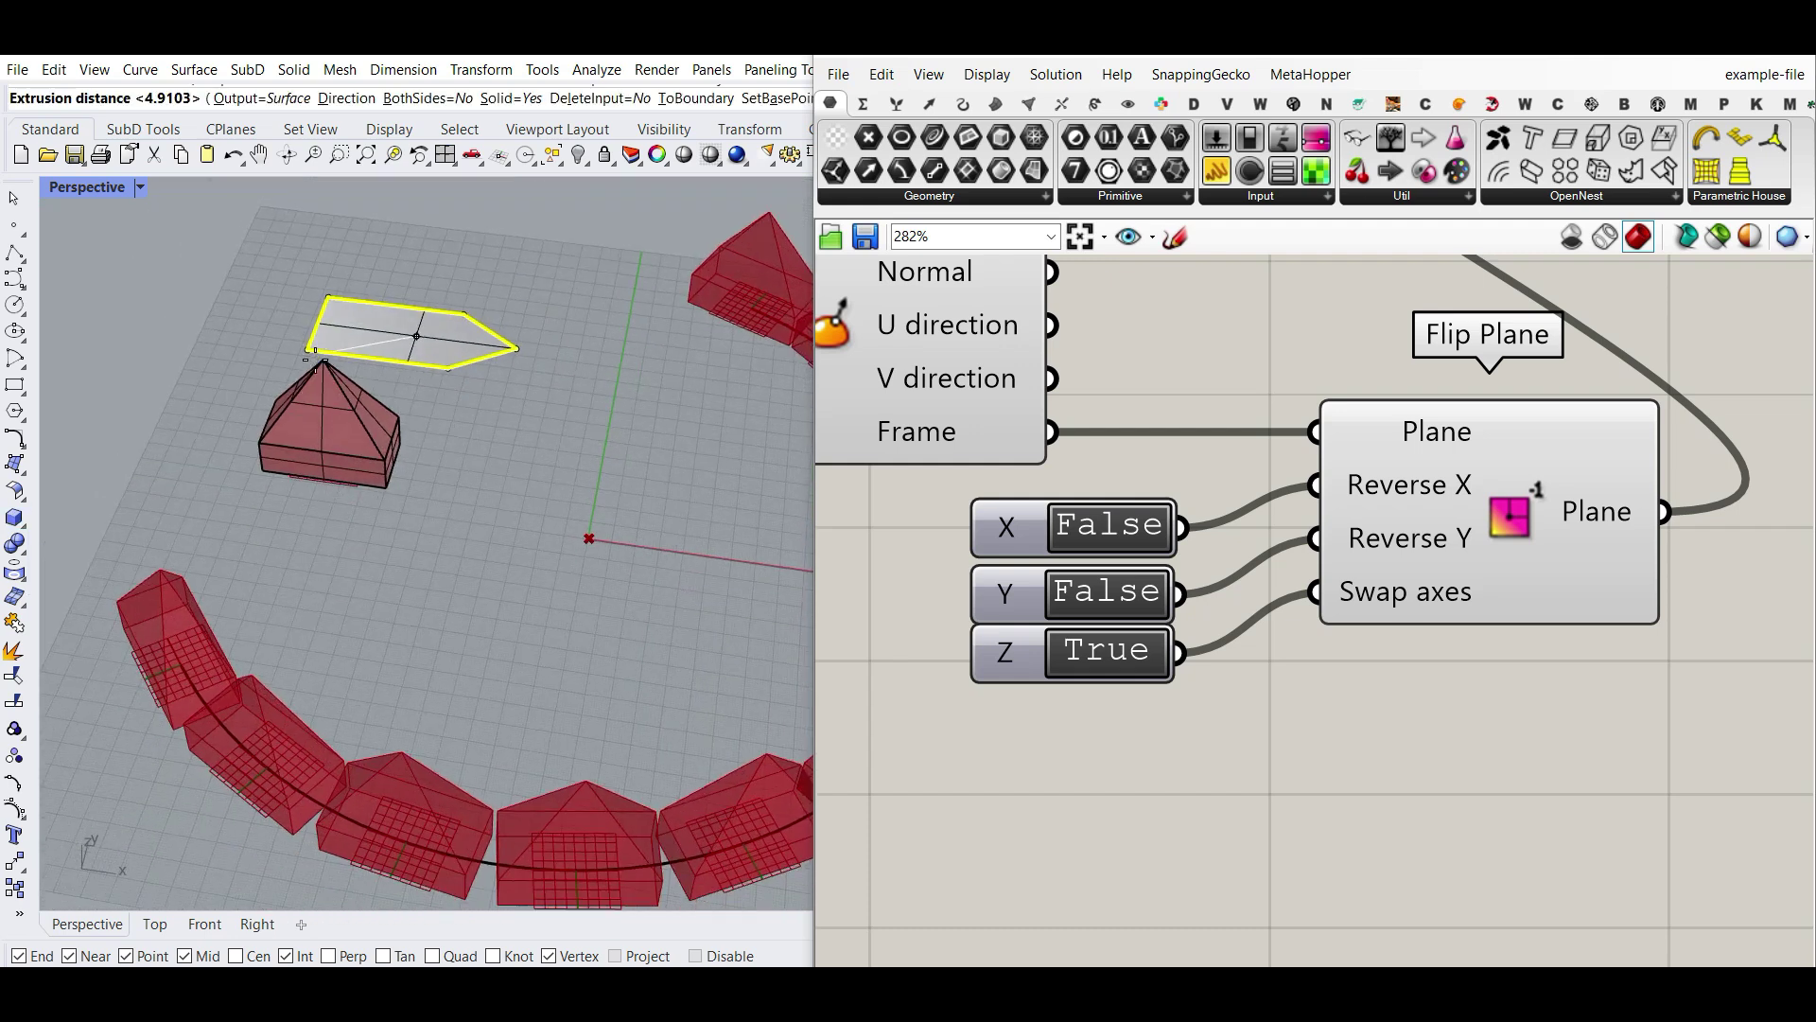
{"action": "scroll", "coordinate": [573, 469], "scroll_direction": "up", "scroll_amount": 3}
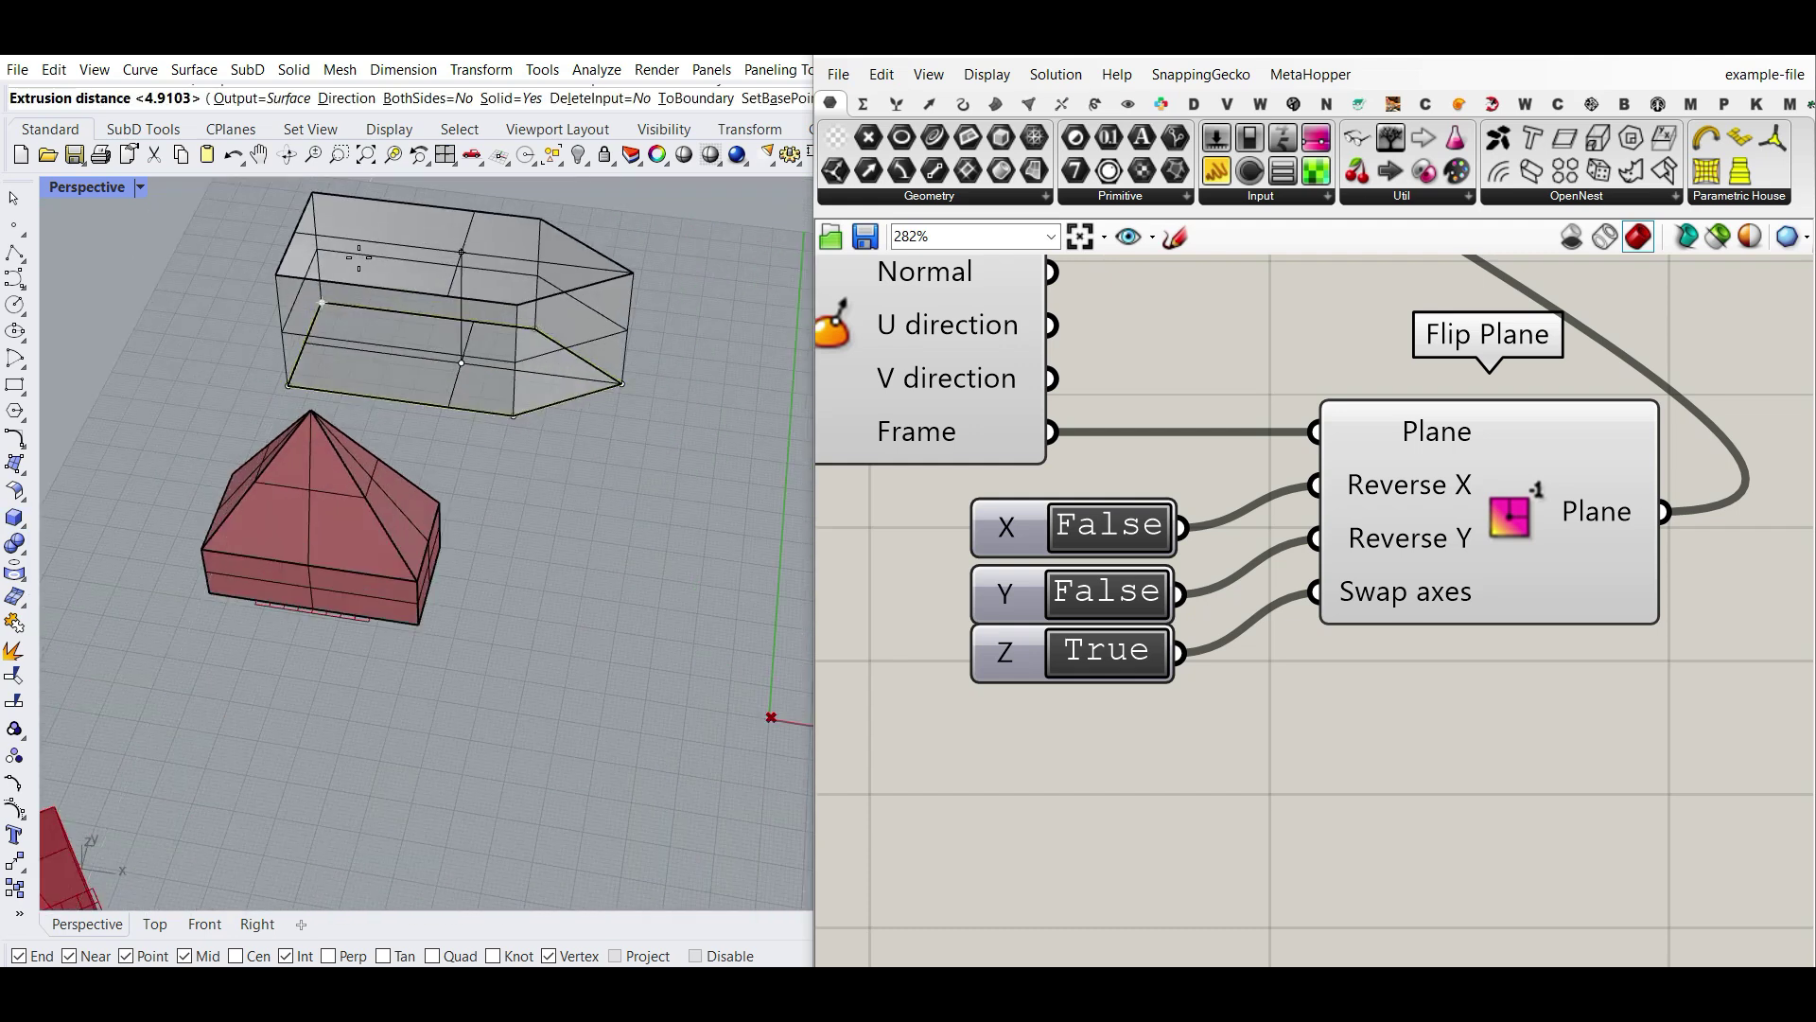
{"action": "left_click", "coordinate": [573, 469]}
{"action": "scroll", "coordinate": [573, 469], "scroll_direction": "down", "scroll_amount": 2}
Reassign the Grasshopper Geometry parameter to reference the pointed extruded solid instead of the house.
{"action": "scroll", "coordinate": [1305, 587], "scroll_direction": "down", "scroll_amount": 8}
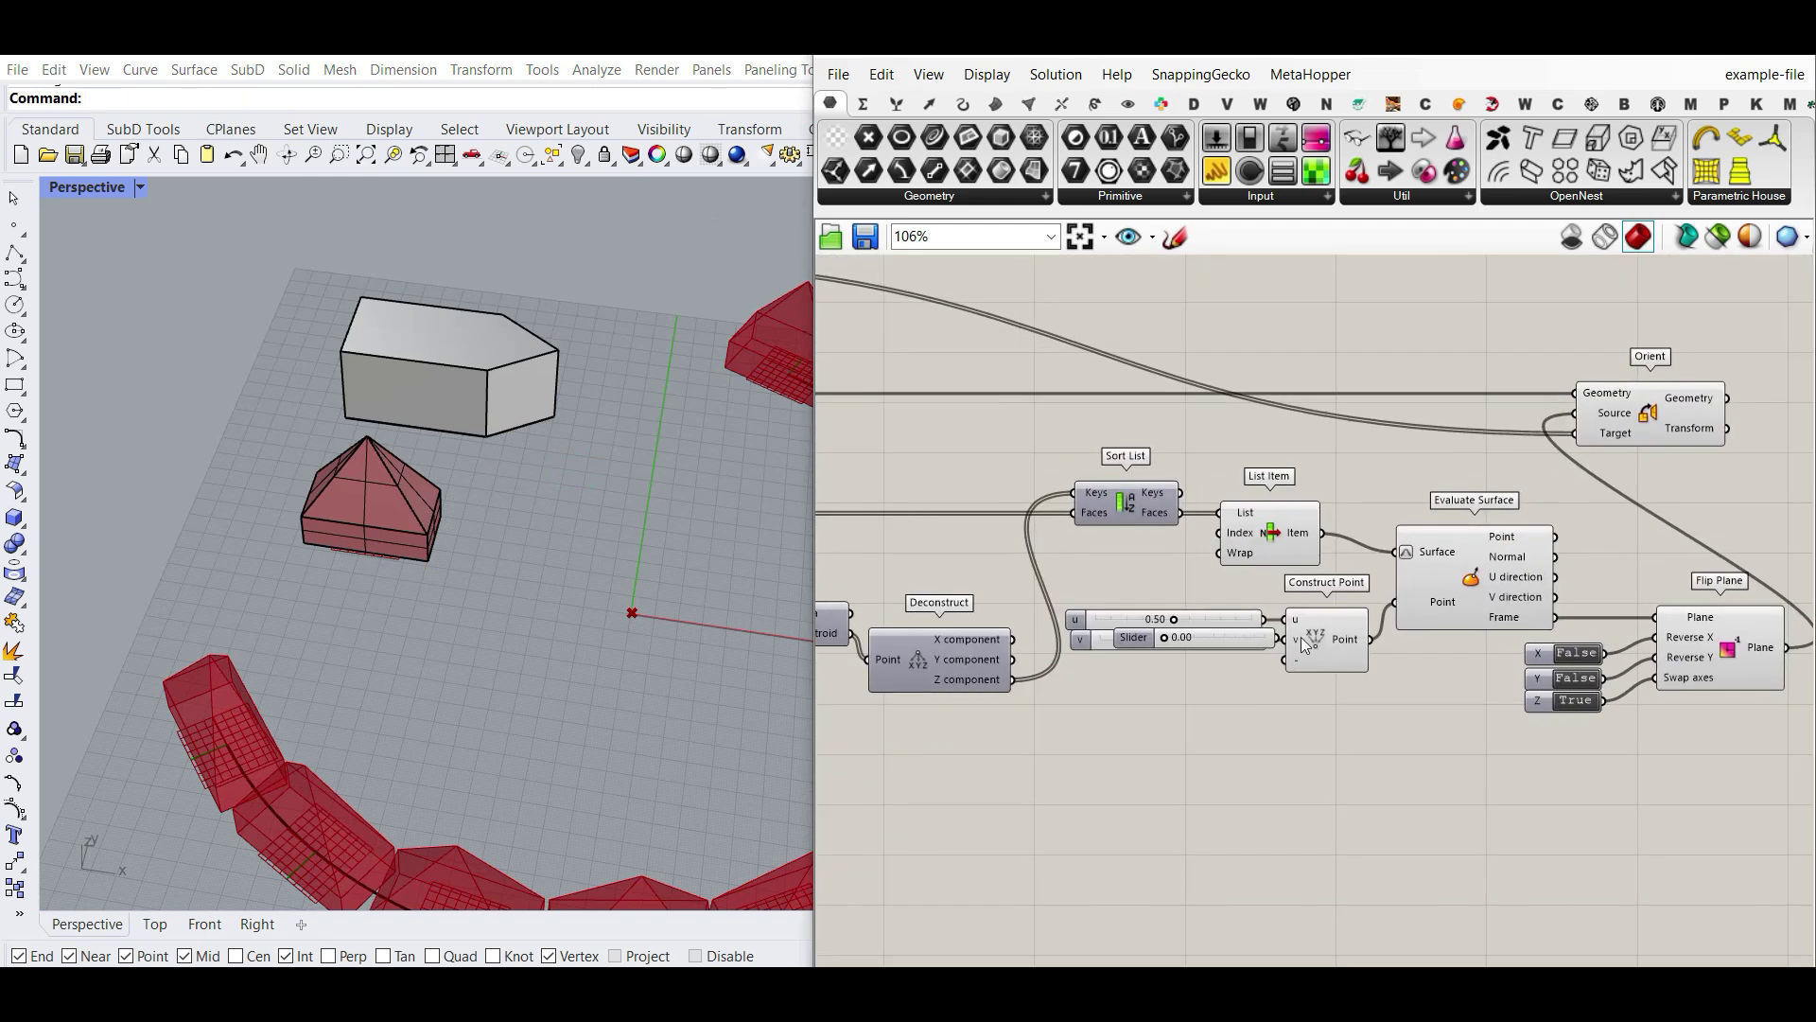
{"action": "scroll", "coordinate": [1094, 552], "scroll_direction": "up", "scroll_amount": 4}
{"action": "right_click", "coordinate": [1084, 560]}
{"action": "left_click", "coordinate": [1128, 824]}
{"action": "left_click", "coordinate": [498, 371]}
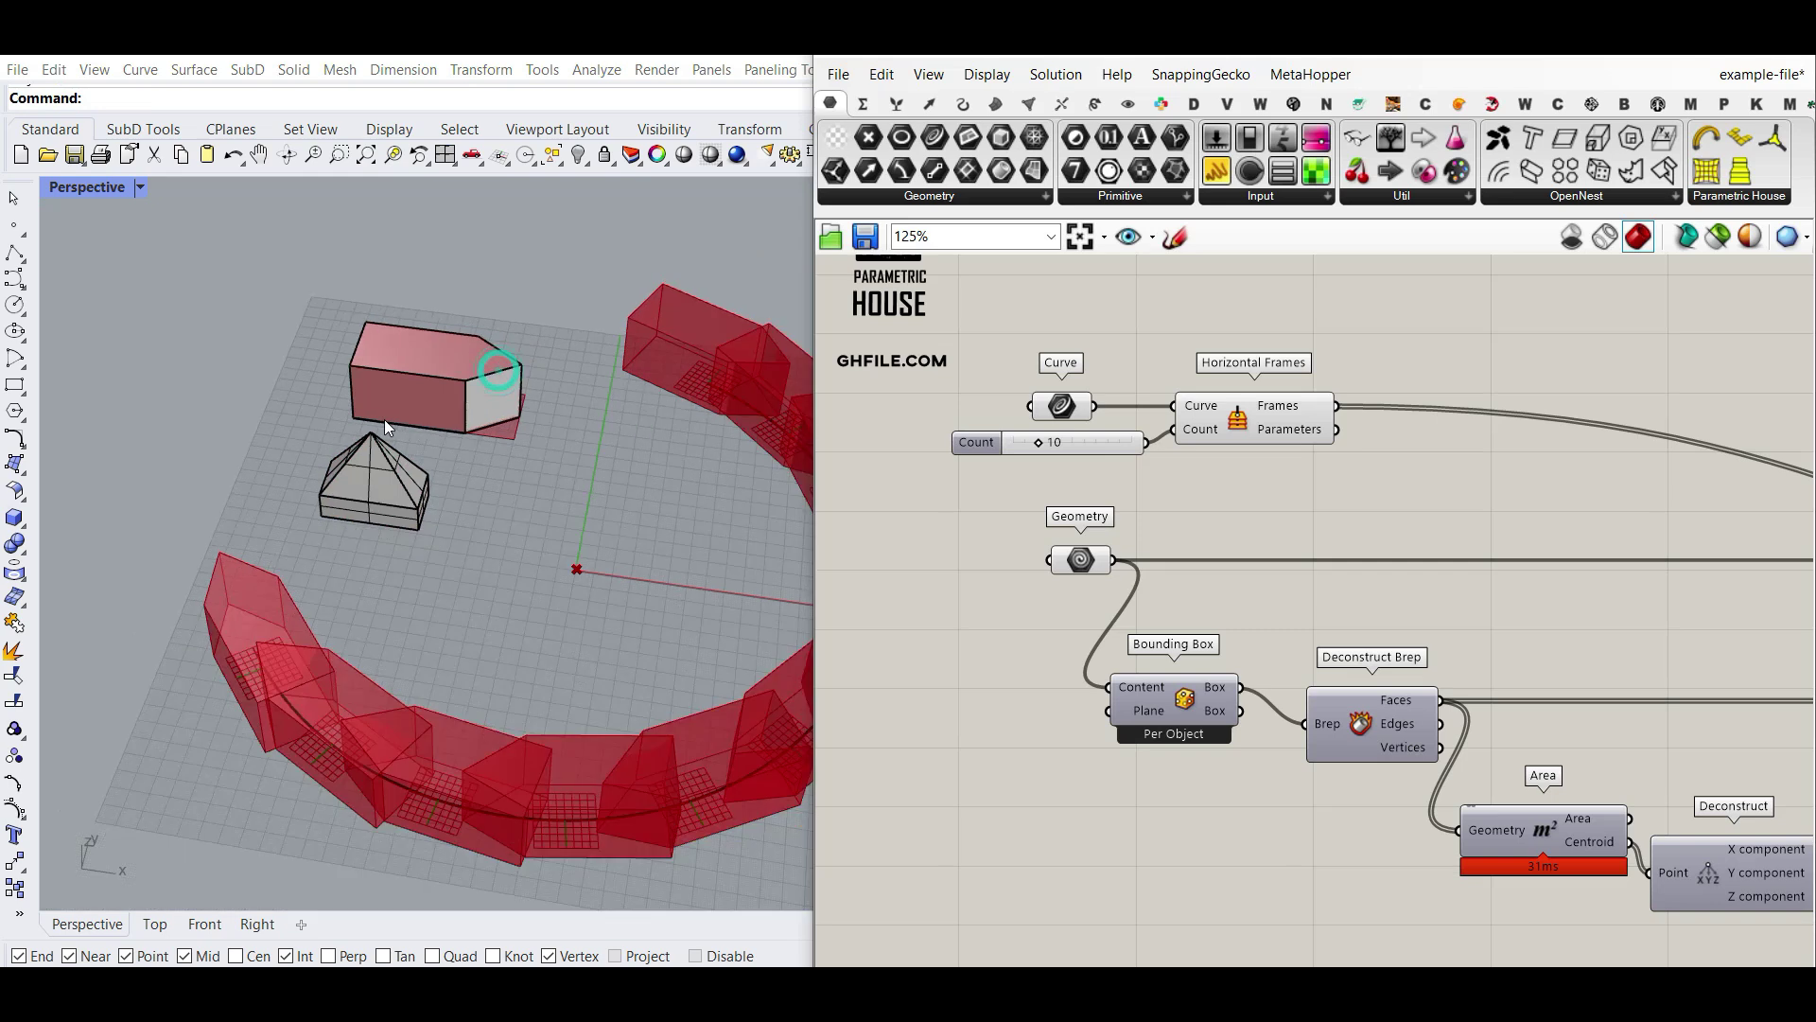
Scale the guide curve up uniformly in Rhino to about twice its size.
{"action": "scroll", "coordinate": [384, 418], "scroll_direction": "down", "scroll_amount": 5}
{"action": "right_click_drag", "start_coordinate": [398, 432], "coordinate": [444, 498]}
{"action": "scroll", "coordinate": [481, 445], "scroll_direction": "up", "scroll_amount": 4}
{"action": "scroll", "coordinate": [424, 469], "scroll_direction": "down", "scroll_amount": 3}
{"action": "left_click", "coordinate": [586, 572]}
{"action": "scroll", "coordinate": [504, 576], "scroll_direction": "down", "scroll_amount": 2}
{"action": "left_click_drag", "start_coordinate": [469, 560], "coordinate": [401, 564], "text": "shift"}
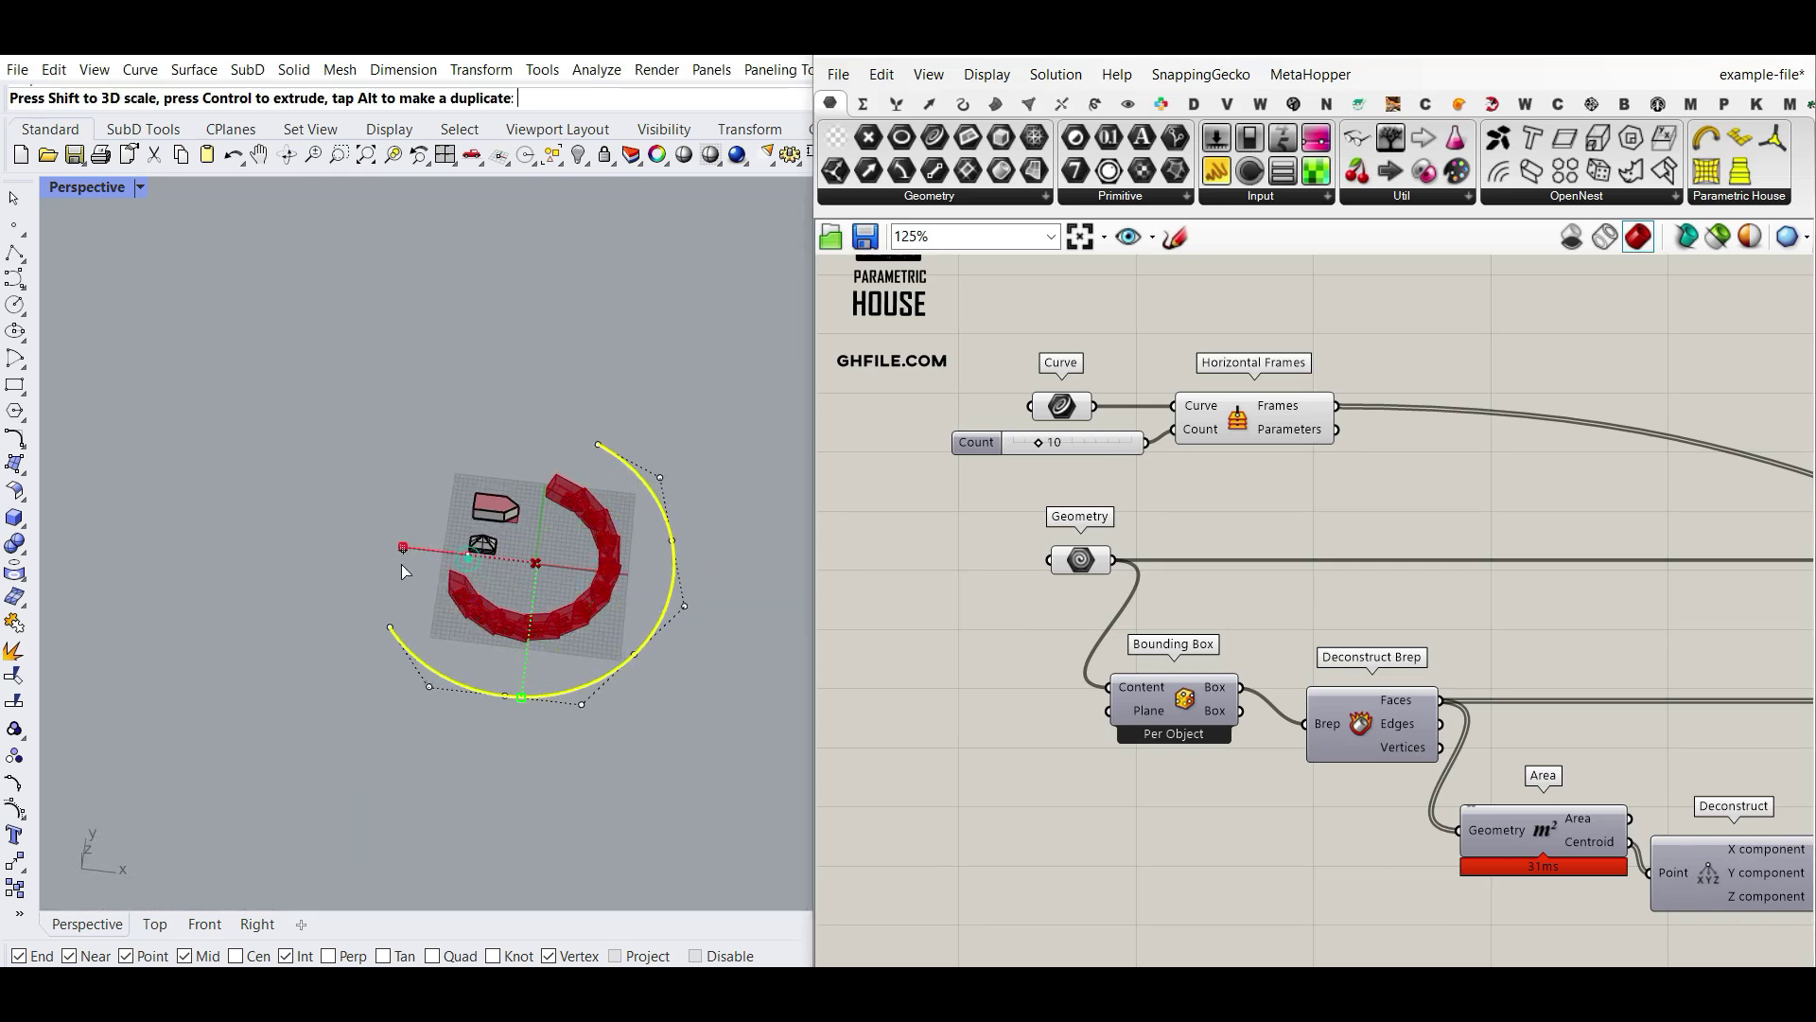
{"action": "left_click", "coordinate": [558, 346]}
Try the Flip Plane toggles with X True, Y False and Z True, and inspect how the solids sit on the curve.
{"action": "scroll", "coordinate": [643, 558], "scroll_direction": "up", "scroll_amount": 5}
{"action": "right_click_drag", "start_coordinate": [640, 599], "coordinate": [659, 444]}
{"action": "scroll", "coordinate": [1064, 568], "scroll_direction": "down", "scroll_amount": 5}
{"action": "right_click_drag", "start_coordinate": [1546, 680], "coordinate": [1334, 684]}
{"action": "scroll", "coordinate": [1334, 684], "scroll_direction": "up", "scroll_amount": 2}
{"action": "scroll", "coordinate": [1333, 684], "scroll_direction": "up", "scroll_amount": 3}
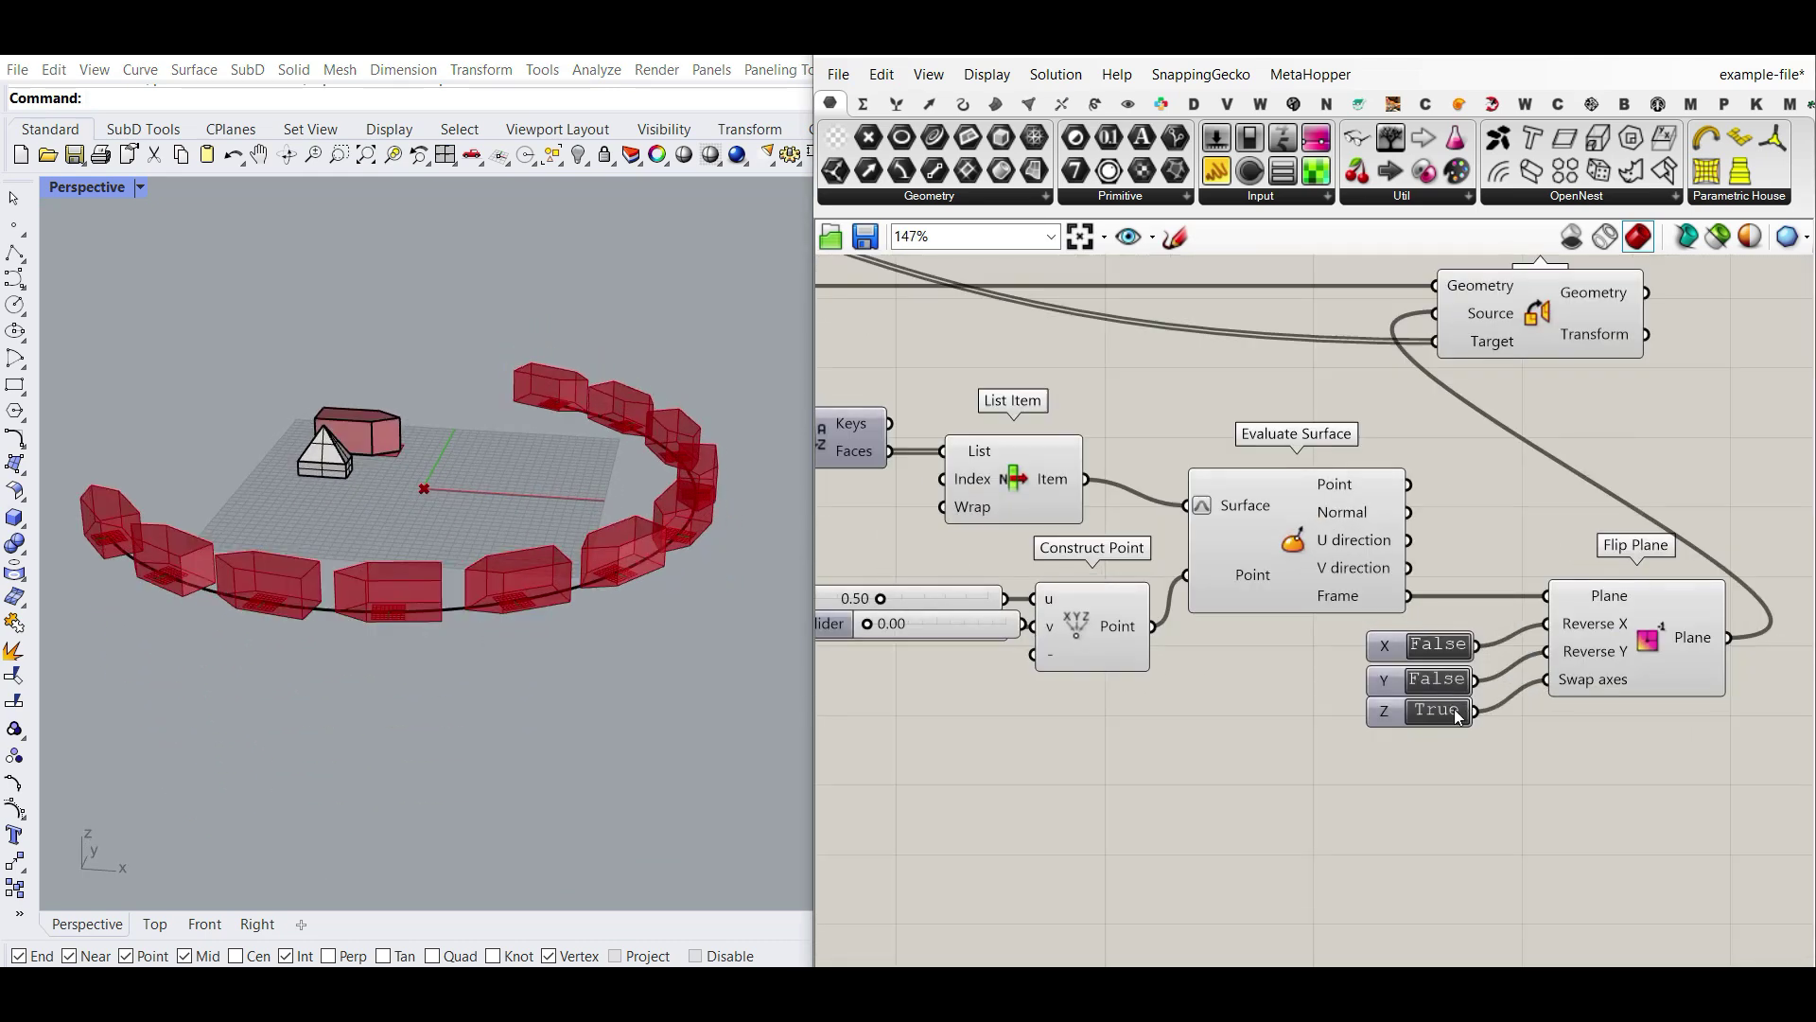
{"action": "double_click", "coordinate": [1438, 712]}
{"action": "scroll", "coordinate": [537, 634], "scroll_direction": "up", "scroll_amount": 5}
{"action": "double_click", "coordinate": [1447, 681]}
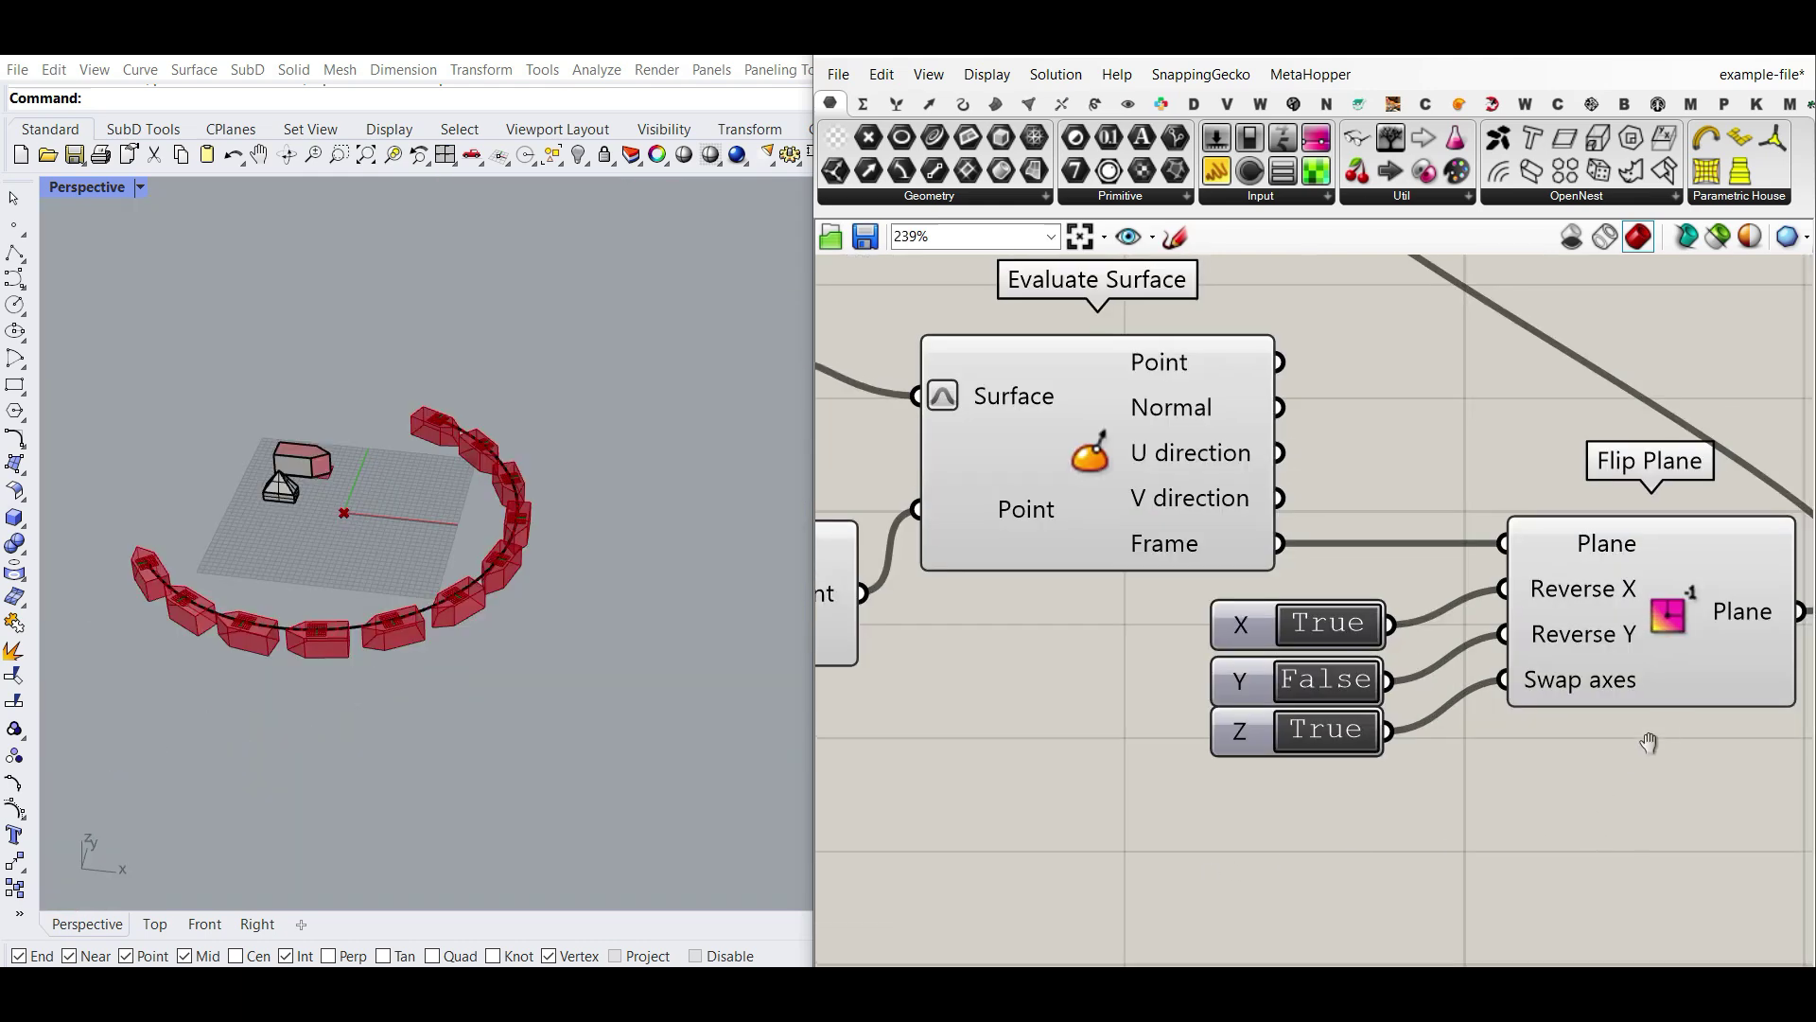
{"action": "right_click_drag", "start_coordinate": [1532, 762], "coordinate": [1424, 802]}
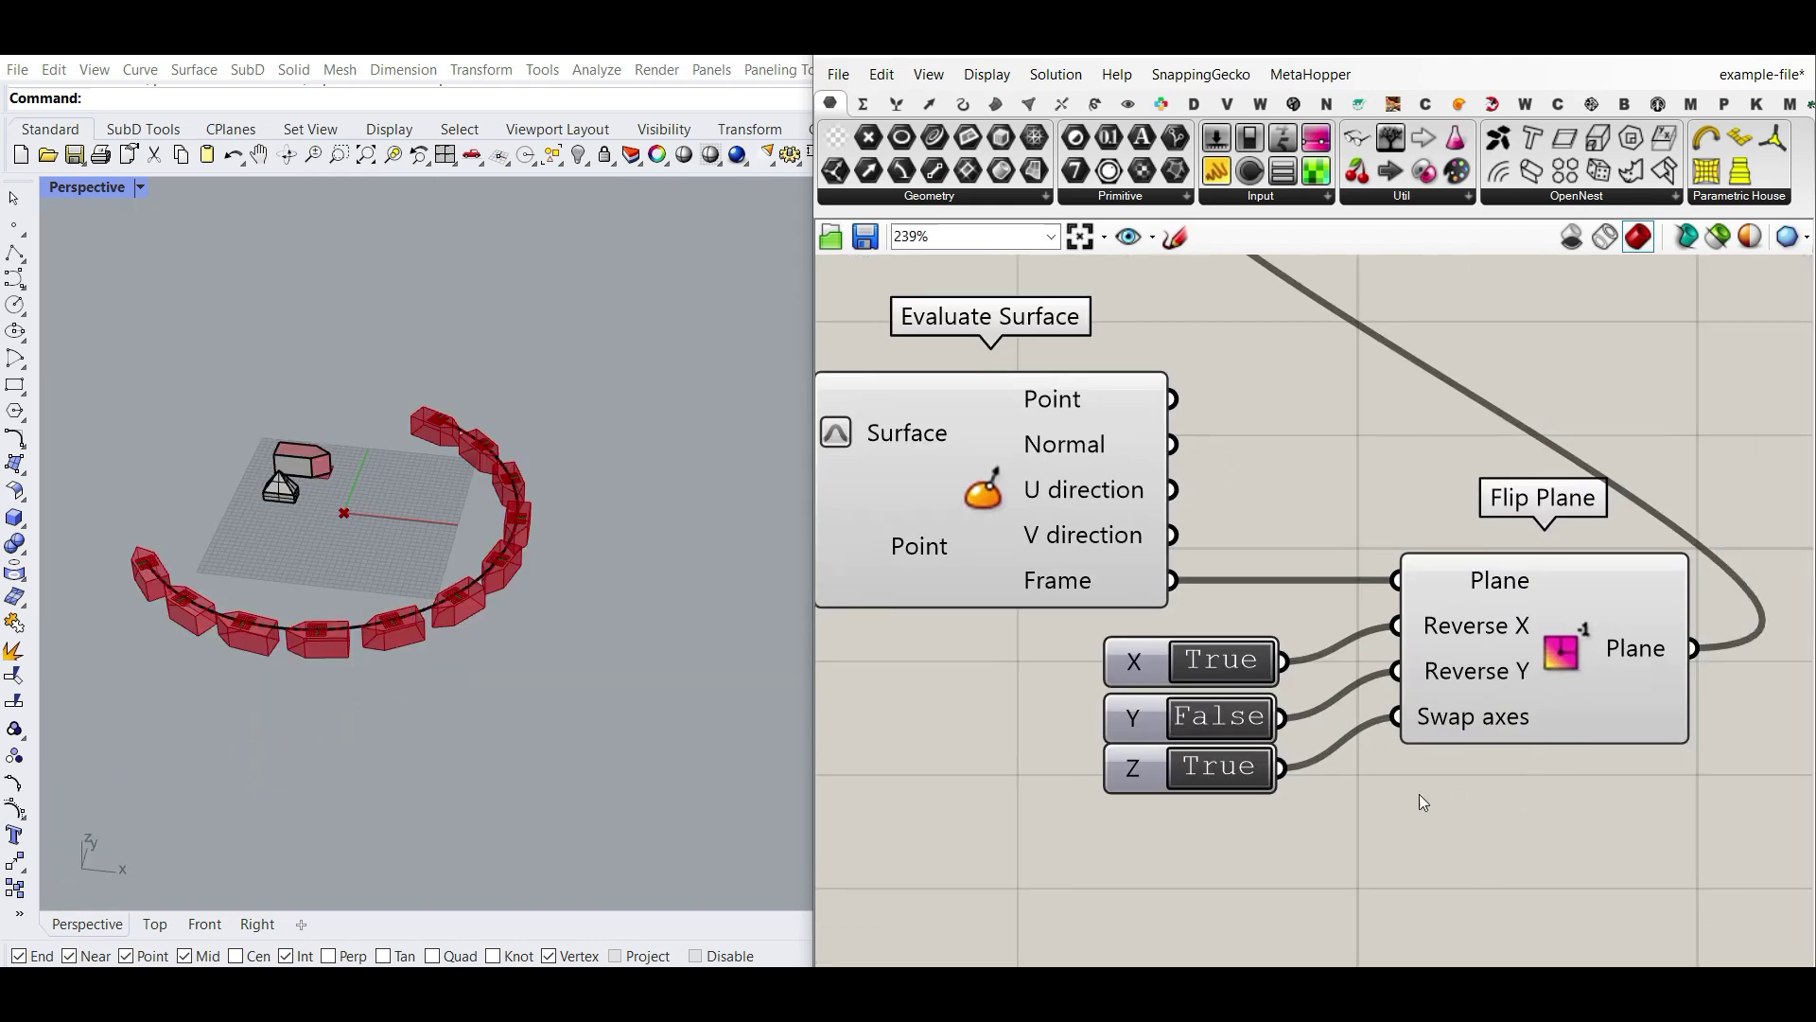
{"action": "scroll", "coordinate": [426, 644], "scroll_direction": "up", "scroll_amount": 3}
{"action": "scroll", "coordinate": [583, 586], "scroll_direction": "down", "scroll_amount": 5}
{"action": "scroll", "coordinate": [454, 605], "scroll_direction": "up", "scroll_amount": 6}
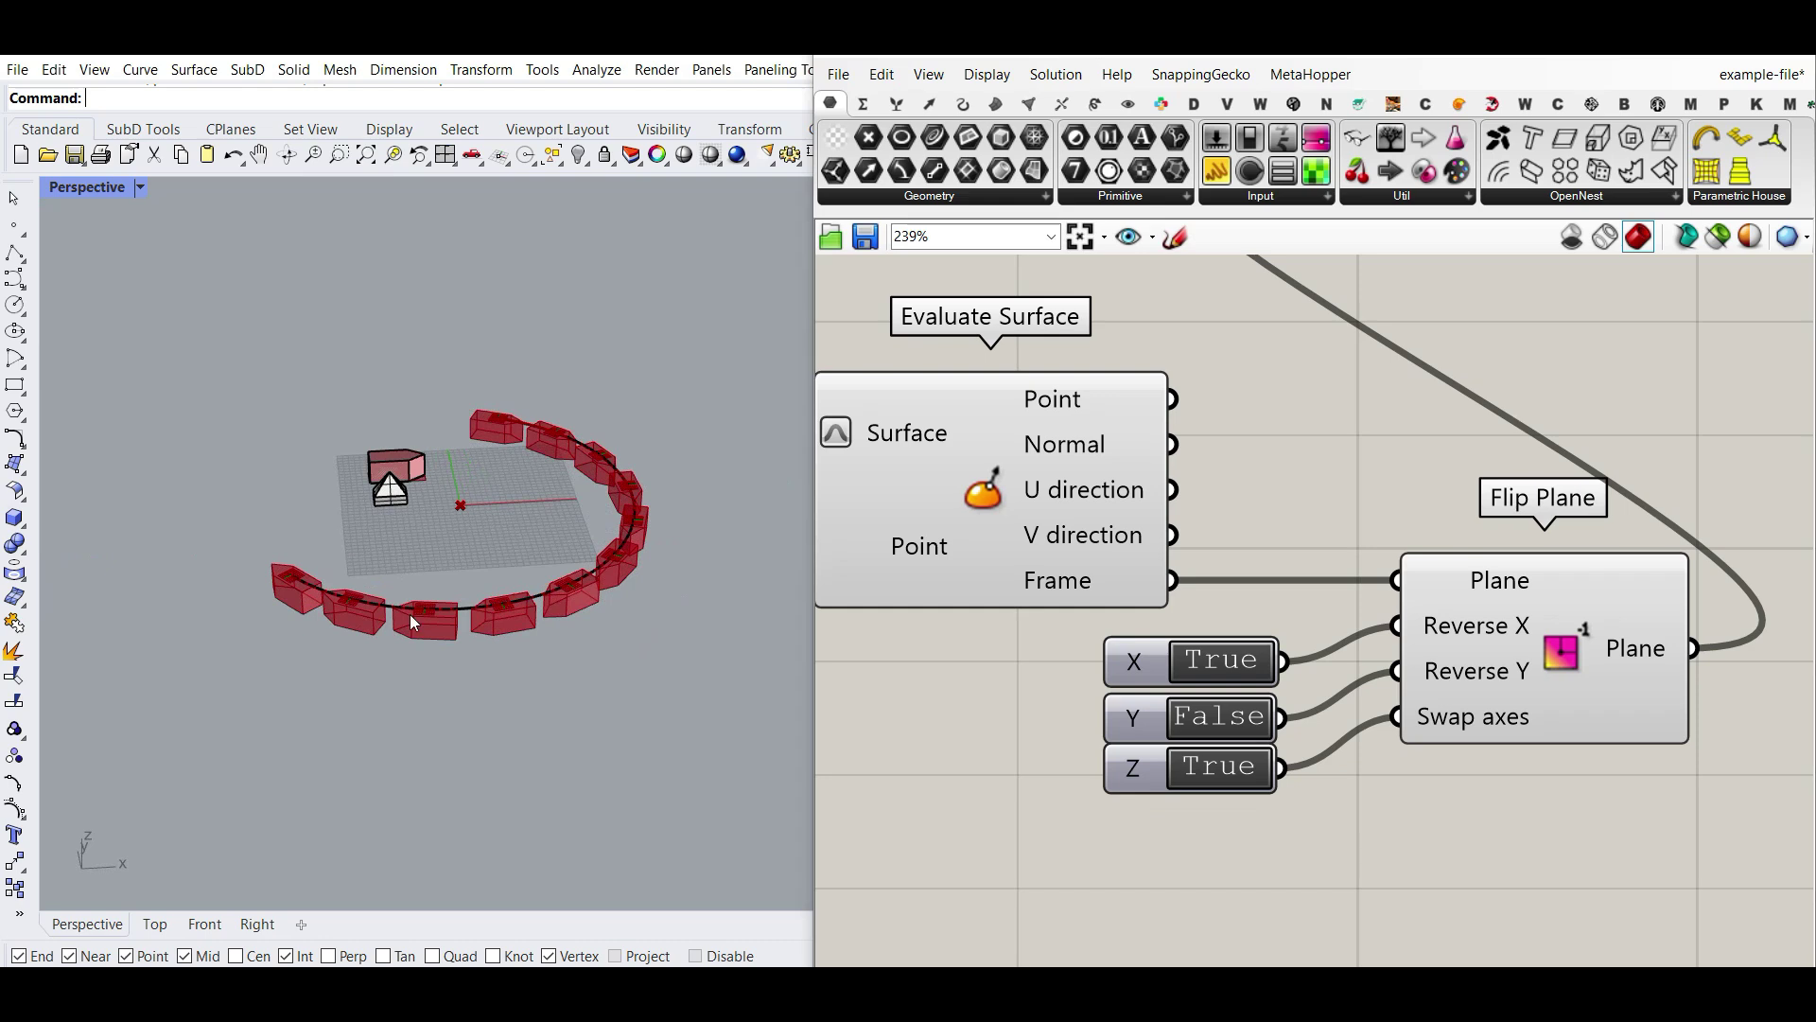
{"action": "scroll", "coordinate": [494, 601], "scroll_direction": "down", "scroll_amount": 5}
{"action": "scroll", "coordinate": [494, 757], "scroll_direction": "up", "scroll_amount": 6}
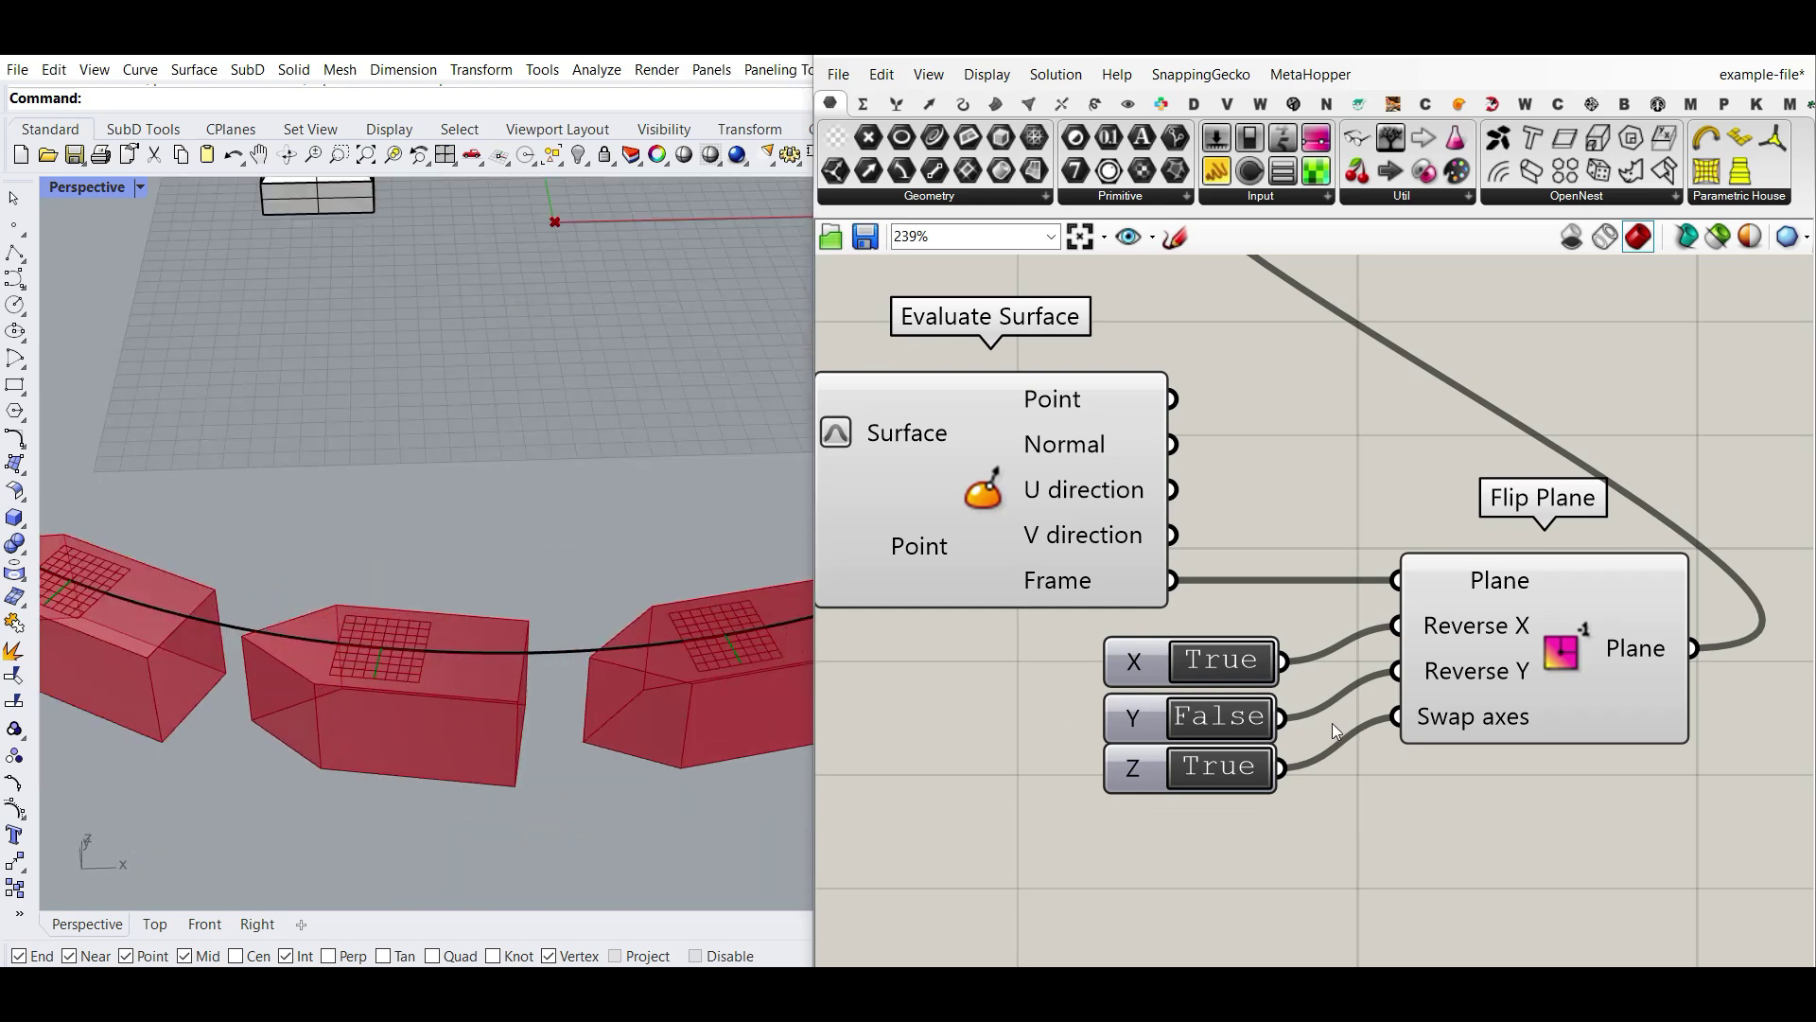
Try other Flip Plane toggle combinations, ending with X and Y False and Z True, and check the array's orientation.
{"action": "double_click", "coordinate": [1221, 674]}
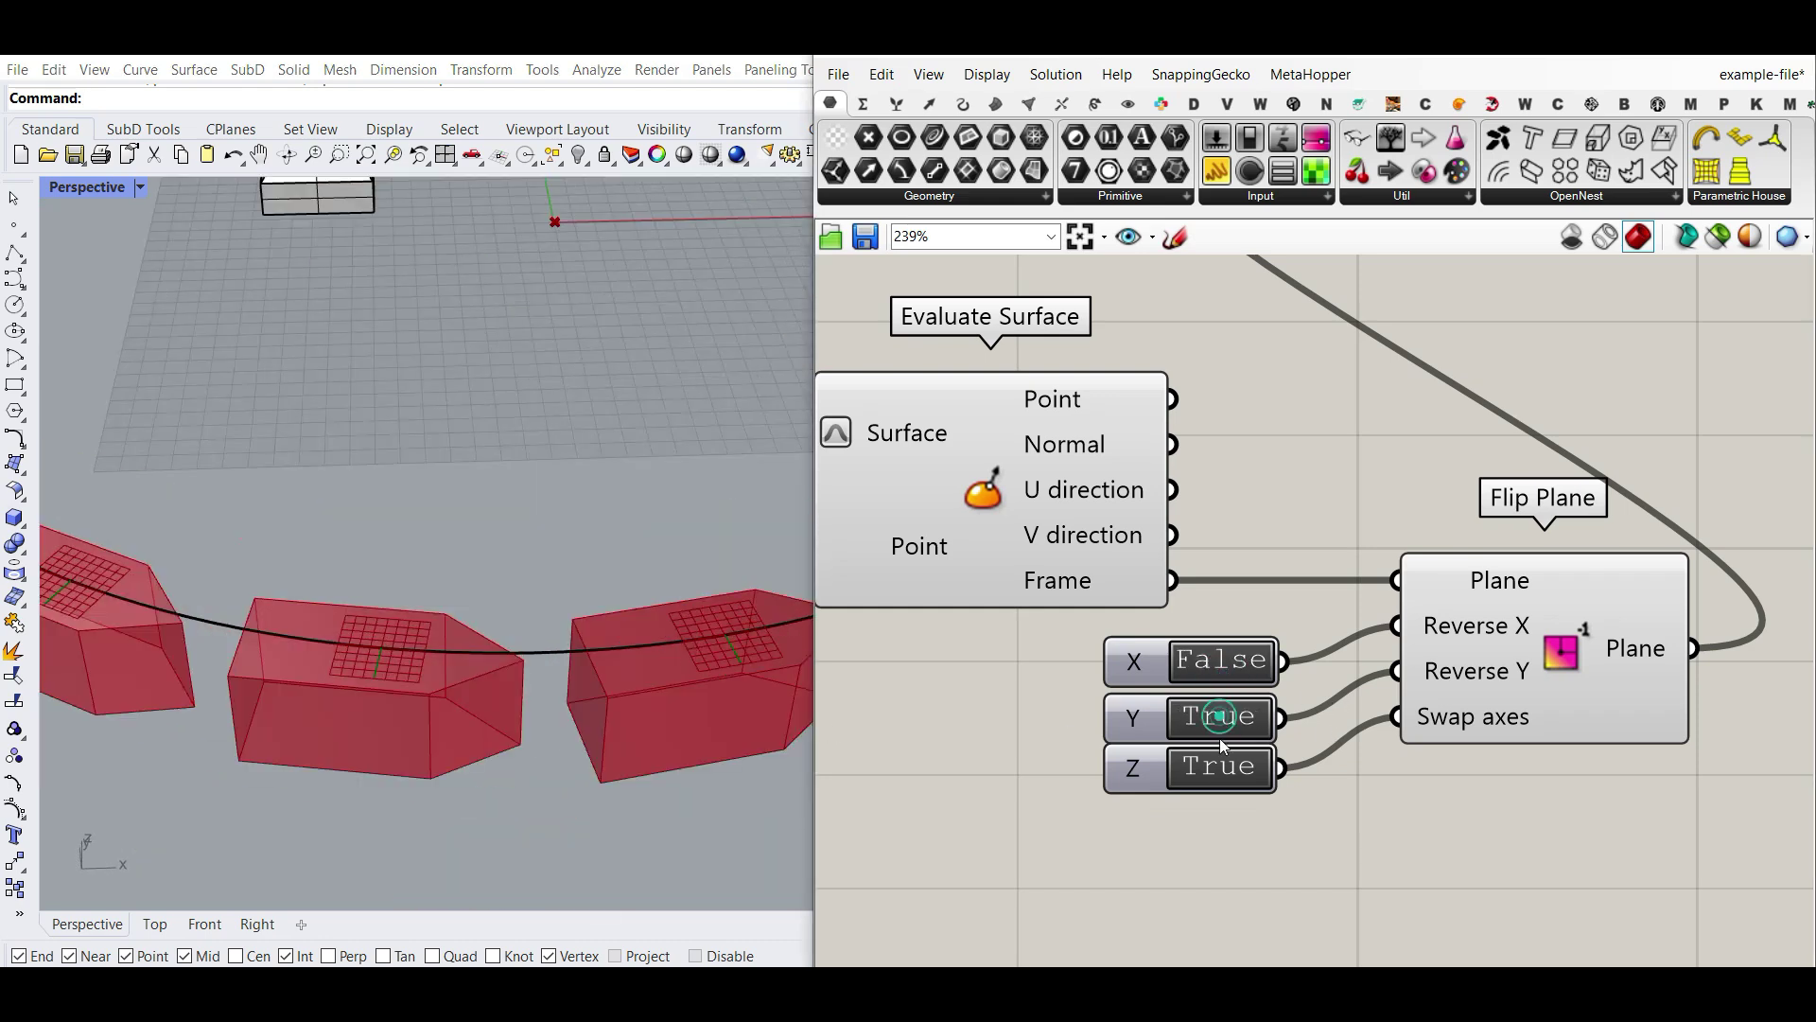
{"action": "double_click", "coordinate": [1222, 768]}
{"action": "double_click", "coordinate": [1219, 717]}
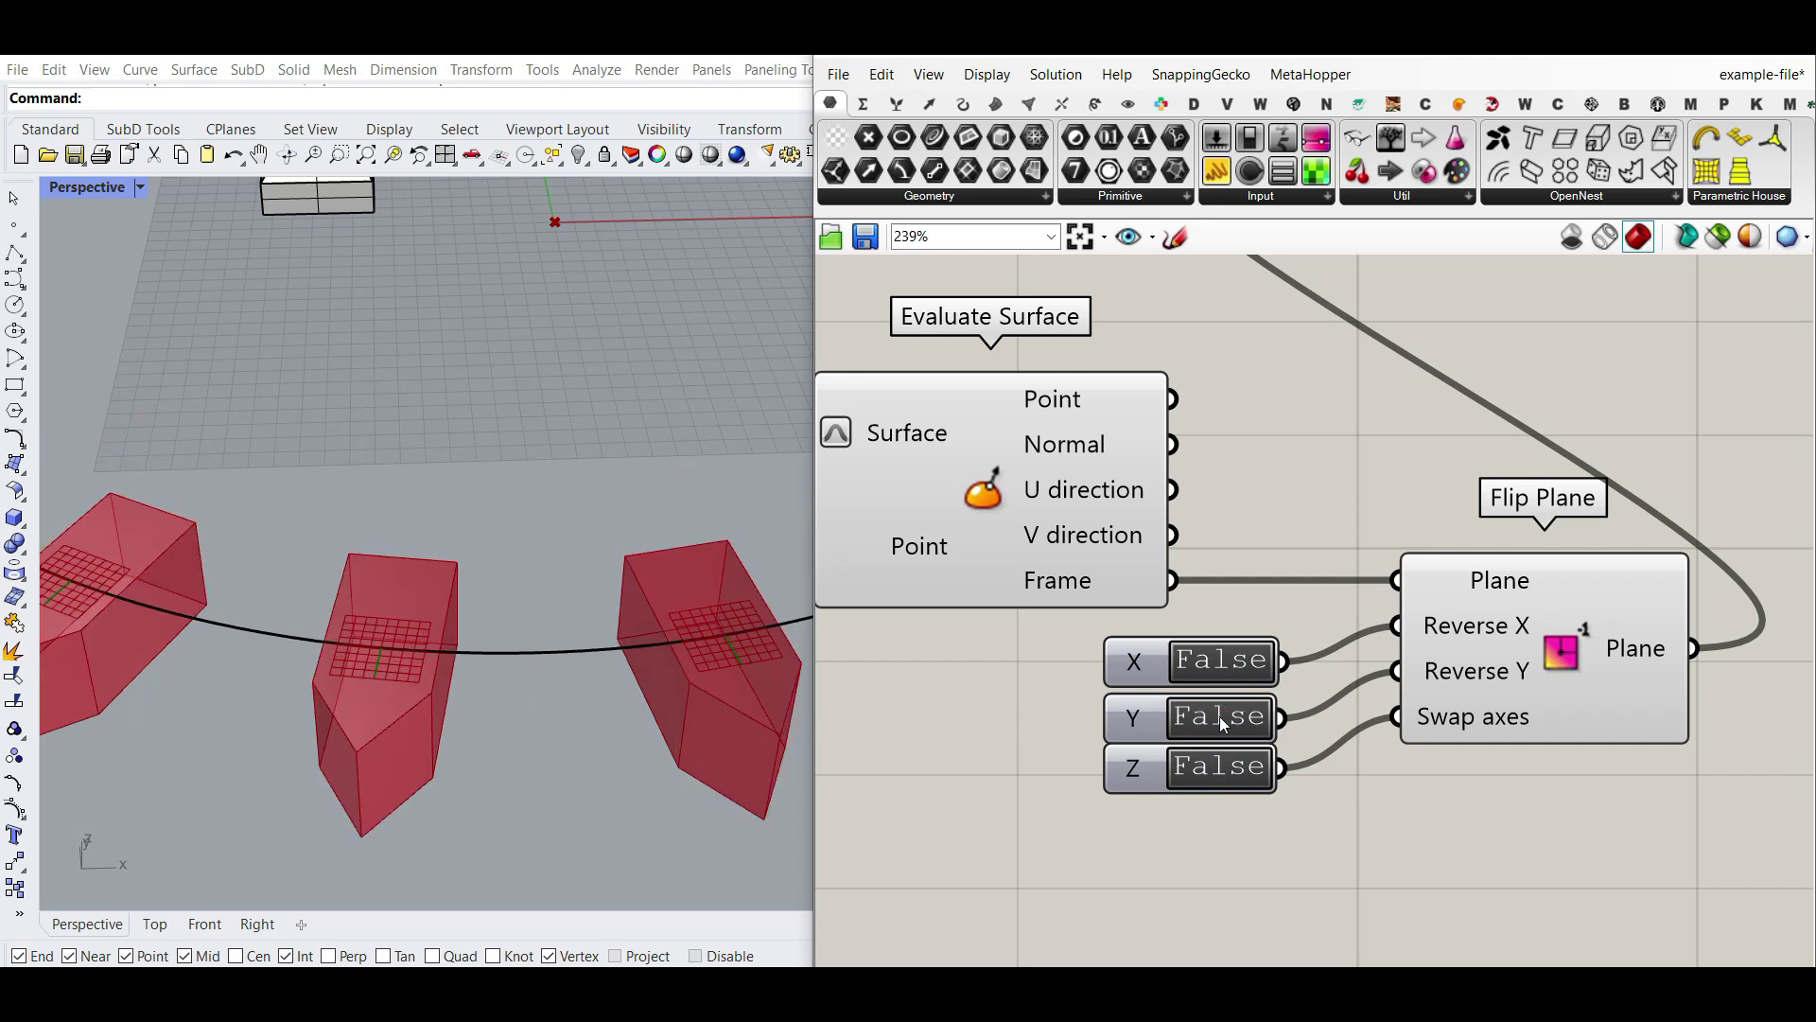
{"action": "double_click", "coordinate": [1221, 667]}
{"action": "double_click", "coordinate": [1219, 766]}
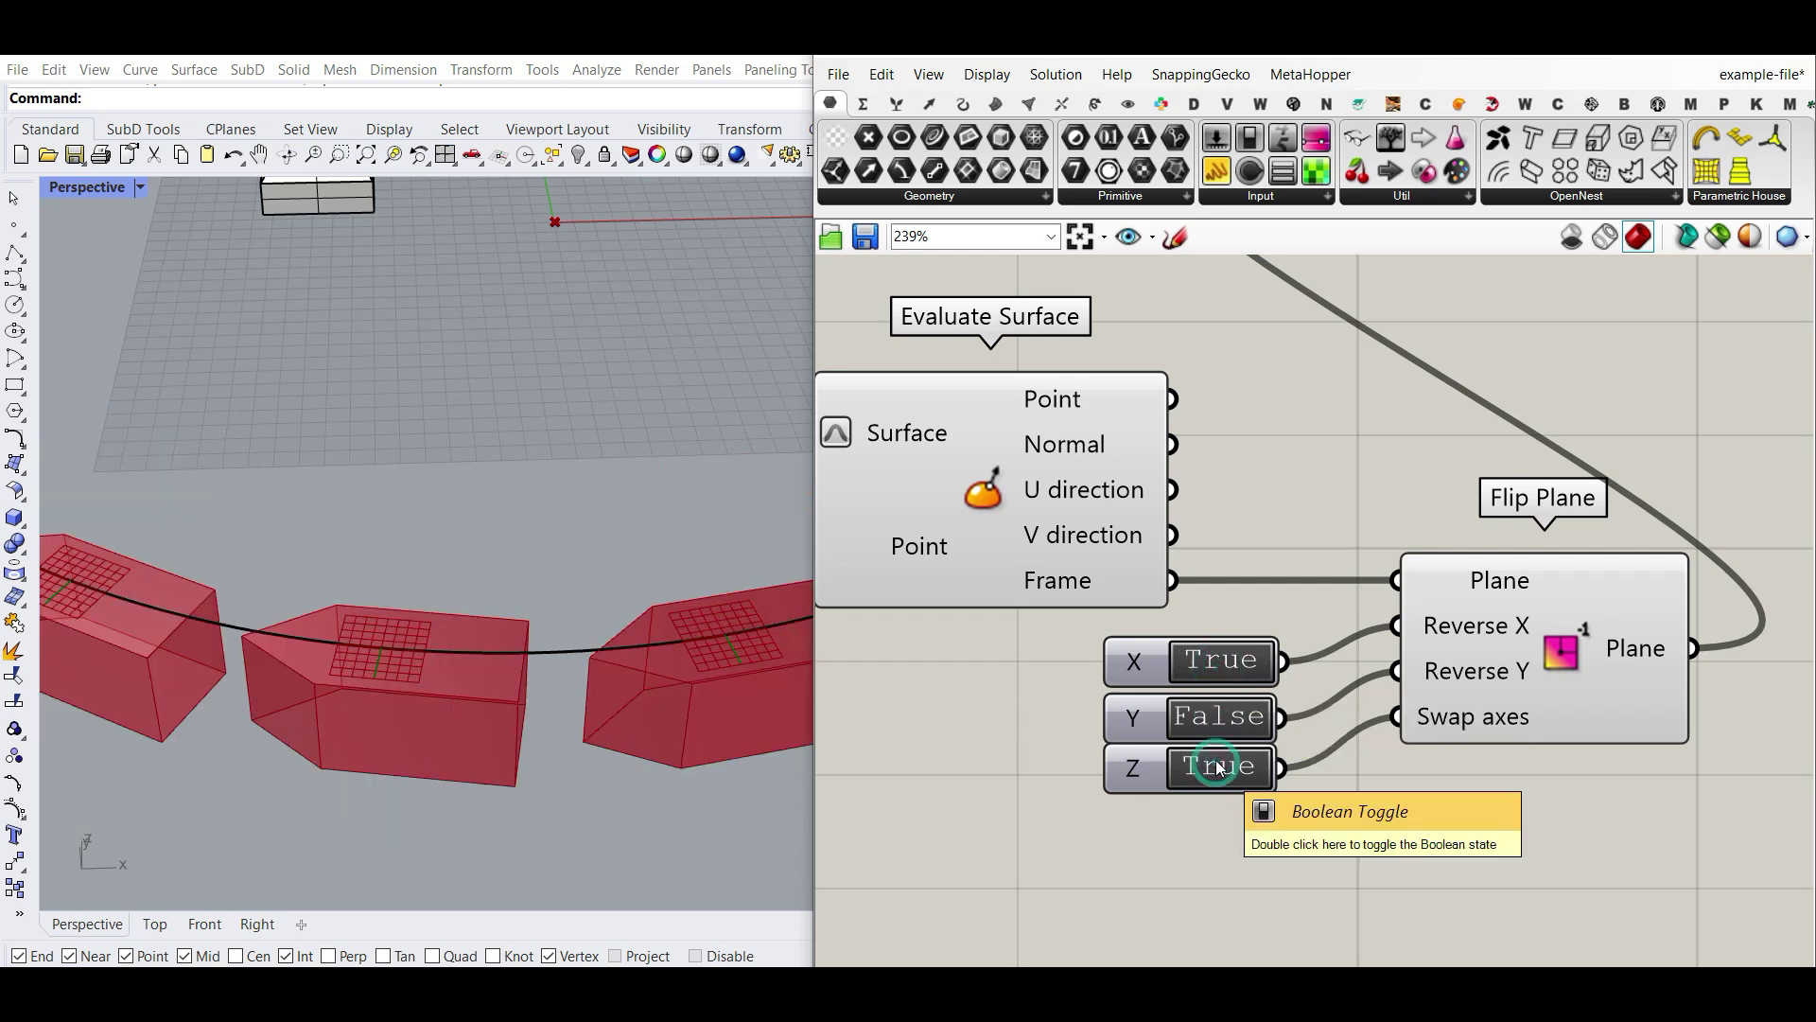
{"action": "double_click", "coordinate": [1216, 670]}
{"action": "right_click_drag", "start_coordinate": [452, 556], "coordinate": [452, 670]}
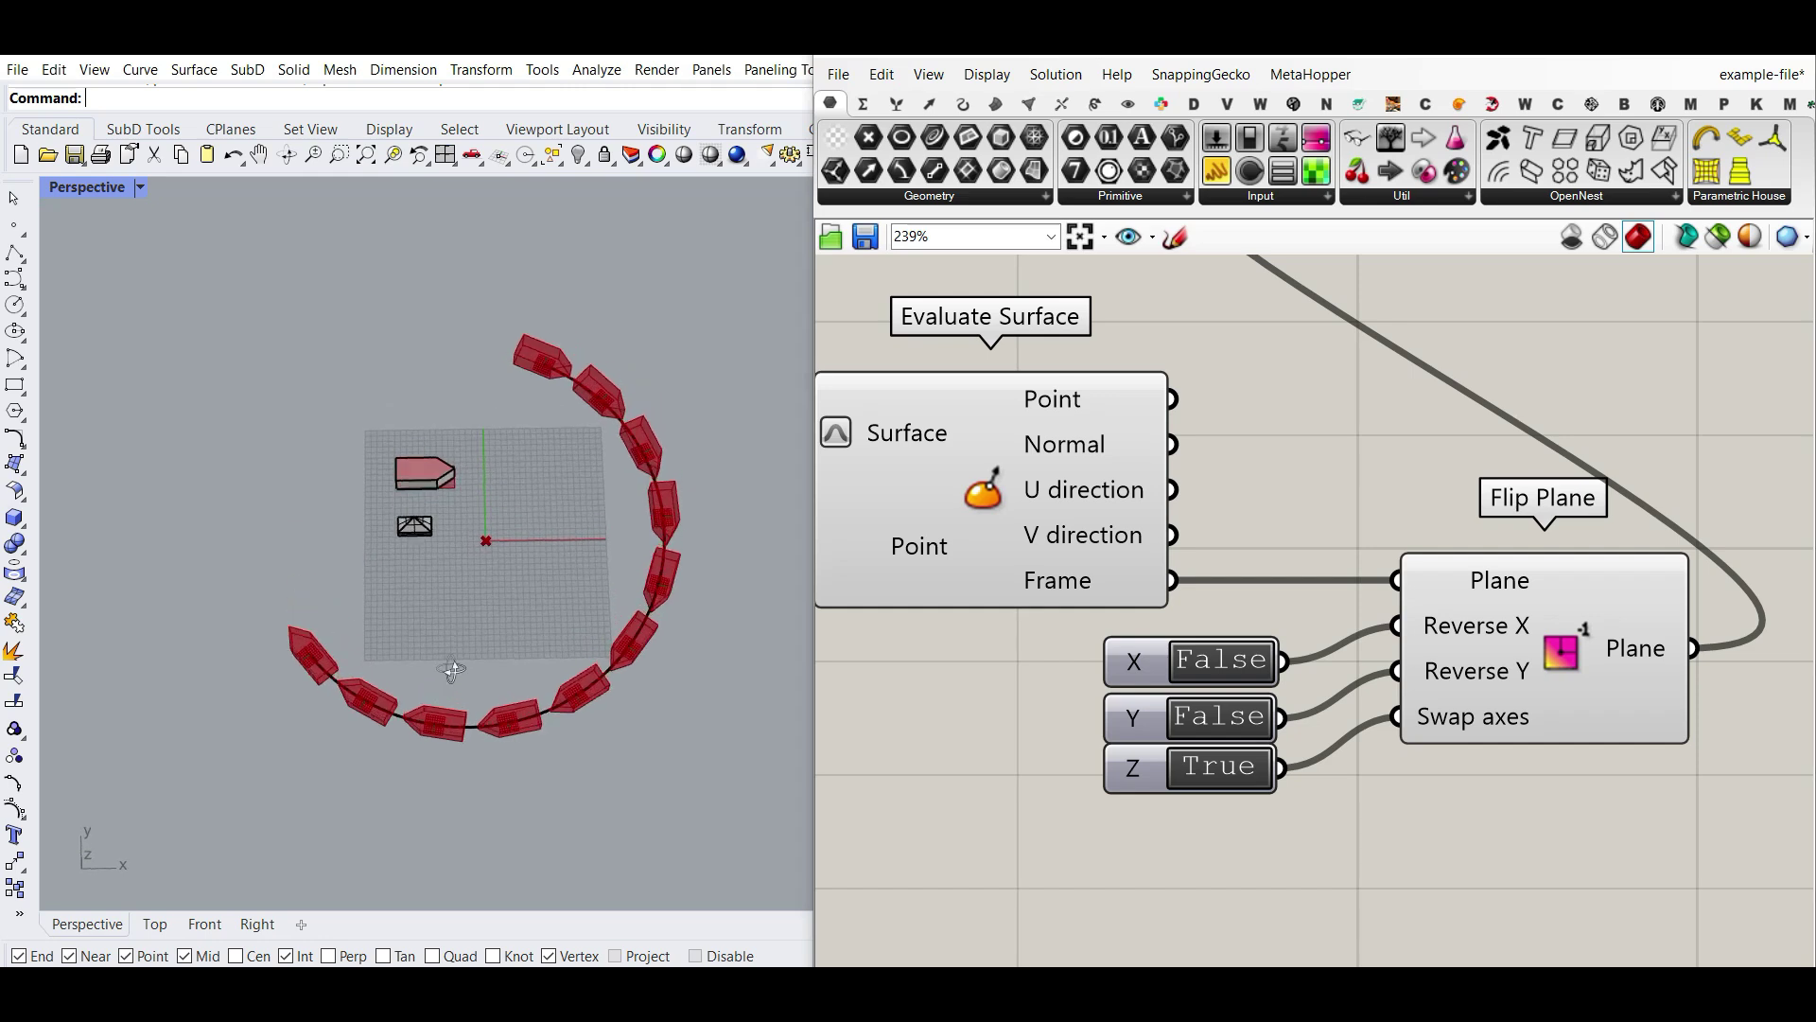
{"action": "scroll", "coordinate": [452, 662], "scroll_direction": "up", "scroll_amount": 3}
Cycle through further flip combinations and set the X, Y and Z toggles all to True, checking the solids along the curve.
{"action": "double_click", "coordinate": [1228, 728]}
{"action": "right_click_drag", "start_coordinate": [275, 710], "coordinate": [511, 482]}
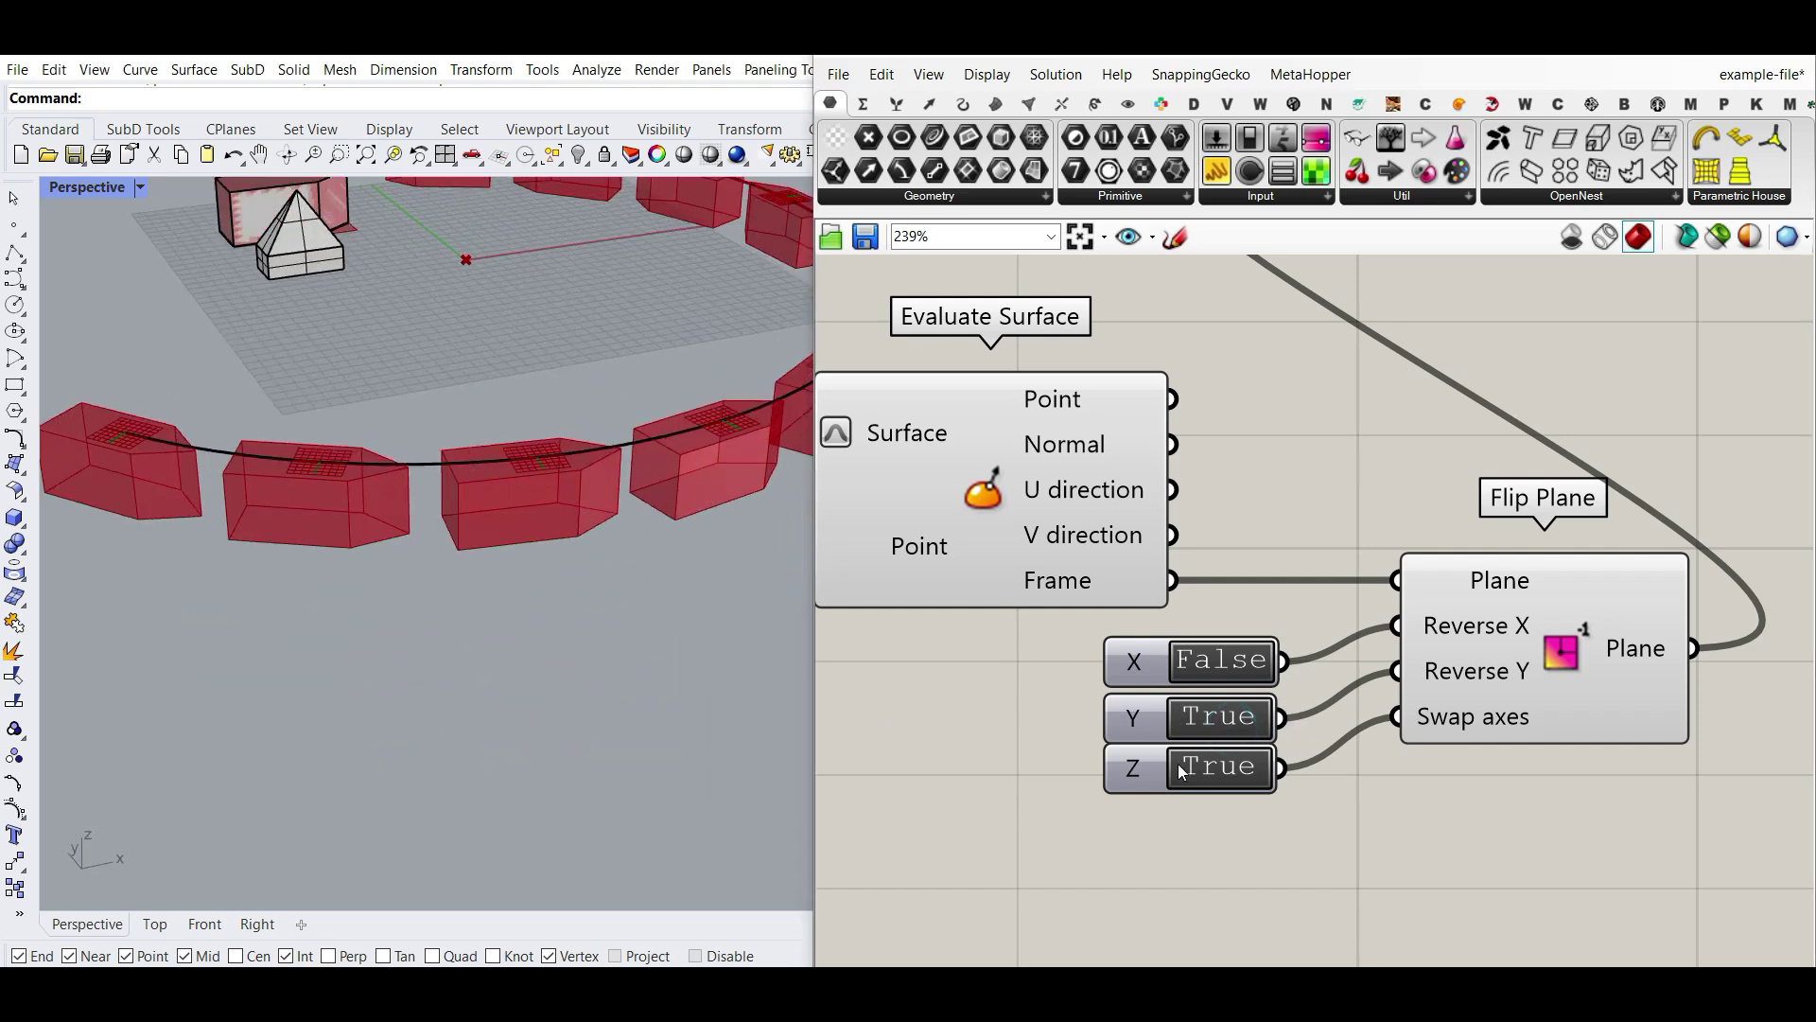
{"action": "double_click", "coordinate": [1203, 771]}
{"action": "double_click", "coordinate": [1232, 650]}
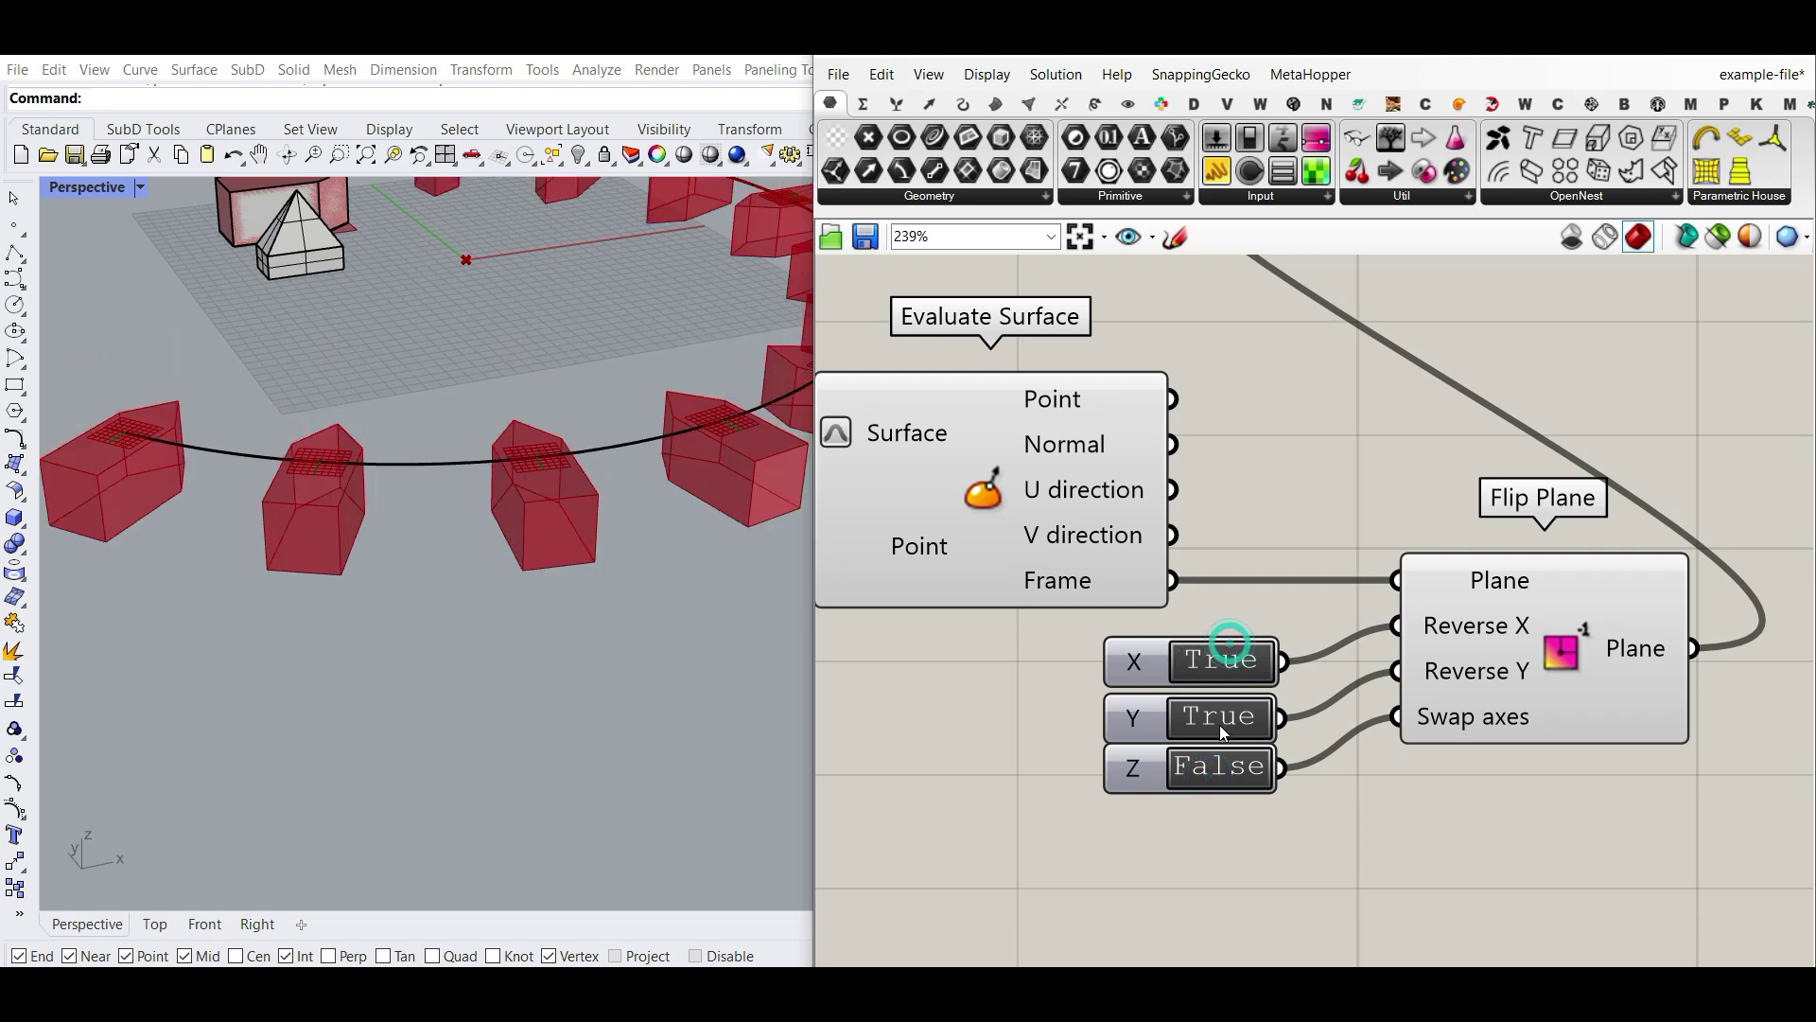
{"action": "double_click", "coordinate": [1219, 721]}
{"action": "double_click", "coordinate": [1222, 766]}
{"action": "double_click", "coordinate": [1229, 661]}
{"action": "double_click", "coordinate": [1213, 716]}
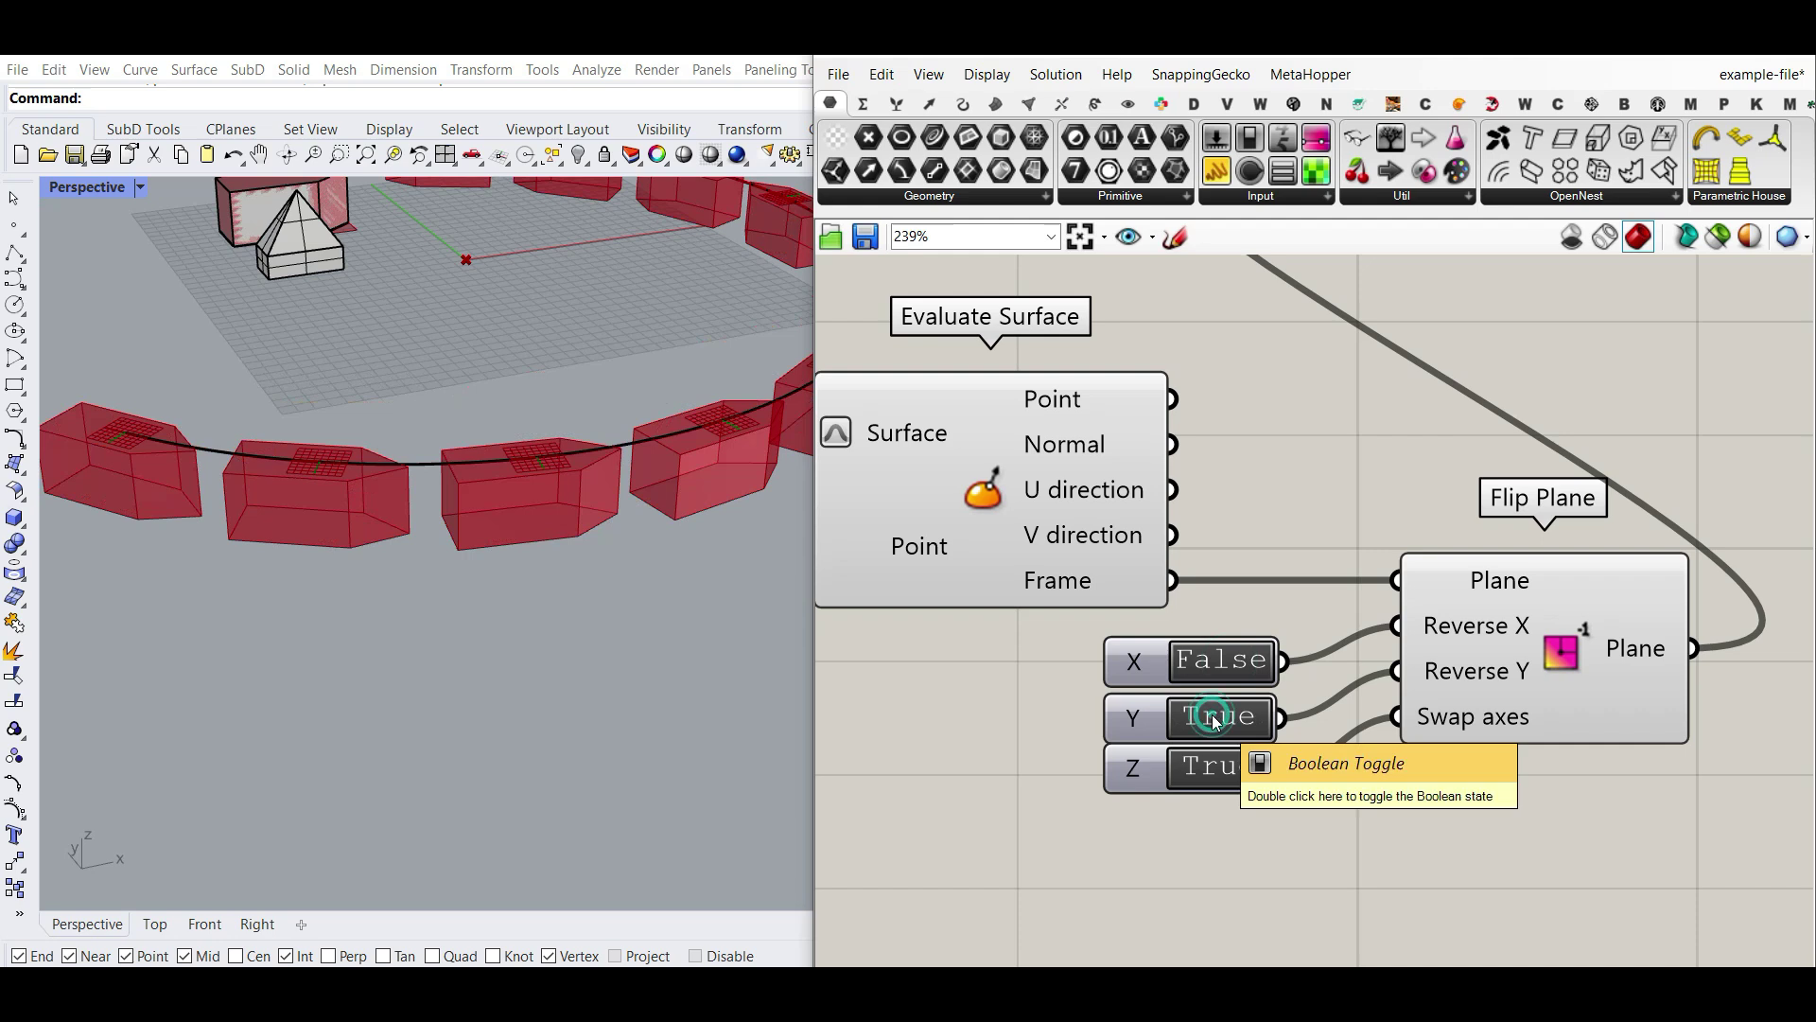
{"action": "double_click", "coordinate": [1221, 675]}
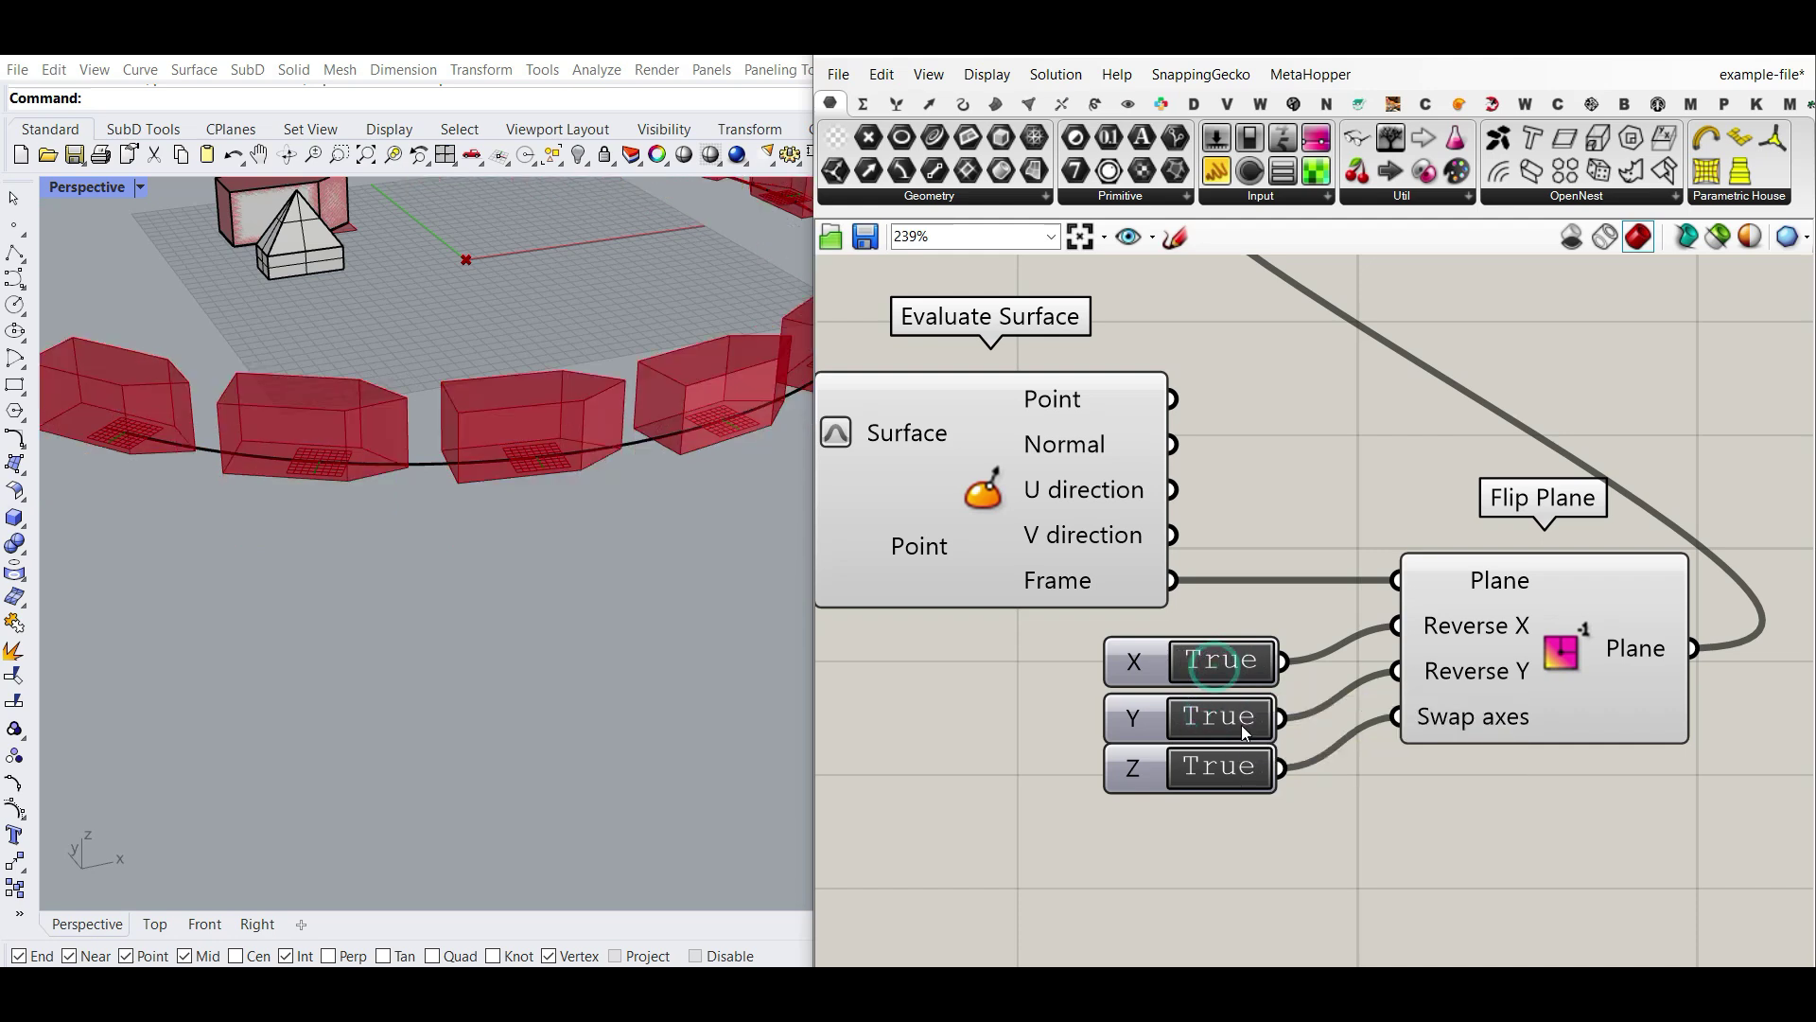
{"action": "right_click_drag", "start_coordinate": [274, 458], "coordinate": [244, 508]}
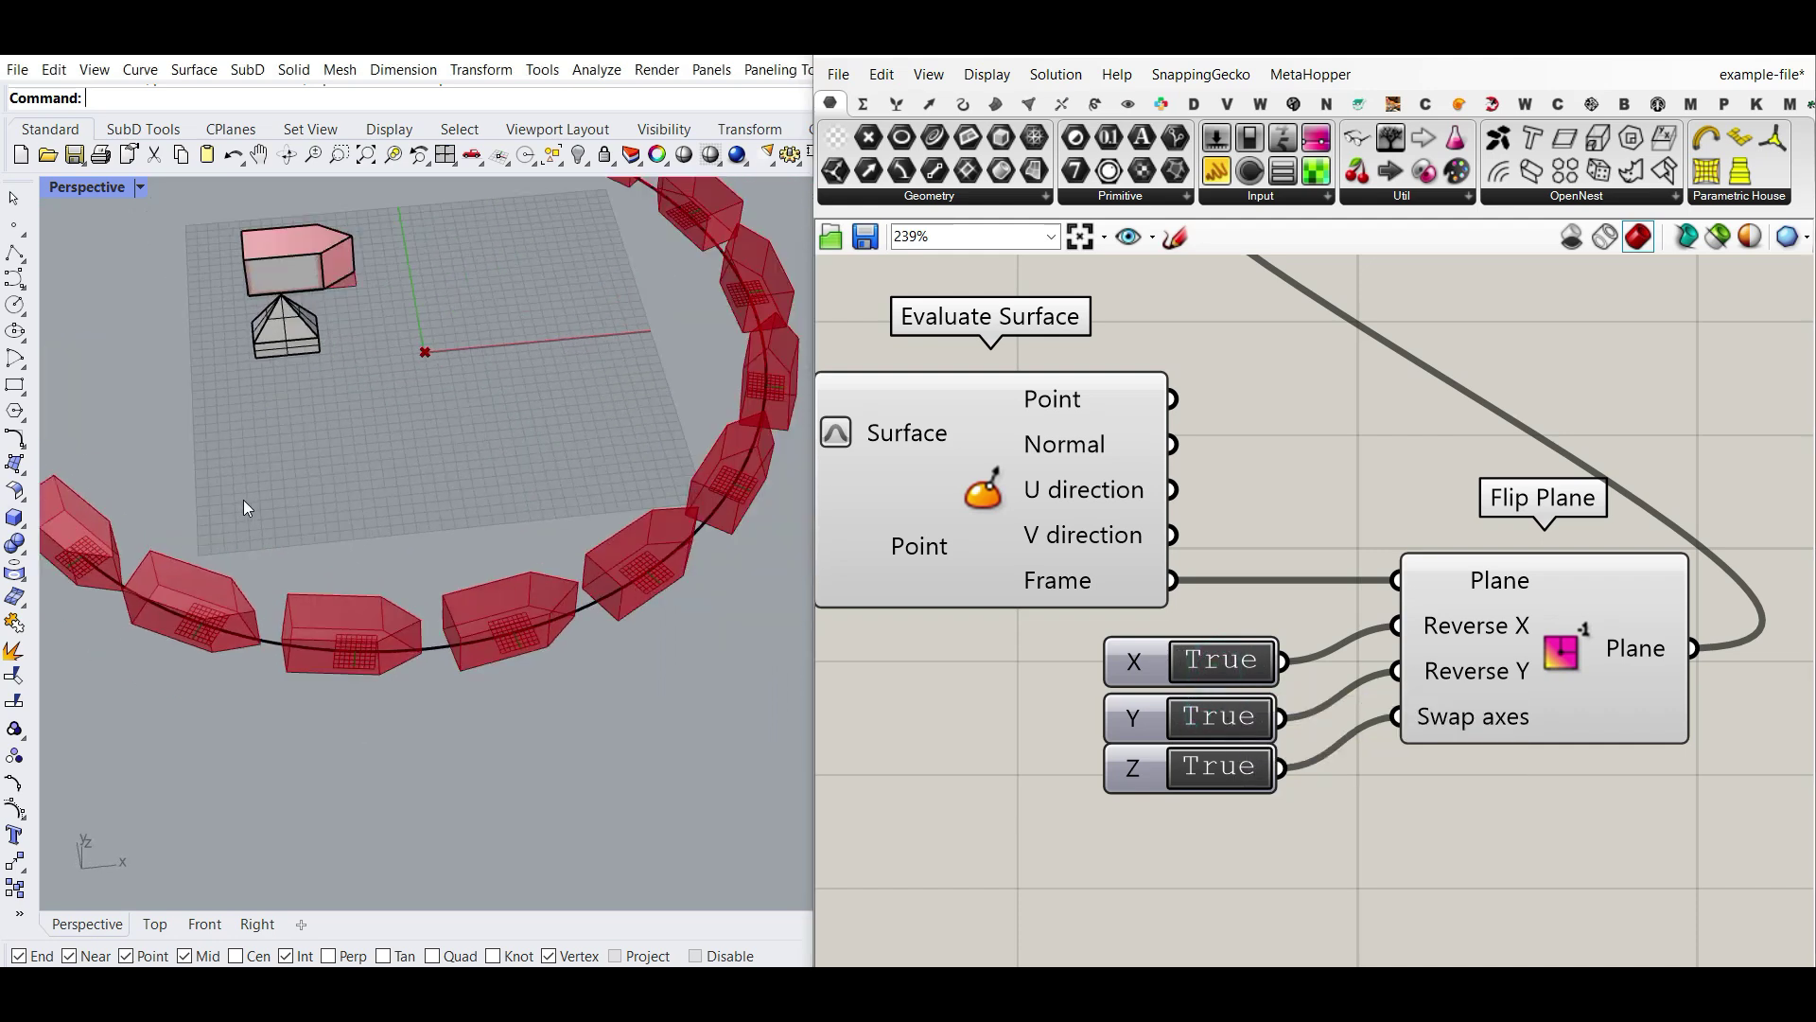
{"action": "right_click_drag", "start_coordinate": [306, 612], "coordinate": [371, 486]}
{"action": "scroll", "coordinate": [339, 418], "scroll_direction": "up", "scroll_amount": 4}
{"action": "scroll", "coordinate": [383, 440], "scroll_direction": "up", "scroll_amount": 10}
{"action": "scroll", "coordinate": [371, 487], "scroll_direction": "down", "scroll_amount": 12}
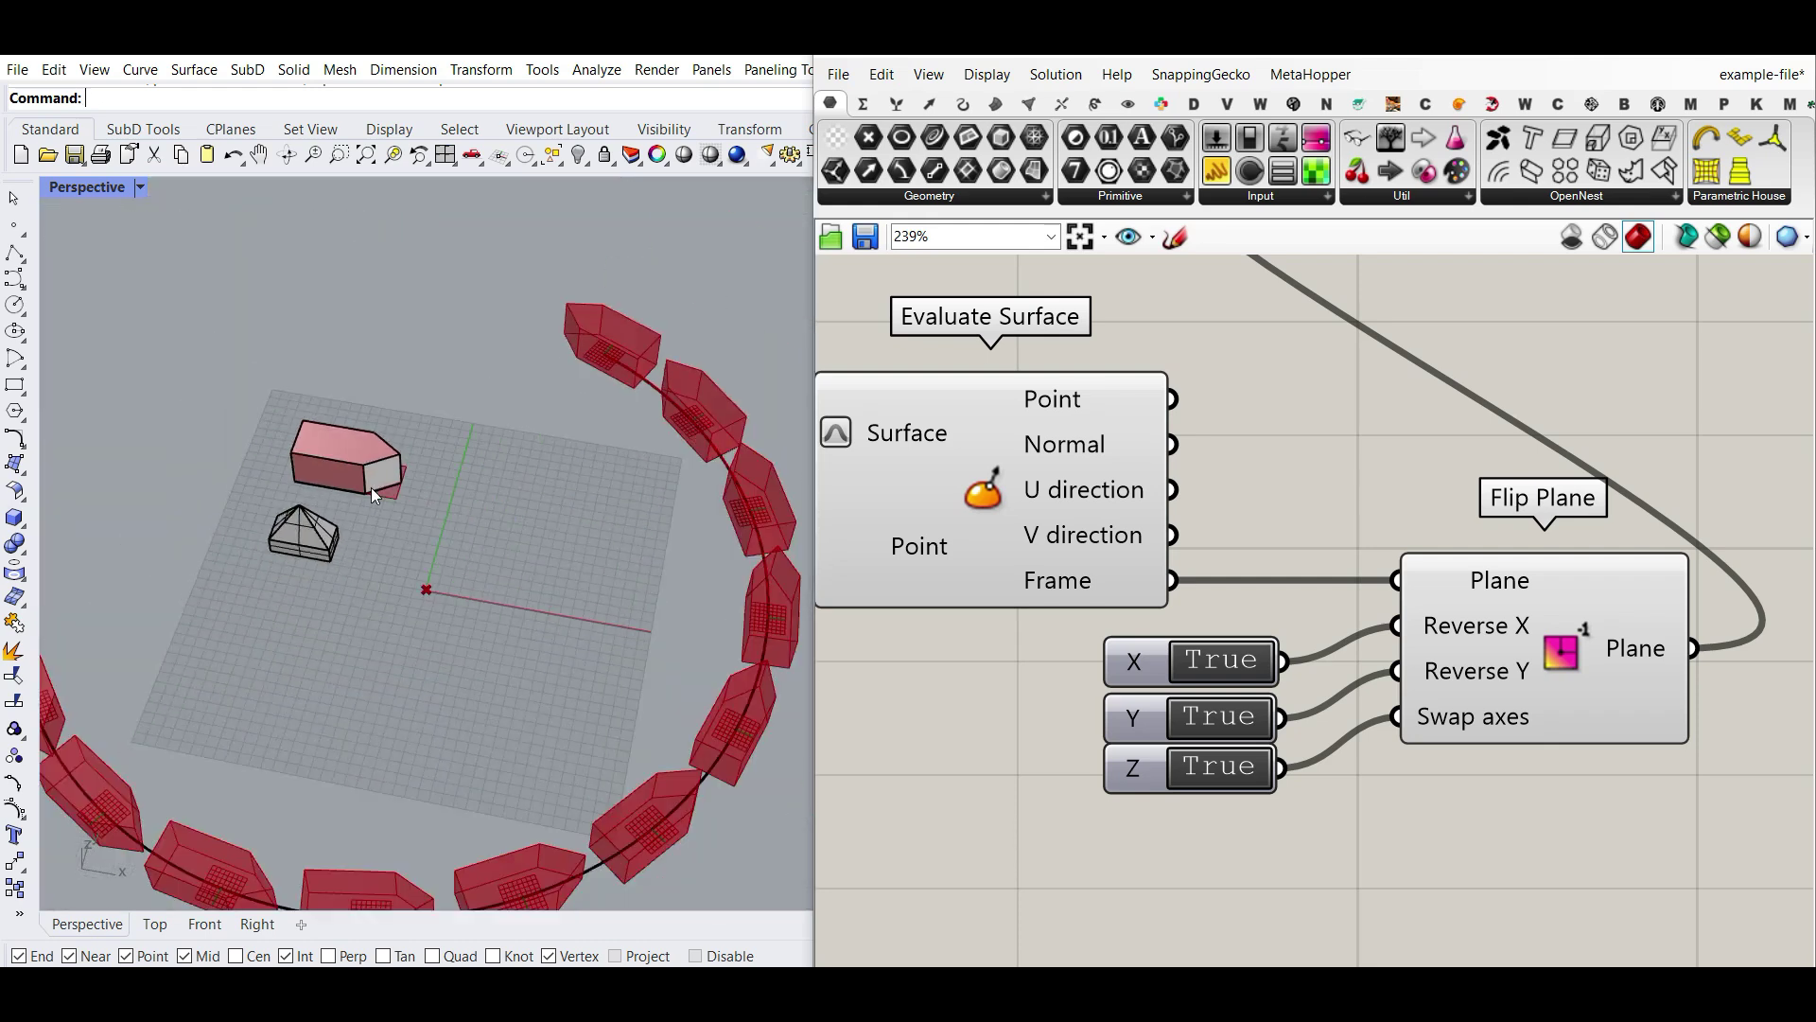
Delete the stray 0.00 slider overlapping the v slider beside Construct Point.
{"action": "scroll", "coordinate": [1446, 531], "scroll_direction": "down", "scroll_amount": 6}
{"action": "right_click_drag", "start_coordinate": [852, 532], "coordinate": [1504, 674]}
{"action": "right_click_drag", "start_coordinate": [1461, 568], "coordinate": [1207, 555]}
{"action": "scroll", "coordinate": [1649, 724], "scroll_direction": "up", "scroll_amount": 3}
{"action": "scroll", "coordinate": [1494, 696], "scroll_direction": "up", "scroll_amount": 7}
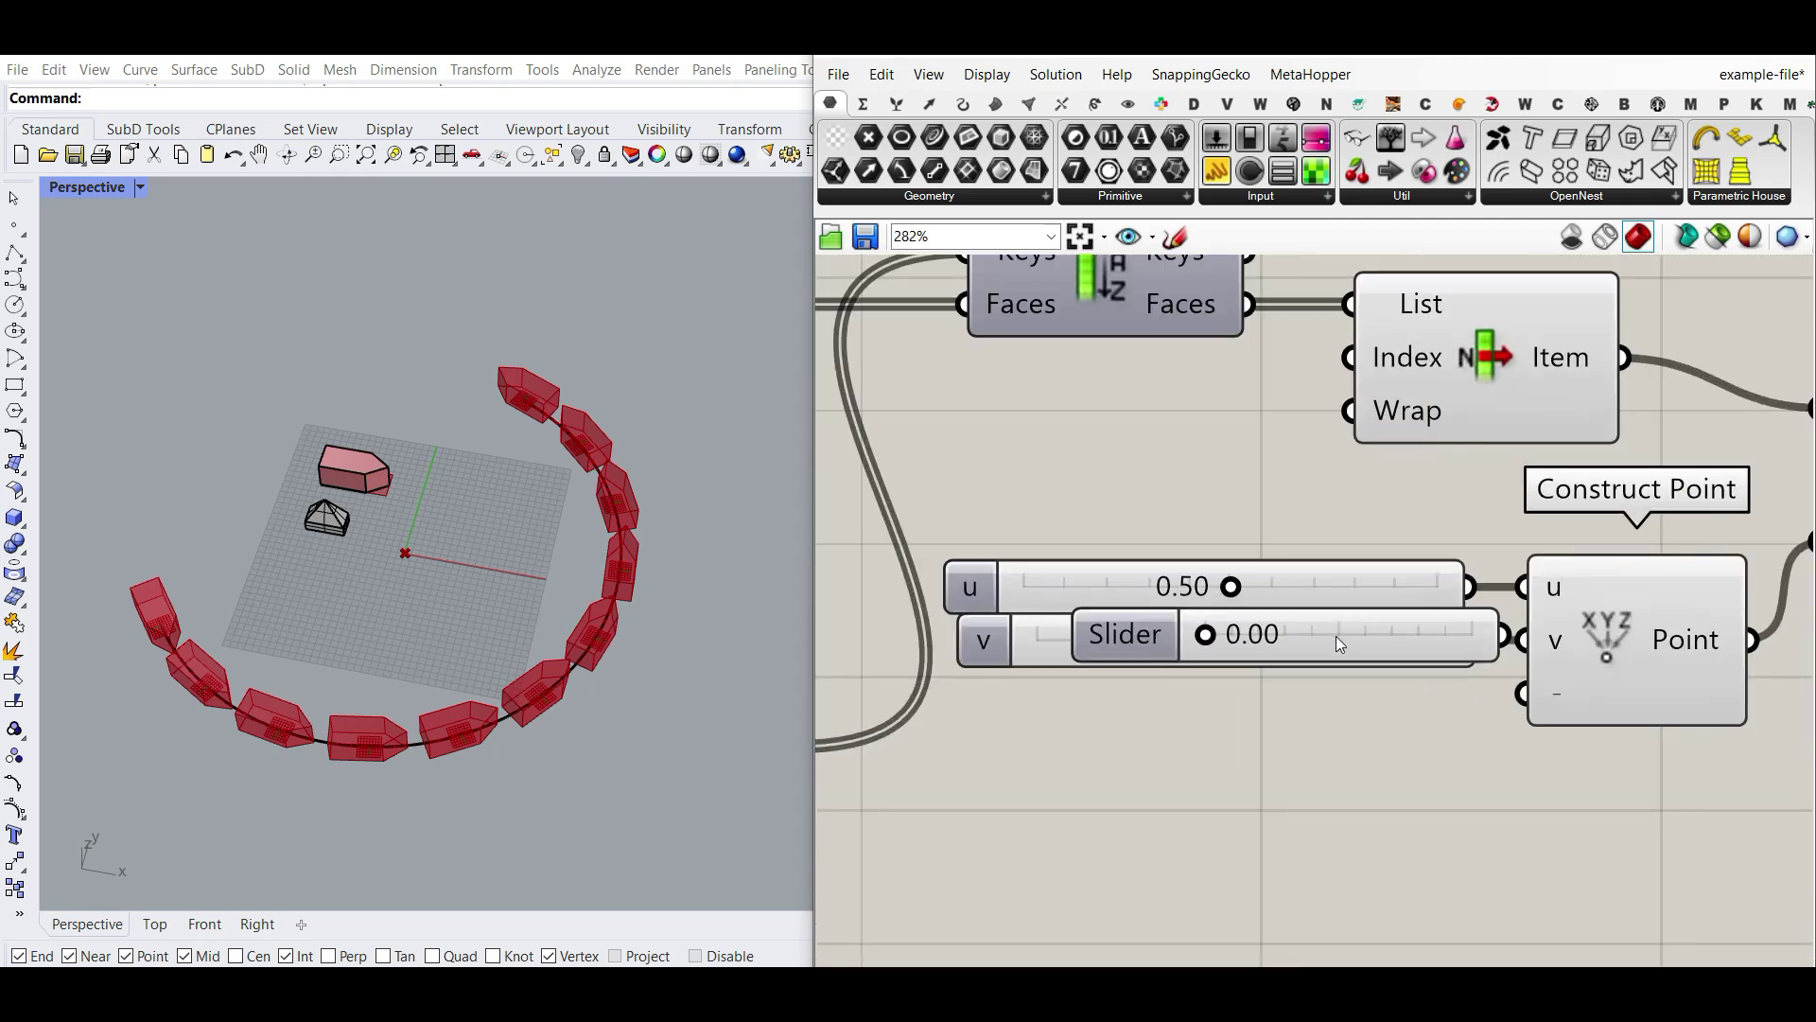
{"action": "left_click_drag", "start_coordinate": [1336, 635], "coordinate": [1257, 753]}
{"action": "key", "text": "Delete"}
Try shifting the base point with u at 0.53 and v at 0.42, and undo both slider changes.
{"action": "left_click_drag", "start_coordinate": [1227, 587], "coordinate": [1209, 653]}
{"action": "scroll", "coordinate": [621, 693], "scroll_direction": "up", "scroll_amount": 5}
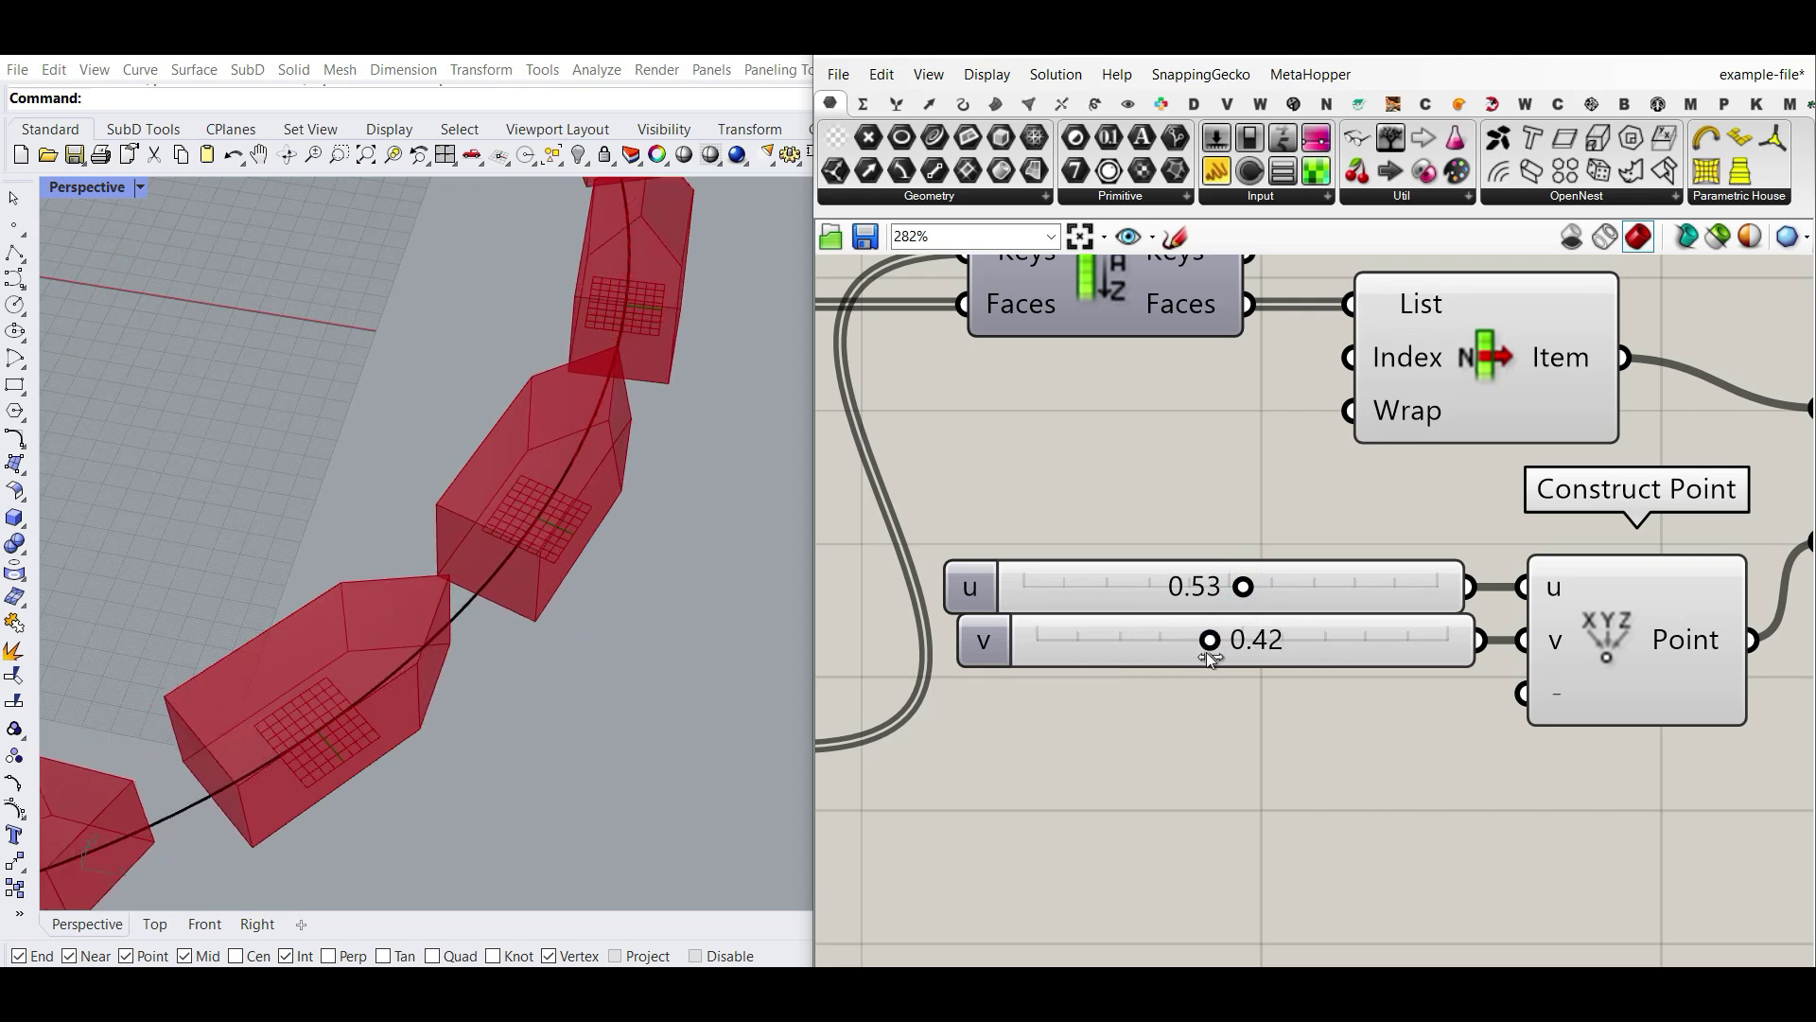
{"action": "key", "text": "ctrl+z"}
{"action": "key", "text": "ctrl+z"}
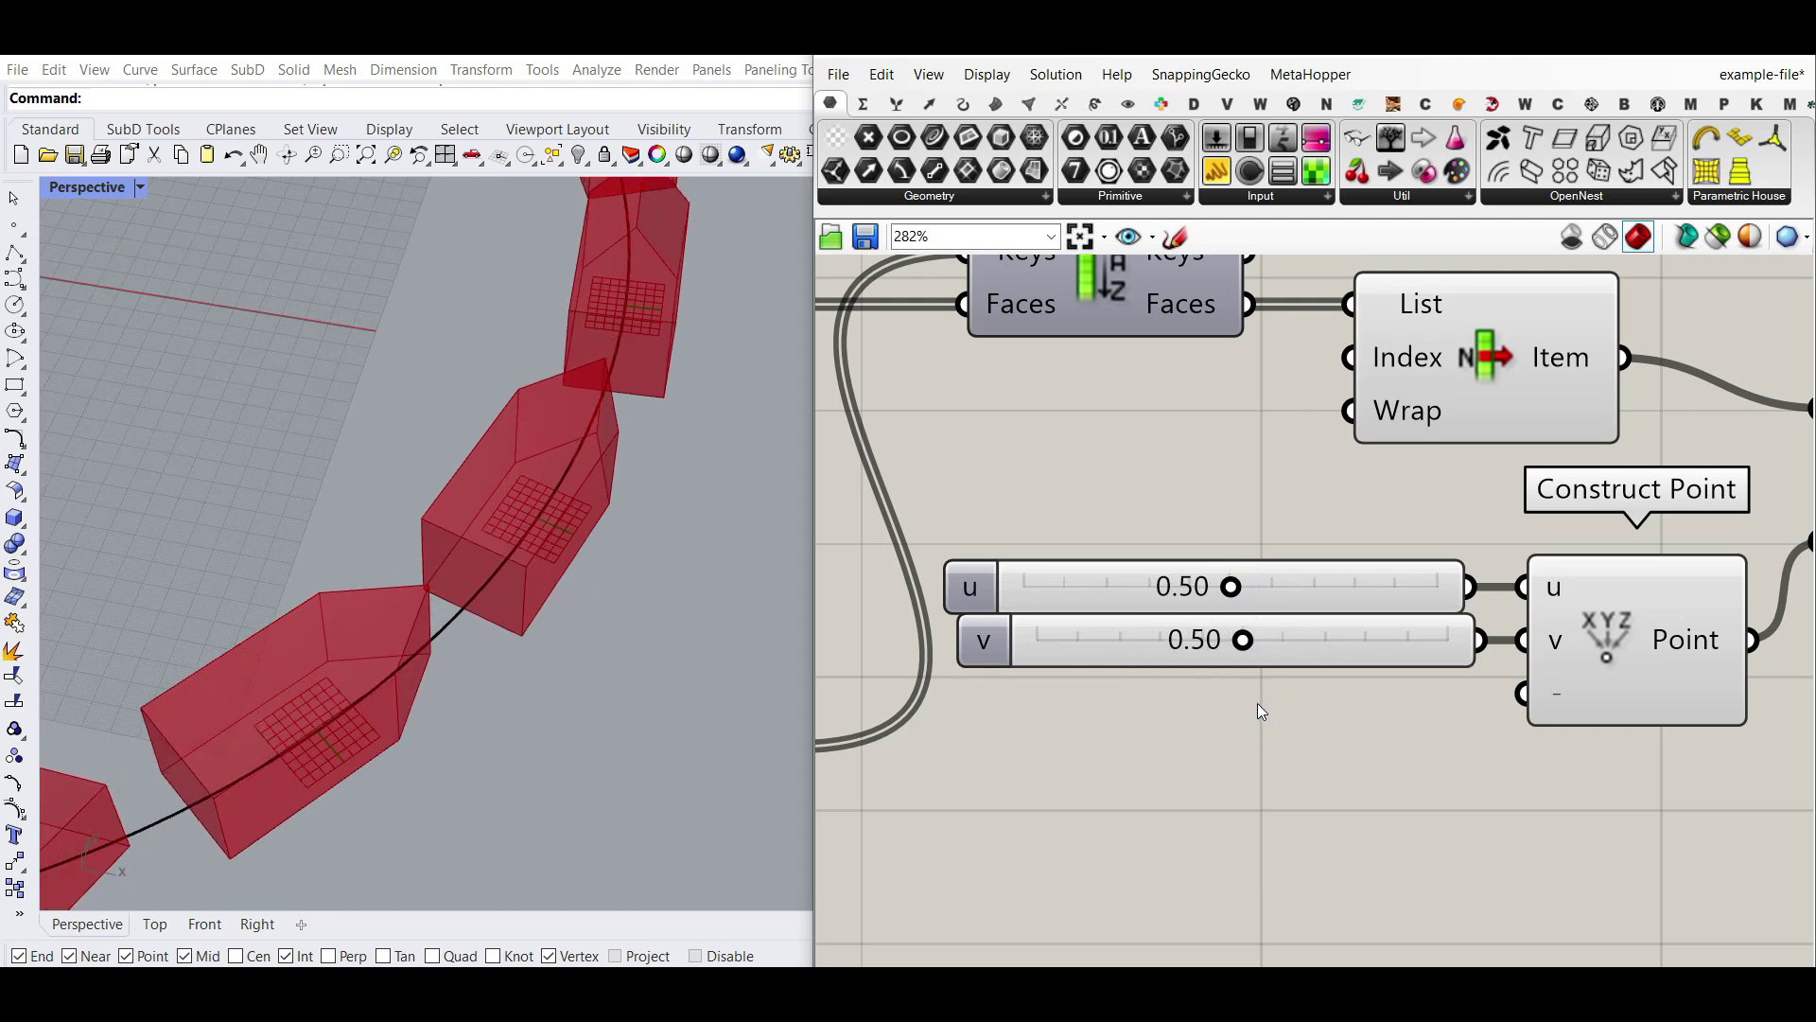
Move the Orient component farther along the canvas to free space ahead of its Geometry input.
{"action": "scroll", "coordinate": [606, 635], "scroll_direction": "down", "scroll_amount": 5}
{"action": "scroll", "coordinate": [1365, 573], "scroll_direction": "down", "scroll_amount": 6}
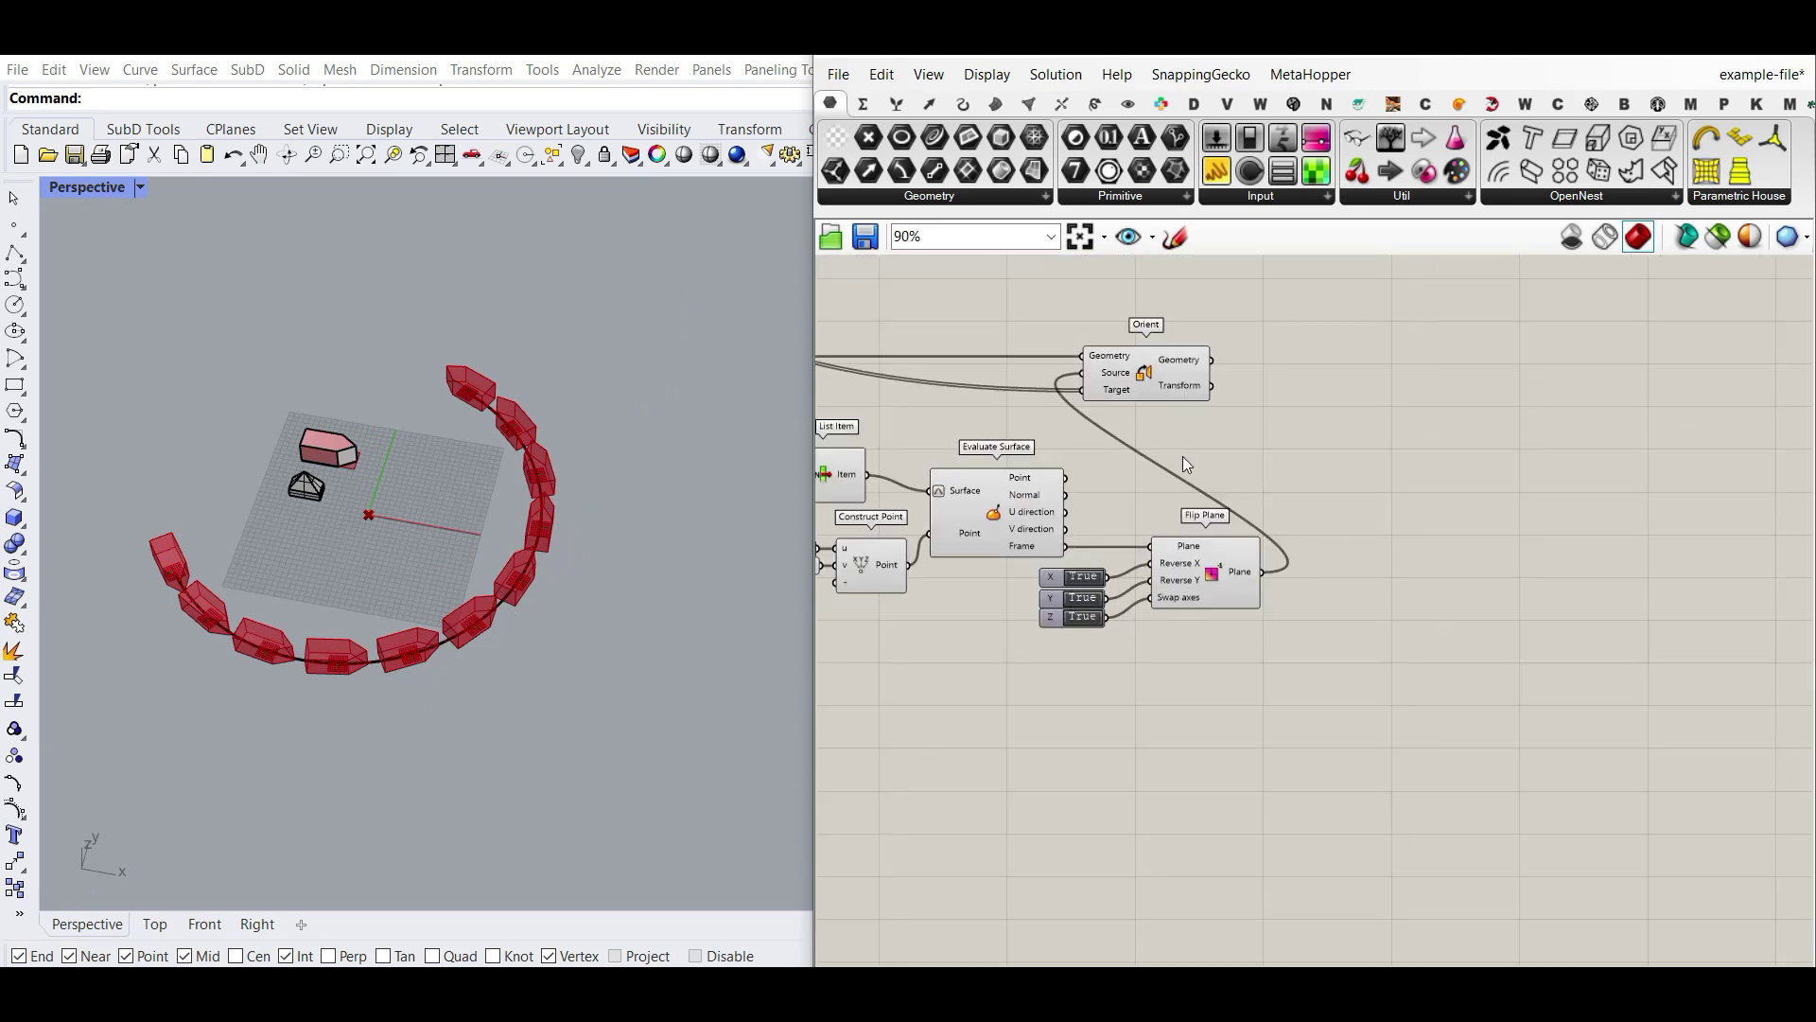
{"action": "right_click_drag", "start_coordinate": [1176, 418], "coordinate": [1394, 615]}
{"action": "left_click_drag", "start_coordinate": [1359, 592], "coordinate": [1536, 580]}
{"action": "right_click_drag", "start_coordinate": [1353, 584], "coordinate": [1634, 644]}
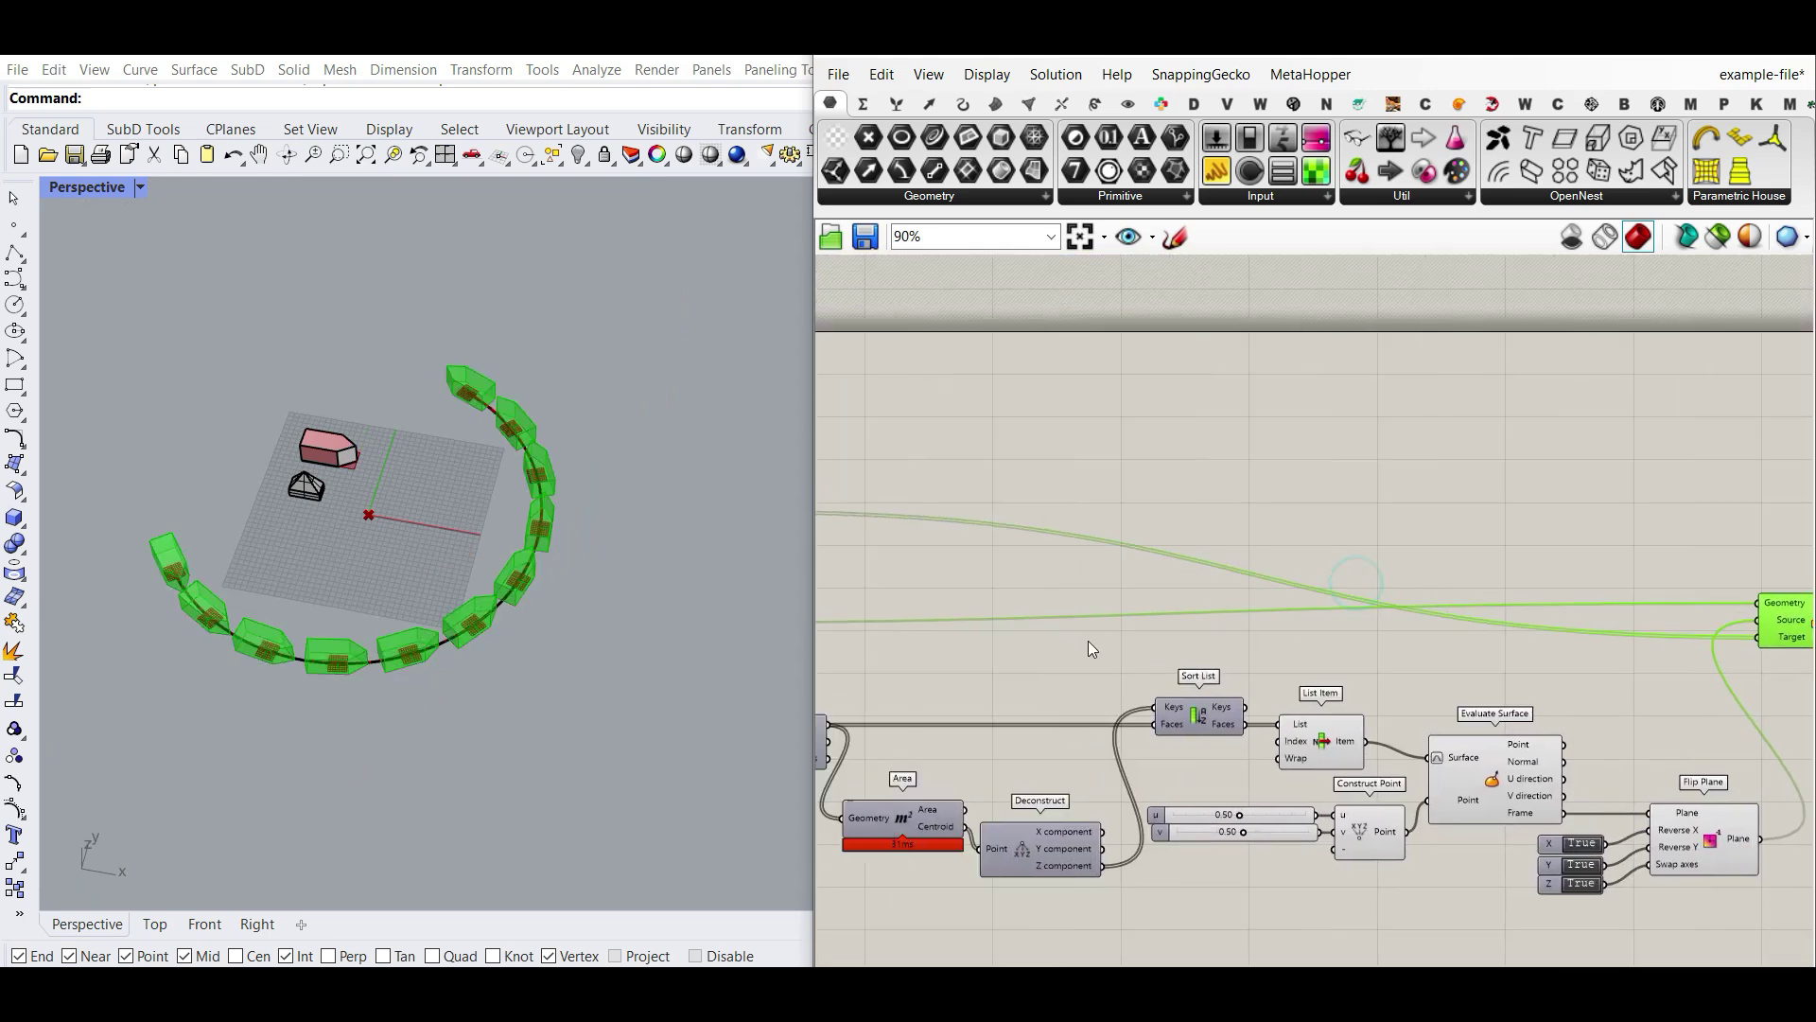
{"action": "right_click_drag", "start_coordinate": [1087, 639], "coordinate": [1529, 605]}
Add a Scale component beside the Geometry parameter and feed the referenced solid into its Geometry input.
{"action": "double_click", "coordinate": [1257, 619]}
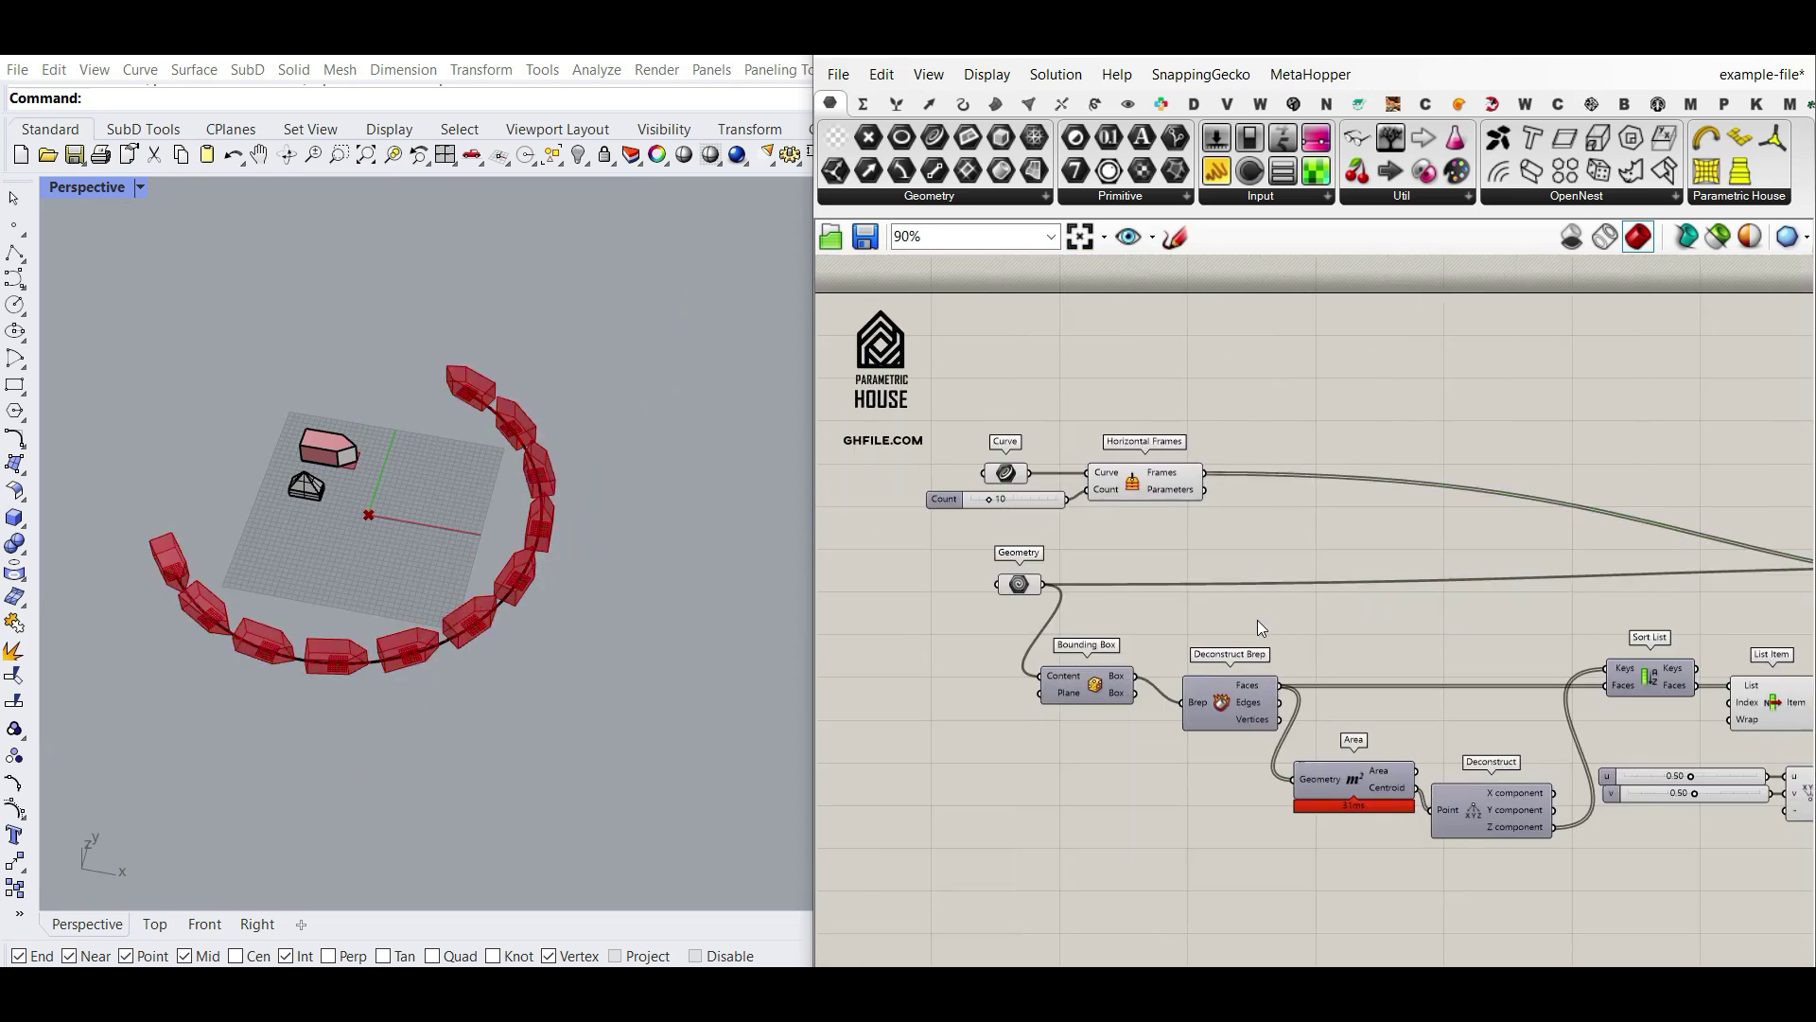
{"action": "left_click", "coordinate": [1094, 106]}
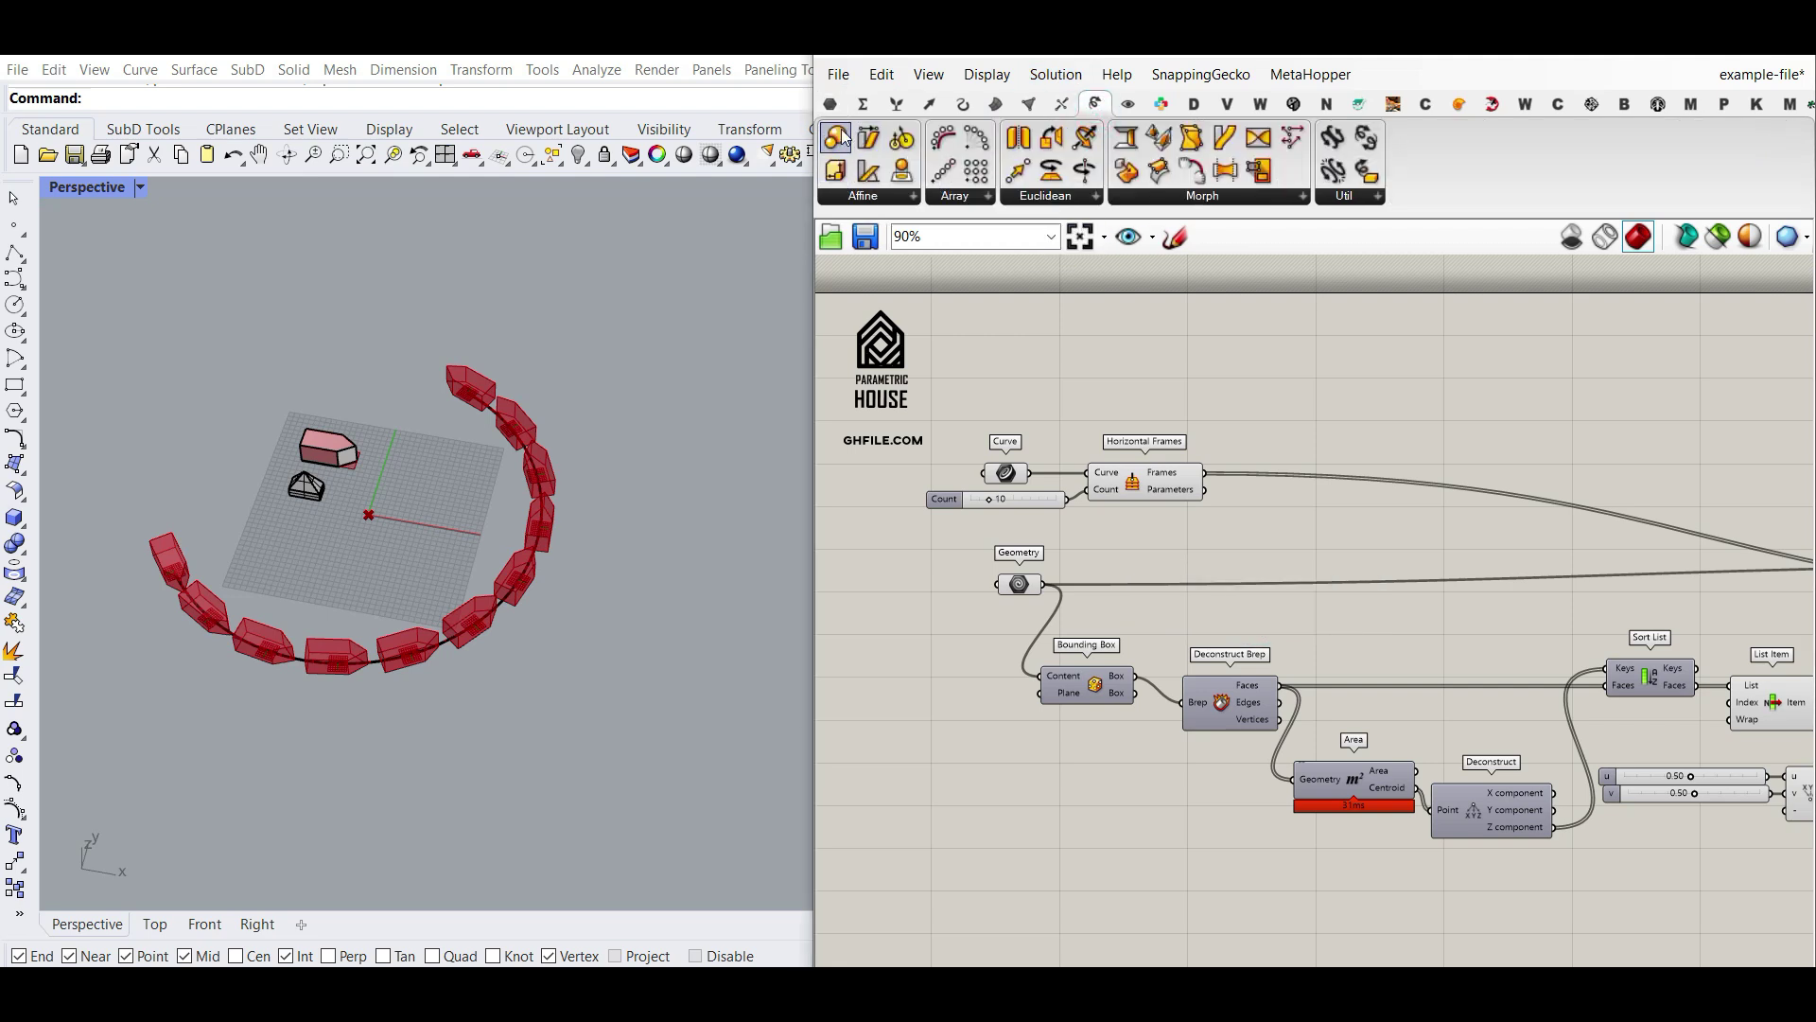
{"action": "left_click_drag", "start_coordinate": [1056, 569], "coordinate": [1115, 617]}
{"action": "scroll", "coordinate": [1073, 615], "scroll_direction": "up", "scroll_amount": 3}
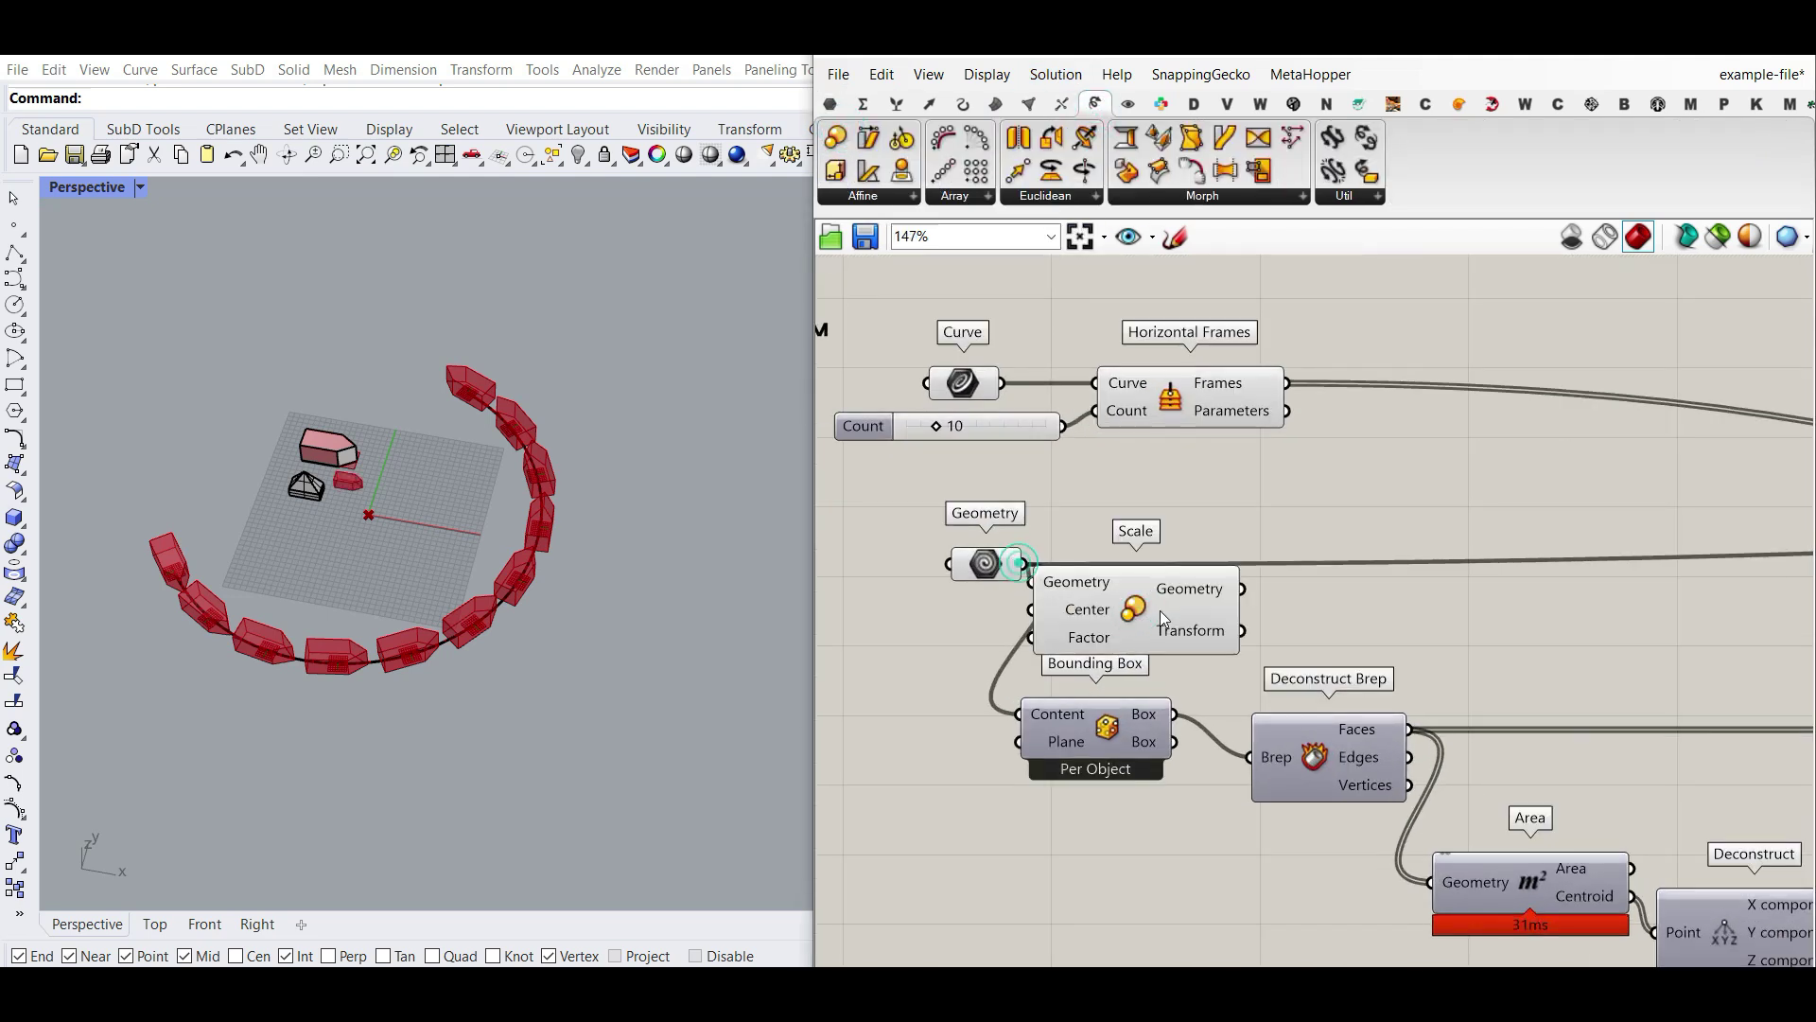
Move the Scale component toward Orient and connect its Geometry output to Orient's Geometry input.
{"action": "right_click_drag", "start_coordinate": [1161, 612], "coordinate": [984, 601]}
{"action": "scroll", "coordinate": [985, 600], "scroll_direction": "down", "scroll_amount": 4}
{"action": "left_click_drag", "start_coordinate": [985, 599], "coordinate": [1661, 576]}
{"action": "right_click_drag", "start_coordinate": [1661, 576], "coordinate": [1063, 594]}
{"action": "scroll", "coordinate": [1063, 594], "scroll_direction": "up", "scroll_amount": 2}
{"action": "left_click_drag", "start_coordinate": [1063, 594], "coordinate": [1373, 570]}
{"action": "left_click", "coordinate": [1224, 628]}
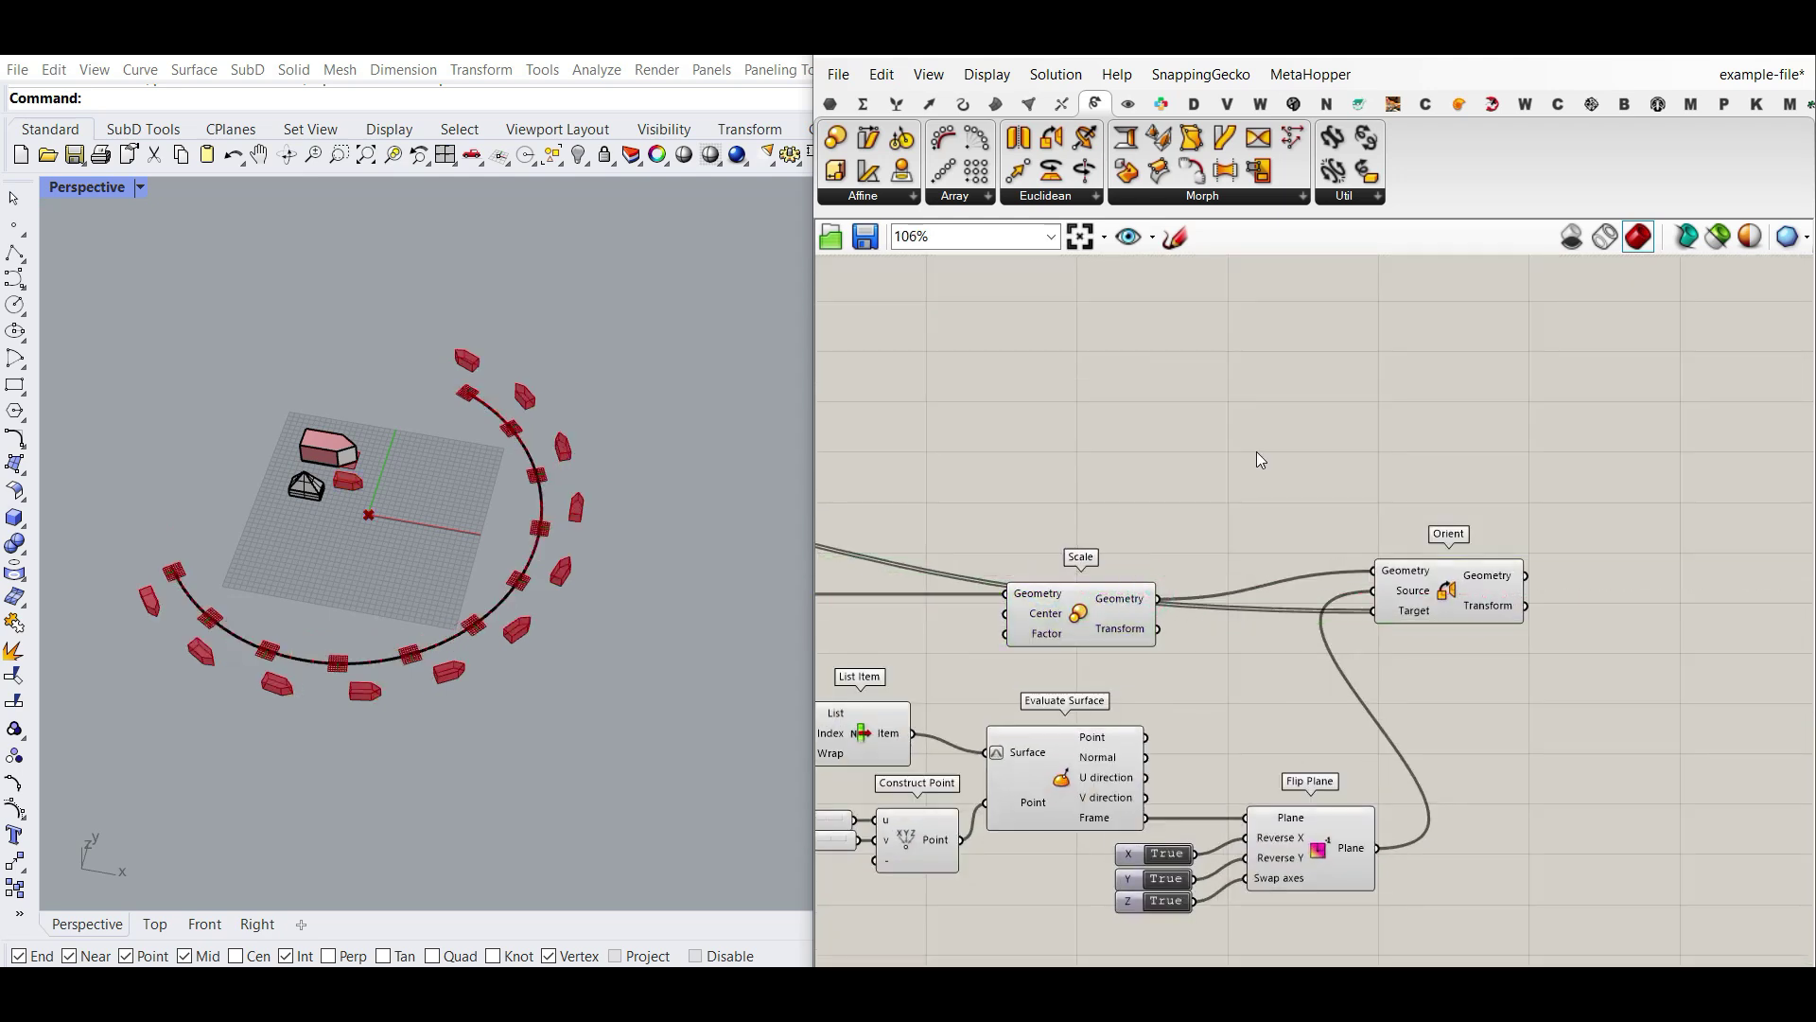
Reposition the Scale component closer to Orient, above Flip Plane.
{"action": "right_click_drag", "start_coordinate": [1258, 454], "coordinate": [1636, 424]}
{"action": "scroll", "coordinate": [1403, 618], "scroll_direction": "up", "scroll_amount": 3}
{"action": "left_click_drag", "start_coordinate": [1408, 526], "coordinate": [1375, 564]}
{"action": "right_click_drag", "start_coordinate": [1375, 564], "coordinate": [914, 539]}
{"action": "left_click_drag", "start_coordinate": [928, 520], "coordinate": [1215, 541]}
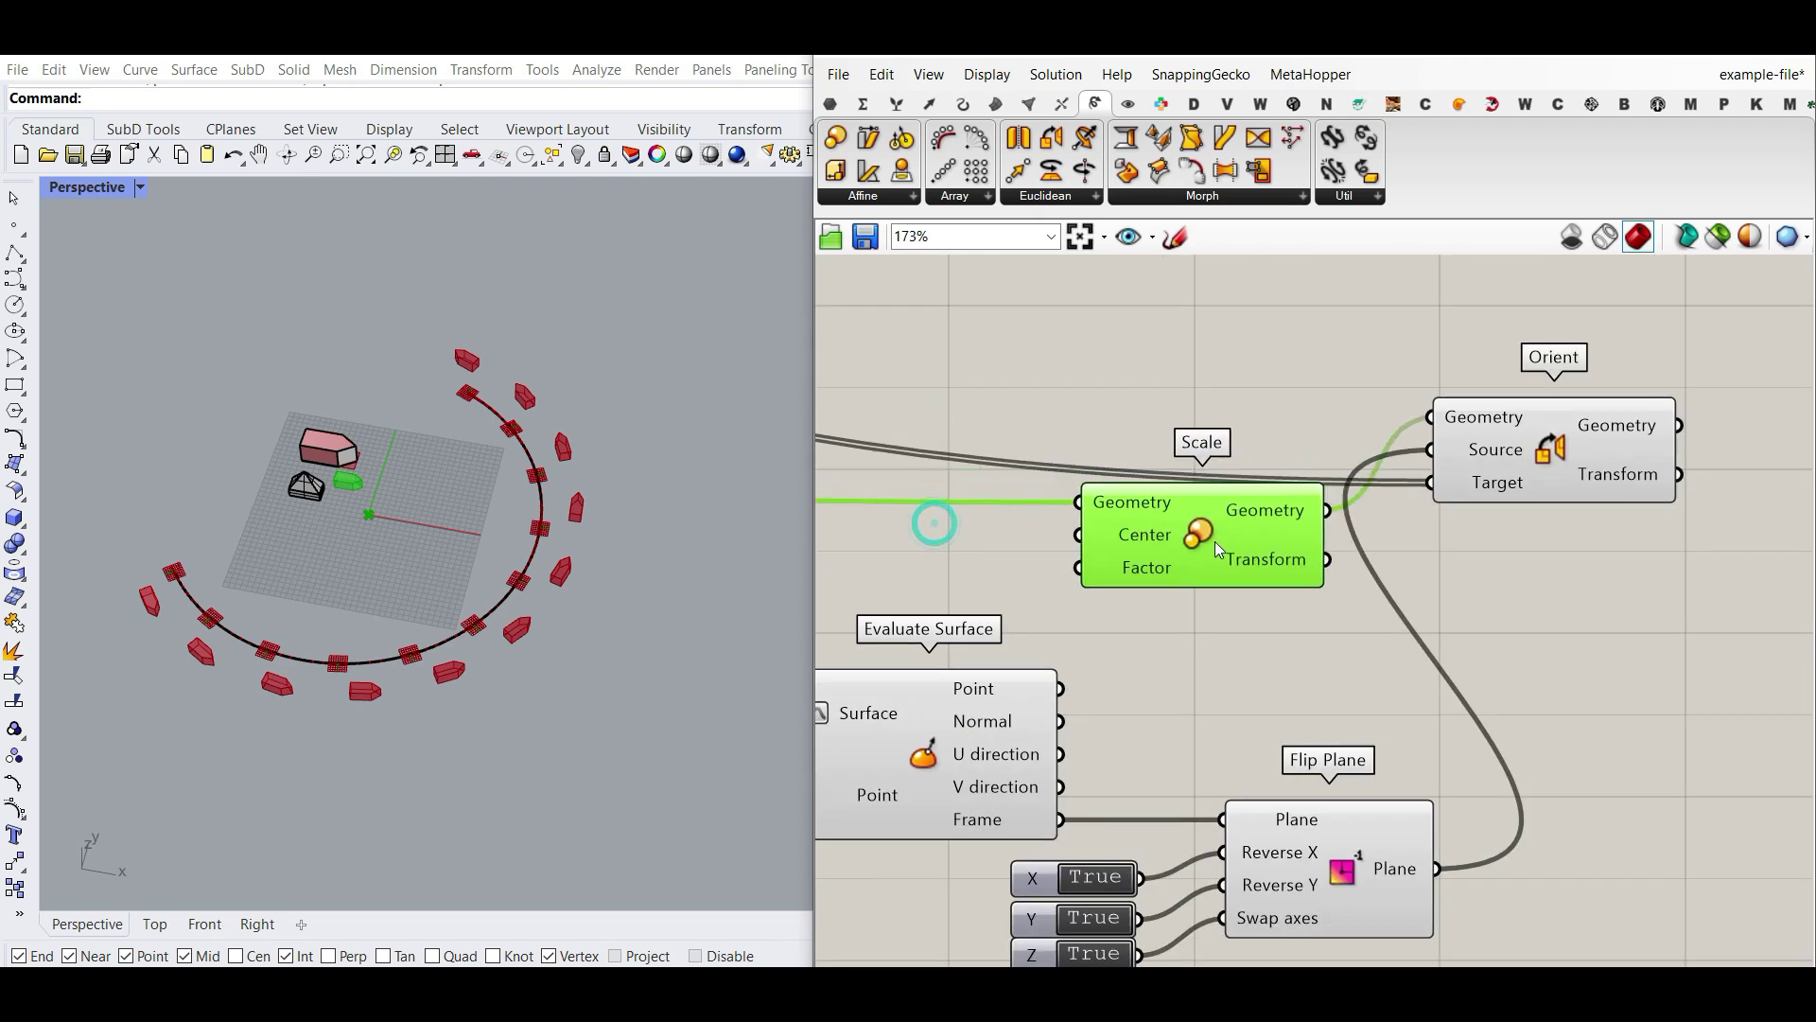
Connect Evaluate Surface's Point output to the Scale component's Center input.
{"action": "left_click", "coordinate": [1191, 633]}
{"action": "left_click_drag", "start_coordinate": [1060, 688], "coordinate": [1077, 547]}
{"action": "right_click_drag", "start_coordinate": [369, 700], "coordinate": [231, 537]}
{"action": "scroll", "coordinate": [348, 541], "scroll_direction": "up", "scroll_amount": 3}
{"action": "scroll", "coordinate": [336, 519], "scroll_direction": "up", "scroll_amount": 5}
{"action": "right_click_drag", "start_coordinate": [1091, 496], "coordinate": [1274, 575]}
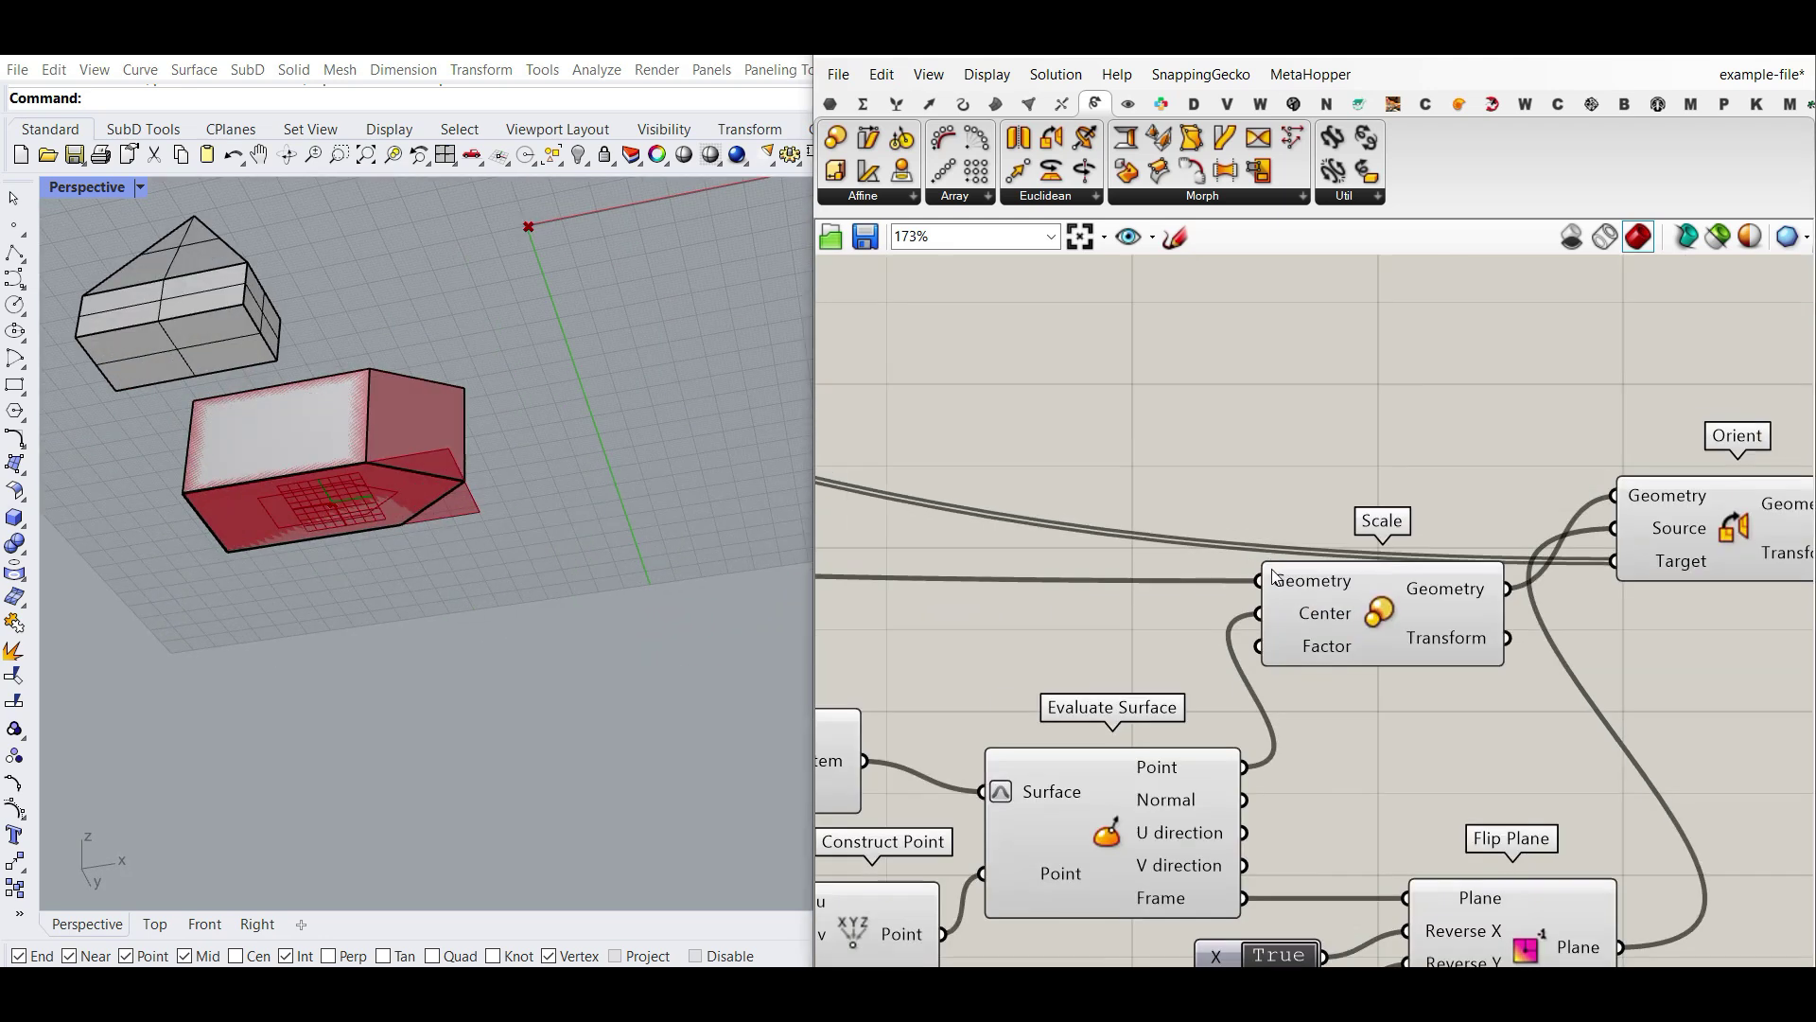
Add a number slider ranging from 0.1 to 3.00 beside the Scale component and name it Scale.
{"action": "double_click", "coordinate": [1077, 654]}
{"action": "type", "text": "0.1..3.00"}
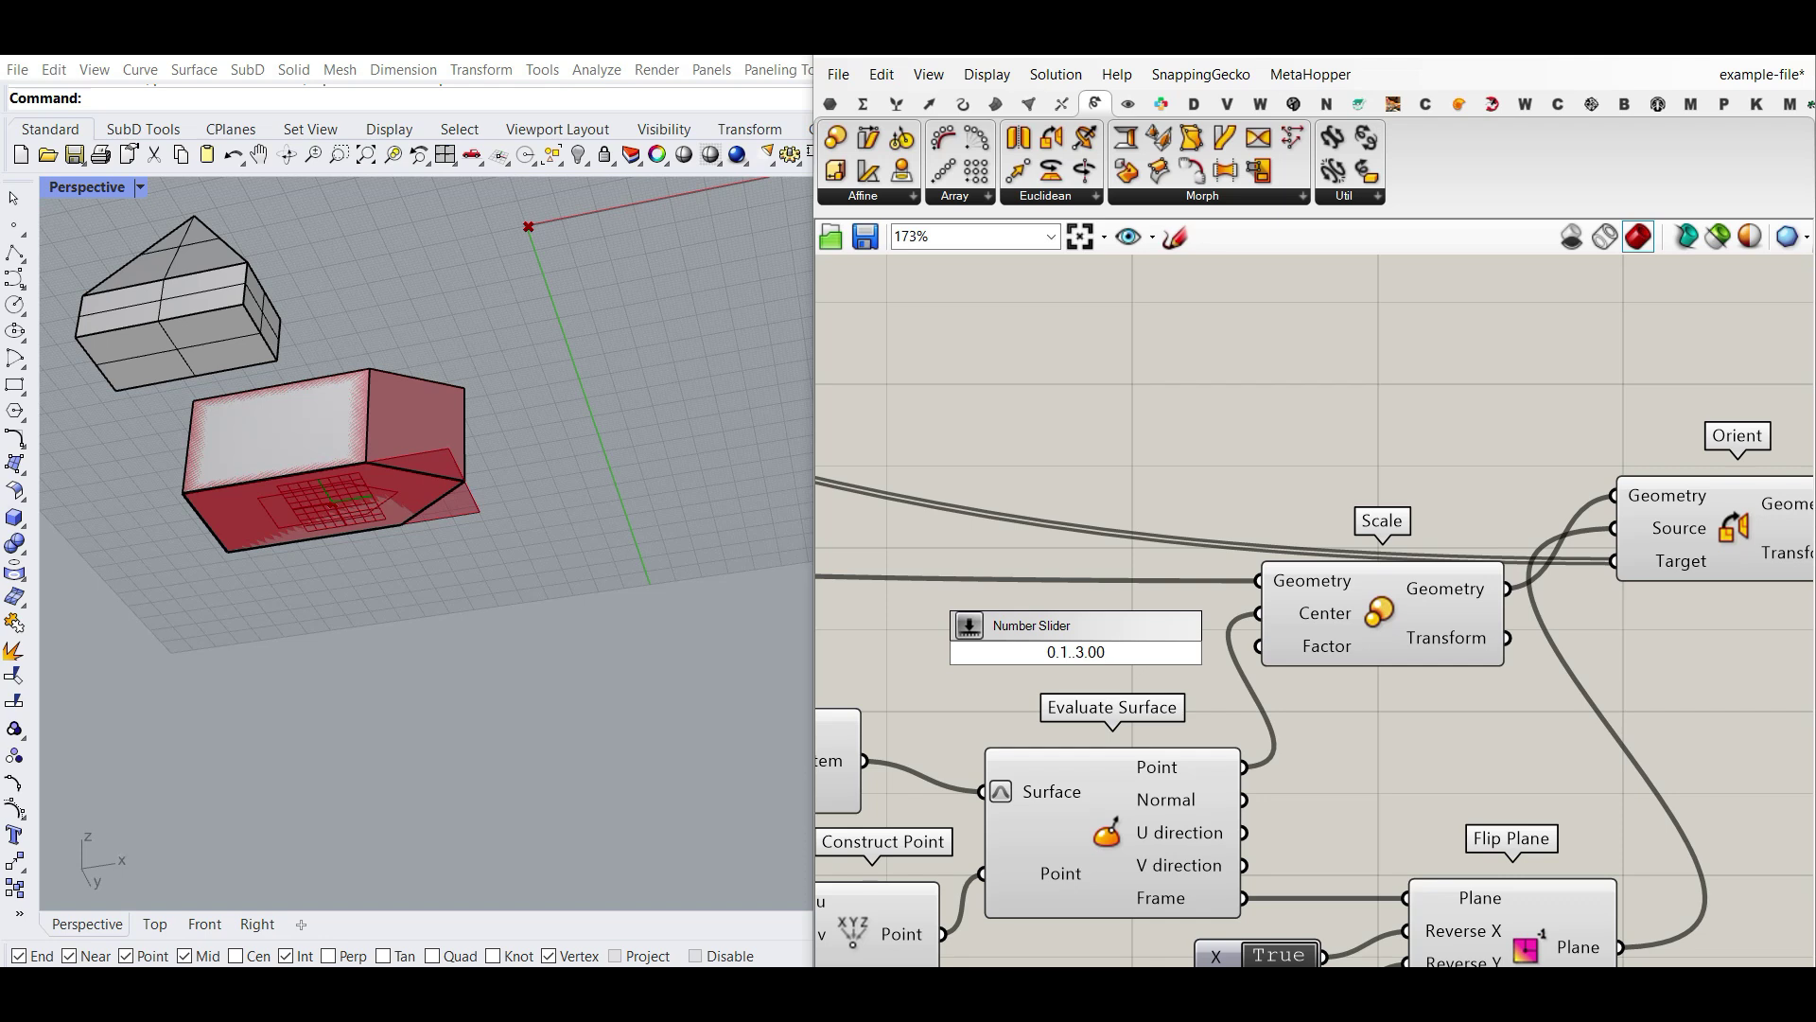
{"action": "key", "text": "Return"}
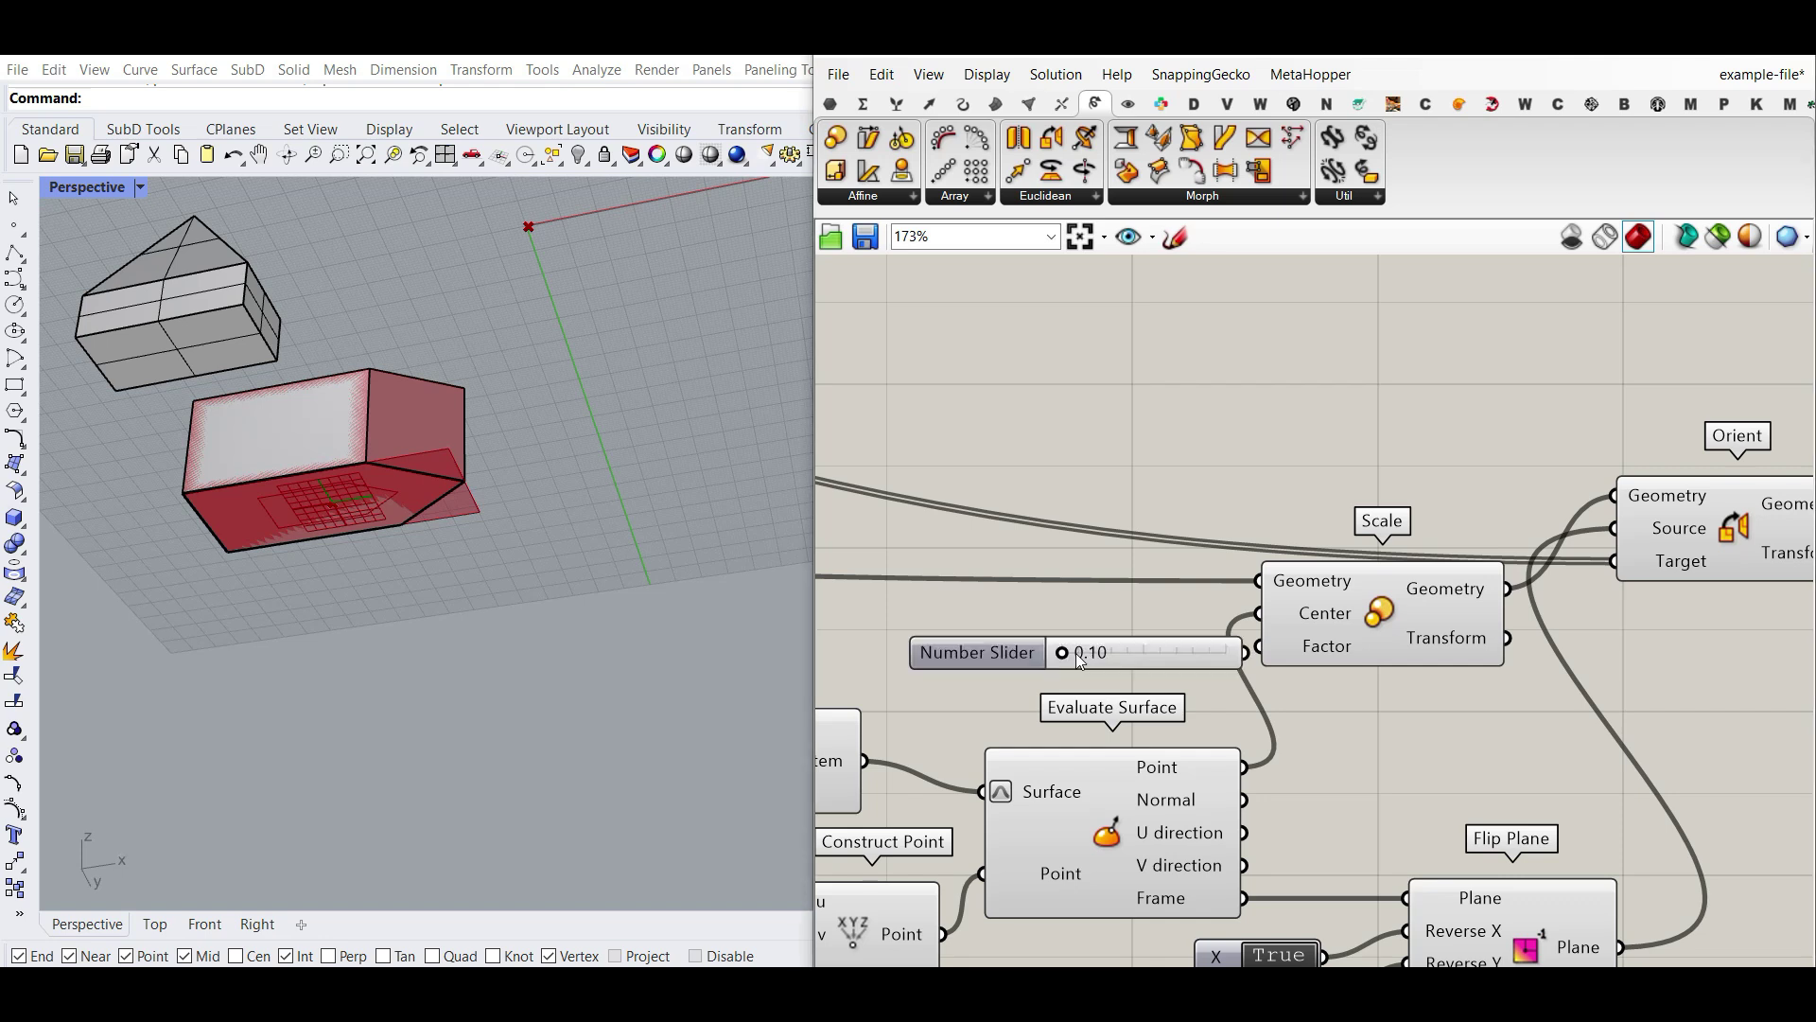
{"action": "right_click", "coordinate": [1153, 652]}
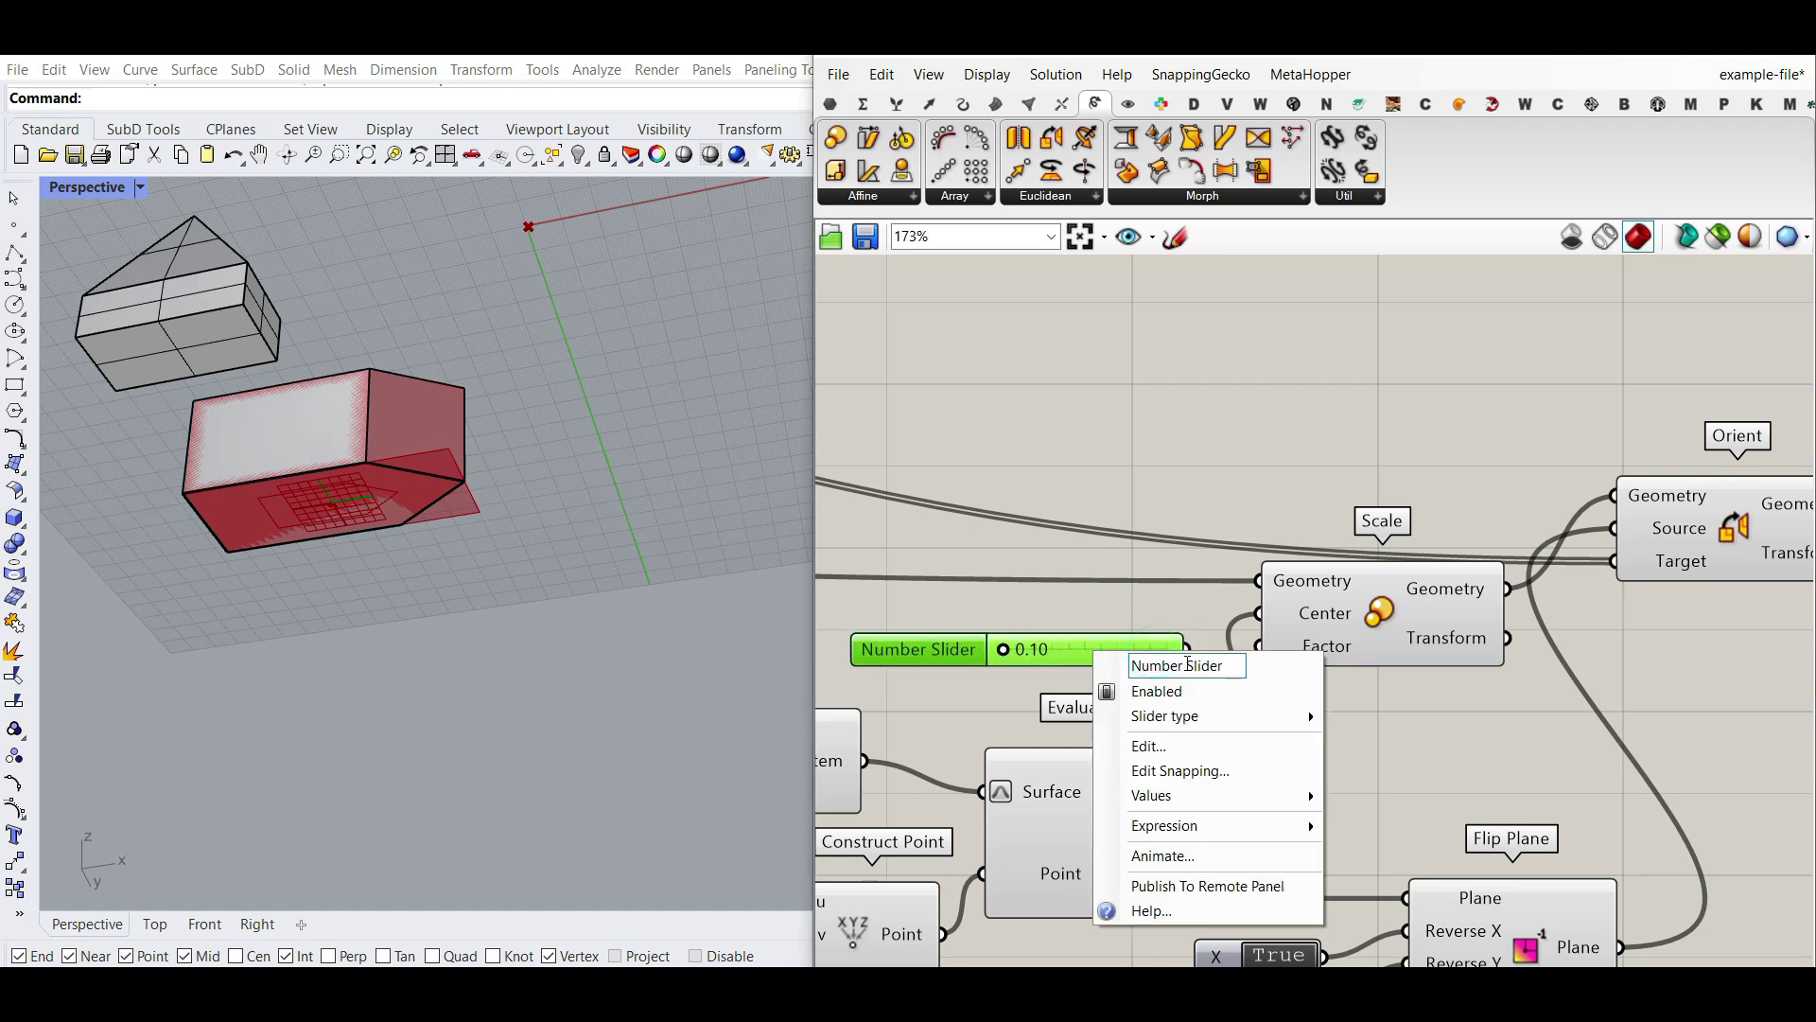
{"action": "key", "text": "ctrl+a"}
{"action": "type", "text": "Scale"}
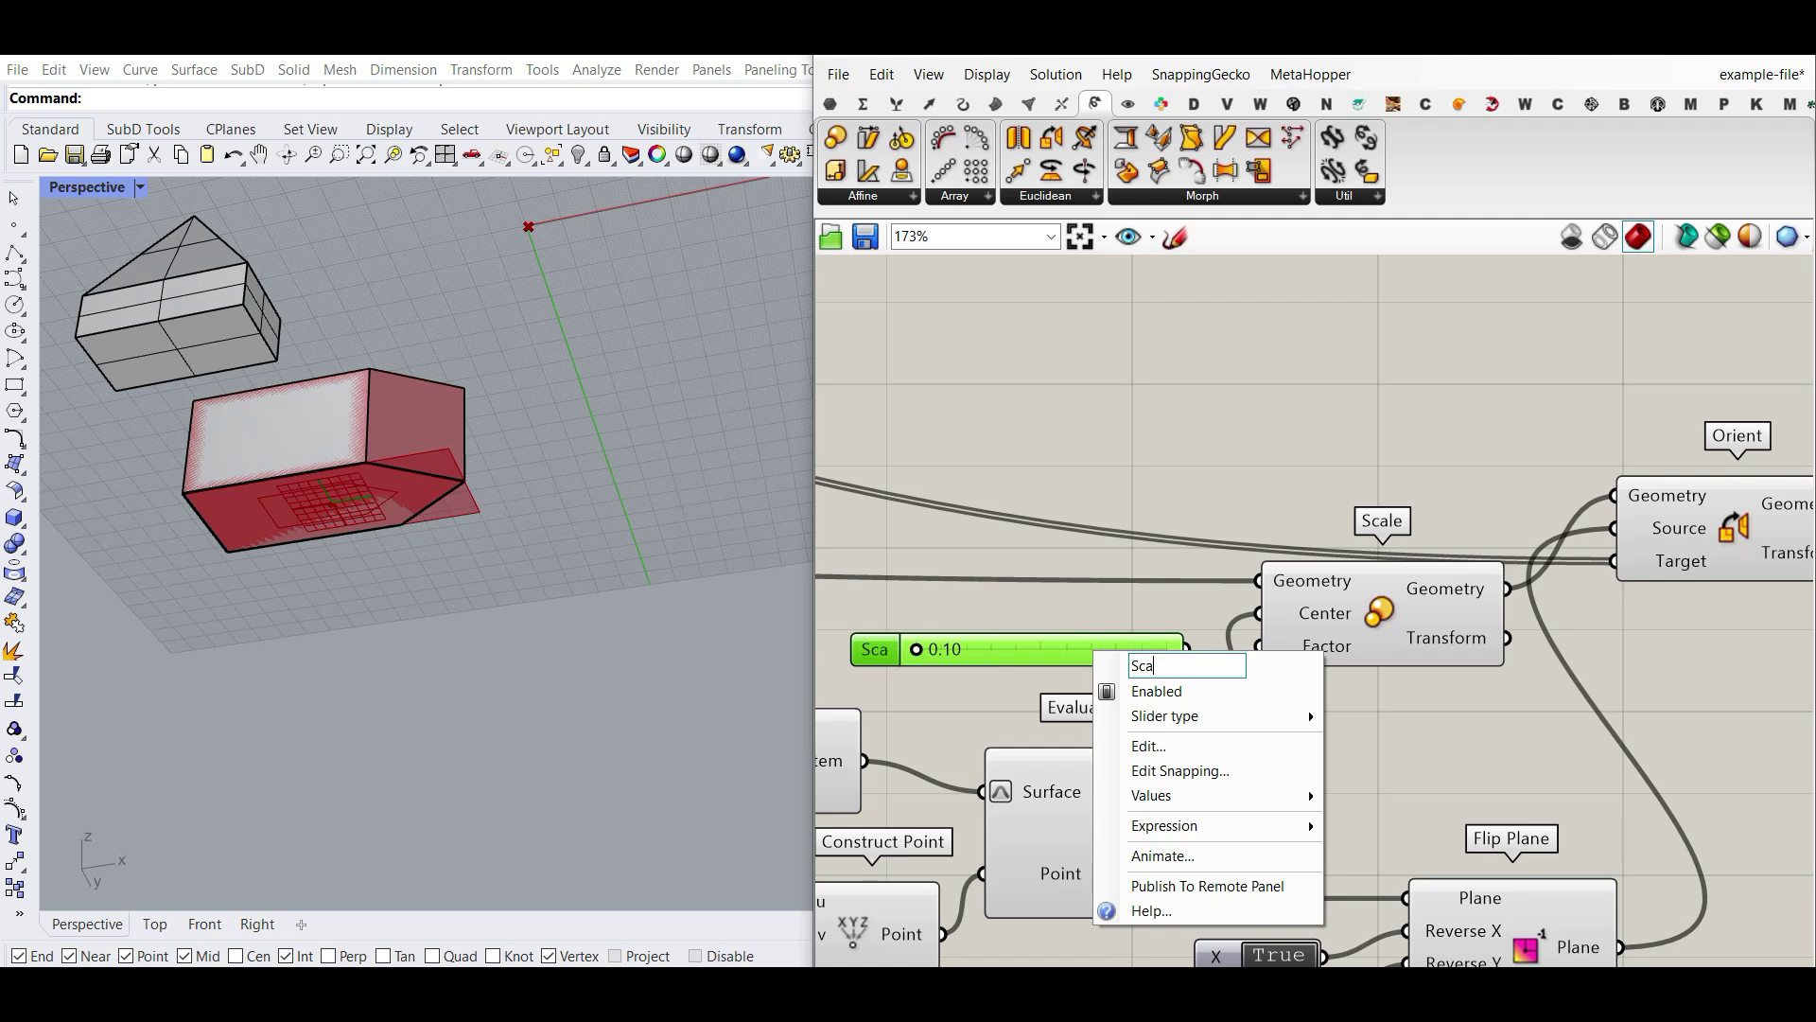
{"action": "left_click", "coordinate": [1063, 603]}
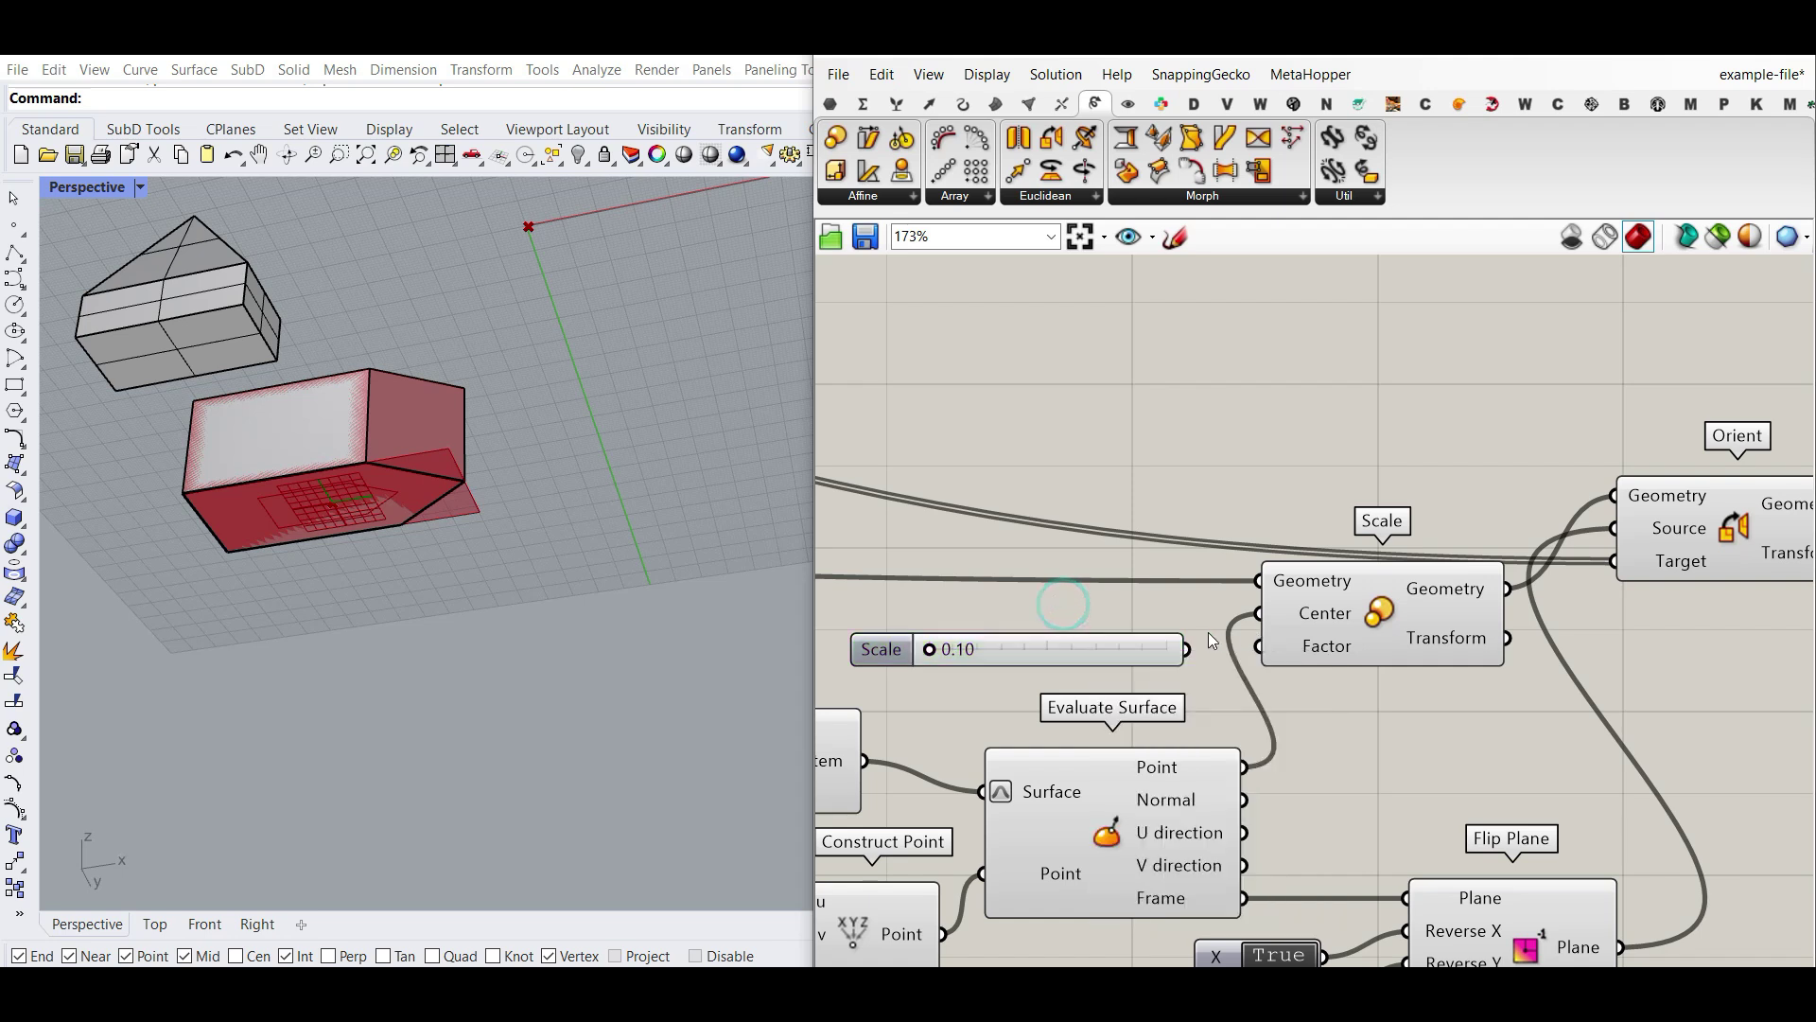
Connect the Scale slider to the Scale component's Factor input and check the array along the curve.
{"action": "left_click_drag", "start_coordinate": [1251, 651], "coordinate": [1256, 651]}
{"action": "scroll", "coordinate": [405, 494], "scroll_direction": "down", "scroll_amount": 5}
{"action": "right_click_drag", "start_coordinate": [405, 493], "coordinate": [420, 713]}
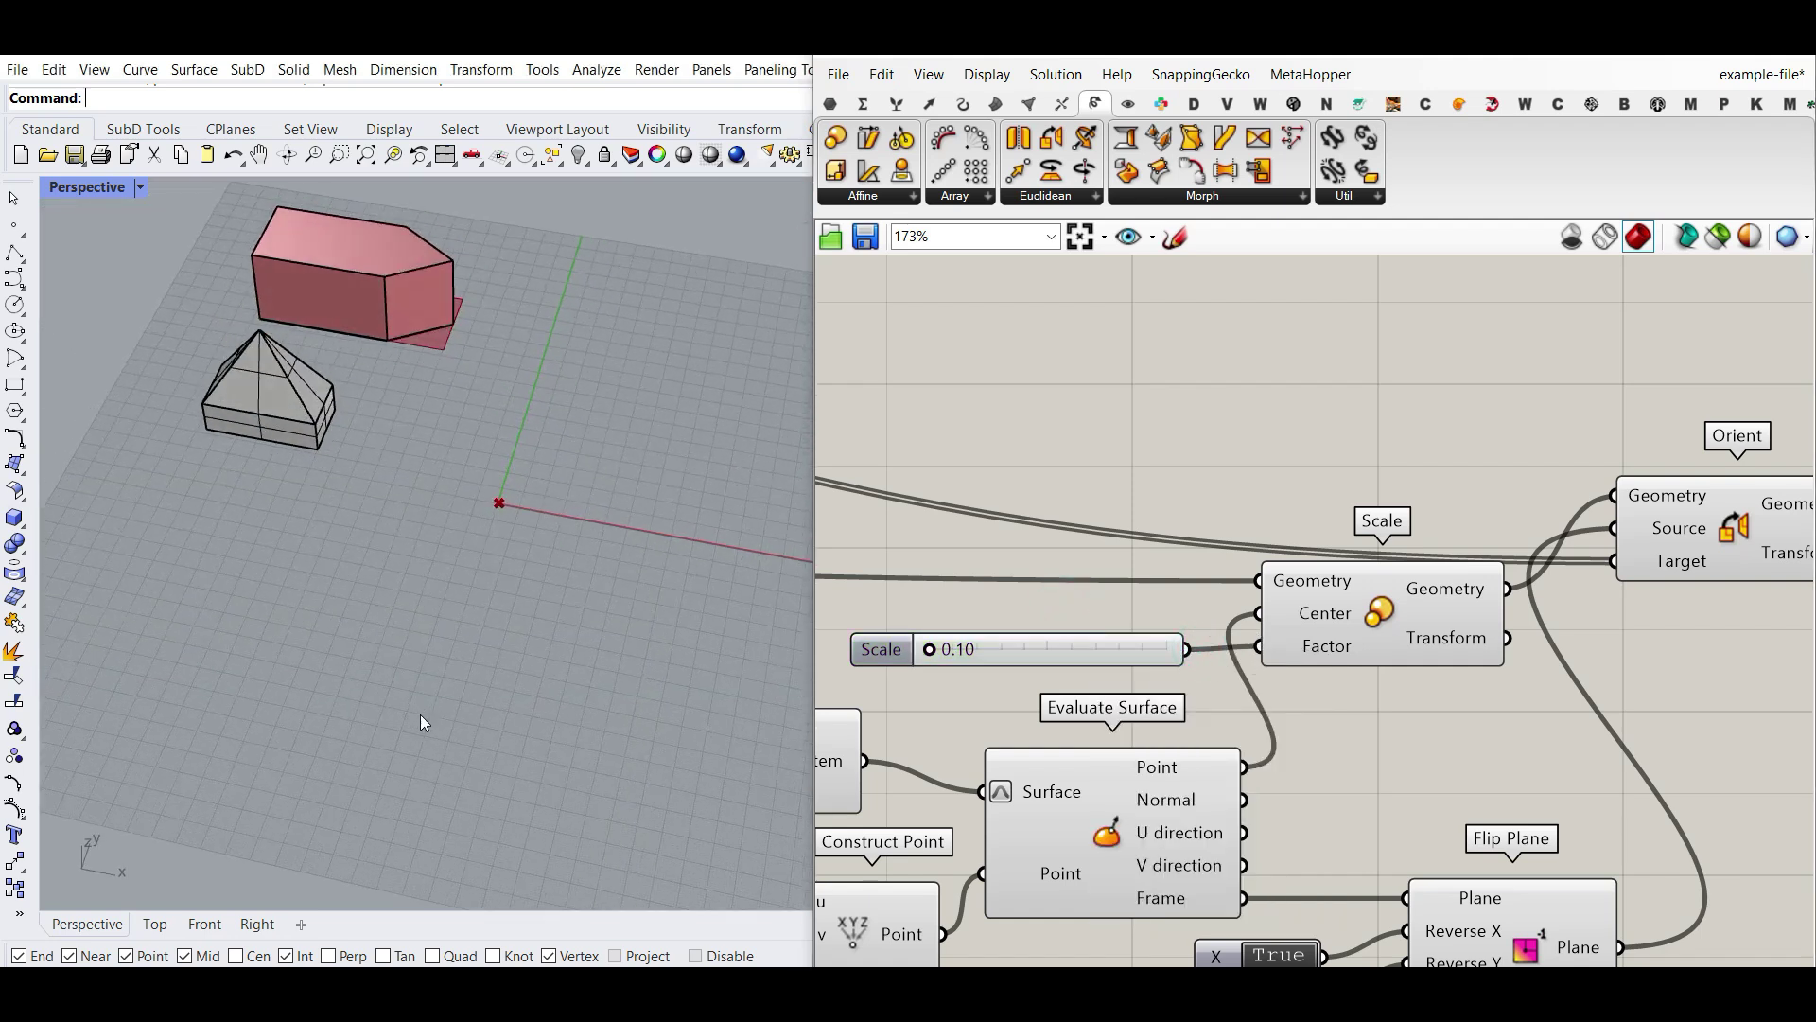
{"action": "scroll", "coordinate": [507, 574], "scroll_direction": "down", "scroll_amount": 9}
{"action": "scroll", "coordinate": [737, 572], "scroll_direction": "up", "scroll_amount": 5}
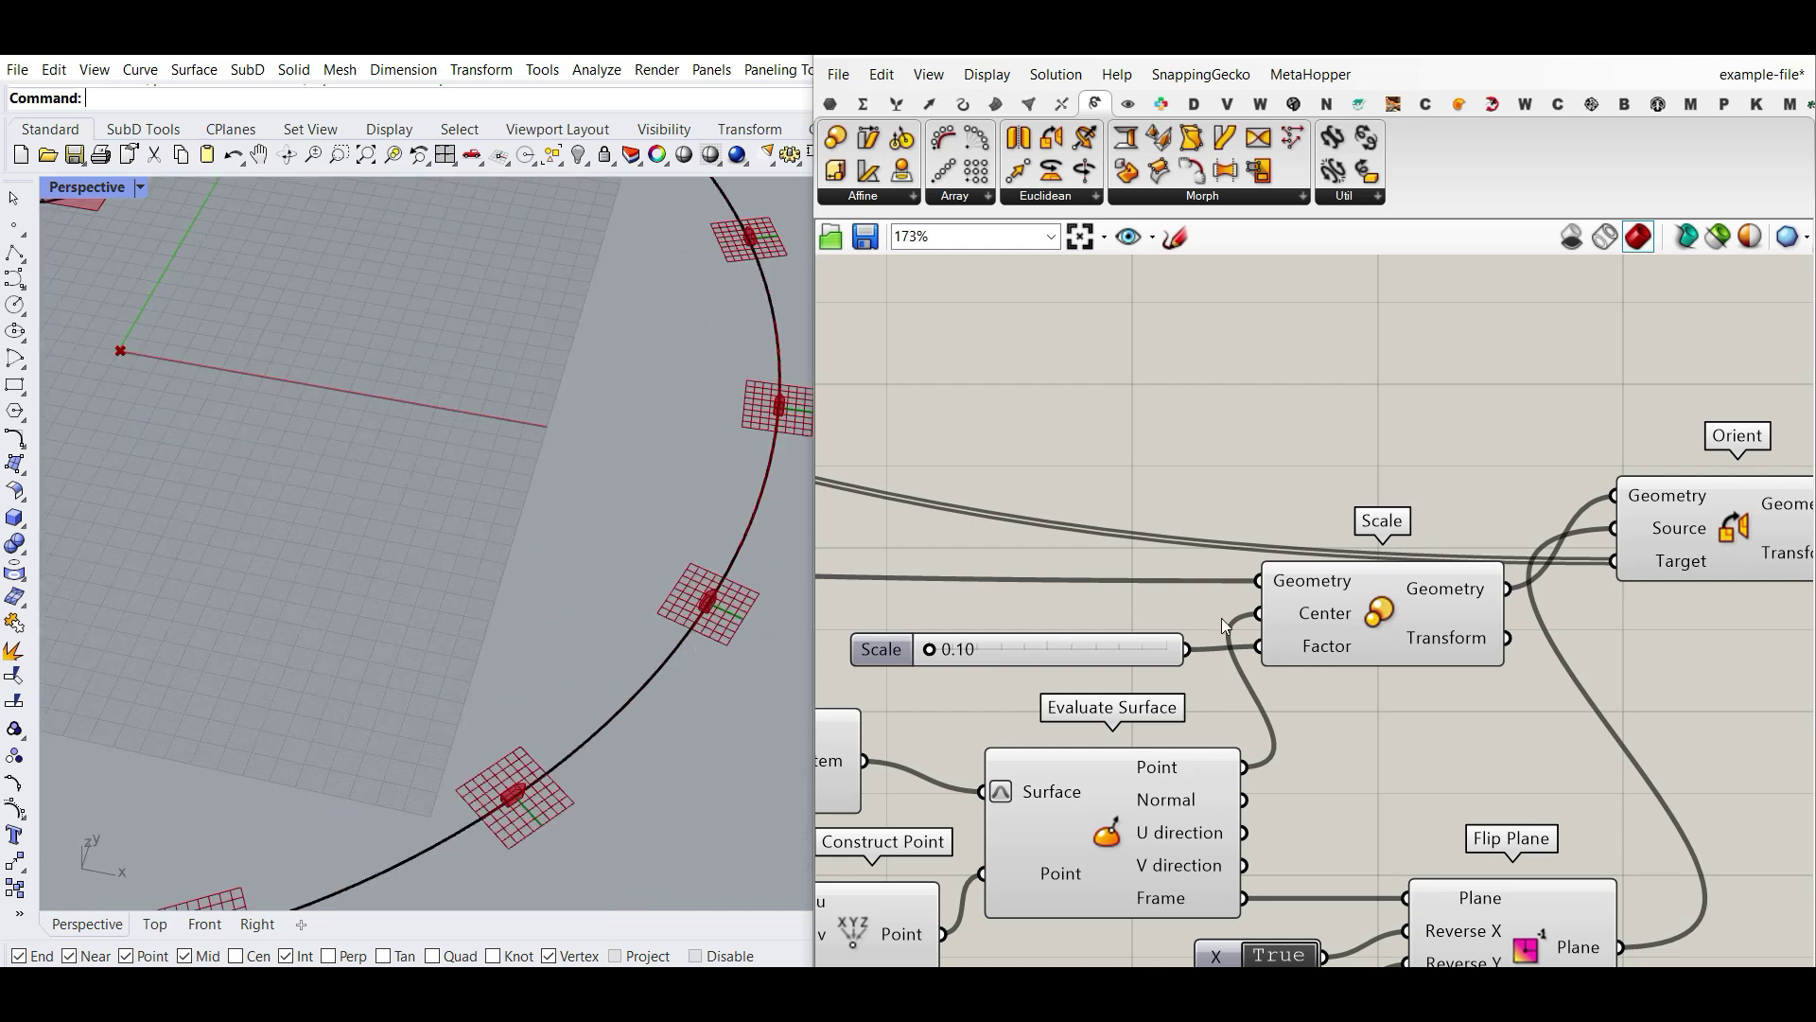
Turn off the preview of every component in the definition except Orient.
{"action": "scroll", "coordinate": [1222, 617], "scroll_direction": "down", "scroll_amount": 8}
{"action": "left_click_drag", "start_coordinate": [1528, 743], "coordinate": [1133, 607]}
{"action": "right_click", "coordinate": [1222, 505]}
{"action": "left_click", "coordinate": [1258, 541]}
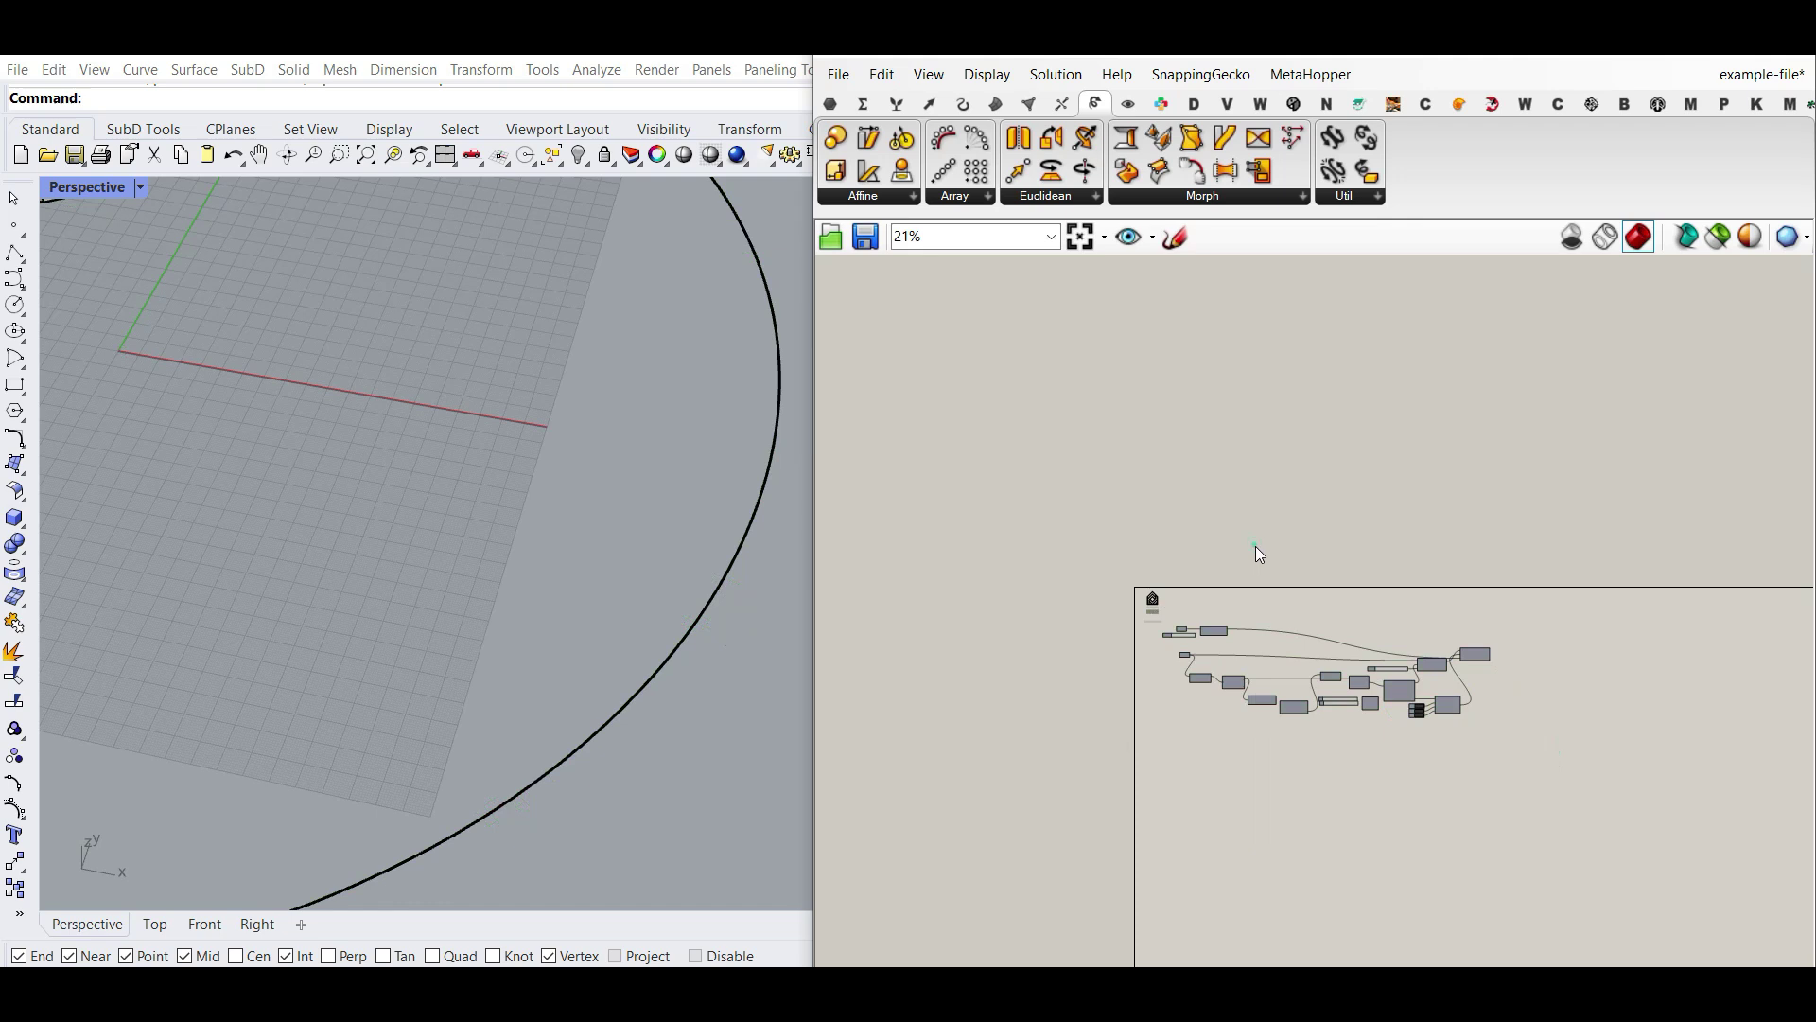
{"action": "scroll", "coordinate": [1491, 634], "scroll_direction": "up", "scroll_amount": 8}
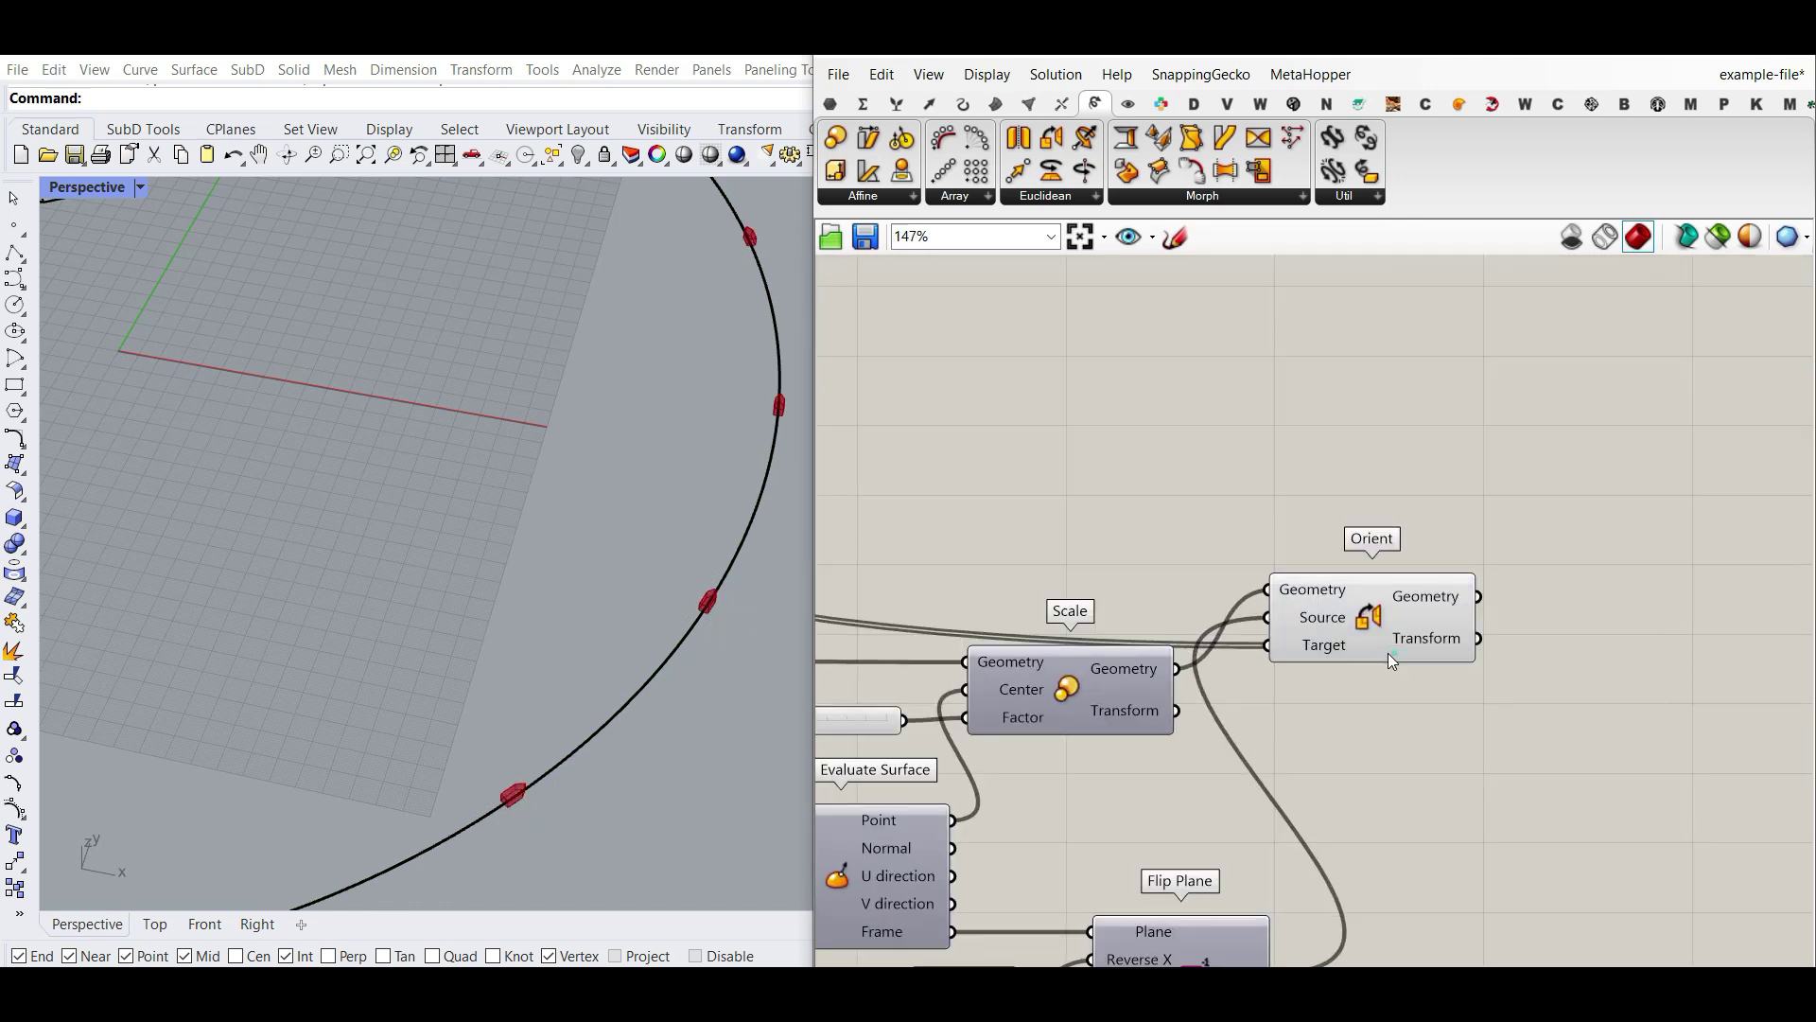
Set the Scale slider to 0.88.
{"action": "scroll", "coordinate": [599, 567], "scroll_direction": "down", "scroll_amount": 5}
{"action": "scroll", "coordinate": [1107, 698], "scroll_direction": "up", "scroll_amount": 2}
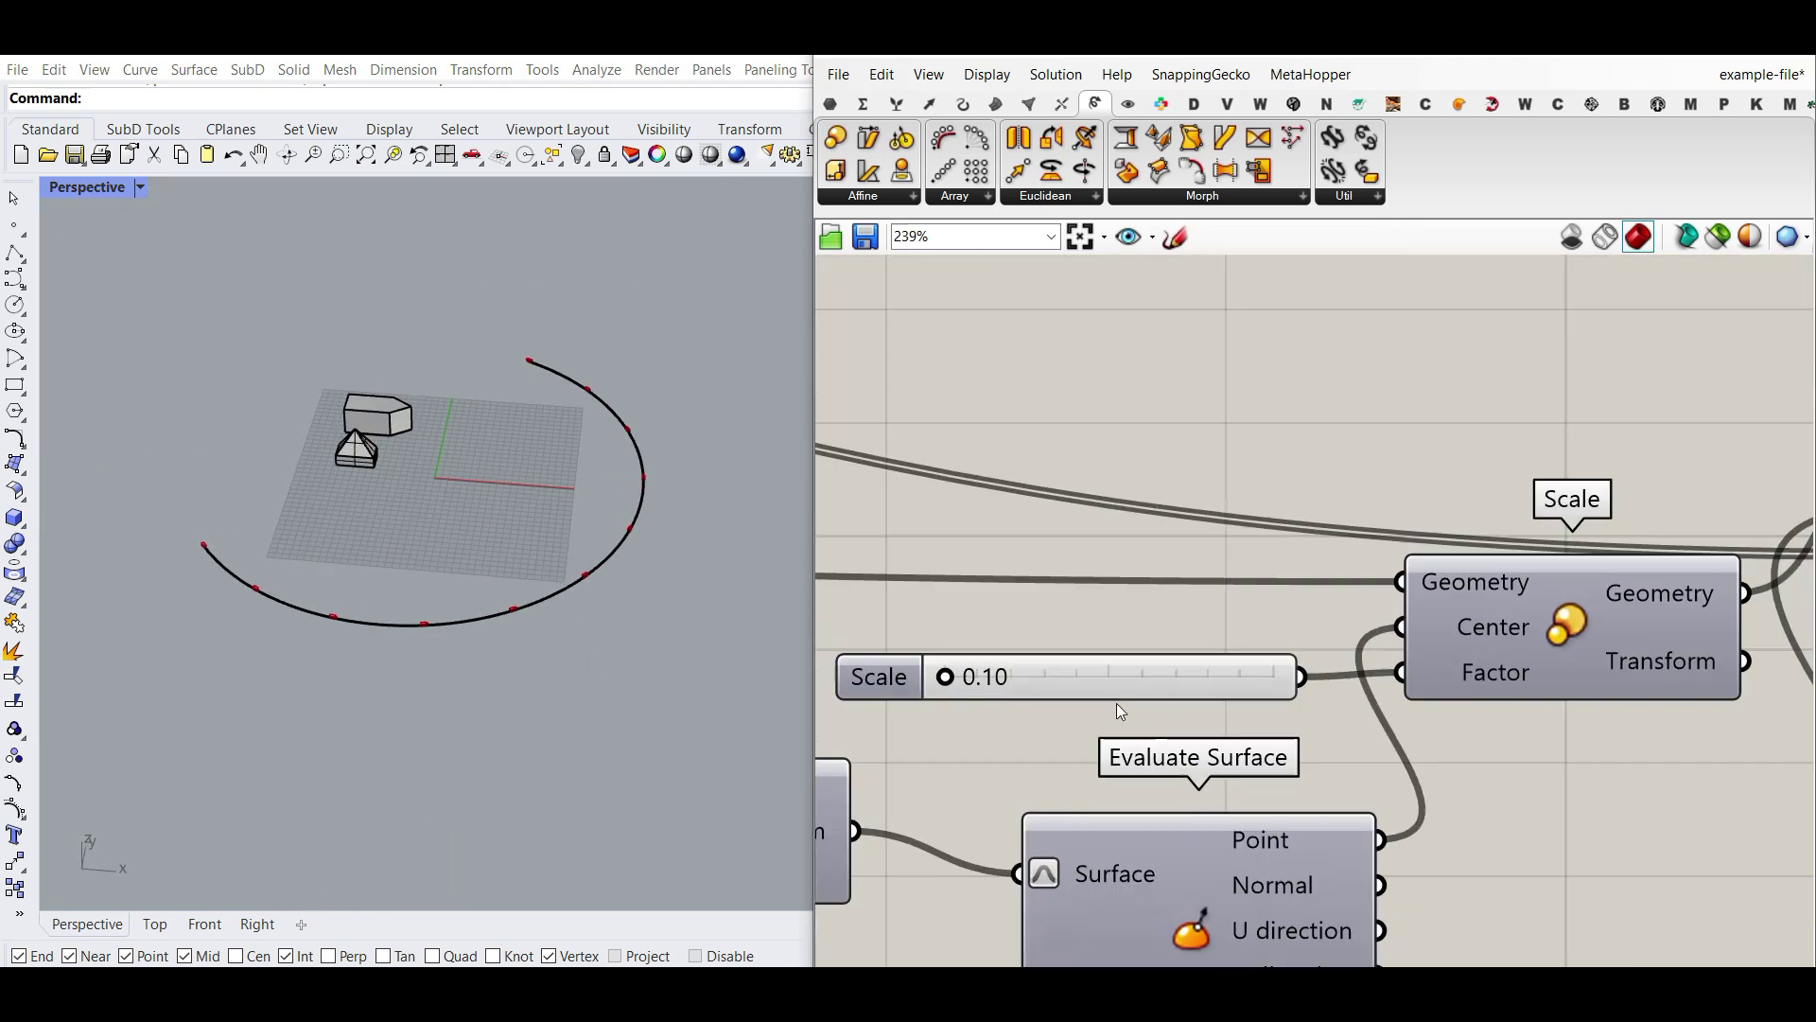
{"action": "left_click_drag", "start_coordinate": [943, 681], "coordinate": [1033, 685]}
{"action": "right_click_drag", "start_coordinate": [473, 652], "coordinate": [426, 602]}
{"action": "scroll", "coordinate": [426, 601], "scroll_direction": "down", "scroll_amount": 2}
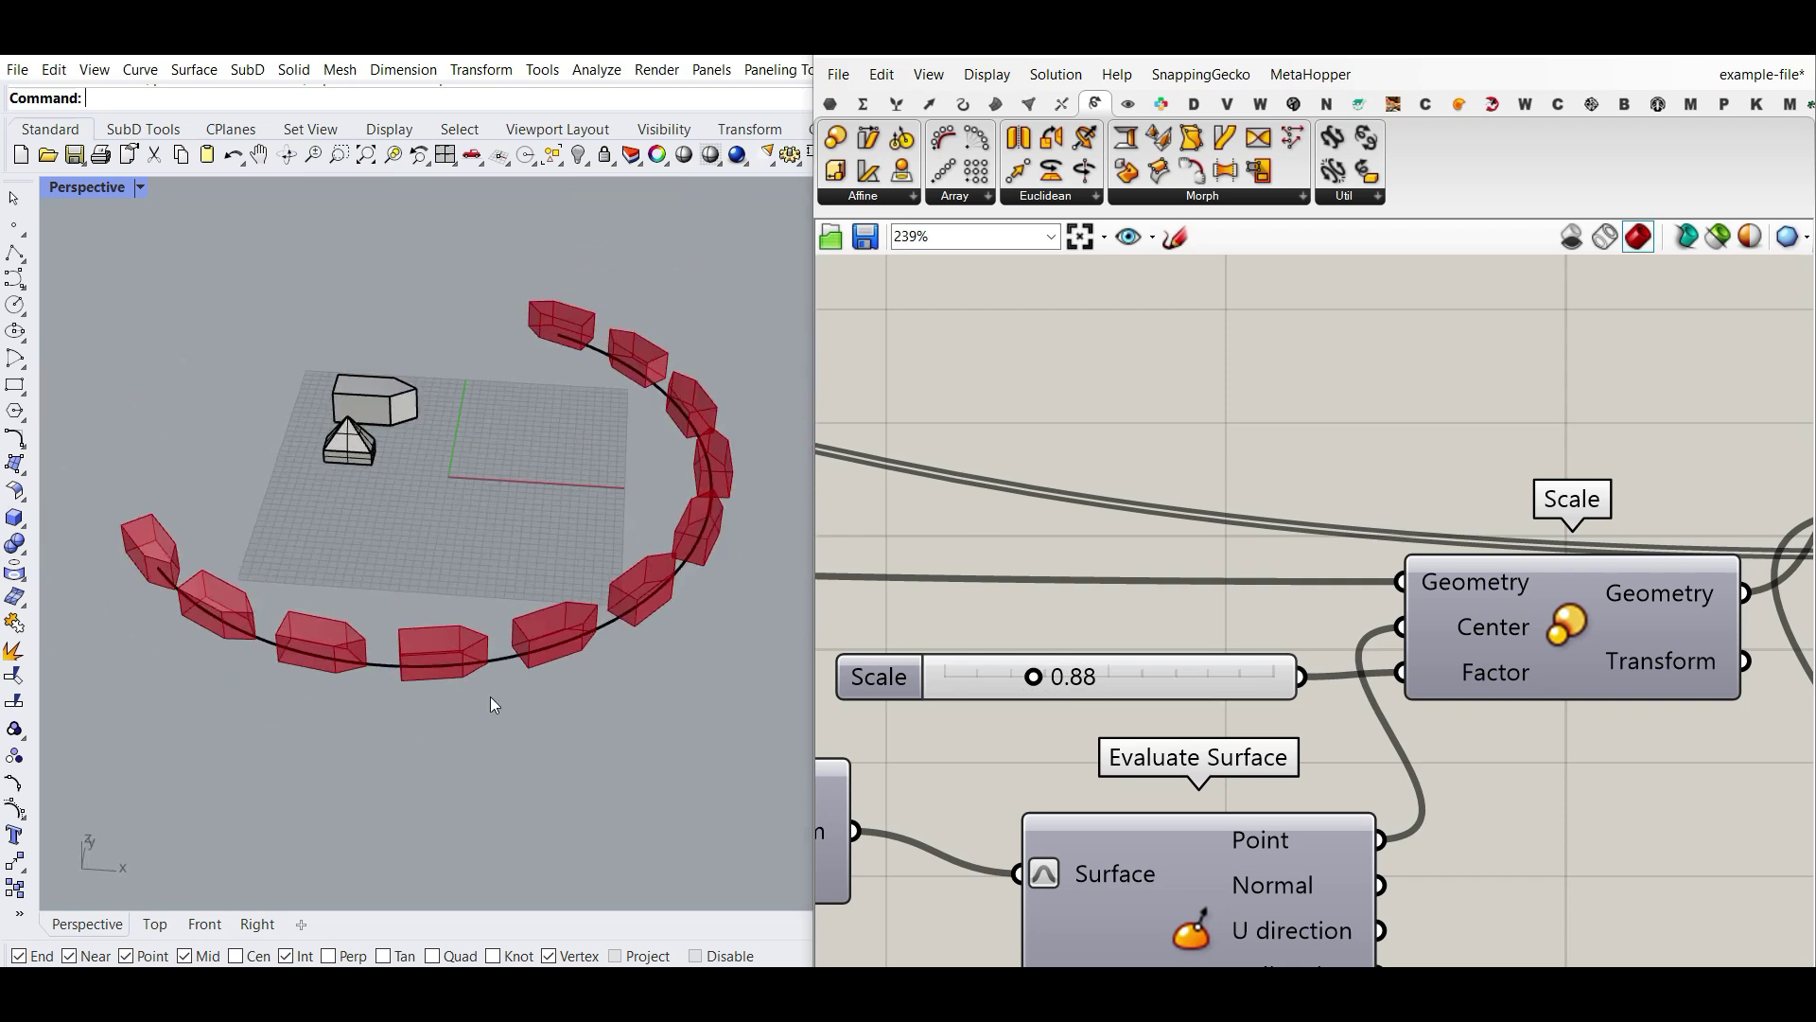
Examine the arrayed solids along the curve and the component chain that produces them.
{"action": "right_click_drag", "start_coordinate": [1192, 660], "coordinate": [1447, 599]}
{"action": "scroll", "coordinate": [1448, 600], "scroll_direction": "down", "scroll_amount": 5}
{"action": "right_click_drag", "start_coordinate": [1178, 613], "coordinate": [1389, 572]}
{"action": "scroll", "coordinate": [1440, 657], "scroll_direction": "up", "scroll_amount": 3}
{"action": "scroll", "coordinate": [1440, 666], "scroll_direction": "up", "scroll_amount": 3}
{"action": "right_click_drag", "start_coordinate": [1475, 670], "coordinate": [1131, 633]}
{"action": "scroll", "coordinate": [1131, 633], "scroll_direction": "down", "scroll_amount": 3}
{"action": "mouse_move", "coordinate": [369, 643]}
{"action": "right_mouse_down"}
{"action": "mouse_move", "coordinate": [671, 526]}
{"action": "mouse_move", "coordinate": [354, 660]}
{"action": "right_mouse_up"}
{"action": "scroll", "coordinate": [1310, 674], "scroll_direction": "down", "scroll_amount": 4}
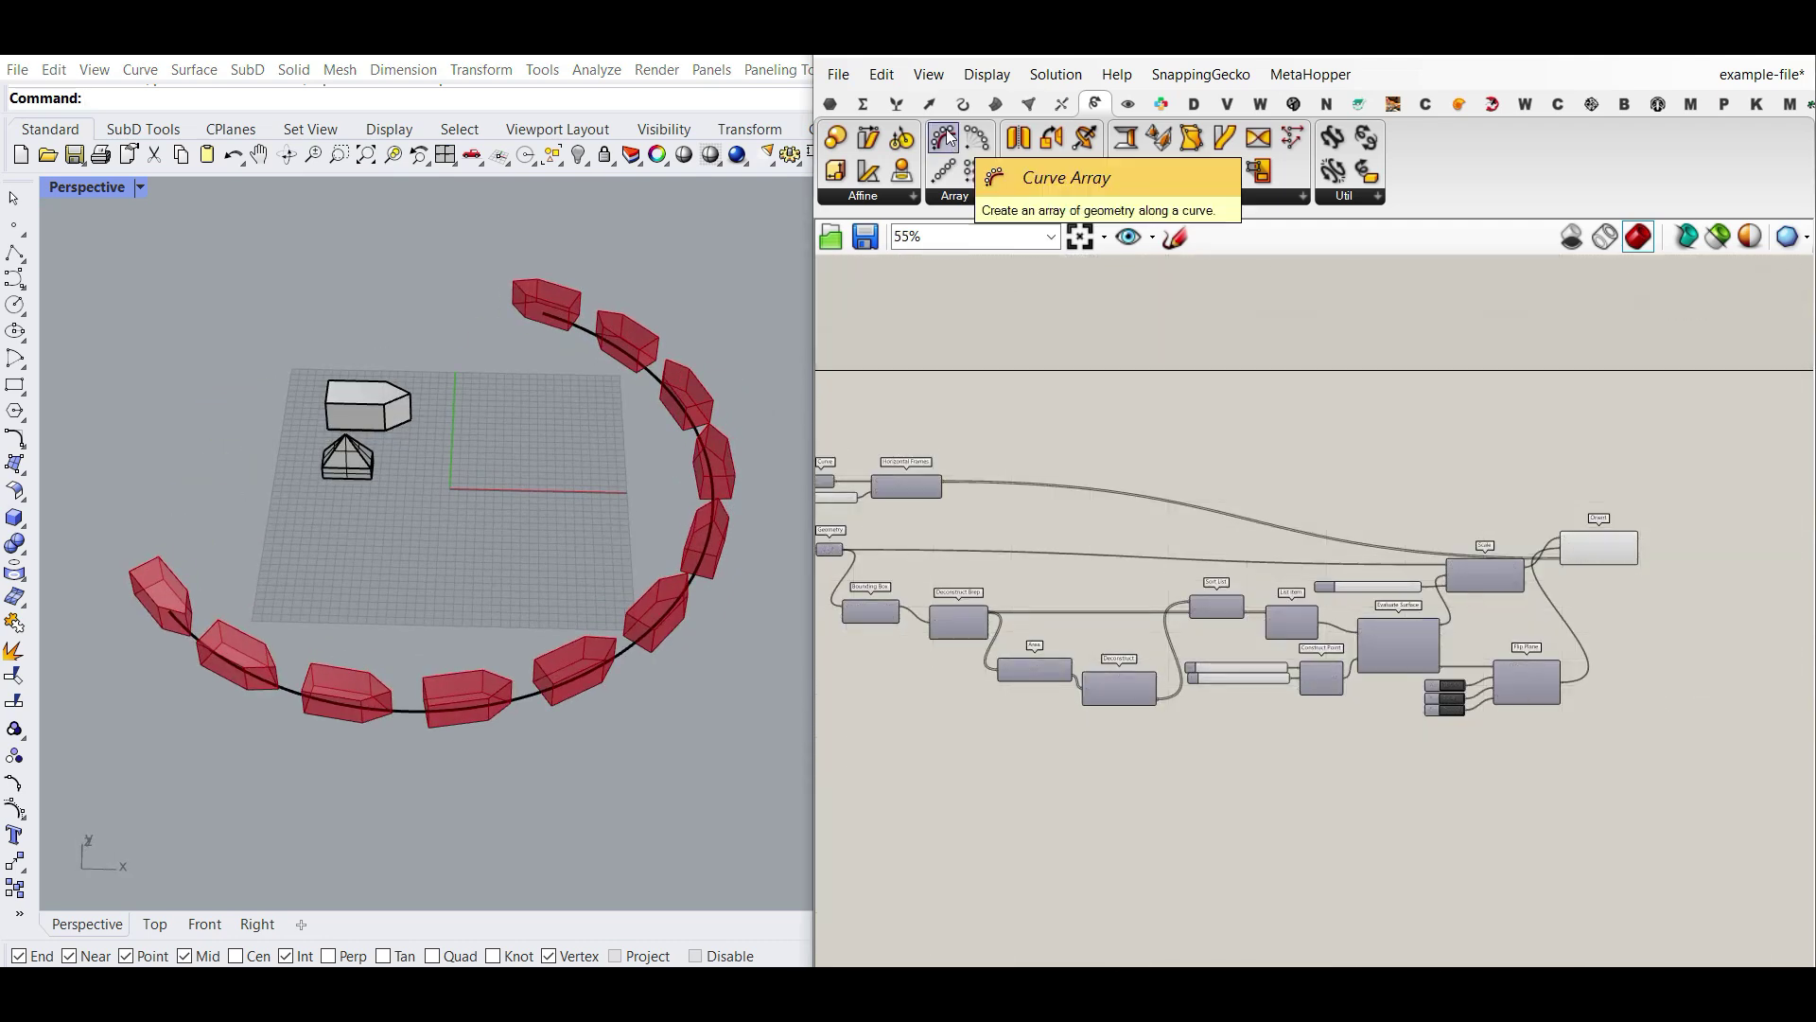
{"action": "right_click_drag", "start_coordinate": [416, 624], "coordinate": [326, 591]}
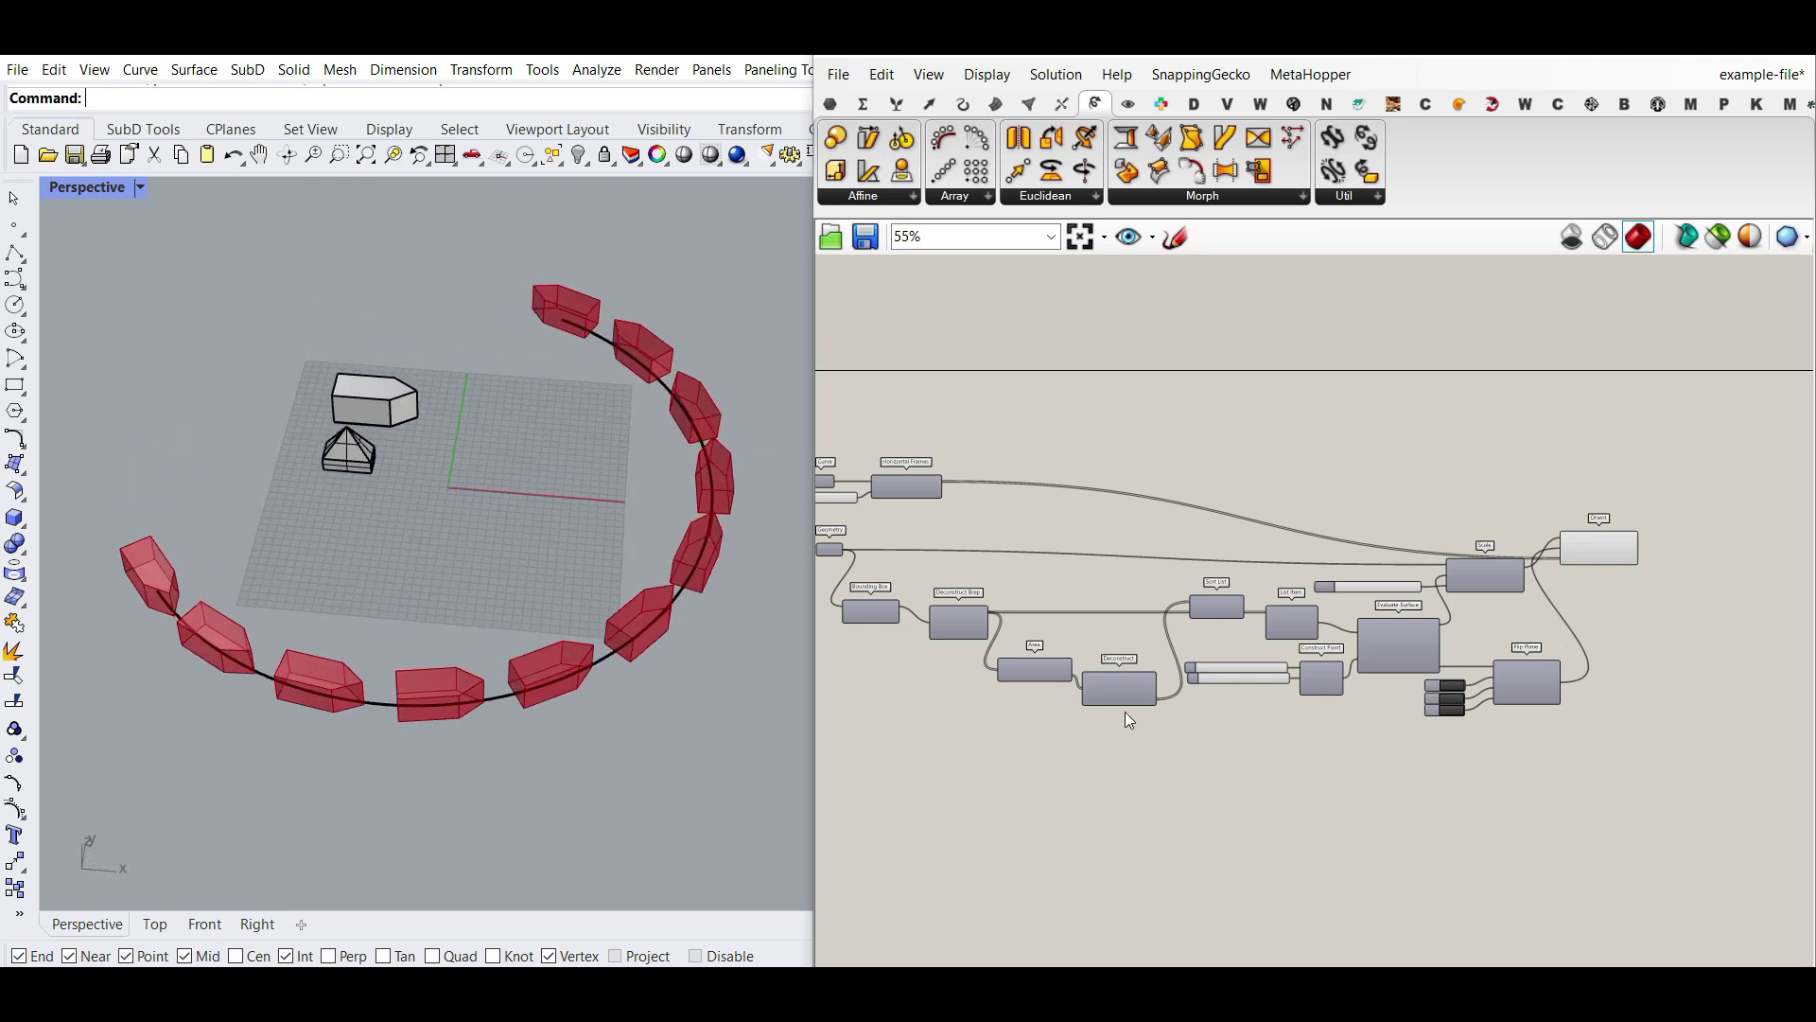
{"action": "right_click_drag", "start_coordinate": [1126, 711], "coordinate": [1368, 696]}
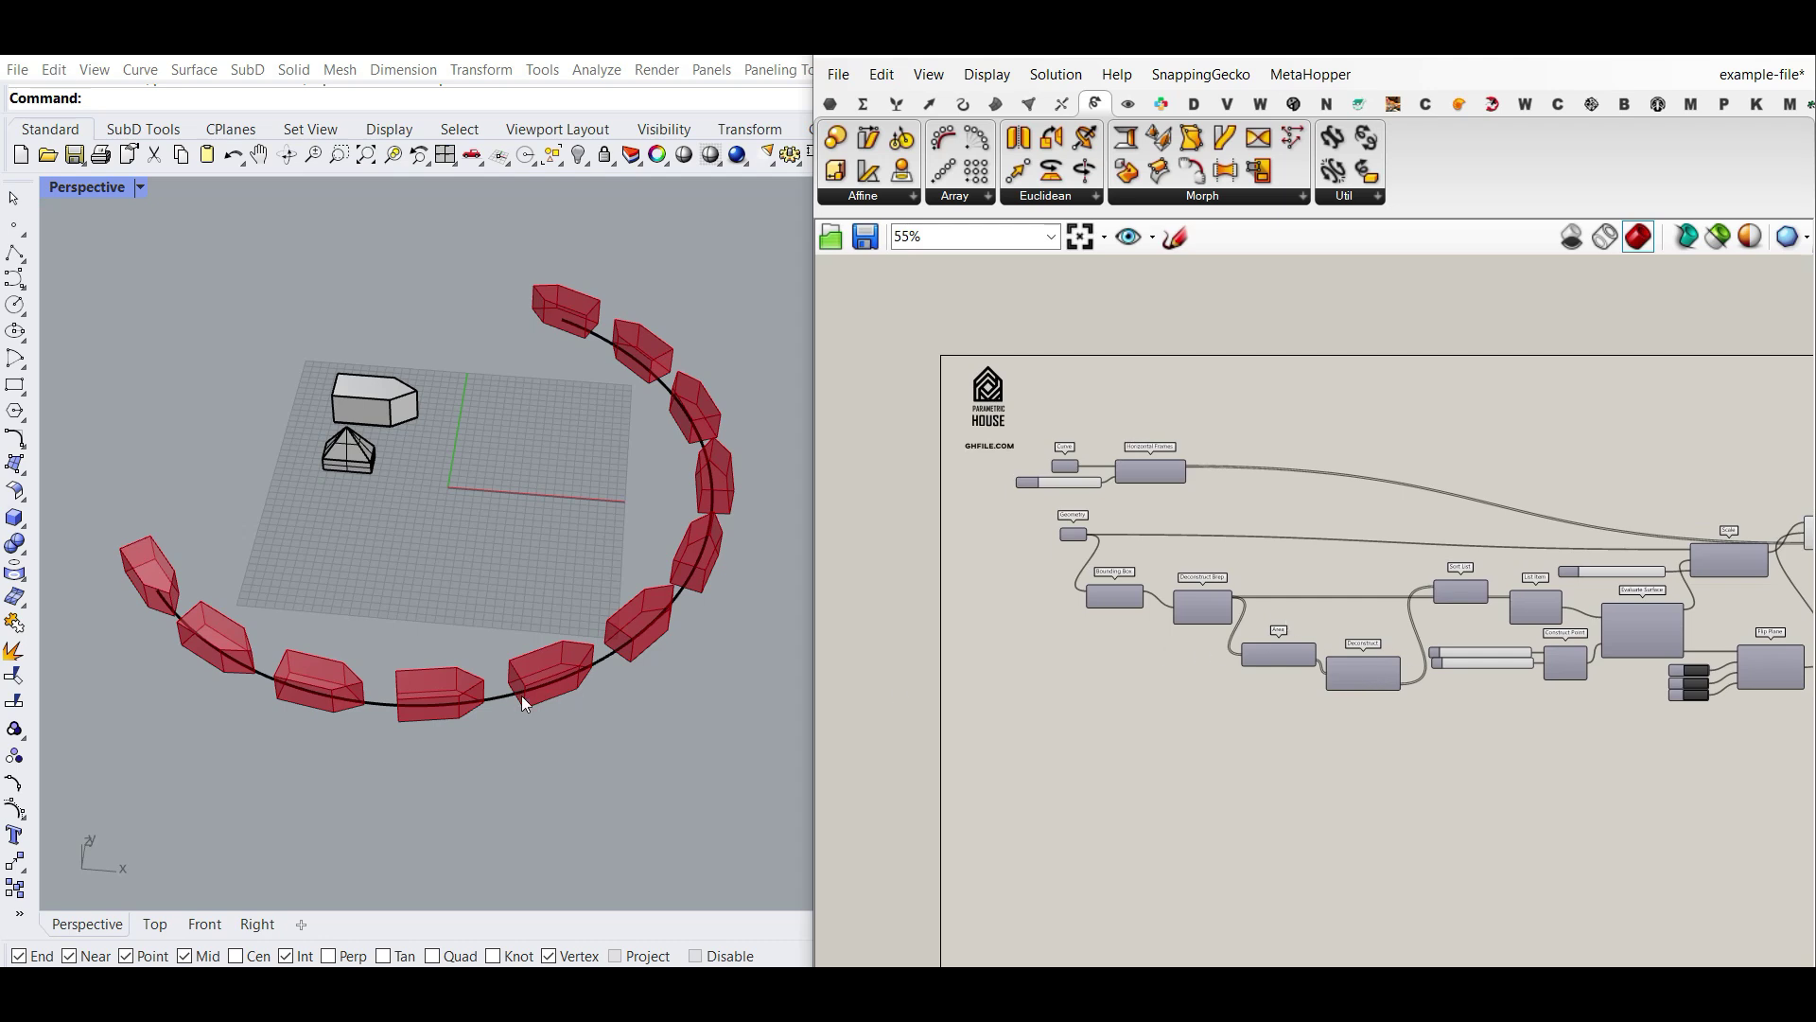
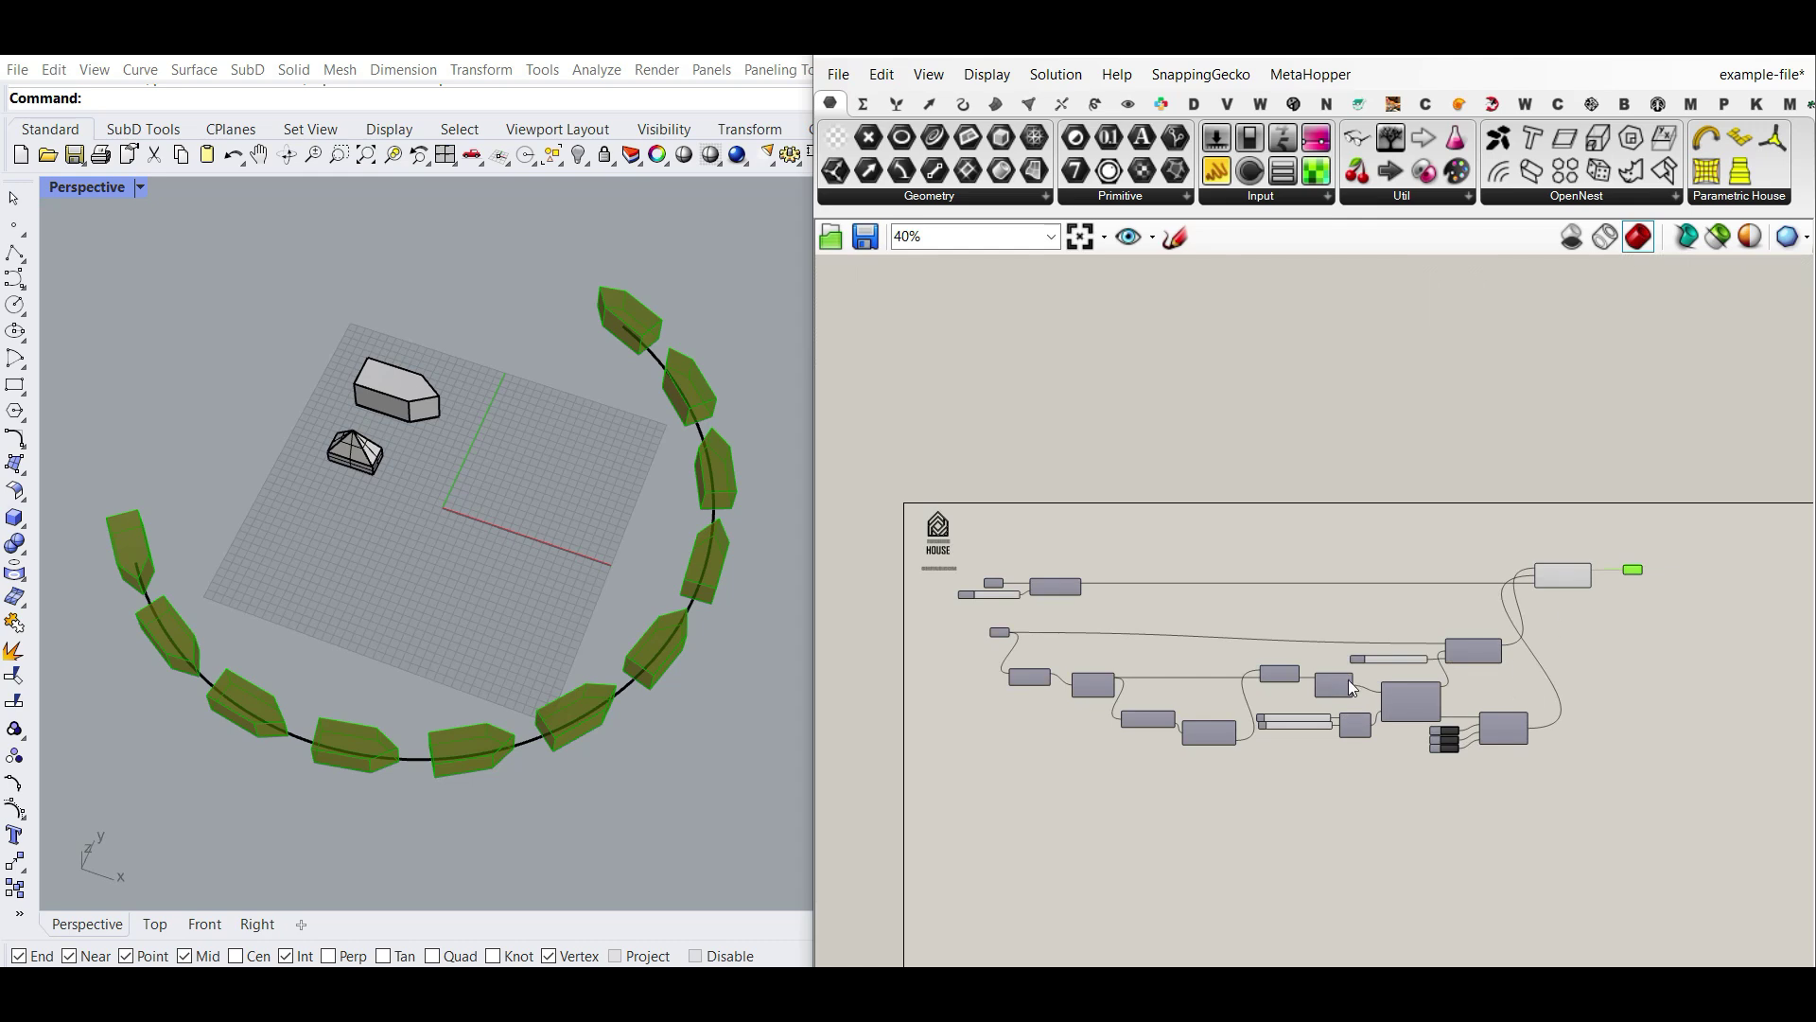
Move the Count slider and the Curve parameter away from Horizontal Frames to start a column of inputs.
{"action": "scroll", "coordinate": [1526, 596], "scroll_direction": "up", "scroll_amount": 3}
{"action": "right_click_drag", "start_coordinate": [1150, 657], "coordinate": [1578, 656]}
{"action": "scroll", "coordinate": [1560, 658], "scroll_direction": "down", "scroll_amount": 3}
{"action": "scroll", "coordinate": [1116, 635], "scroll_direction": "up", "scroll_amount": 3}
{"action": "left_click_drag", "start_coordinate": [1263, 643], "coordinate": [1103, 640]}
{"action": "left_click_drag", "start_coordinate": [1323, 615], "coordinate": [1177, 615]}
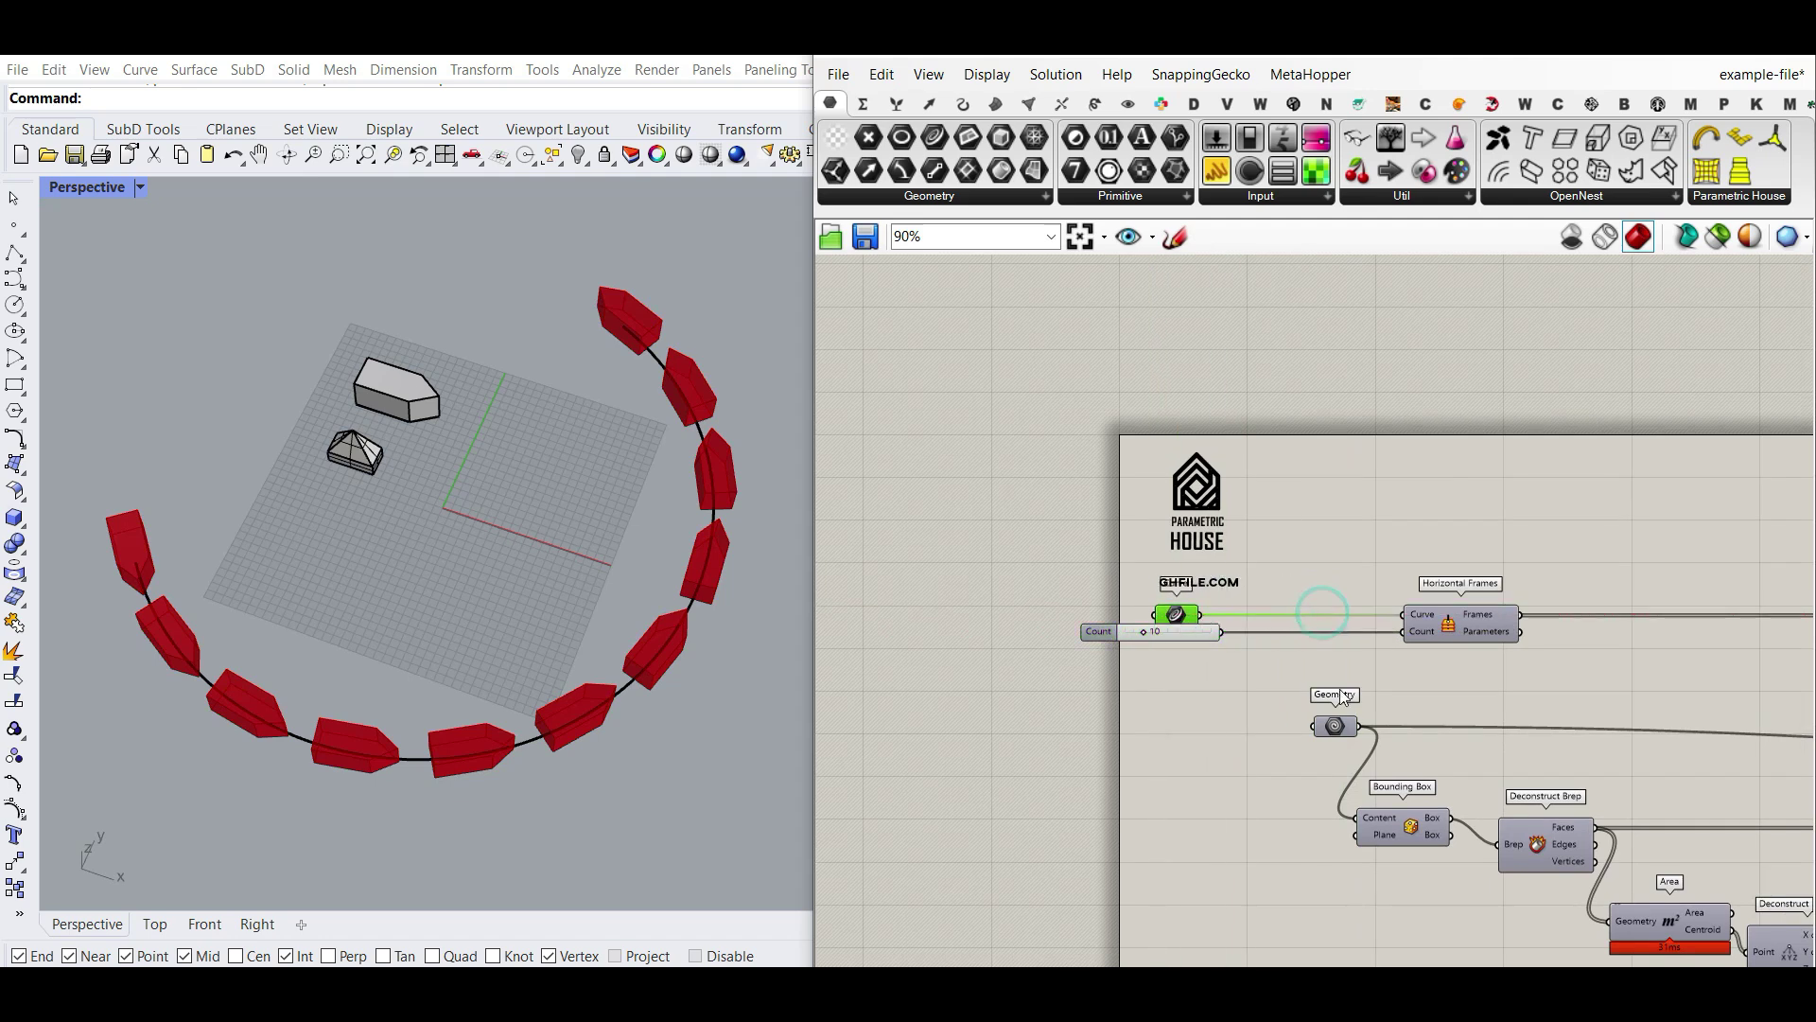
Extract a separate input parameter from the Geometry parameter and place it in the input column.
{"action": "right_click", "coordinate": [1336, 725]}
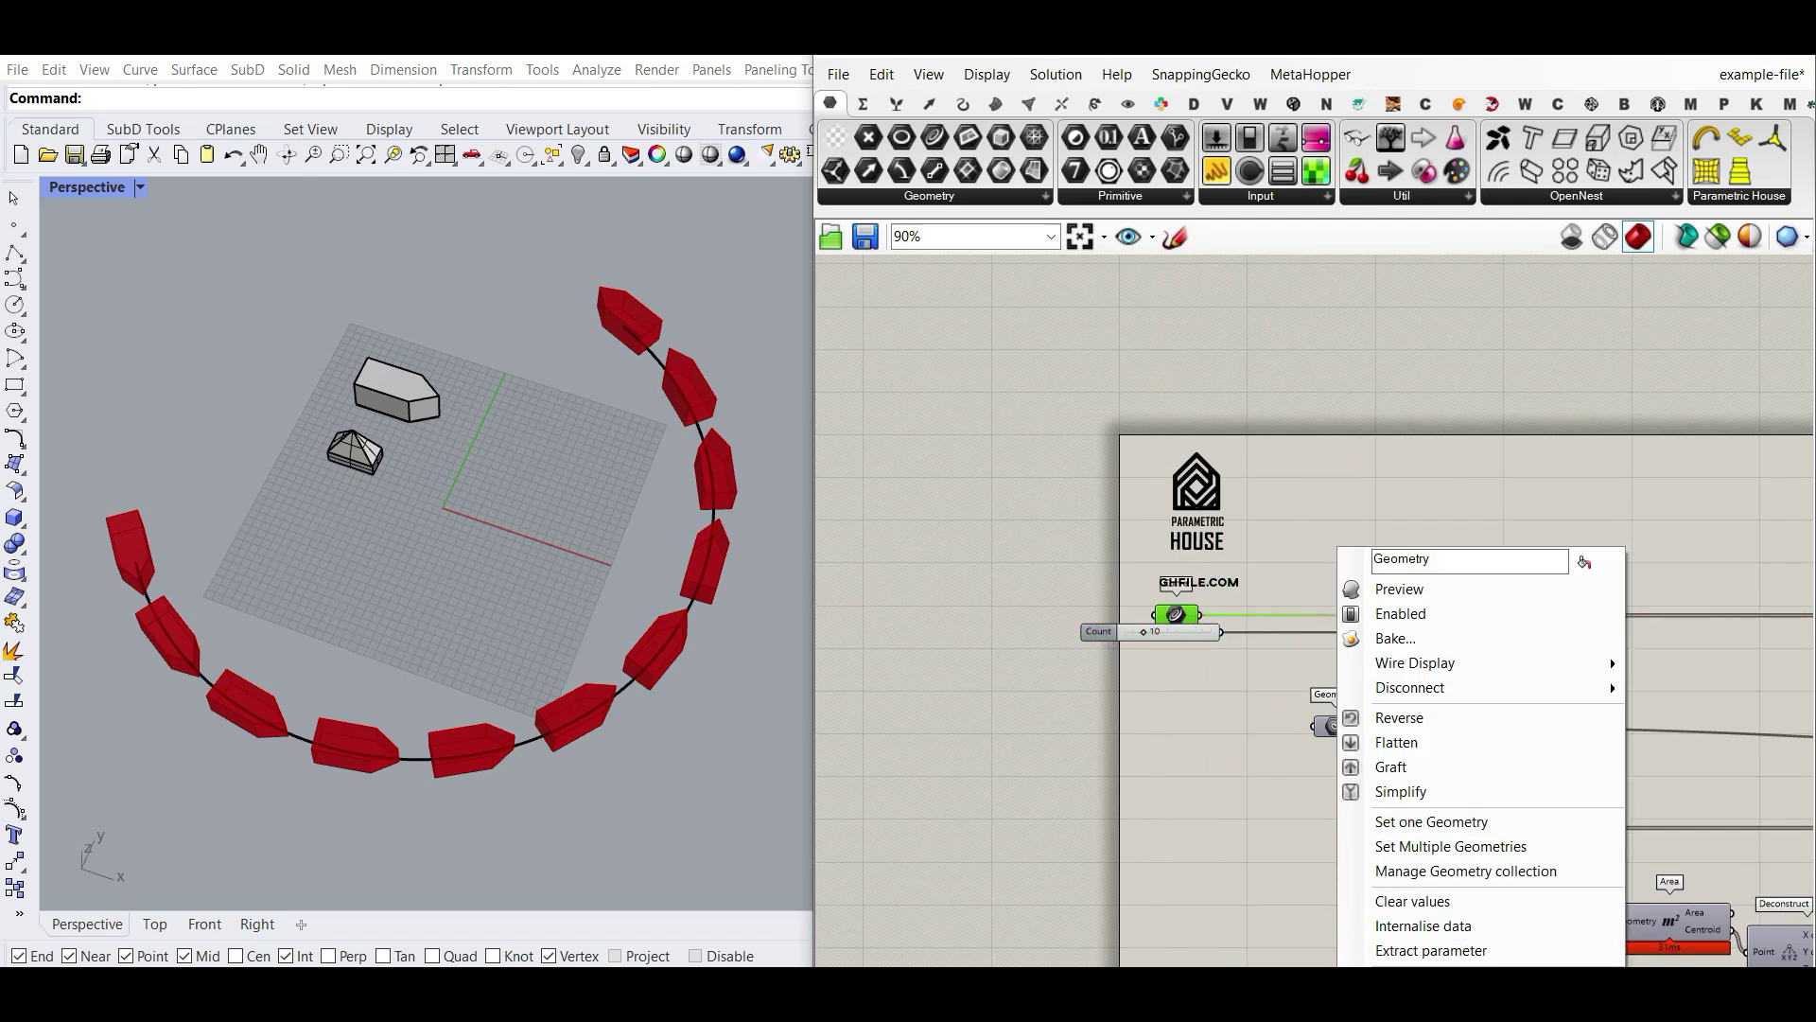
{"action": "left_click", "coordinate": [1414, 949]}
{"action": "left_click_drag", "start_coordinate": [1236, 727], "coordinate": [1107, 726]}
Move the u and v sliders away from Construct Point into the input column.
{"action": "right_click_drag", "start_coordinate": [1565, 734], "coordinate": [1050, 624]}
{"action": "scroll", "coordinate": [1068, 634], "scroll_direction": "down", "scroll_amount": 2}
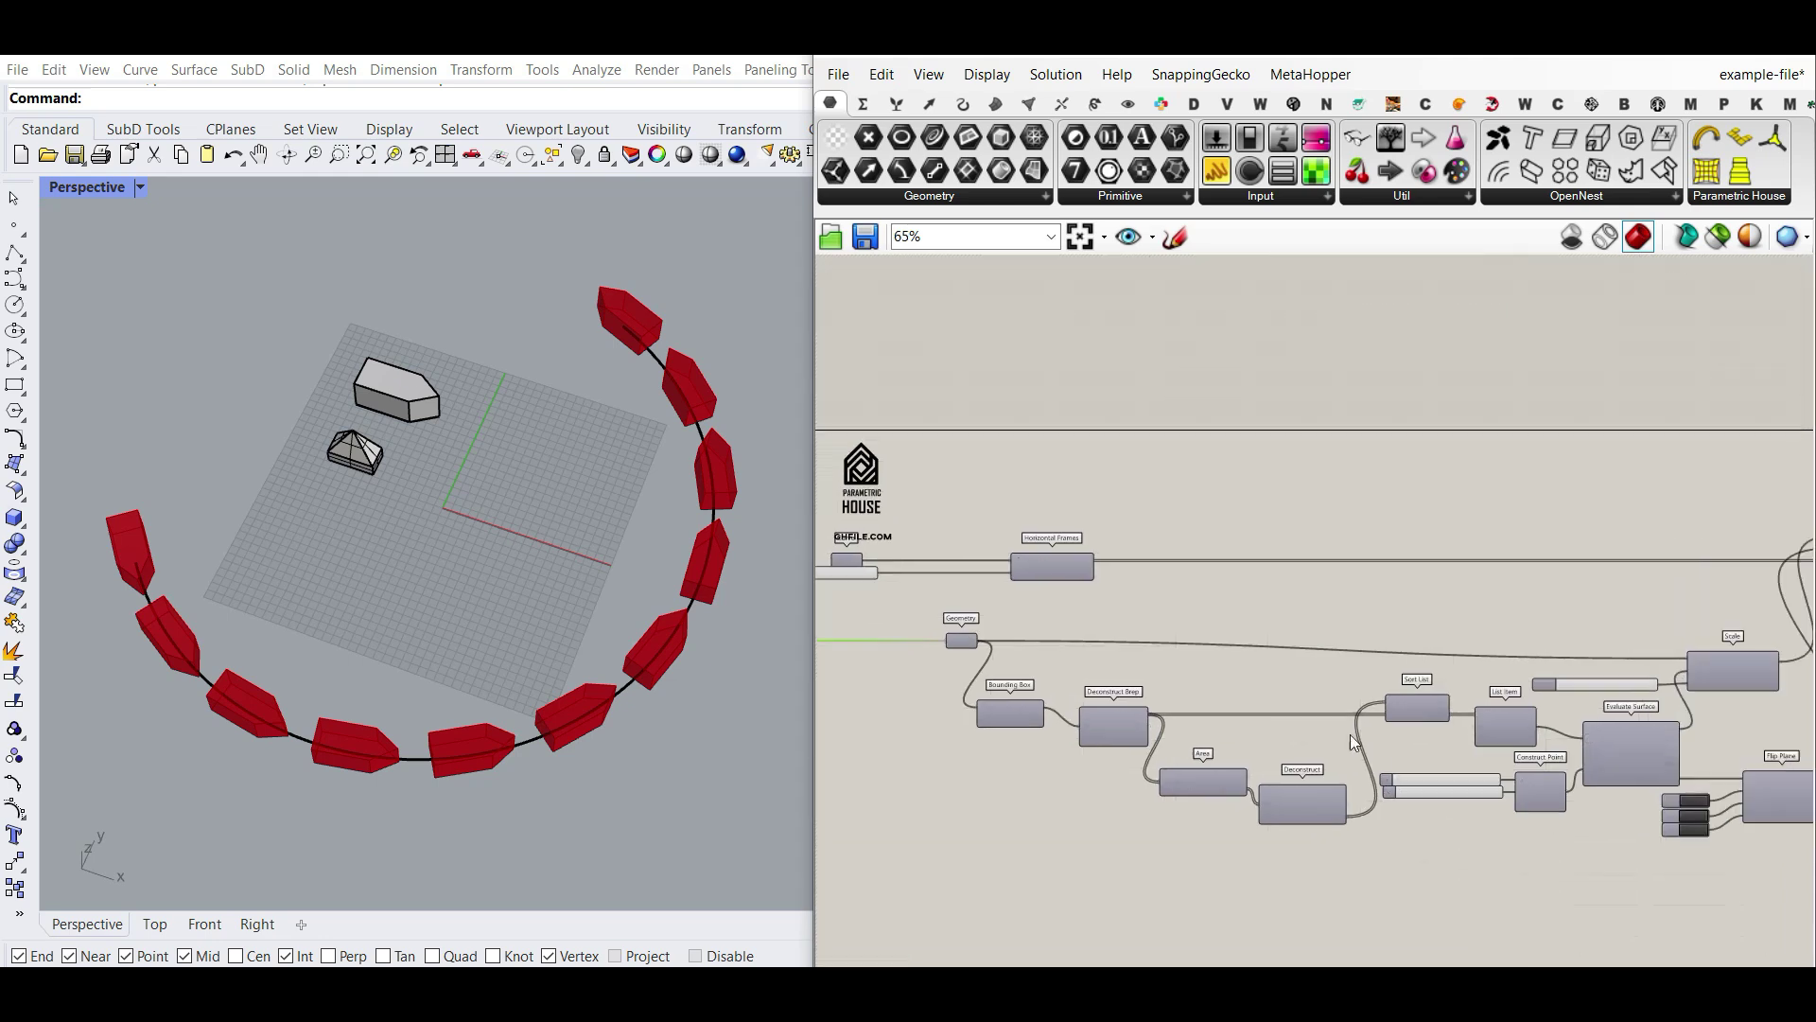
{"action": "scroll", "coordinate": [1420, 821], "scroll_direction": "up", "scroll_amount": 3}
{"action": "left_click_drag", "start_coordinate": [1353, 784], "coordinate": [1118, 755]}
{"action": "scroll", "coordinate": [1505, 814], "scroll_direction": "down", "scroll_amount": 6}
{"action": "scroll", "coordinate": [1232, 763], "scroll_direction": "up", "scroll_amount": 4}
Move the X, Y and Z toggles away from Flip Plane into the input column.
{"action": "right_click_drag", "start_coordinate": [1533, 738], "coordinate": [1326, 717]}
{"action": "scroll", "coordinate": [1325, 717], "scroll_direction": "down", "scroll_amount": 2}
{"action": "right_click_drag", "start_coordinate": [1755, 825], "coordinate": [1537, 820]}
{"action": "scroll", "coordinate": [1537, 819], "scroll_direction": "up", "scroll_amount": 4}
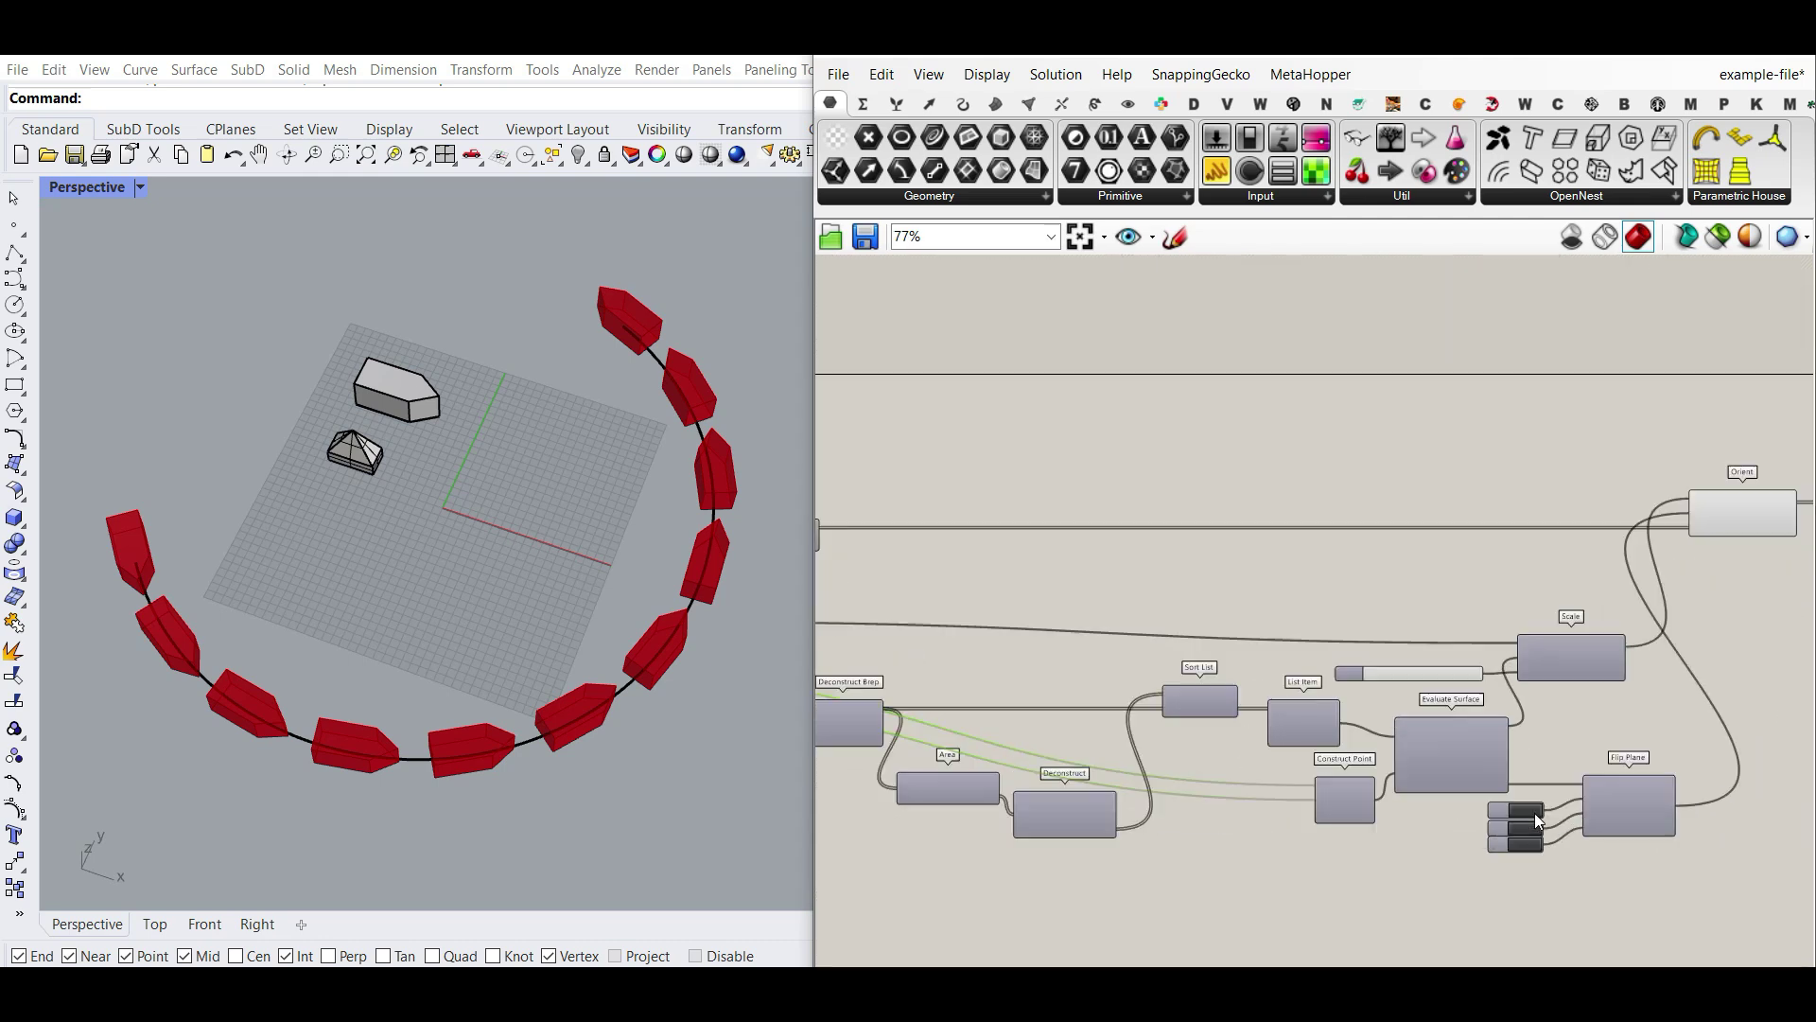
{"action": "left_click_drag", "start_coordinate": [1472, 874], "coordinate": [1484, 881]}
{"action": "left_click_drag", "start_coordinate": [1483, 812], "coordinate": [1173, 755]}
{"action": "left_click", "coordinate": [1491, 934]}
Move the Scale slider away from the Scale component into the input column.
{"action": "scroll", "coordinate": [1559, 801], "scroll_direction": "down", "scroll_amount": 7}
{"action": "scroll", "coordinate": [1215, 787], "scroll_direction": "up", "scroll_amount": 4}
{"action": "right_click_drag", "start_coordinate": [1700, 765], "coordinate": [1300, 754]}
{"action": "left_click_drag", "start_coordinate": [1432, 698], "coordinate": [1153, 755]}
Move the final Geometry parameter farther from Orient so it stands apart as the output.
{"action": "scroll", "coordinate": [1502, 705], "scroll_direction": "down", "scroll_amount": 4}
{"action": "right_click_drag", "start_coordinate": [1665, 607], "coordinate": [1426, 622]}
{"action": "scroll", "coordinate": [1424, 621], "scroll_direction": "up", "scroll_amount": 4}
{"action": "scroll", "coordinate": [1425, 714], "scroll_direction": "up", "scroll_amount": 3}
{"action": "left_click_drag", "start_coordinate": [1354, 725], "coordinate": [1515, 722]}
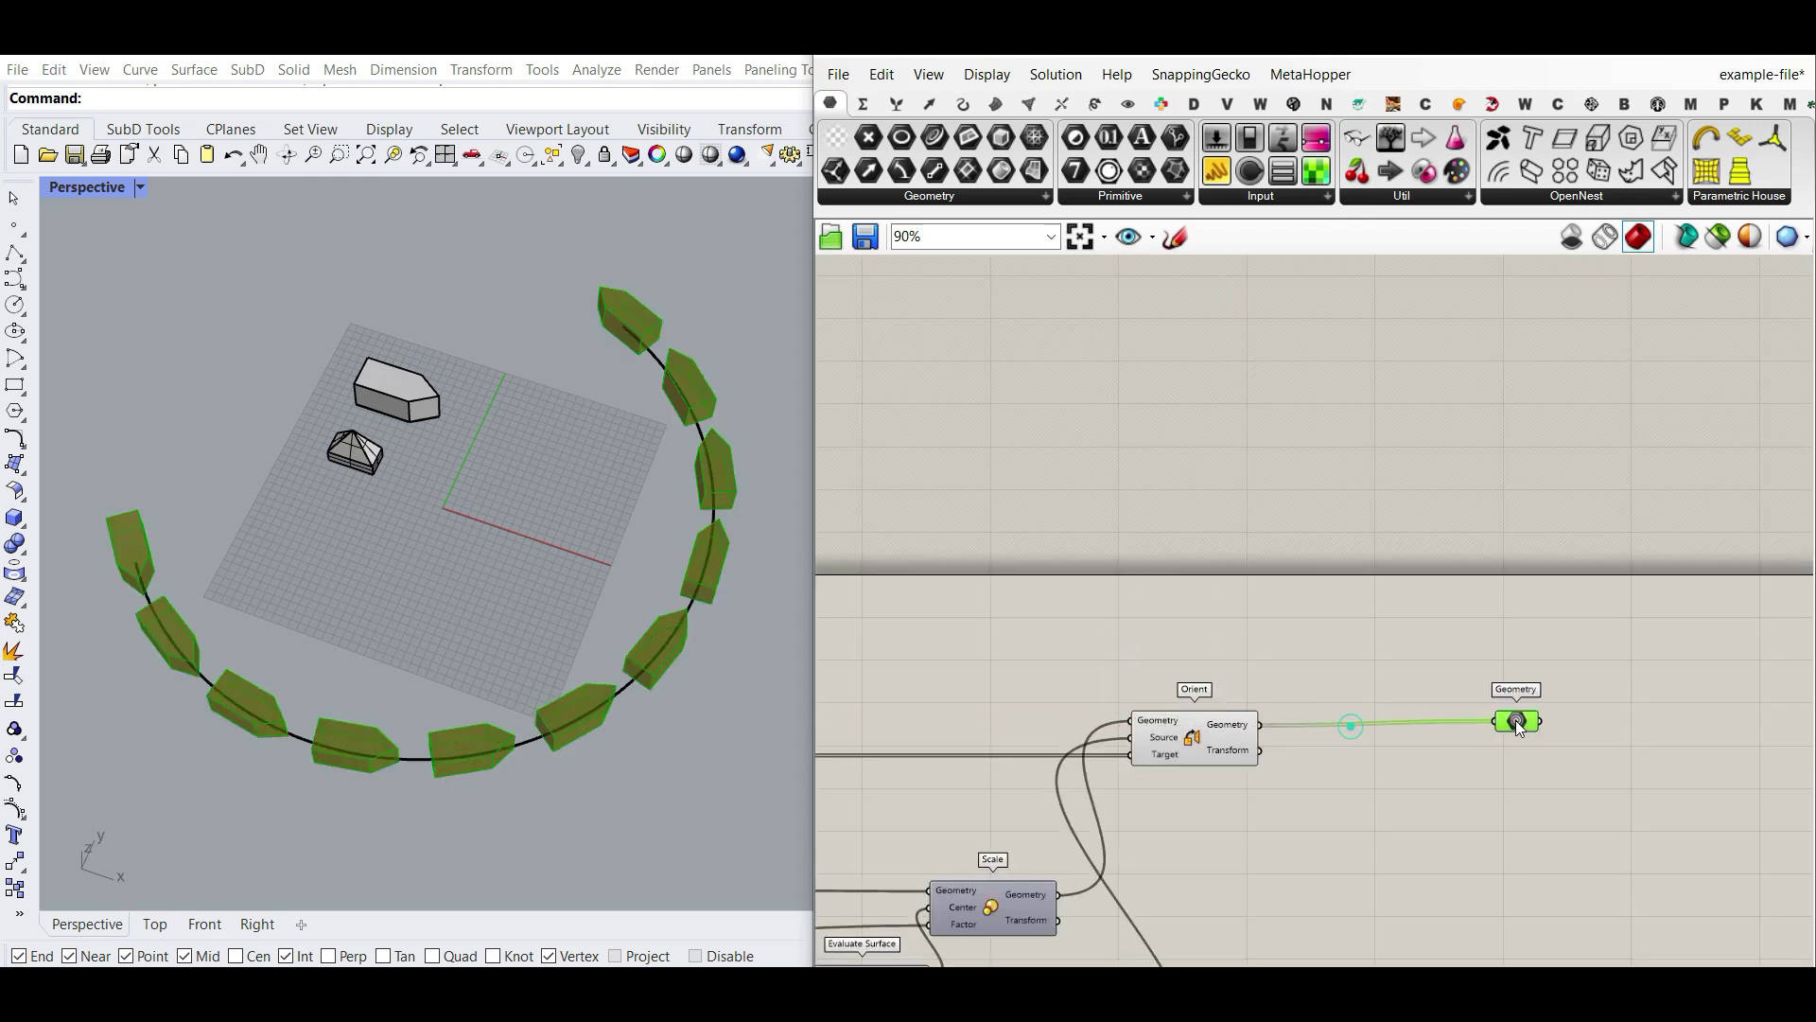
Group all processing components between the input column and the final Geometry parameter into a cluster.
{"action": "right_click_drag", "start_coordinate": [1332, 761], "coordinate": [1636, 668]}
{"action": "scroll", "coordinate": [1637, 668], "scroll_direction": "down", "scroll_amount": 4}
{"action": "left_click_drag", "start_coordinate": [1563, 831], "coordinate": [1000, 625]}
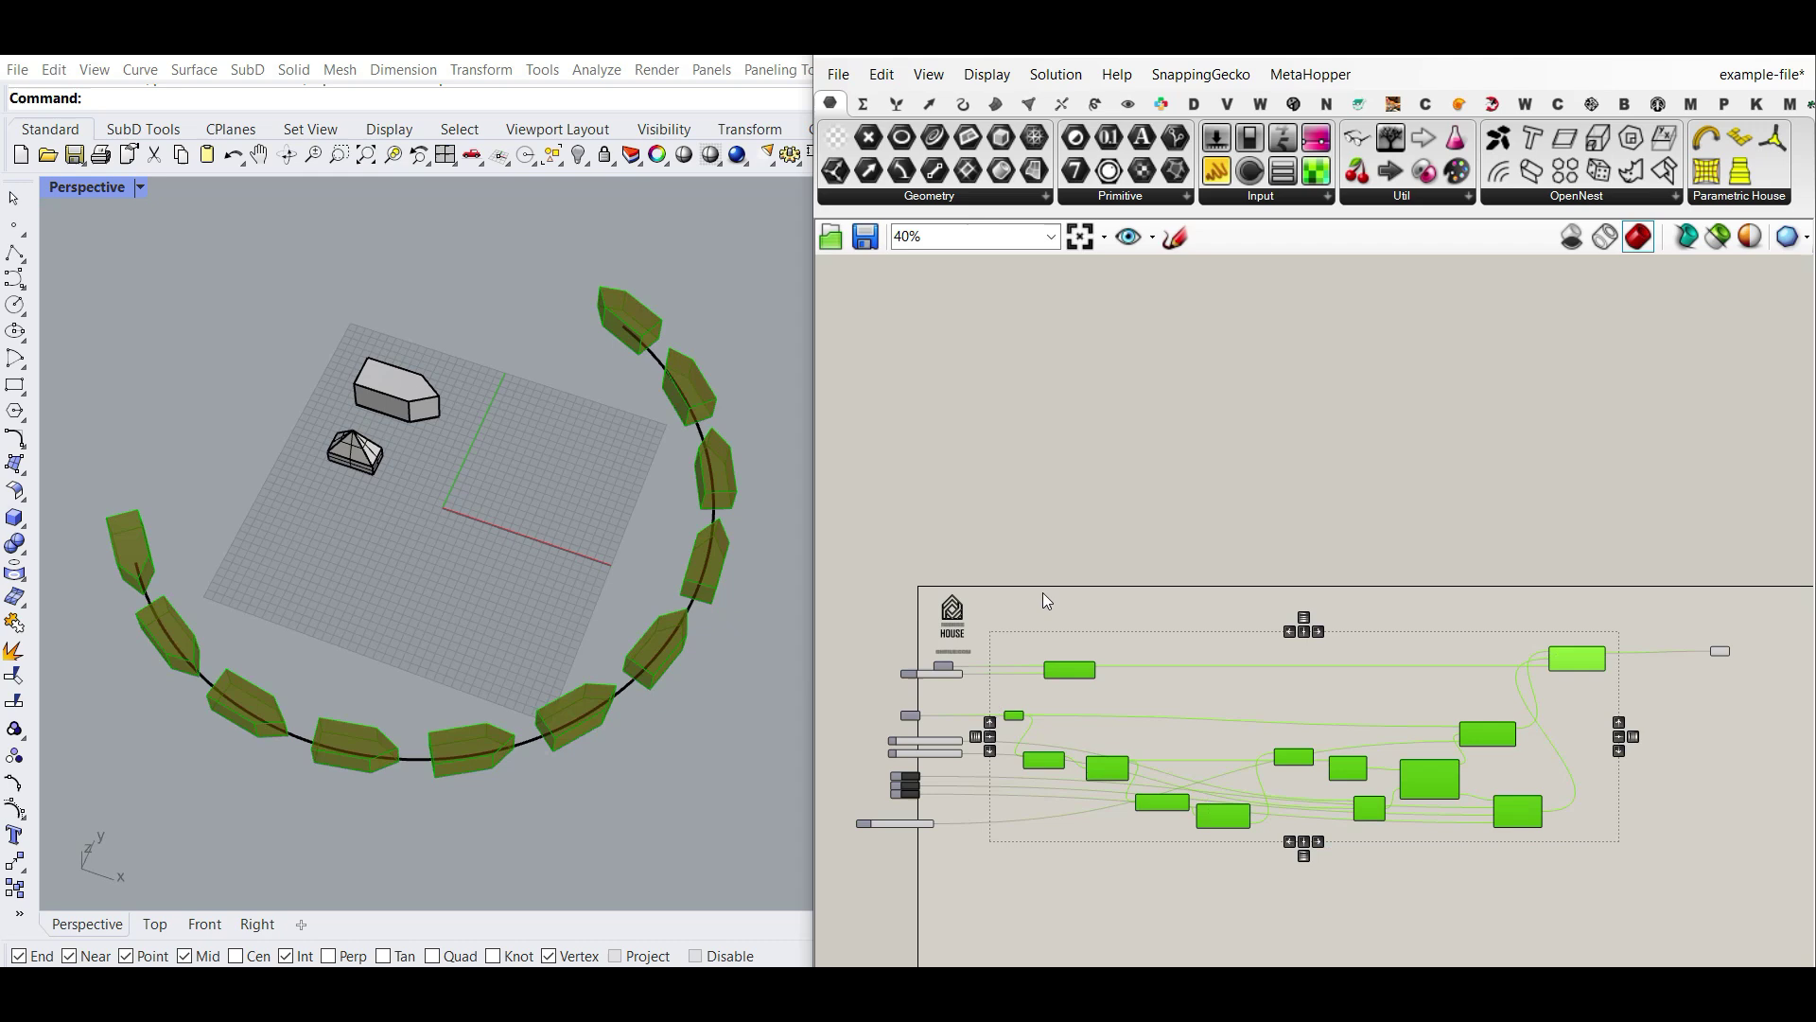
{"action": "middle_click", "coordinate": [1101, 547]}
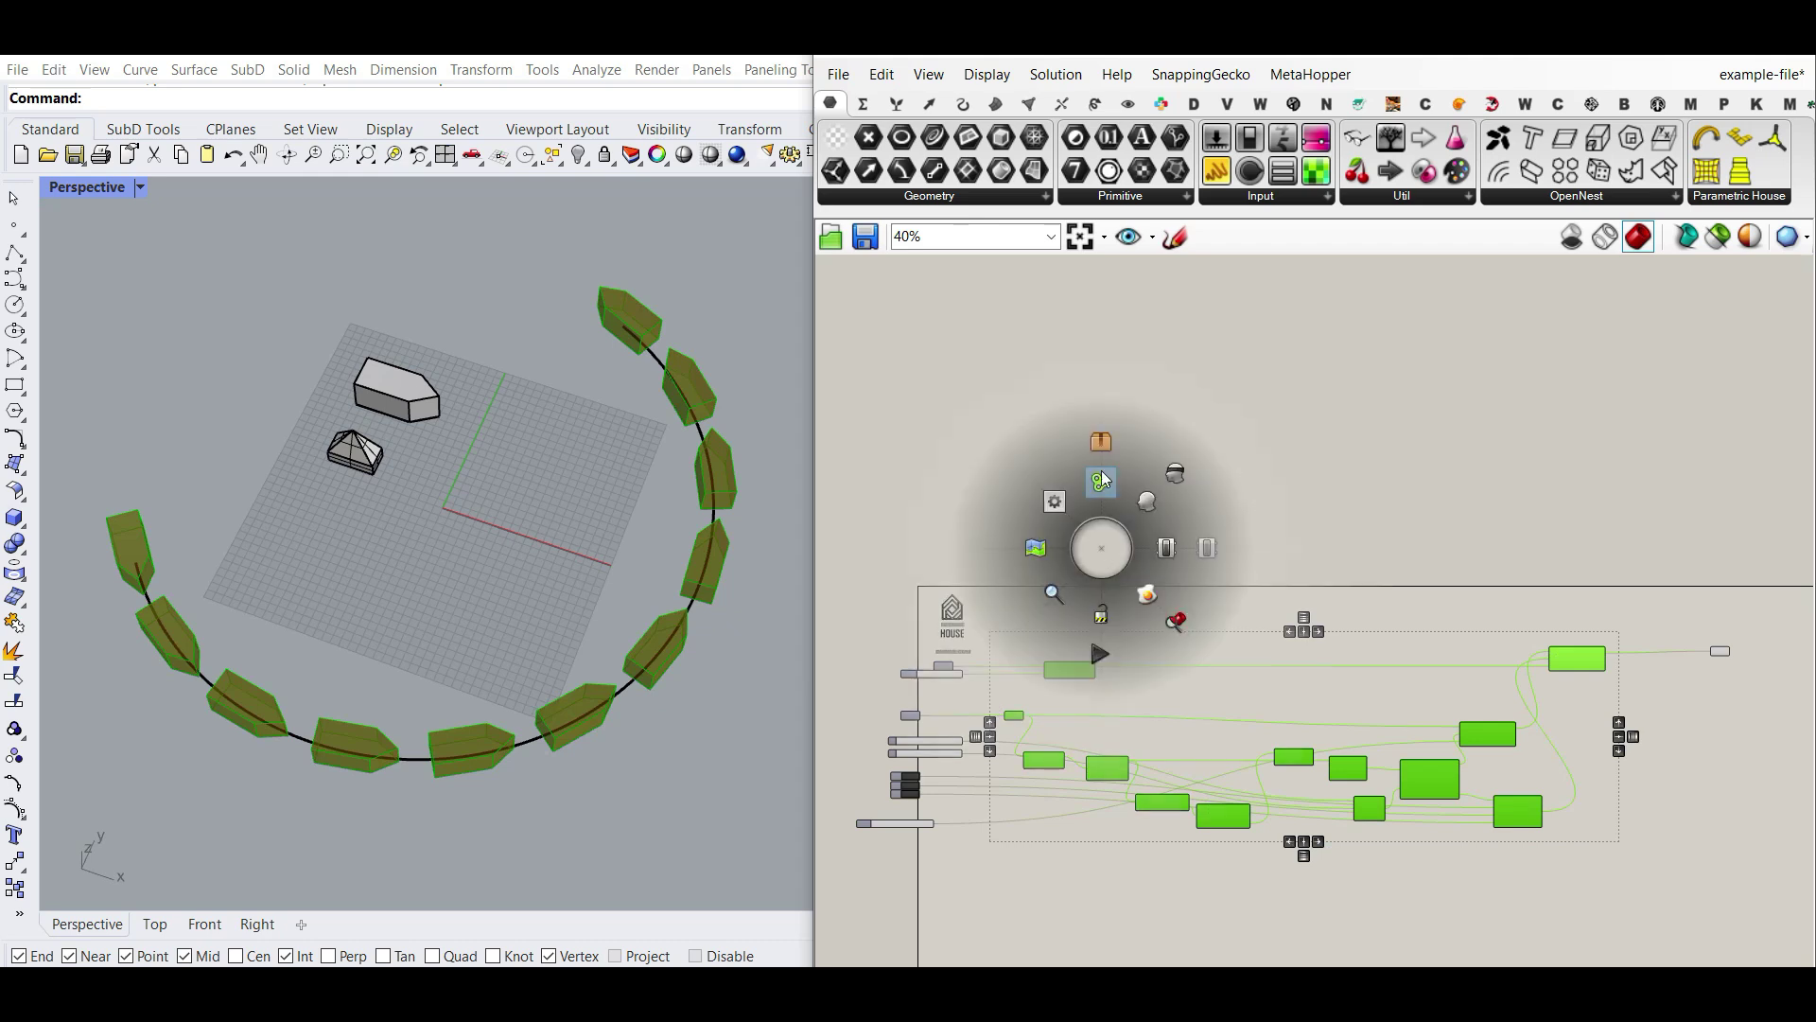
{"action": "right_click", "coordinate": [1338, 512]}
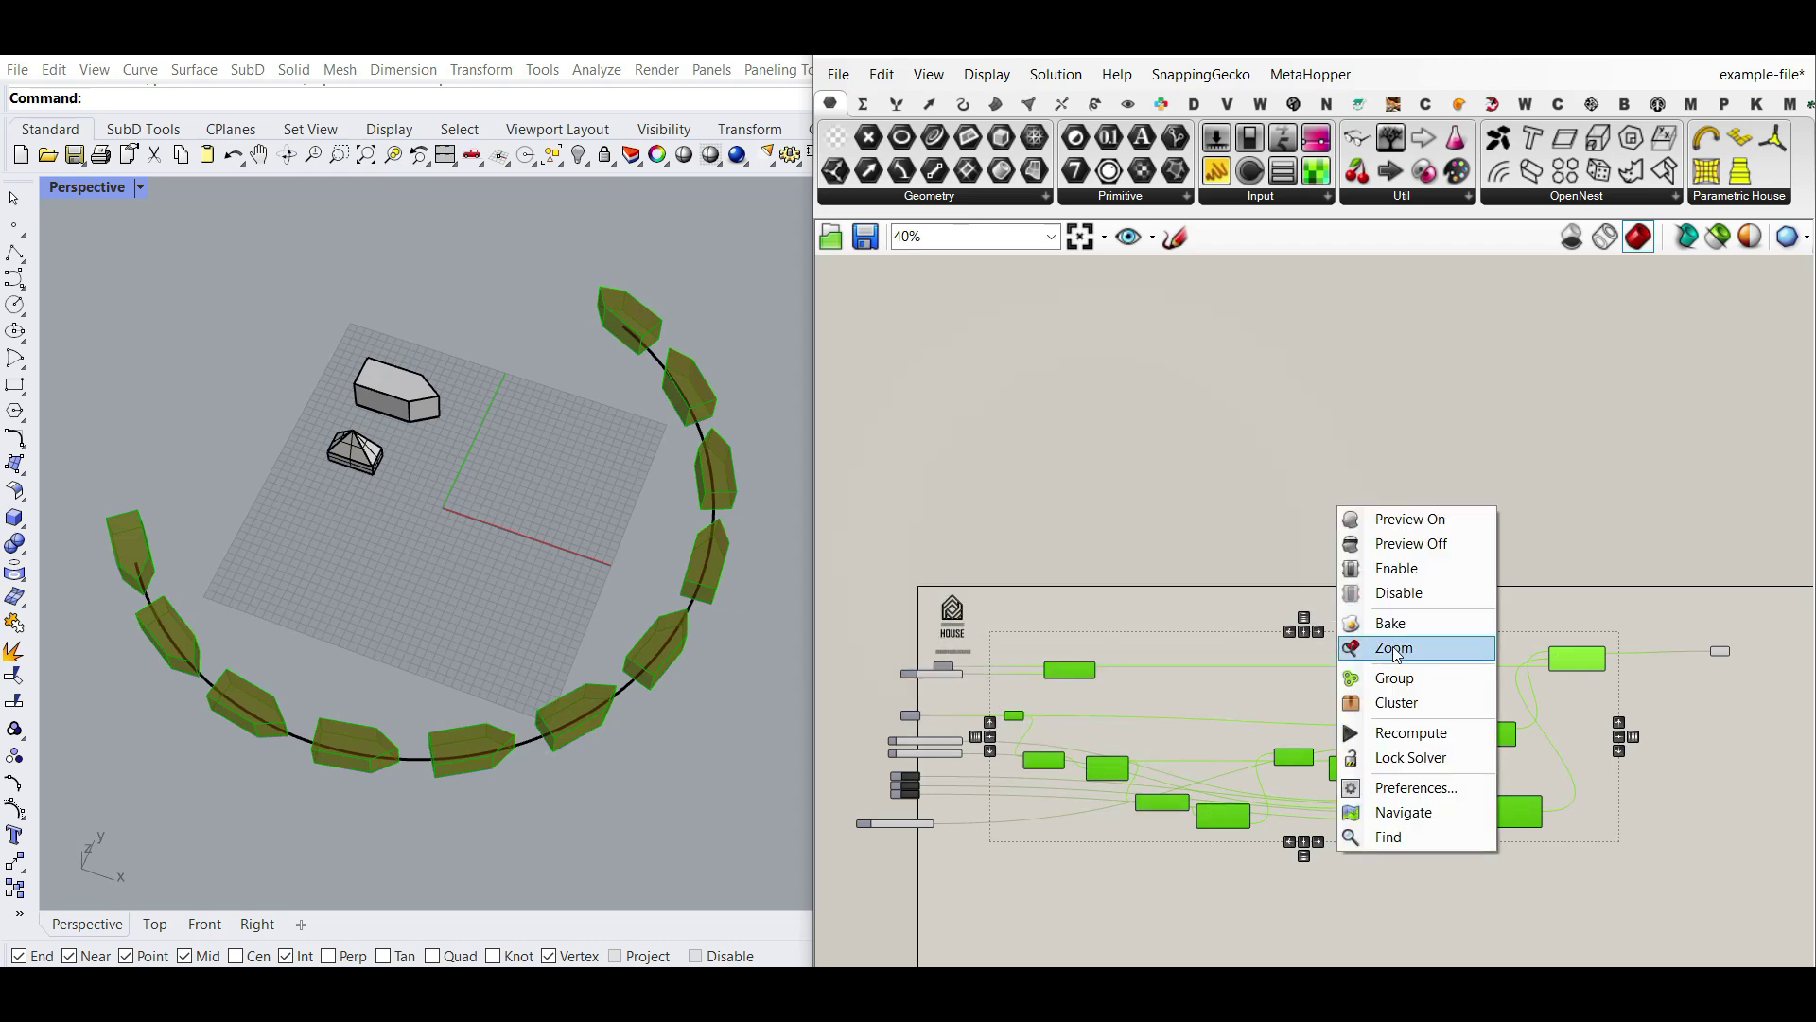
{"action": "left_click", "coordinate": [1381, 701]}
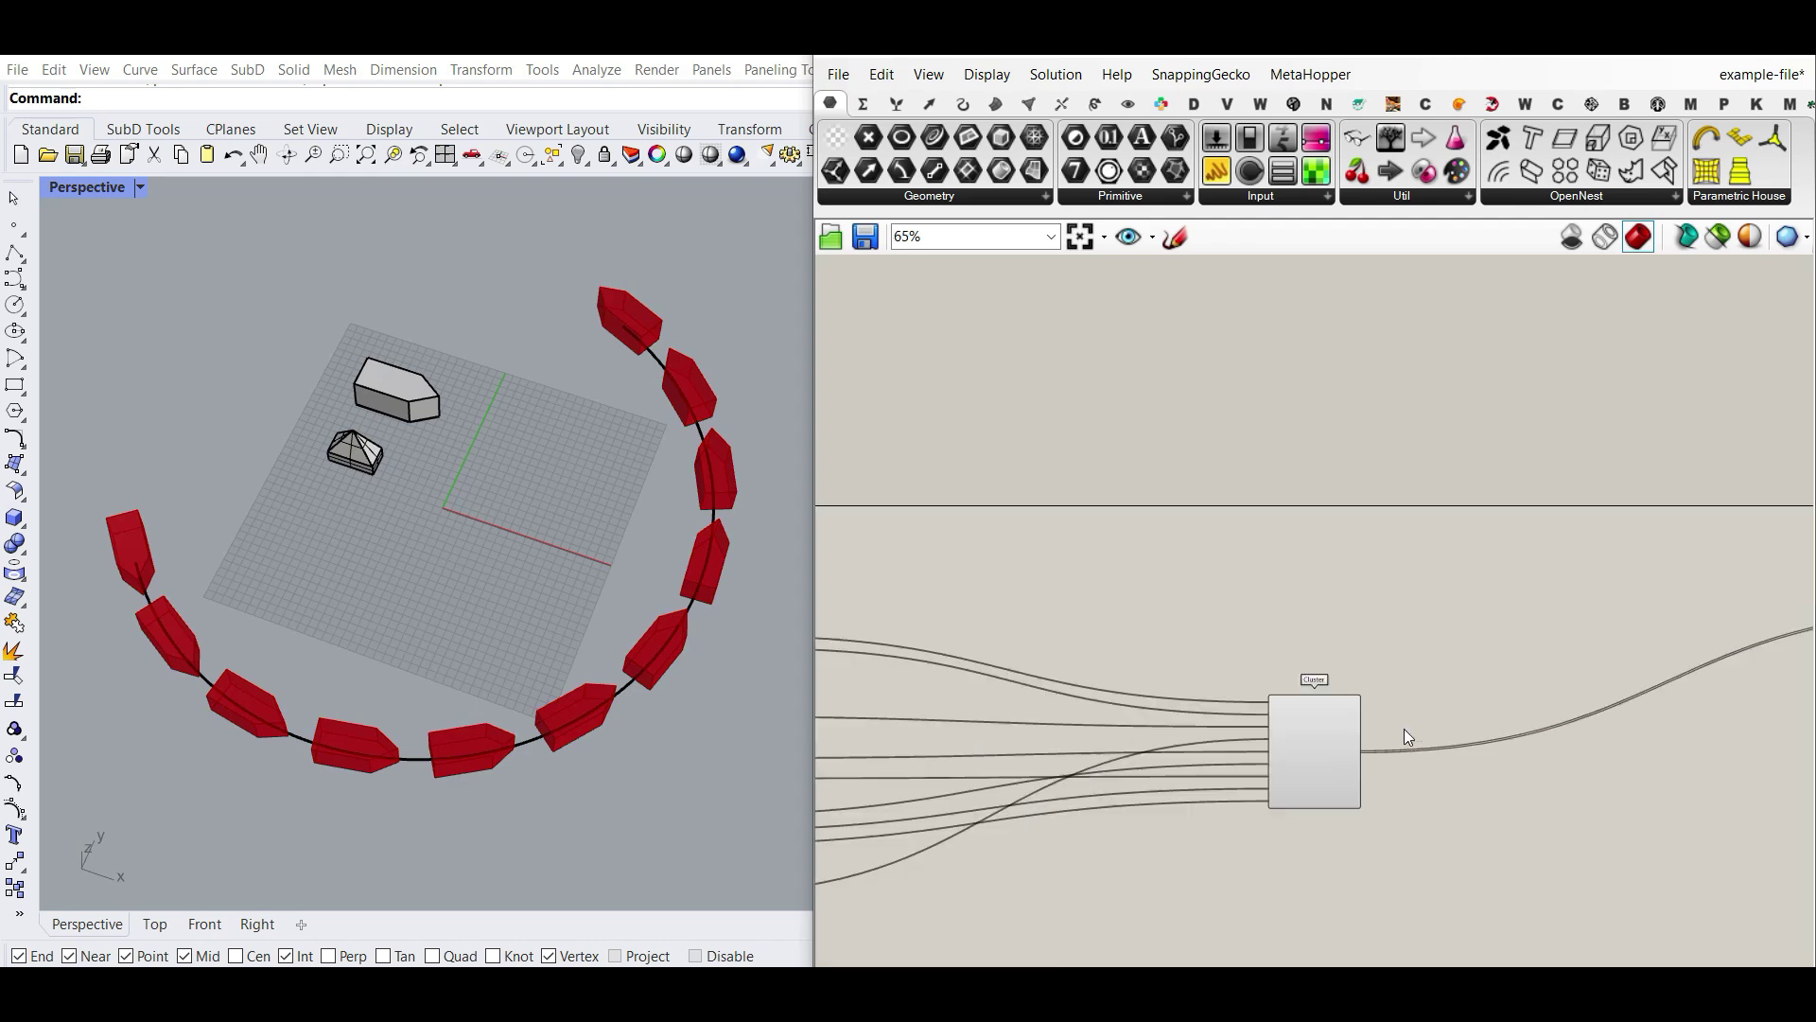
Move the Cluster component near its input column and bring the Scale slider closer to the other inputs.
{"action": "scroll", "coordinate": [1404, 728], "scroll_direction": "up", "scroll_amount": 3}
{"action": "left_click_drag", "start_coordinate": [1434, 688], "coordinate": [974, 644]}
{"action": "right_click_drag", "start_coordinate": [840, 721], "coordinate": [1303, 746]}
{"action": "scroll", "coordinate": [1303, 745], "scroll_direction": "up", "scroll_amount": 3}
{"action": "left_click_drag", "start_coordinate": [1053, 948], "coordinate": [1154, 899]}
{"action": "right_click_drag", "start_coordinate": [1156, 899], "coordinate": [1010, 889]}
Open the cluster for editing and move its Geometry input to the head of a new input column.
{"action": "left_click", "coordinate": [1416, 592]}
{"action": "double_click", "coordinate": [1416, 595]}
{"action": "scroll", "coordinate": [1222, 485], "scroll_direction": "up", "scroll_amount": 3}
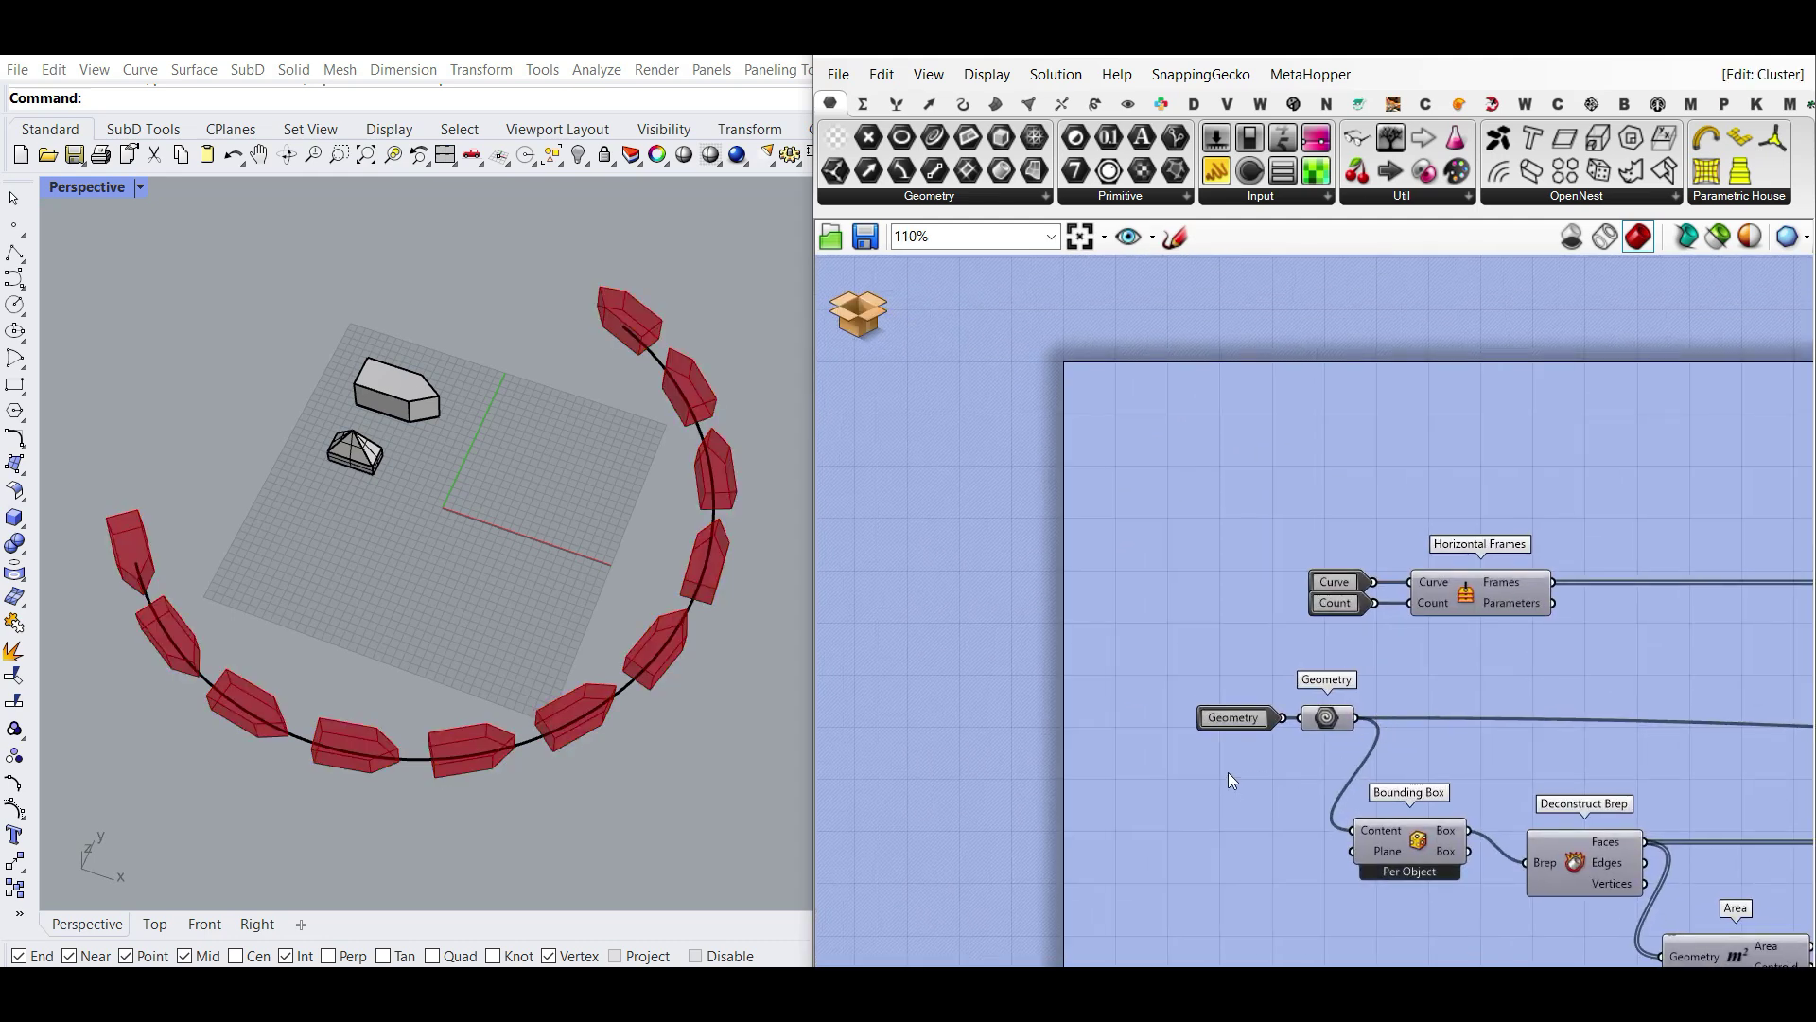
{"action": "scroll", "coordinate": [1223, 776], "scroll_direction": "down", "scroll_amount": 3}
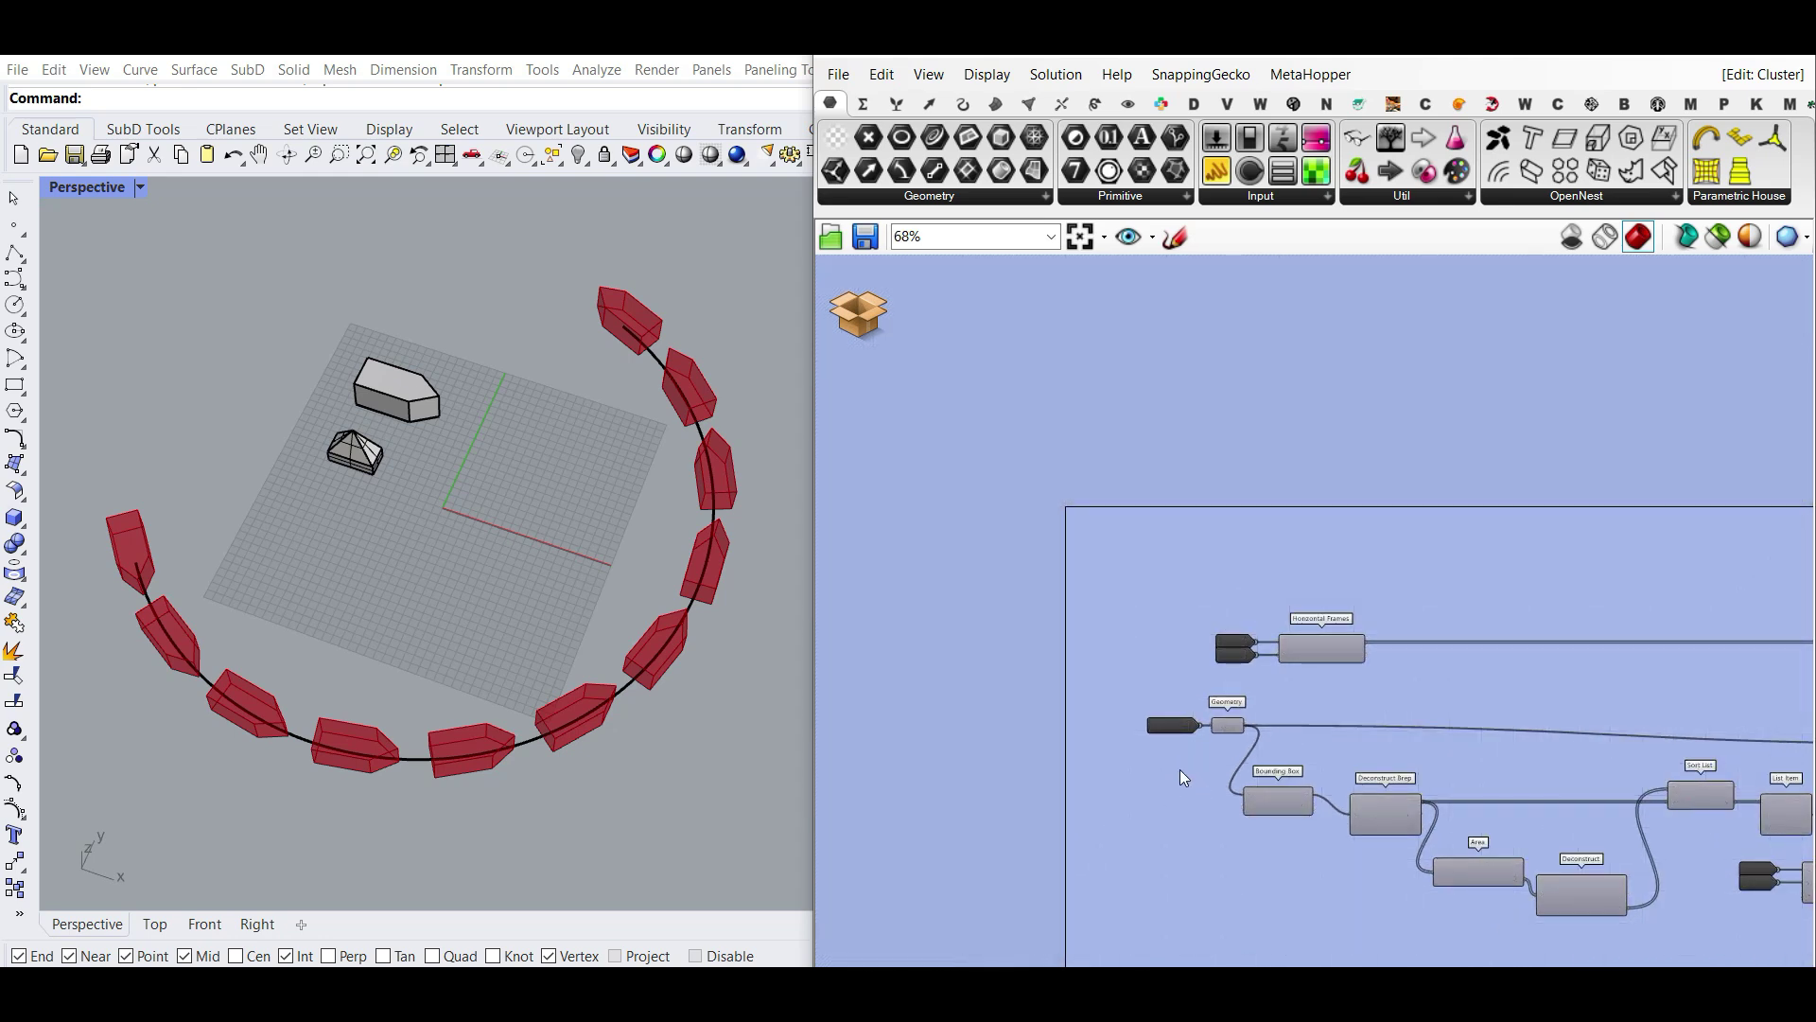
{"action": "right_click_drag", "start_coordinate": [1179, 769], "coordinate": [1251, 774]}
{"action": "left_click_drag", "start_coordinate": [1253, 736], "coordinate": [1103, 573]}
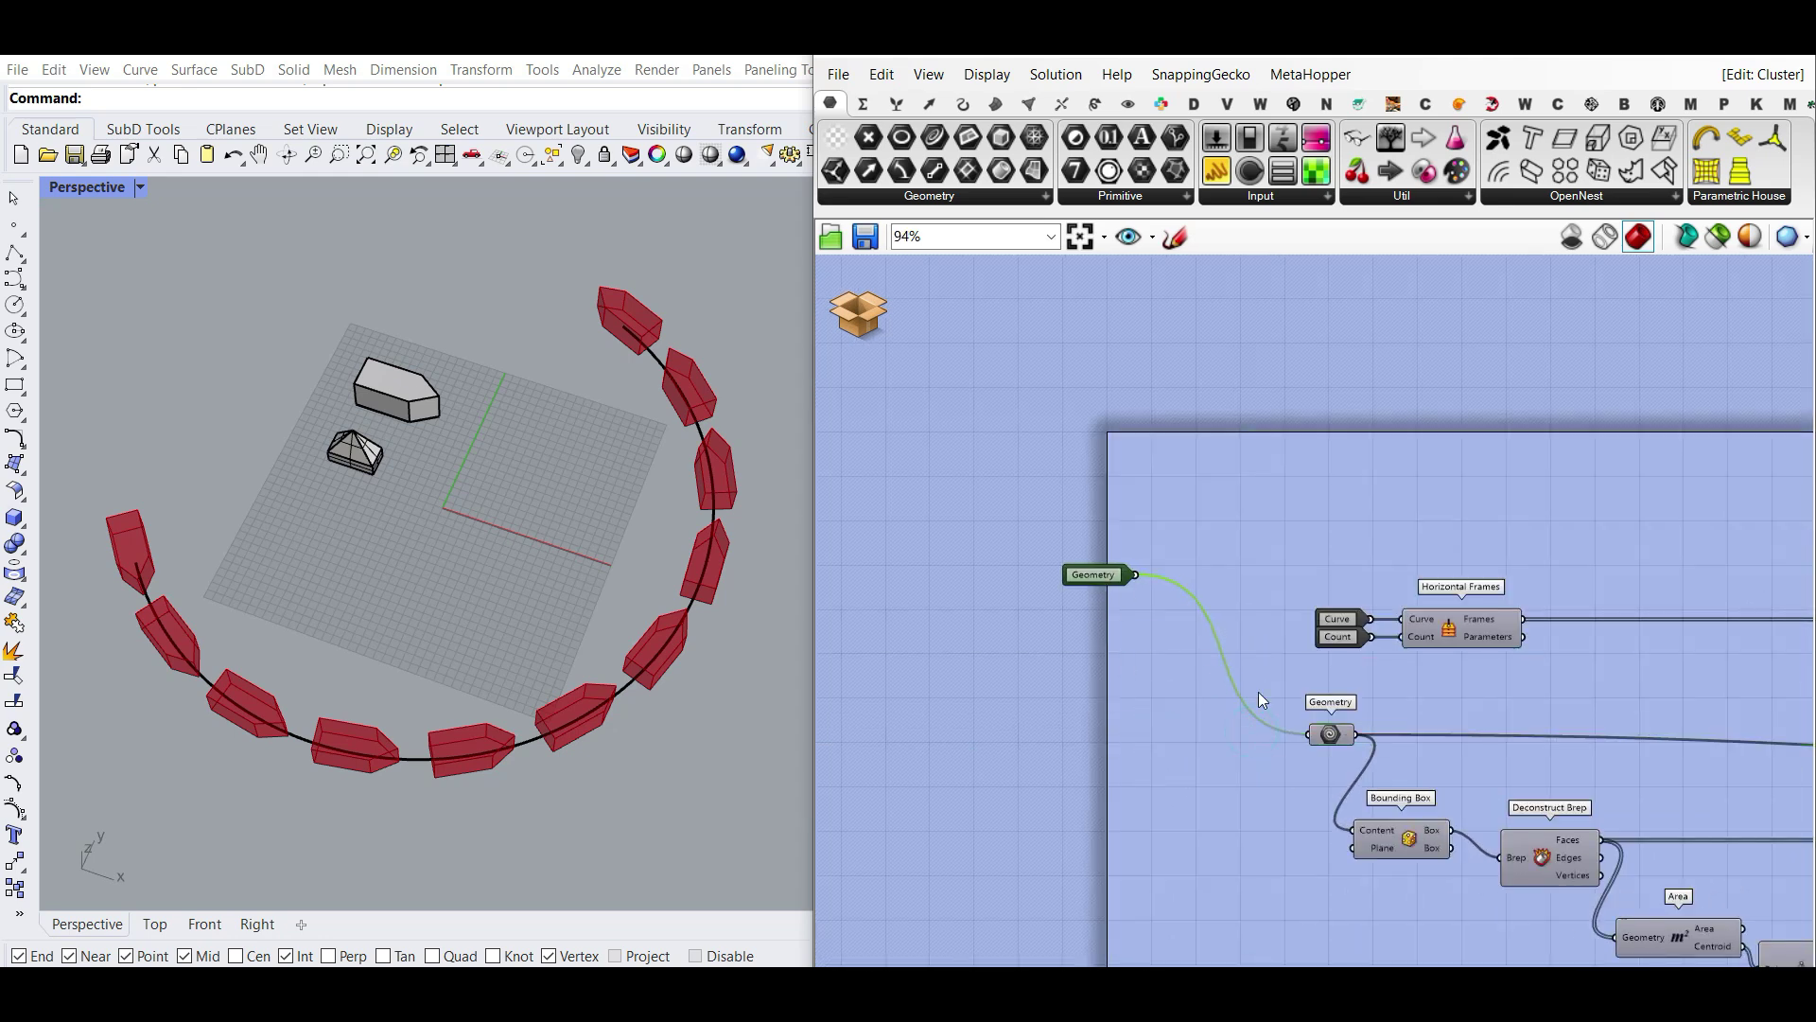
Stack the cluster's Curve and Count inputs directly beneath the Geometry input.
{"action": "scroll", "coordinate": [1258, 691], "scroll_direction": "up", "scroll_amount": 2}
{"action": "scroll", "coordinate": [1285, 696], "scroll_direction": "down", "scroll_amount": 3}
{"action": "right_click_drag", "start_coordinate": [1664, 681], "coordinate": [1524, 683]}
{"action": "scroll", "coordinate": [1519, 678], "scroll_direction": "up", "scroll_amount": 2}
{"action": "right_click_drag", "start_coordinate": [1101, 610], "coordinate": [1443, 647]}
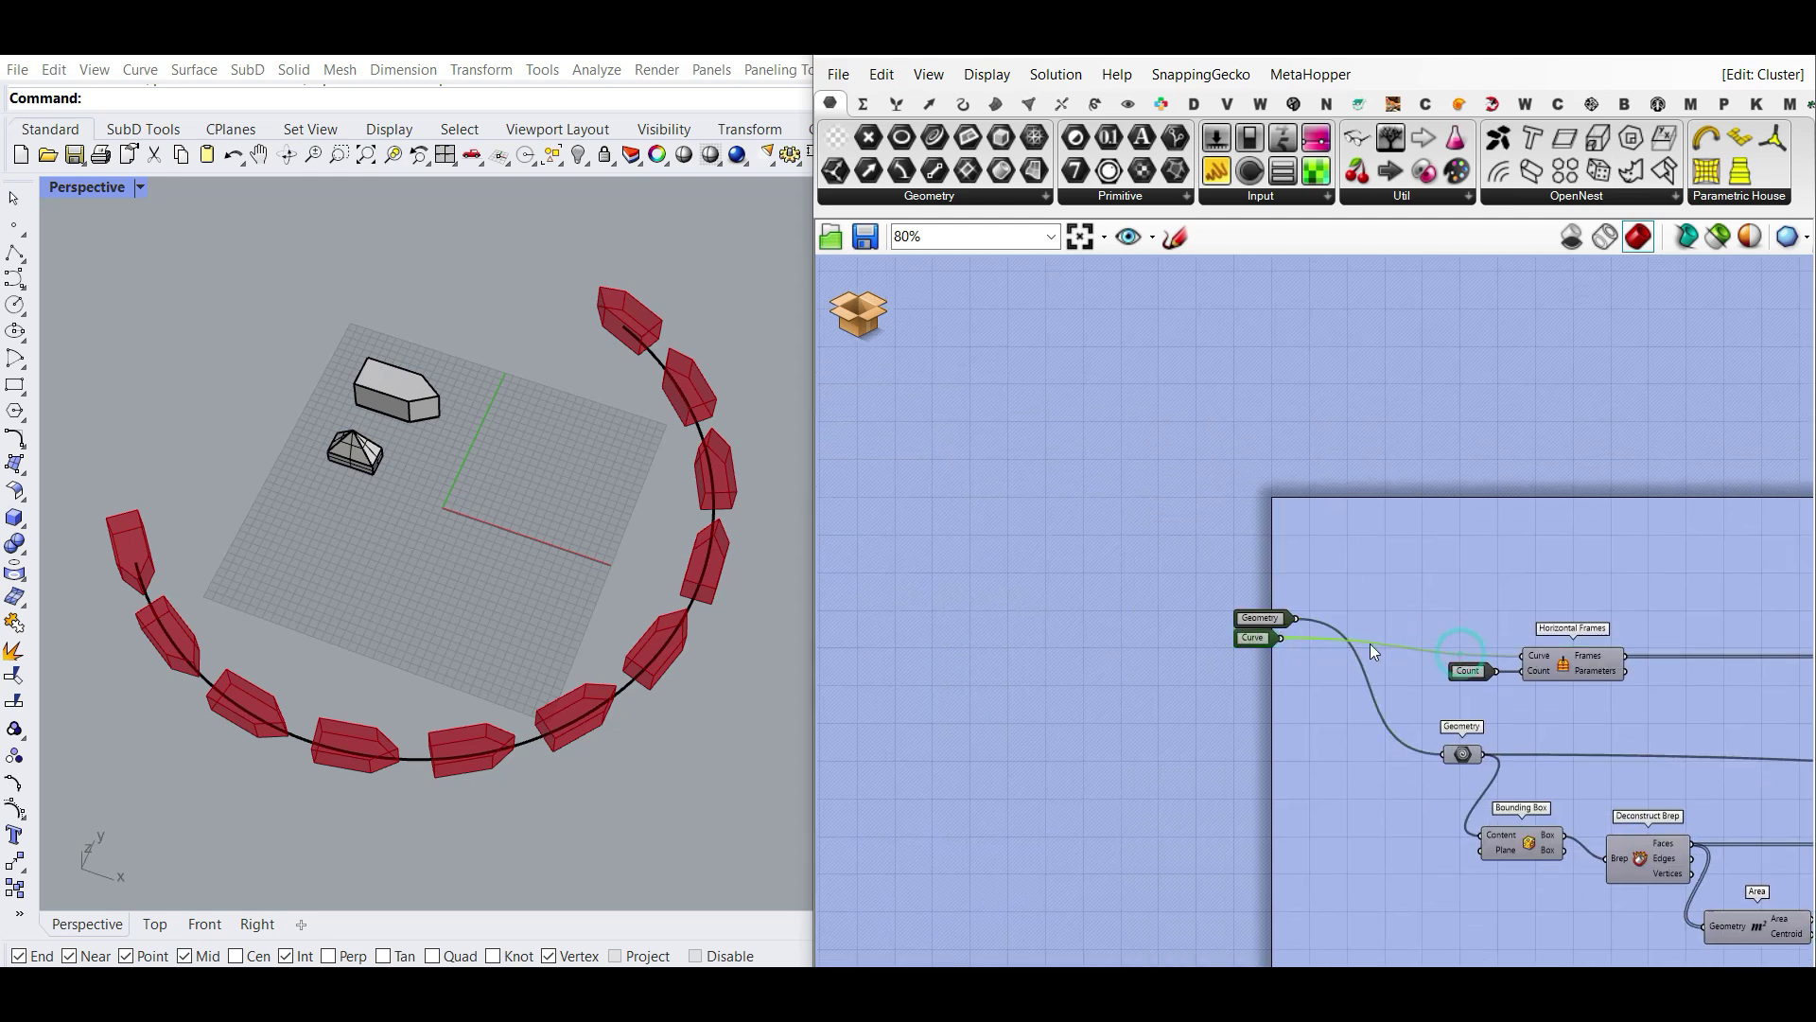
{"action": "left_click_drag", "start_coordinate": [1455, 670], "coordinate": [1250, 659]}
Move the cluster's Factor input from the Scale component to below the Count input.
{"action": "scroll", "coordinate": [1283, 710], "scroll_direction": "down", "scroll_amount": 2}
{"action": "scroll", "coordinate": [1482, 802], "scroll_direction": "up", "scroll_amount": 3}
{"action": "right_click_drag", "start_coordinate": [1684, 697], "coordinate": [1242, 740]}
{"action": "right_click_drag", "start_coordinate": [1398, 664], "coordinate": [1540, 662]}
{"action": "scroll", "coordinate": [1614, 668], "scroll_direction": "down", "scroll_amount": 8}
{"action": "left_click_drag", "start_coordinate": [1614, 662], "coordinate": [1275, 616]}
{"action": "scroll", "coordinate": [1263, 624], "scroll_direction": "up", "scroll_amount": 5}
Move the cluster's u and v inputs from Construct Point to below the Factor input.
{"action": "right_click_drag", "start_coordinate": [1700, 747], "coordinate": [1151, 769]}
{"action": "scroll", "coordinate": [1303, 797], "scroll_direction": "up", "scroll_amount": 3}
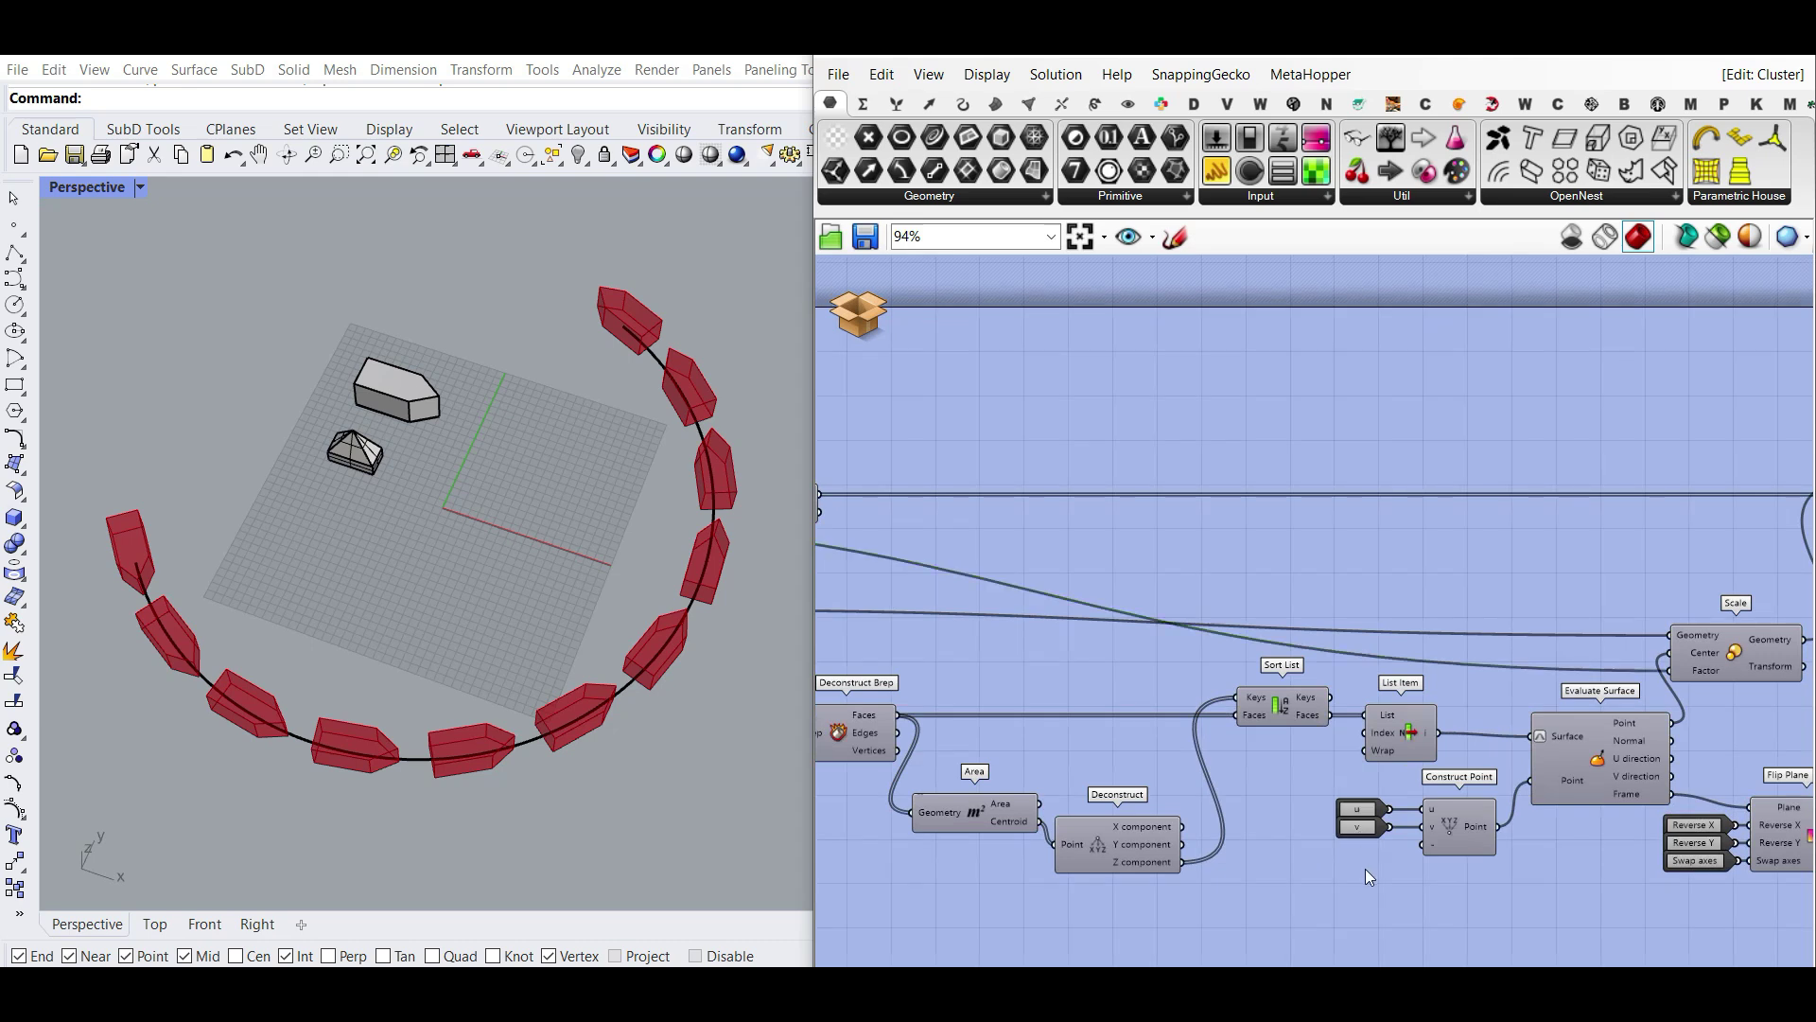
{"action": "scroll", "coordinate": [1422, 834], "scroll_direction": "down", "scroll_amount": 7}
{"action": "left_click_drag", "start_coordinate": [1356, 811], "coordinate": [1097, 739]}
{"action": "scroll", "coordinate": [1105, 759], "scroll_direction": "up", "scroll_amount": 9}
Move the cluster's Reverse X, Reverse Y and Swap axes inputs to the end of the input column.
{"action": "scroll", "coordinate": [1097, 738], "scroll_direction": "down", "scroll_amount": 5}
{"action": "scroll", "coordinate": [1257, 853], "scroll_direction": "up", "scroll_amount": 4}
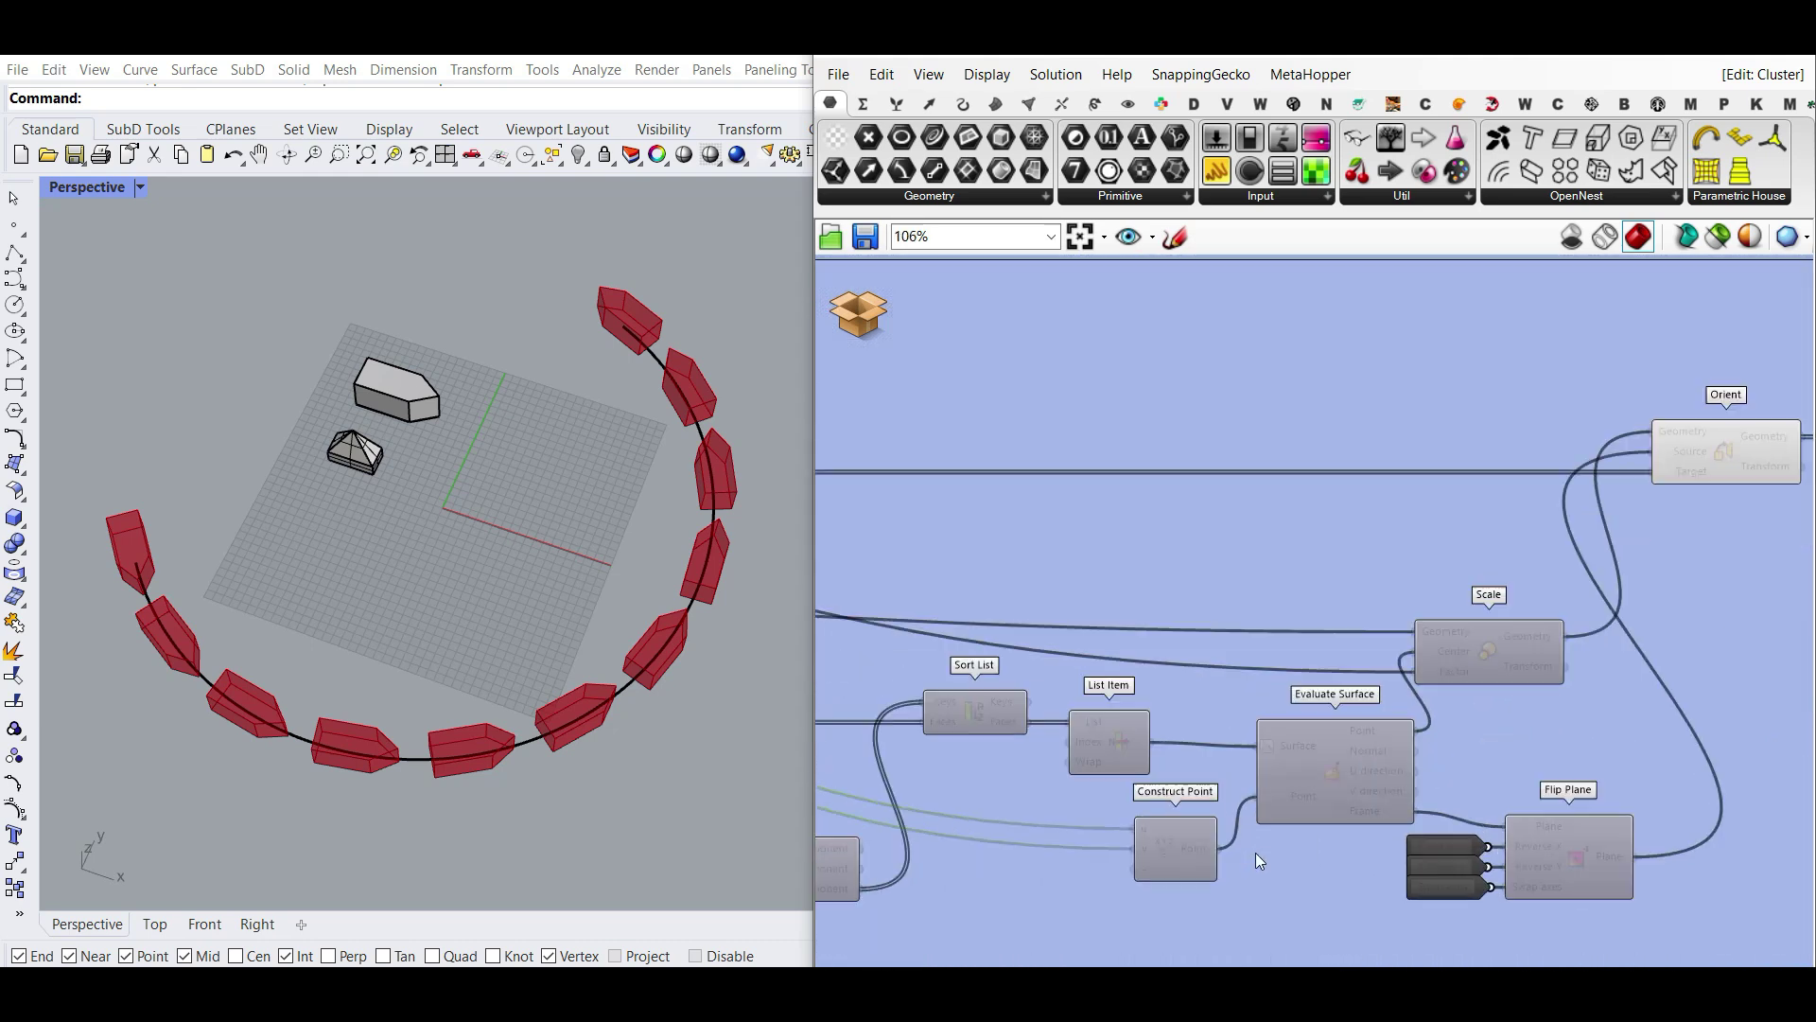
{"action": "left_click_drag", "start_coordinate": [1459, 841], "coordinate": [995, 742]}
{"action": "scroll", "coordinate": [1463, 838], "scroll_direction": "down", "scroll_amount": 9}
{"action": "scroll", "coordinate": [1097, 766], "scroll_direction": "up", "scroll_amount": 6}
{"action": "scroll", "coordinate": [1180, 717], "scroll_direction": "down", "scroll_amount": 3}
Move the cluster's Geometry output farther away from Orient.
{"action": "right_click_drag", "start_coordinate": [1456, 715], "coordinate": [881, 714]}
{"action": "scroll", "coordinate": [1364, 694], "scroll_direction": "up", "scroll_amount": 4}
{"action": "left_click_drag", "start_coordinate": [1337, 673], "coordinate": [1483, 672]}
{"action": "right_click_drag", "start_coordinate": [1341, 677], "coordinate": [1633, 645]}
{"action": "scroll", "coordinate": [1627, 698], "scroll_direction": "down", "scroll_amount": 4}
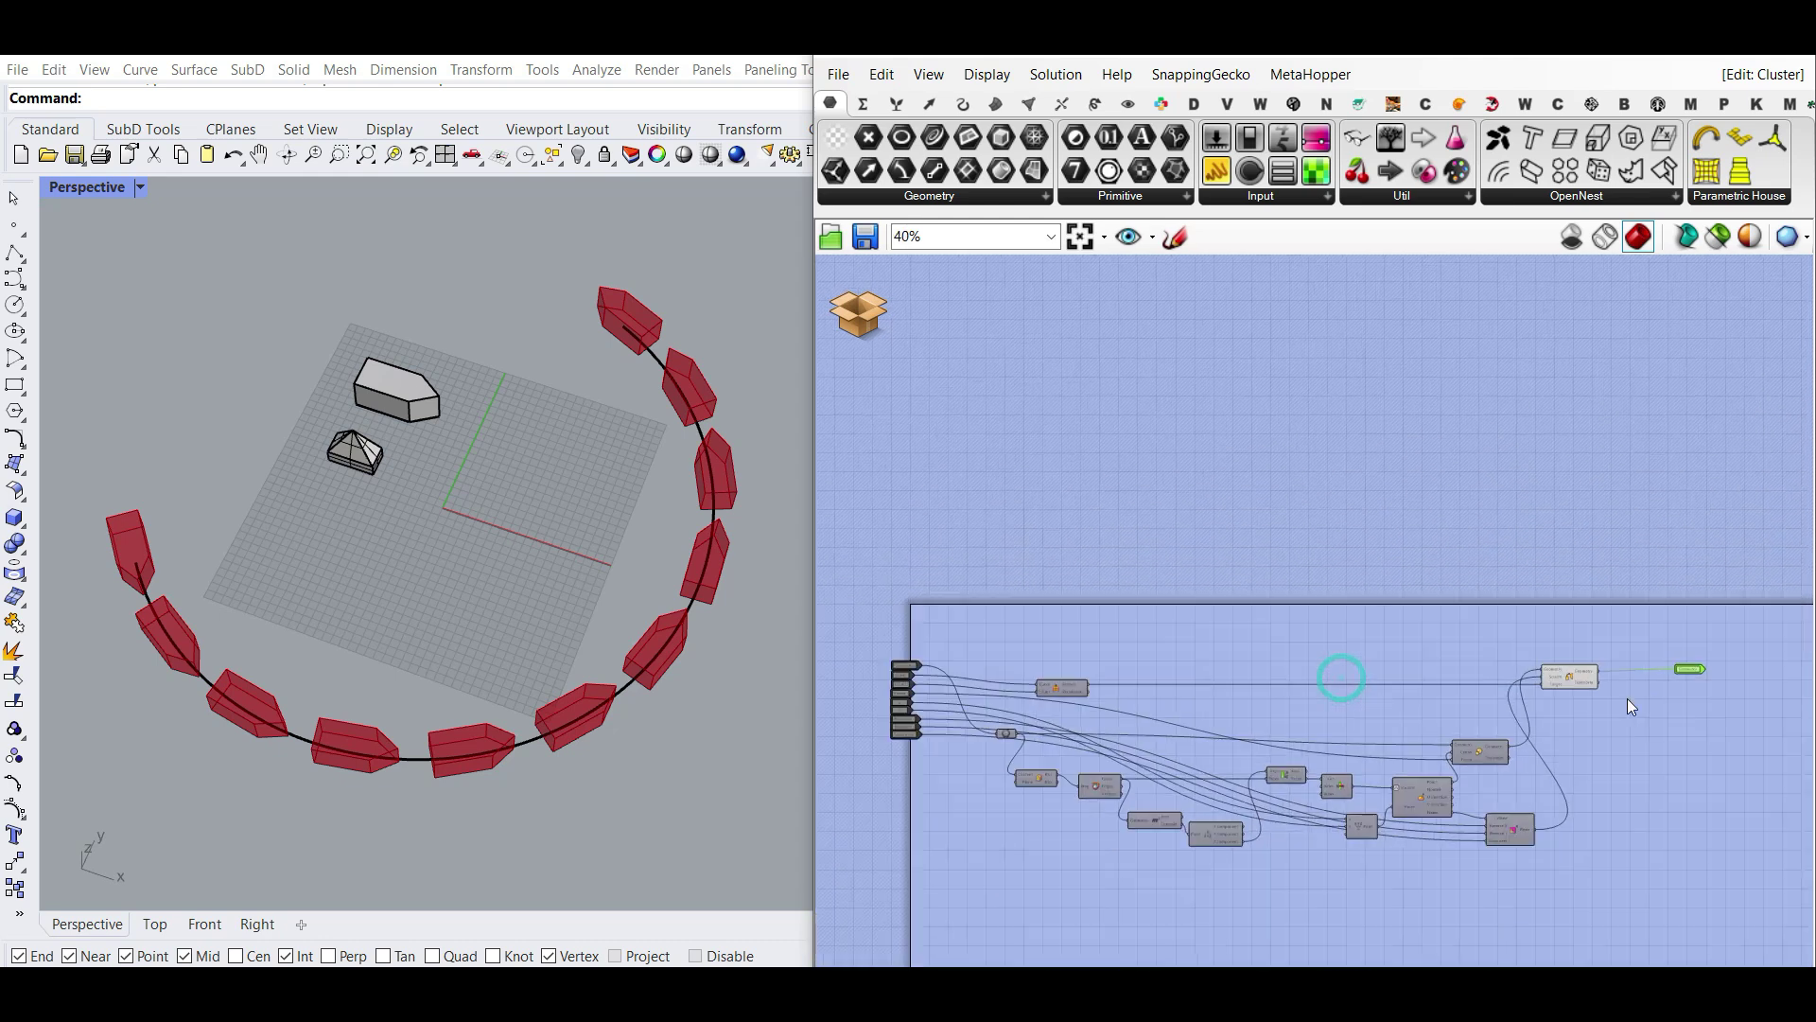
Exit the cluster editor and save the changes to the cluster.
{"action": "left_click", "coordinate": [858, 312]}
{"action": "left_click", "coordinate": [894, 324]}
{"action": "right_click_drag", "start_coordinate": [1286, 643], "coordinate": [1420, 669]}
Arrange the Geometry and Curve parameters, the Count, Scale, u and v sliders and the toggles beside the Cluster in its input order.
{"action": "left_click_drag", "start_coordinate": [1041, 501], "coordinate": [1283, 530]}
{"action": "left_click_drag", "start_coordinate": [1147, 477], "coordinate": [1298, 555]}
{"action": "scroll", "coordinate": [1598, 461], "scroll_direction": "up", "scroll_amount": 2}
{"action": "left_click_drag", "start_coordinate": [960, 704], "coordinate": [990, 620]}
{"action": "left_click", "coordinate": [1212, 653]}
{"action": "left_click_drag", "start_coordinate": [993, 800], "coordinate": [1129, 685]}
{"action": "left_click_drag", "start_coordinate": [1142, 949], "coordinate": [1264, 574]}
{"action": "scroll", "coordinate": [1289, 545], "scroll_direction": "up", "scroll_amount": 1}
{"action": "right_click_drag", "start_coordinate": [1290, 545], "coordinate": [1347, 577]}
{"action": "left_click_drag", "start_coordinate": [1347, 577], "coordinate": [1264, 577]}
{"action": "right_click_drag", "start_coordinate": [1160, 721], "coordinate": [1212, 705]}
{"action": "left_click_drag", "start_coordinate": [1193, 791], "coordinate": [1336, 650]}
{"action": "right_click_drag", "start_coordinate": [1335, 650], "coordinate": [1302, 588]}
{"action": "left_click_drag", "start_coordinate": [1016, 802], "coordinate": [1410, 620]}
{"action": "left_click", "coordinate": [1448, 830]}
Move the output Geometry parameter close to the Cluster's Geometry output.
{"action": "scroll", "coordinate": [1257, 831], "scroll_direction": "down", "scroll_amount": 6}
{"action": "right_click_drag", "start_coordinate": [1750, 662], "coordinate": [1626, 649]}
{"action": "scroll", "coordinate": [1143, 692], "scroll_direction": "up", "scroll_amount": 7}
{"action": "left_click_drag", "start_coordinate": [1608, 596], "coordinate": [1159, 671]}
{"action": "scroll", "coordinate": [1372, 833], "scroll_direction": "down", "scroll_amount": 4}
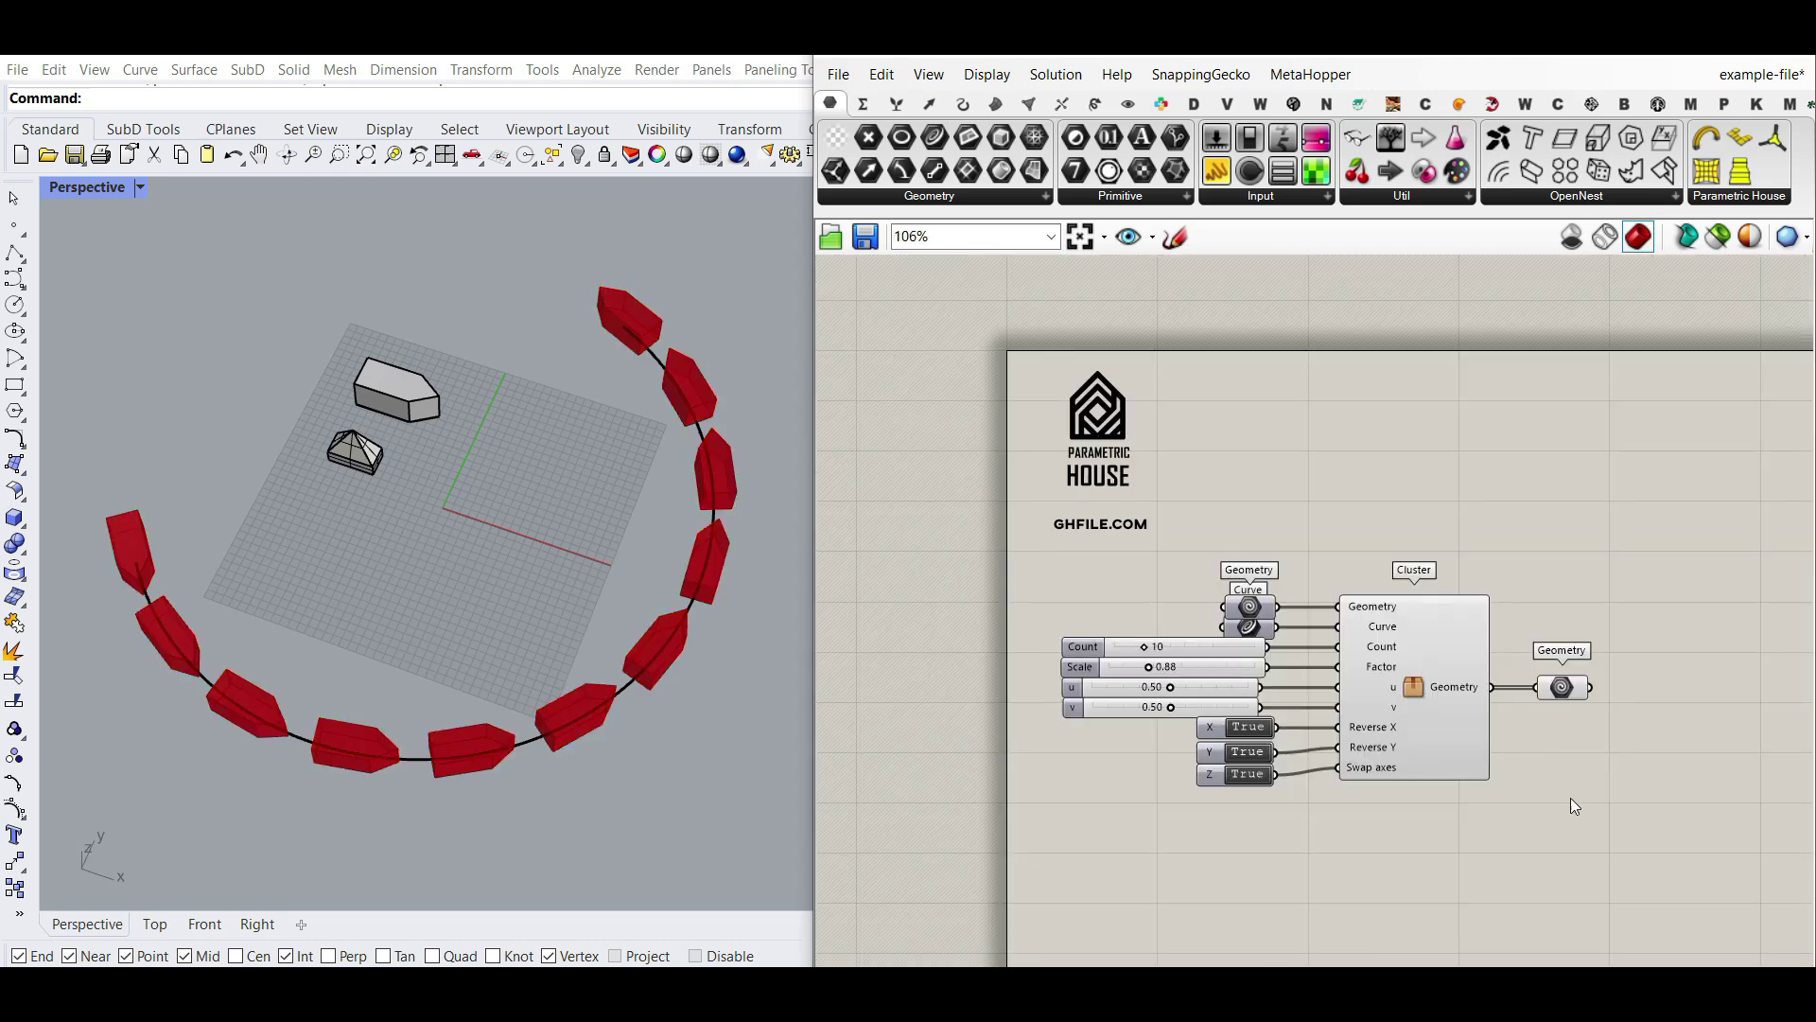
Shift the input Geometry parameter slightly up so it no longer overlaps the Curve parameter.
{"action": "scroll", "coordinate": [1428, 692], "scroll_direction": "up", "scroll_amount": 2}
{"action": "left_click_drag", "start_coordinate": [1180, 573], "coordinate": [1177, 554]}
{"action": "left_click", "coordinate": [1330, 463]}
{"action": "scroll", "coordinate": [1253, 594], "scroll_direction": "down", "scroll_amount": 3}
{"action": "scroll", "coordinate": [1258, 579], "scroll_direction": "up", "scroll_amount": 4}
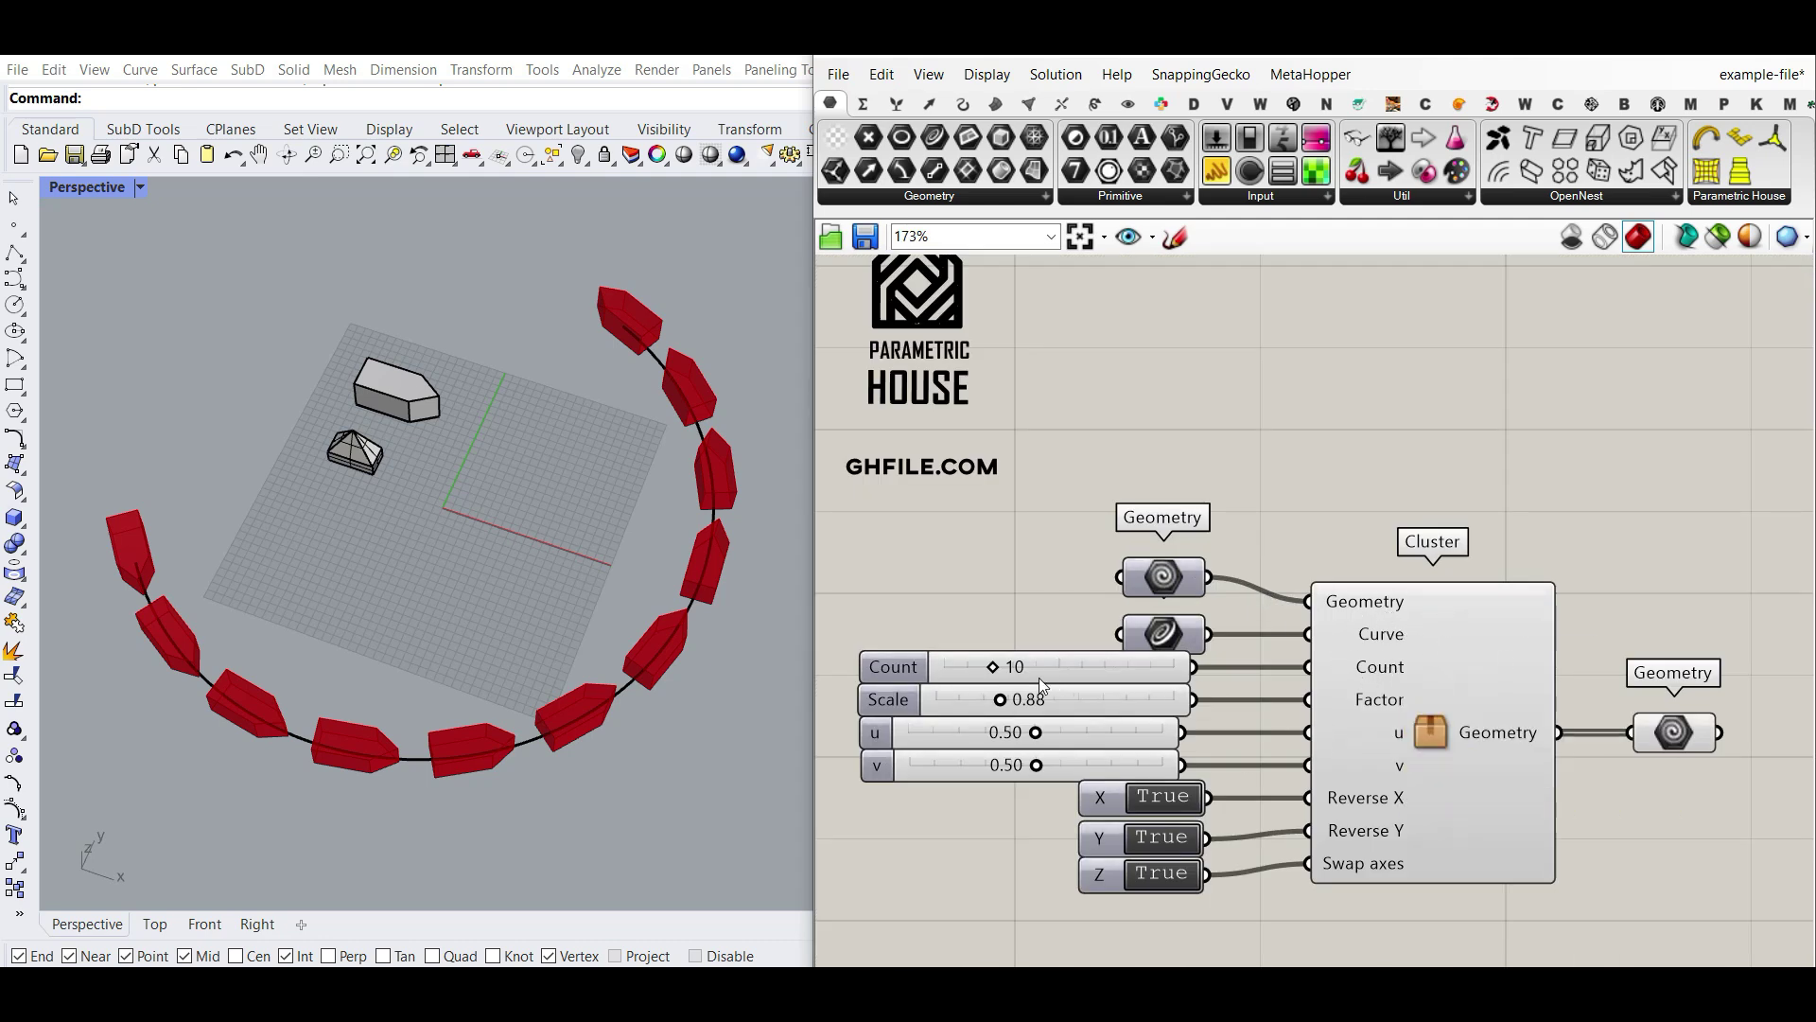
Set the Count slider to 9 and open the options of the input Geometry and Curve parameters.
{"action": "left_click_drag", "start_coordinate": [997, 666], "coordinate": [986, 667]}
{"action": "right_click", "coordinate": [1159, 576]}
{"action": "left_click", "coordinate": [1244, 921]}
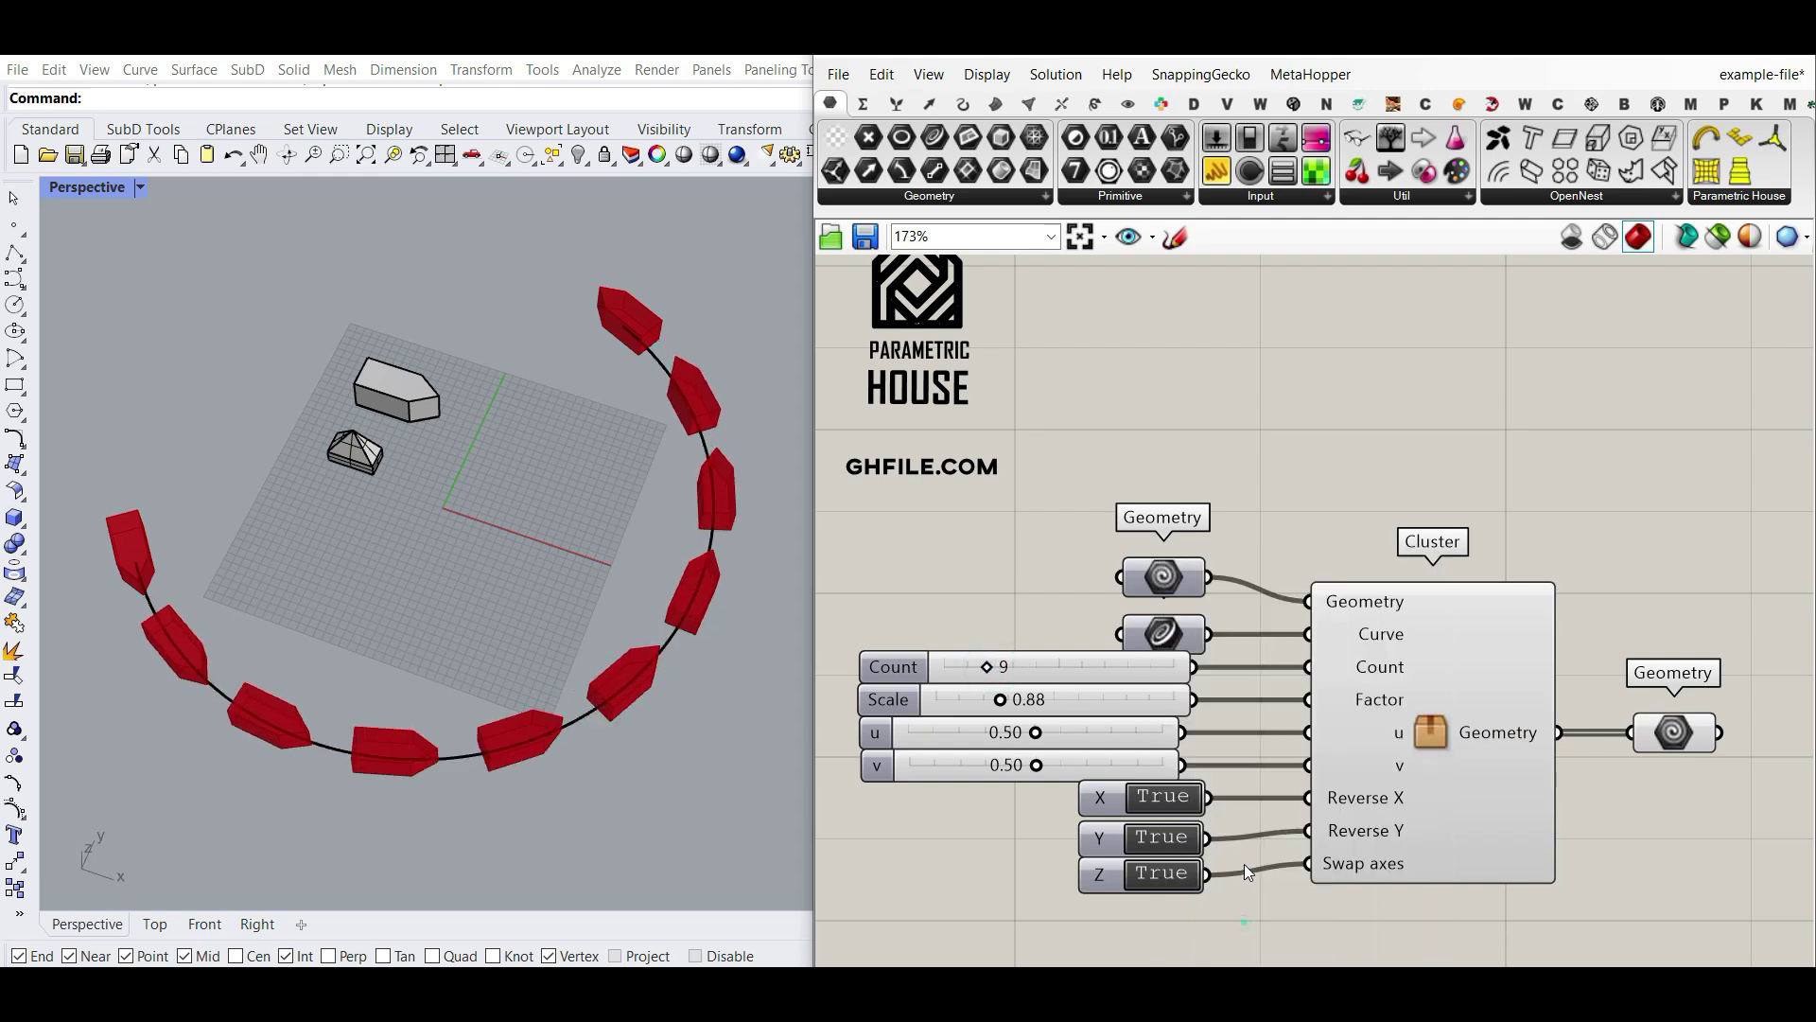
{"action": "right_click", "coordinate": [1178, 630]}
{"action": "left_click", "coordinate": [1266, 927]}
Explode the Cluster into its components, and undo the edits back to the original unclustered layout of the definition.
{"action": "scroll", "coordinate": [1330, 655], "scroll_direction": "down", "scroll_amount": 3}
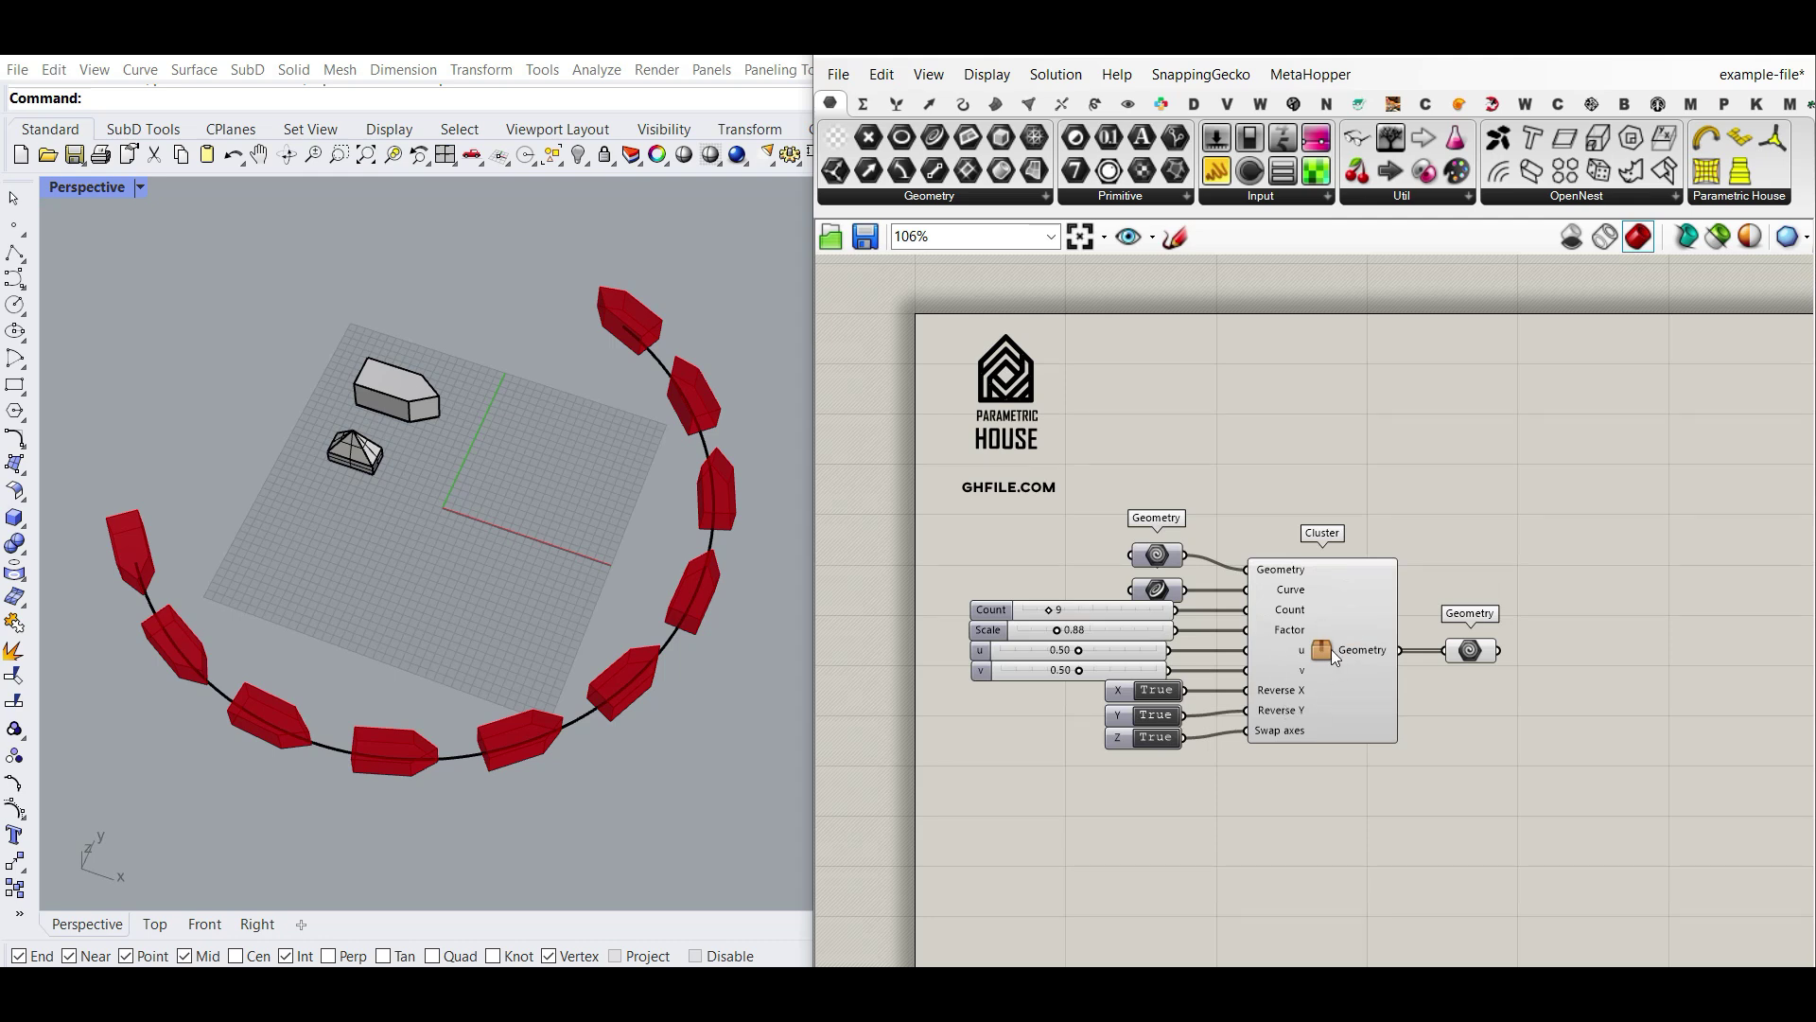
{"action": "right_click", "coordinate": [1331, 649]}
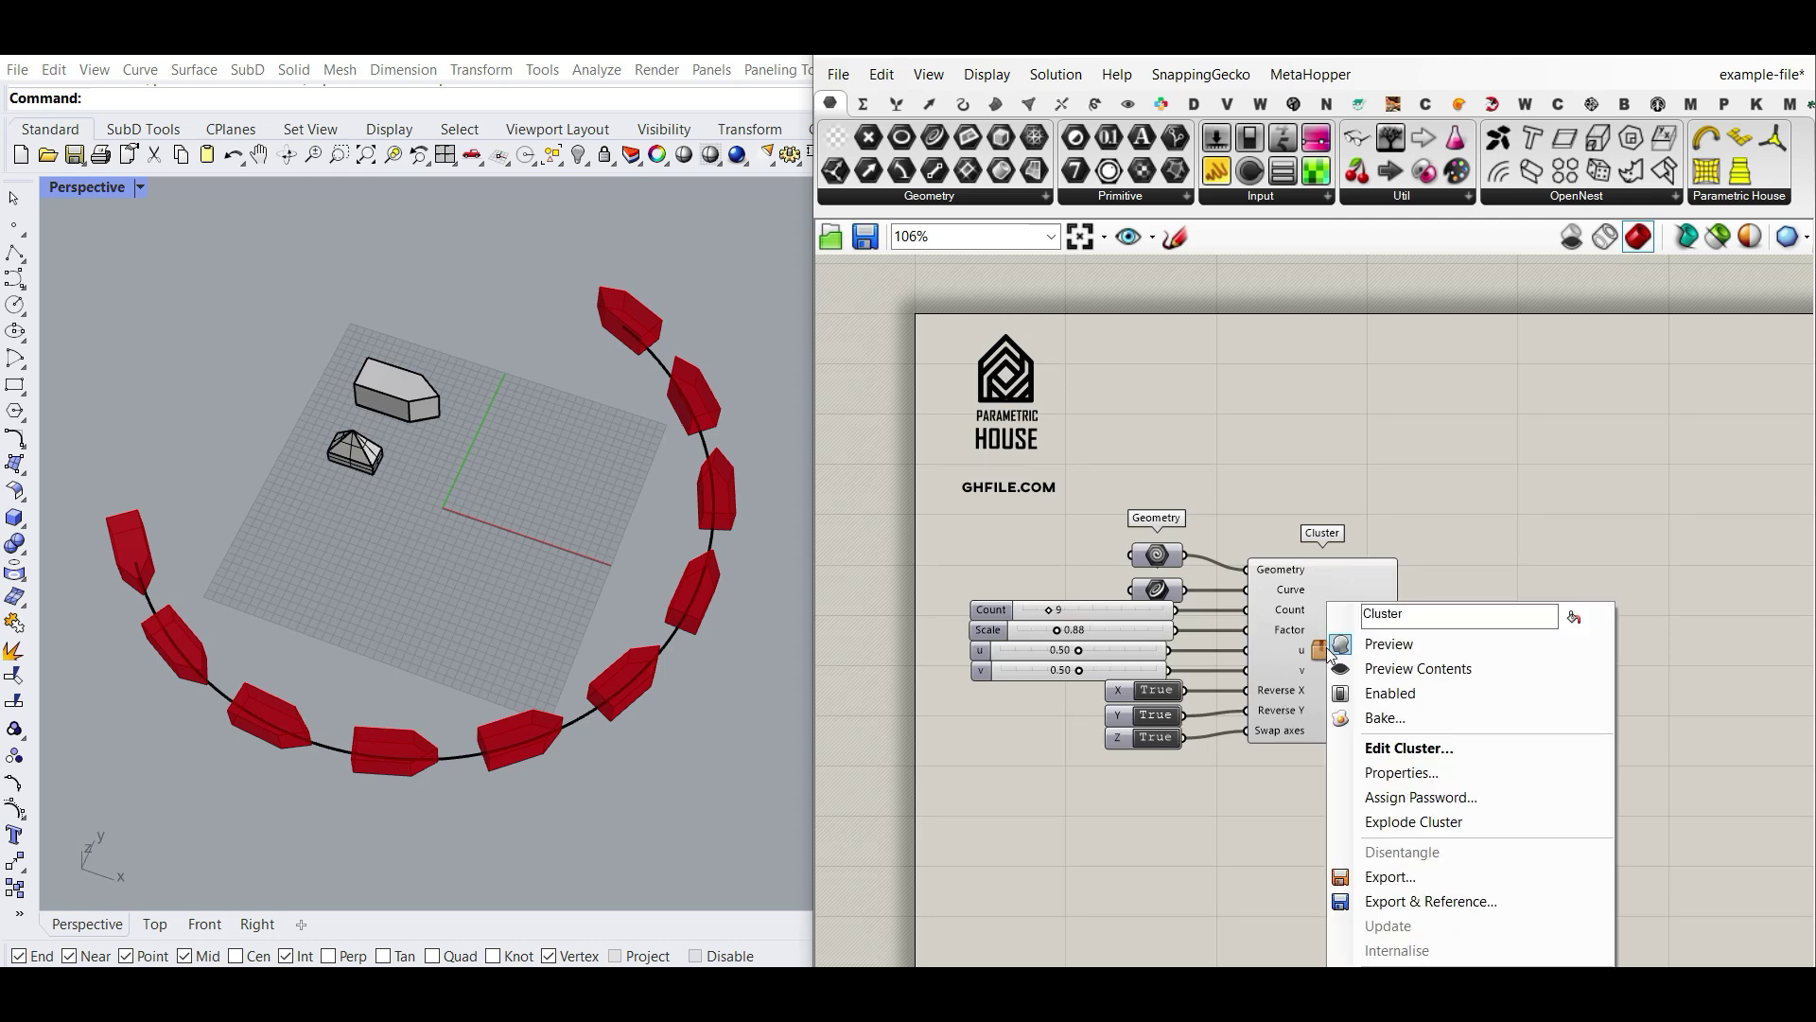
{"action": "left_click", "coordinate": [1397, 823]}
{"action": "scroll", "coordinate": [1391, 814], "scroll_direction": "down", "scroll_amount": 3}
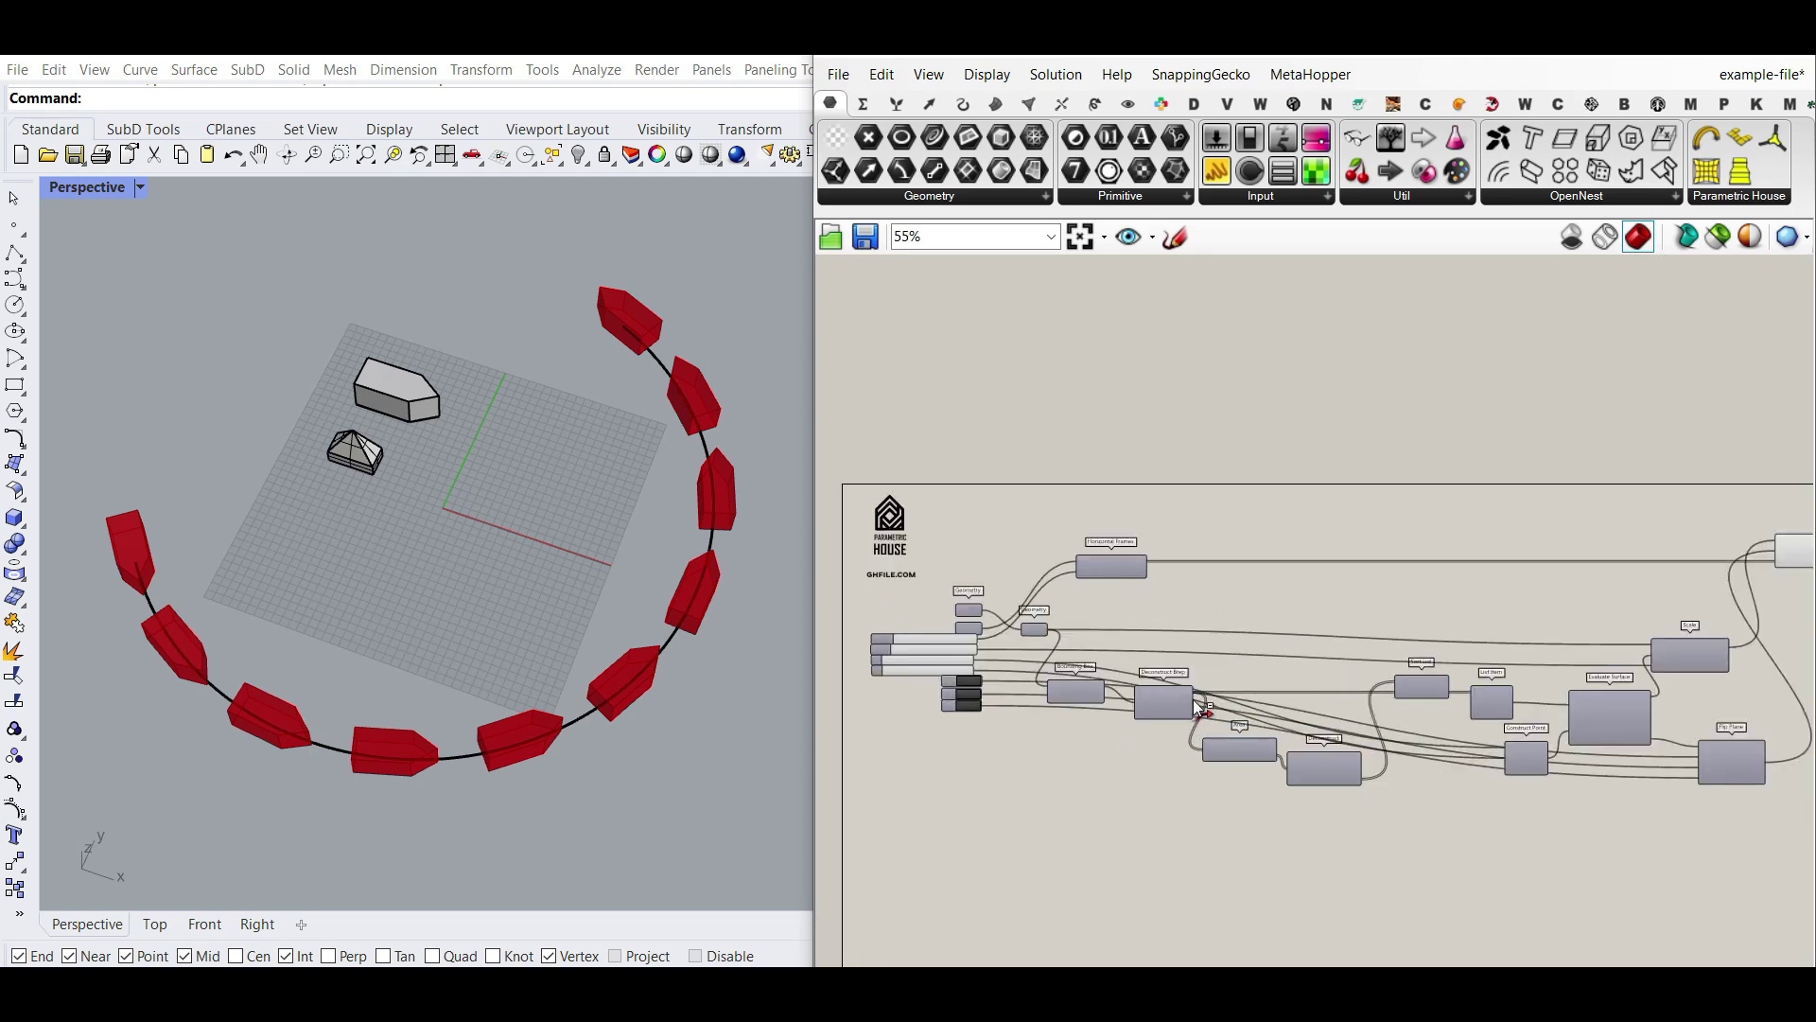
{"action": "key", "text": "ctrl+z"}
{"action": "left_click", "coordinate": [1331, 721]}
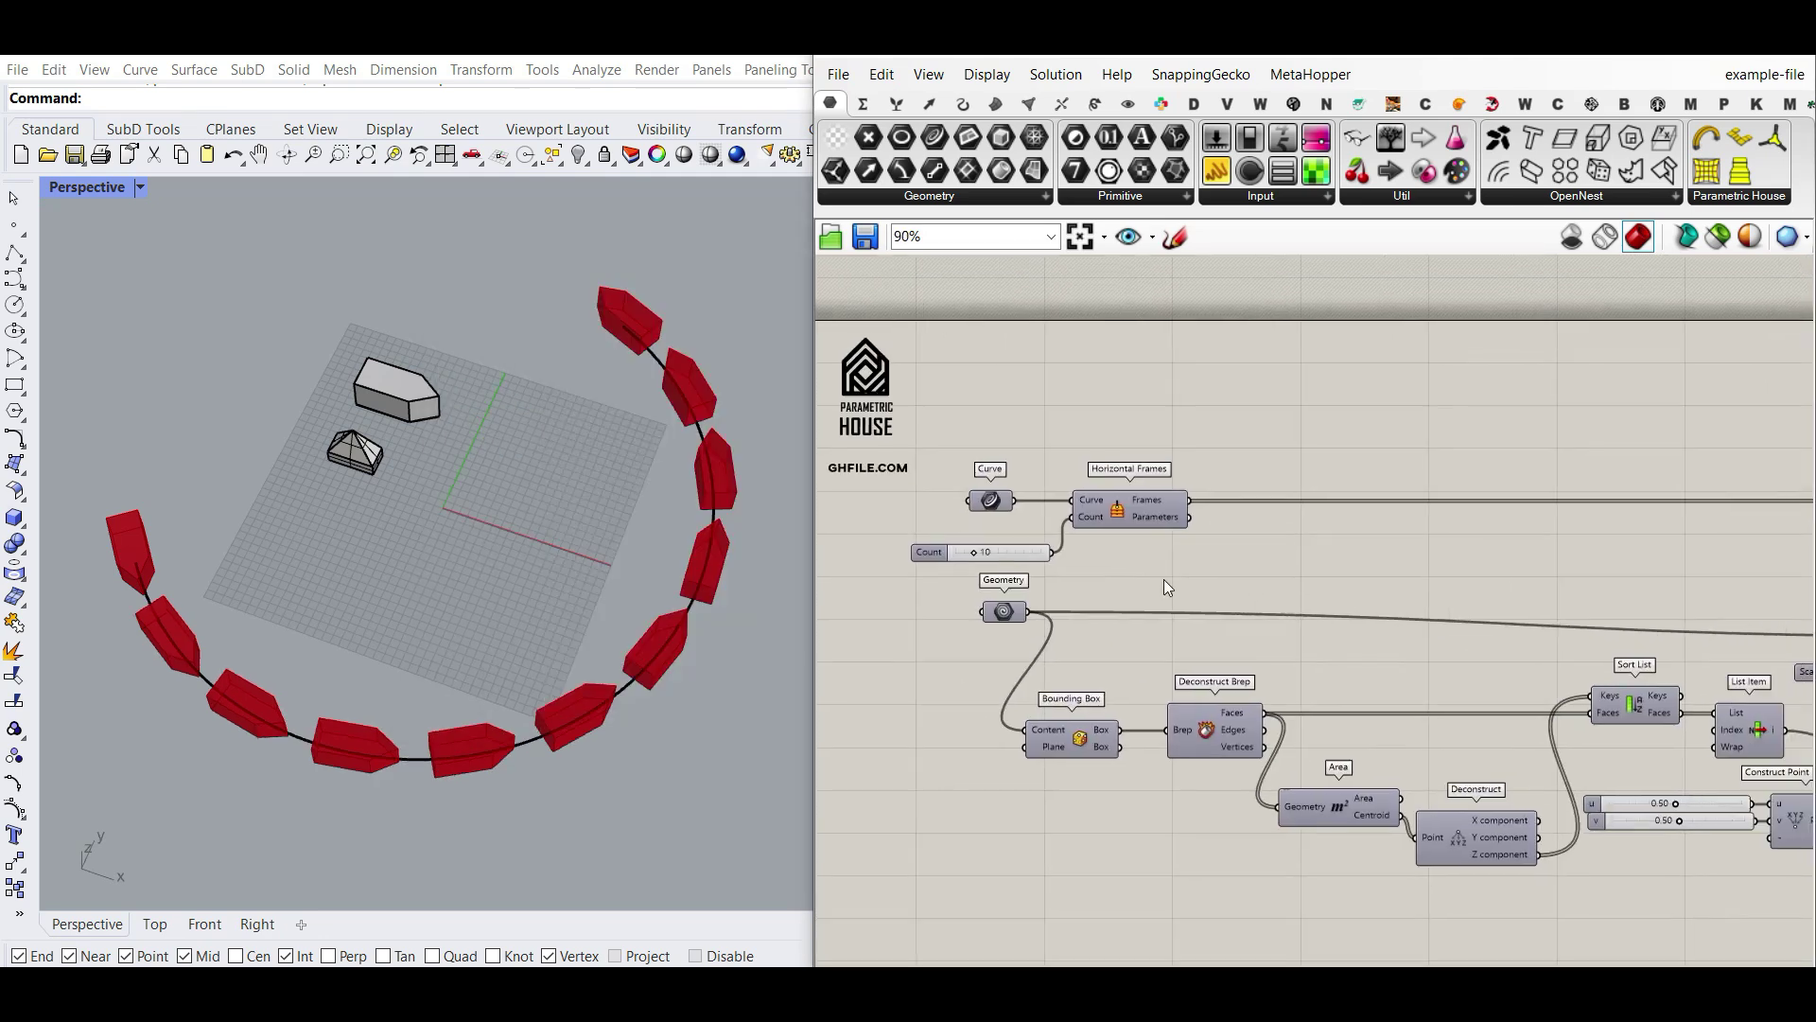
{"action": "right_click_drag", "start_coordinate": [440, 671], "coordinate": [511, 644]}
{"action": "scroll", "coordinate": [353, 644], "scroll_direction": "up", "scroll_amount": 6}
{"action": "scroll", "coordinate": [354, 644], "scroll_direction": "down", "scroll_amount": 6}
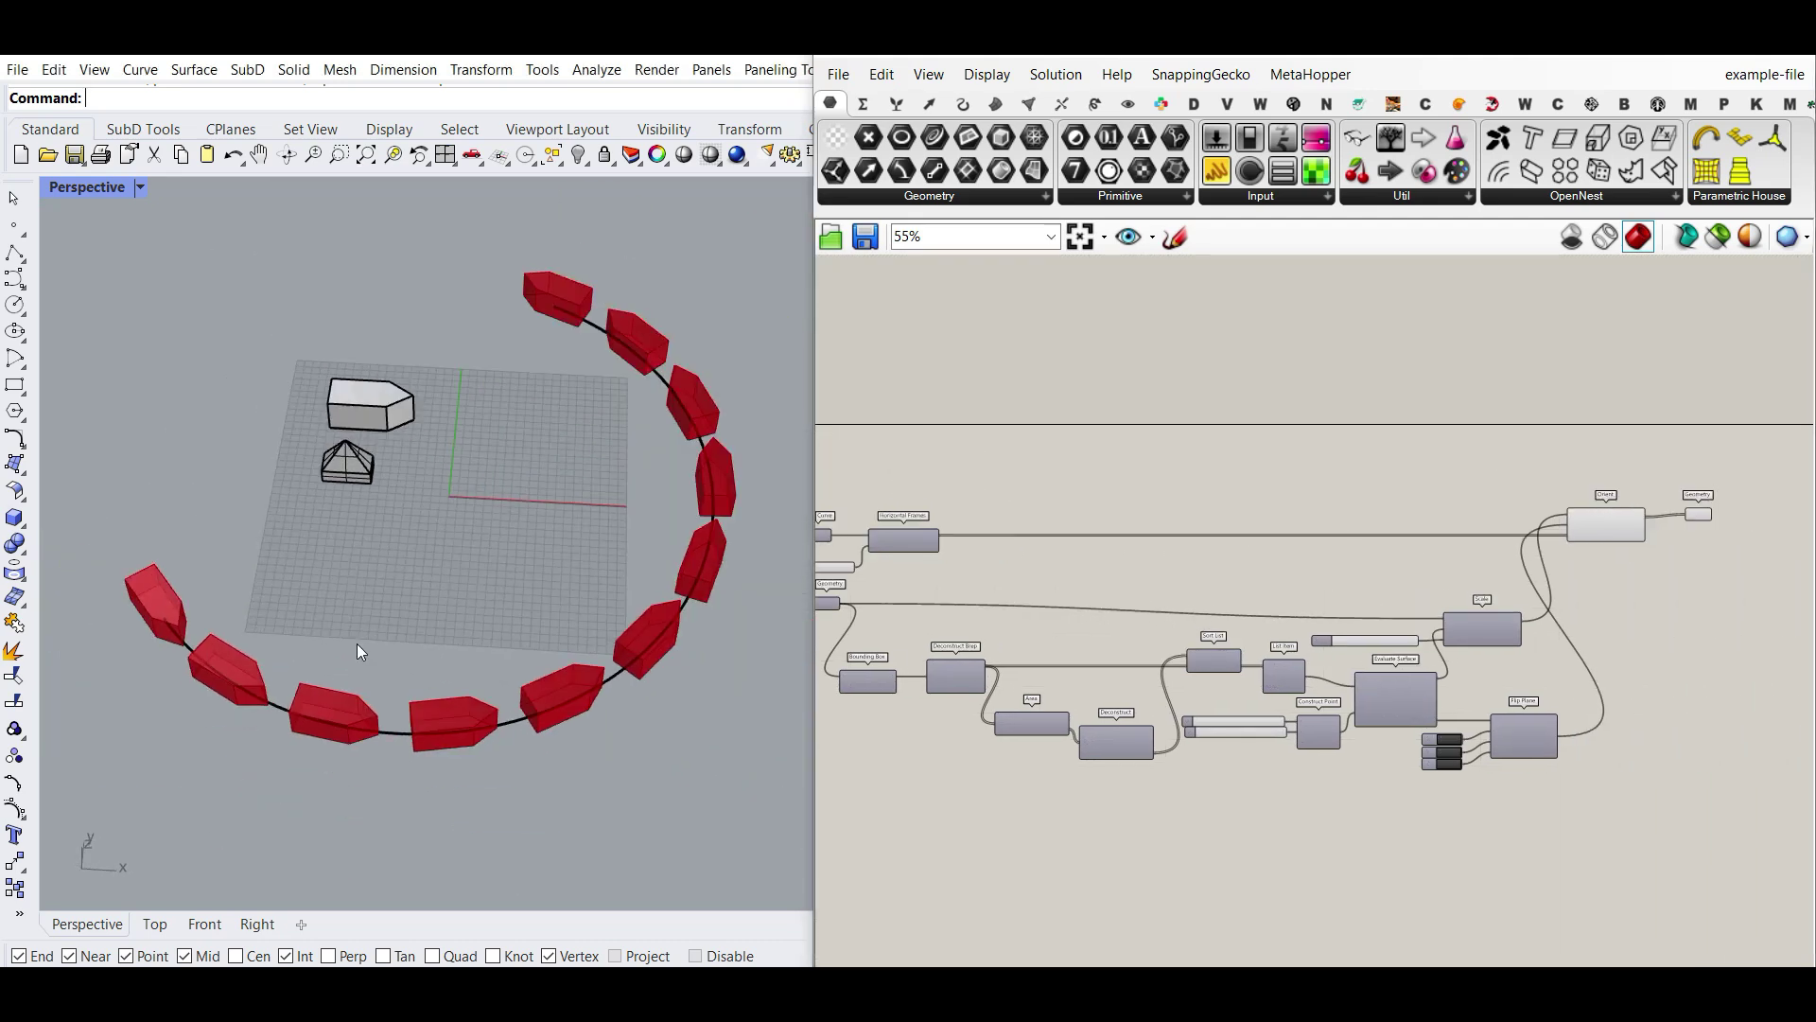
{"action": "scroll", "coordinate": [1156, 661], "scroll_direction": "up", "scroll_amount": 3}
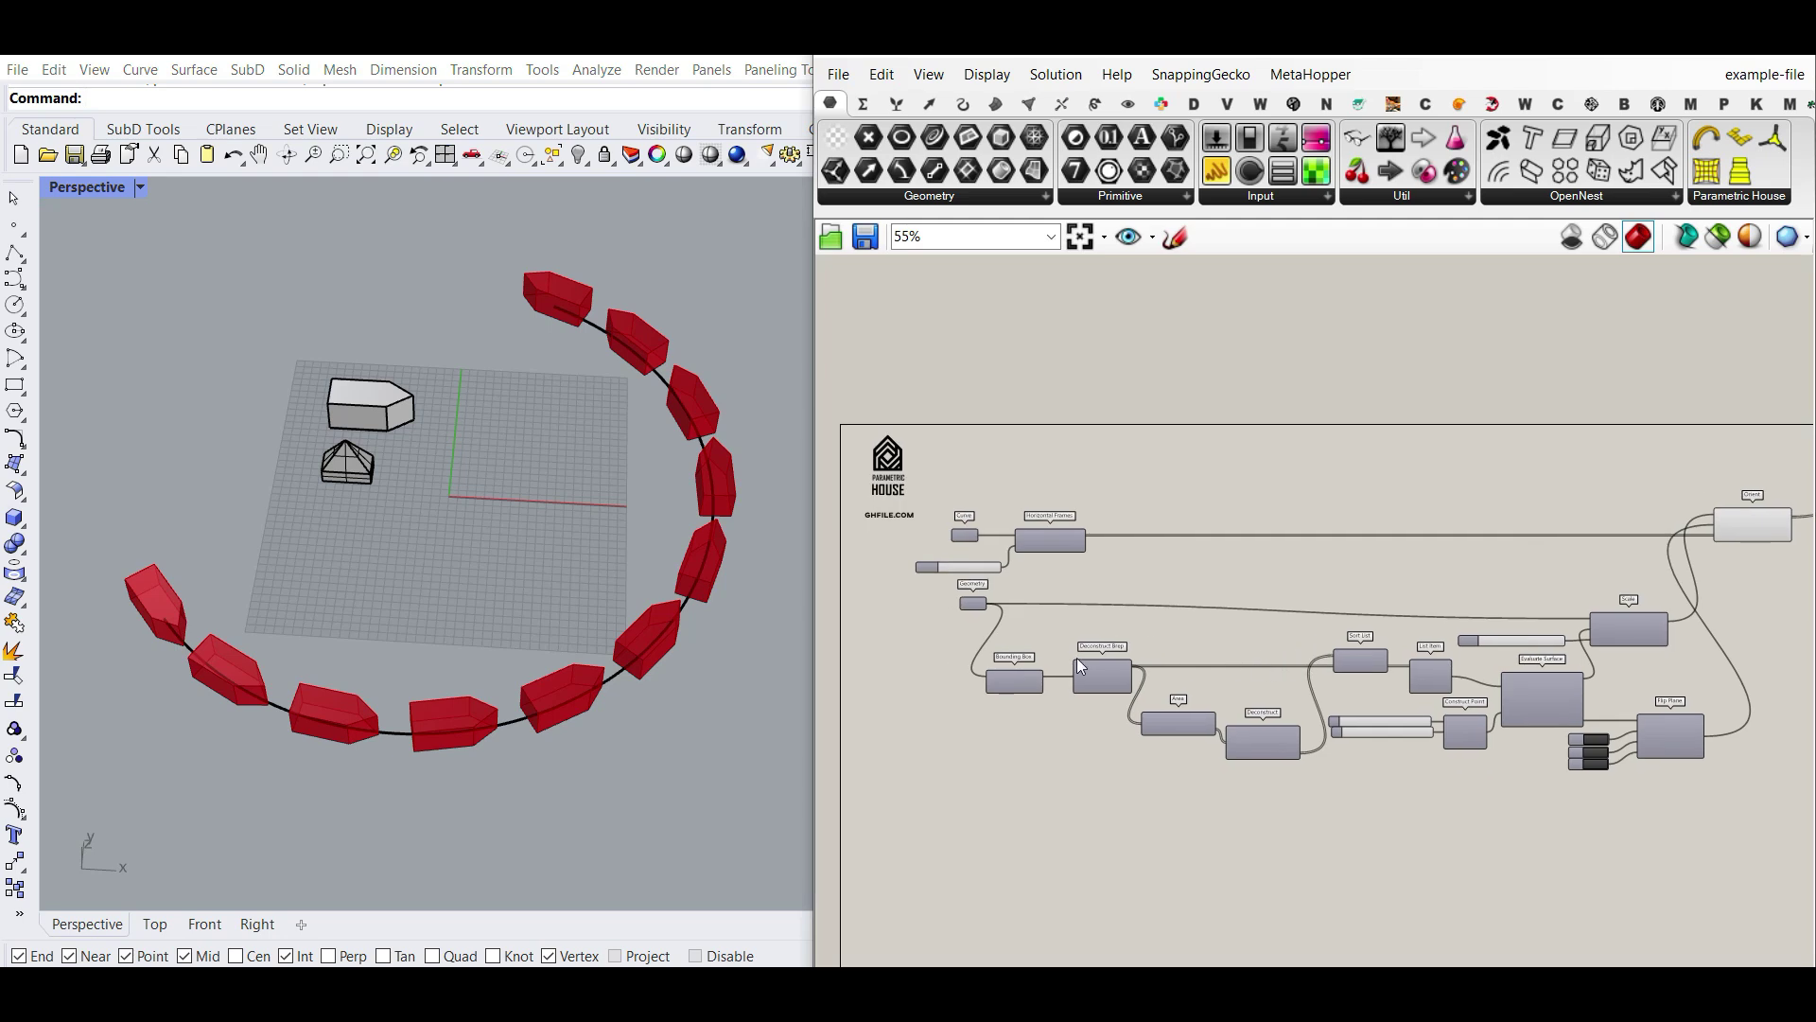
{"action": "right_click_drag", "start_coordinate": [539, 662], "coordinate": [514, 682]}
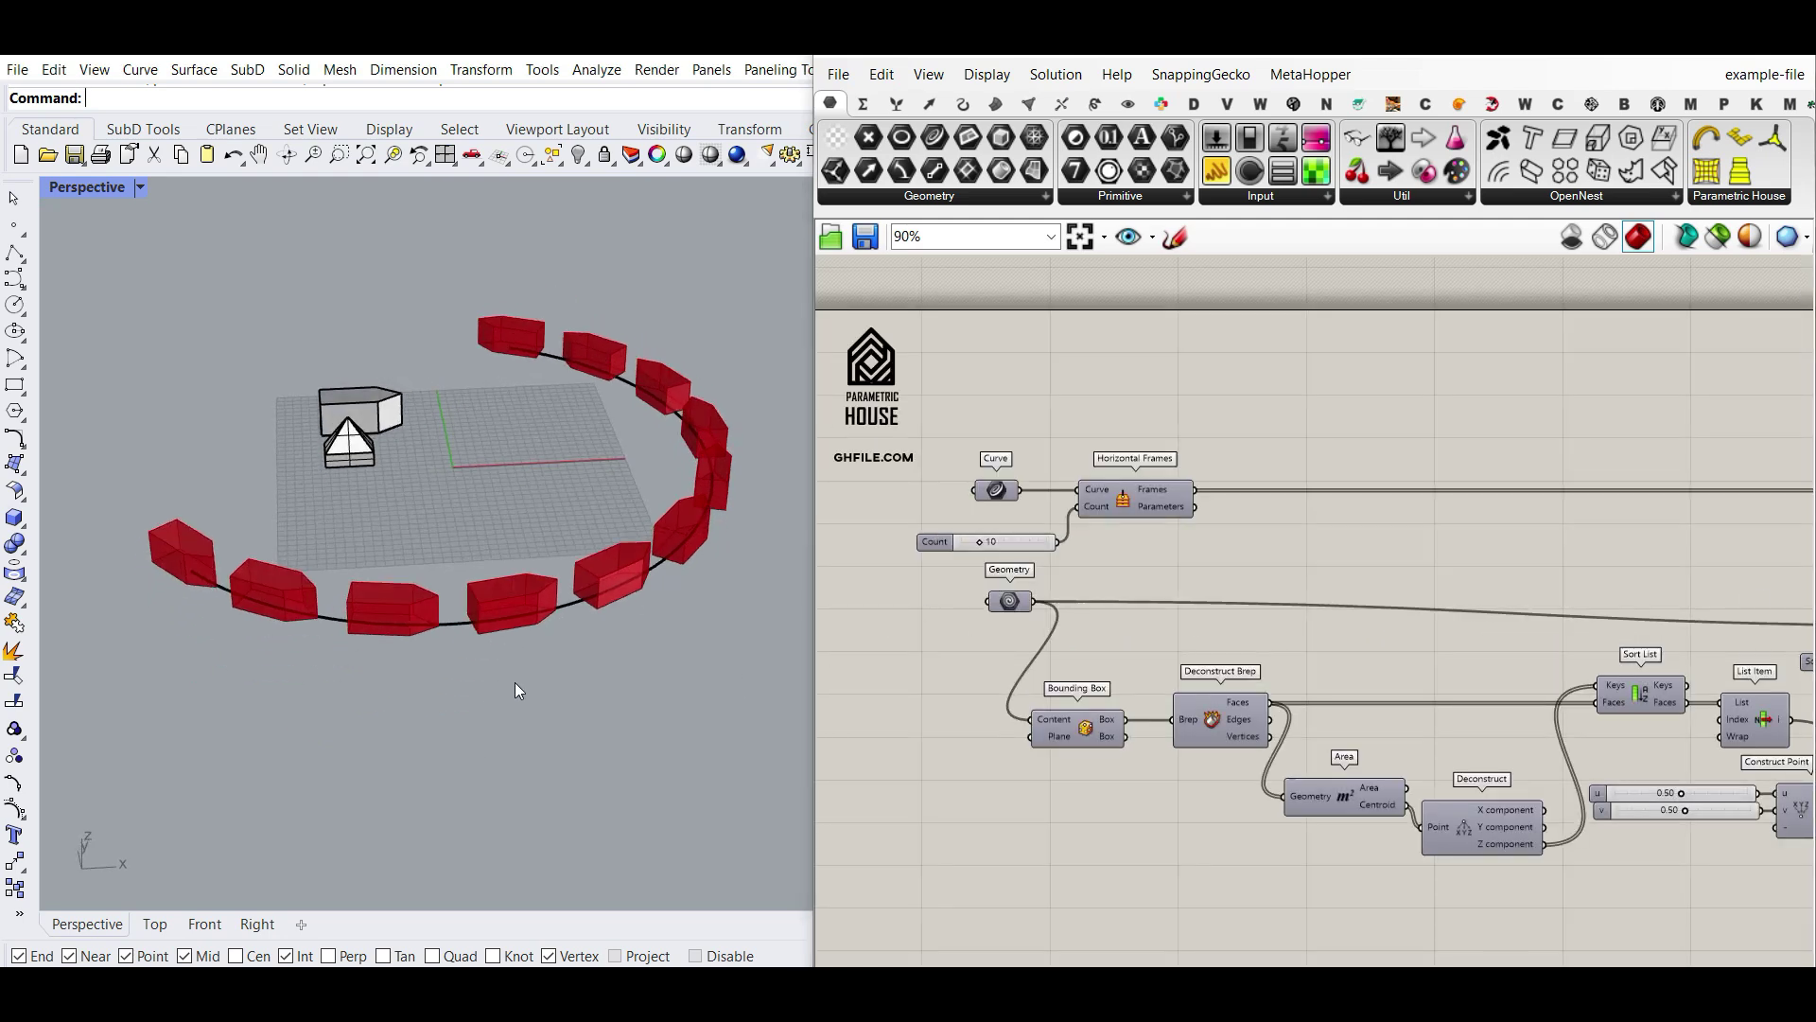